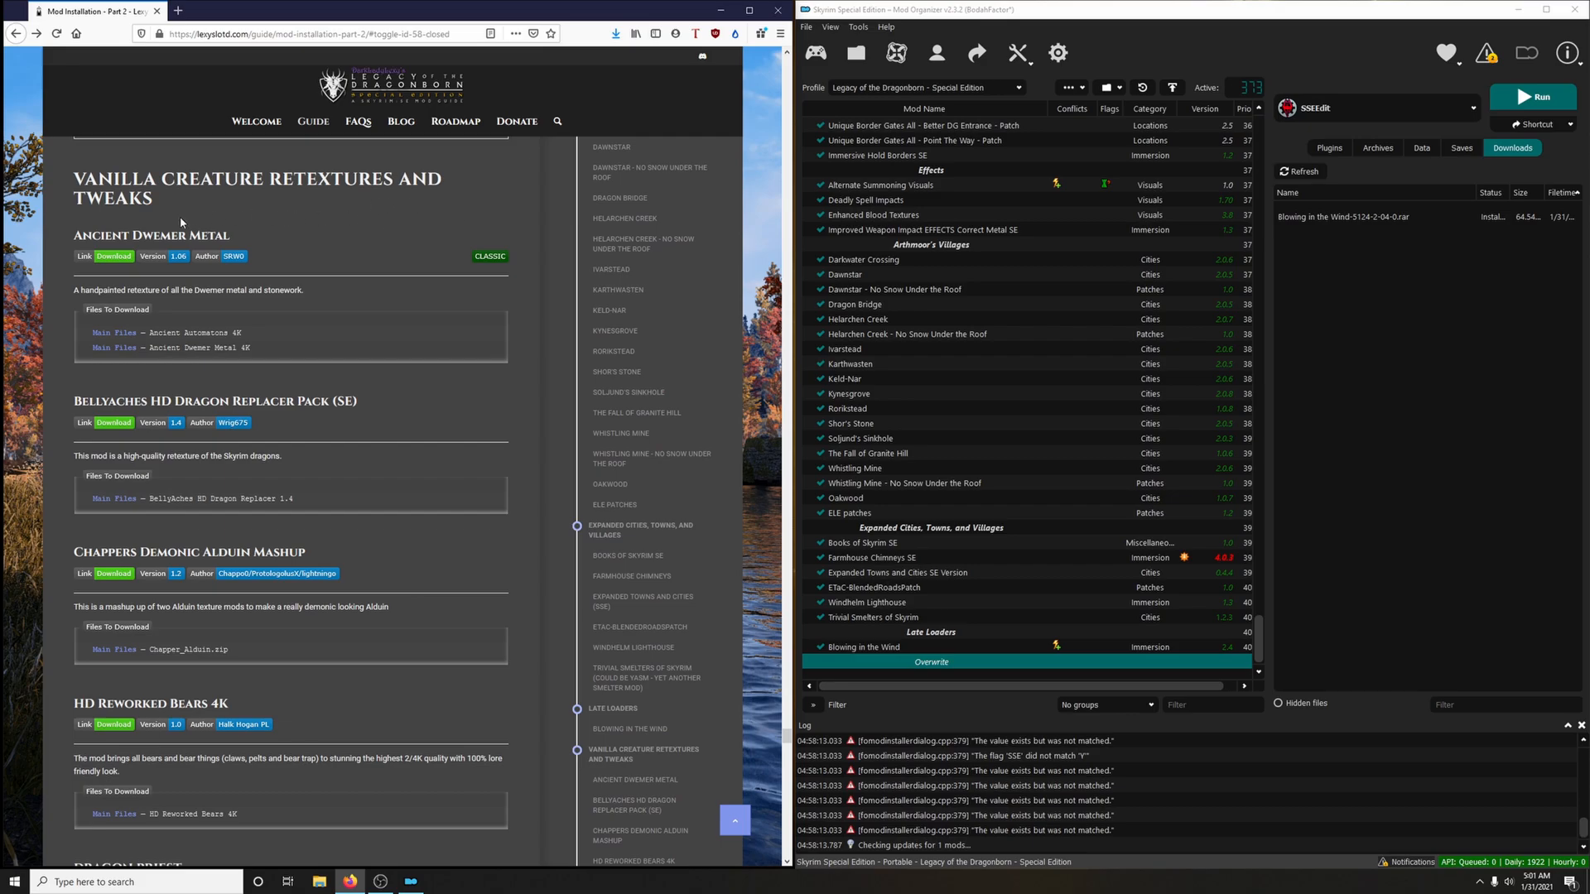
Create a mod list separator named "Vanilla Creature Retextures and Tweaks", copying the section heading from the guide page
left_click_drag(74, 176, 137, 198)
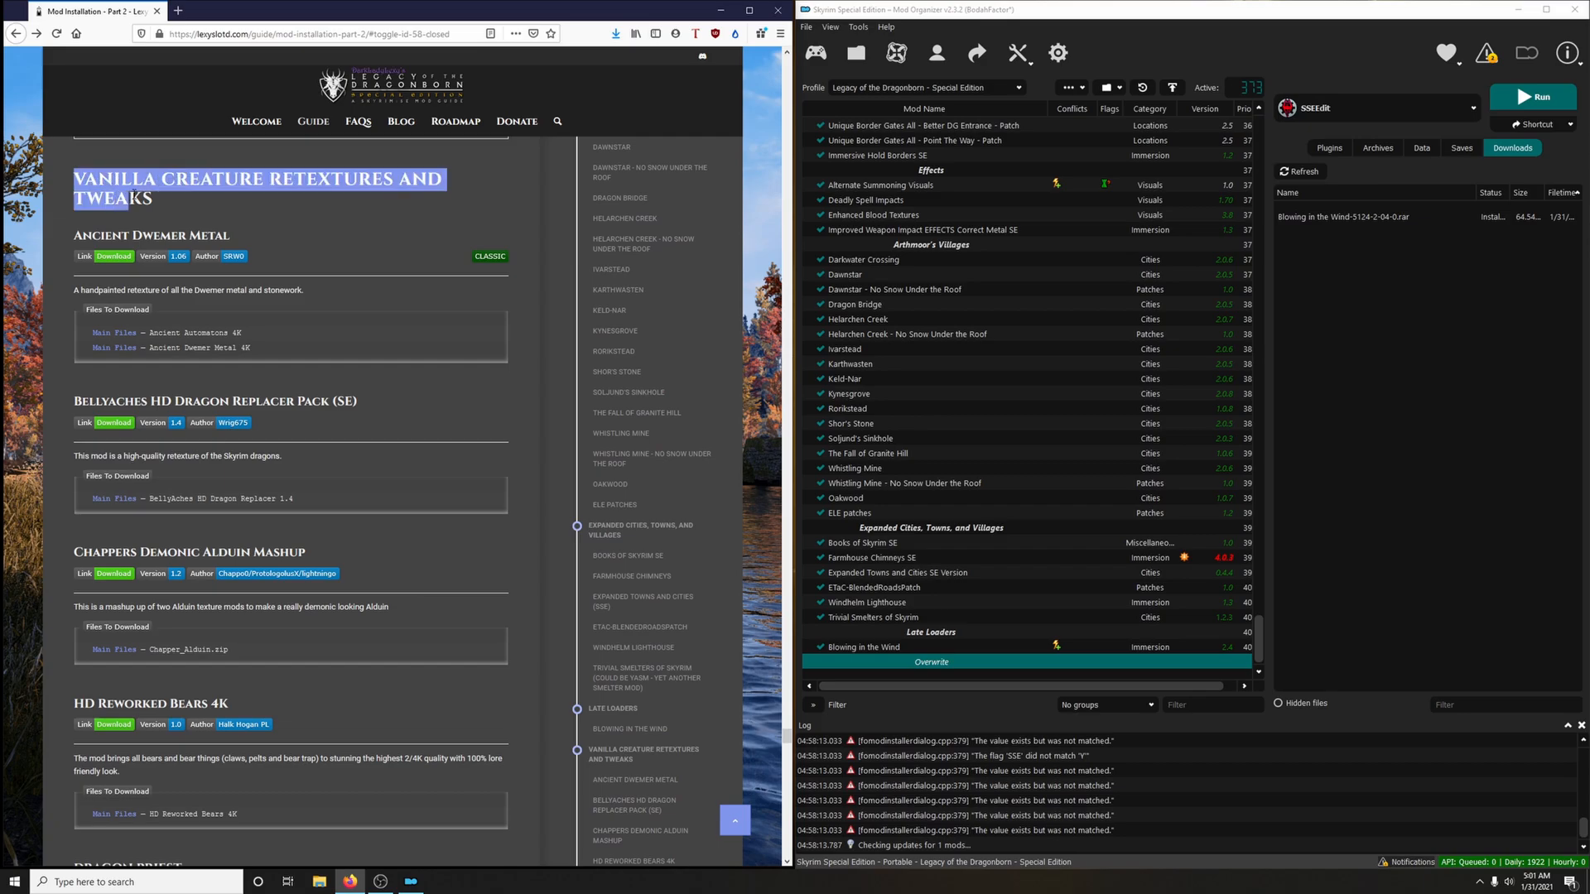
right_click(149, 186)
left_click(153, 188)
left_click(1072, 86)
left_click(1083, 141)
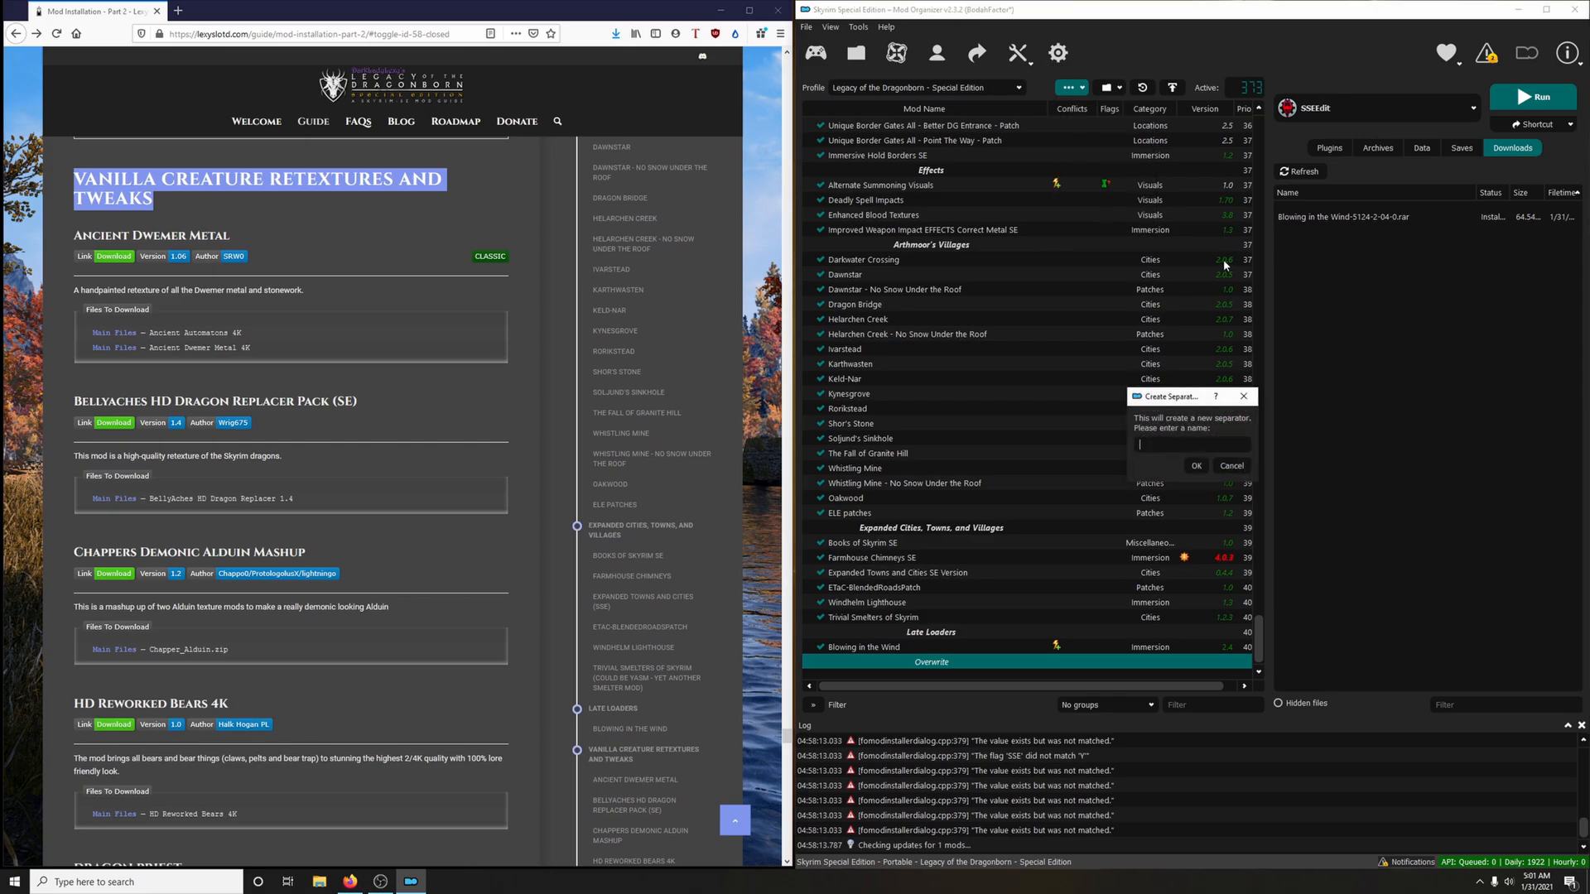
right_click(1166, 446)
left_click(1190, 518)
left_click(1196, 468)
scroll(1095, 460, "down", 1)
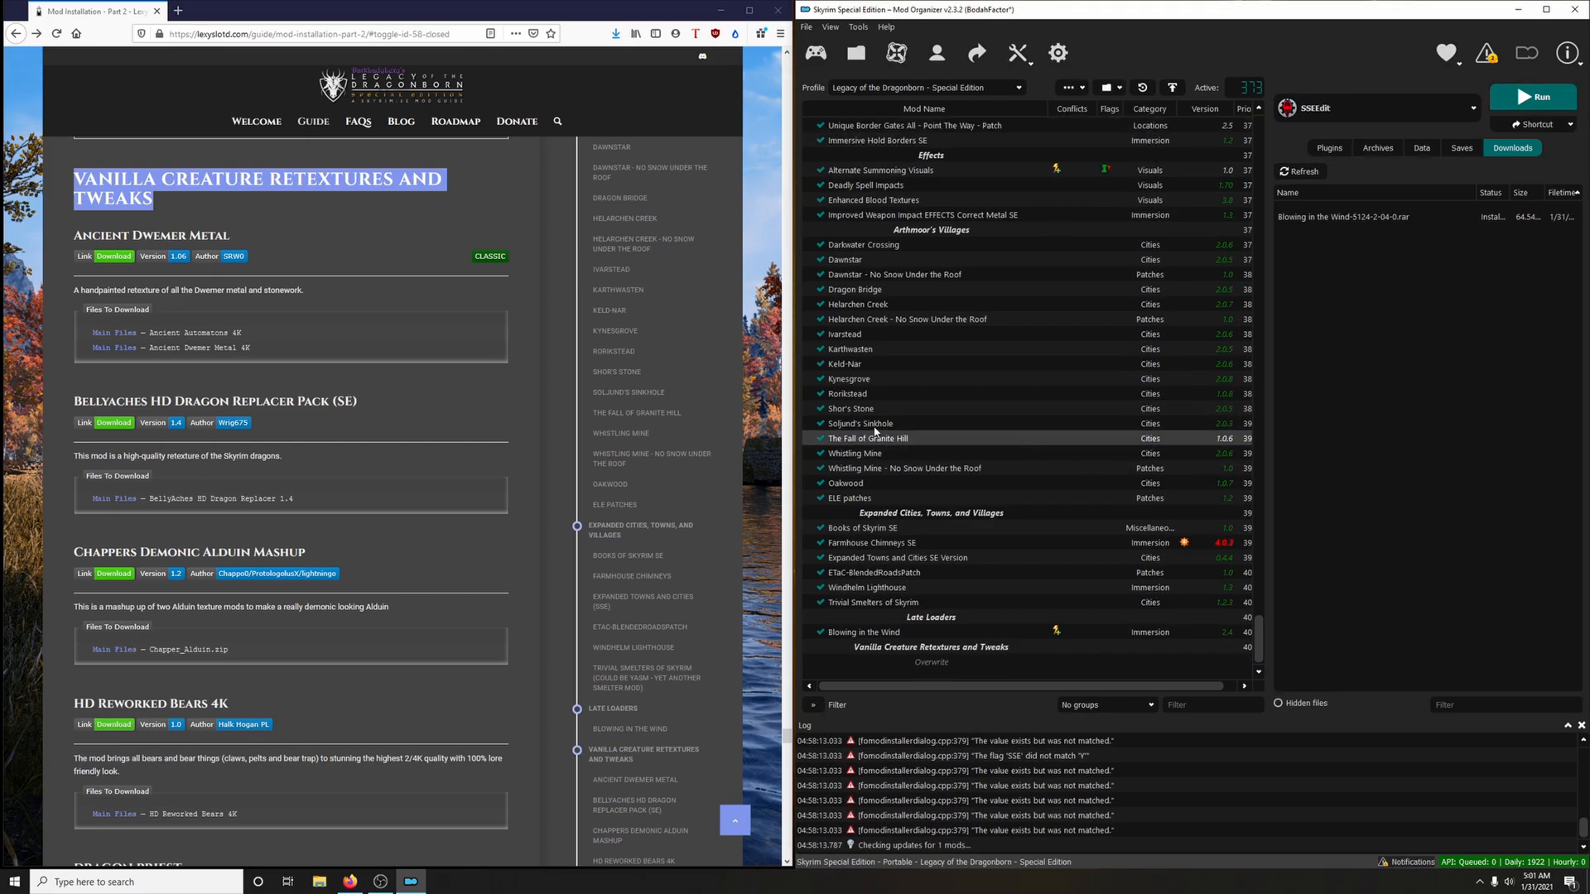
Open the Ancient Dwemer Metal mod page from the guide and download the Ancient Automatons 4K main file to the mod manager
scroll(335, 244, "down", 1)
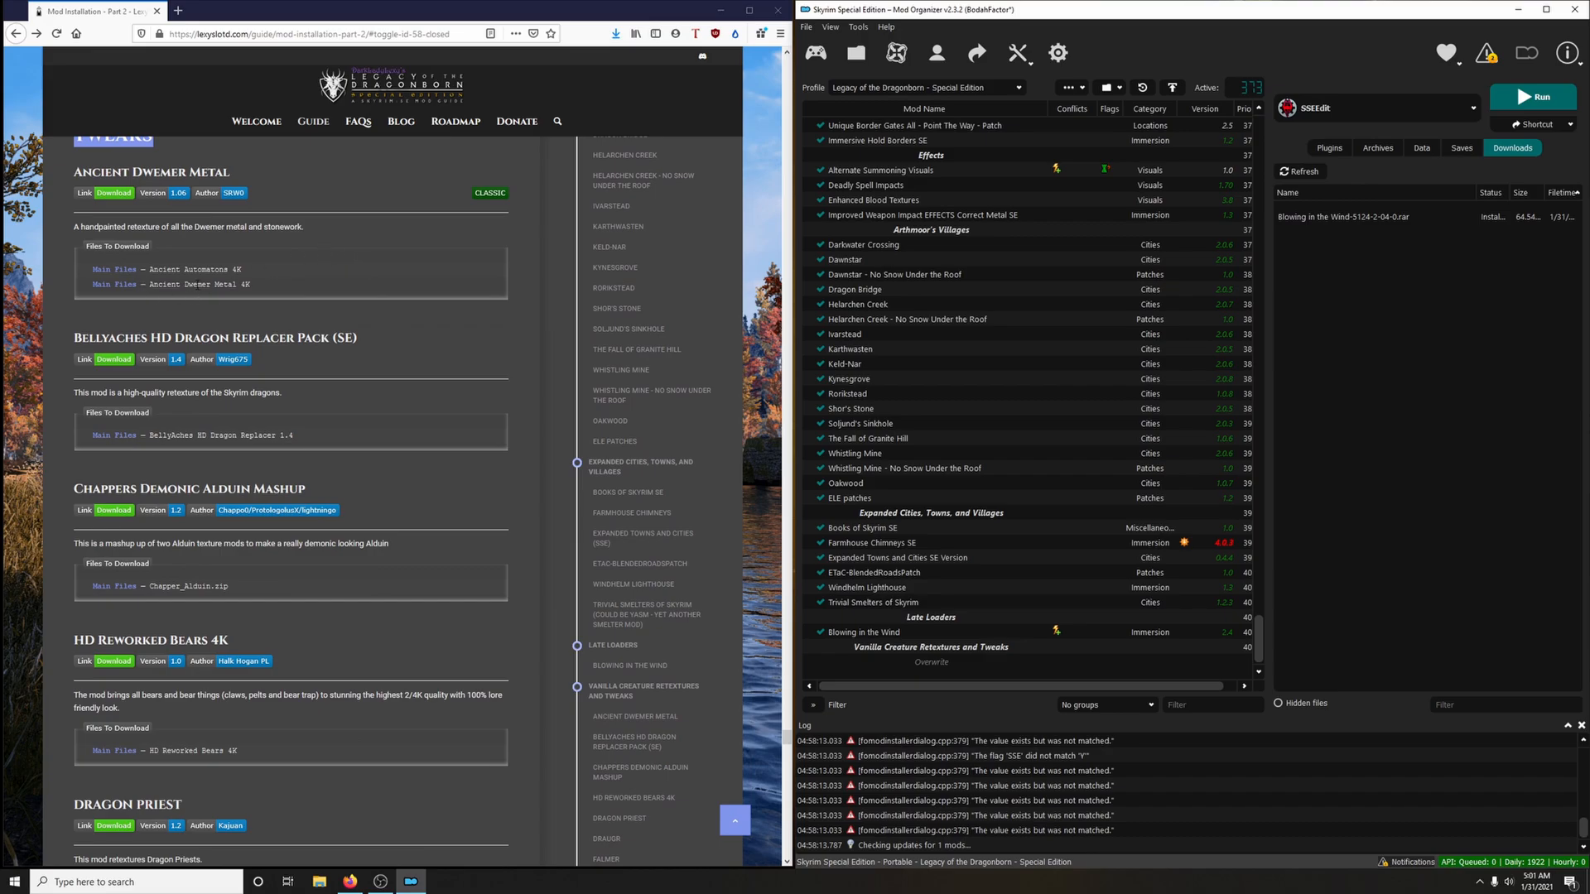
left_click(118, 196)
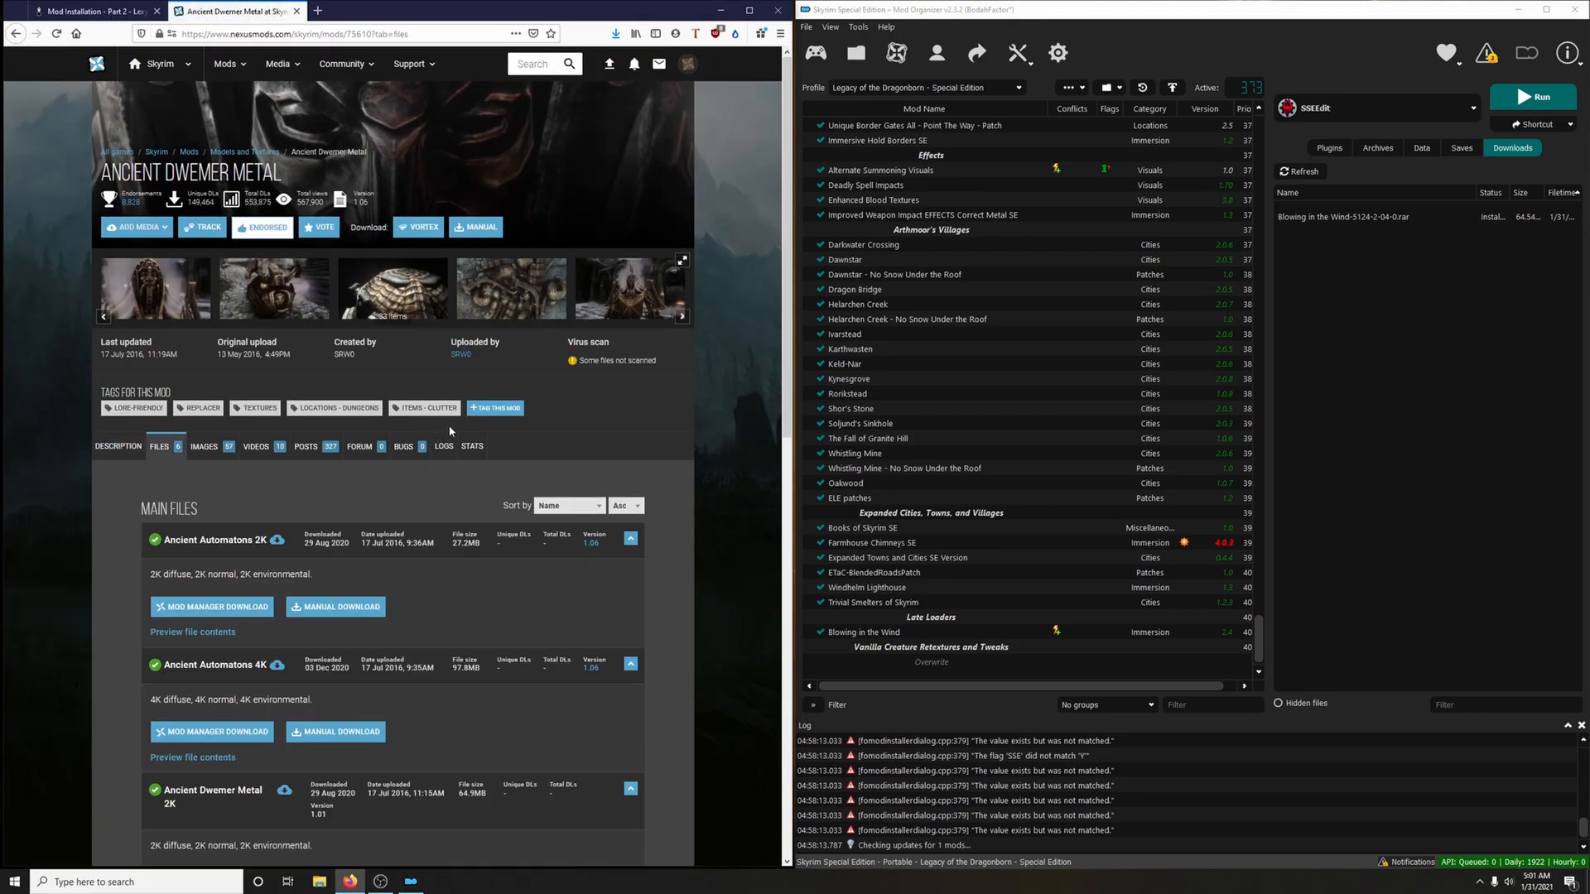
scroll(445, 426, "down", 3)
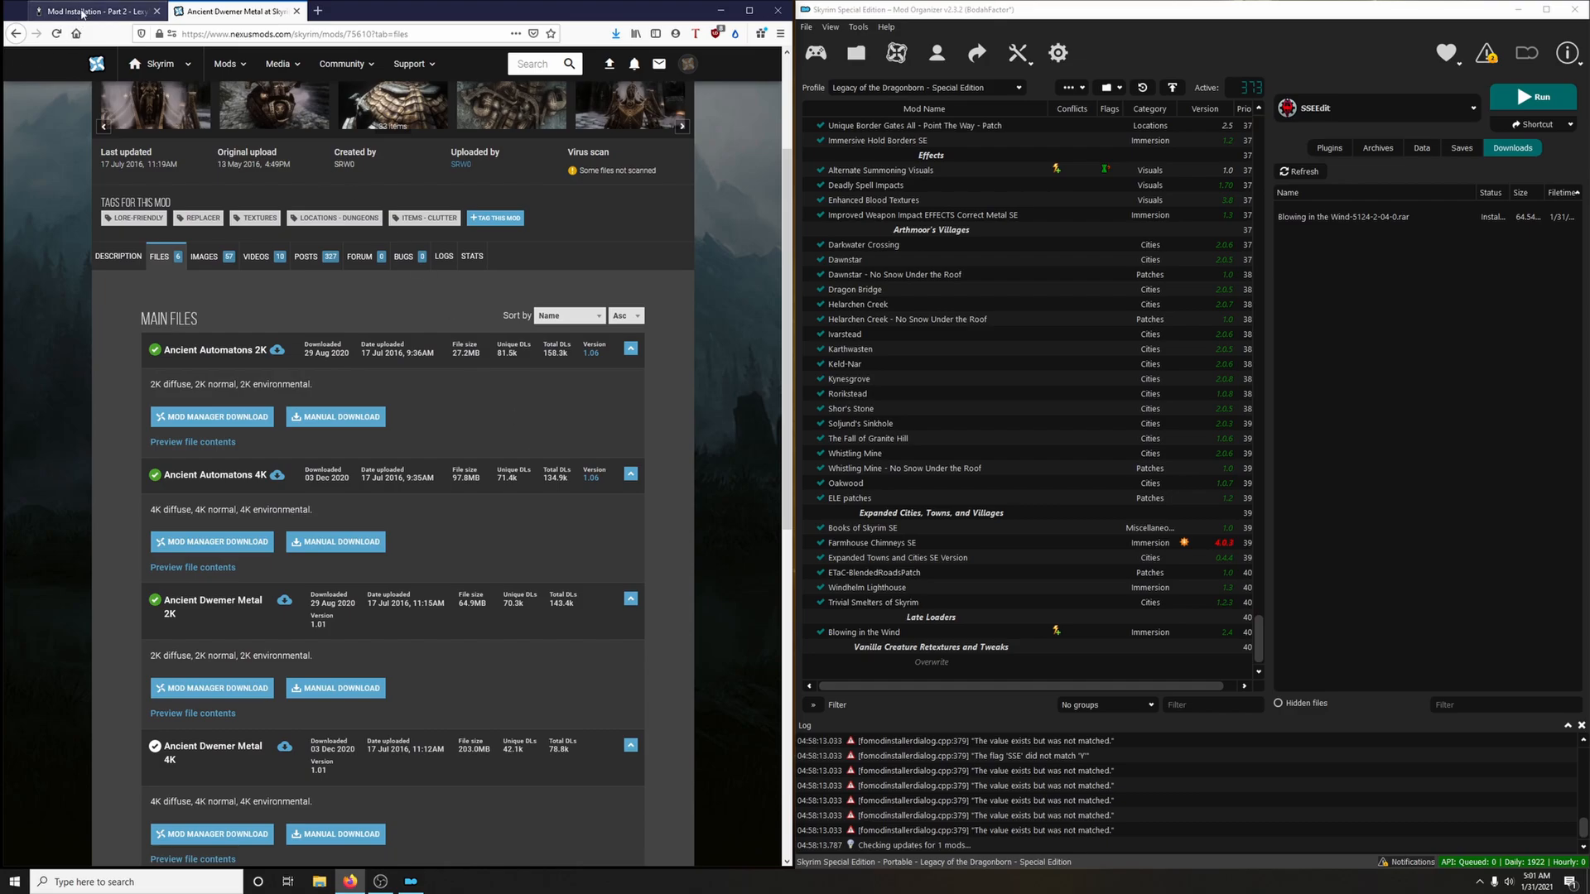
left_click(82, 12)
left_click(233, 12)
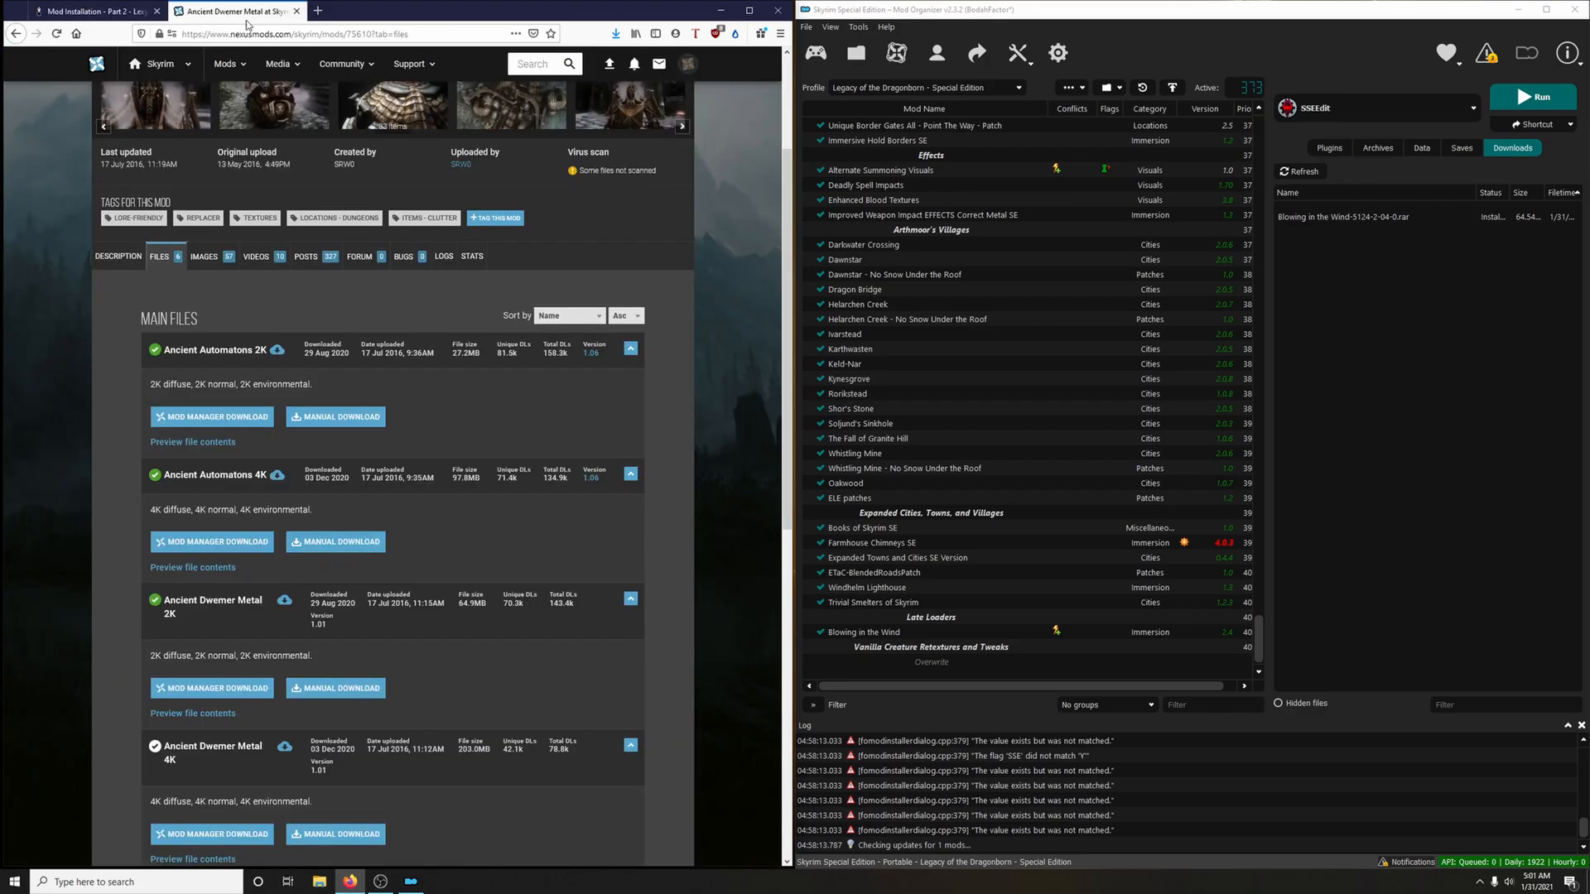
scroll(522, 379, "down", 2)
left_click(239, 422)
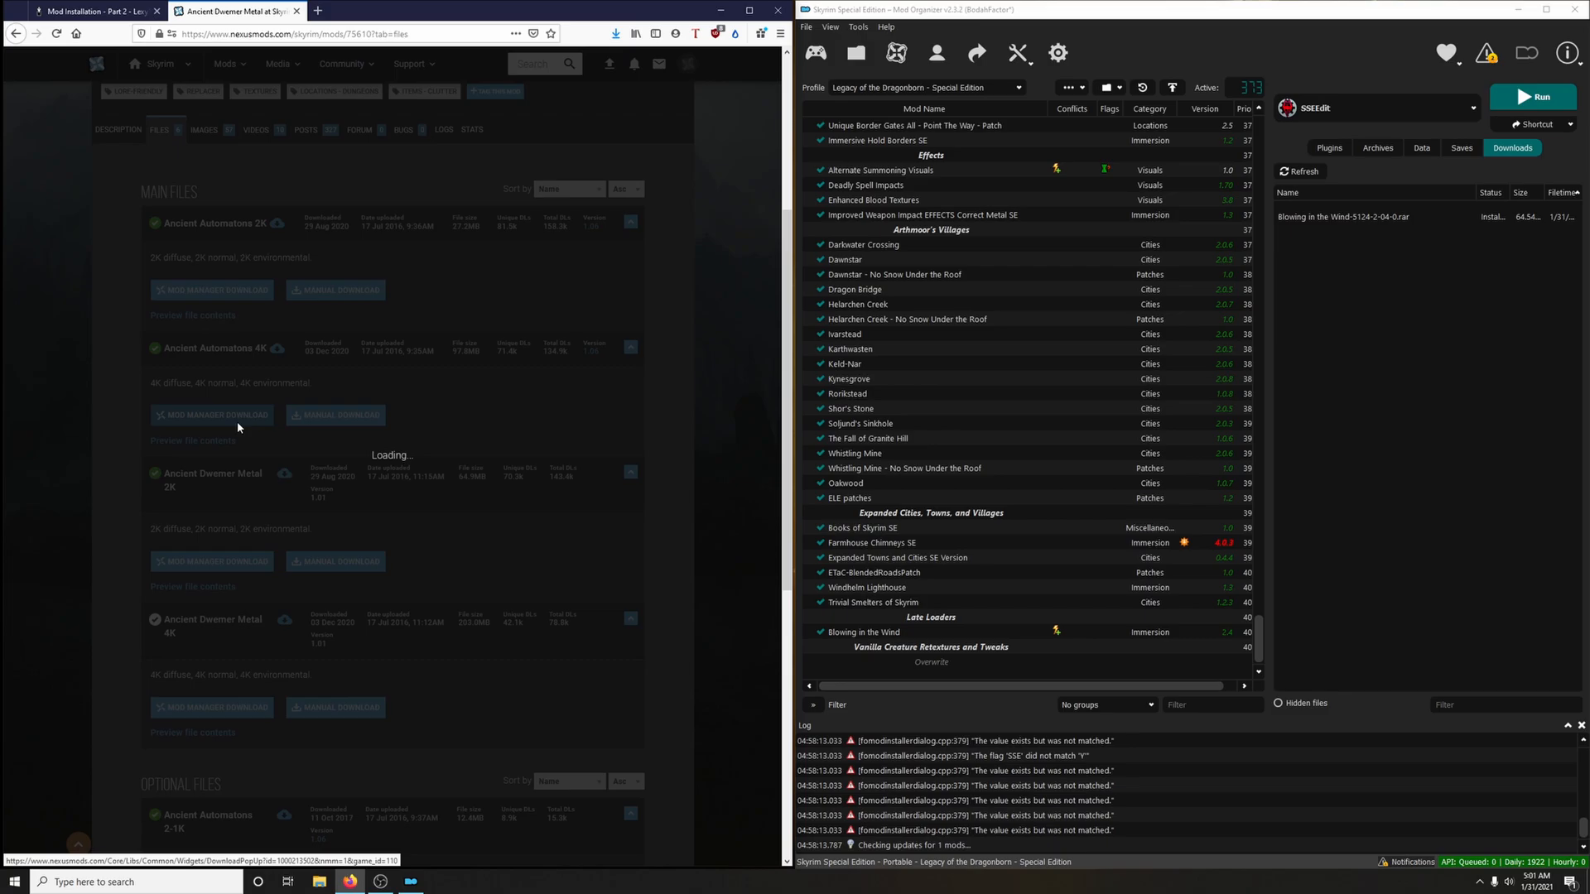
left_click(697, 404)
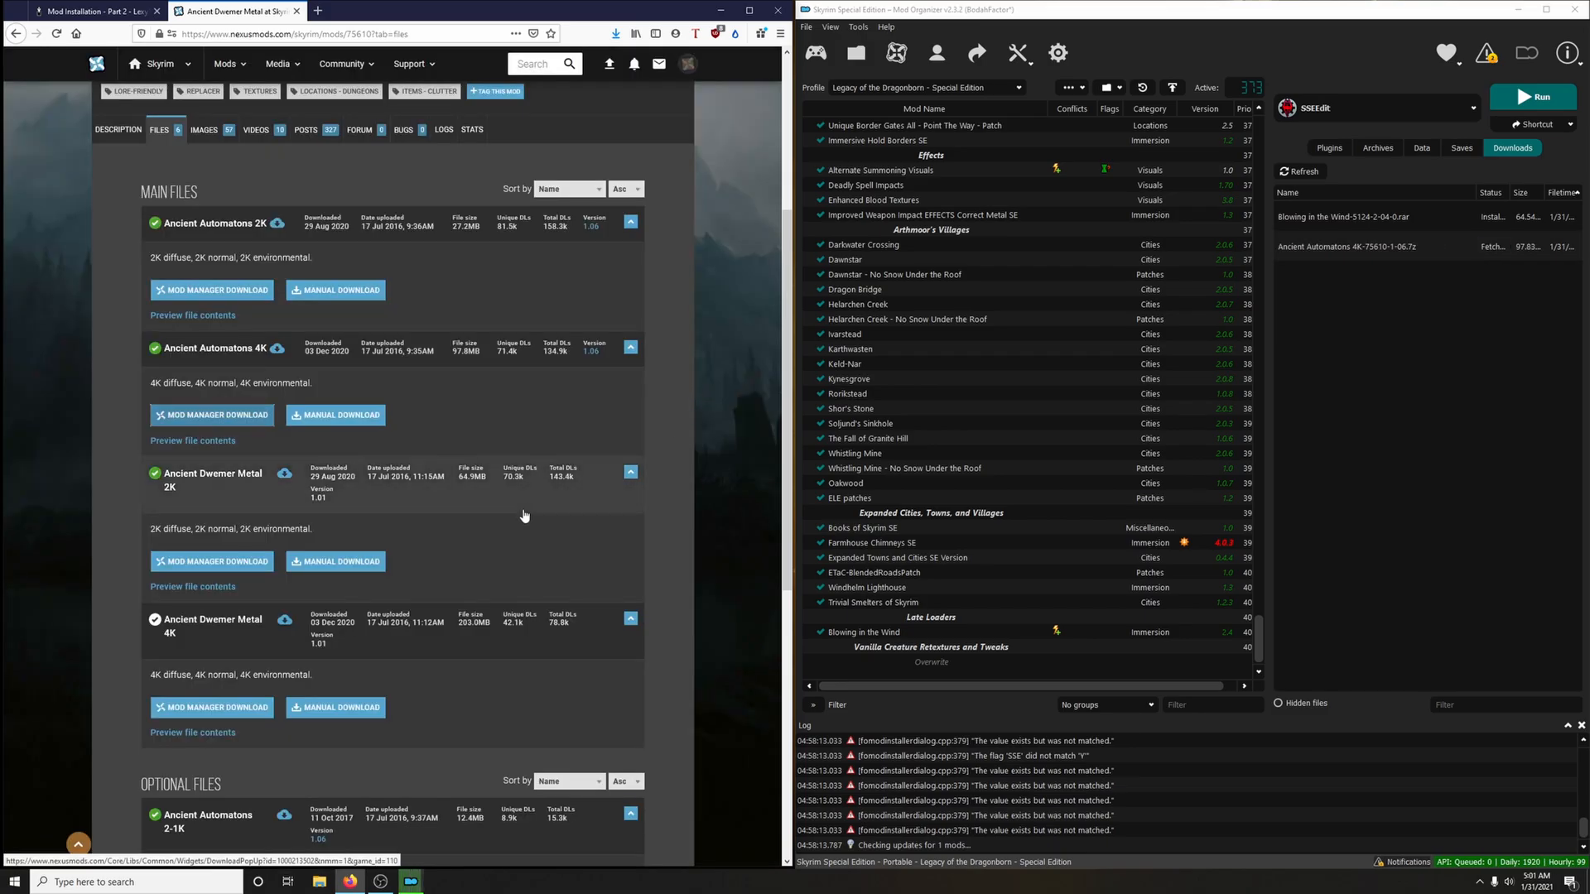
Download the Ancient Dwemer Metal 4K main file to the mod manager and close the mod's page
left_click(243, 710)
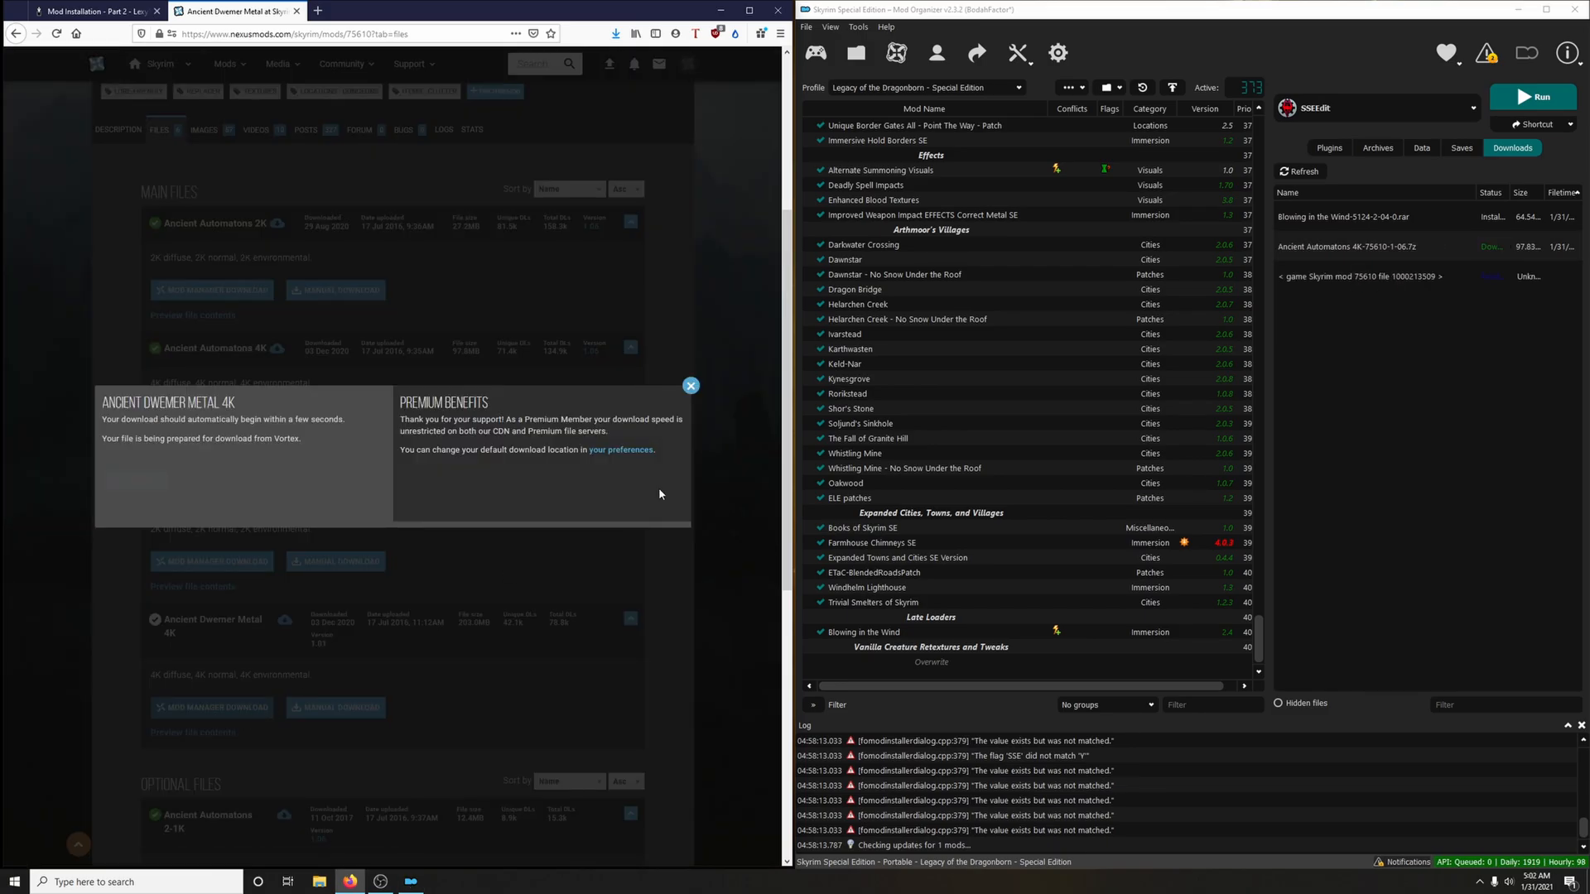
left_click(690, 386)
left_click(296, 11)
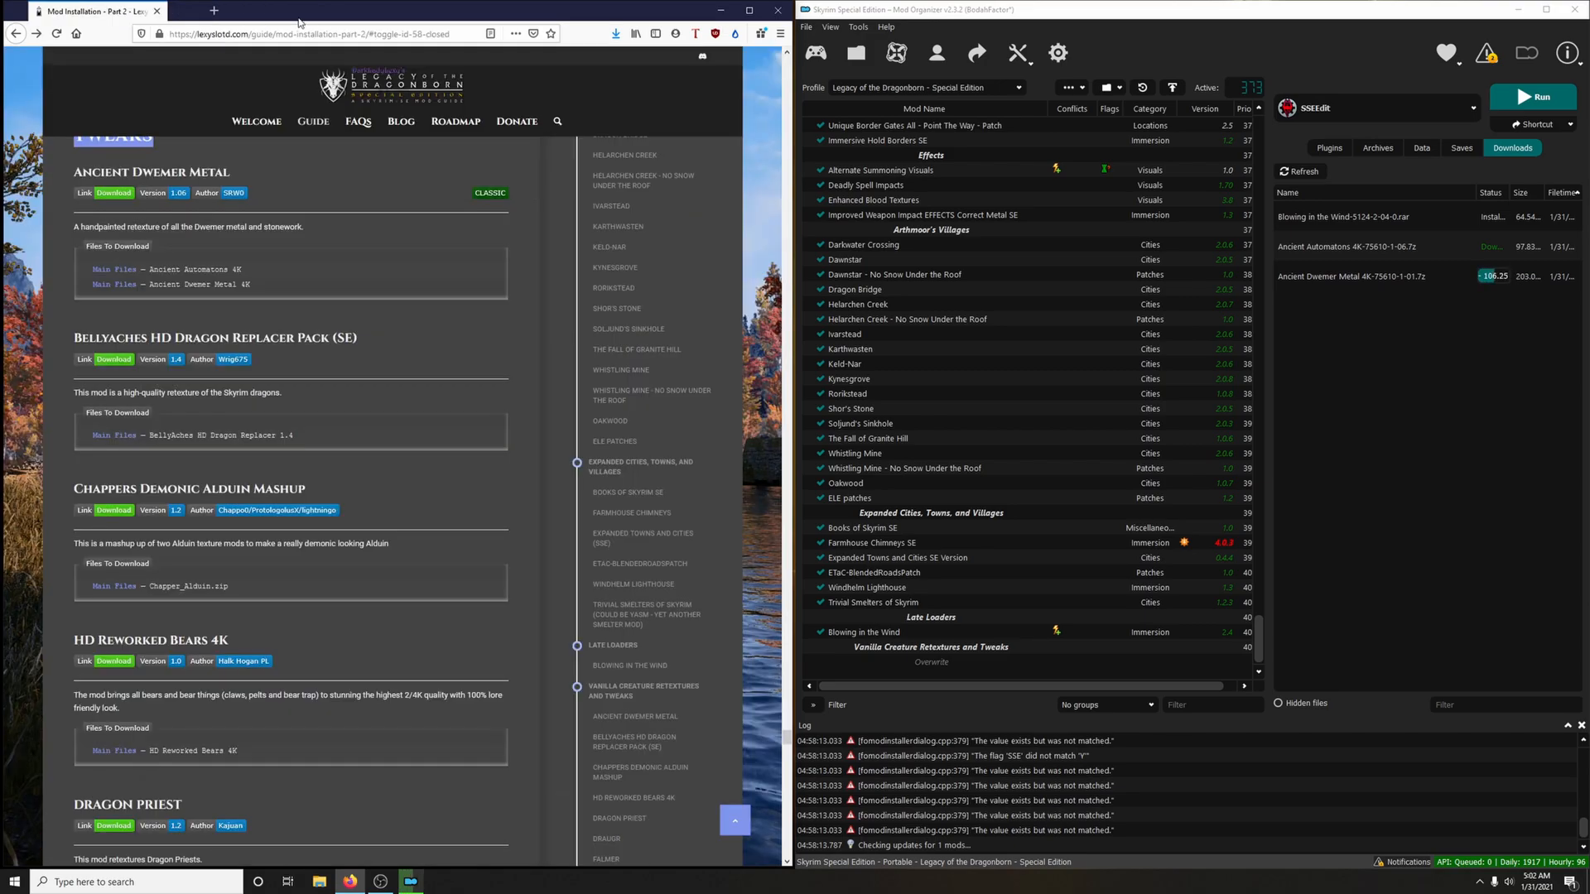
Install the downloaded Ancient Automatons 4K archive under the name "Ancient Automatons 4K"
double_click(1354, 251)
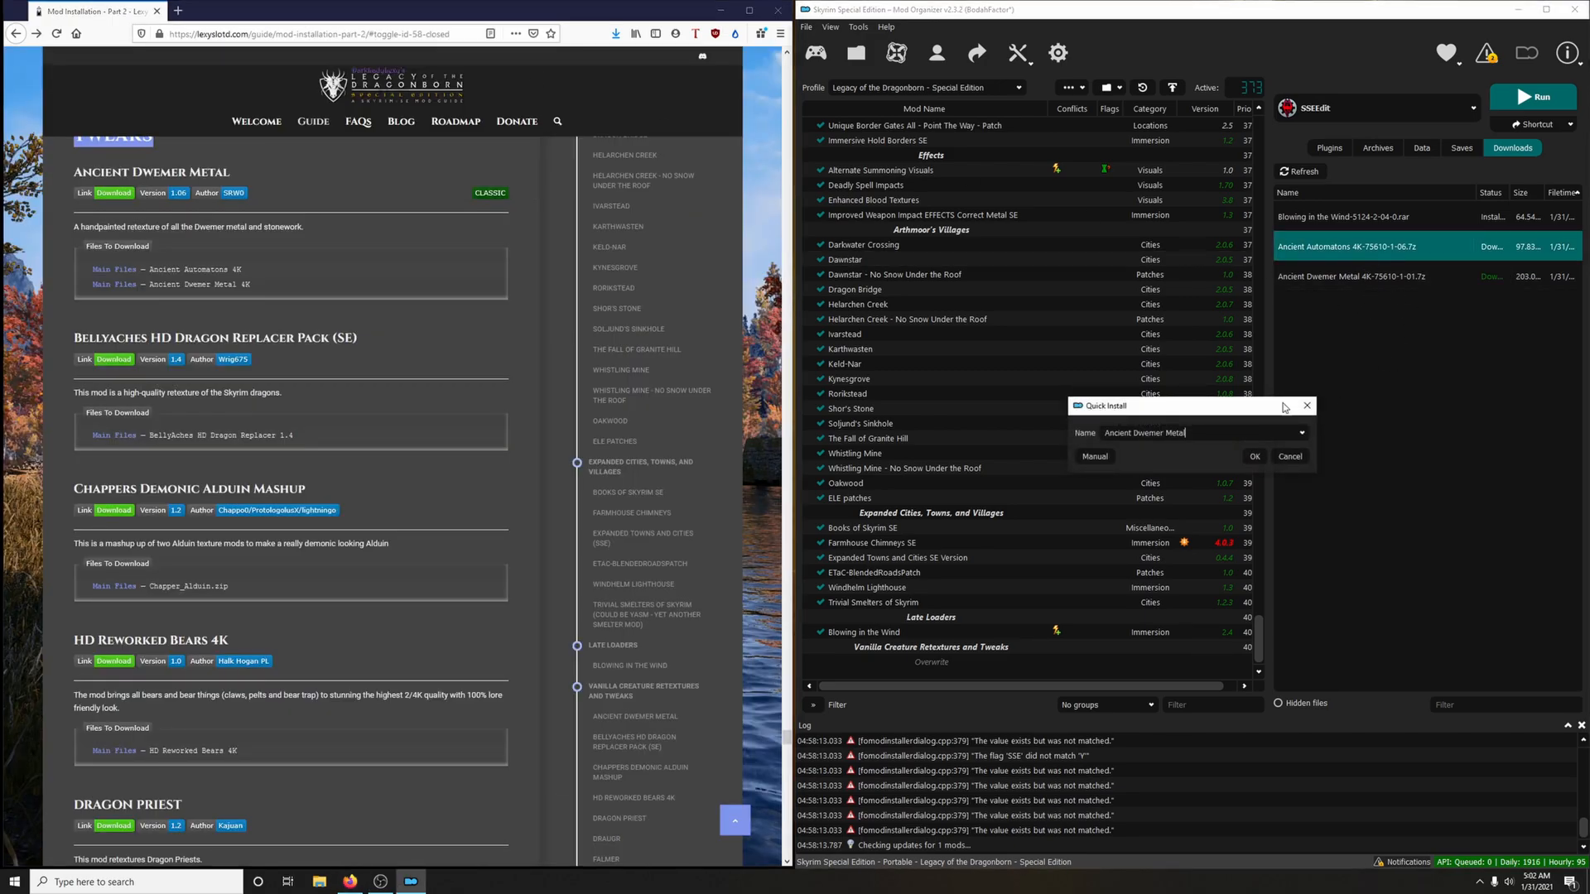
left_click(1303, 433)
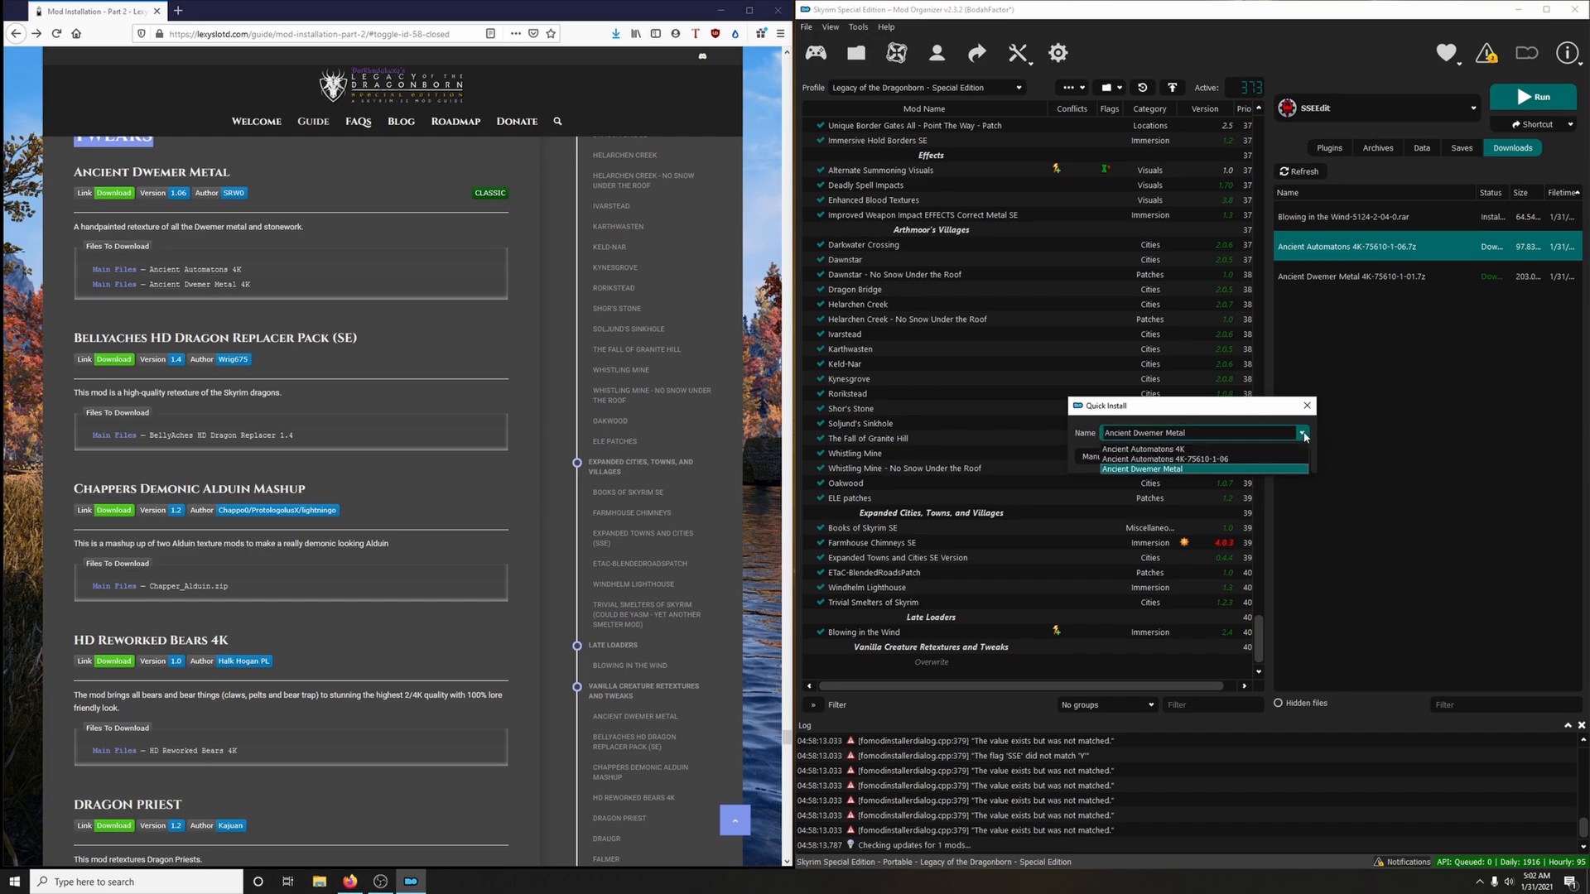
left_click(1208, 448)
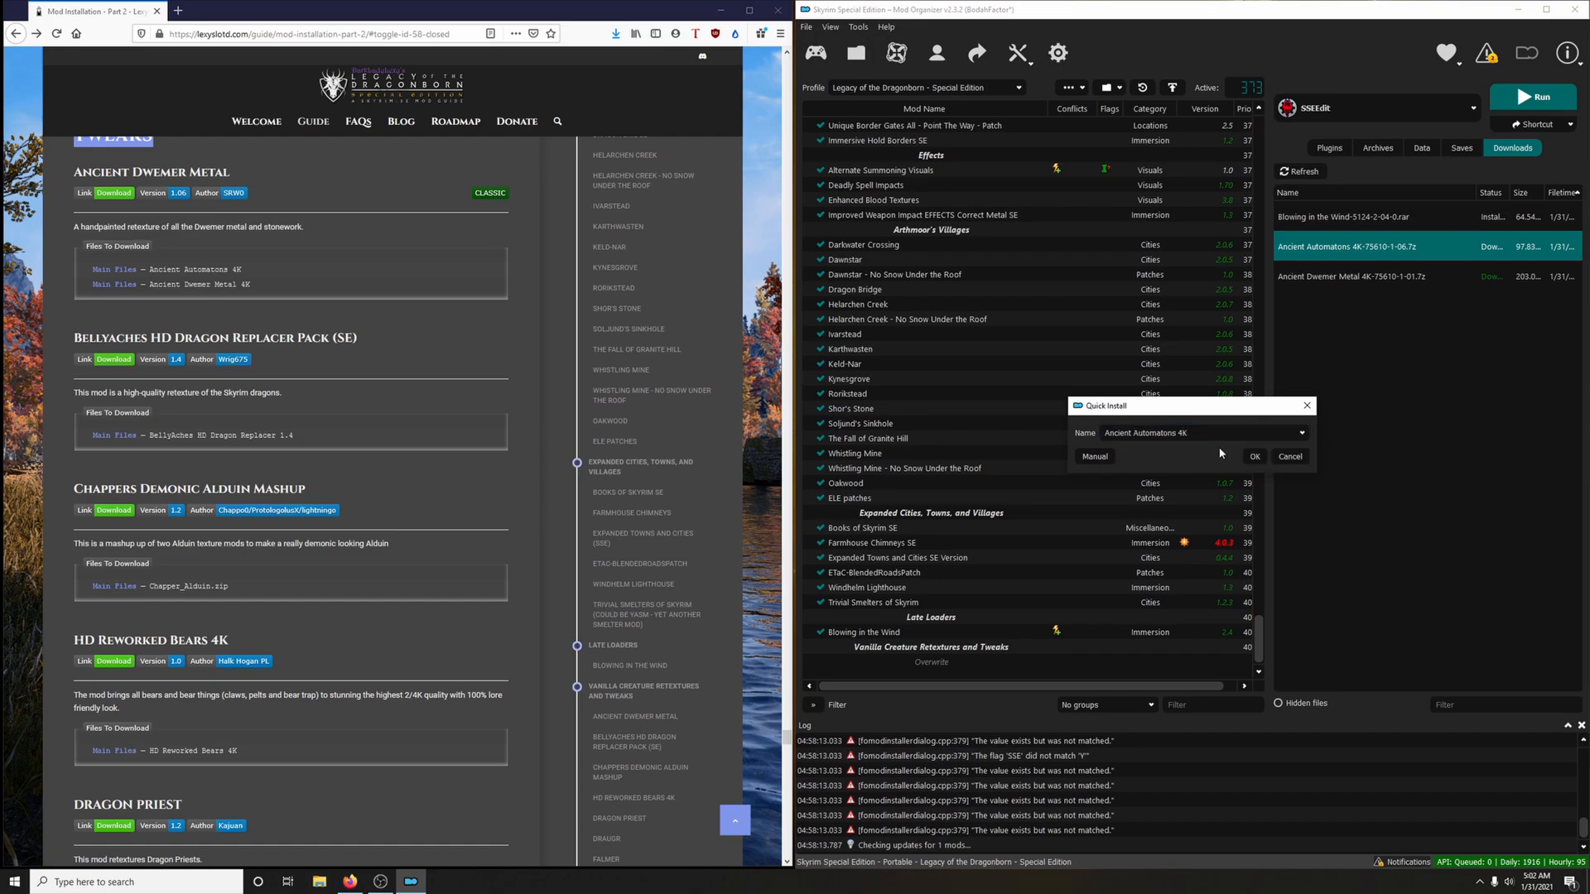
left_click(1259, 460)
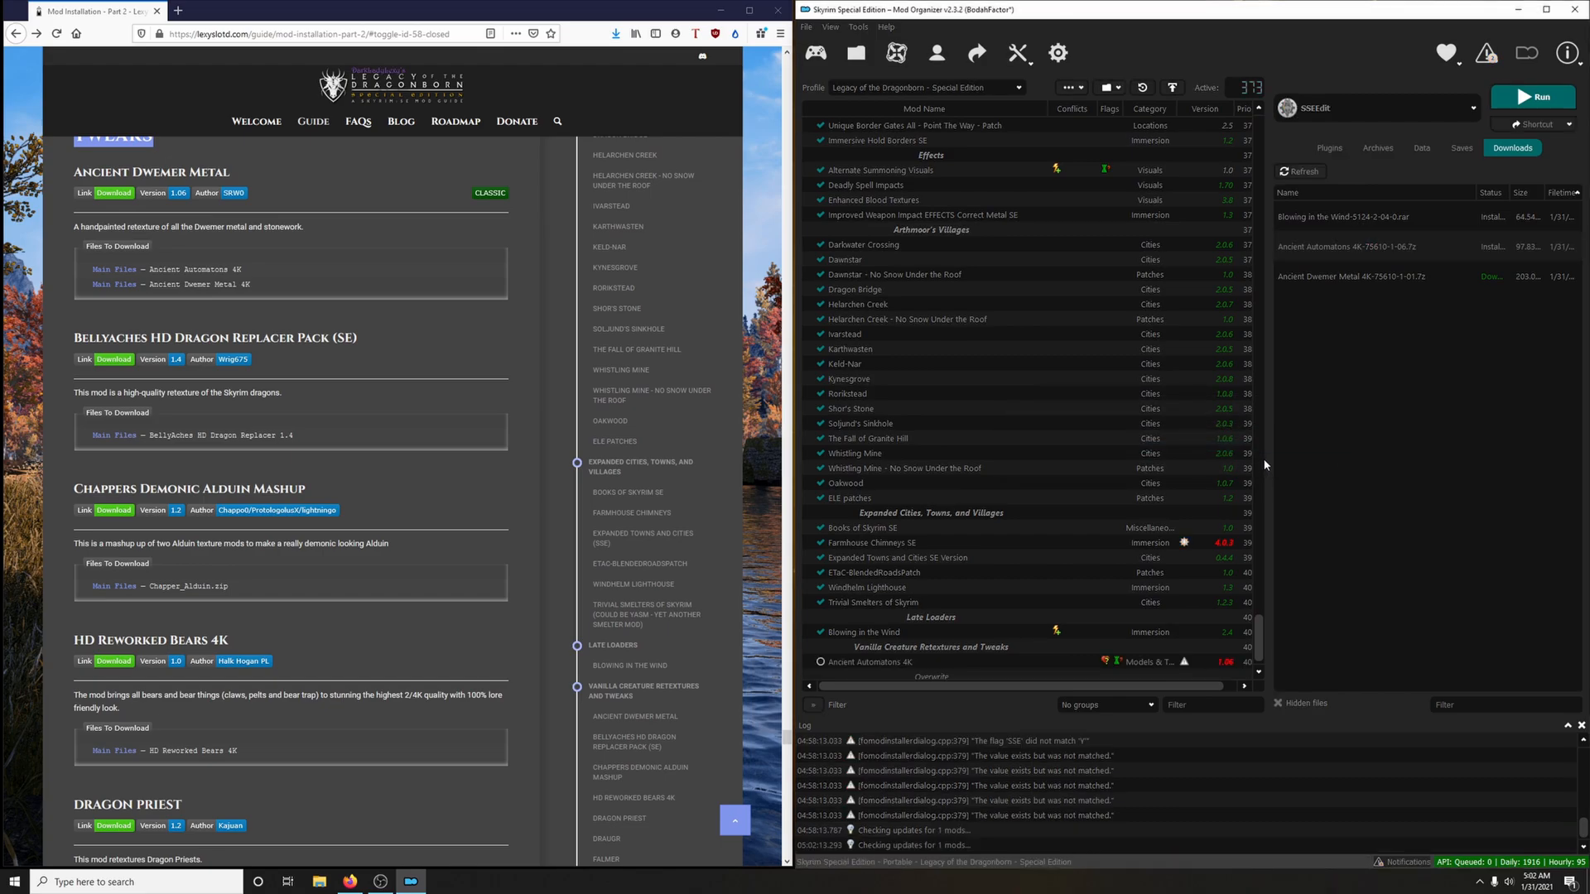
Install the downloaded Ancient Dwemer Metal 4K archive as a separate mod named "Ancient Dwemer Metal 4K"
double_click(1336, 284)
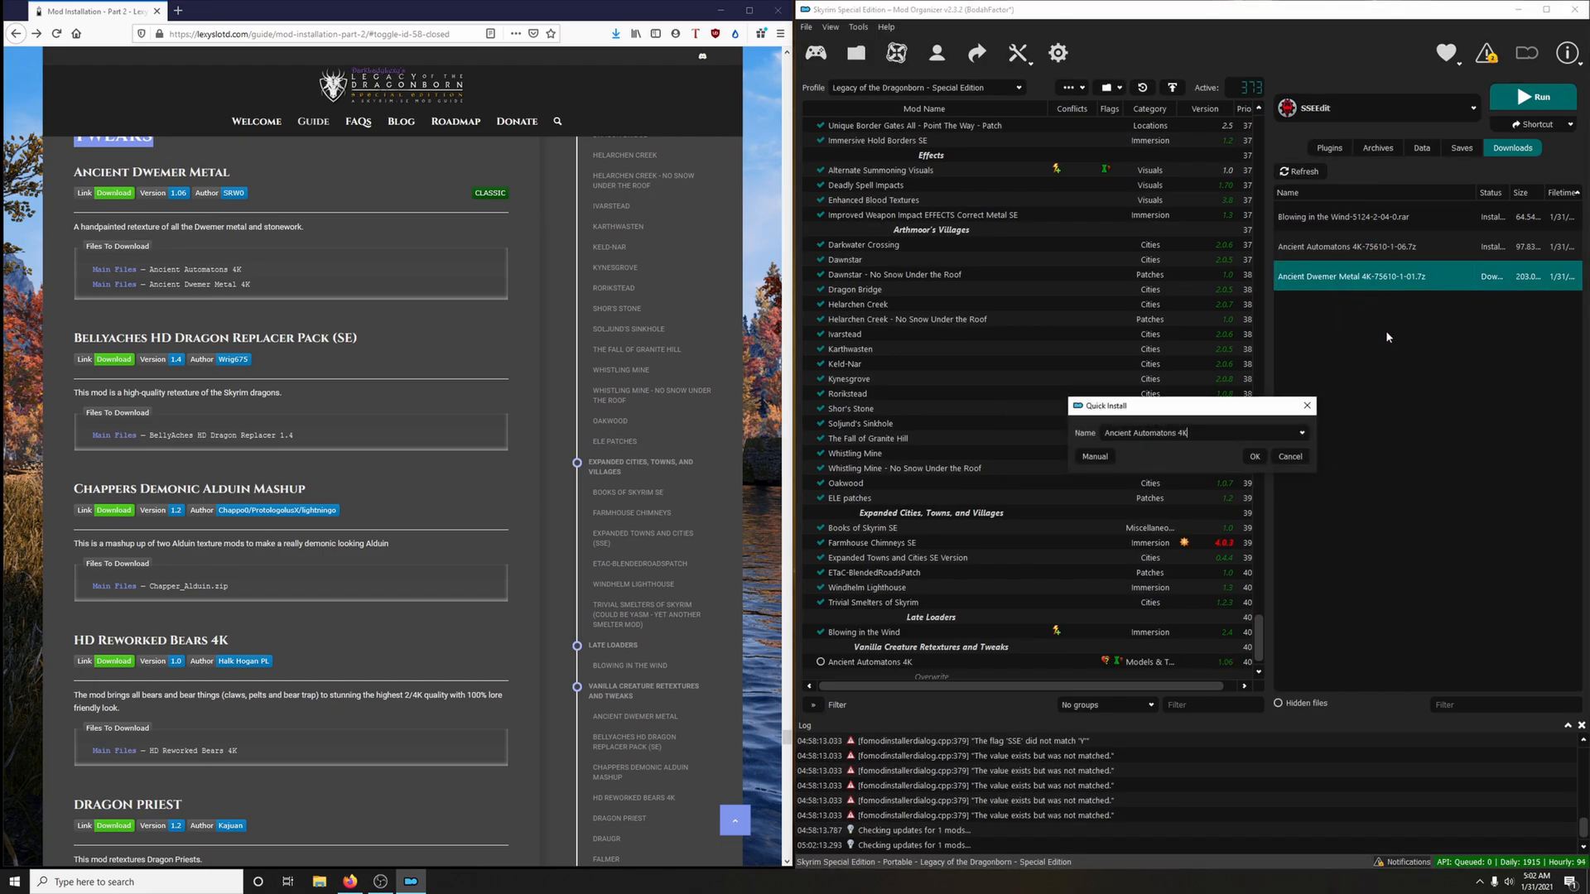
left_click(1302, 434)
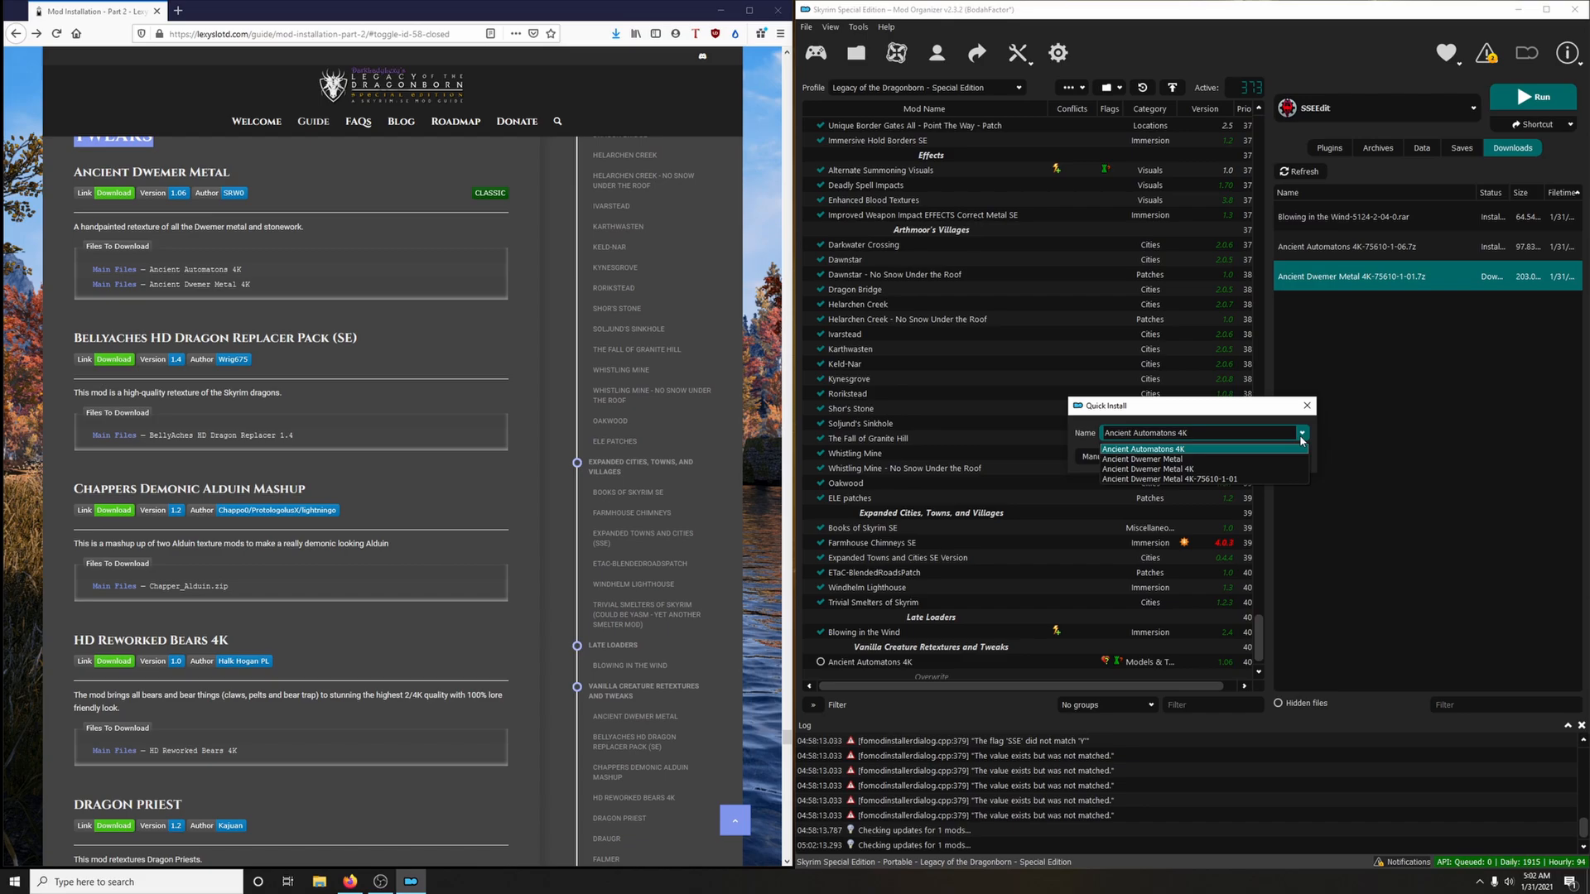
left_click(1172, 469)
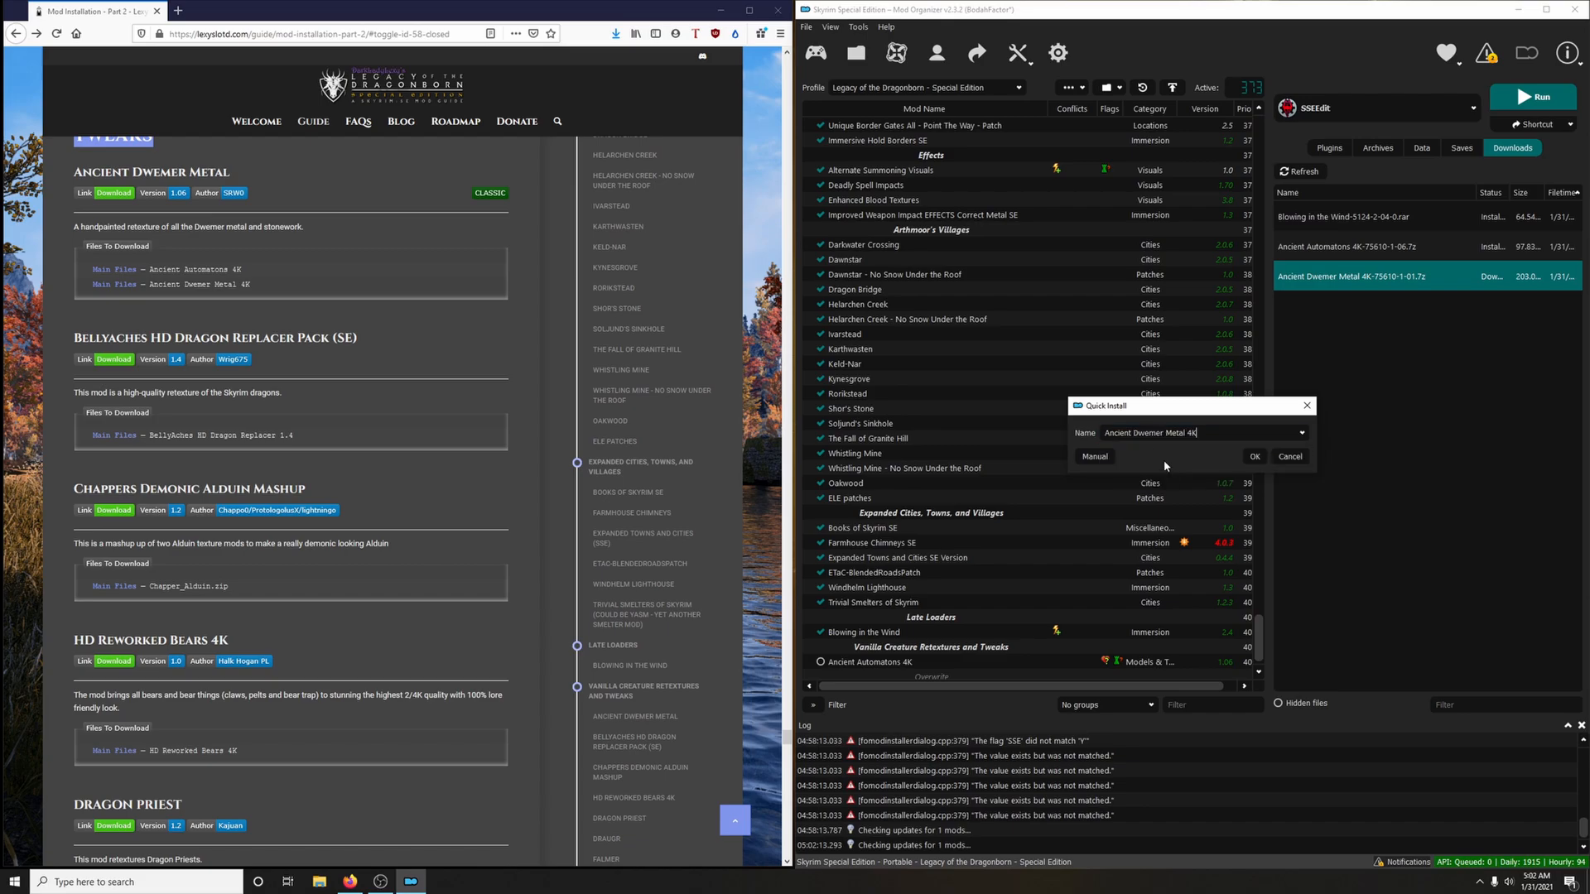
left_click(1255, 458)
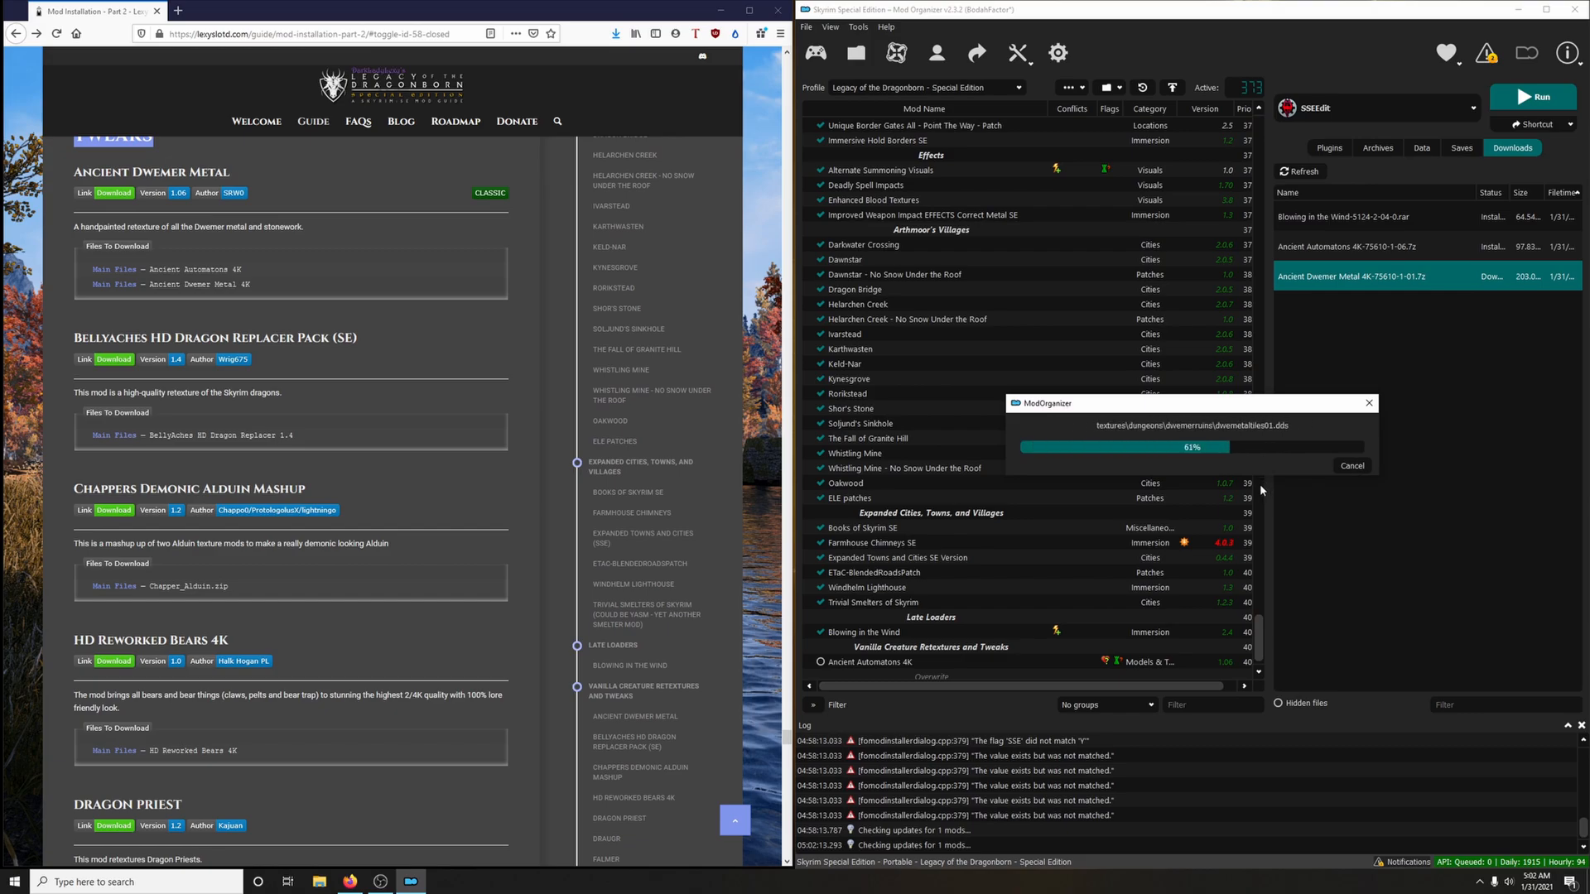
Enable Ancient Automatons 4K and Ancient Dwemer Metal 4K, and mark Ancient Automatons 4K as converted/working
scroll(1039, 545, "down", 2)
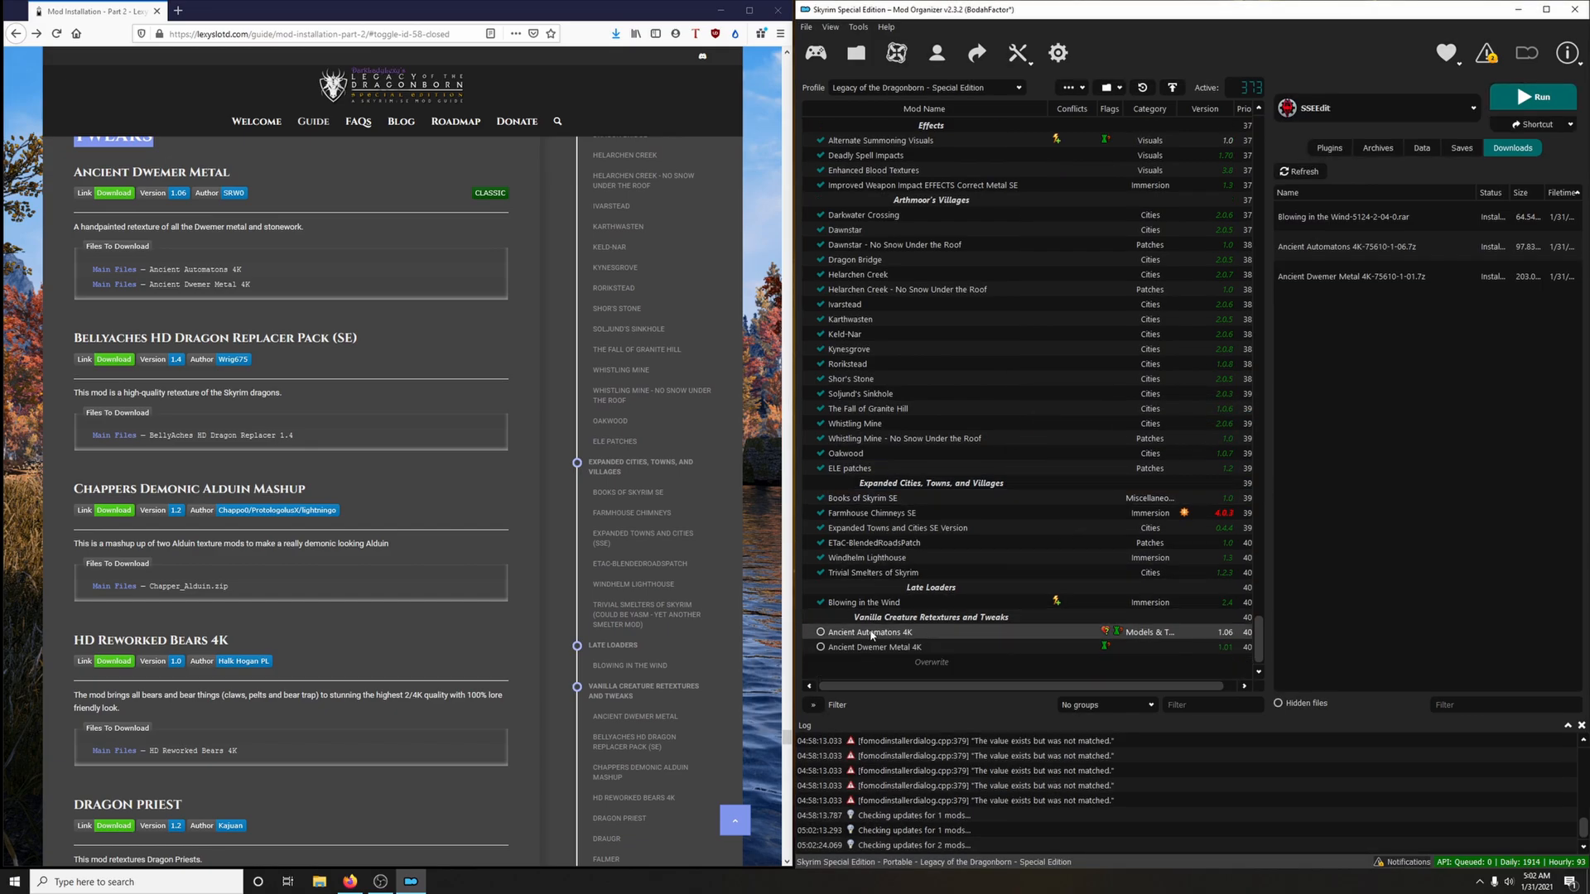
left_click(820, 632)
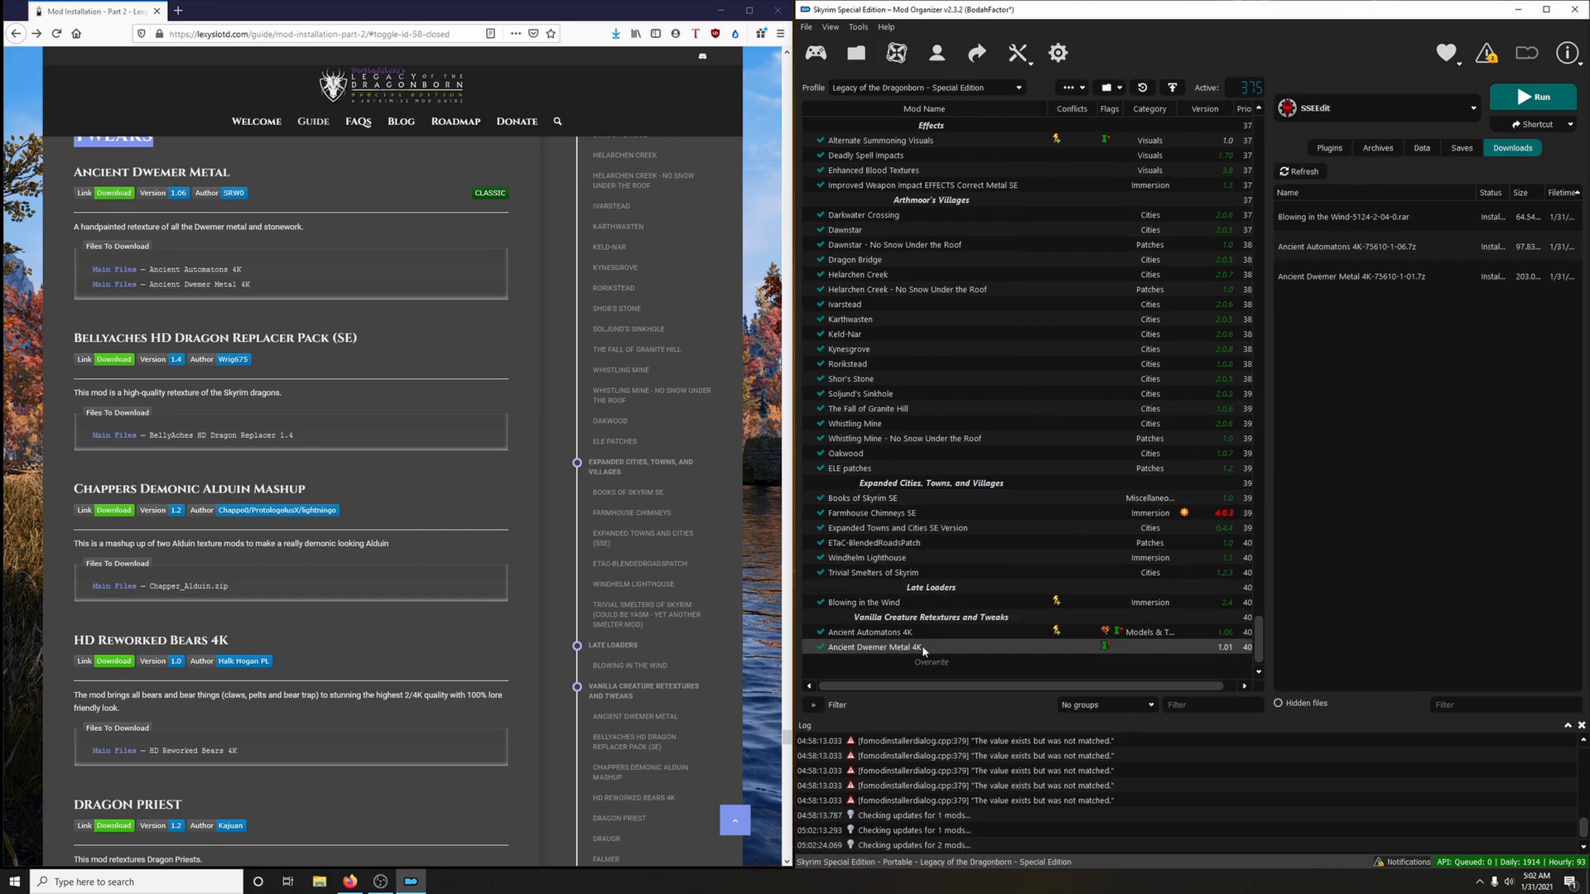
right_click(1002, 634)
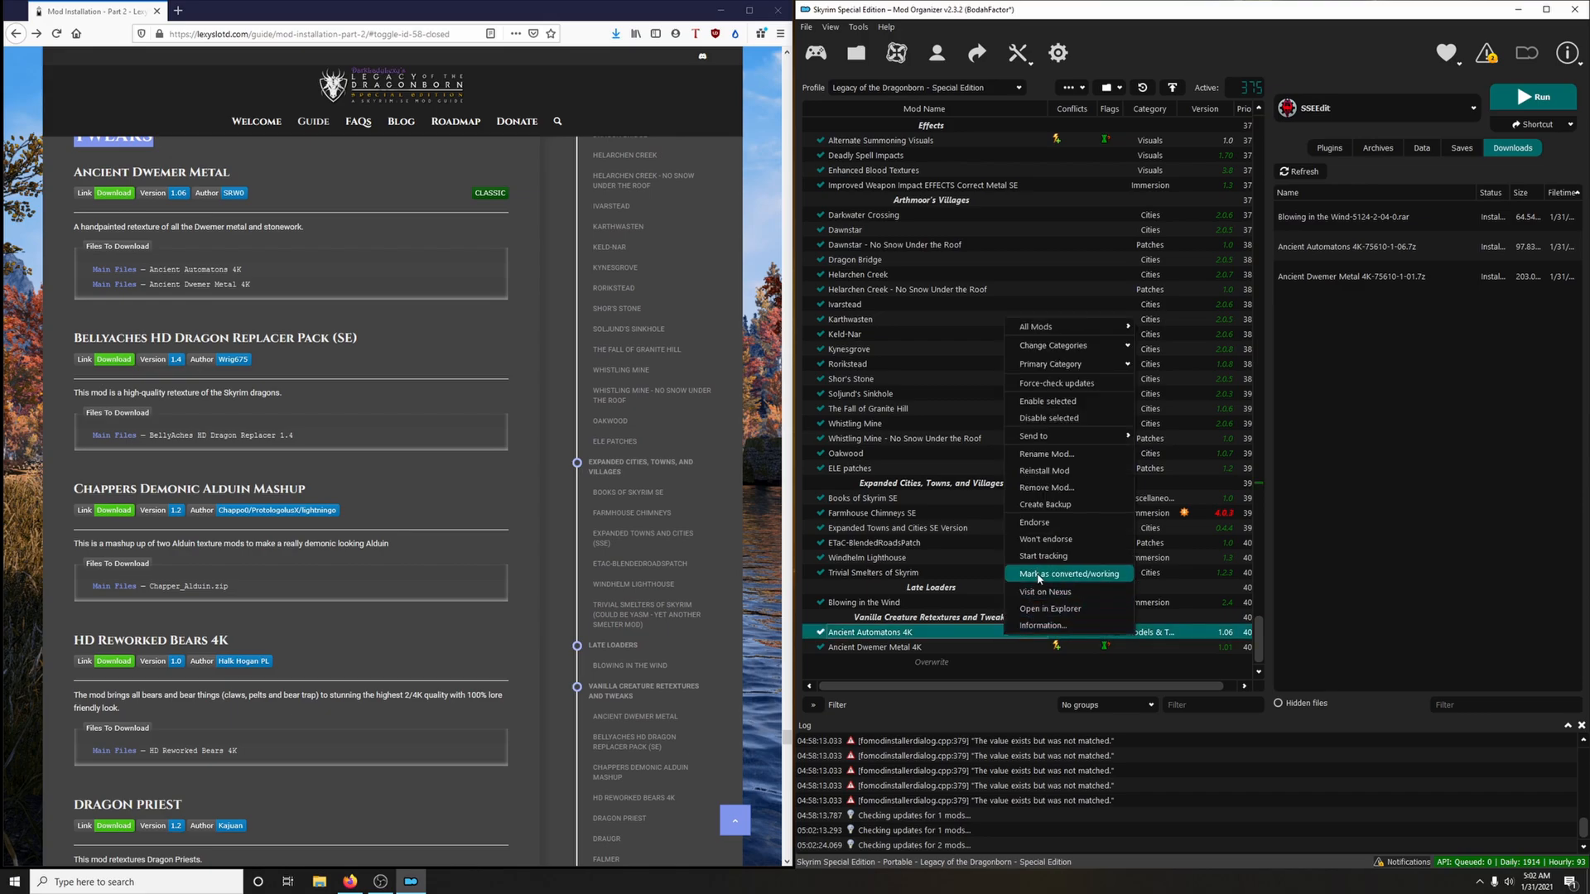
left_click(1056, 638)
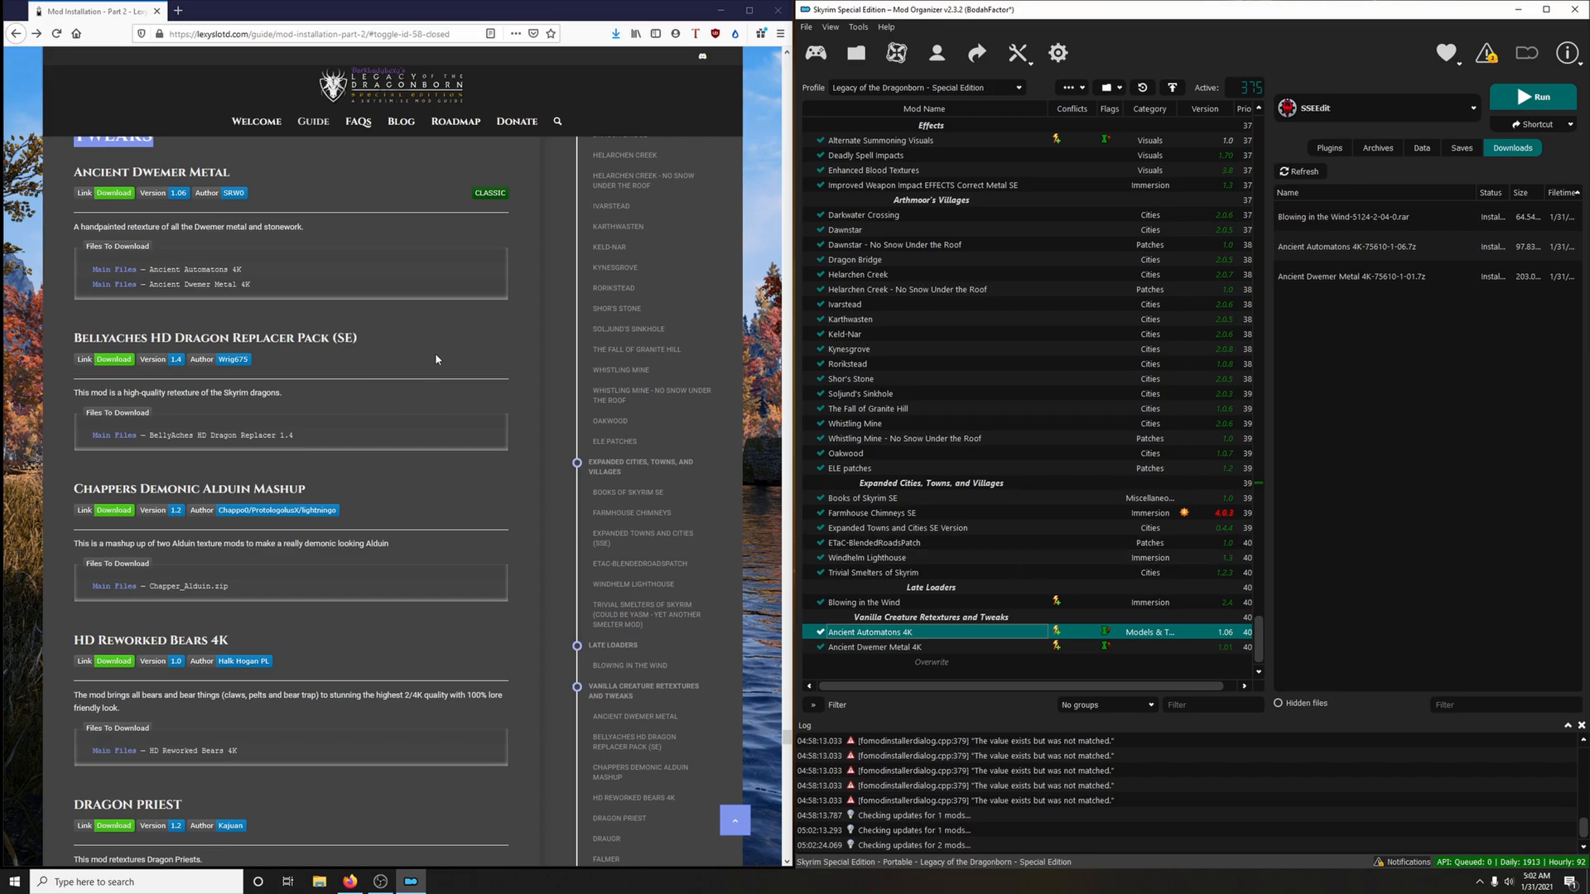
Download the BellyAches HD Dragon Replacer 1.4 main file to the mod manager via the guide's link, closing the mod page
scroll(437, 351, "down", 1)
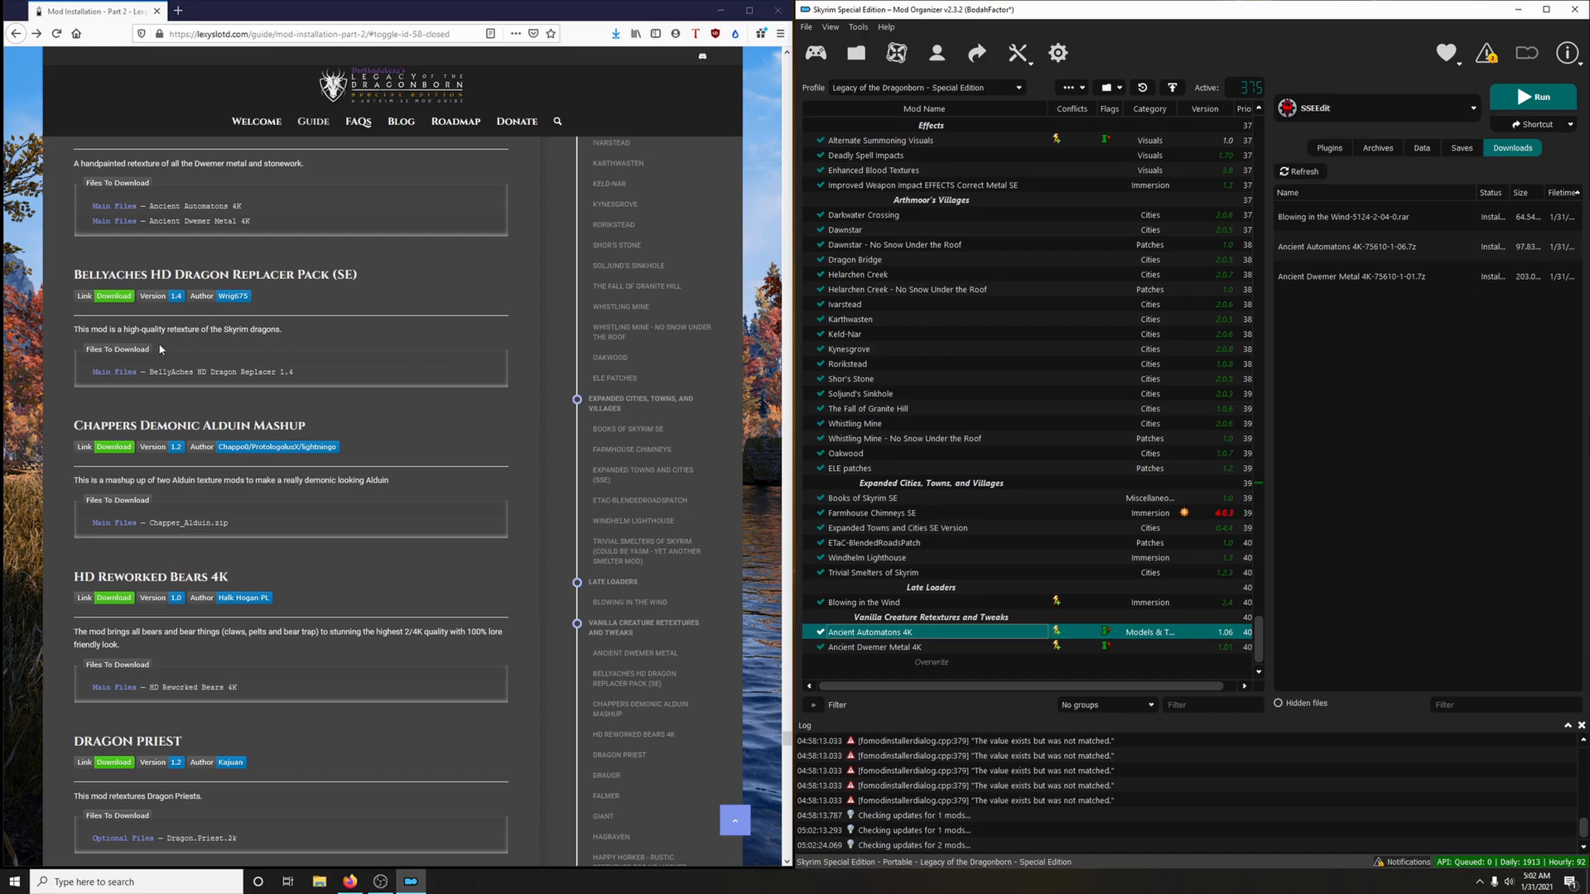
left_click(124, 299)
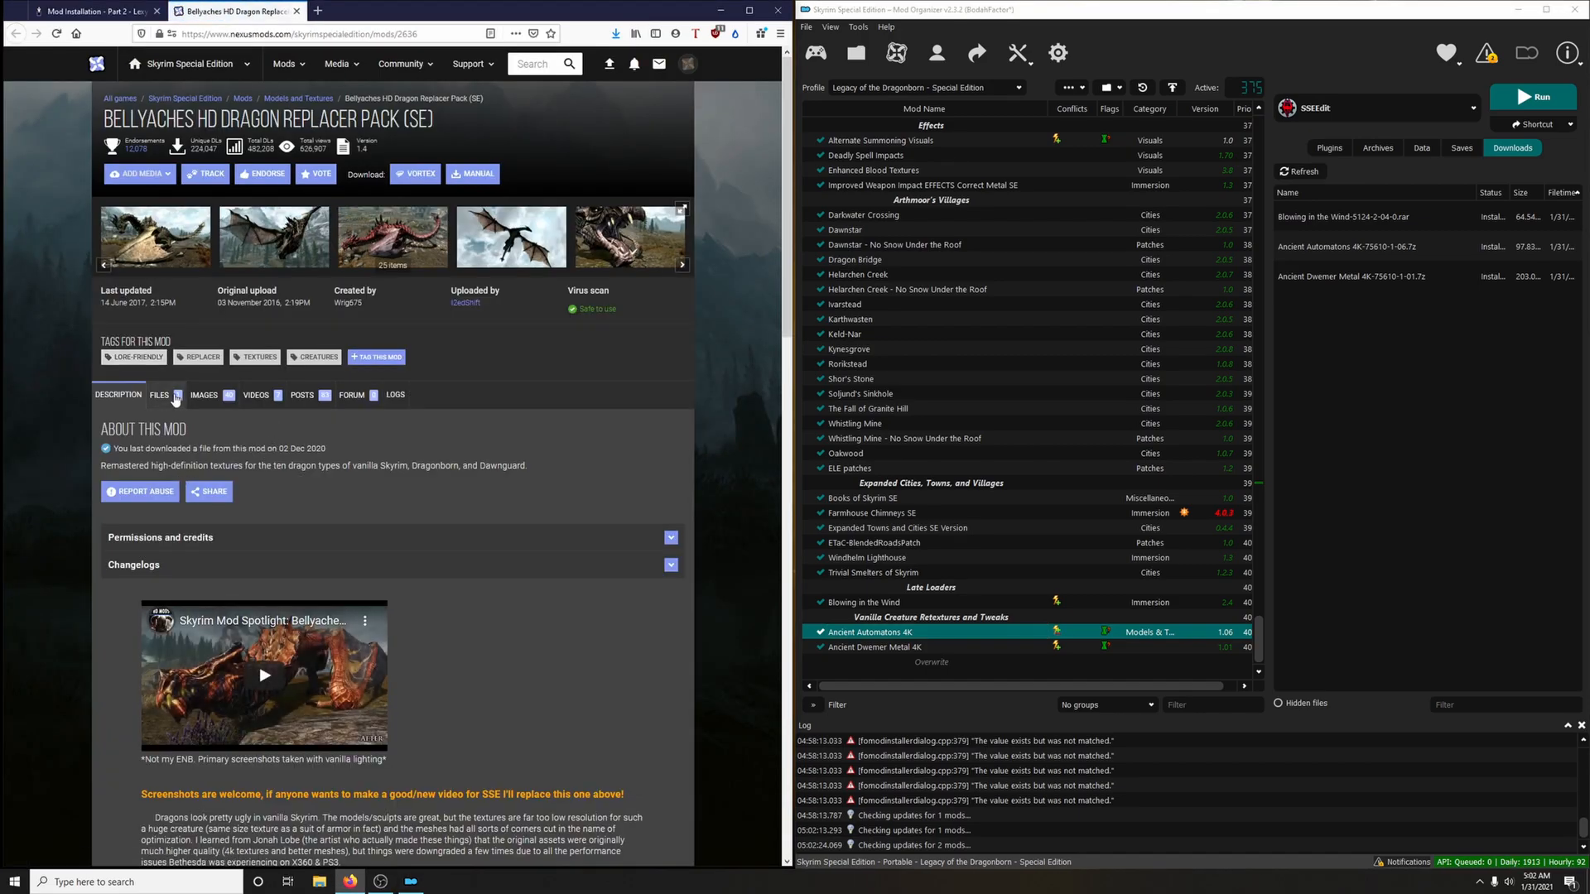
left_click(174, 398)
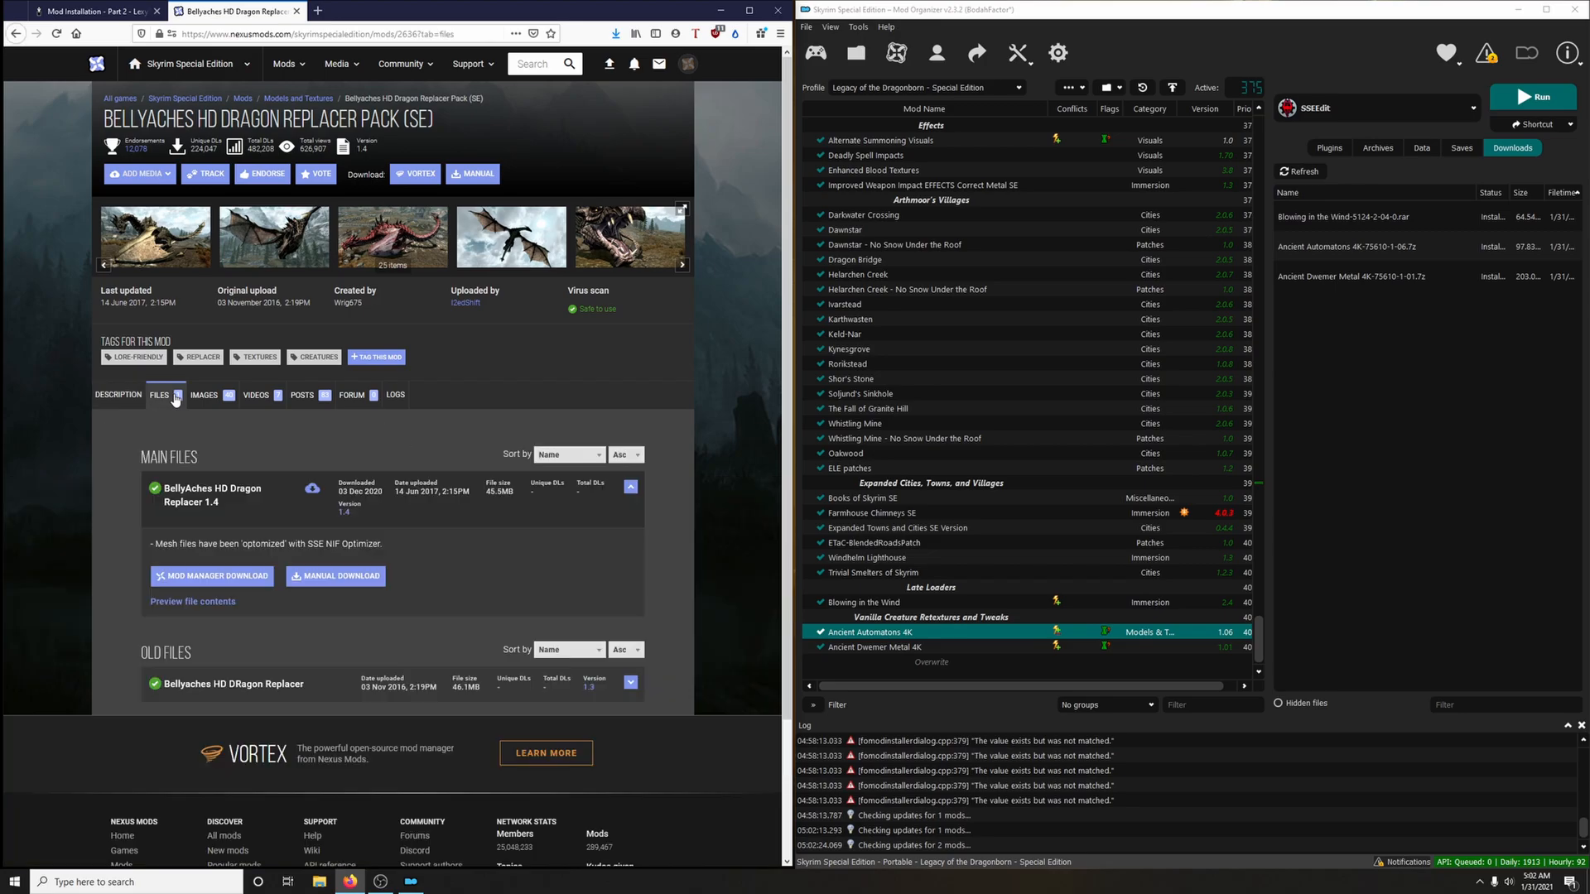
left_click(234, 578)
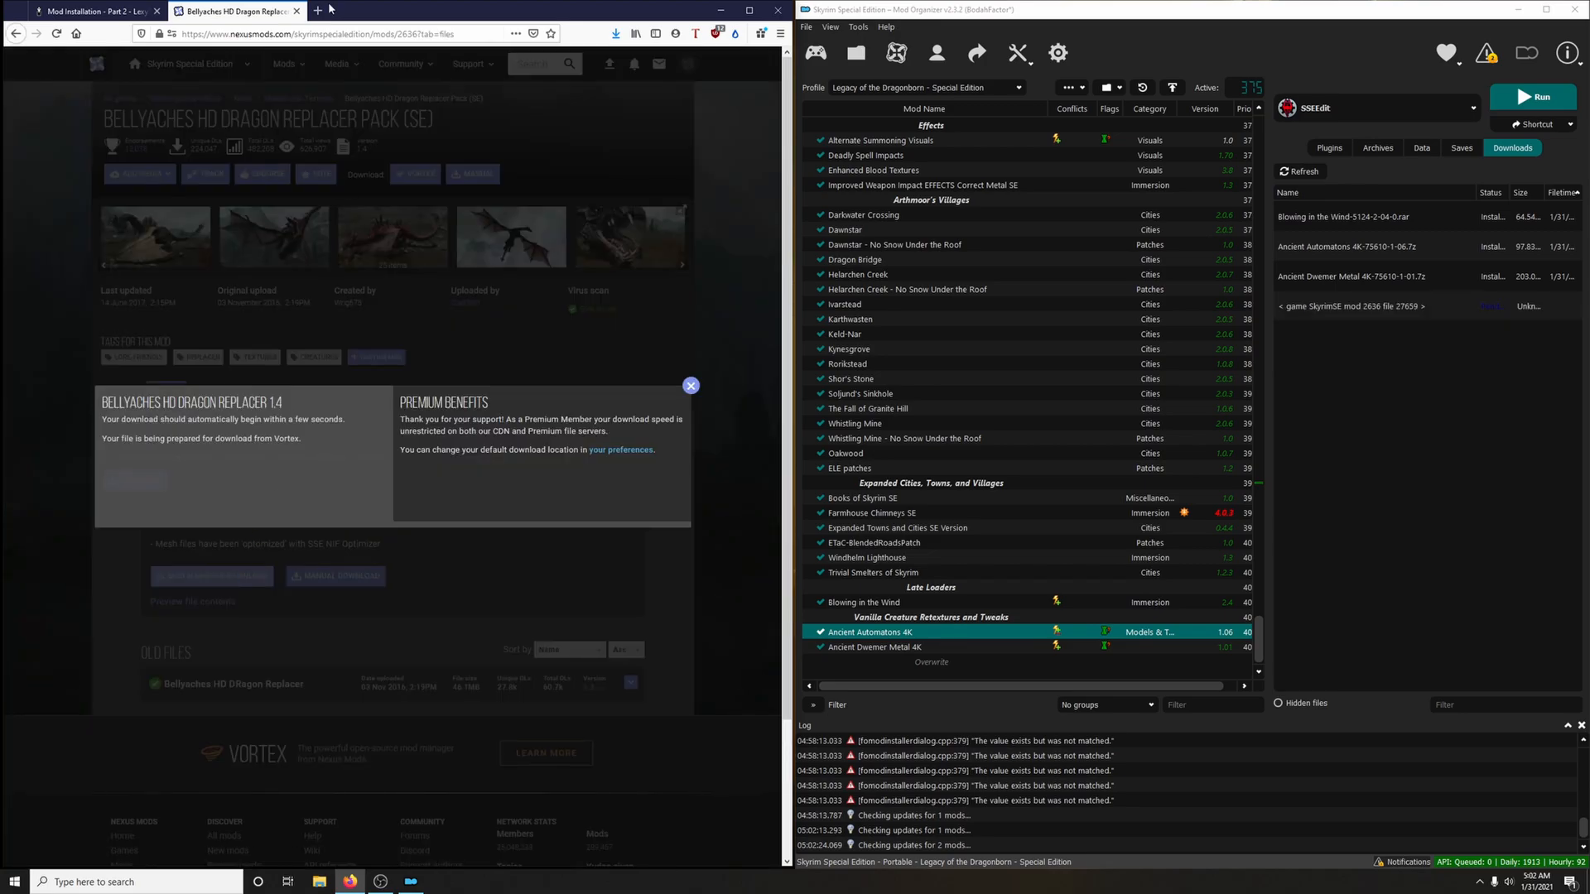
left_click(299, 11)
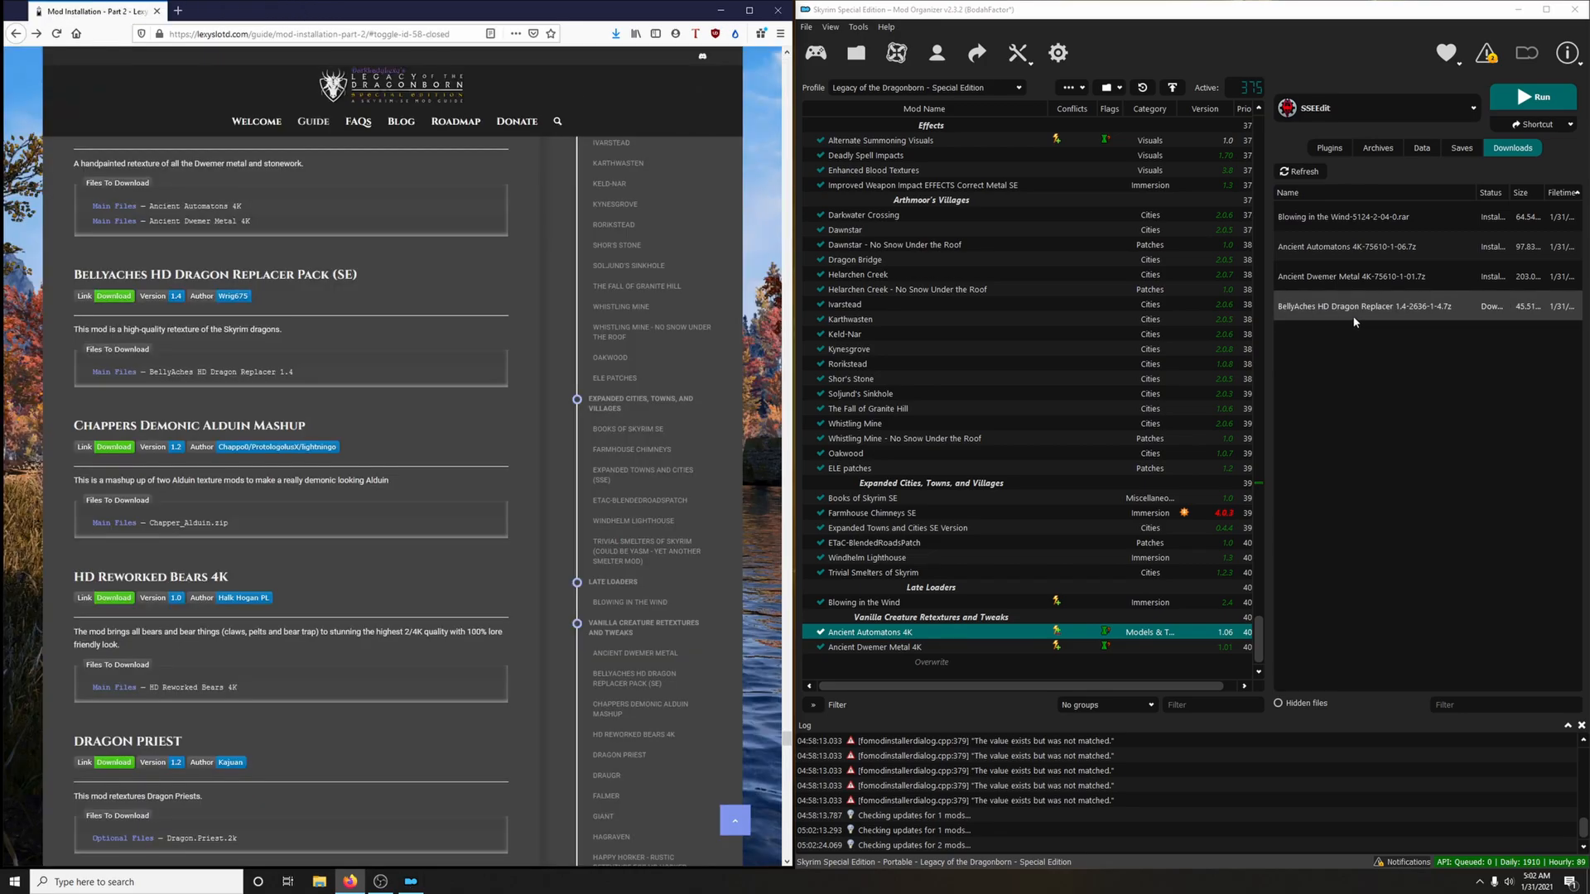
Install the BellyAches HD Dragon Replacer archive as "Bellyaches HD Dragon Replacer Pack (SE)" and enable it
double_click(1354, 322)
left_click(1249, 452)
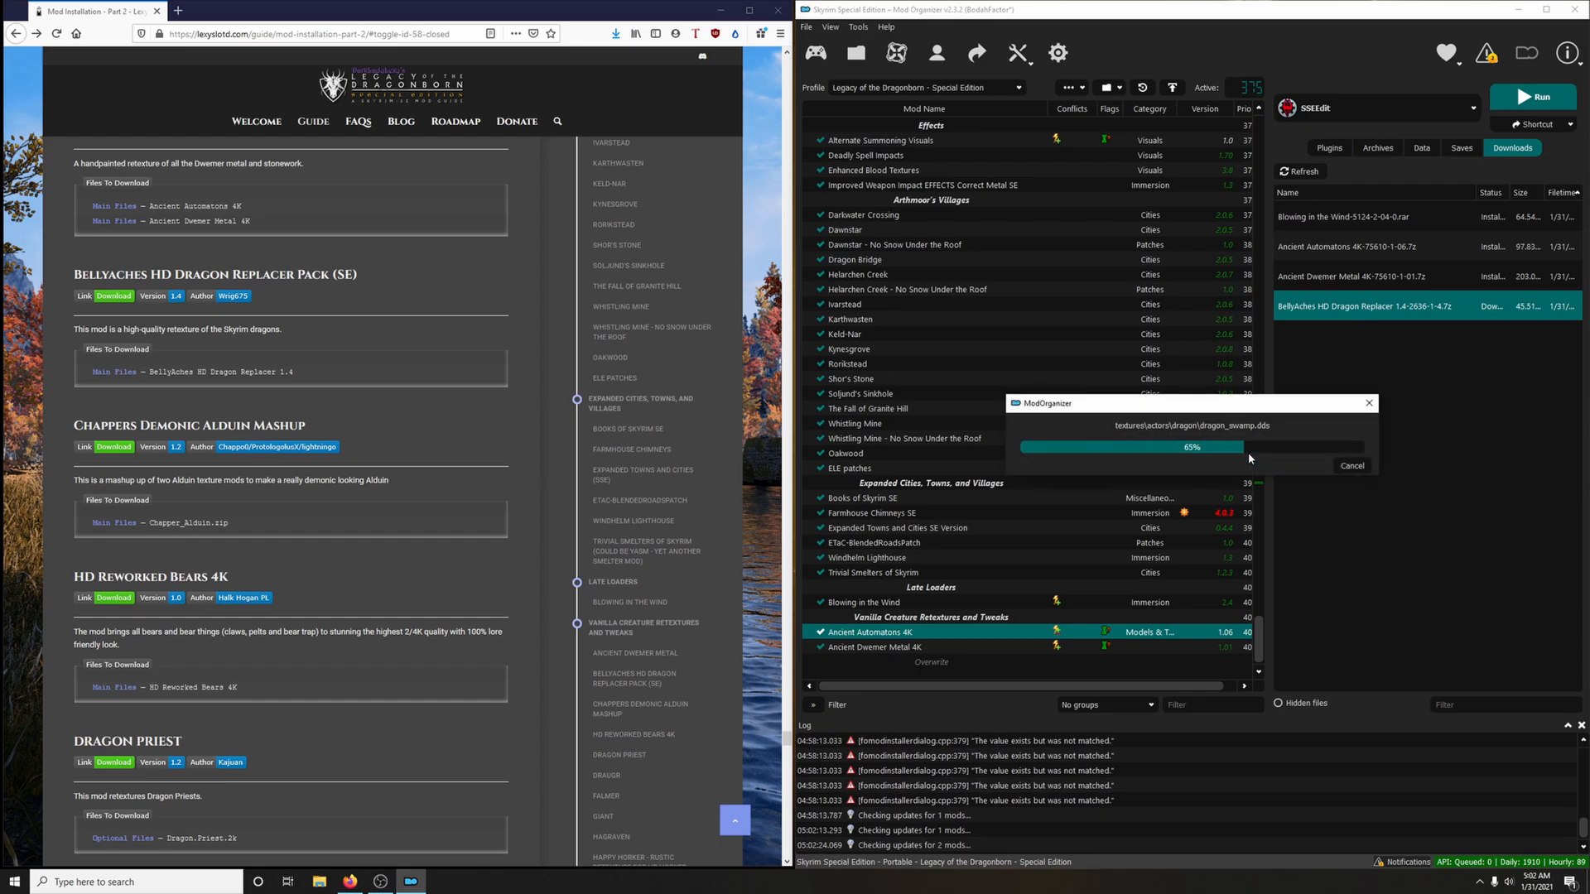
left_click(819, 647)
Open the Chappers Demonic Alduin Mashup page from the guide and download the Chapper_Alduin.zip main file to the mod manager
scroll(450, 534, "down", 3)
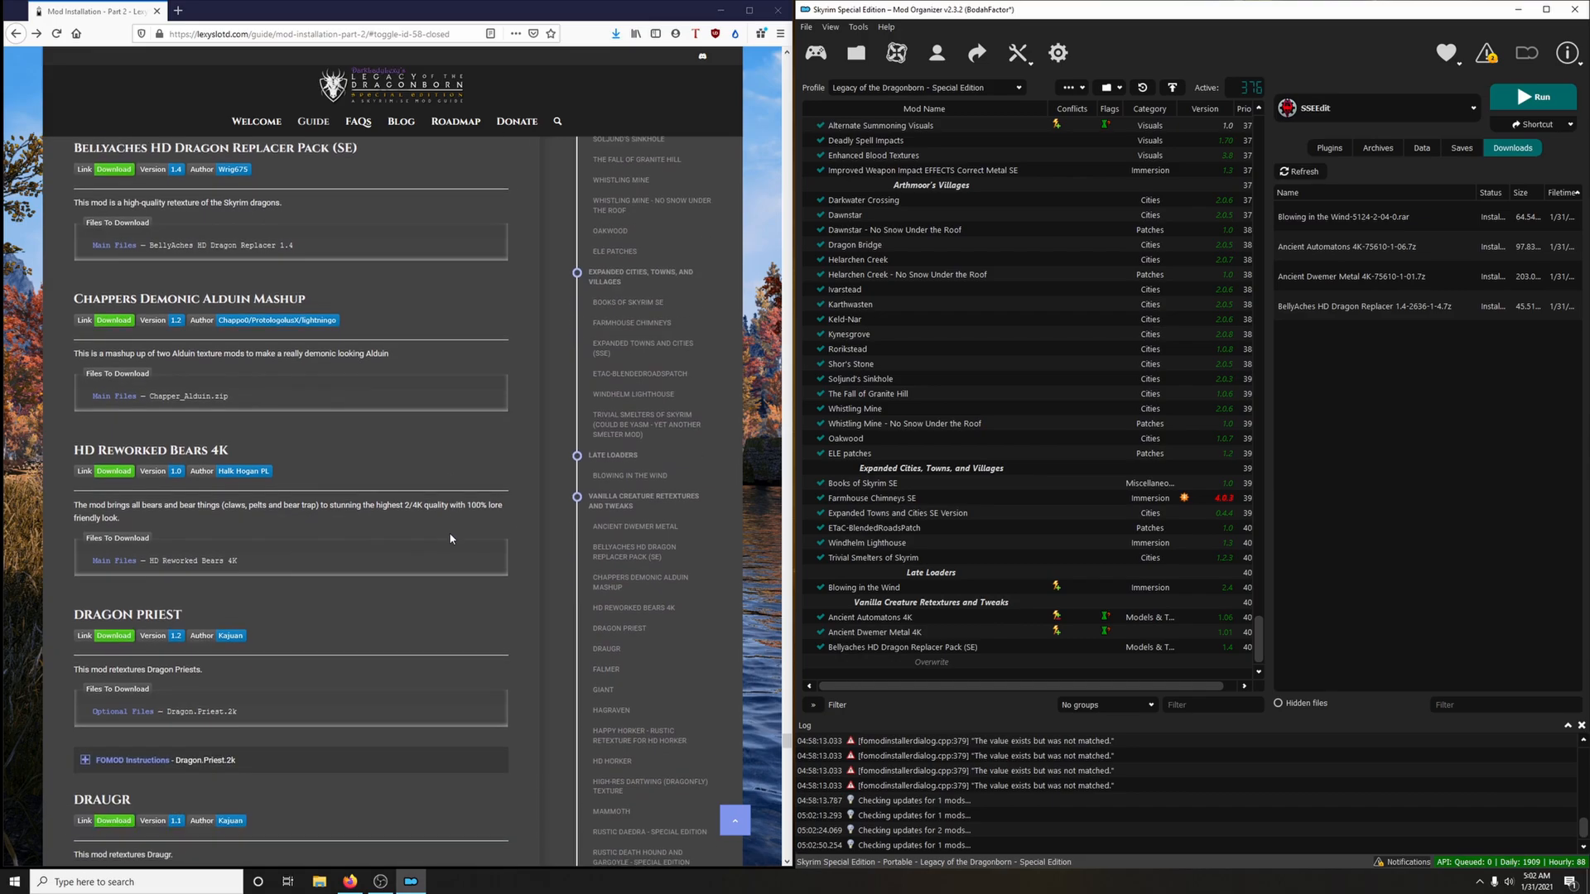
scroll(452, 513, "down", 1)
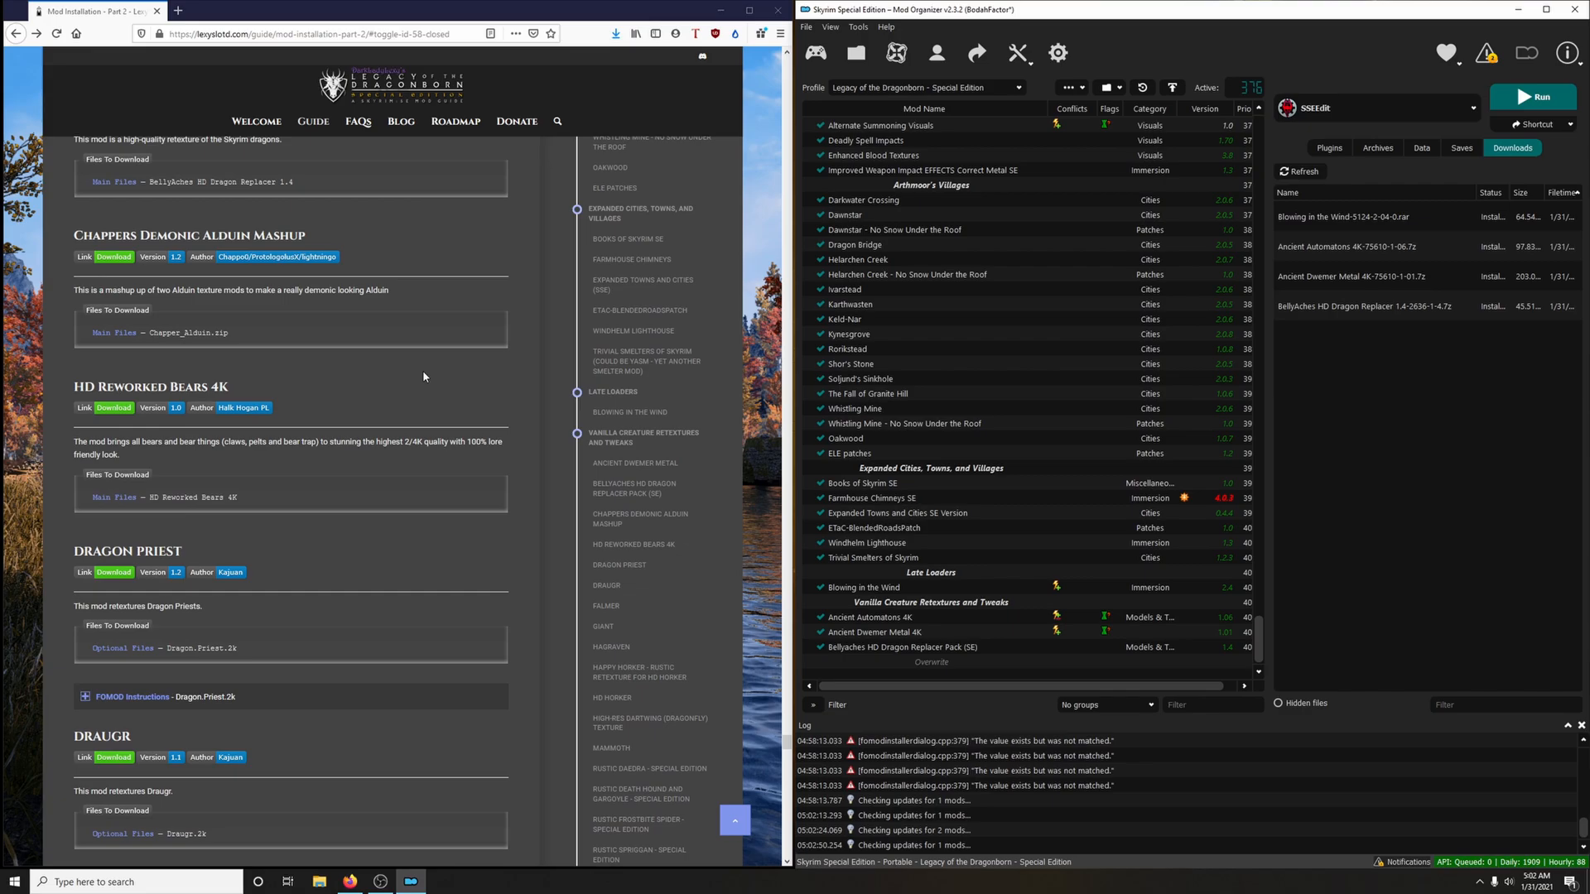
left_click(124, 259)
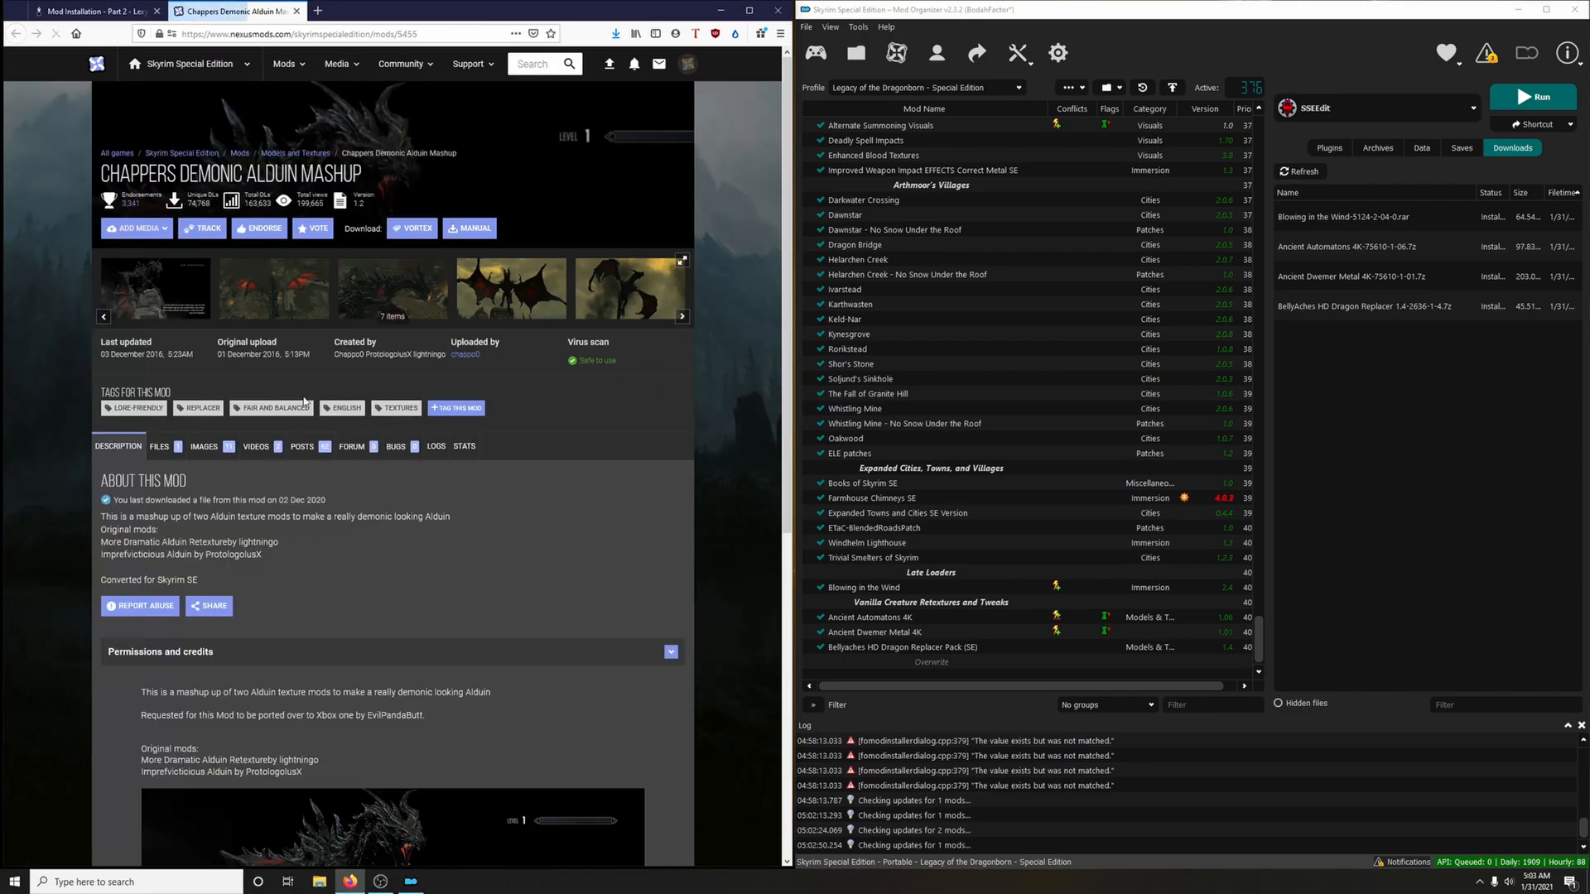
left_click(159, 447)
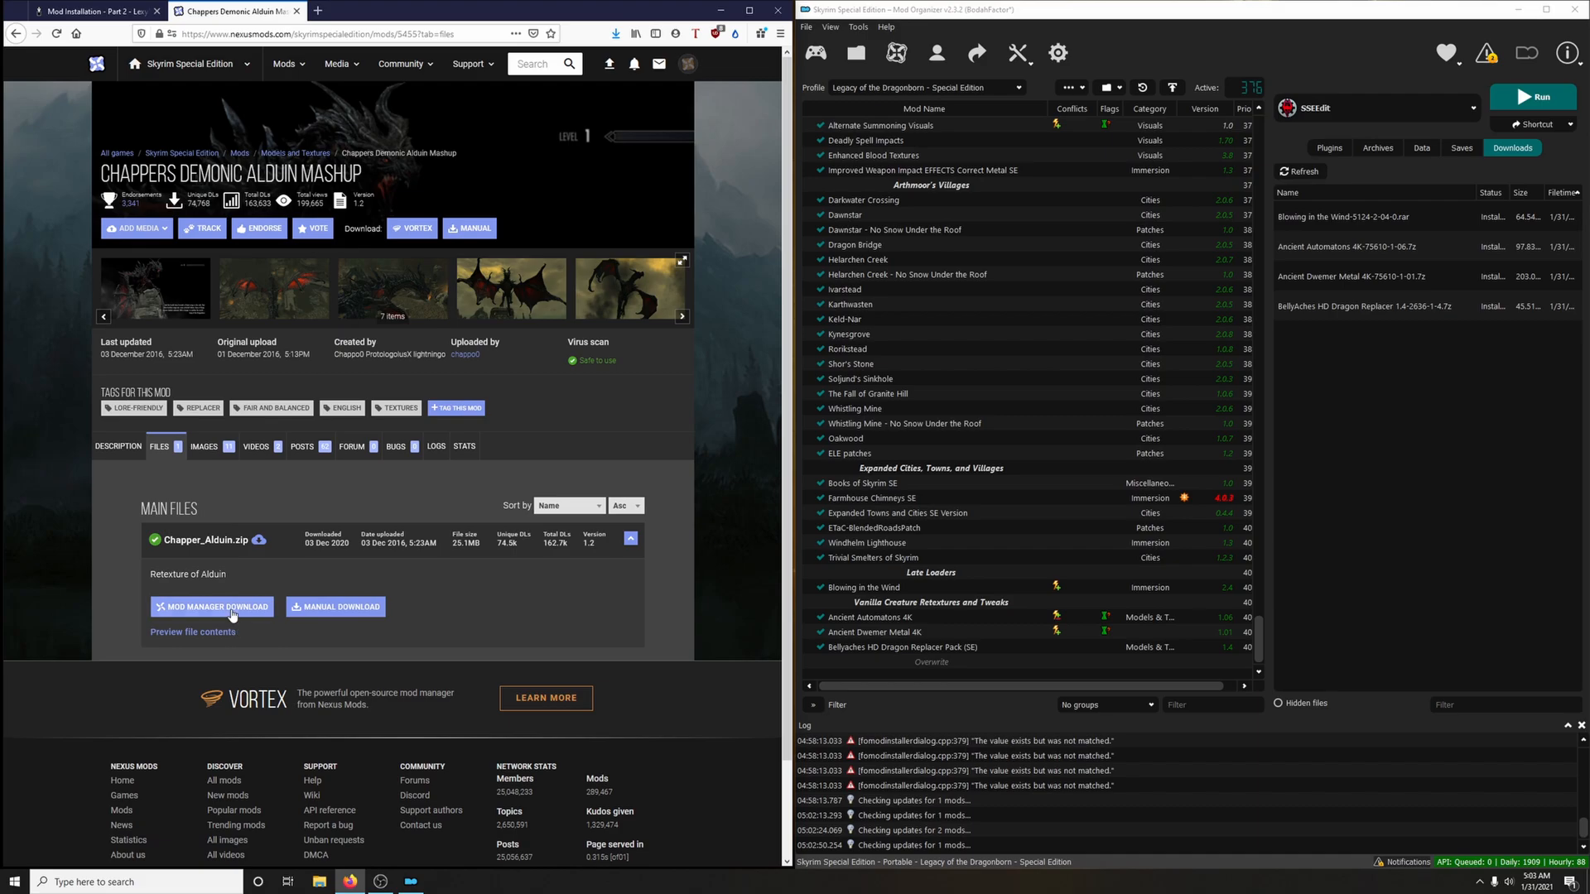
left_click(232, 611)
left_click(693, 382)
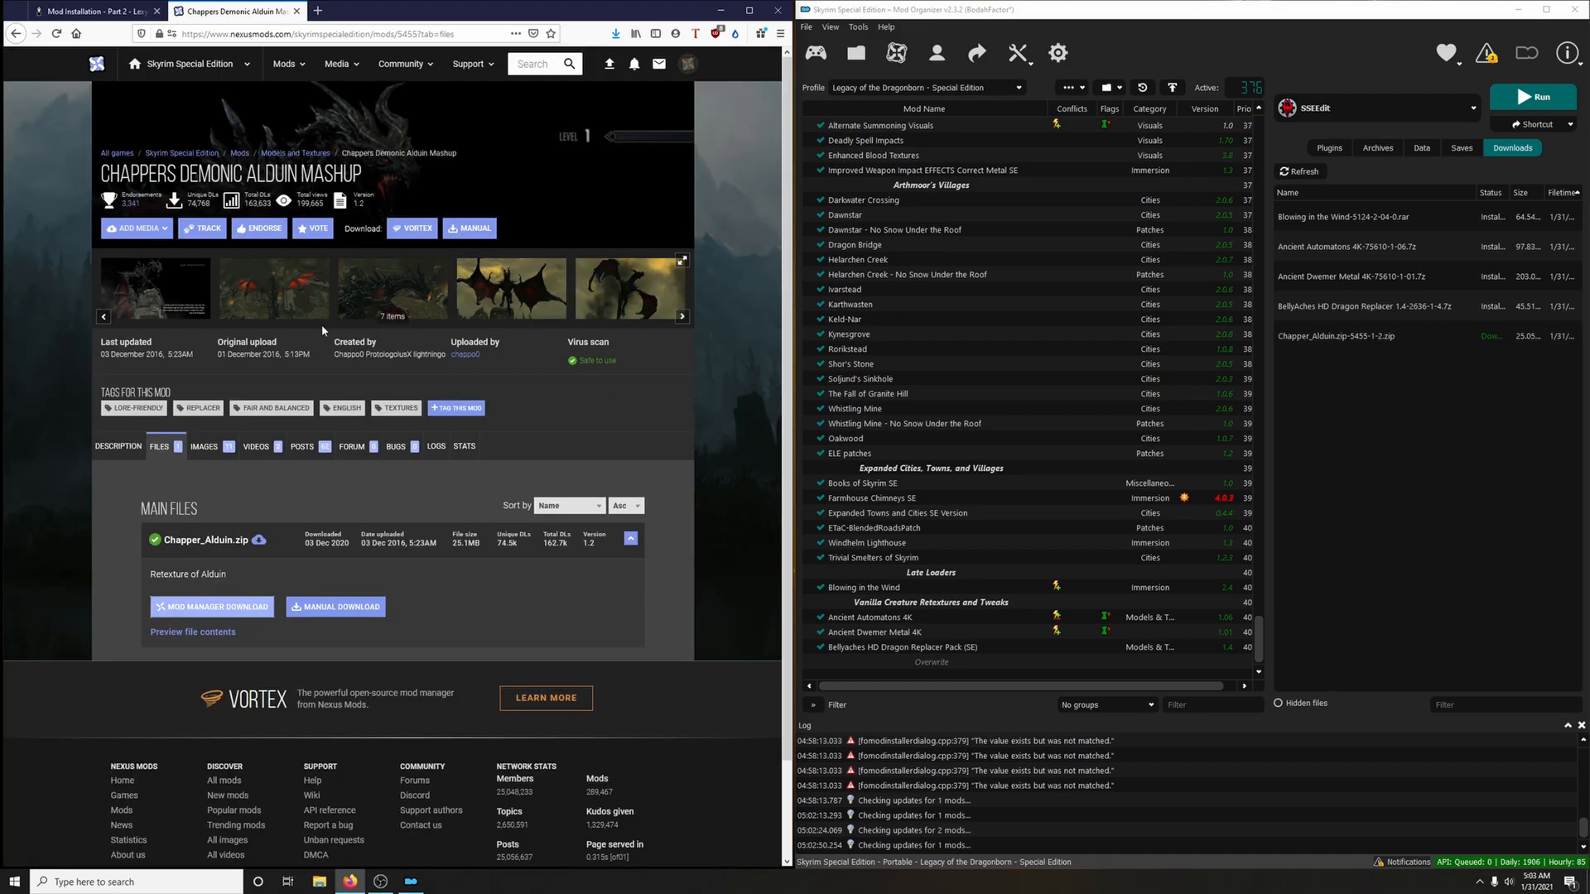
Look through the preview images of the Chappers Demonic Alduin Mashup mod
left_click(301, 312)
left_click(755, 465)
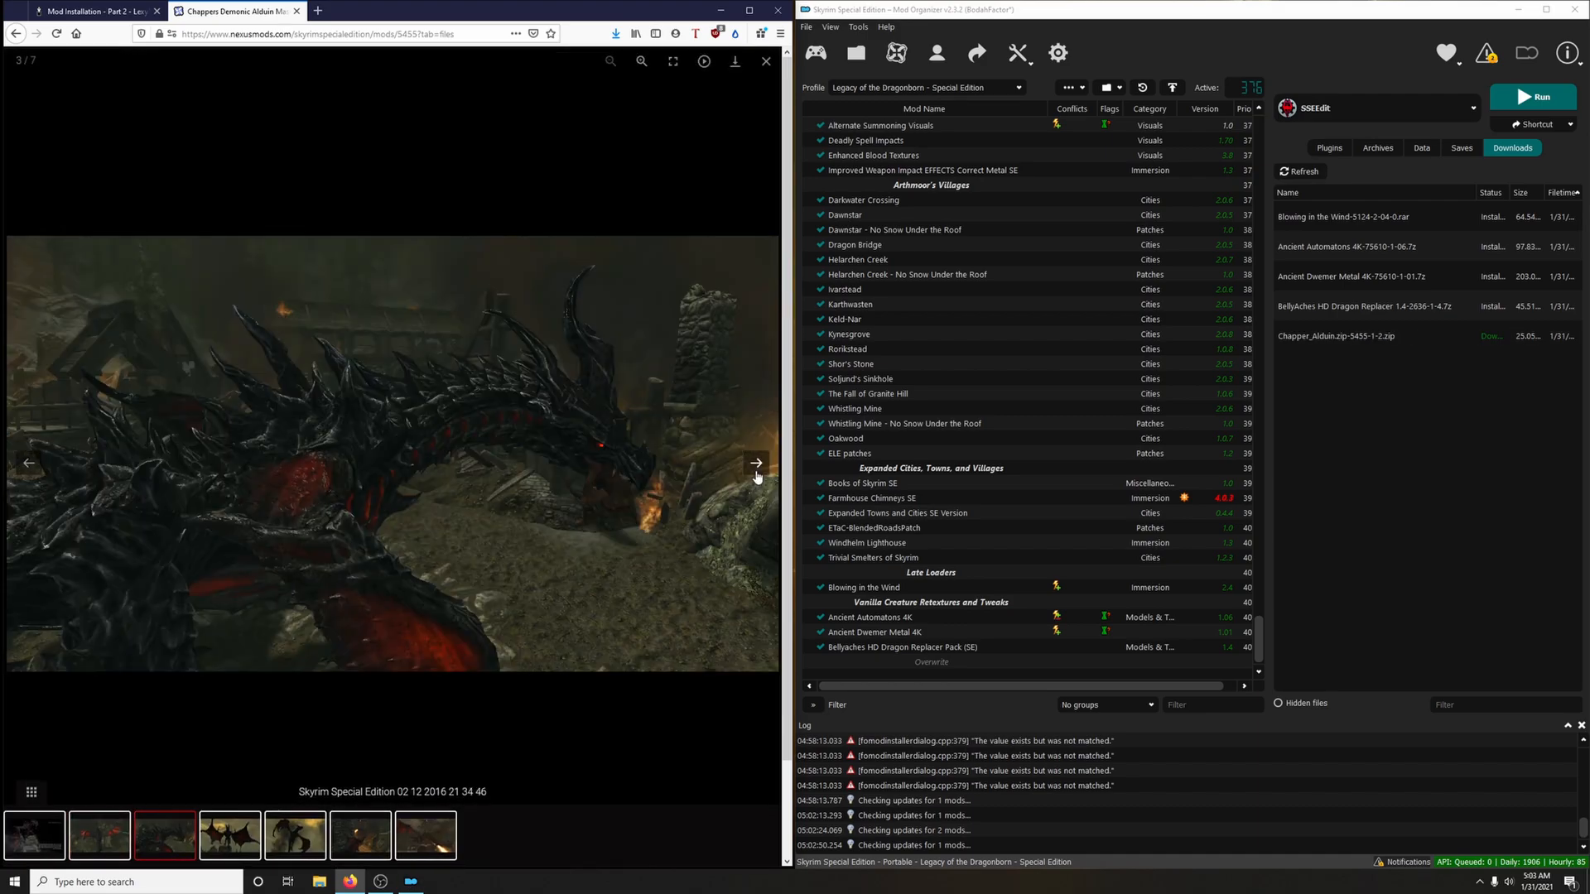
left_click(756, 465)
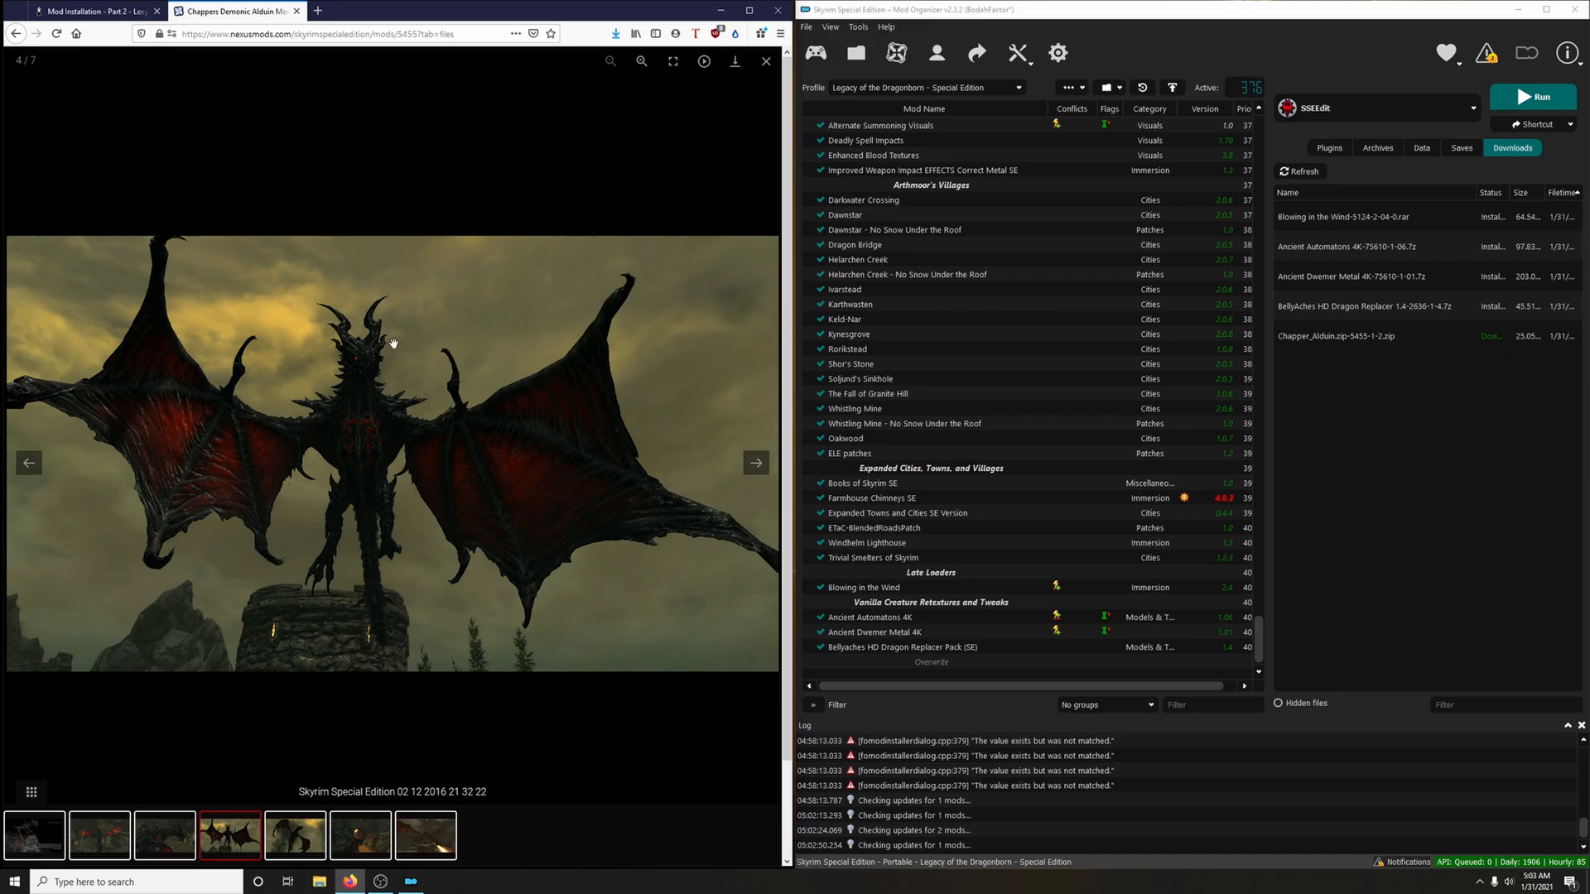
Close the Alduin mod page, then install the Chapper_Alduin.zip download as "Chappers Demonic Alduin Mashup" and enable it
left_click(295, 11)
double_click(1362, 331)
left_click(1255, 458)
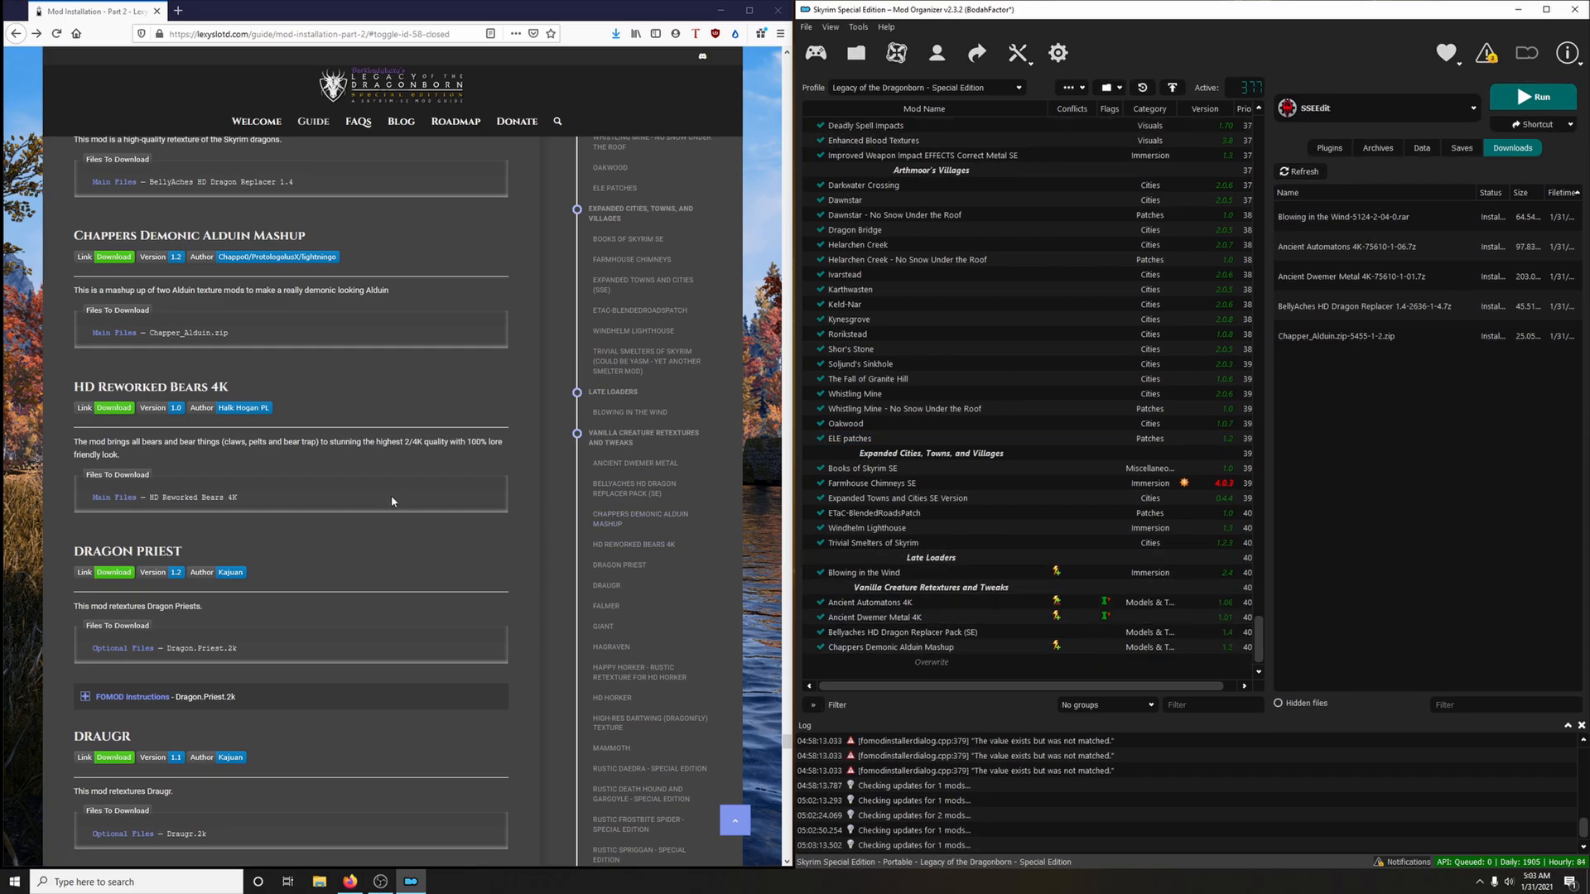
Download the HD Reworked Bears 4K main file to the mod manager via the guide's link, closing the mod page
scroll(309, 459, "down", 1)
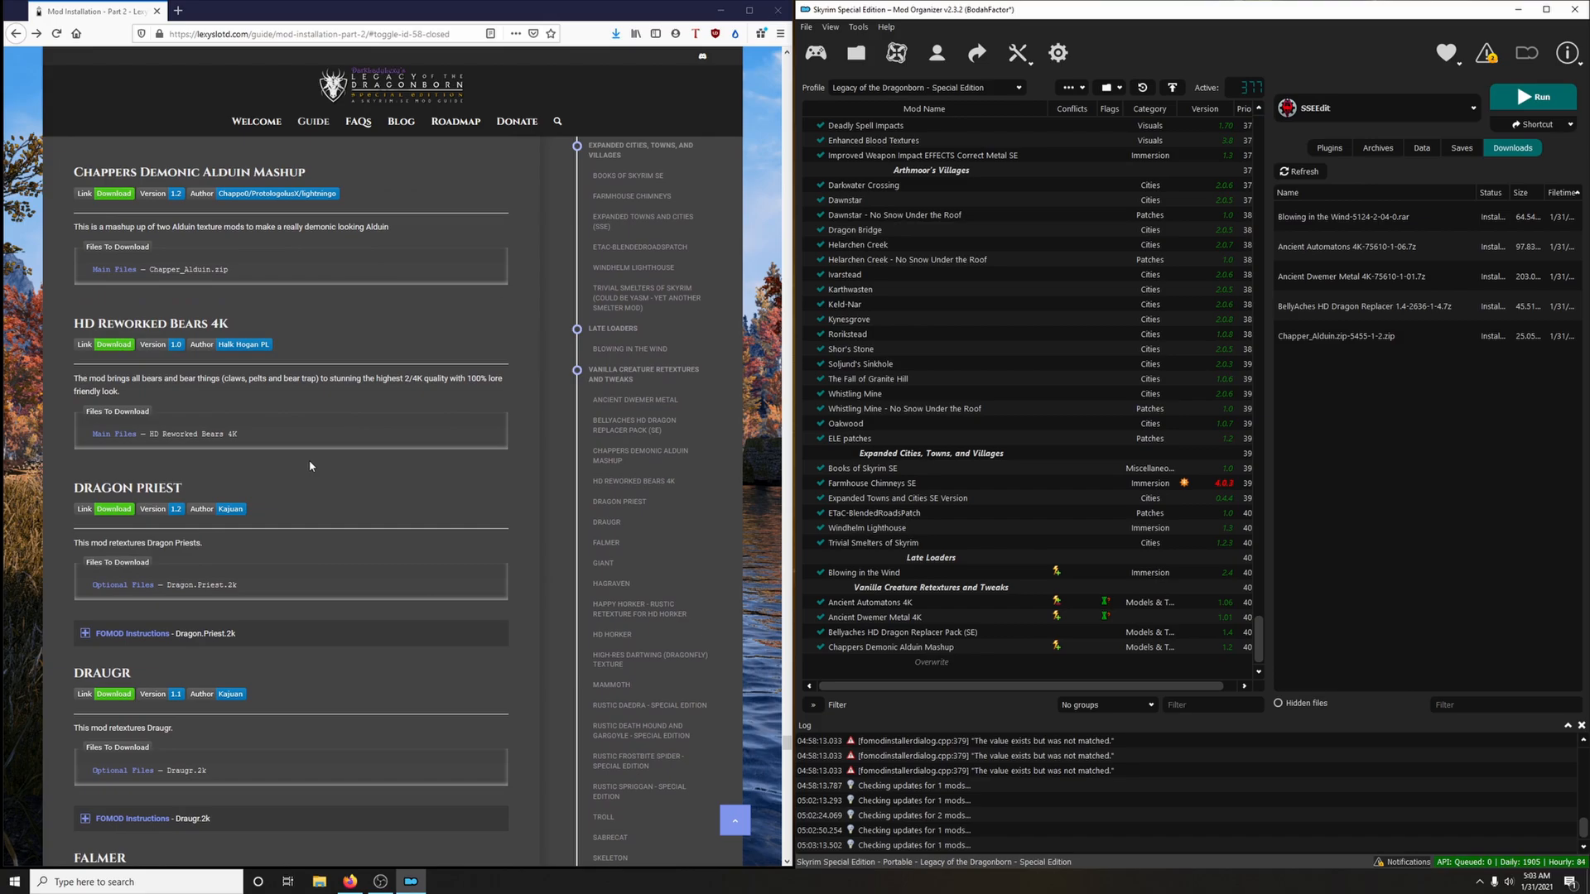
left_click(113, 344)
left_click(159, 446)
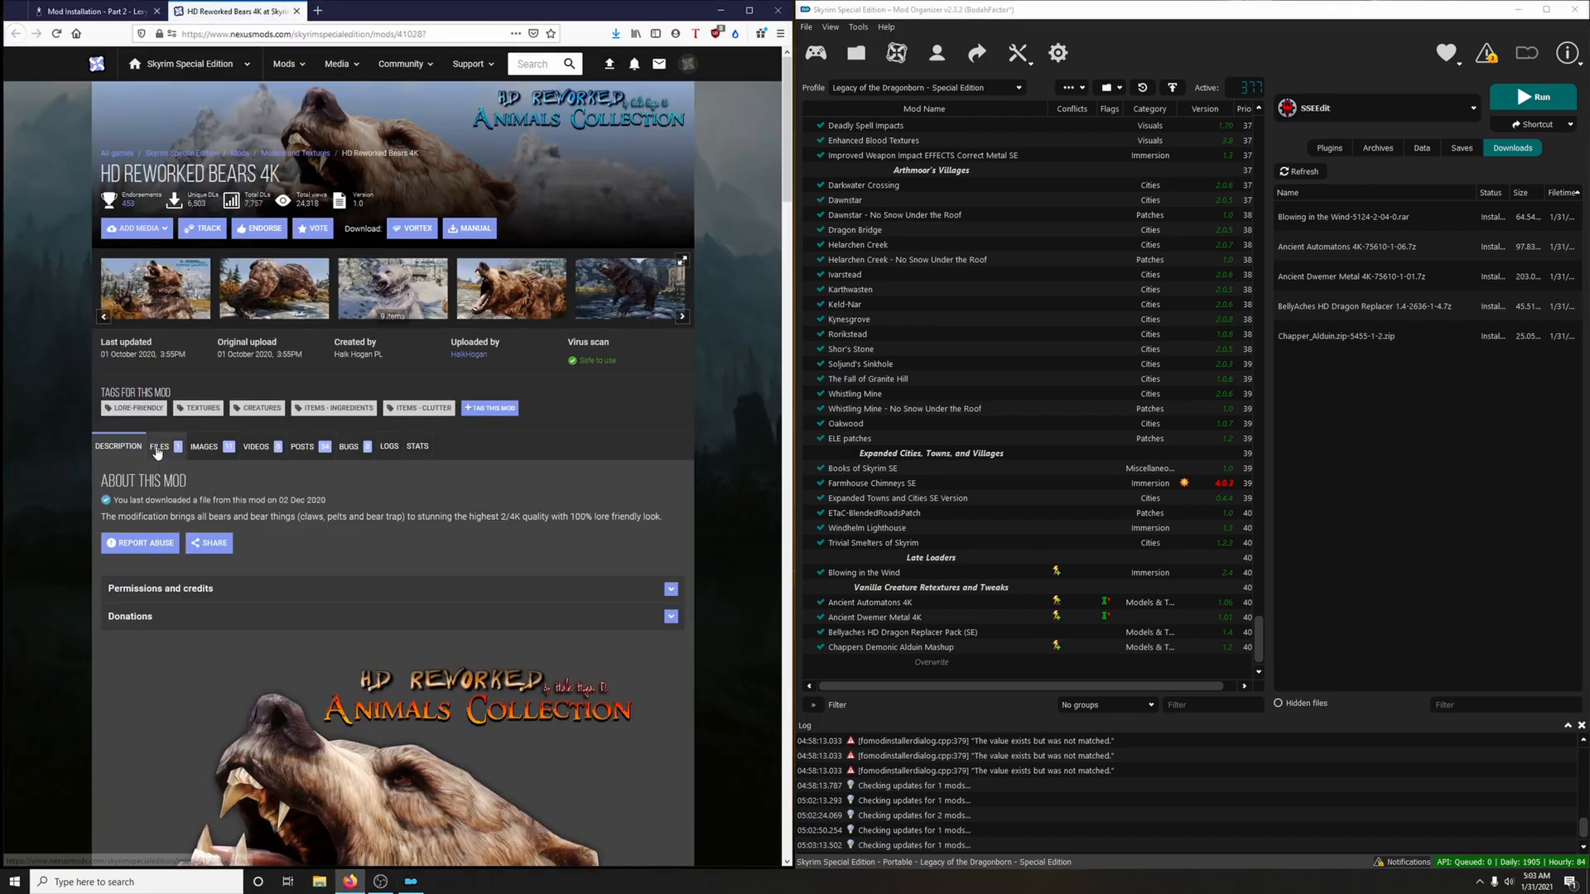
left_click(248, 623)
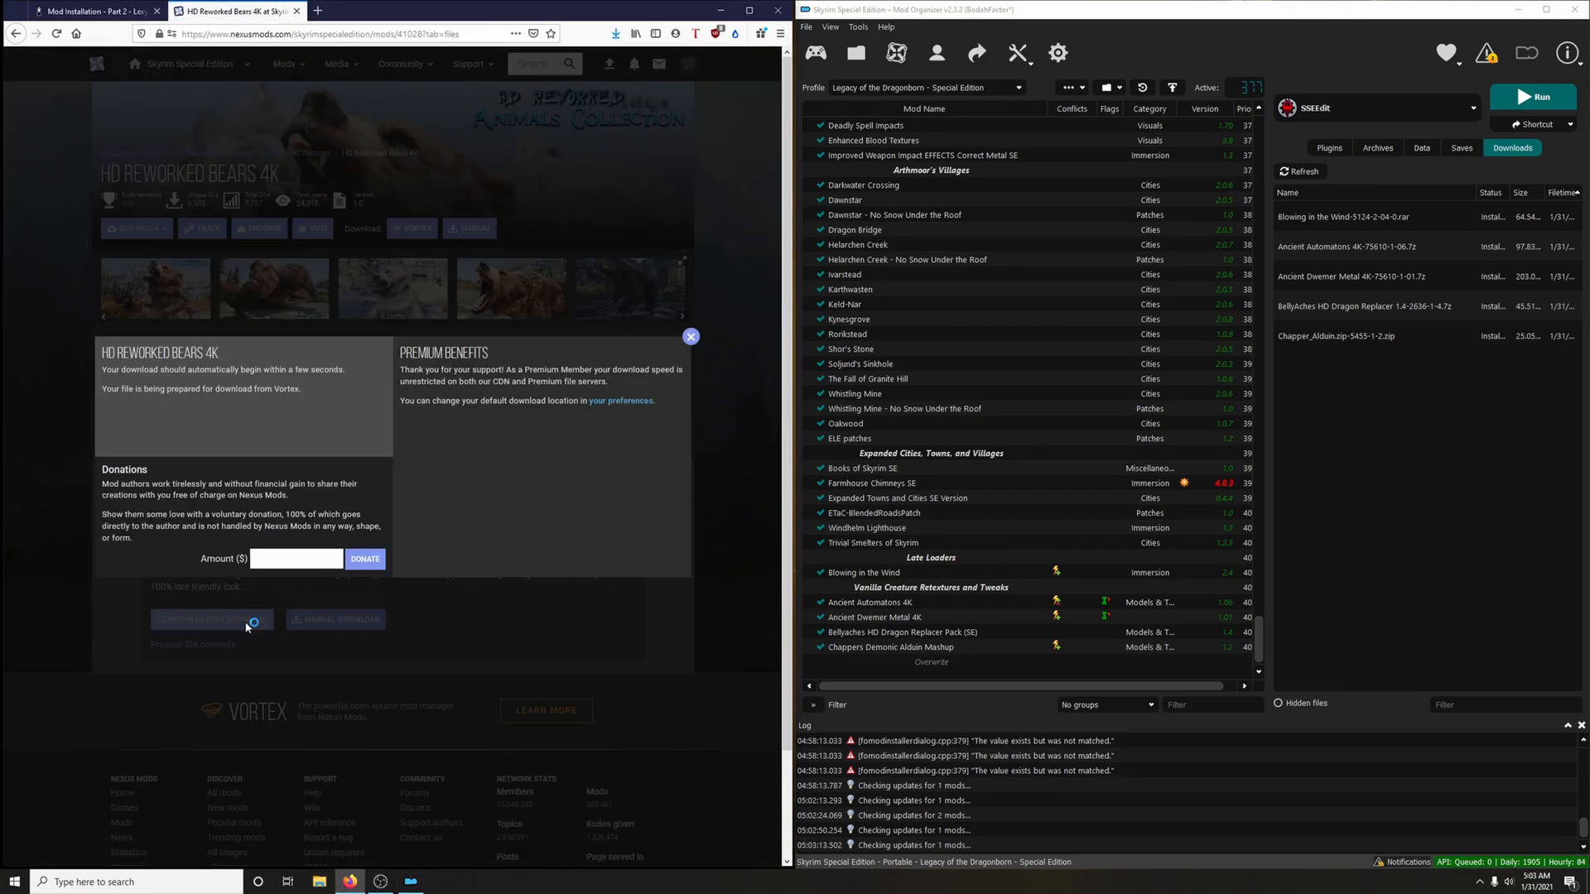
left_click(723, 334)
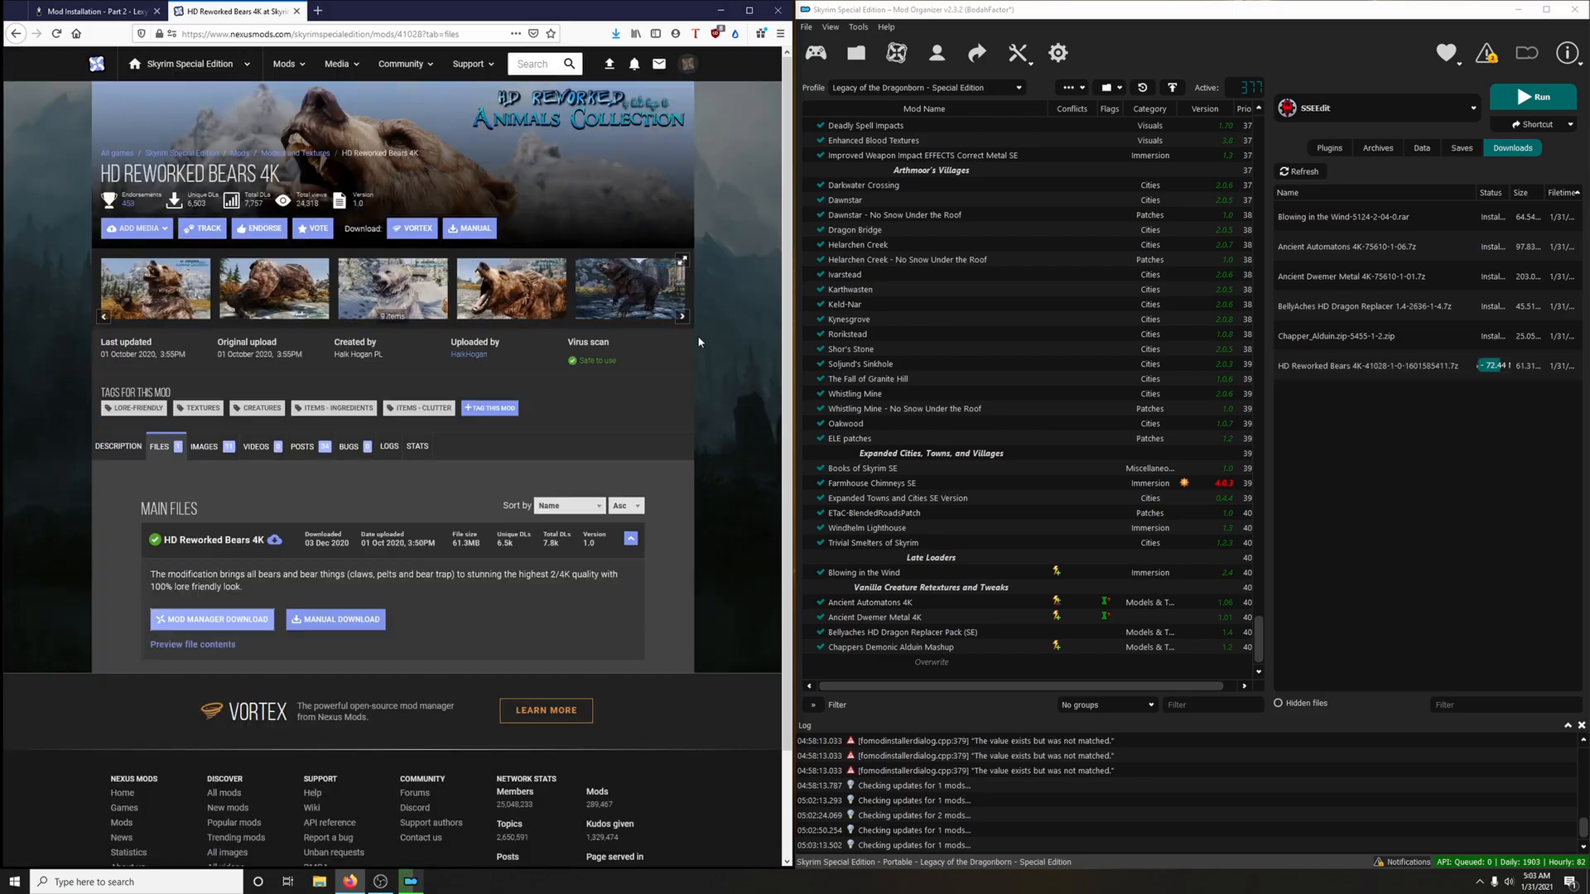
left_click(296, 11)
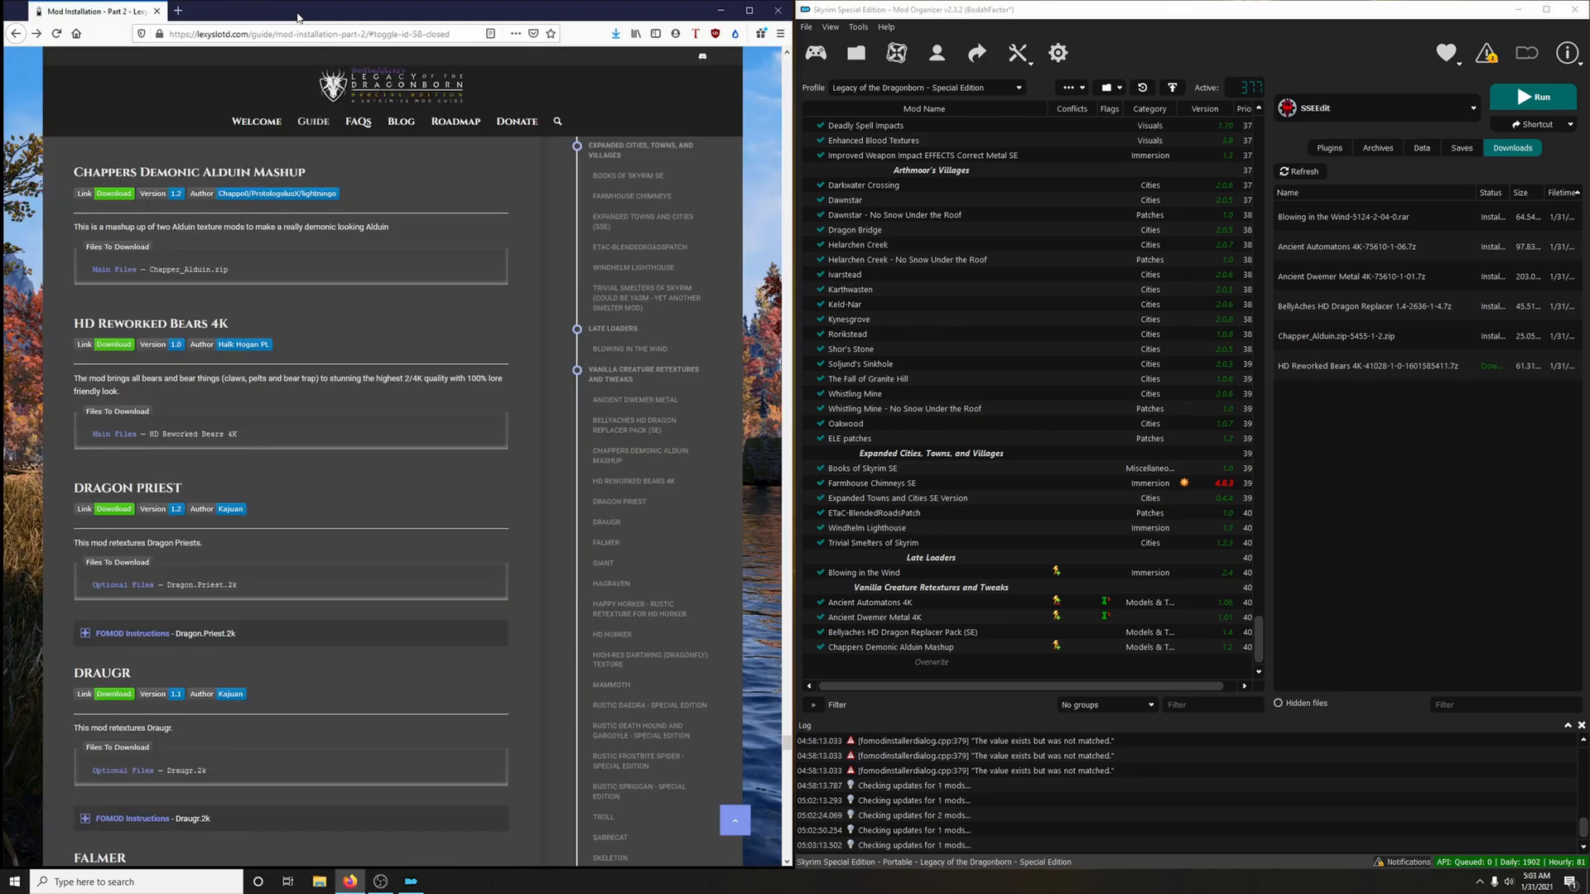
Install and enable HD Reworked Bears 4K from its downloaded archive, and endorse the mod
double_click(1345, 366)
left_click(1257, 460)
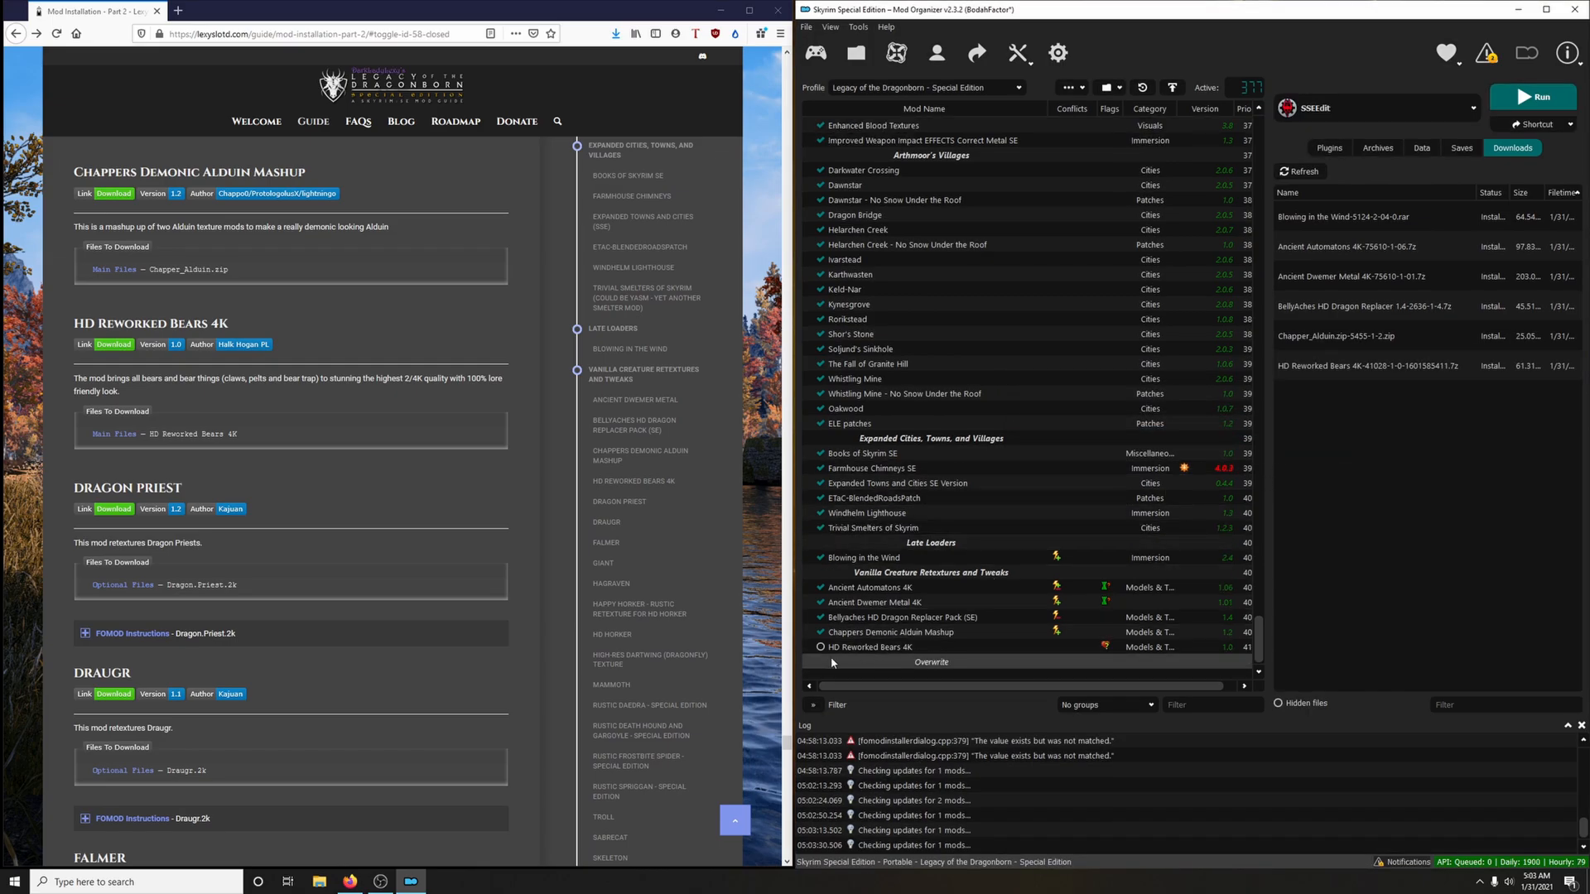
left_click(821, 648)
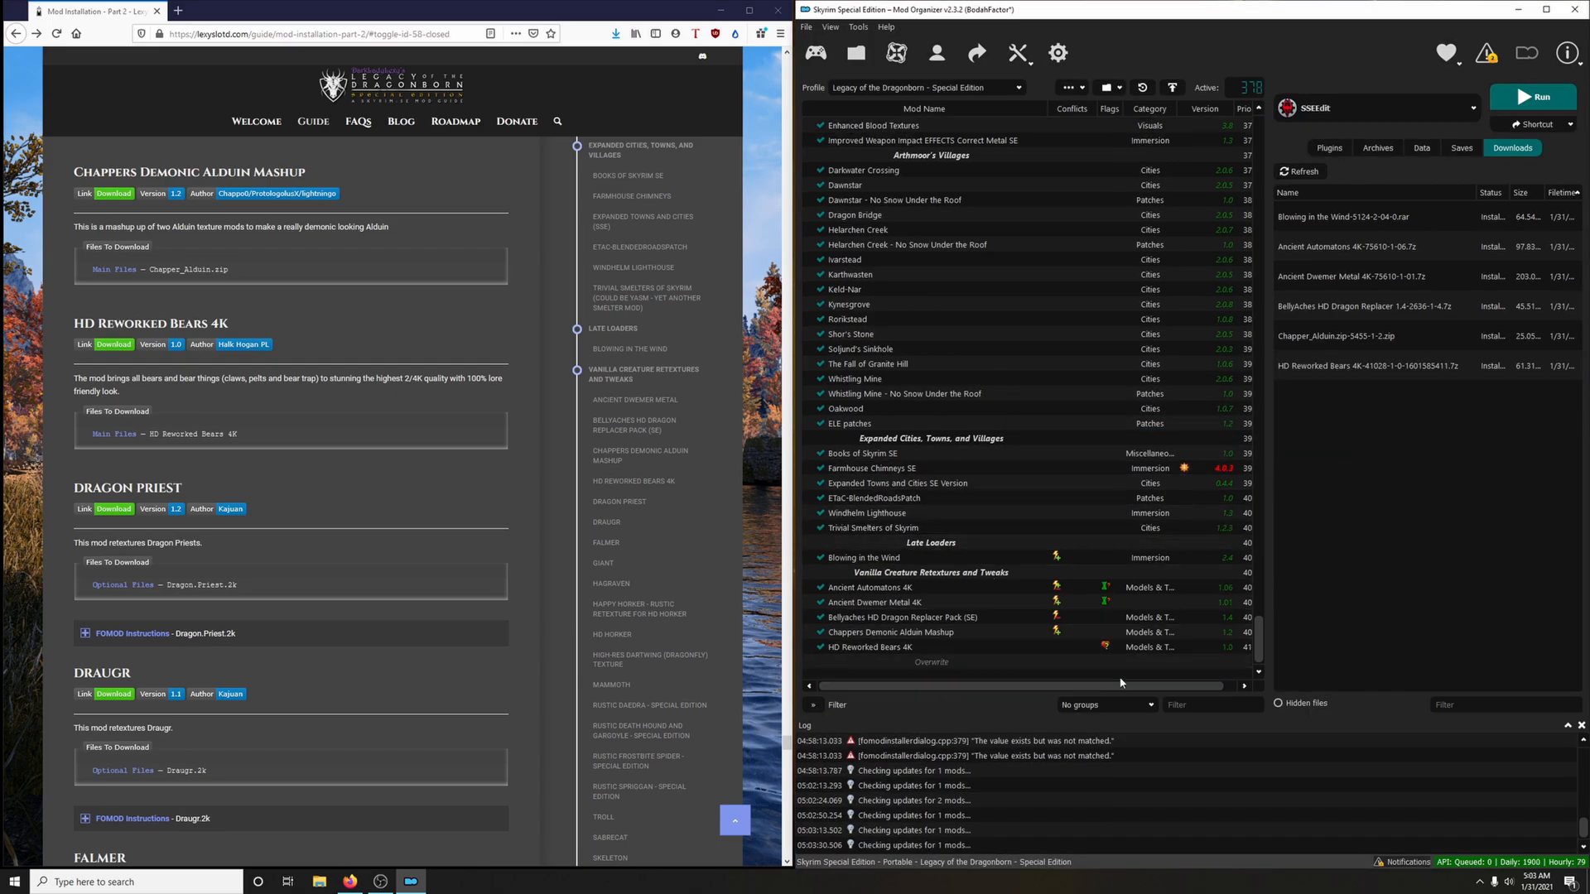
right_click(1008, 652)
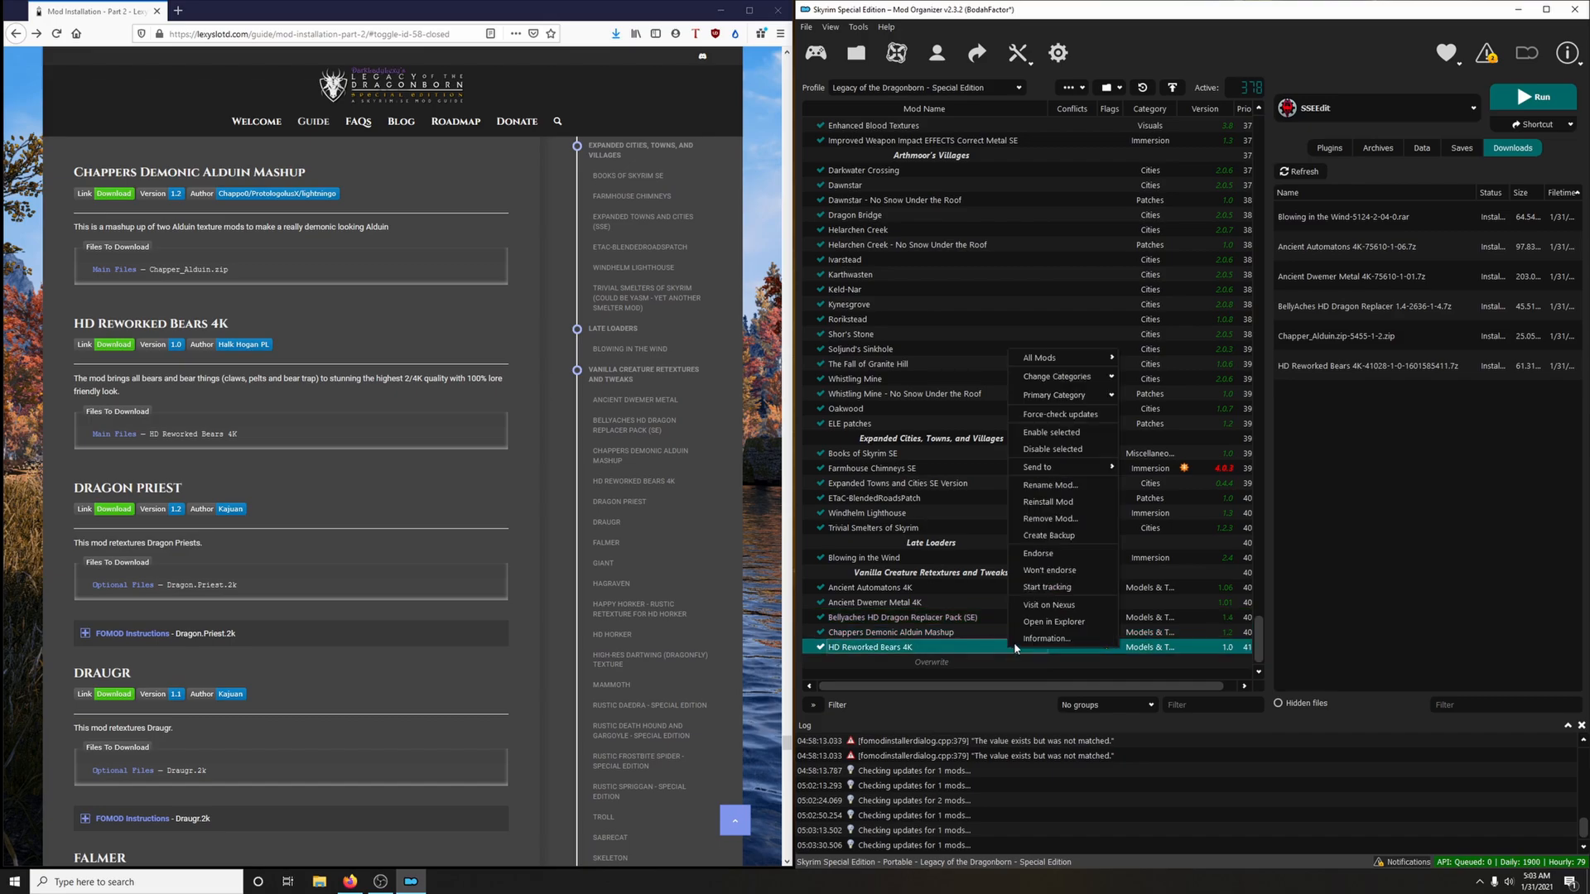
left_click(1047, 554)
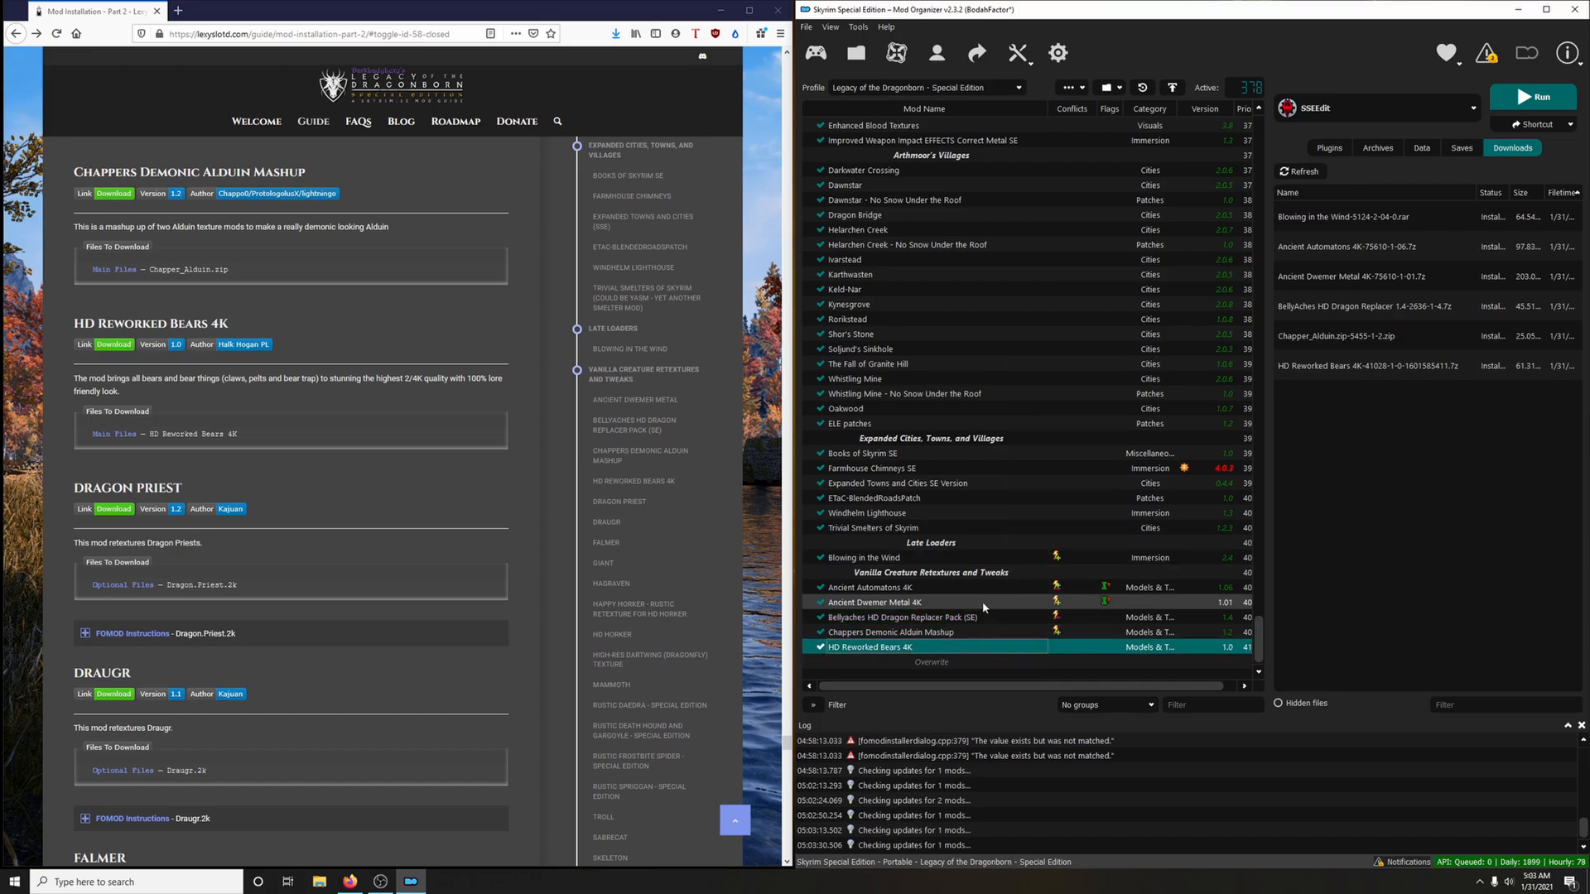
Download the Dragon.Priest.2k optional file to the mod manager via the guide's Dragon Priest link, closing the mod page
scroll(414, 517, "down", 3)
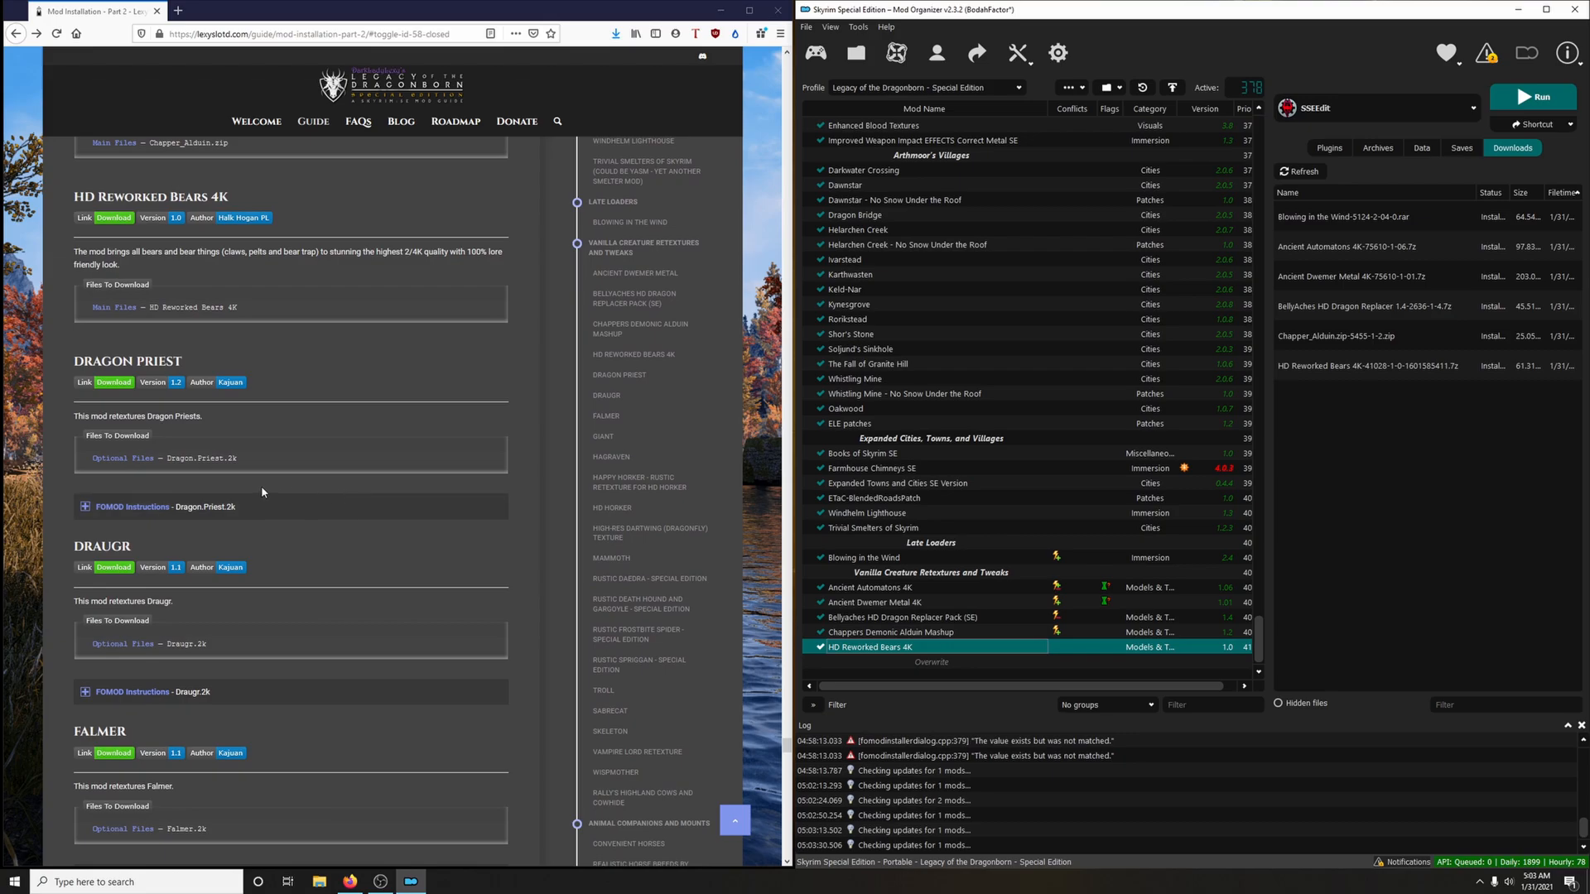
left_click(114, 382)
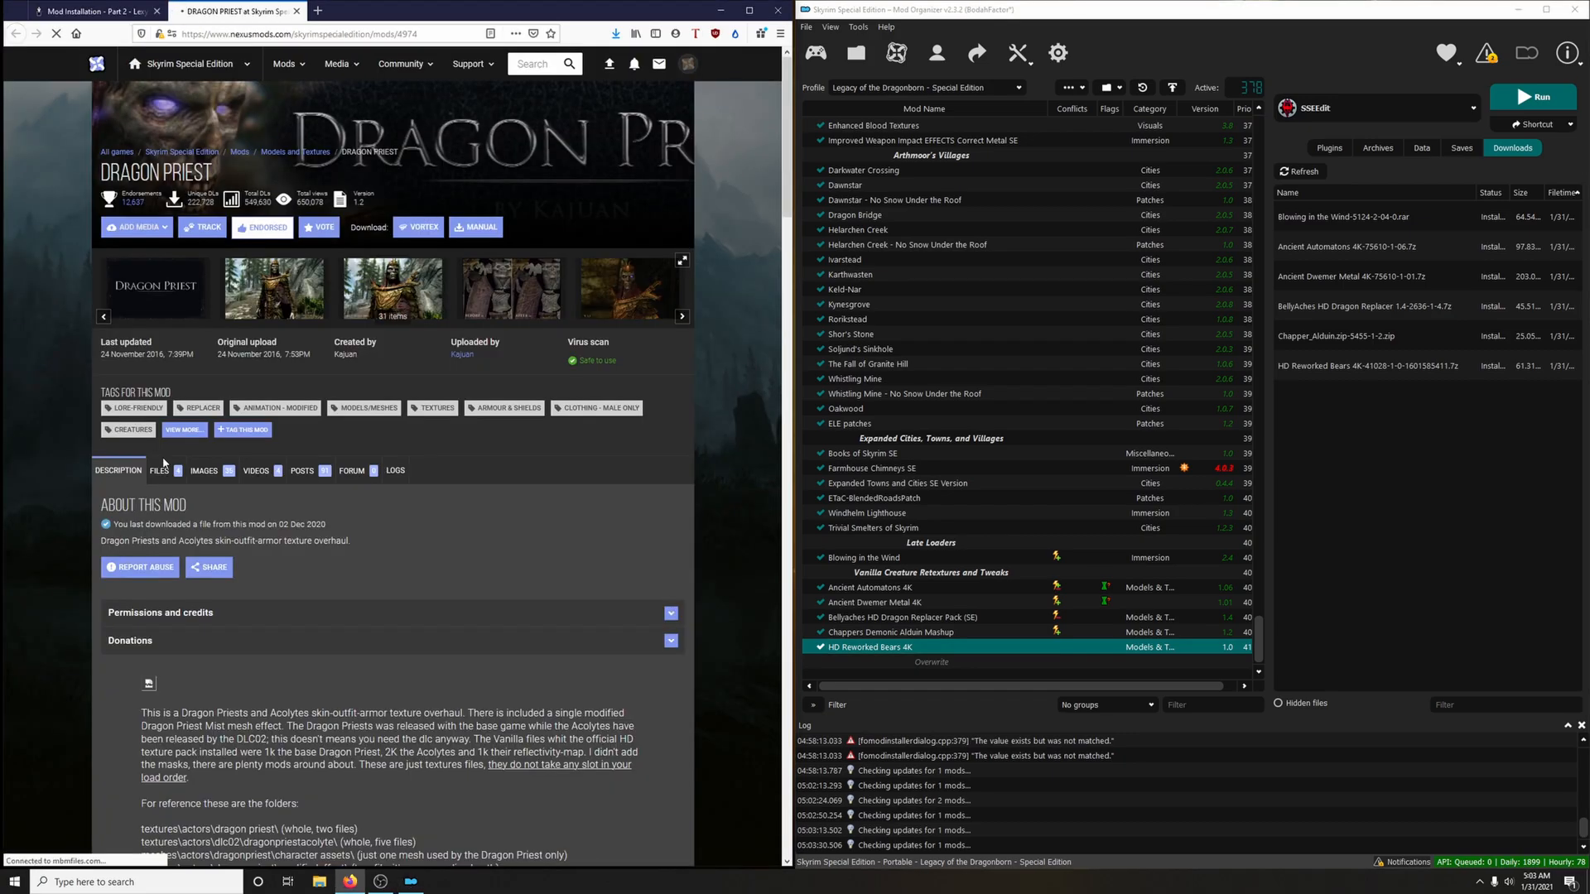
left_click(159, 470)
scroll(478, 460, "down", 2)
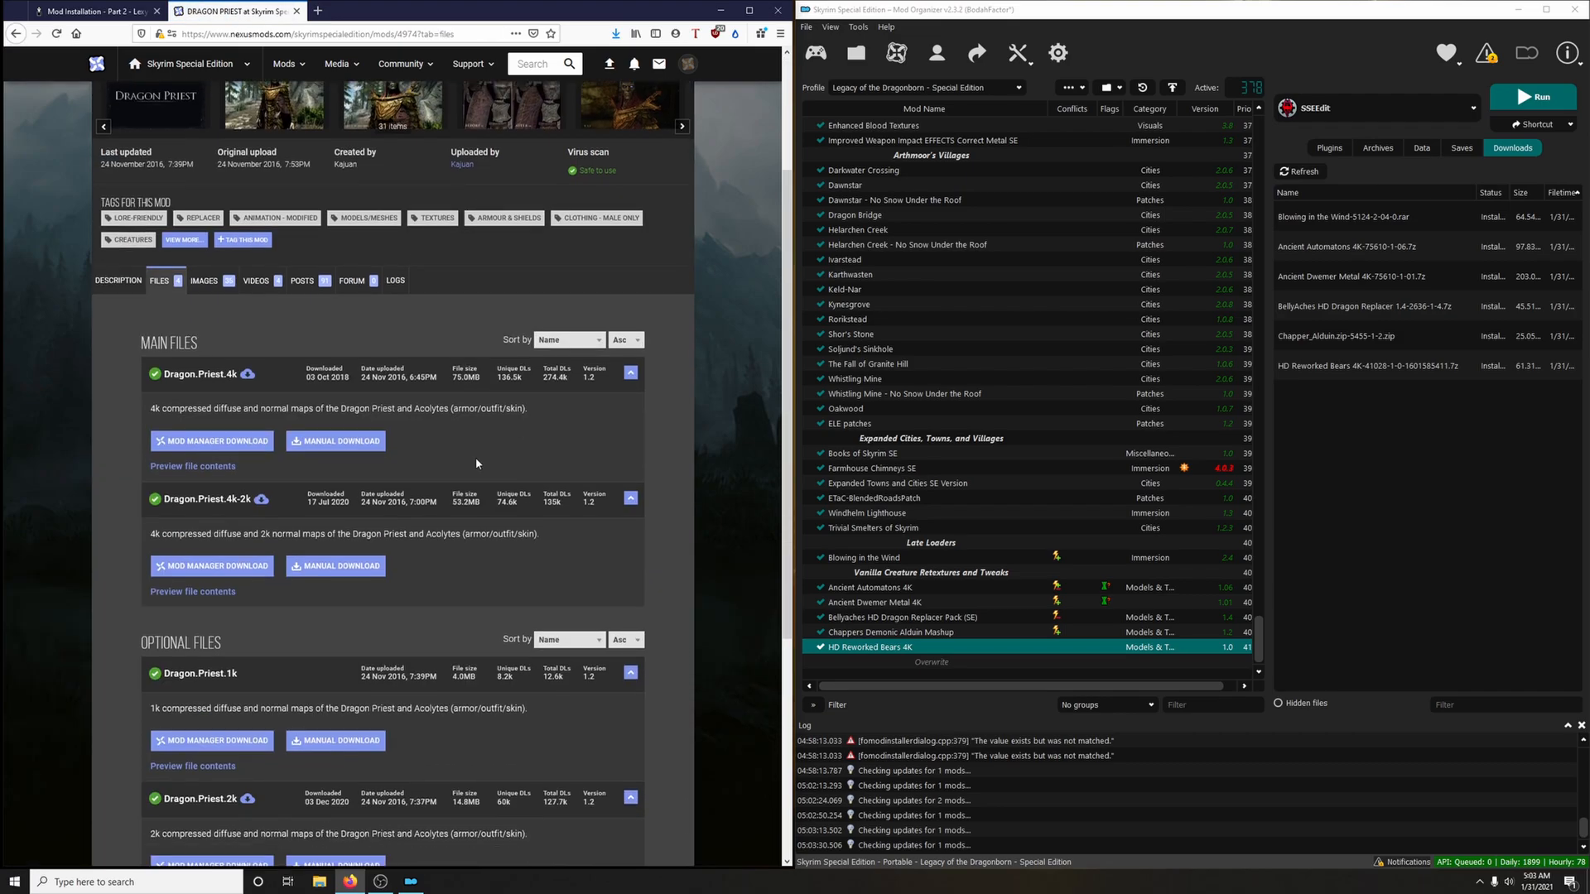
scroll(389, 629, "down", 3)
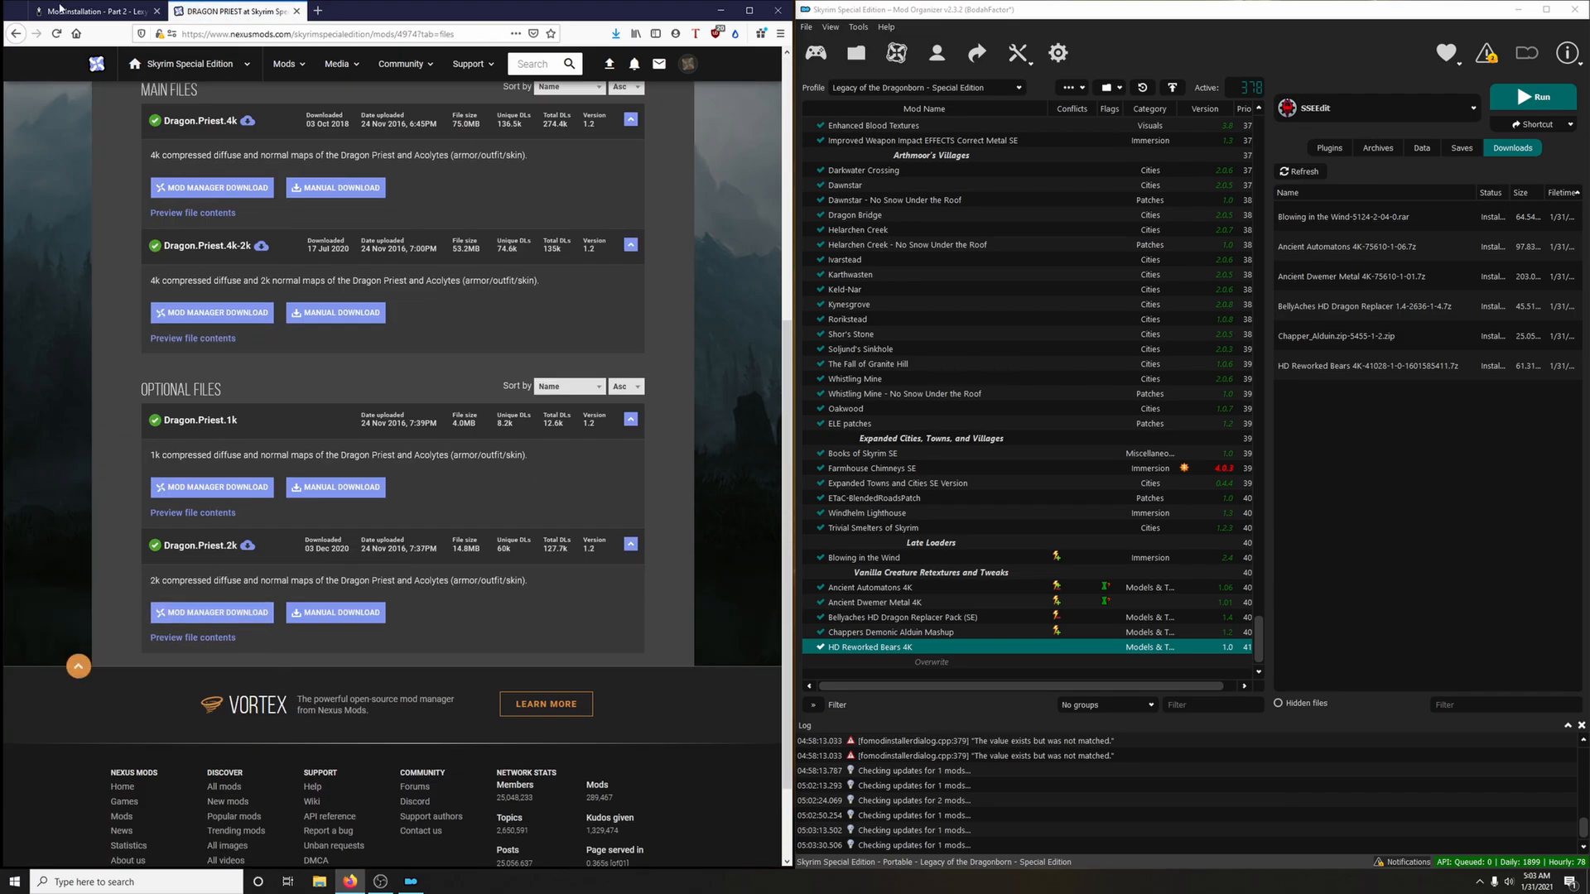
left_click(91, 10)
left_click(245, 12)
left_click(240, 613)
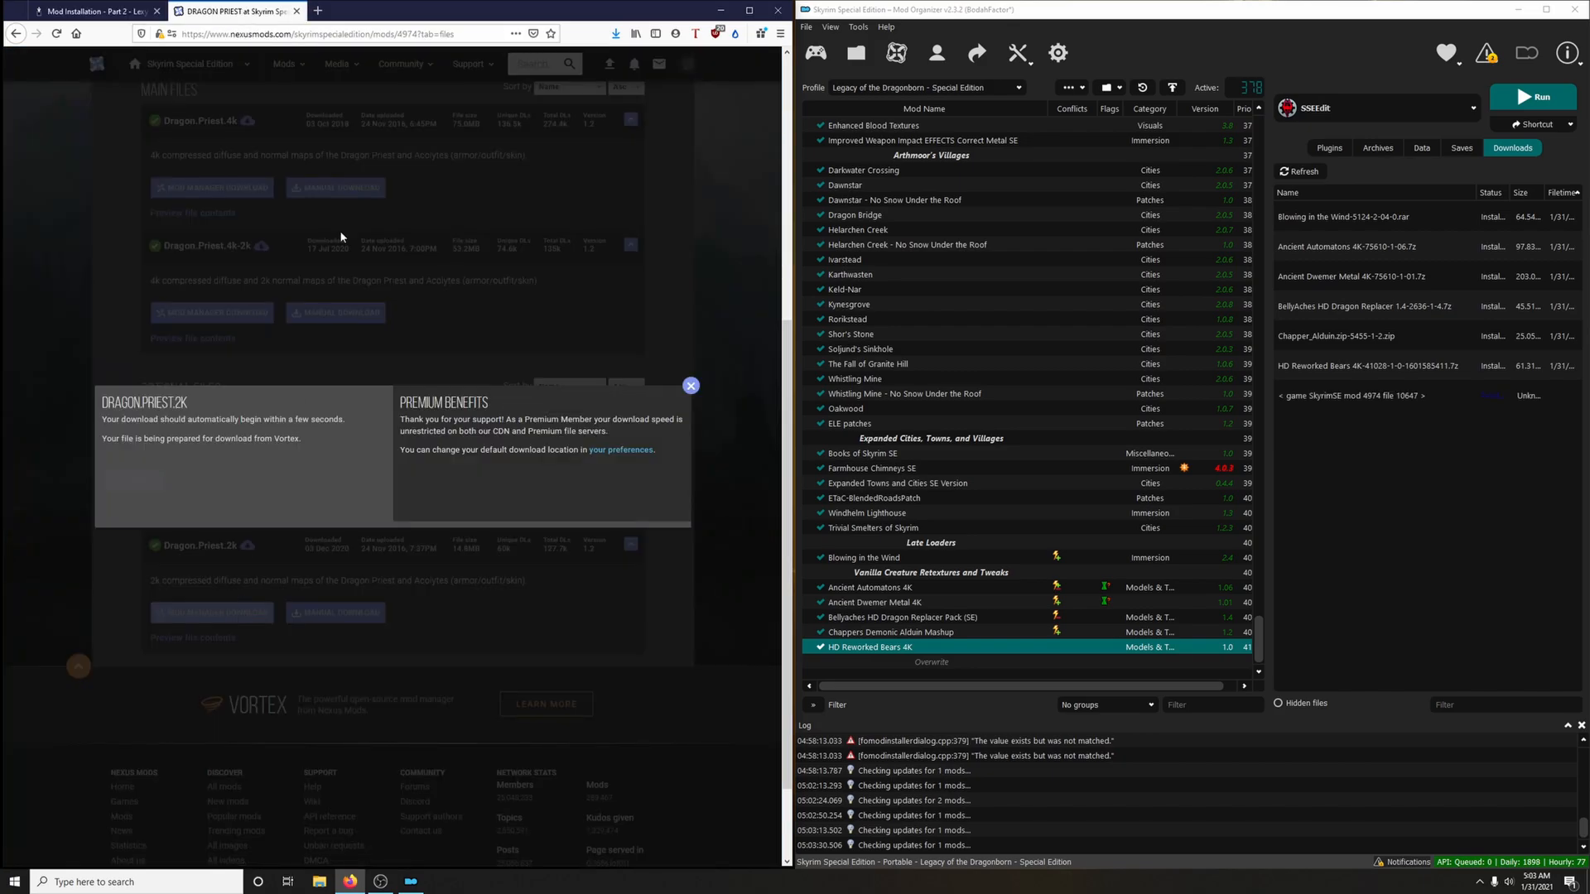
left_click(296, 11)
Following the guide's FOMOD instructions, try to install Dragon.Priest.2k with the Full (Highly suggested) option and enable the mod
left_click(370, 506)
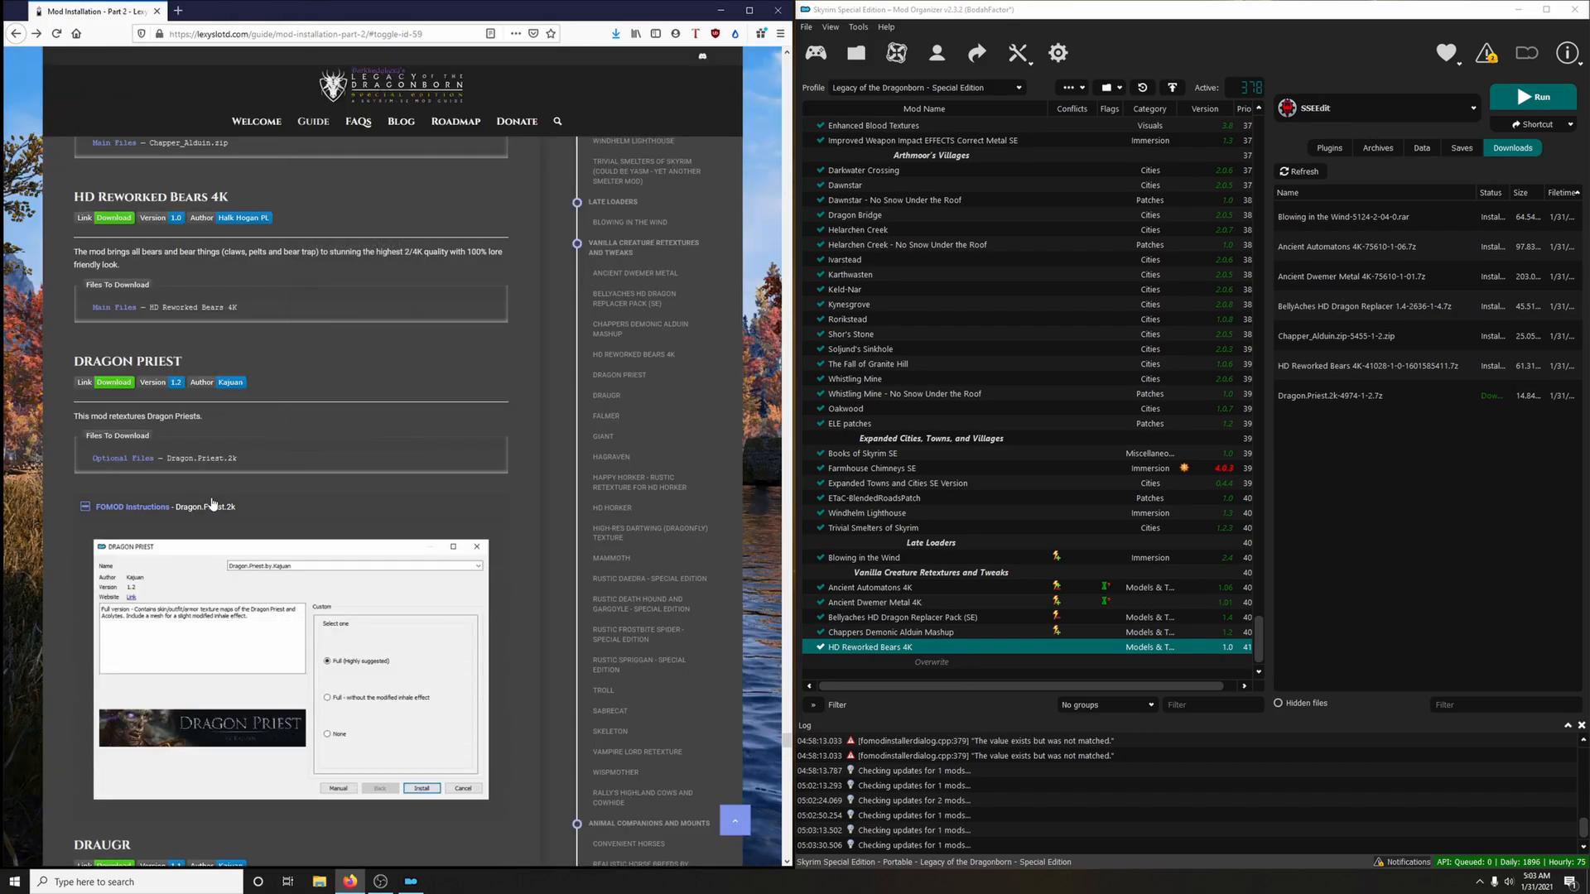
scroll(370, 465, "down", 2)
double_click(1331, 395)
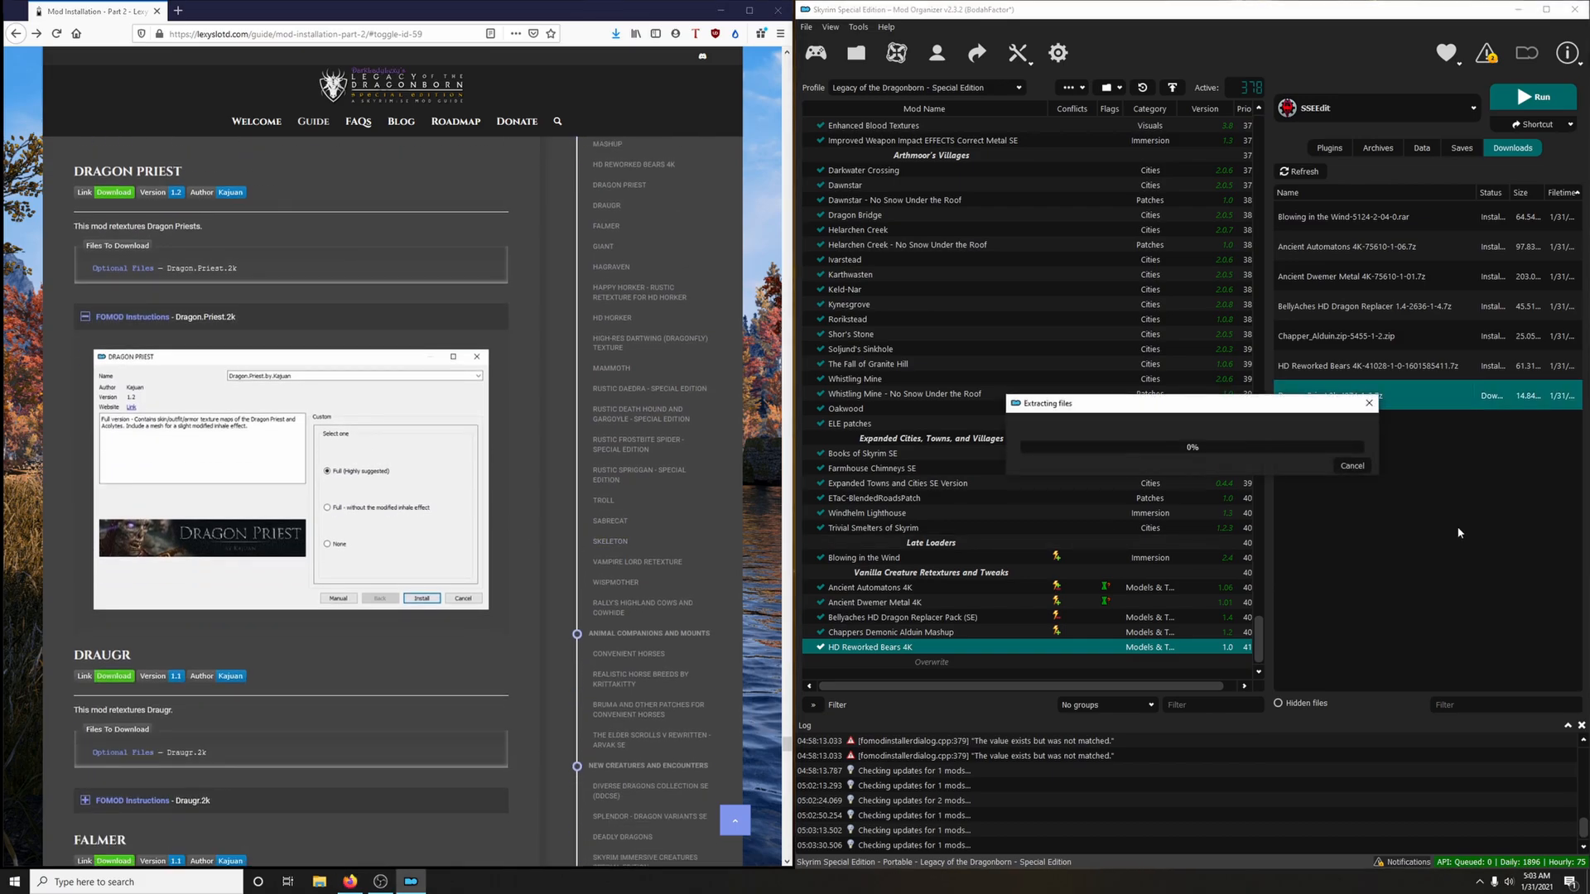
left_click_drag(866, 282, 1059, 209)
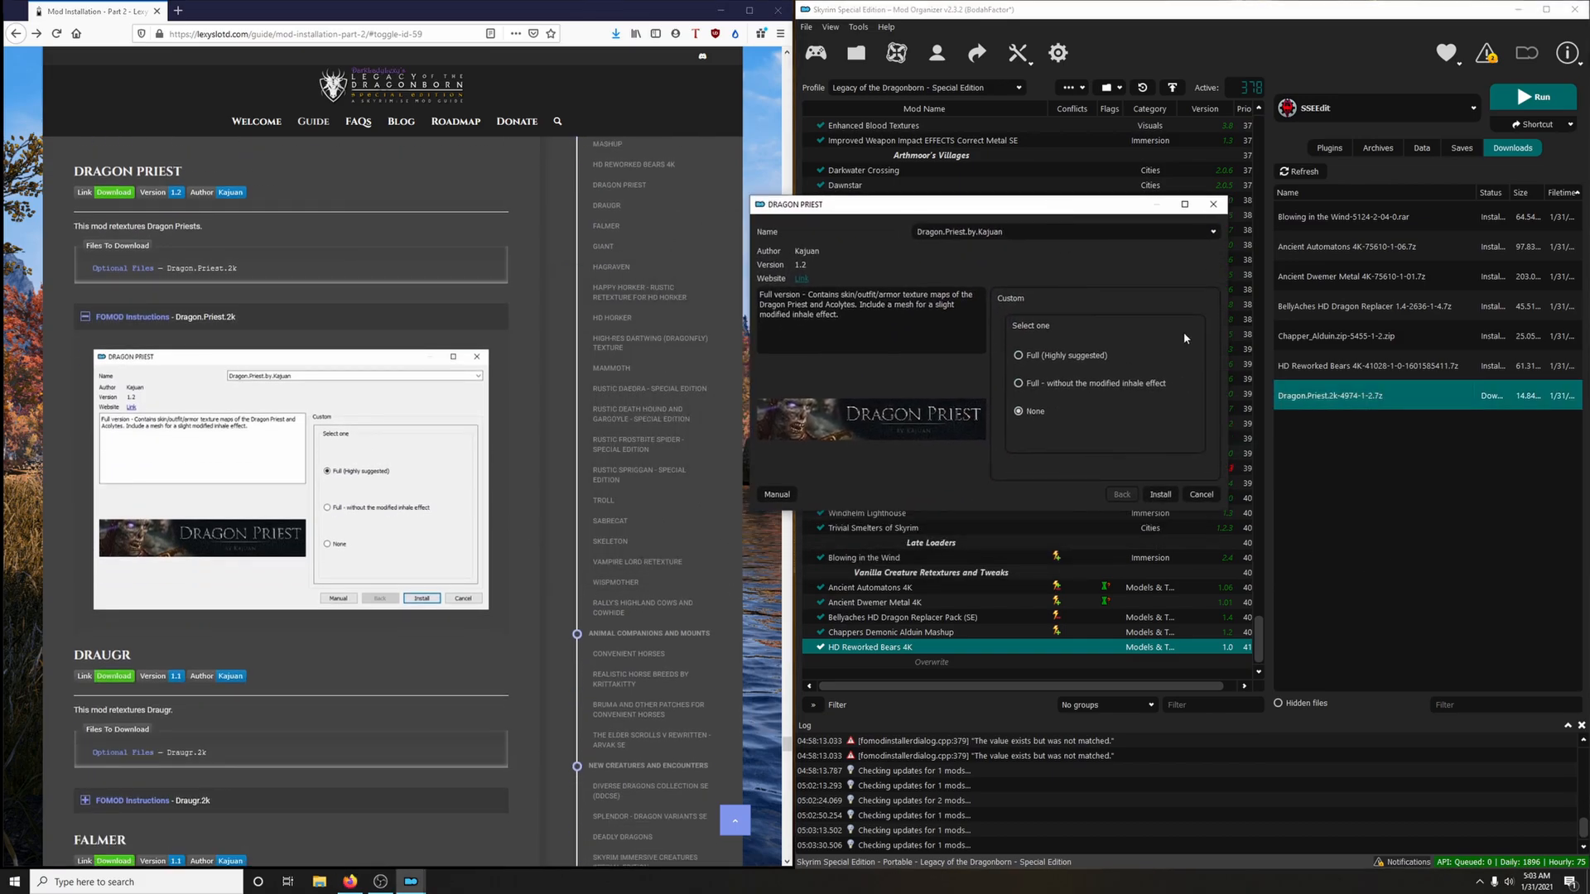
left_click(1019, 356)
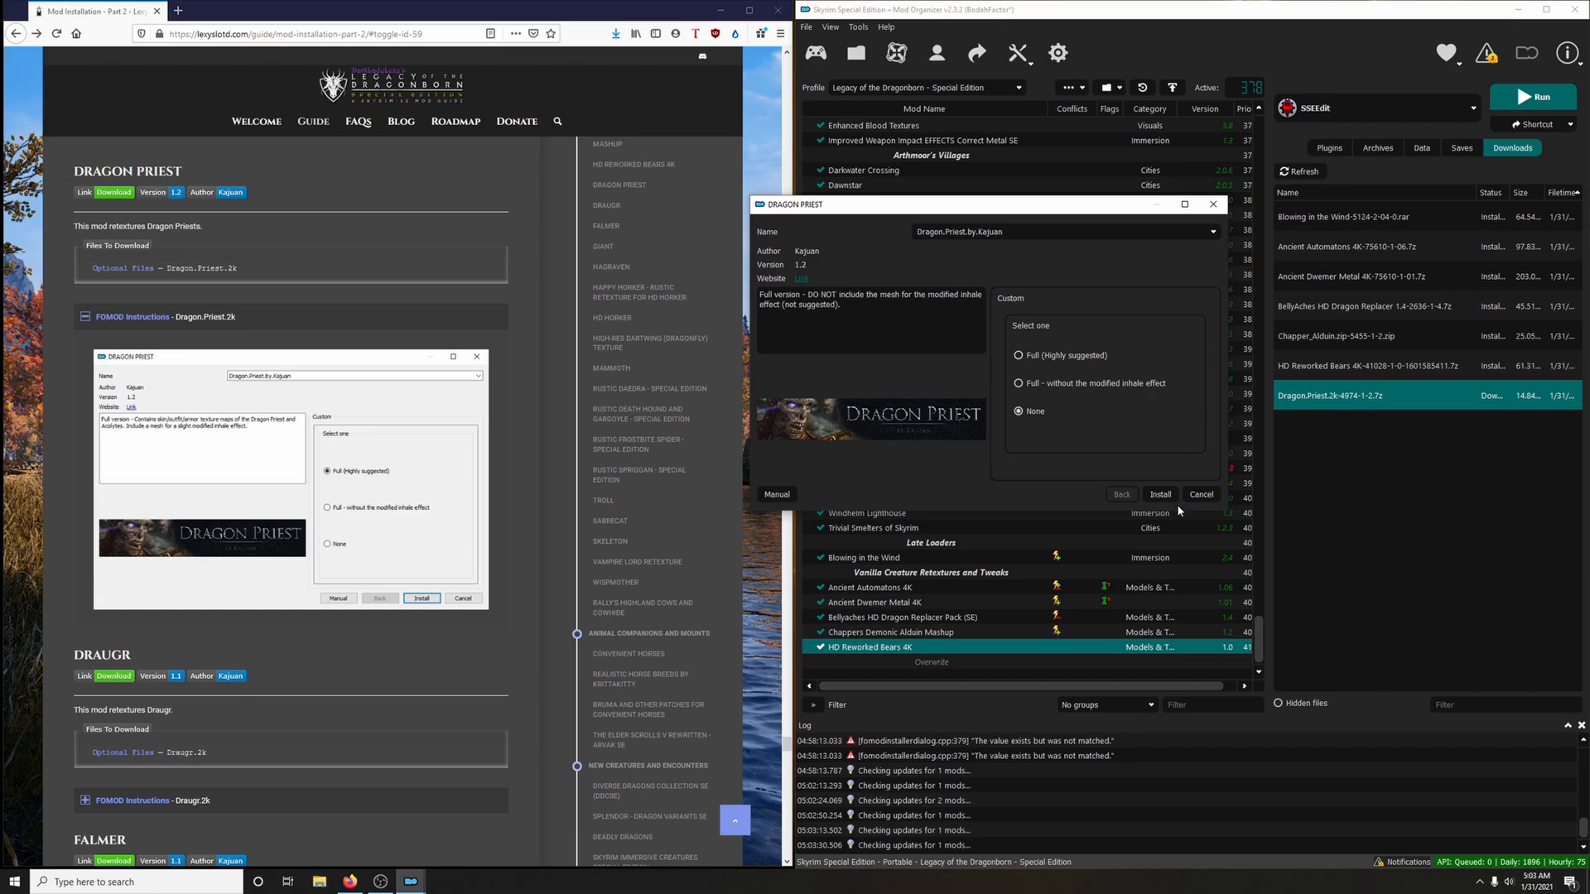
left_click(1160, 494)
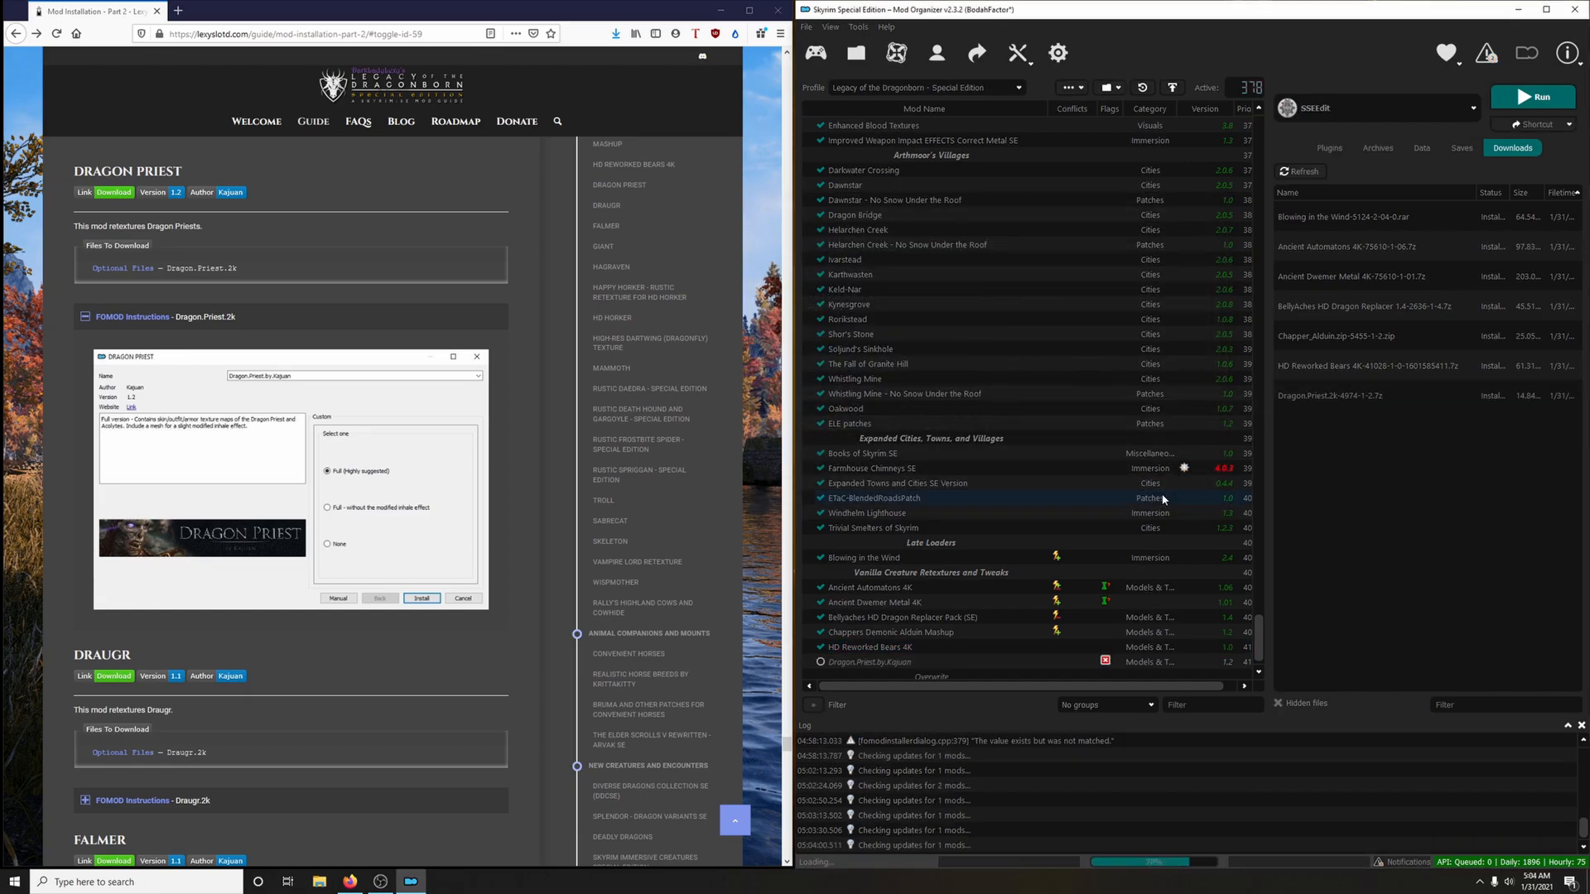
left_click(819, 663)
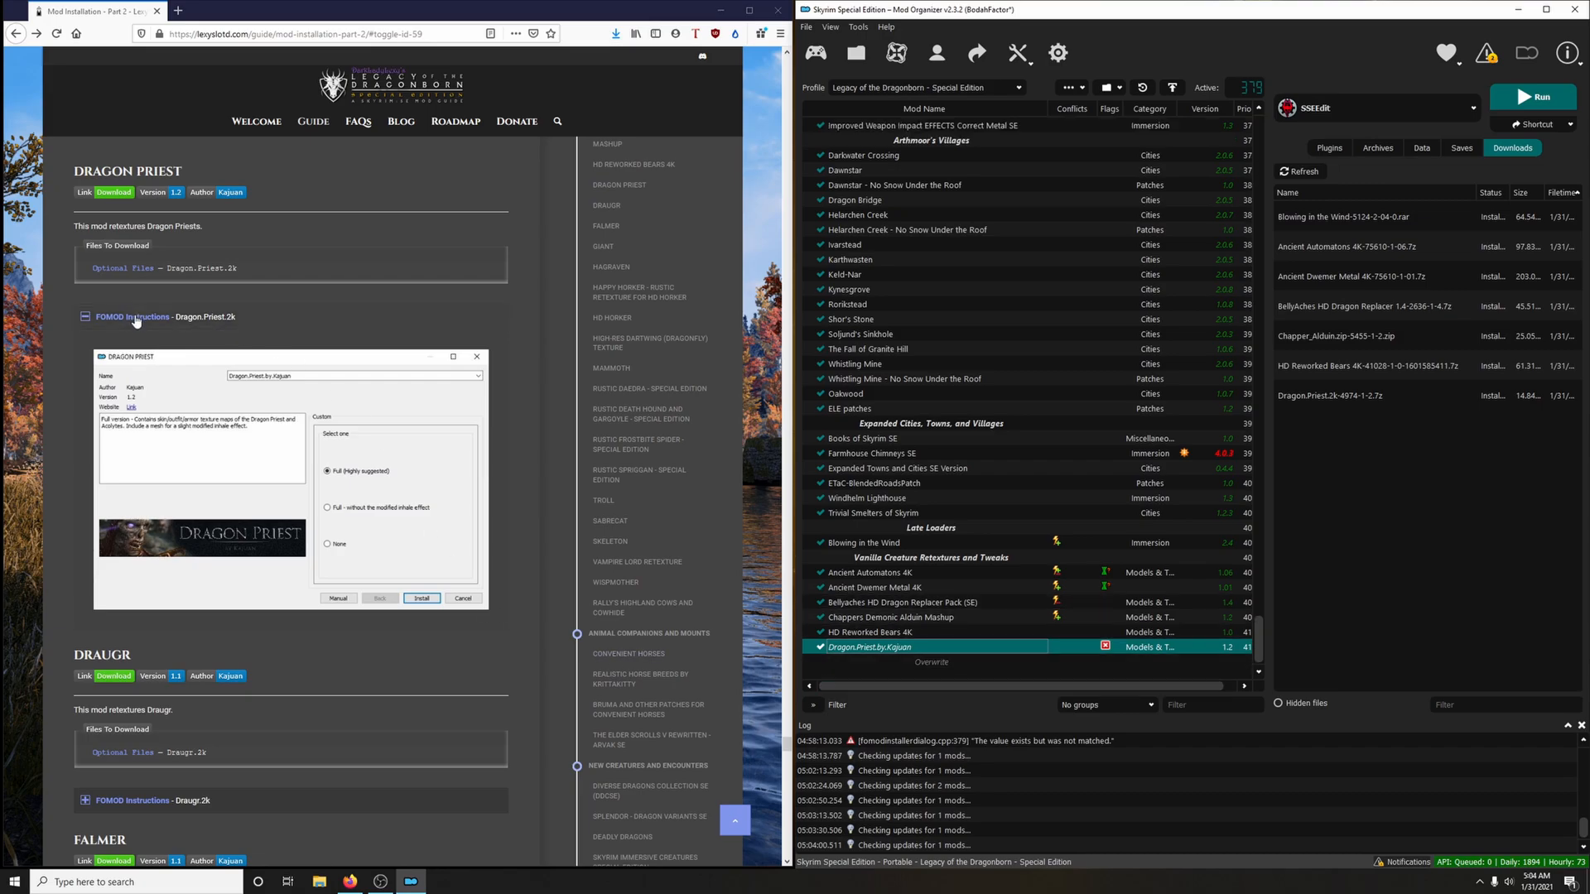
left_click(137, 319)
Download the Draugr.2k optional file to the mod manager via the guide's Draugr link, closing the mod page
scroll(400, 416, "down", 3)
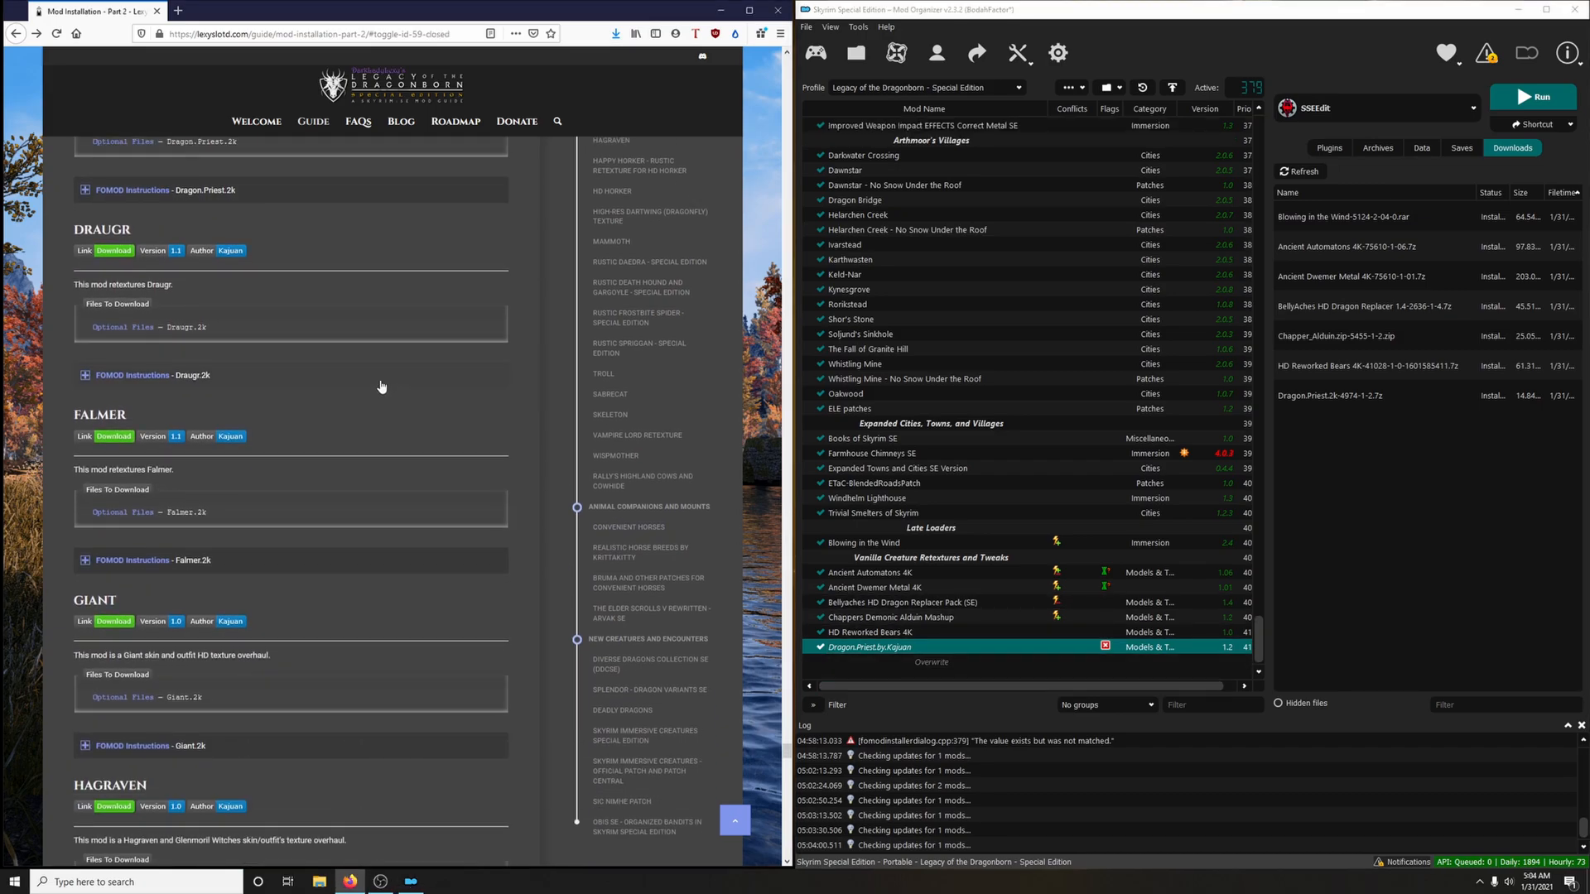
left_click(114, 252)
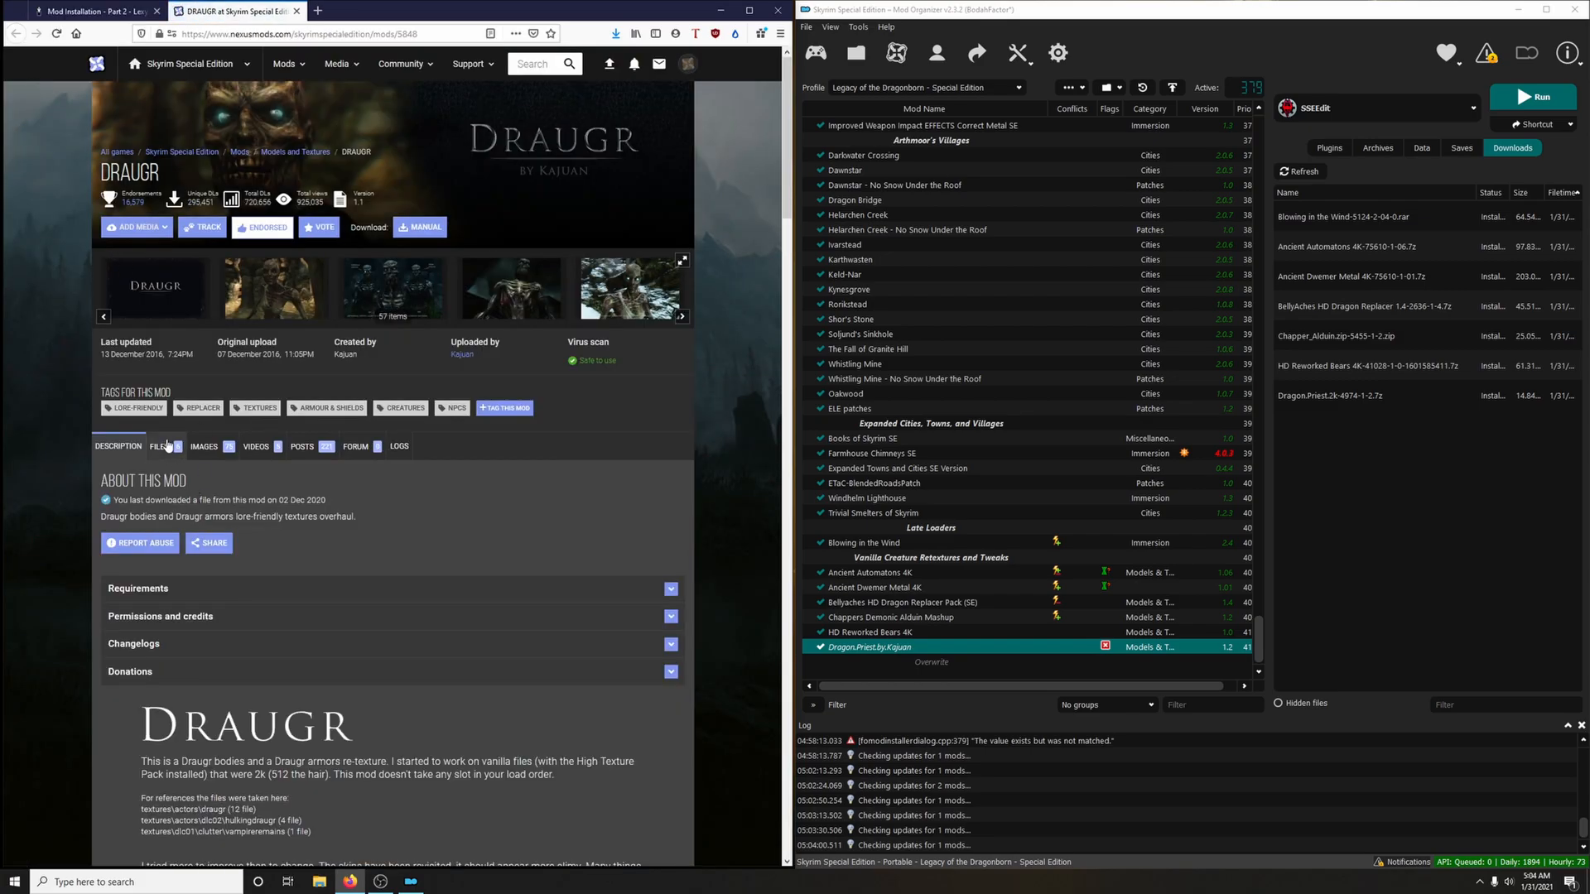
left_click(165, 447)
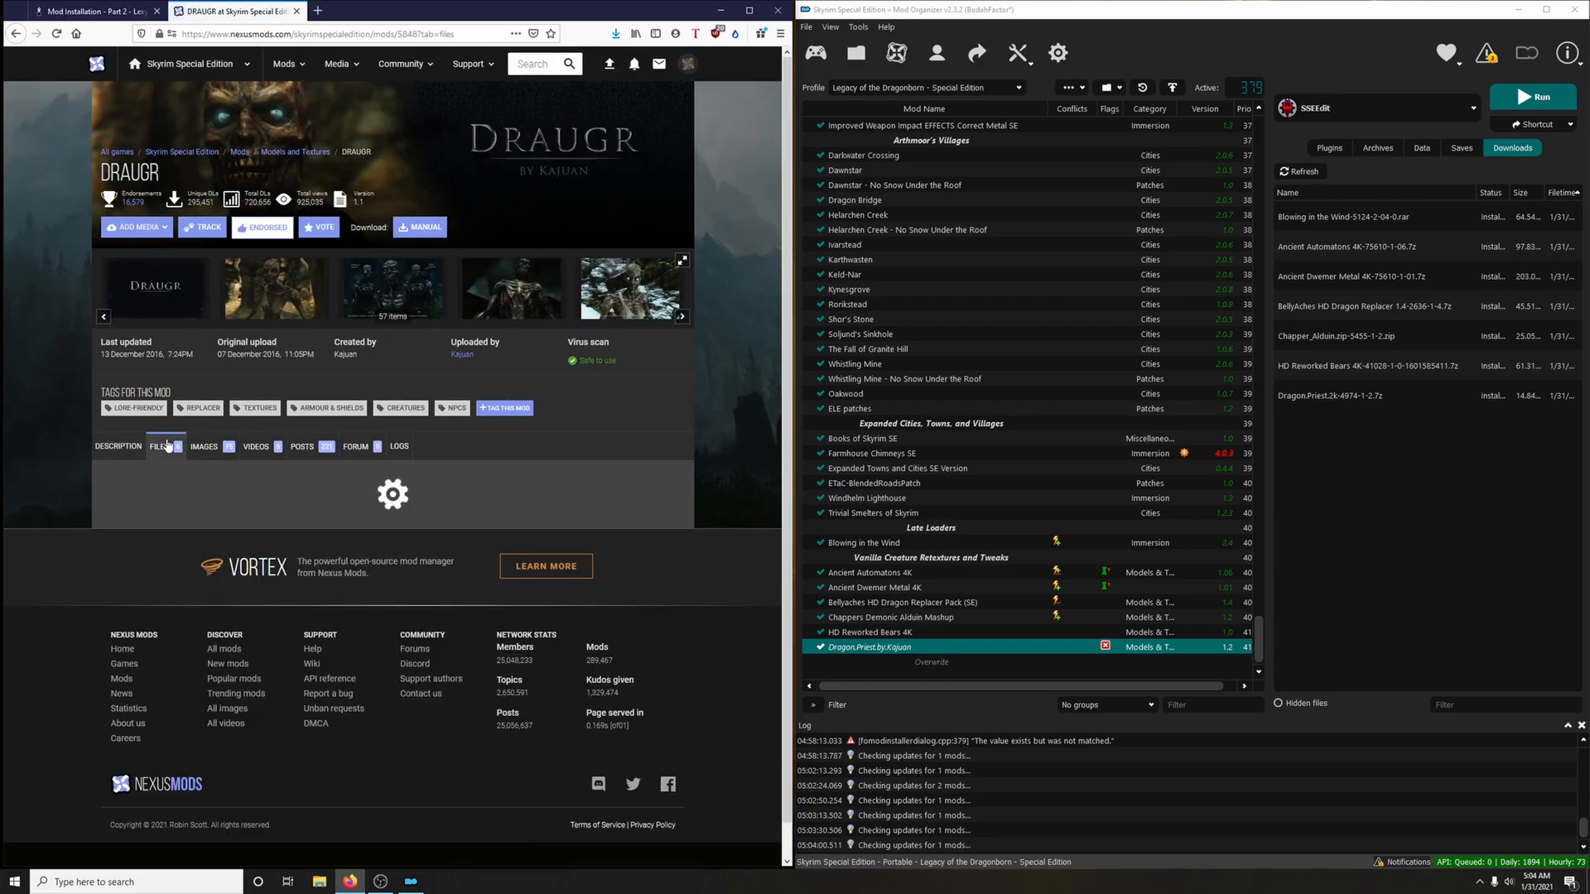
scroll(166, 446, "down", 5)
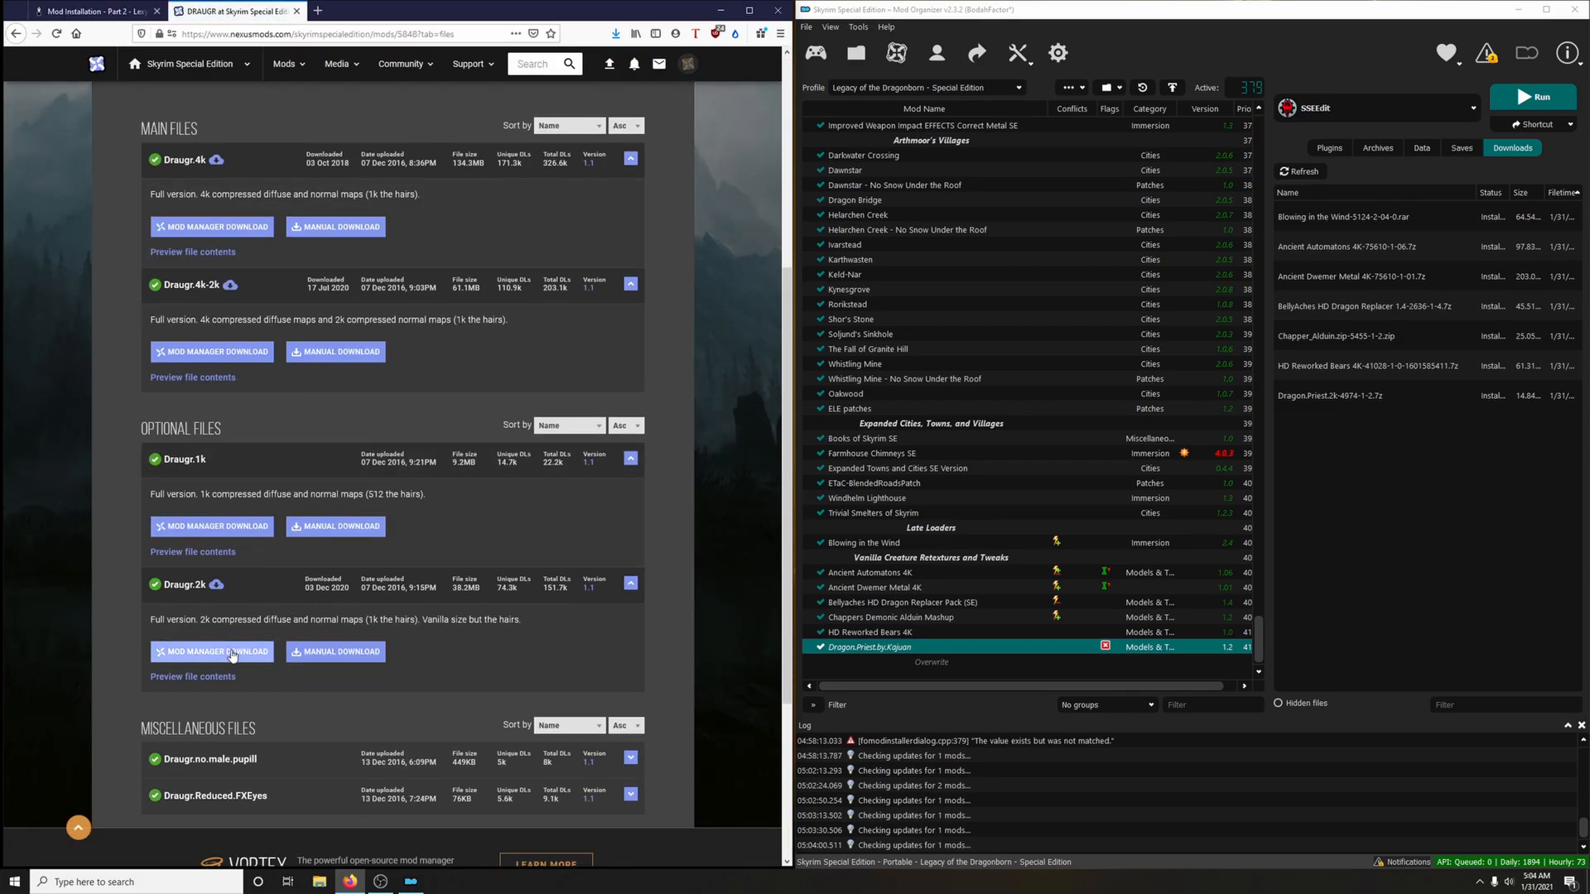
left_click(224, 651)
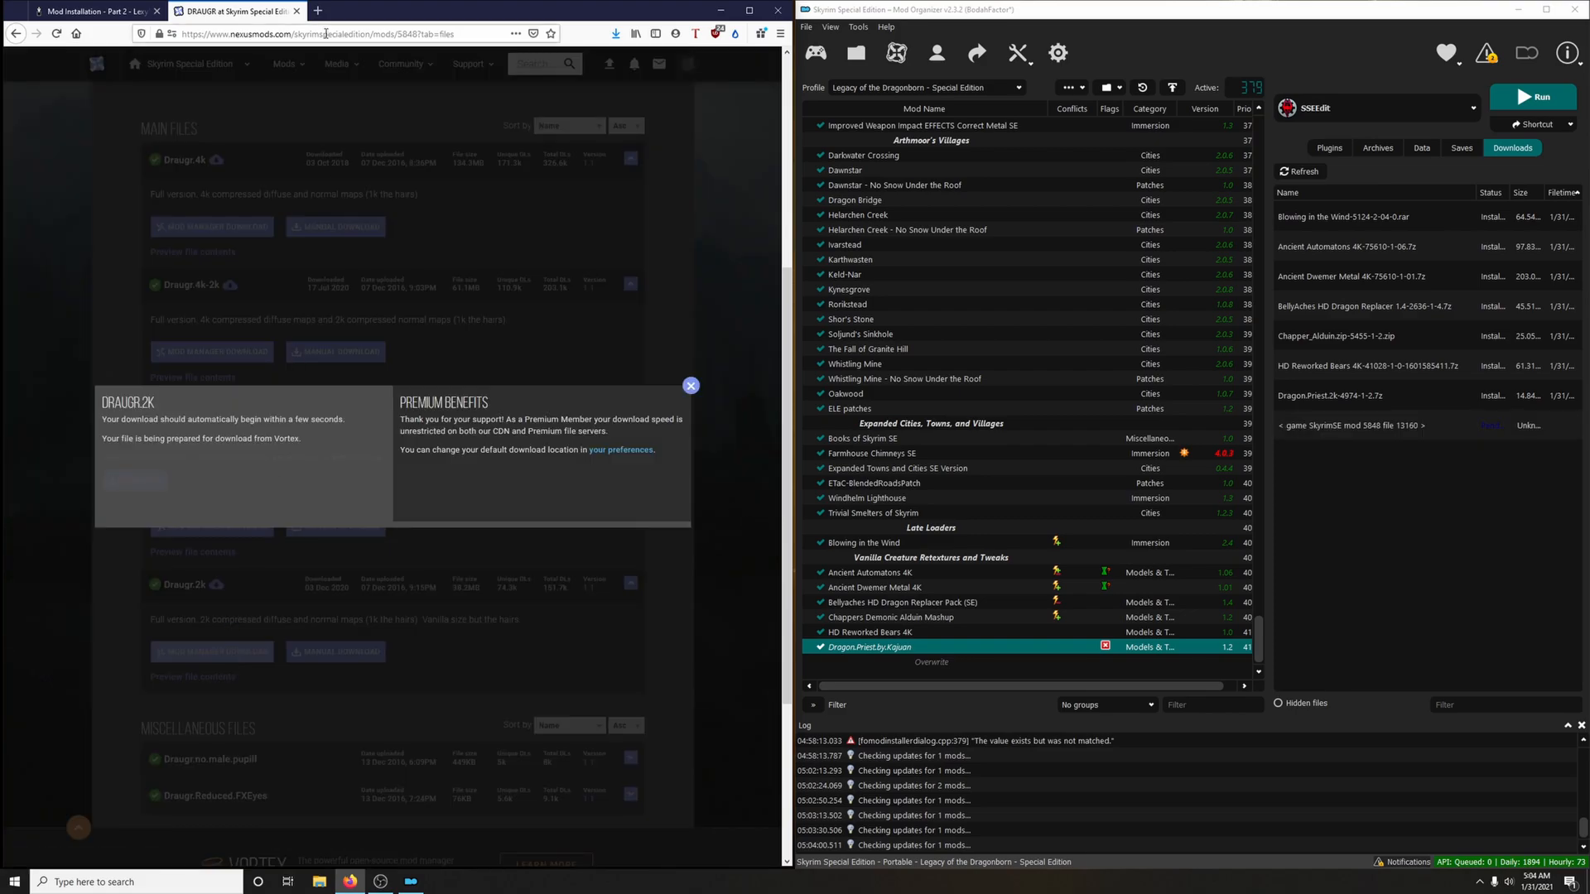
key("ctrl+w")
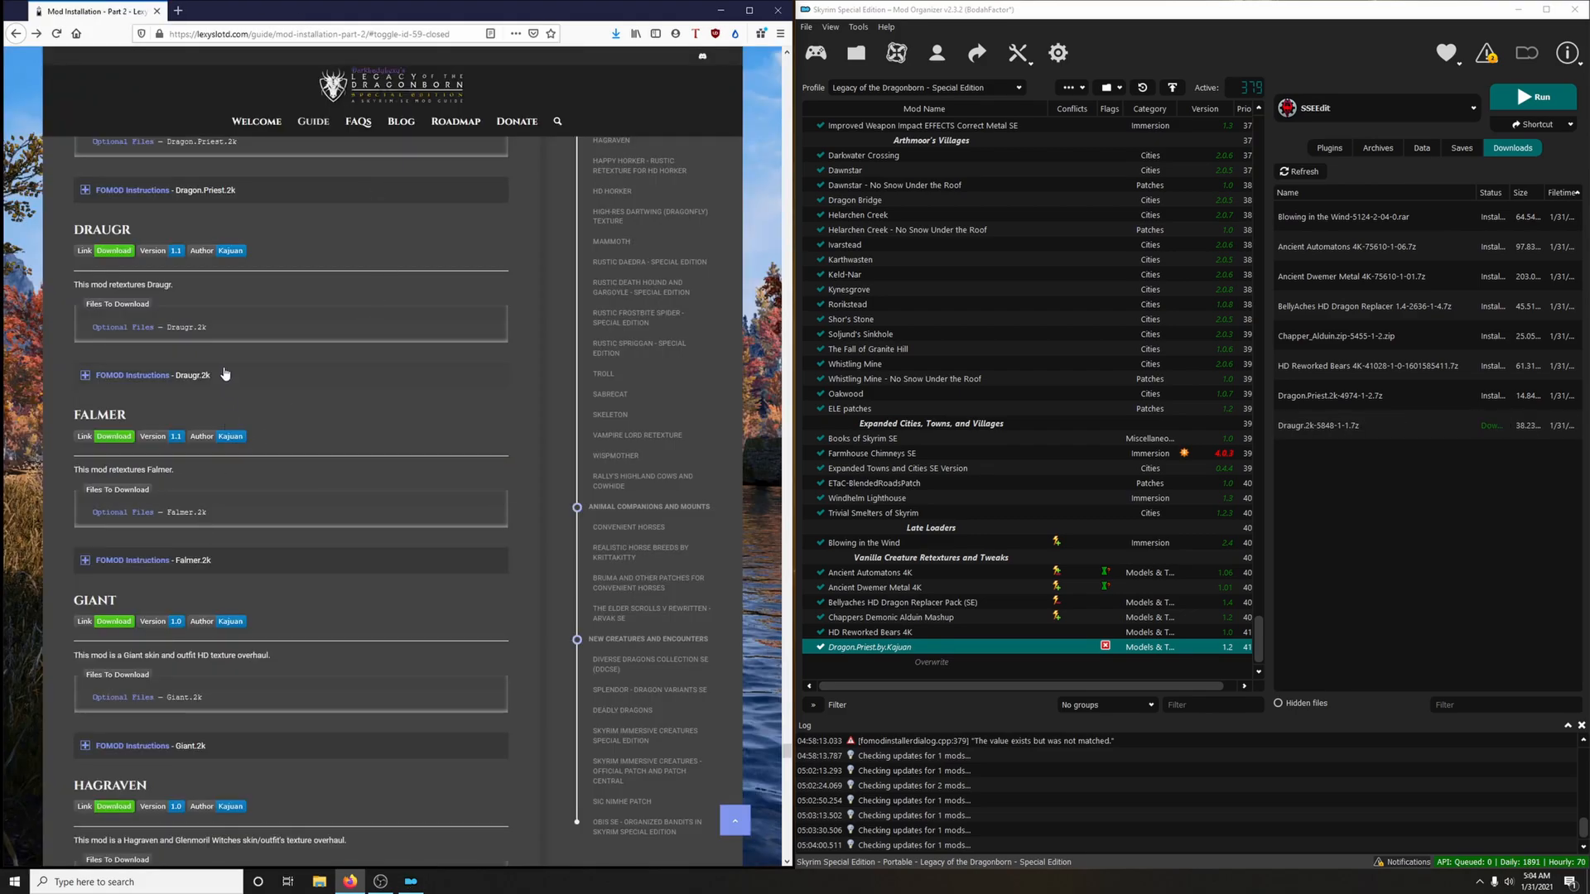
Check the guide's Draugr.2k FOMOD instructions, install the Draugr.2k archive with Full Install and enable the mod
left_click(225, 374)
double_click(1319, 427)
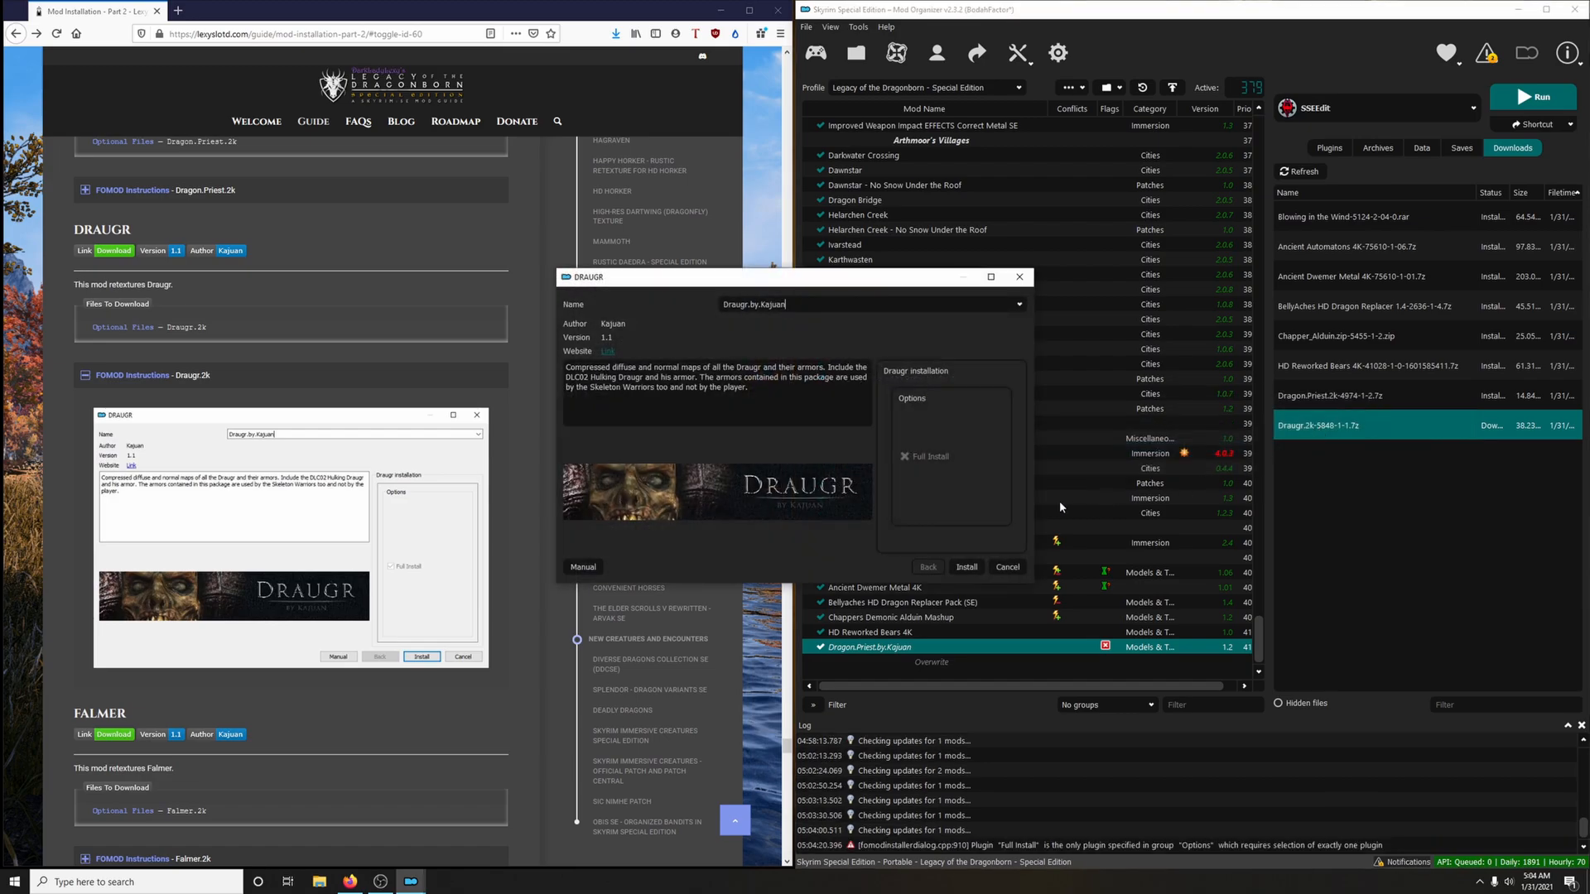
left_click(966, 567)
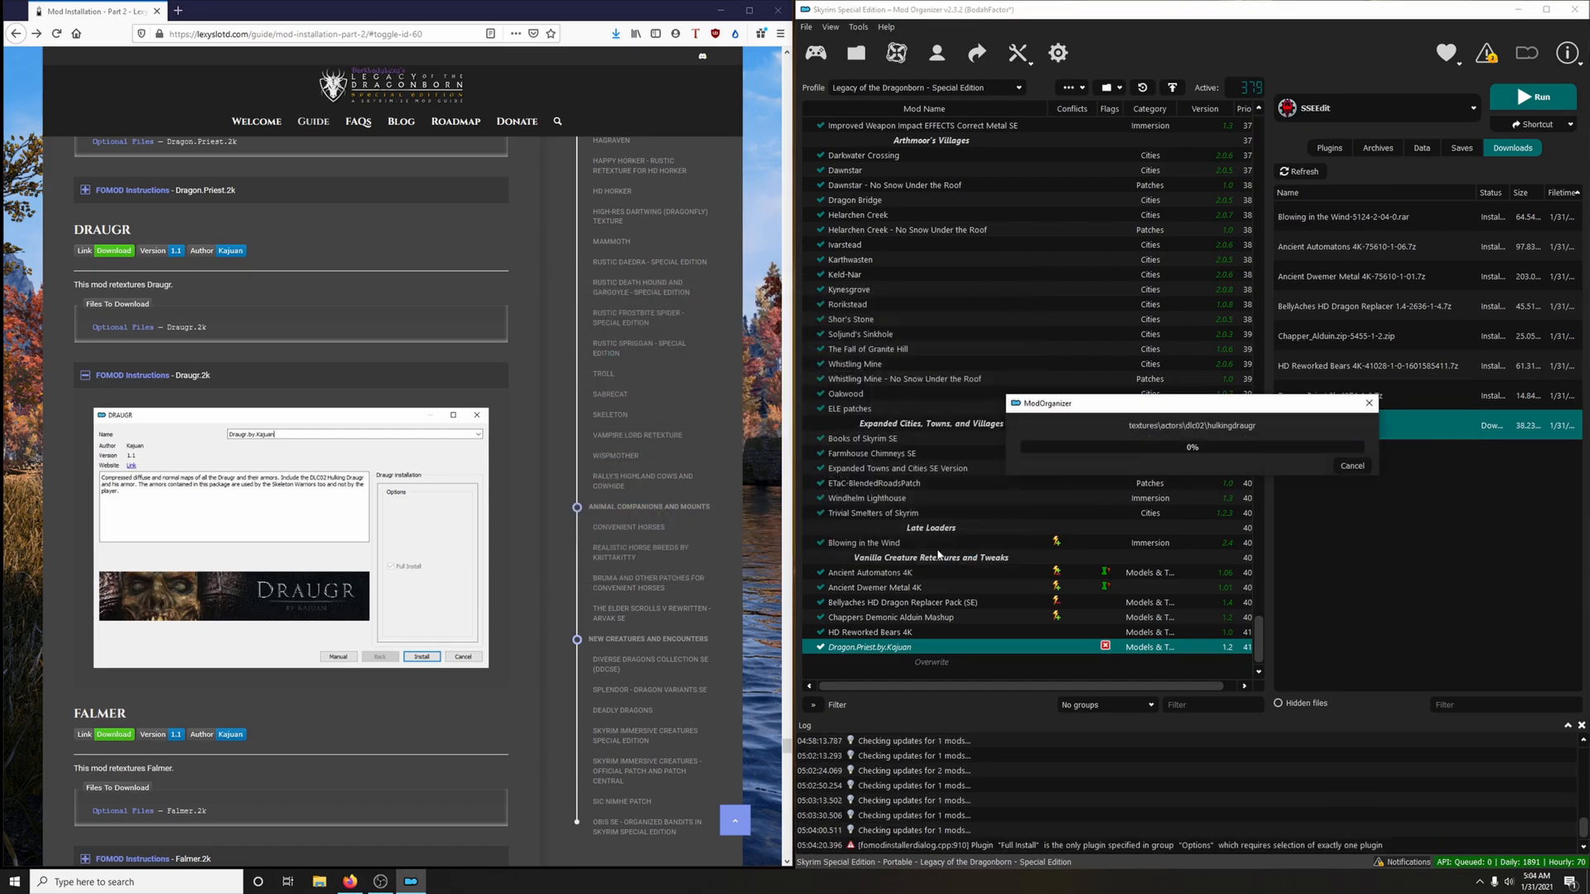
left_click(301, 377)
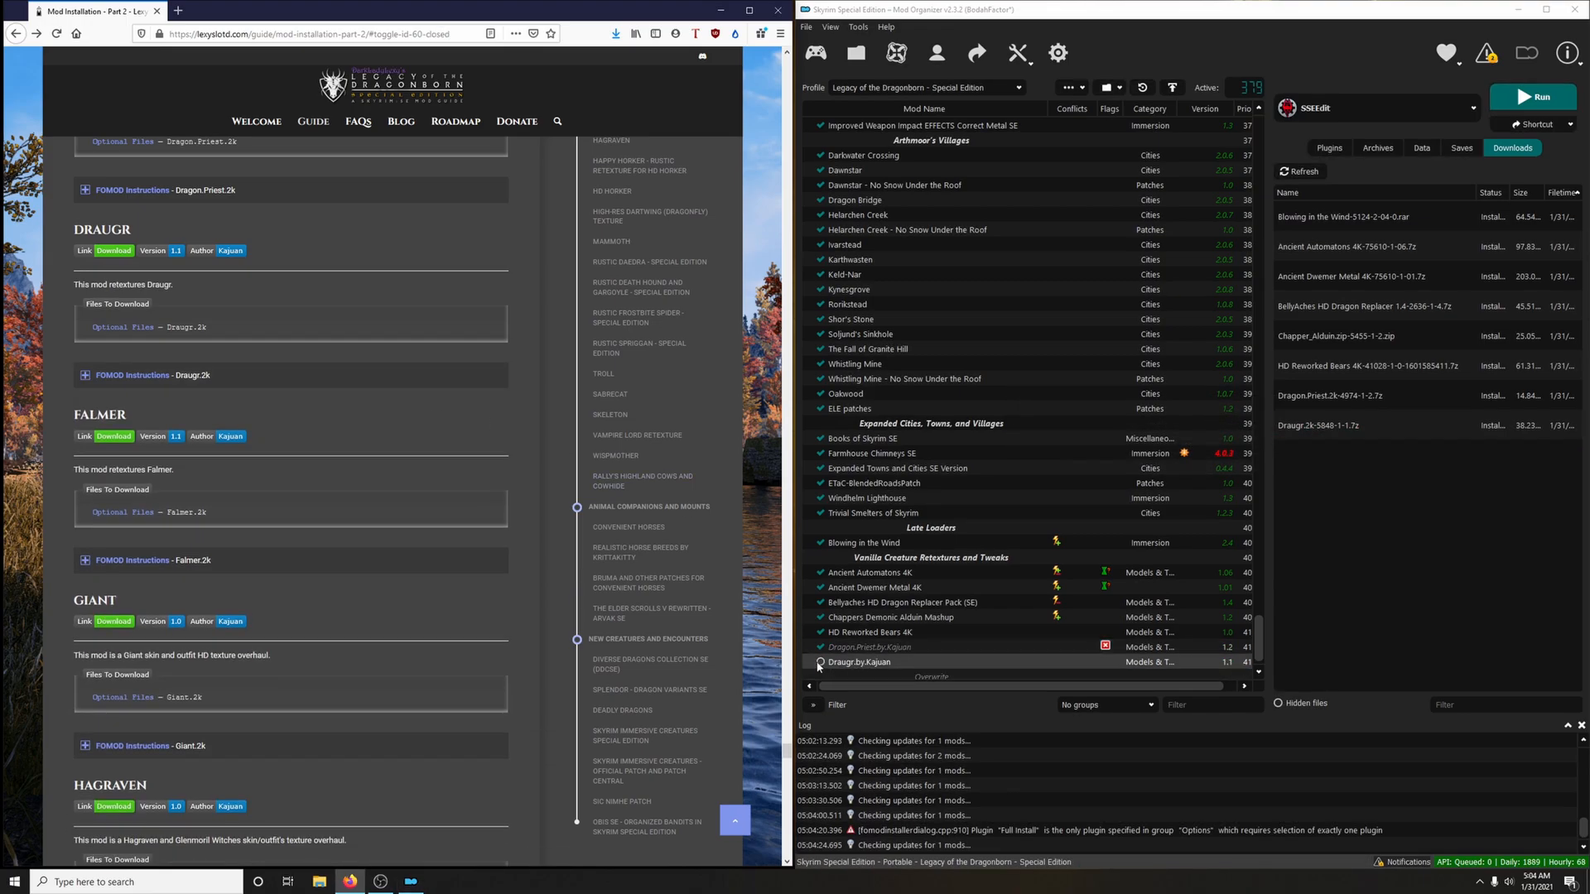
left_click(821, 662)
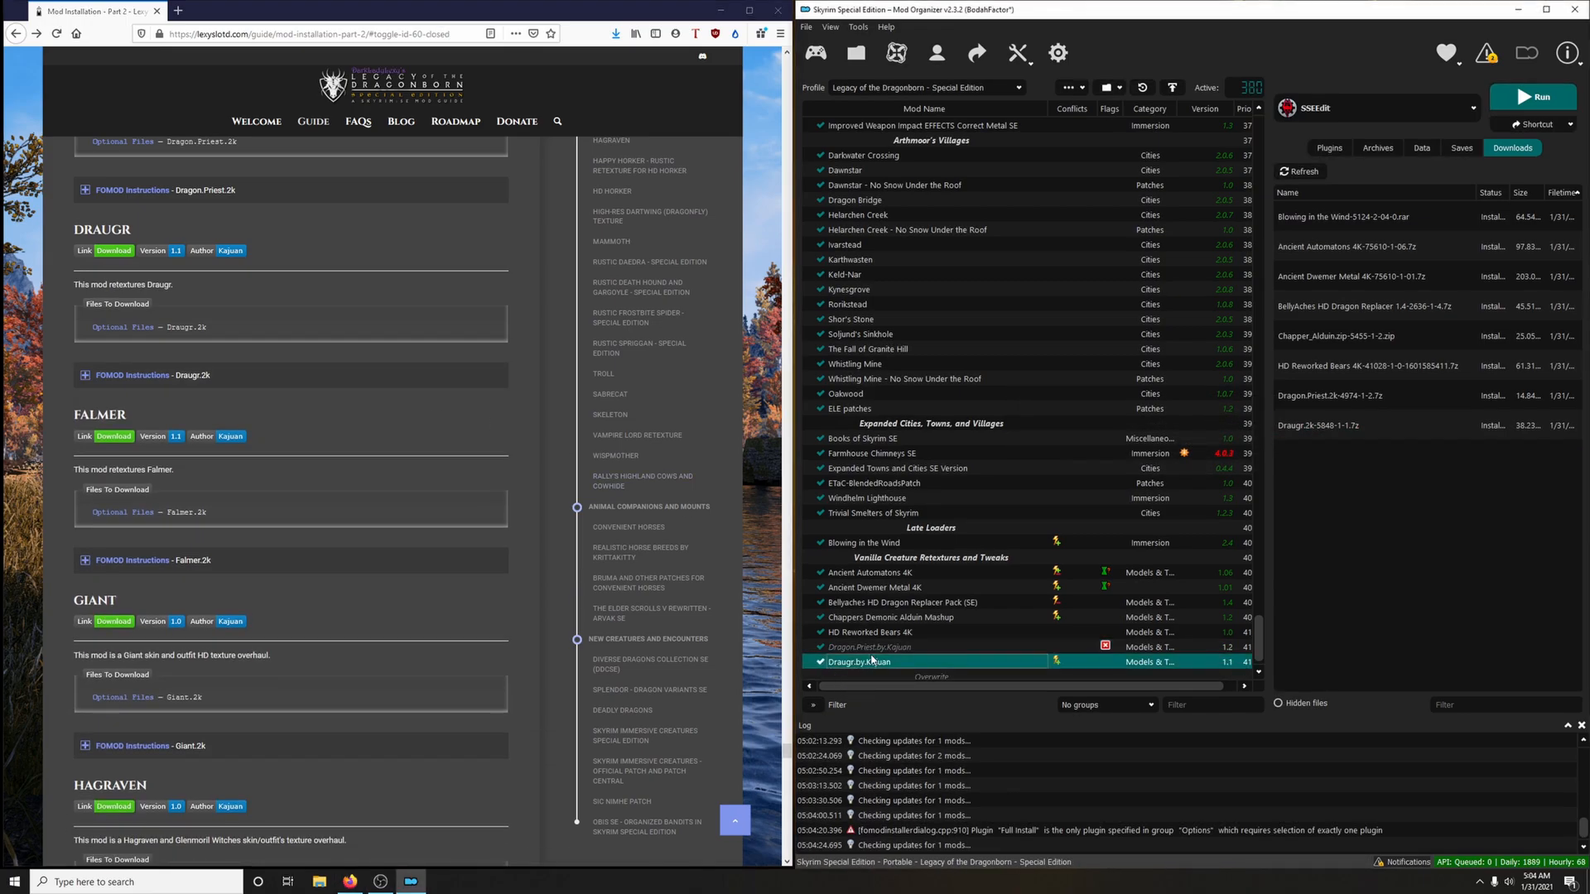
Open the installed Dragon Priest mod's folder in File Explorer to inspect its files
left_click(884, 651)
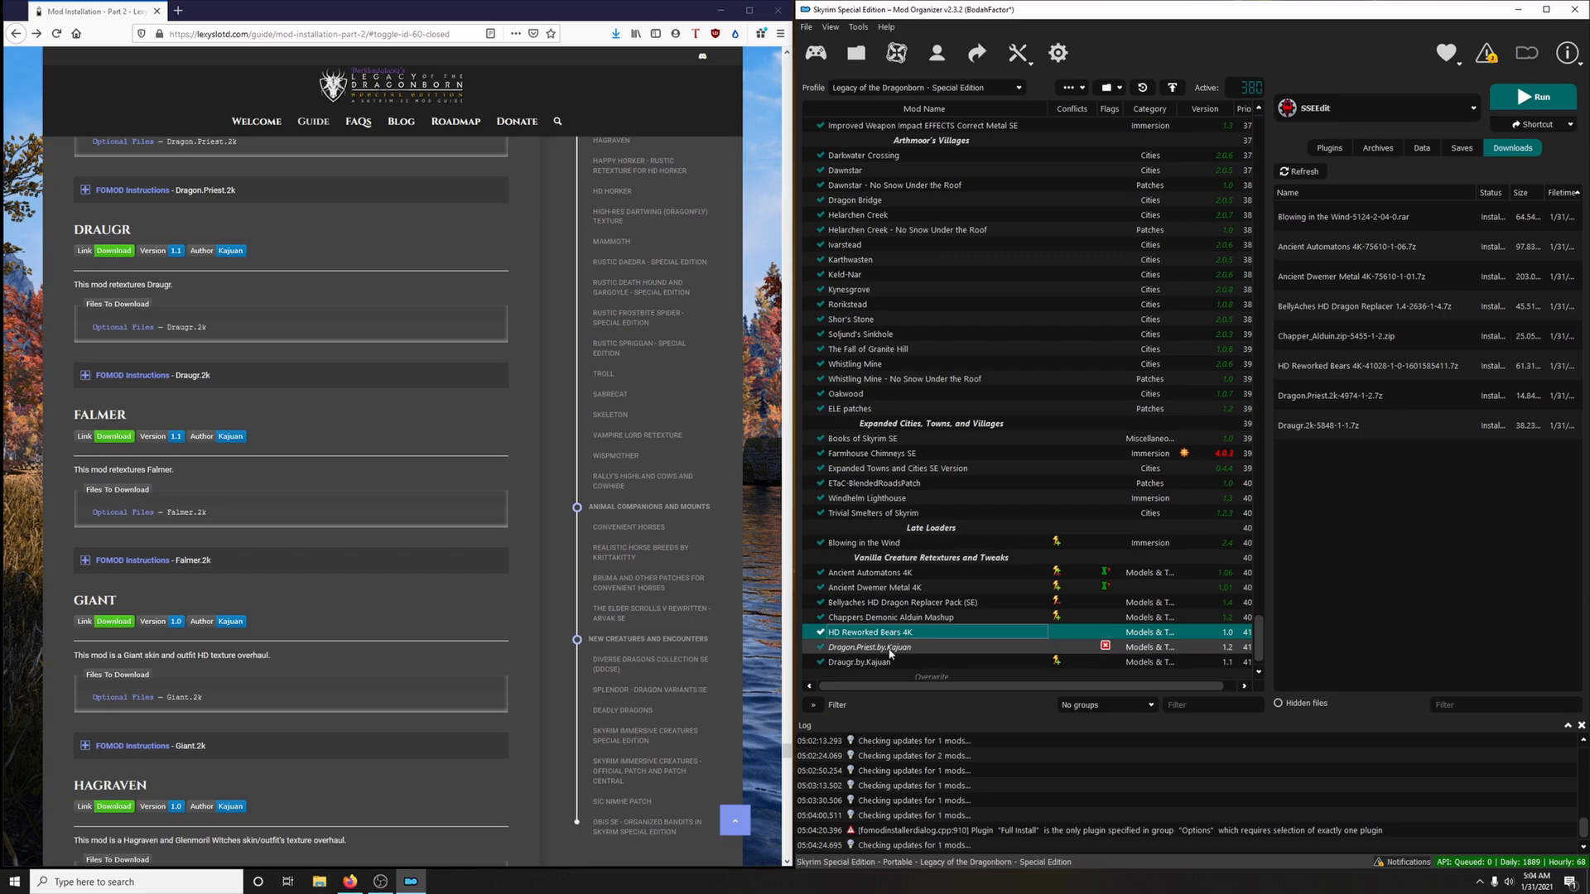
right_click(887, 650)
left_click(929, 623)
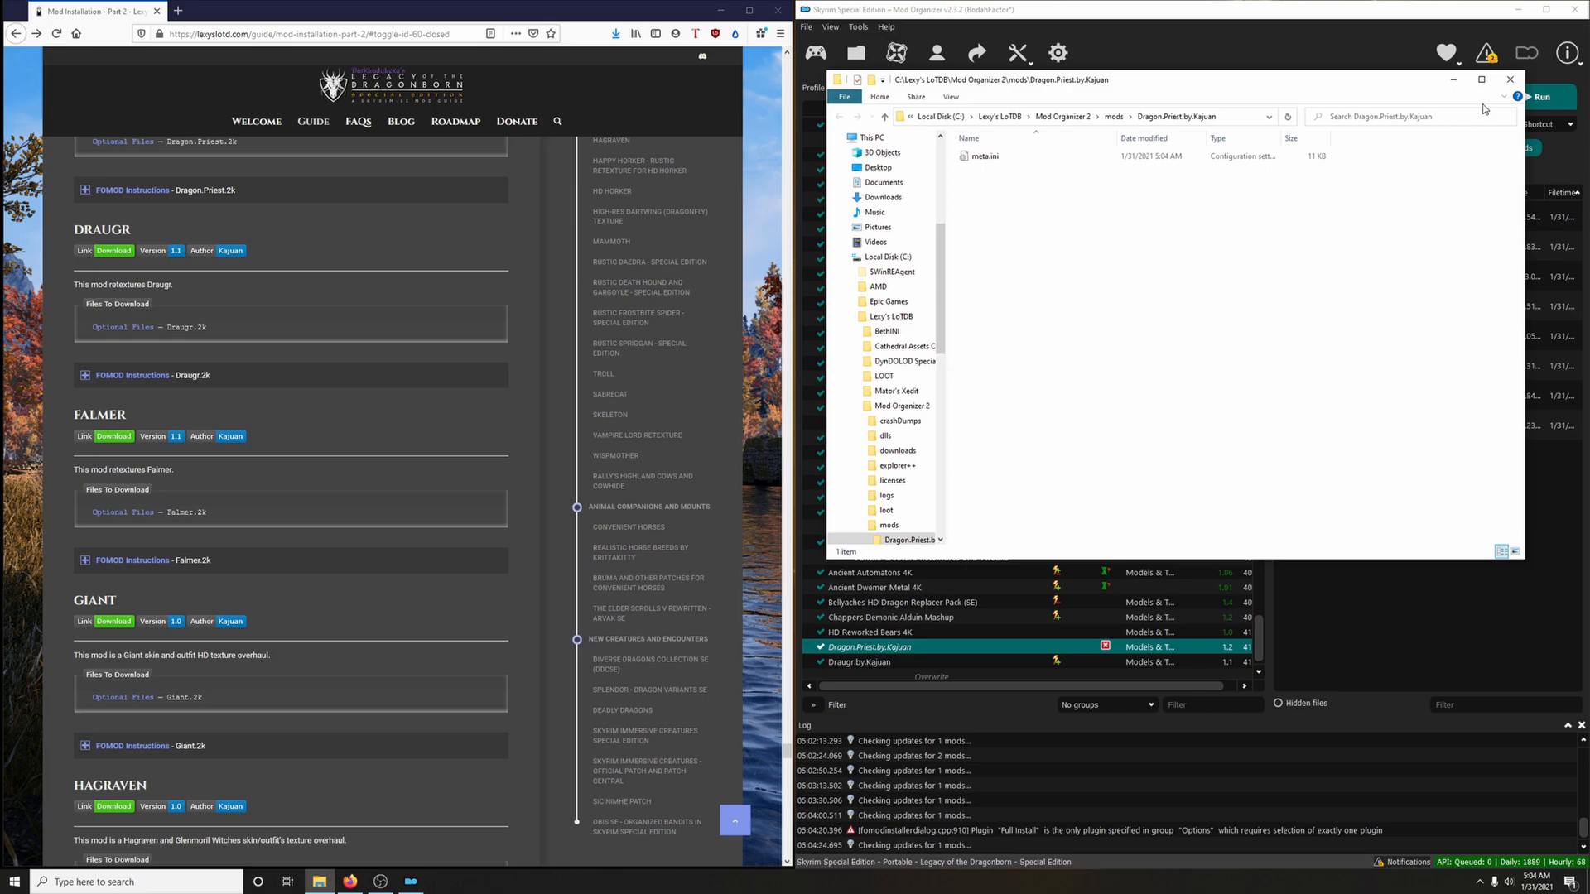
Close the mod folder window and reinstall Dragon.Priest.2k with the Full (Highly suggested) option, replacing the existing mod
left_click(1509, 79)
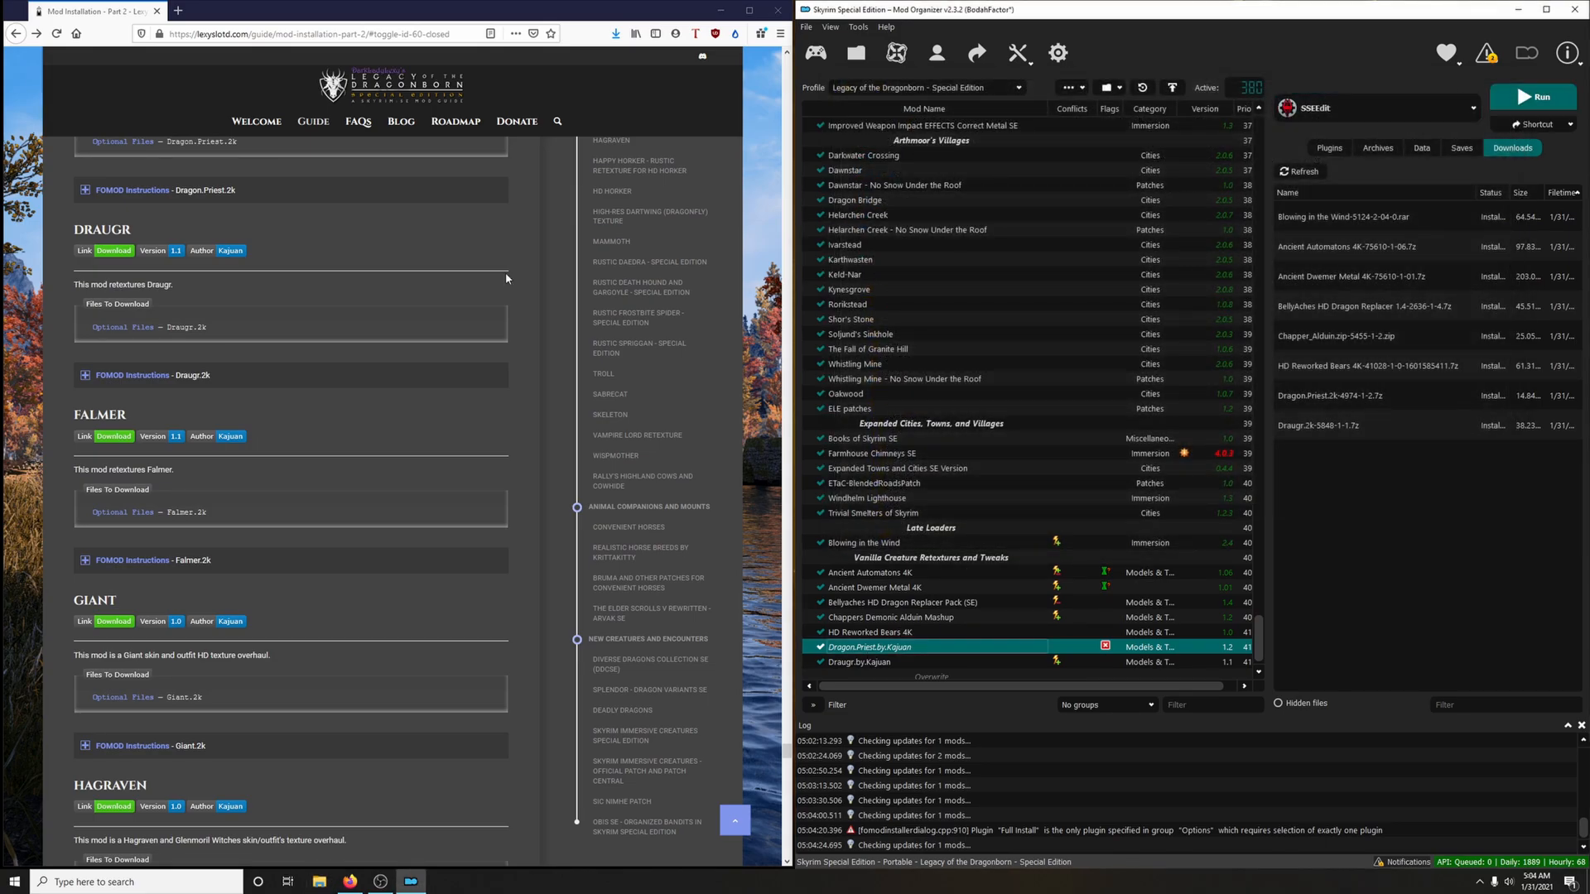
scroll(507, 278, "up", 2)
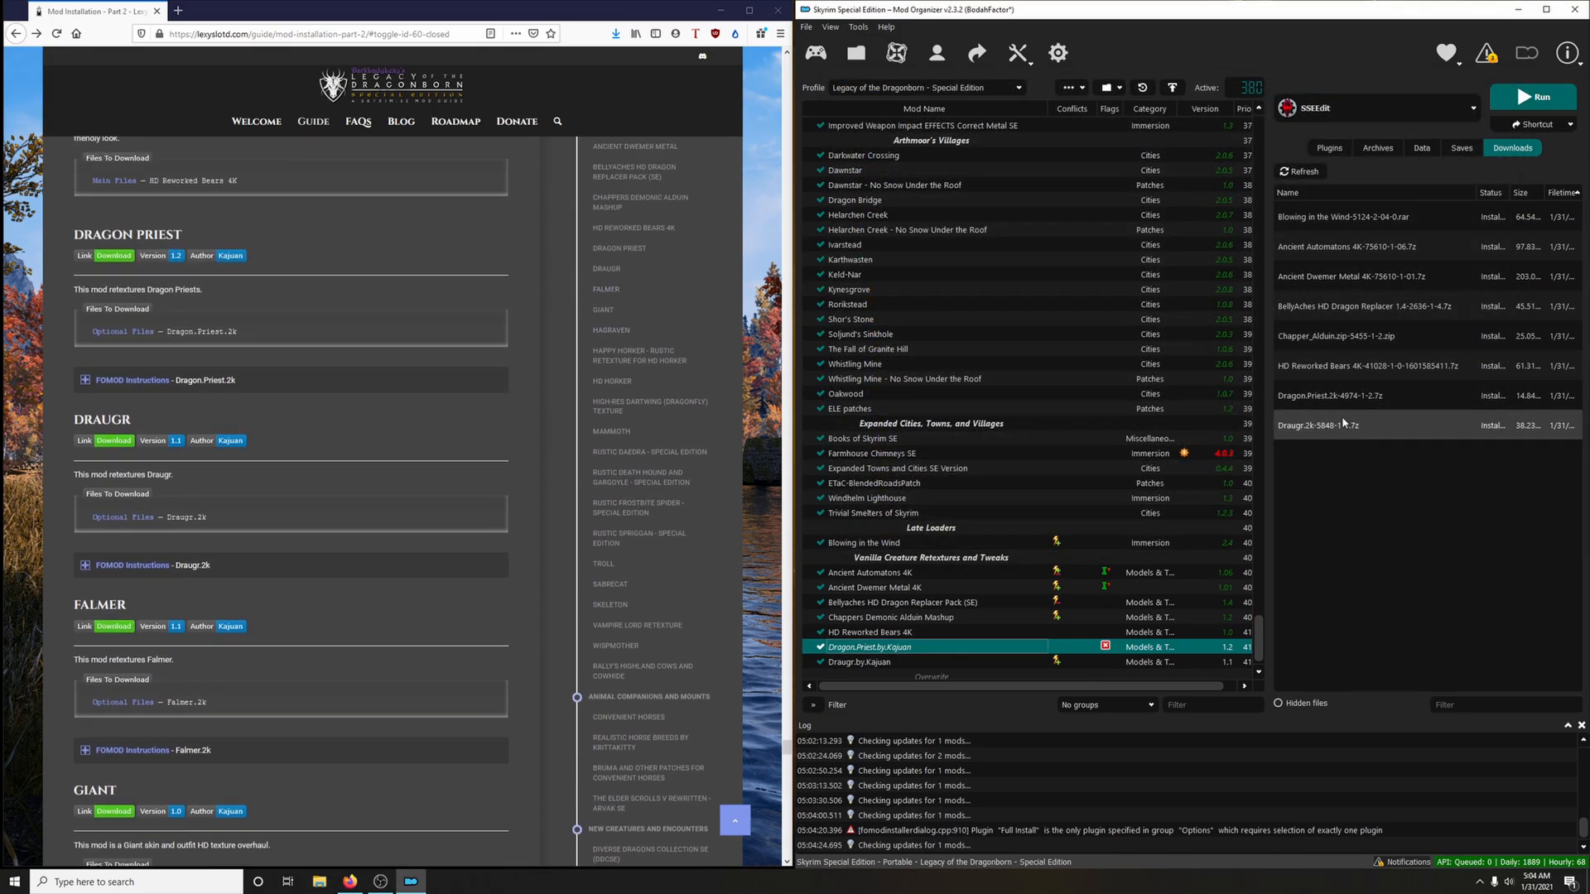
double_click(1325, 396)
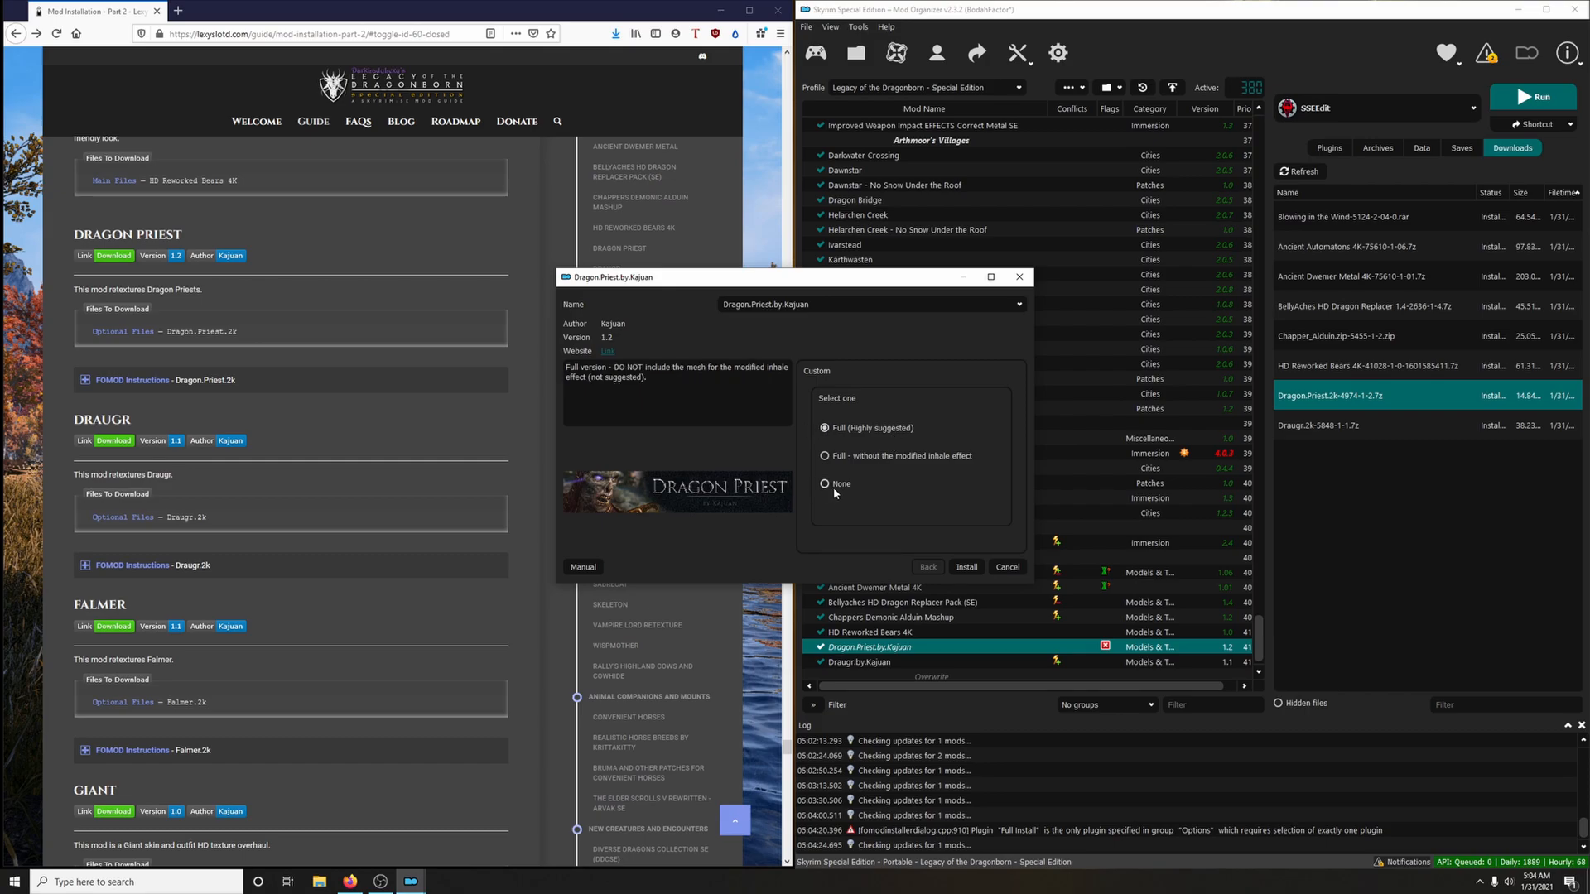
left_click(966, 566)
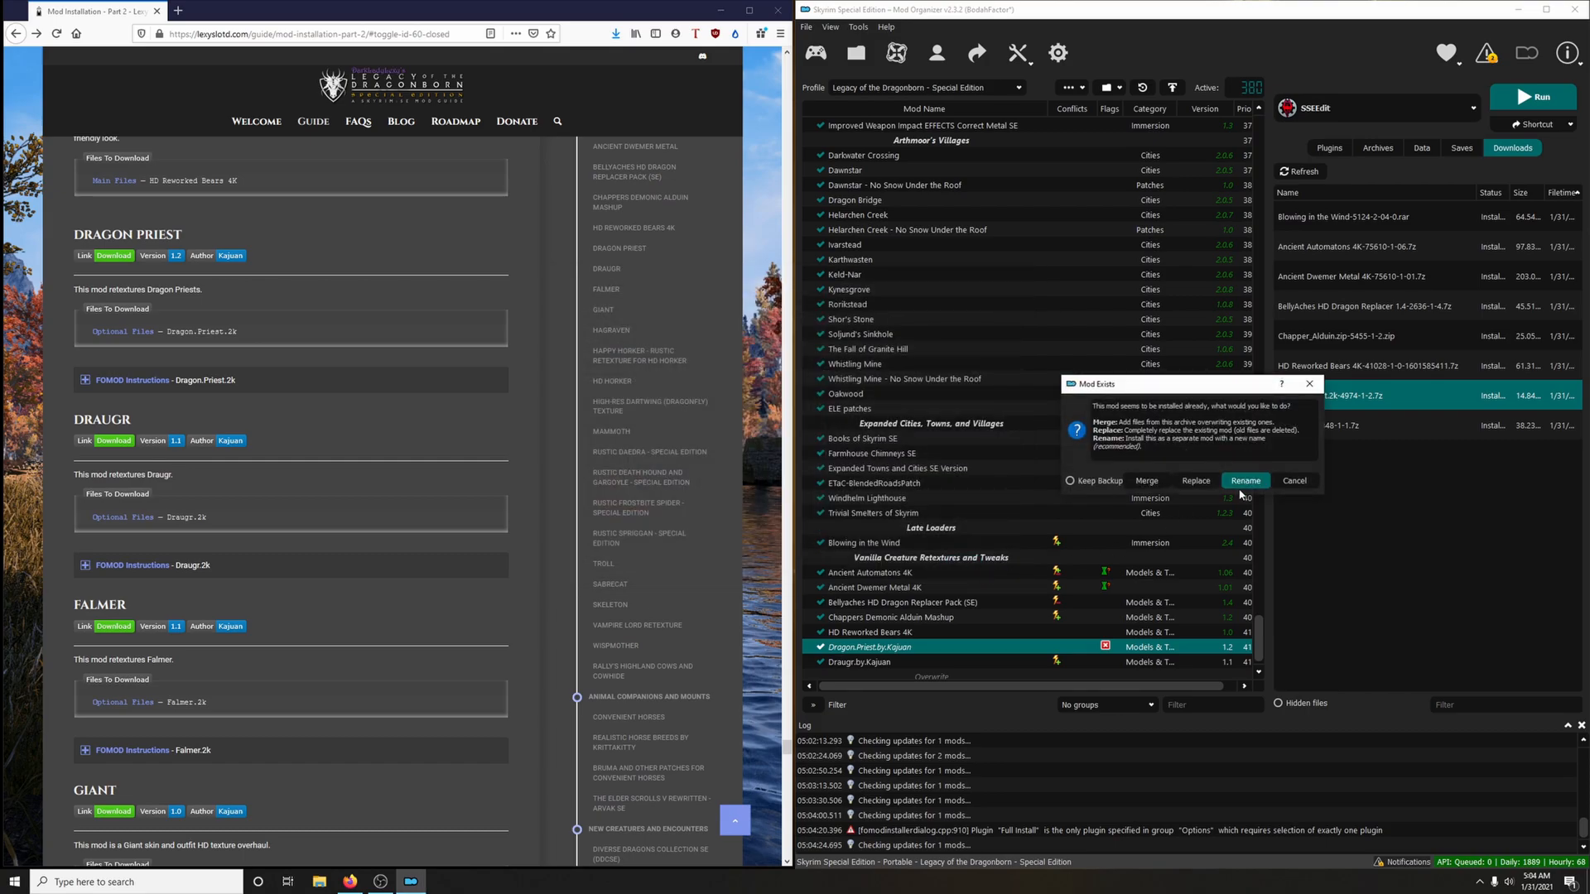
left_click(1207, 482)
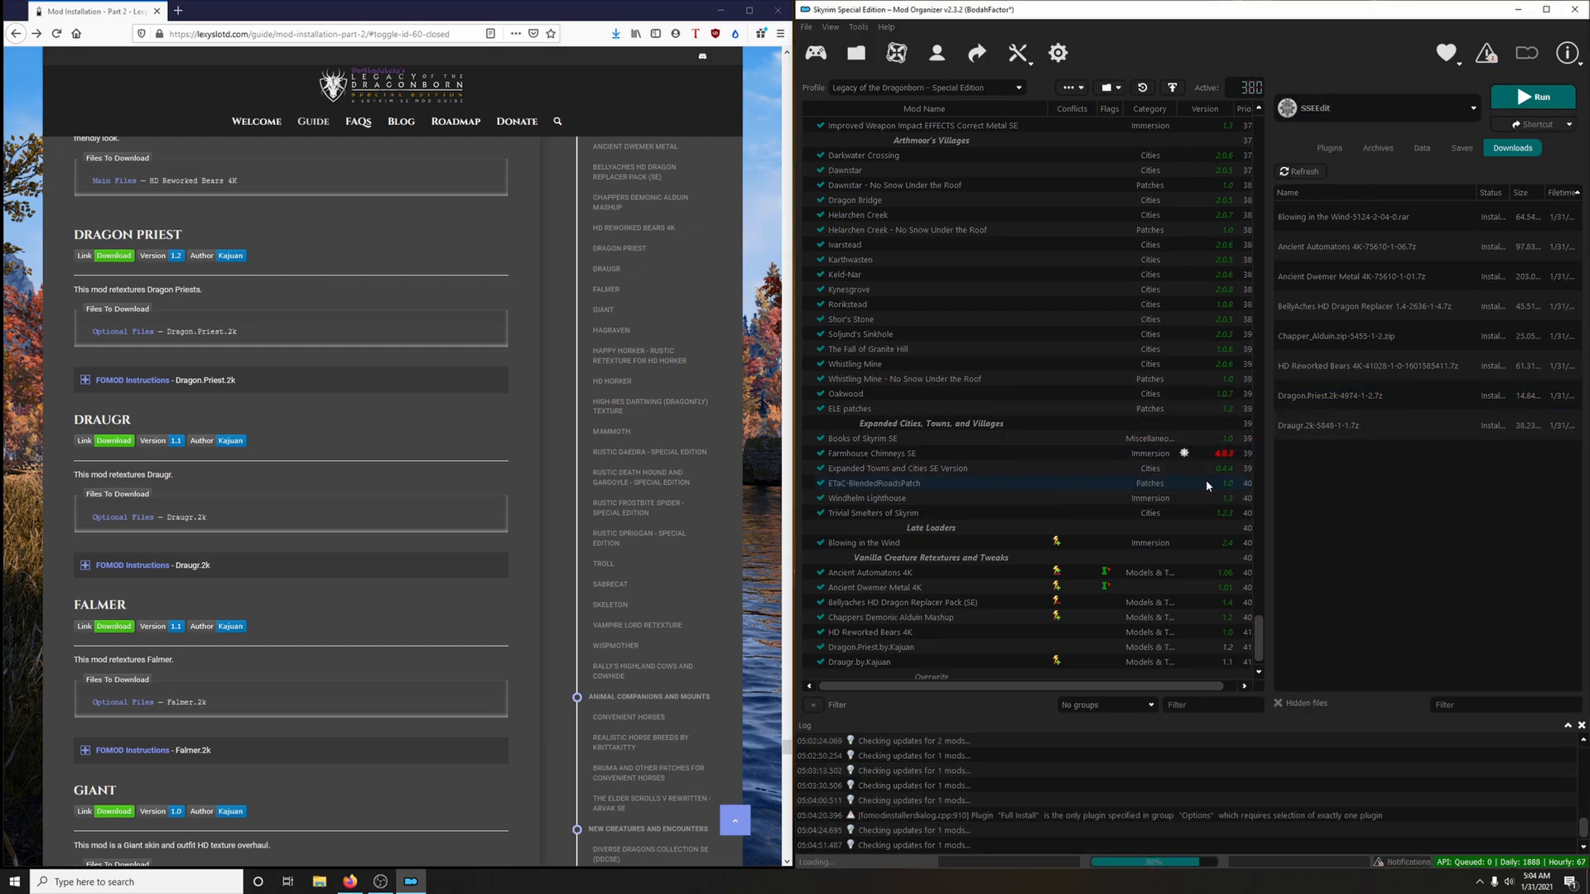
left_click(896, 648)
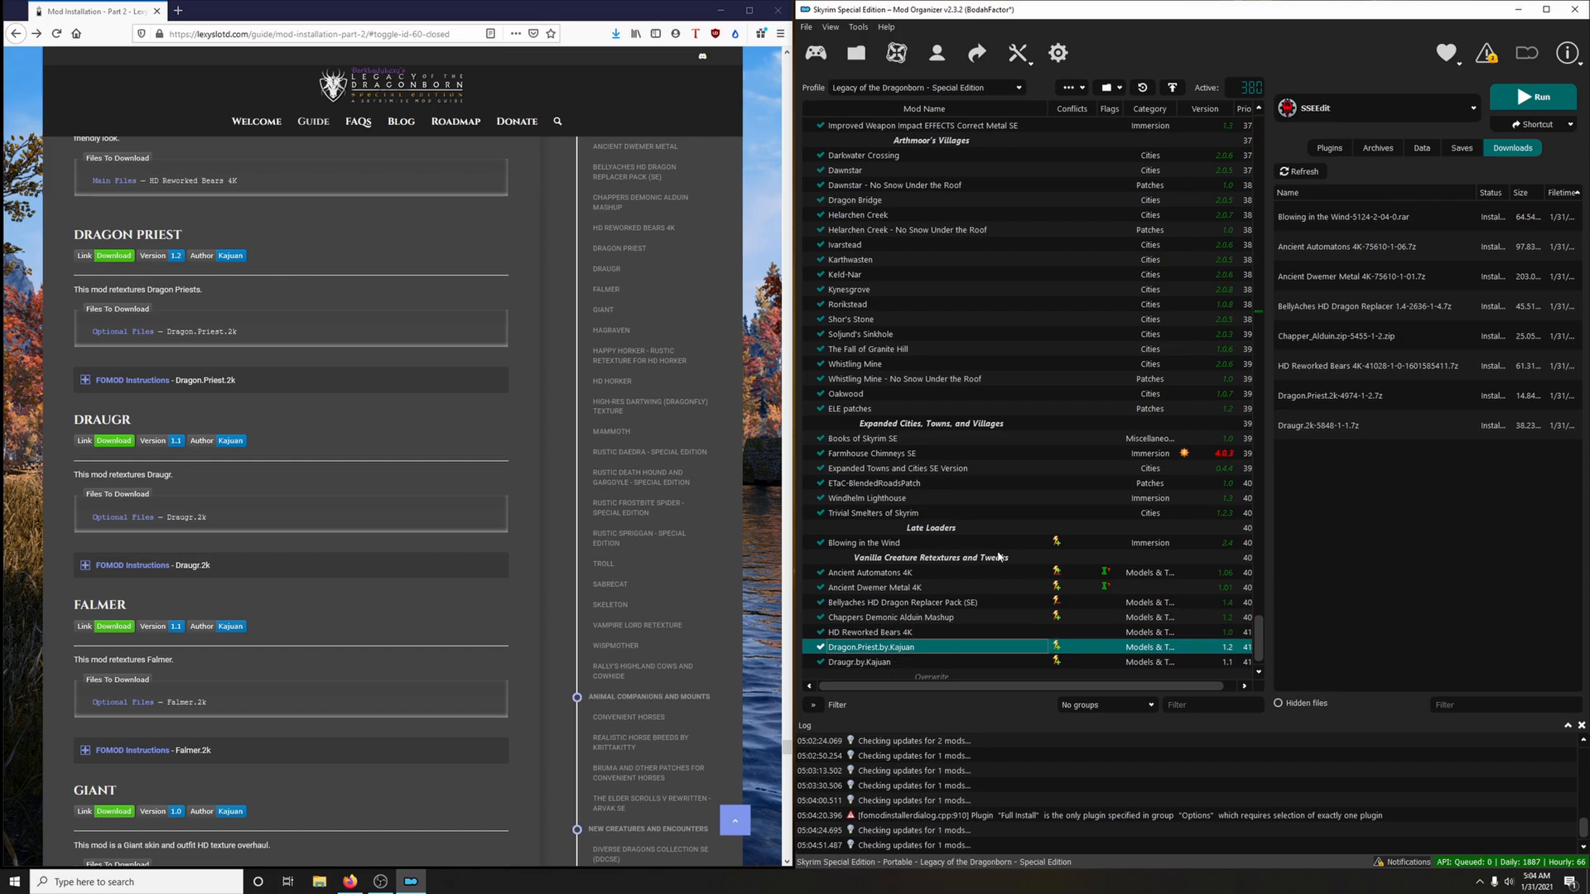
Delete all installed downloads from the downloads list and select the Draugr mod in the mod list
scroll(993, 580, "down", 1)
right_click(1308, 406)
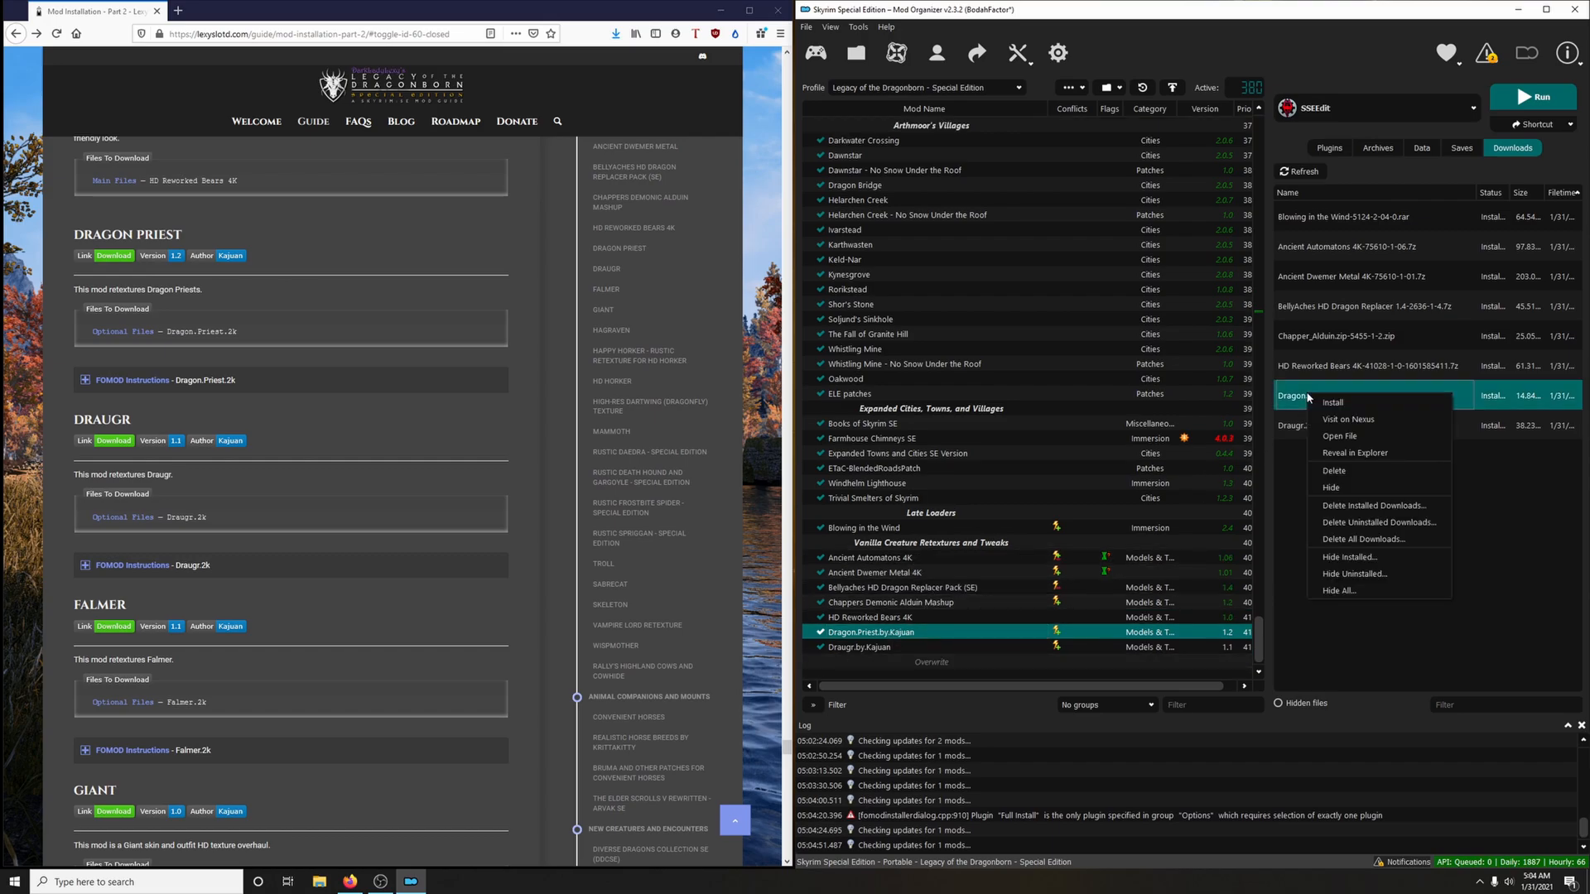
left_click(1335, 506)
left_click(891, 457)
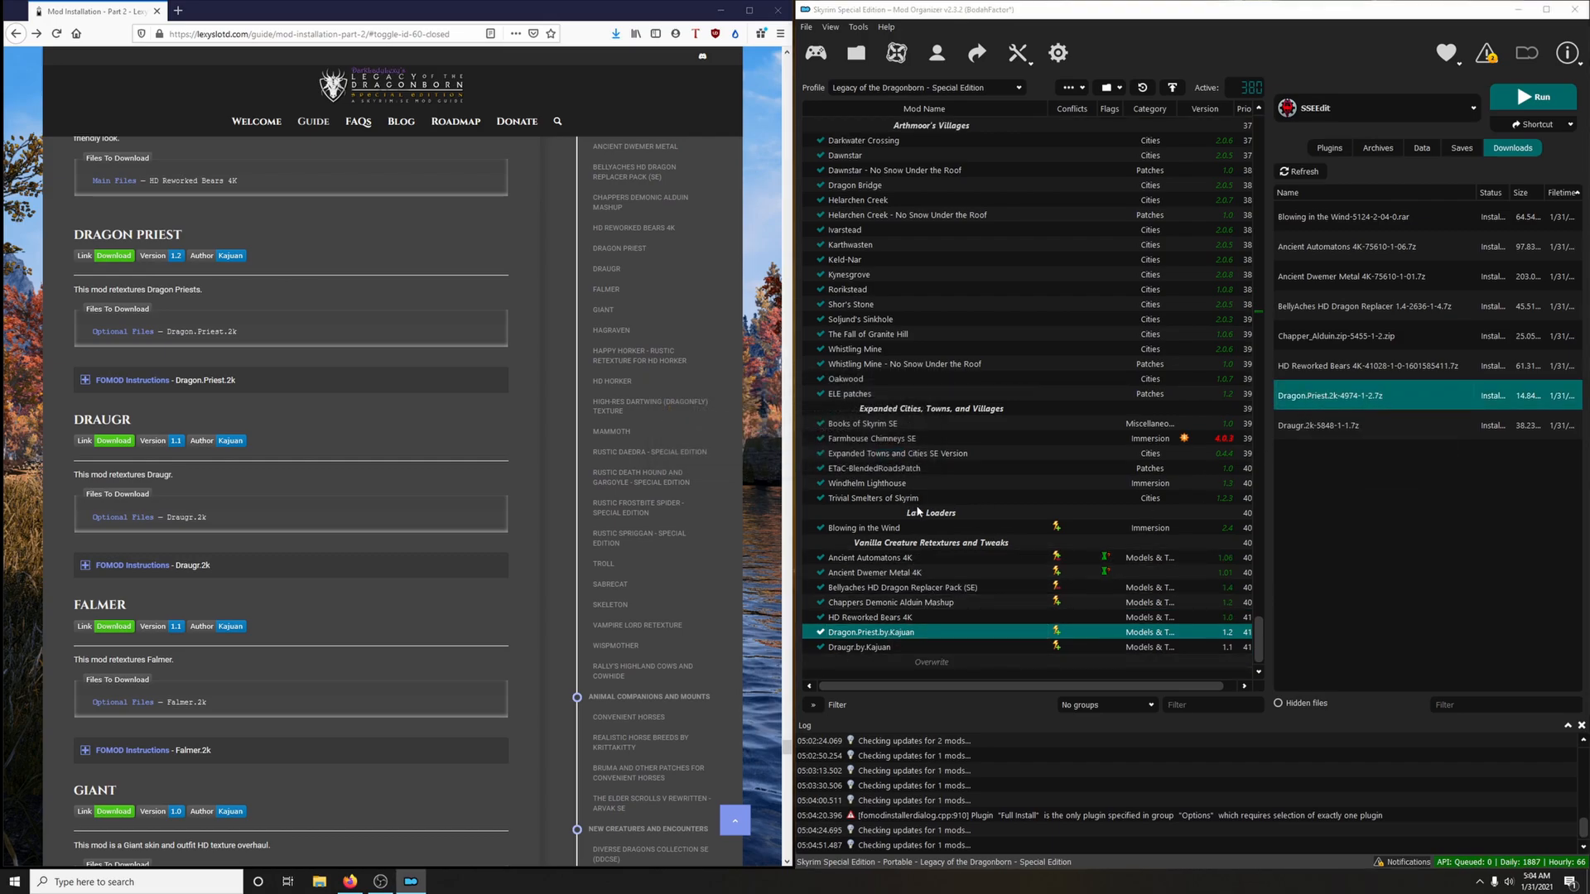
left_click(852, 648)
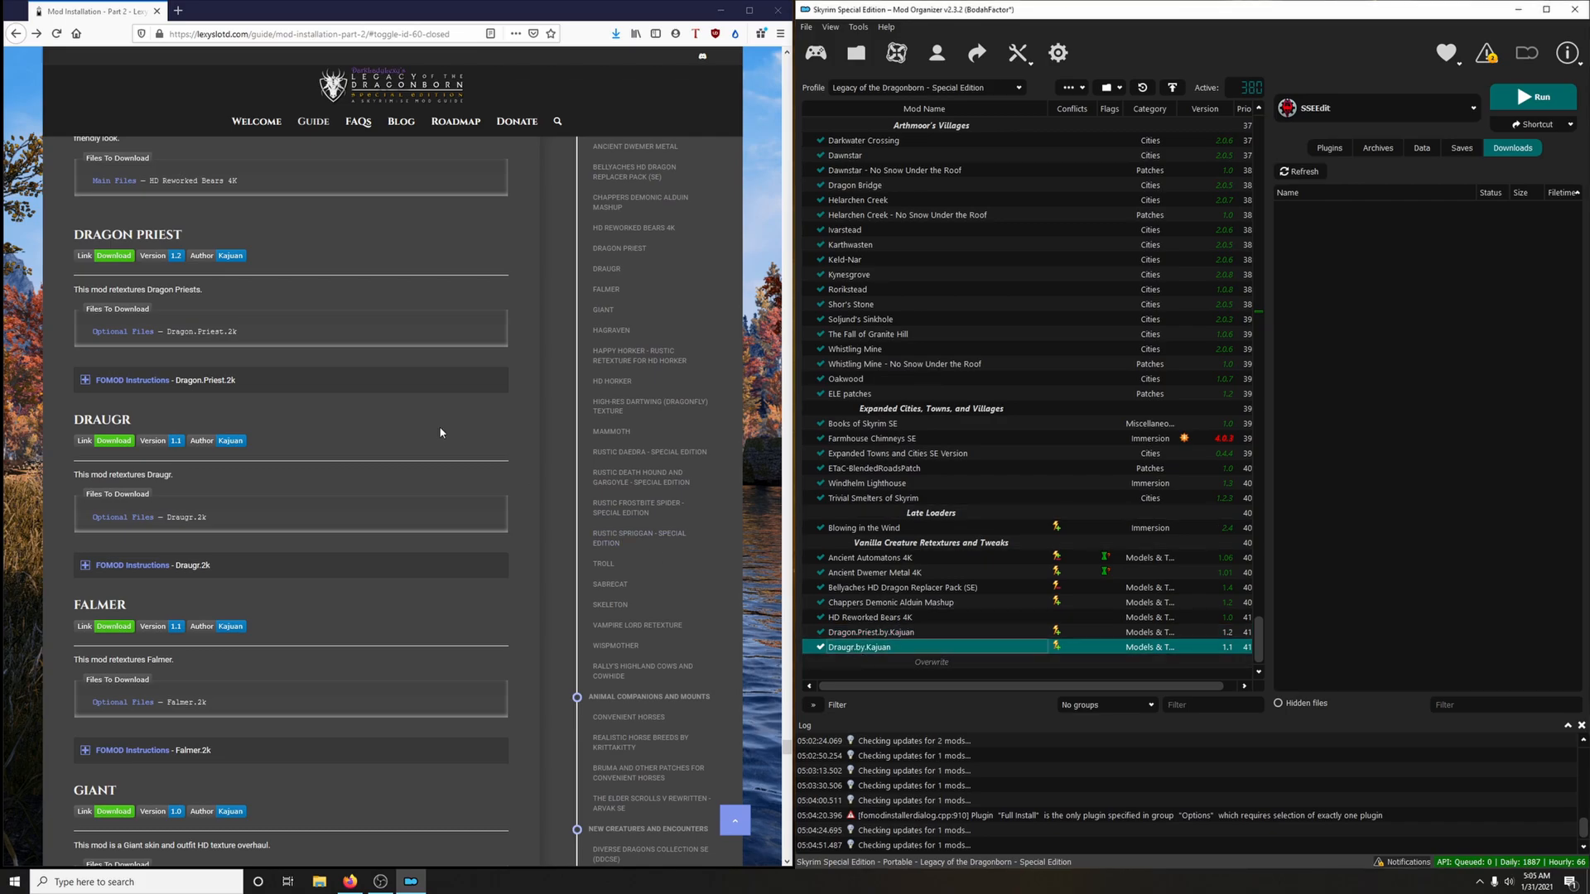
Download the Falmer.2k optional file to the mod manager via the guide's Falmer link
scroll(414, 426, "down", 3)
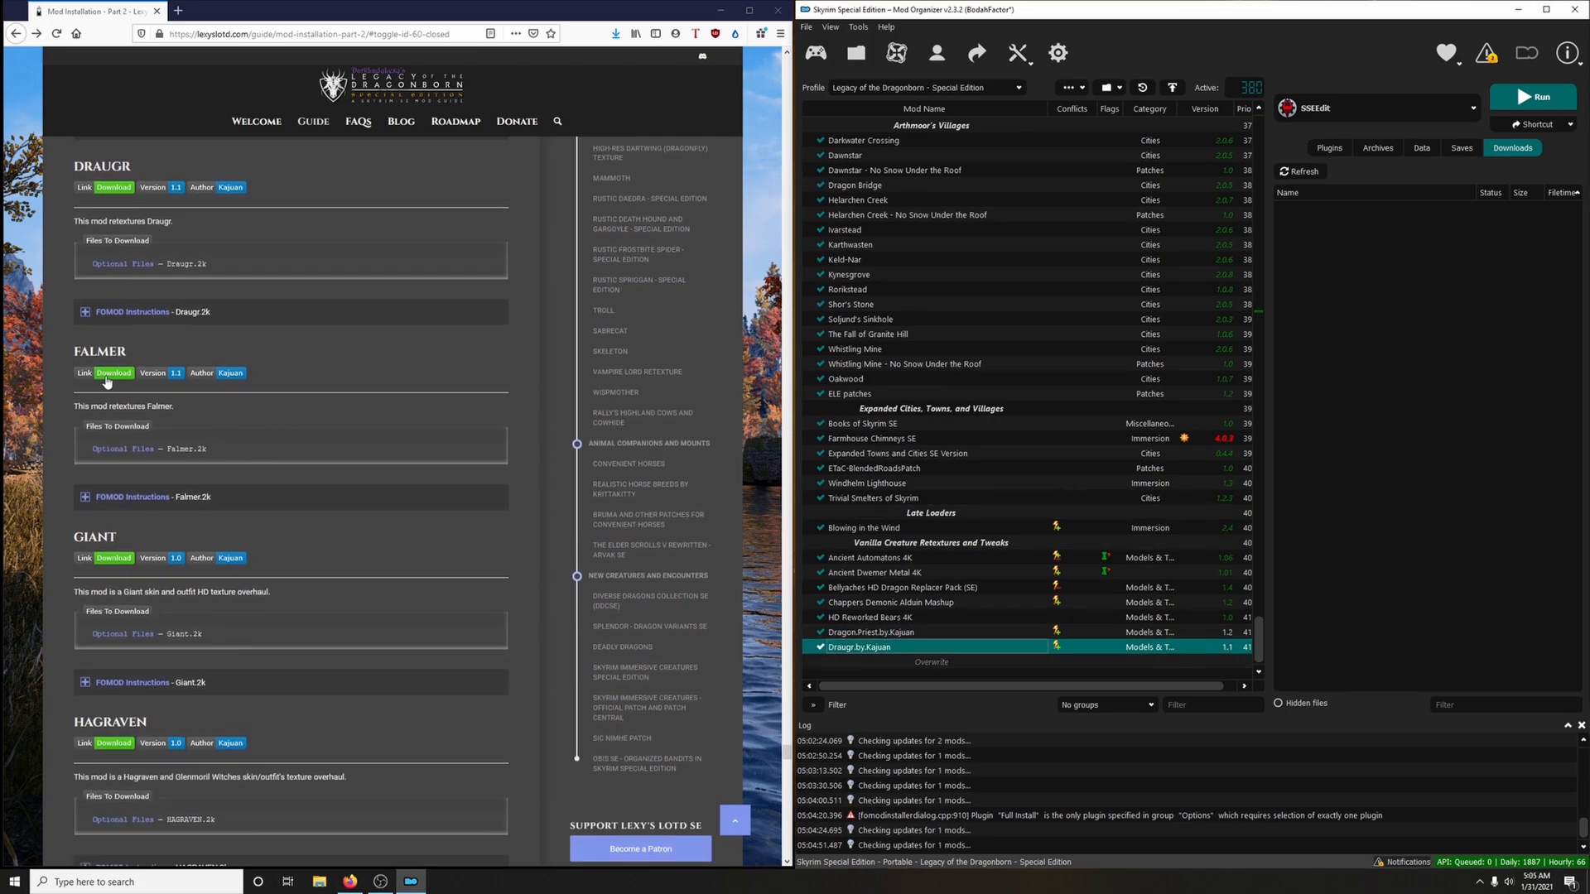
left_click(106, 377)
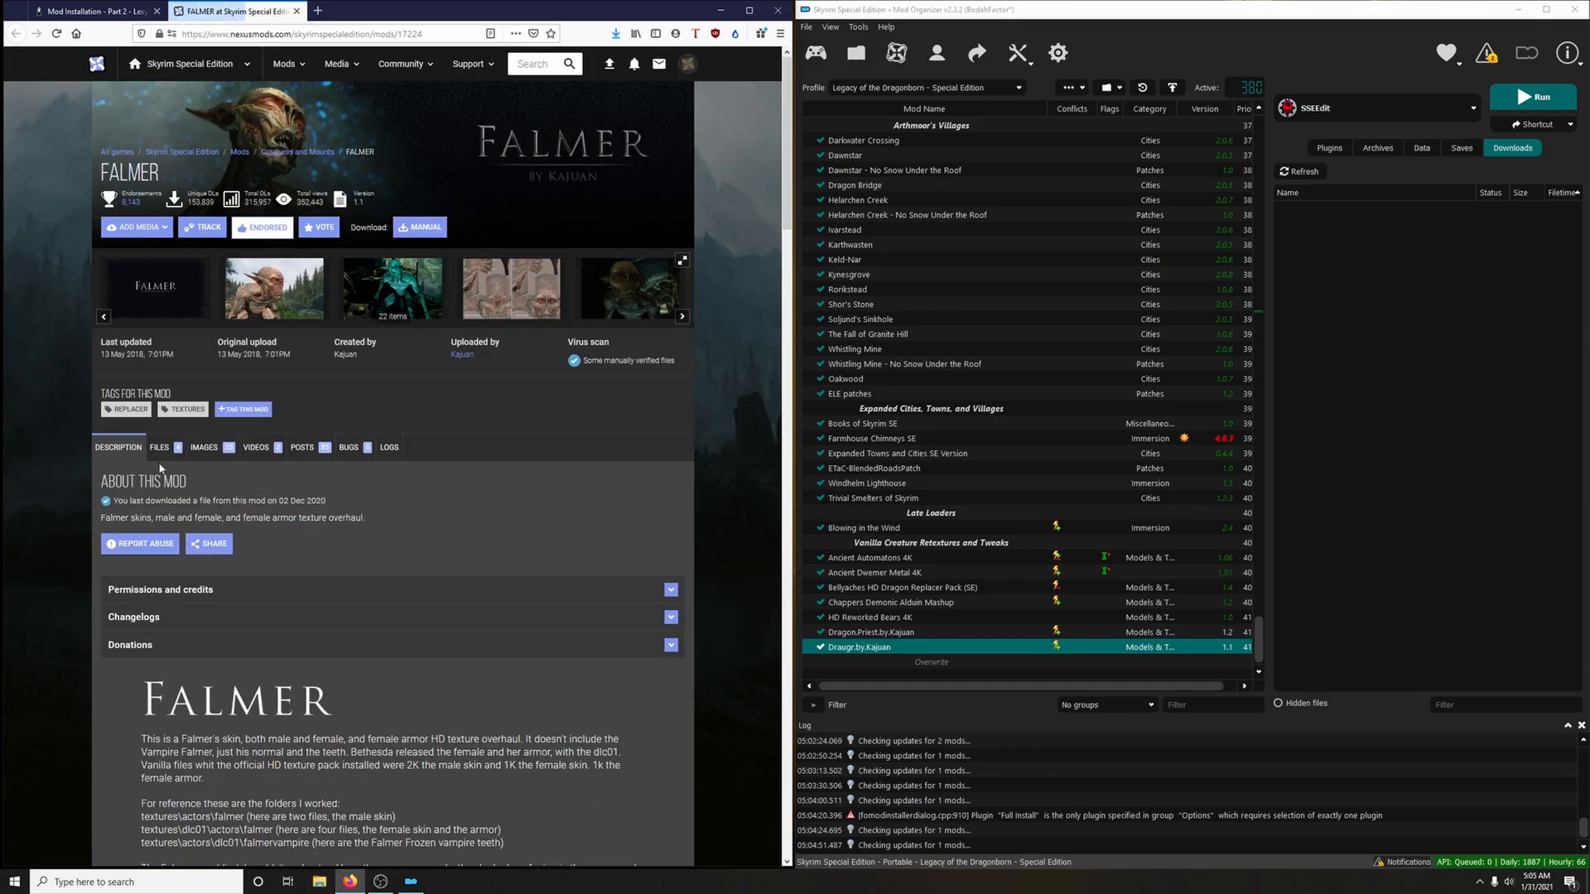
left_click(159, 448)
scroll(372, 563, "down", 6)
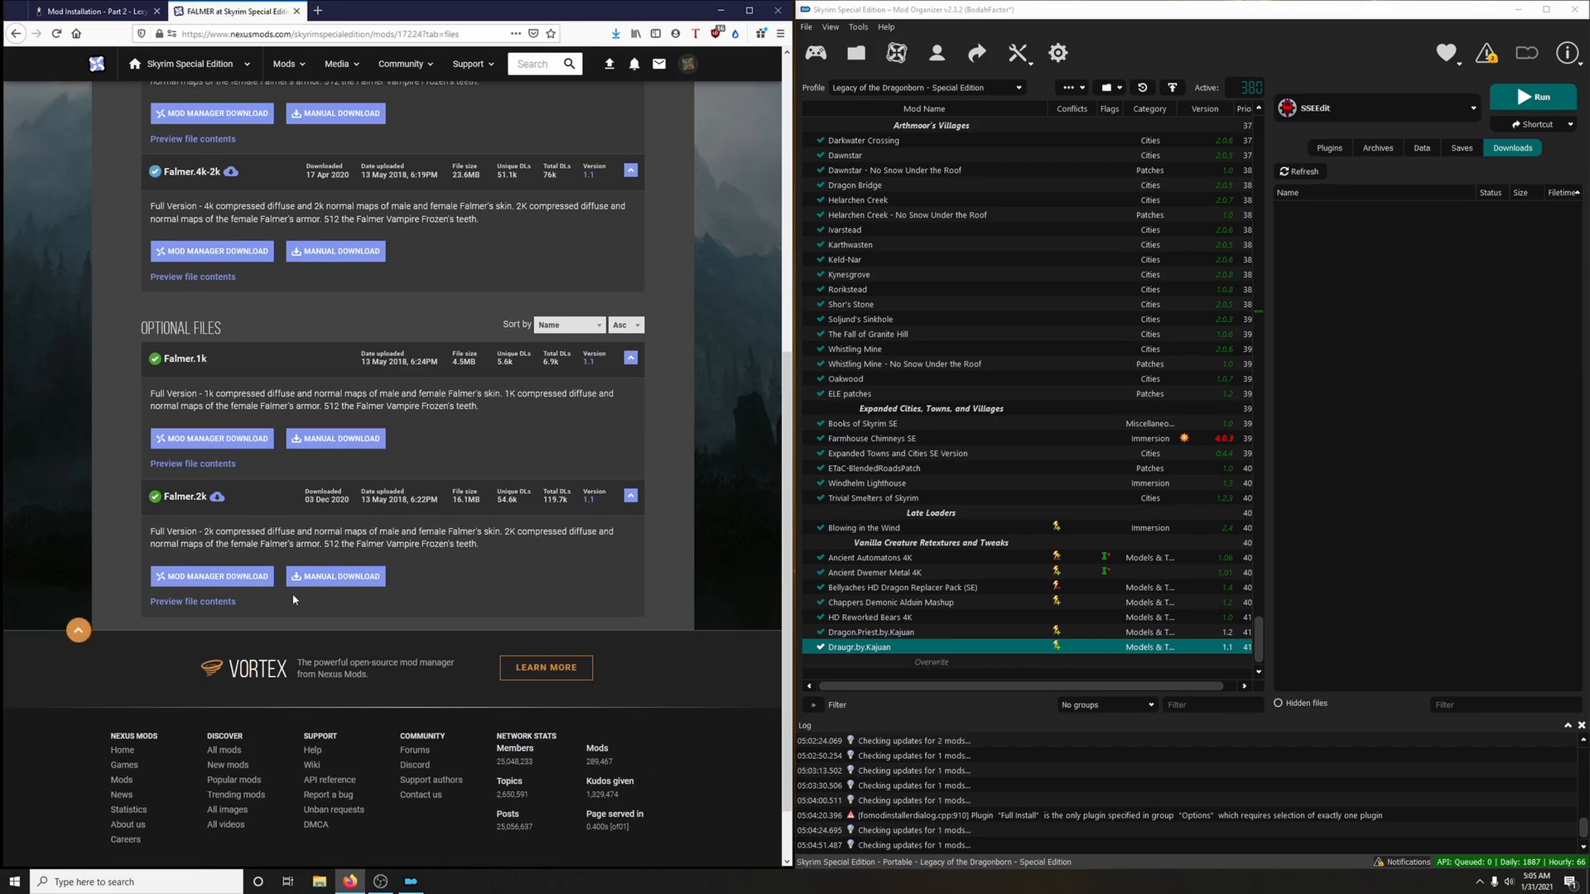
left_click(254, 578)
left_click(692, 388)
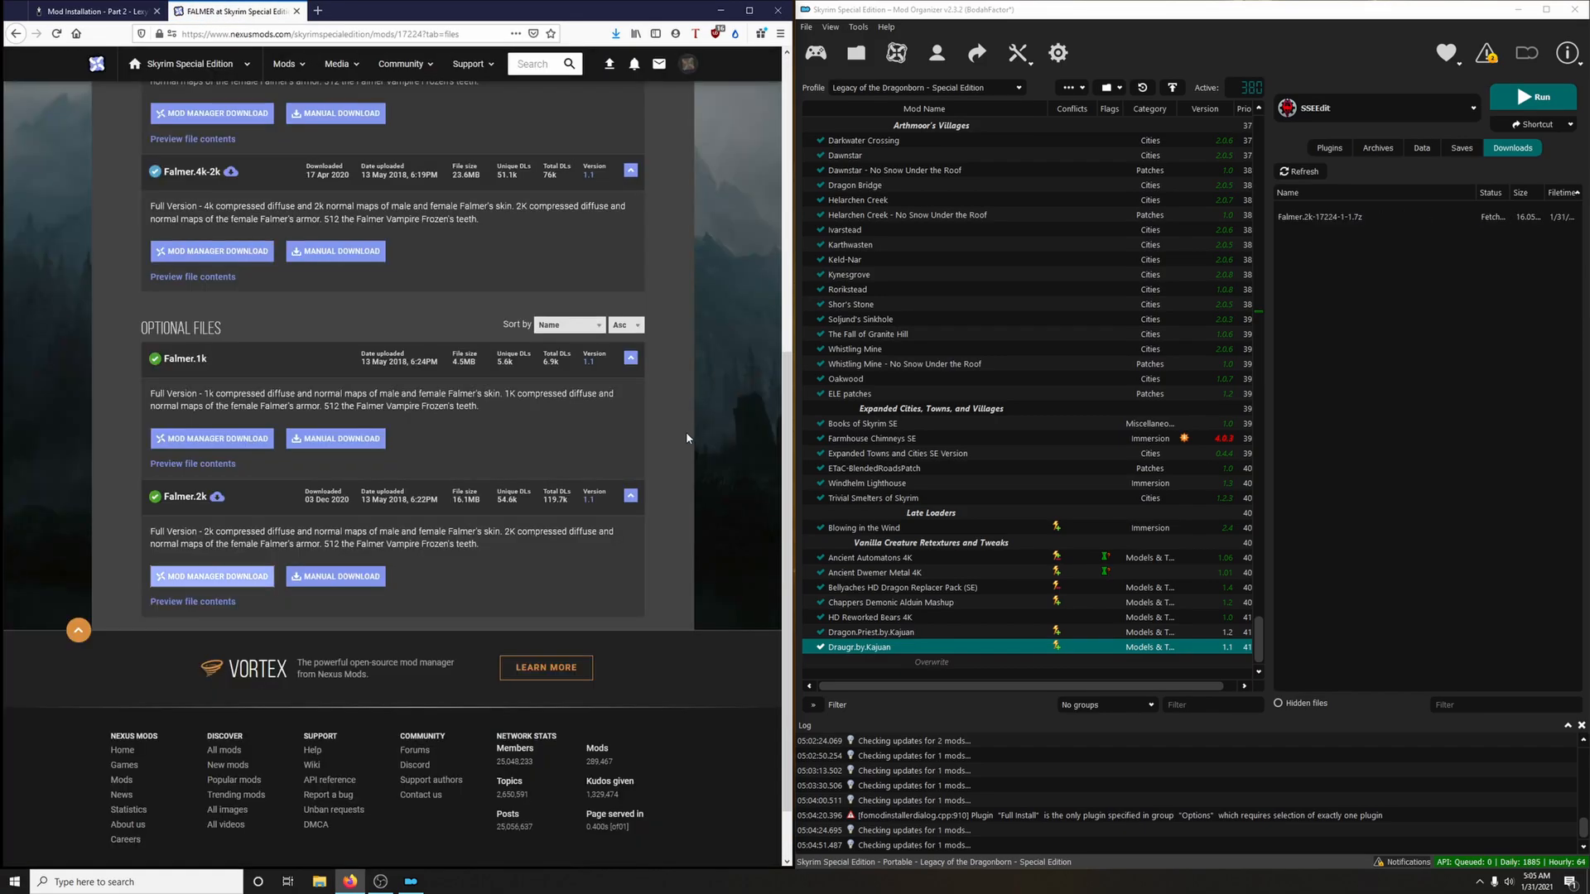
View a Falmer screenshot from the mod page's image gallery and close the mod page
scroll(689, 436, "up", 6)
left_click(284, 298)
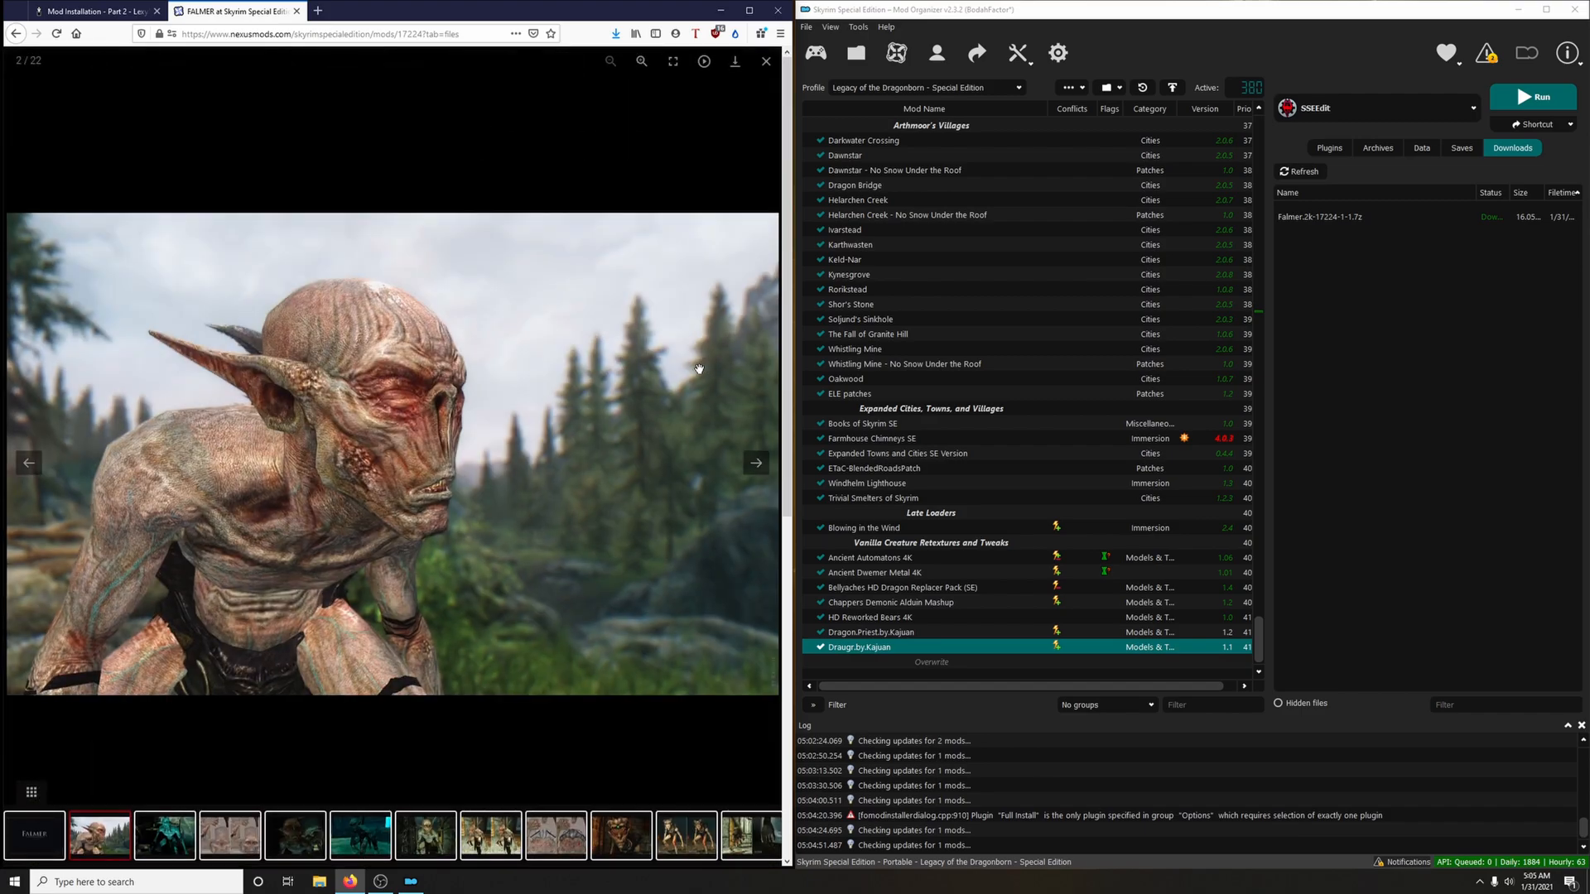
left_click(294, 12)
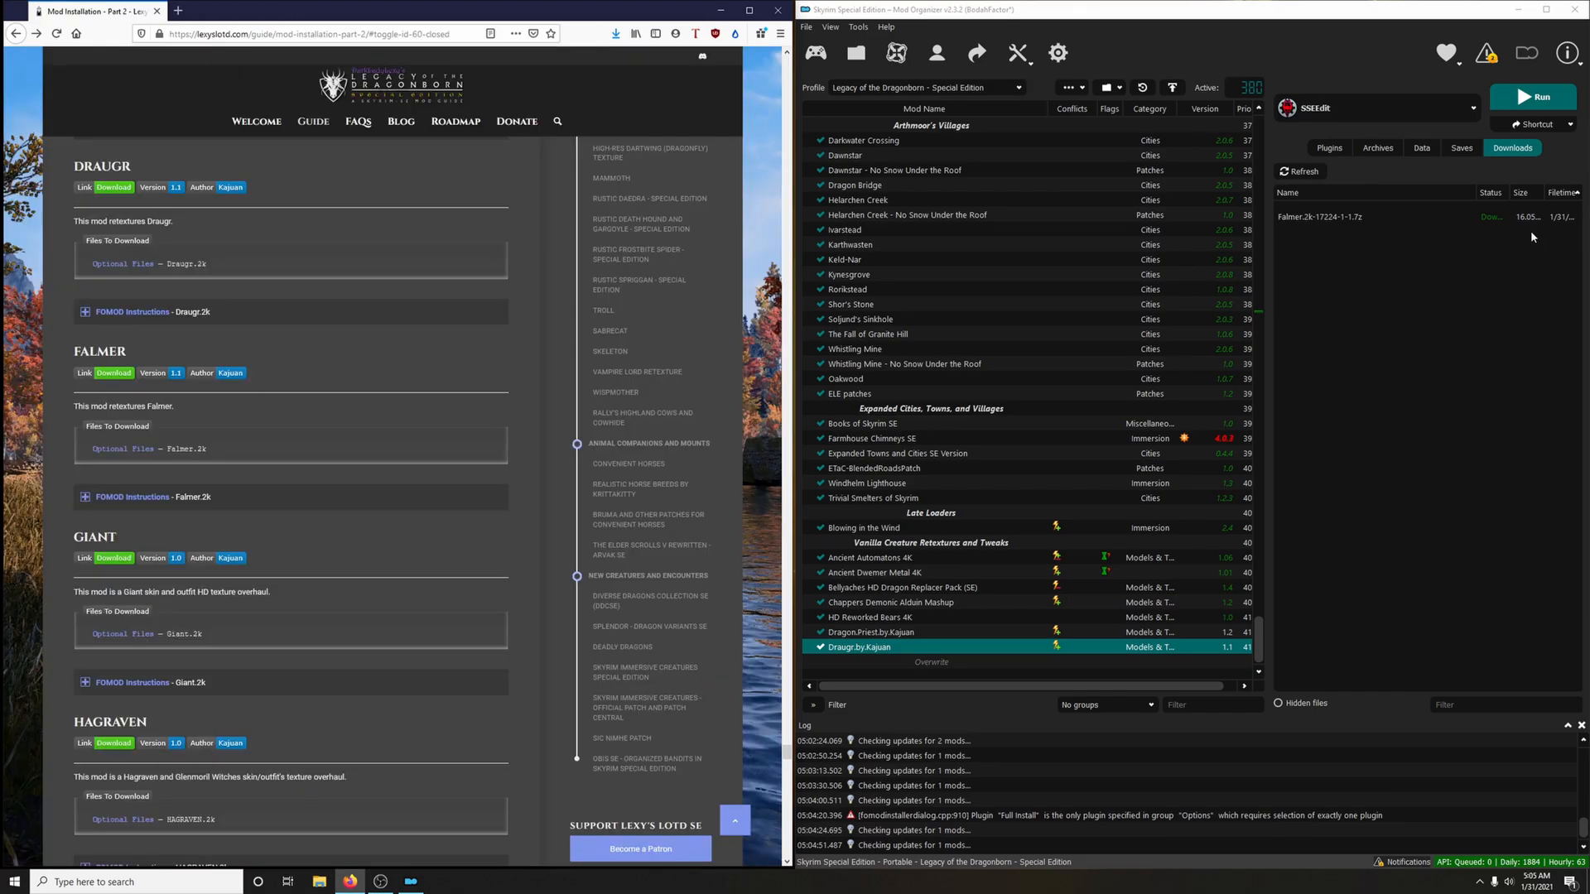
Install the Falmer.2k archive with the Default option, check it against the guide's FOMOD instructions, and enable the mod
double_click(1540, 217)
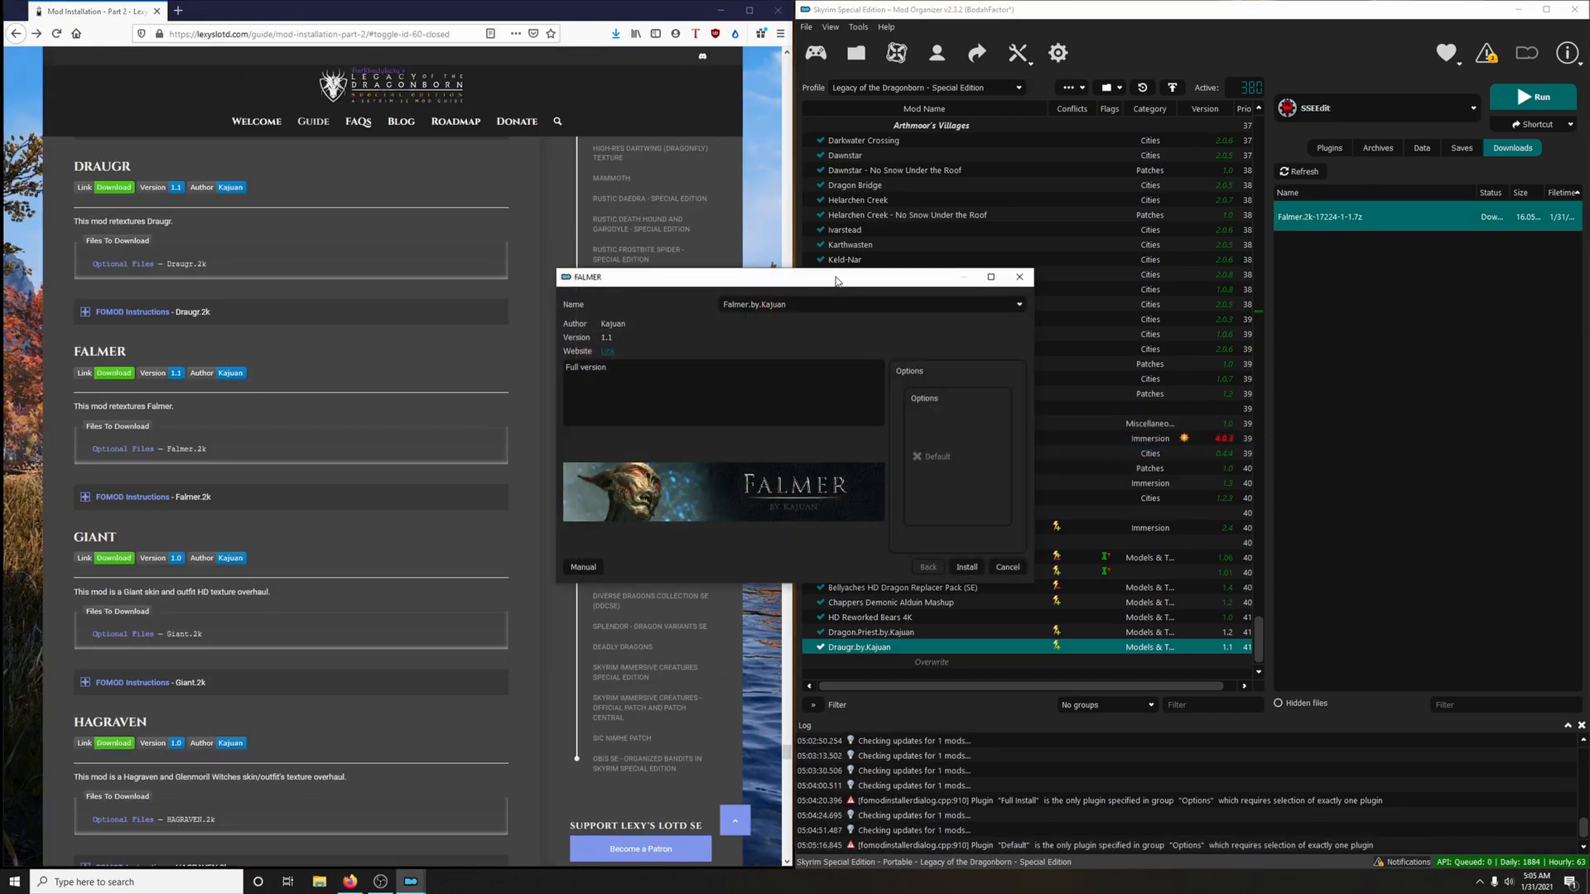
left_click_drag(836, 281, 1052, 264)
left_click(442, 497)
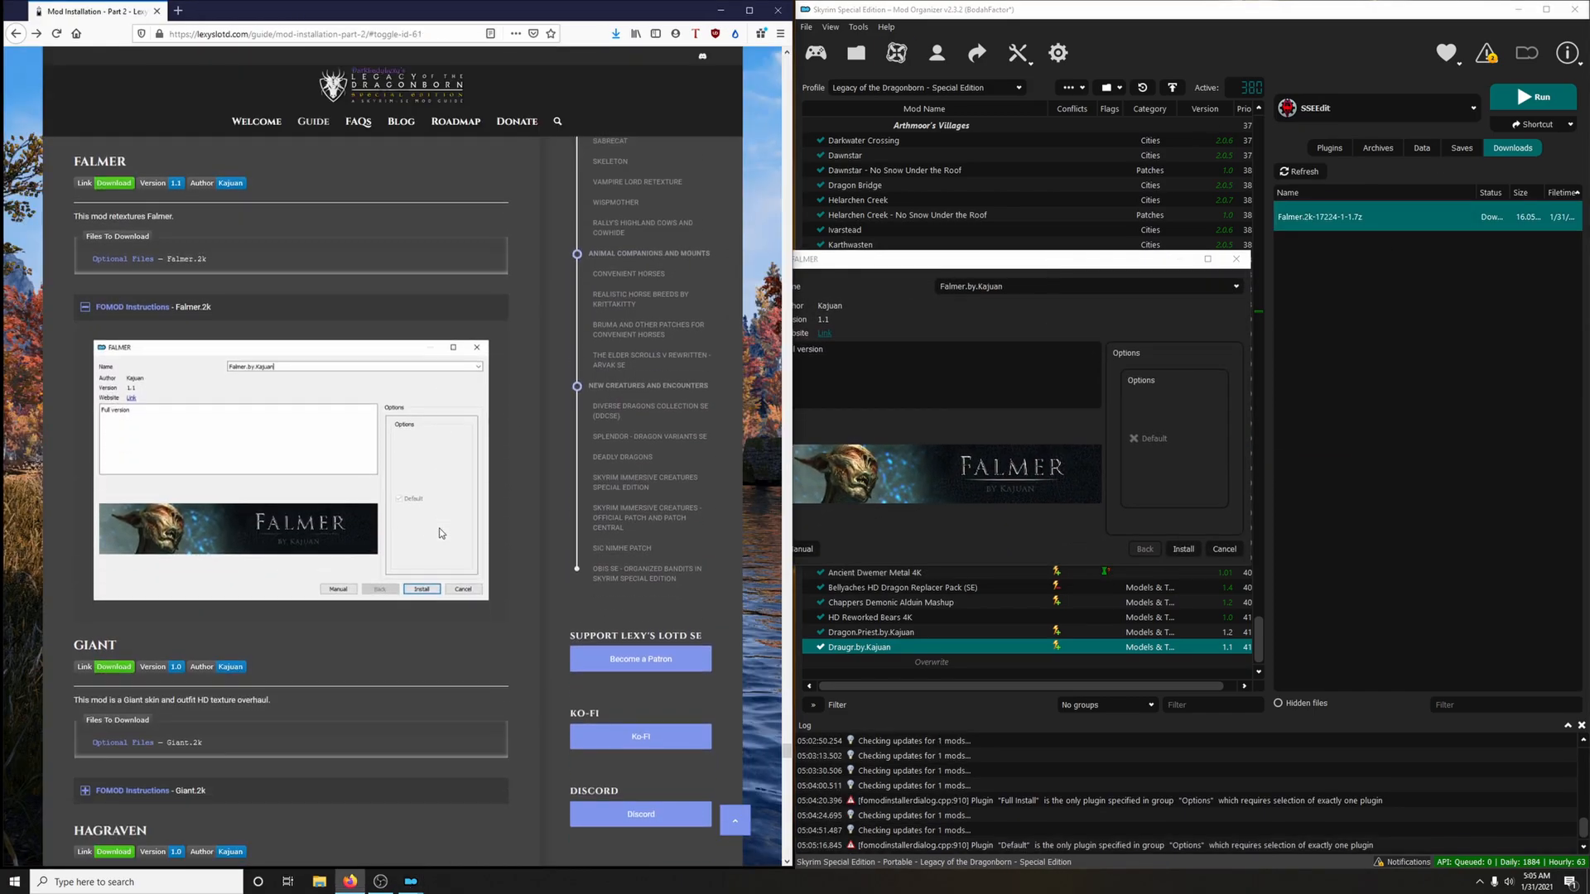
left_click(1195, 554)
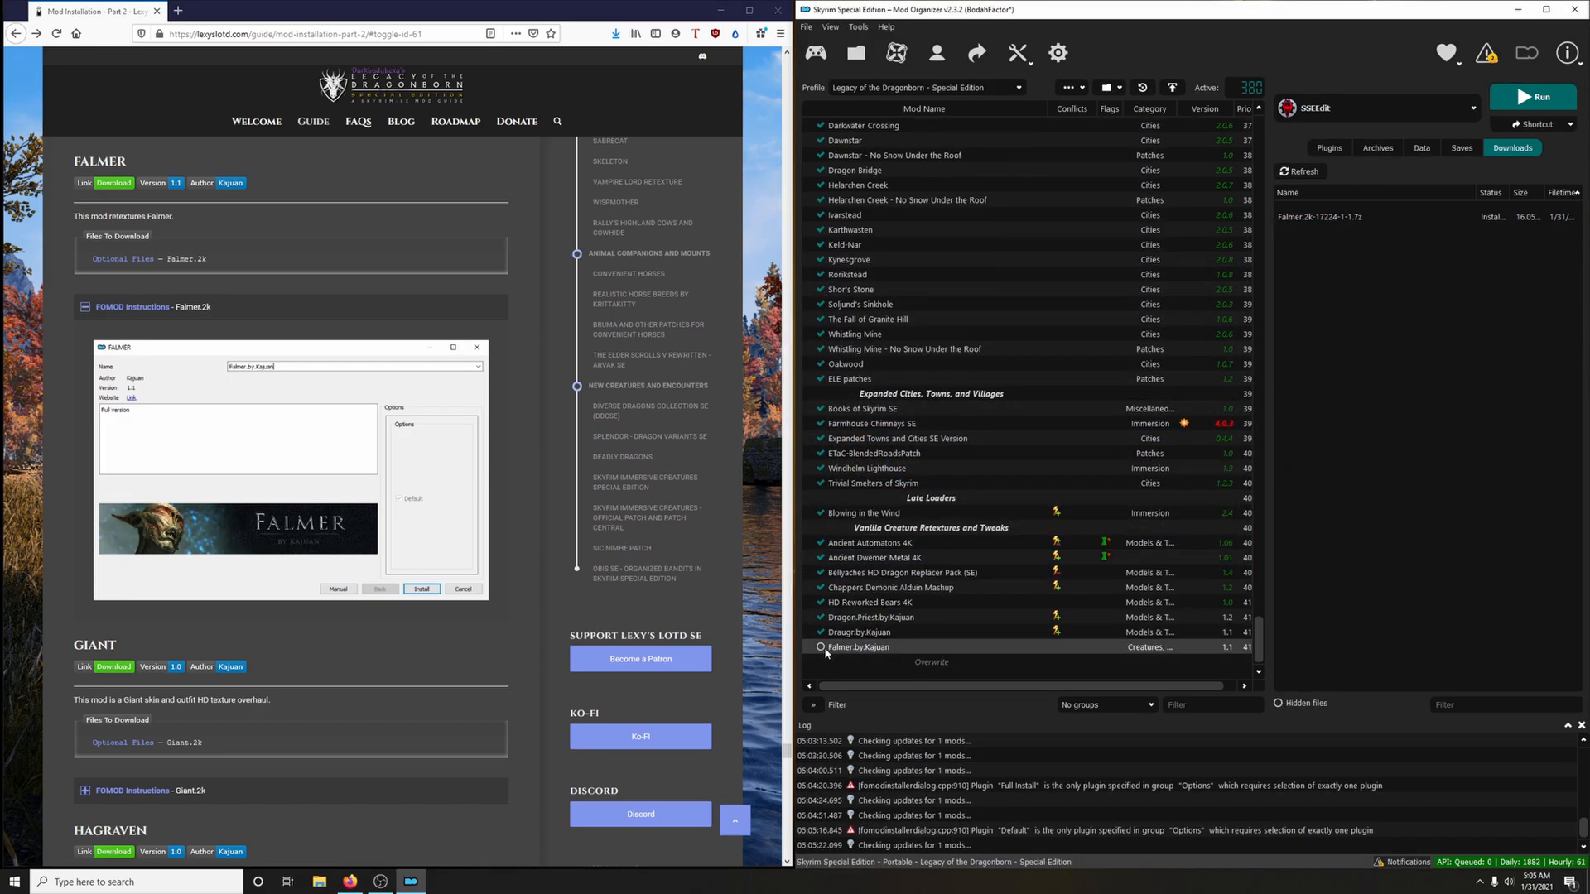
left_click(234, 306)
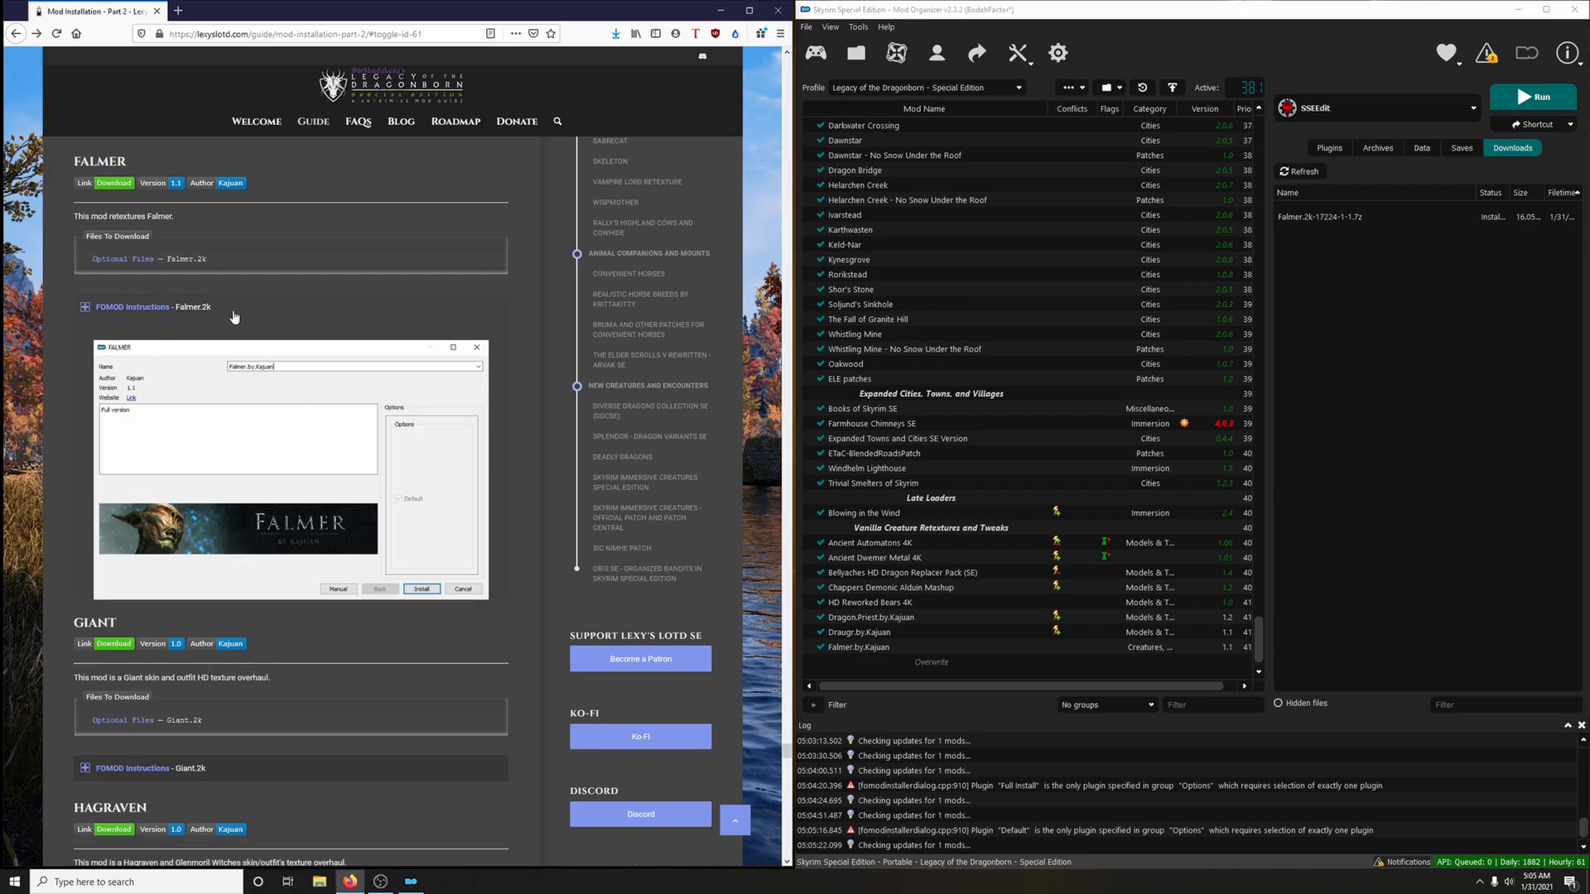
Download the Giant.2k optional file to the mod manager via the guide's Giant link, closing the mod page
scroll(348, 460, "down", 3)
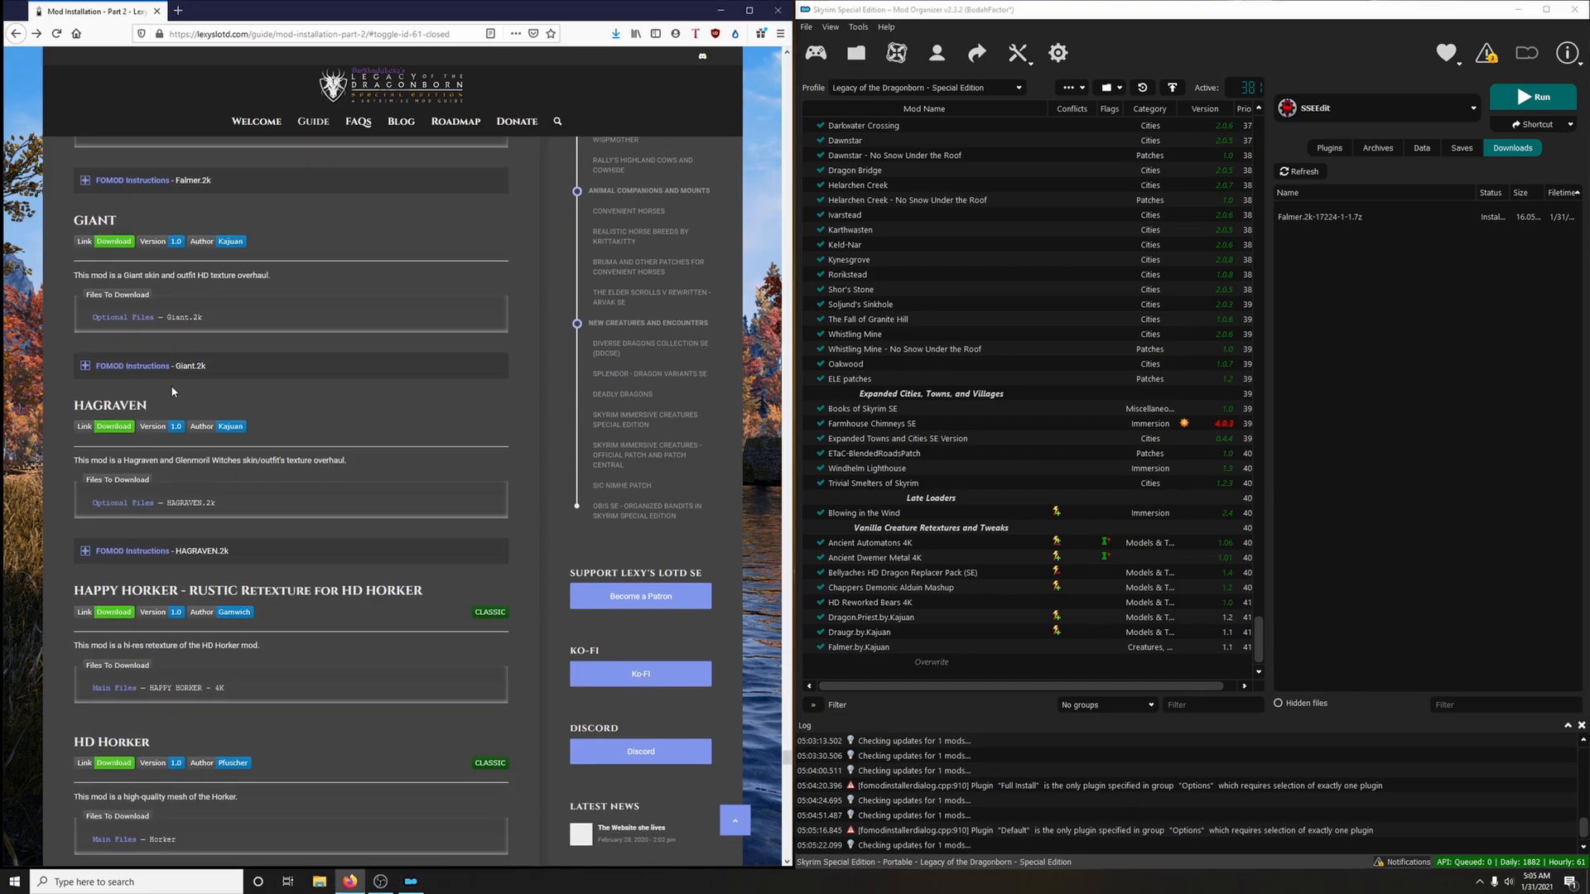
left_click(112, 242)
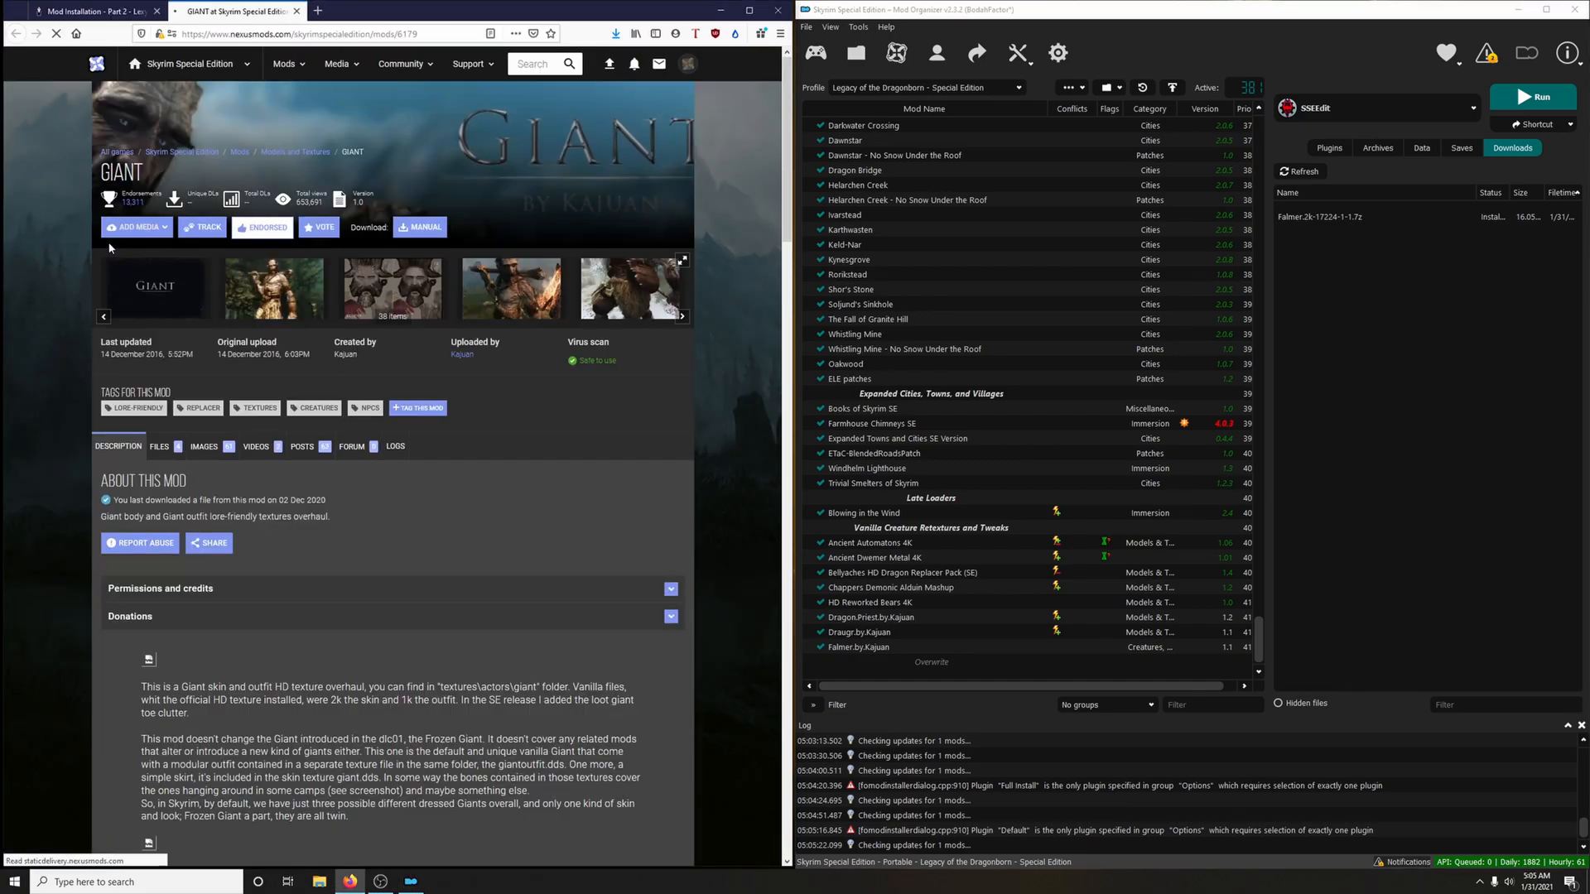
left_click(175, 448)
scroll(346, 422, "down", 4)
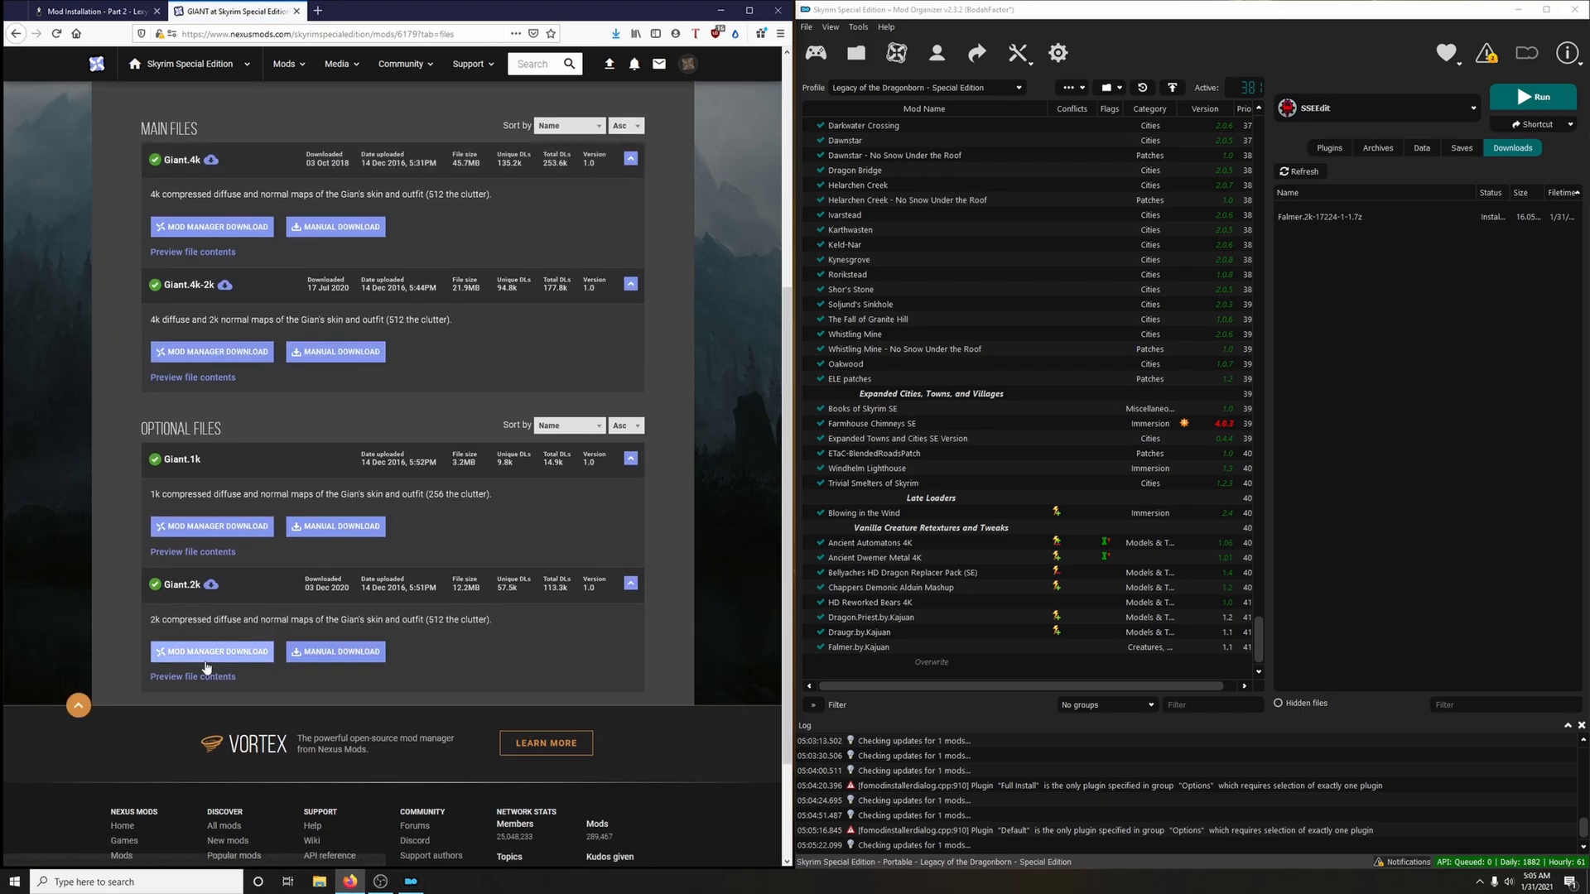
left_click(207, 658)
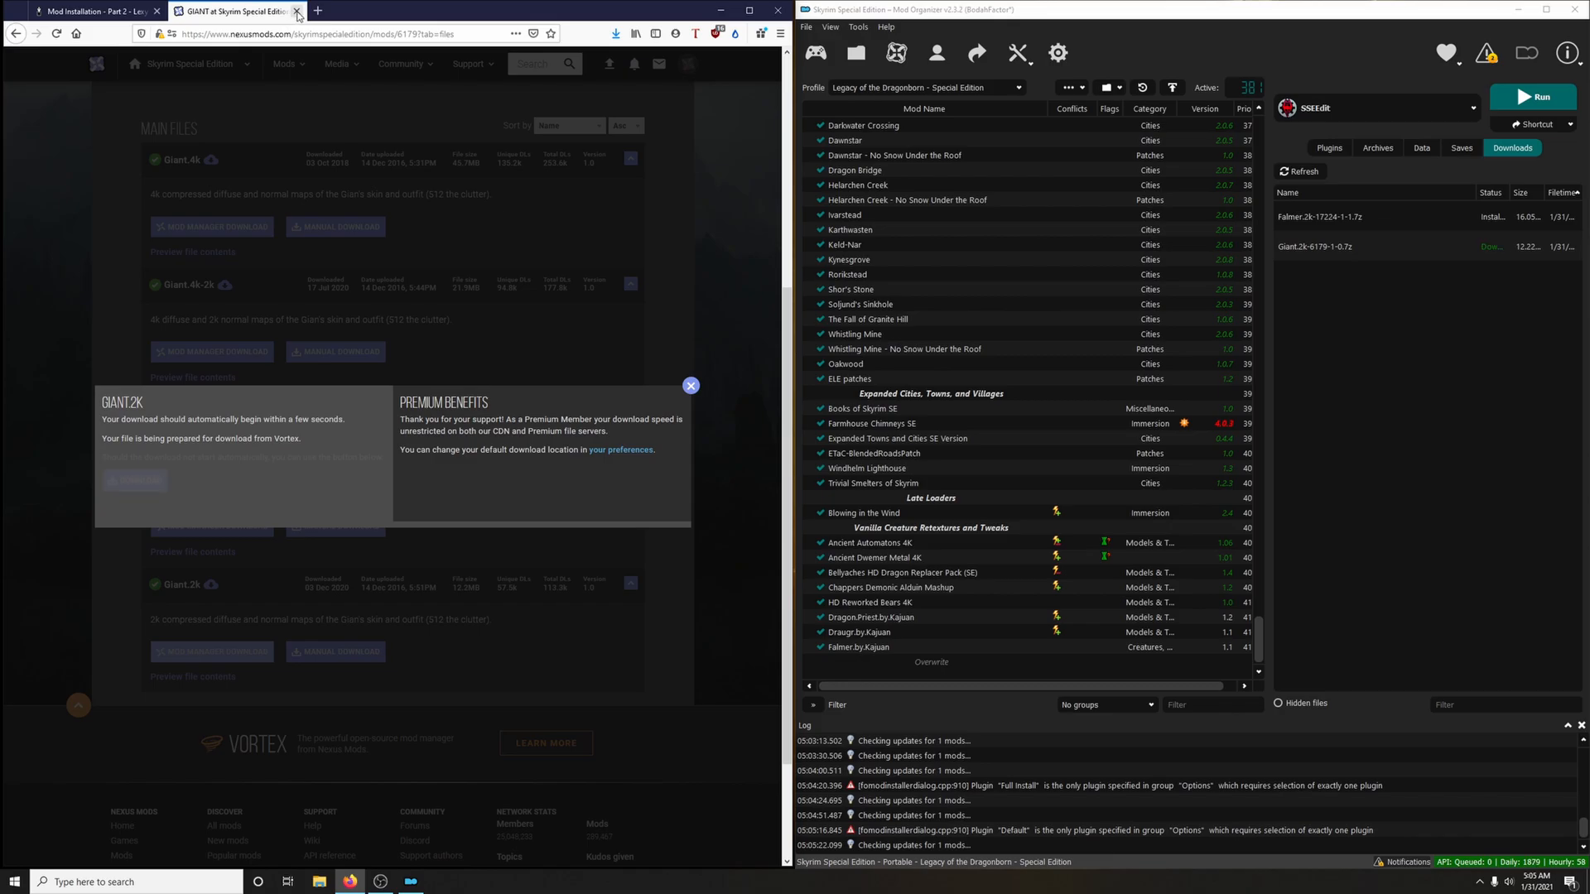
left_click(295, 11)
Check the guide's Giant.2k FOMOD instructions, install the Giant.2k archive with the Default option and enable the mod
left_click(183, 365)
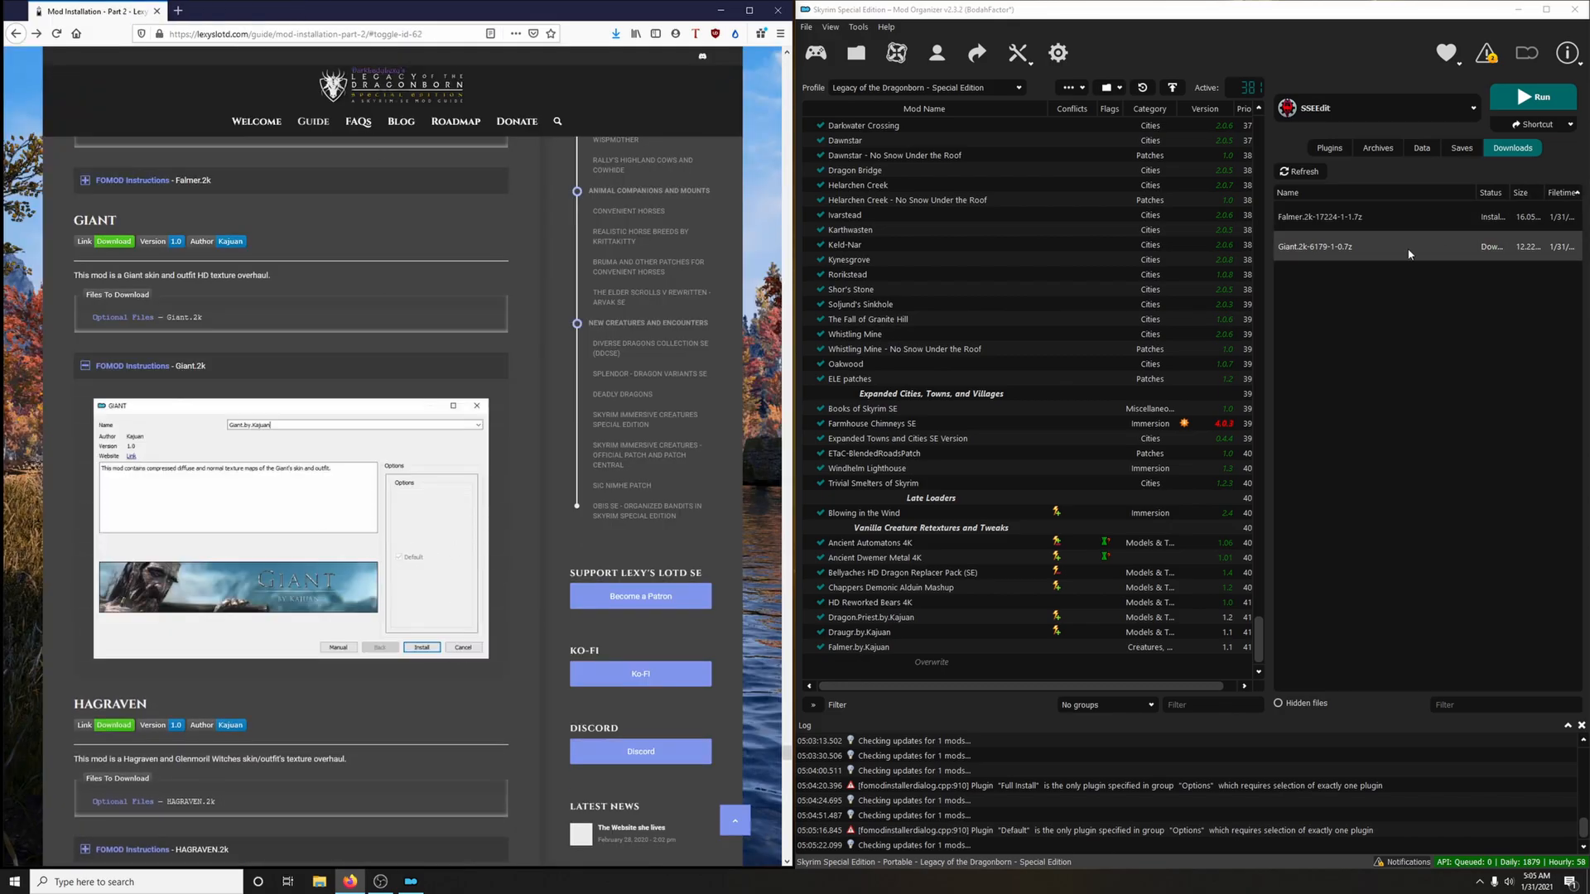
double_click(1342, 246)
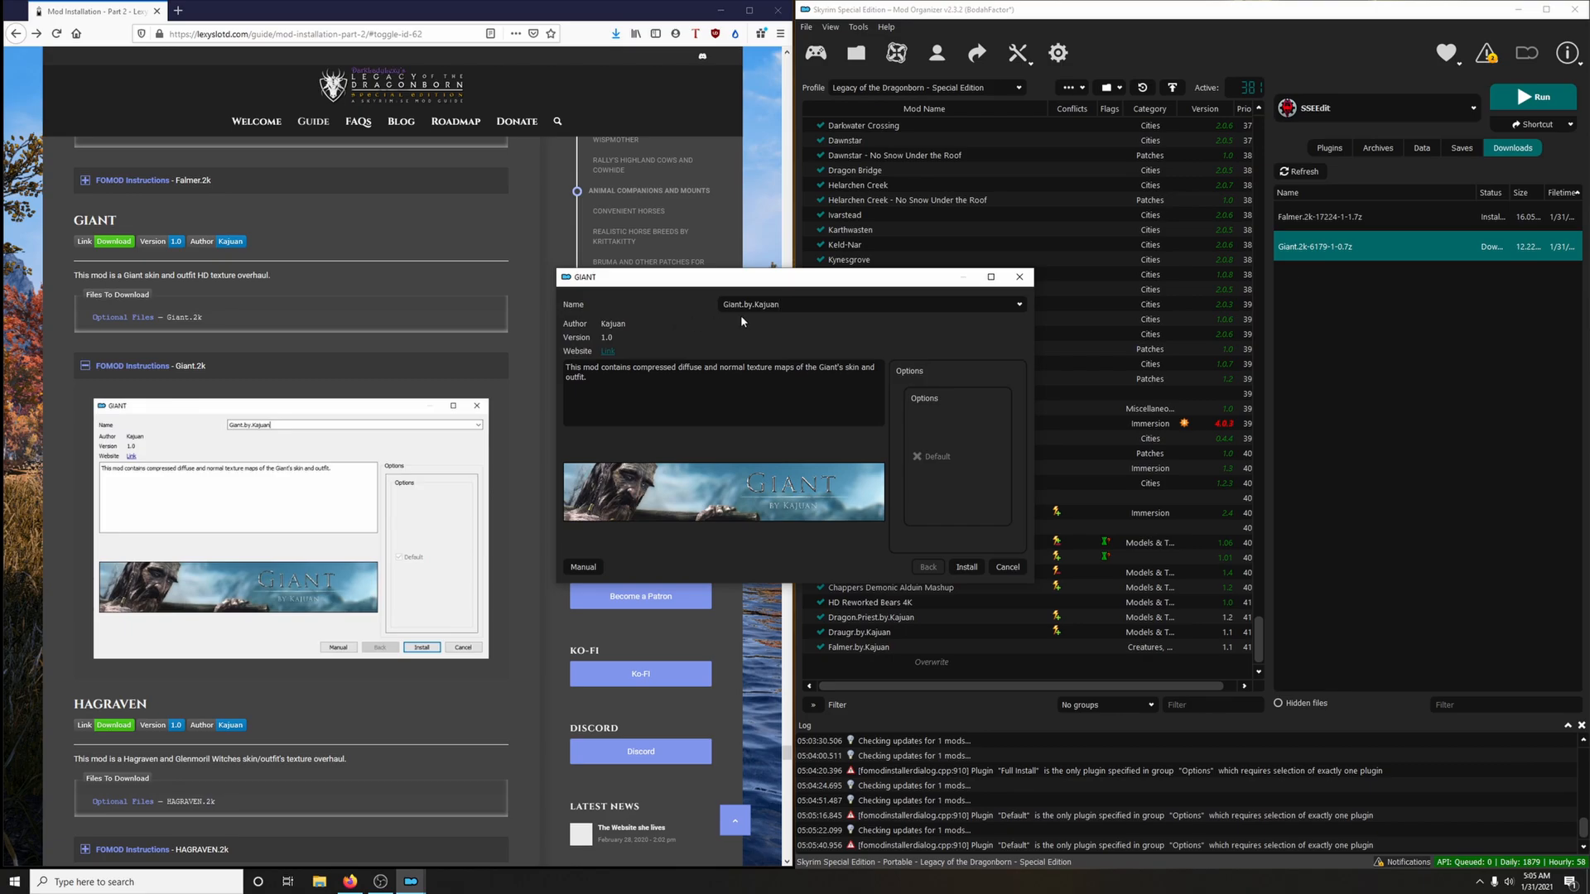
left_click(965, 567)
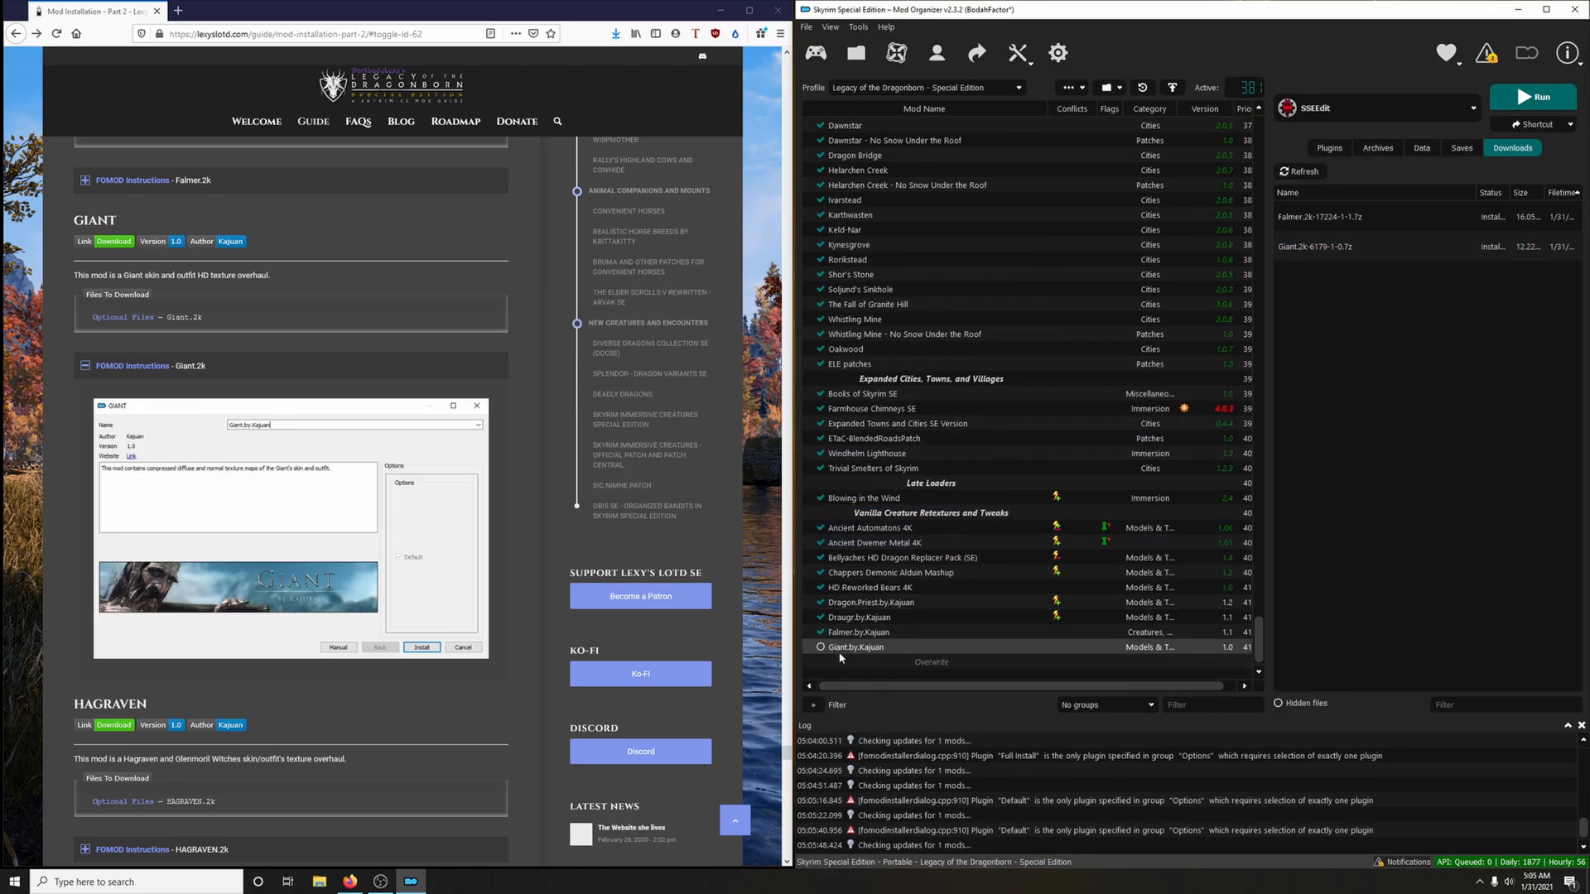
left_click(819, 647)
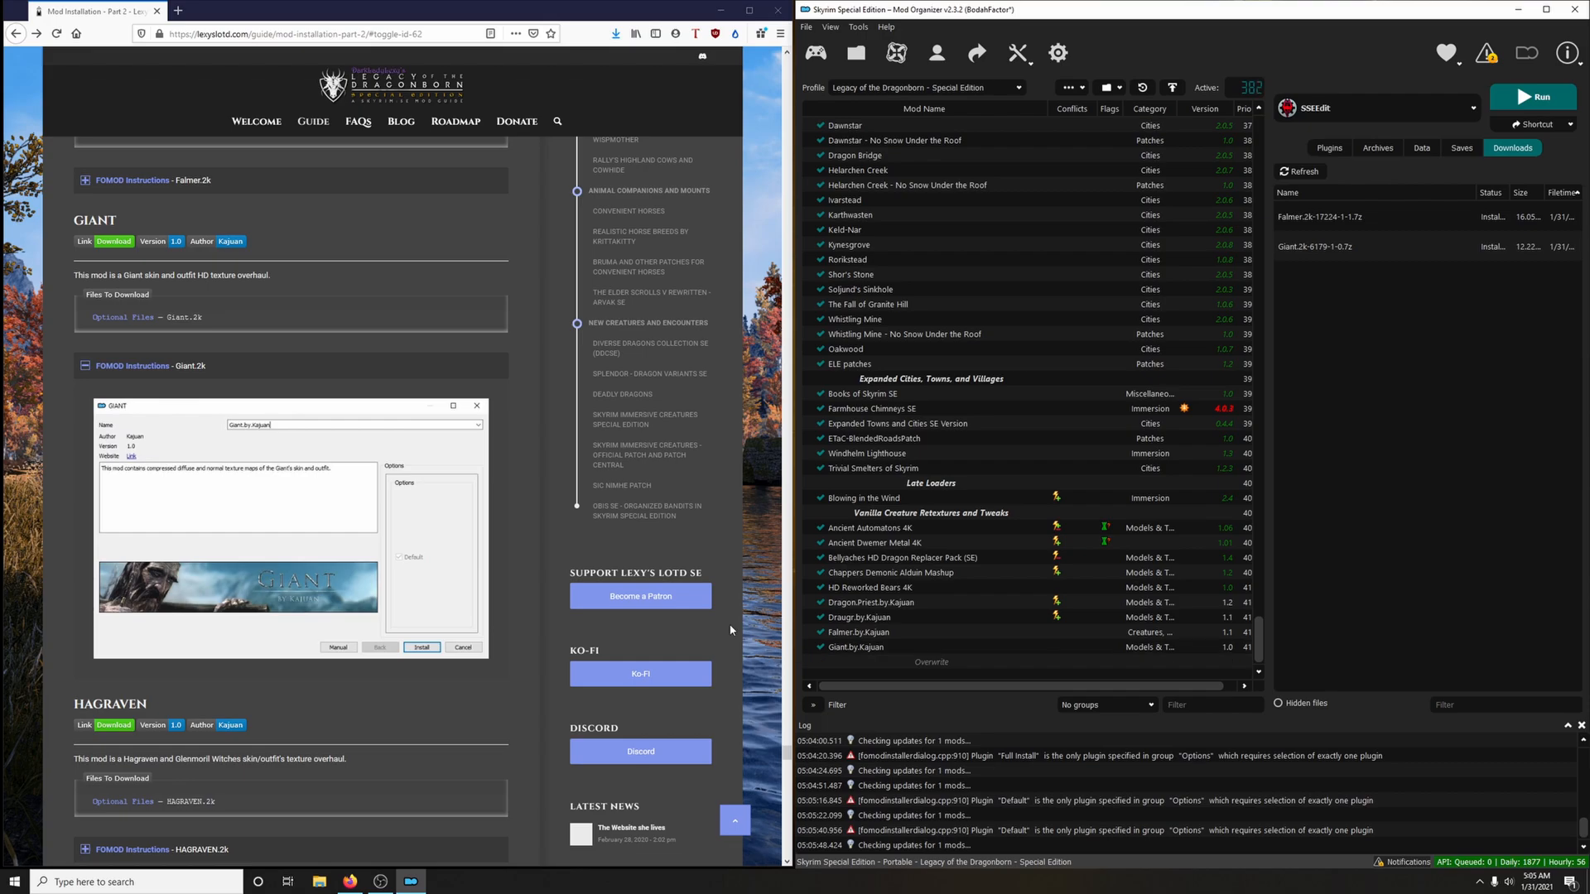
left_click(240, 367)
Download the Hagraven.2k optional file to the mod manager via the guide's Hagraven link, closing the mod page
scroll(331, 390, "down", 3)
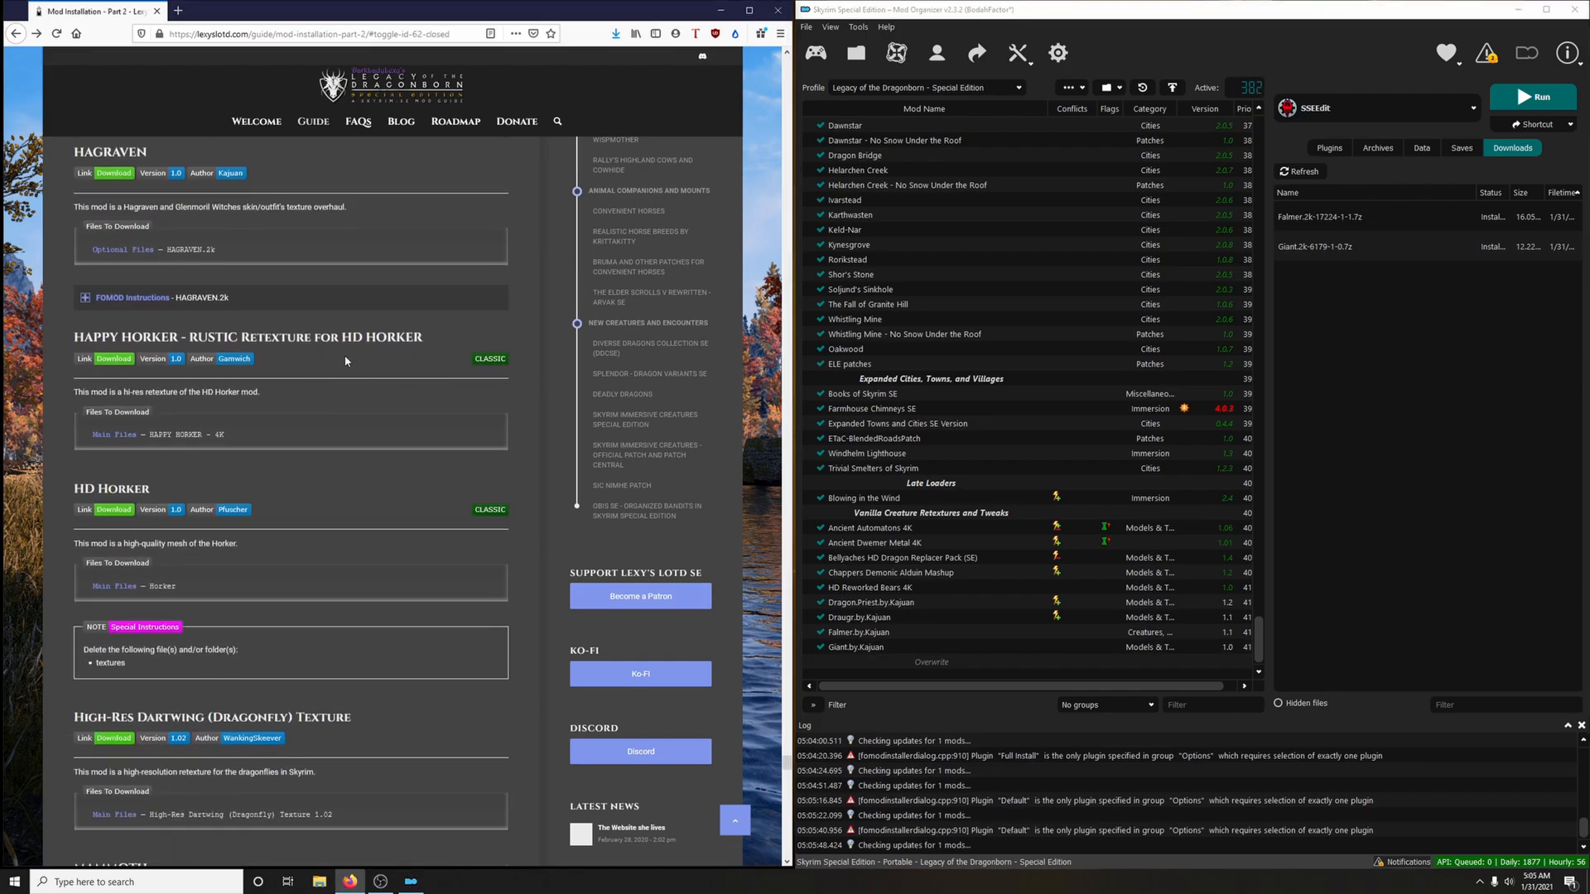
scroll(269, 371, "up", 2)
left_click(115, 301)
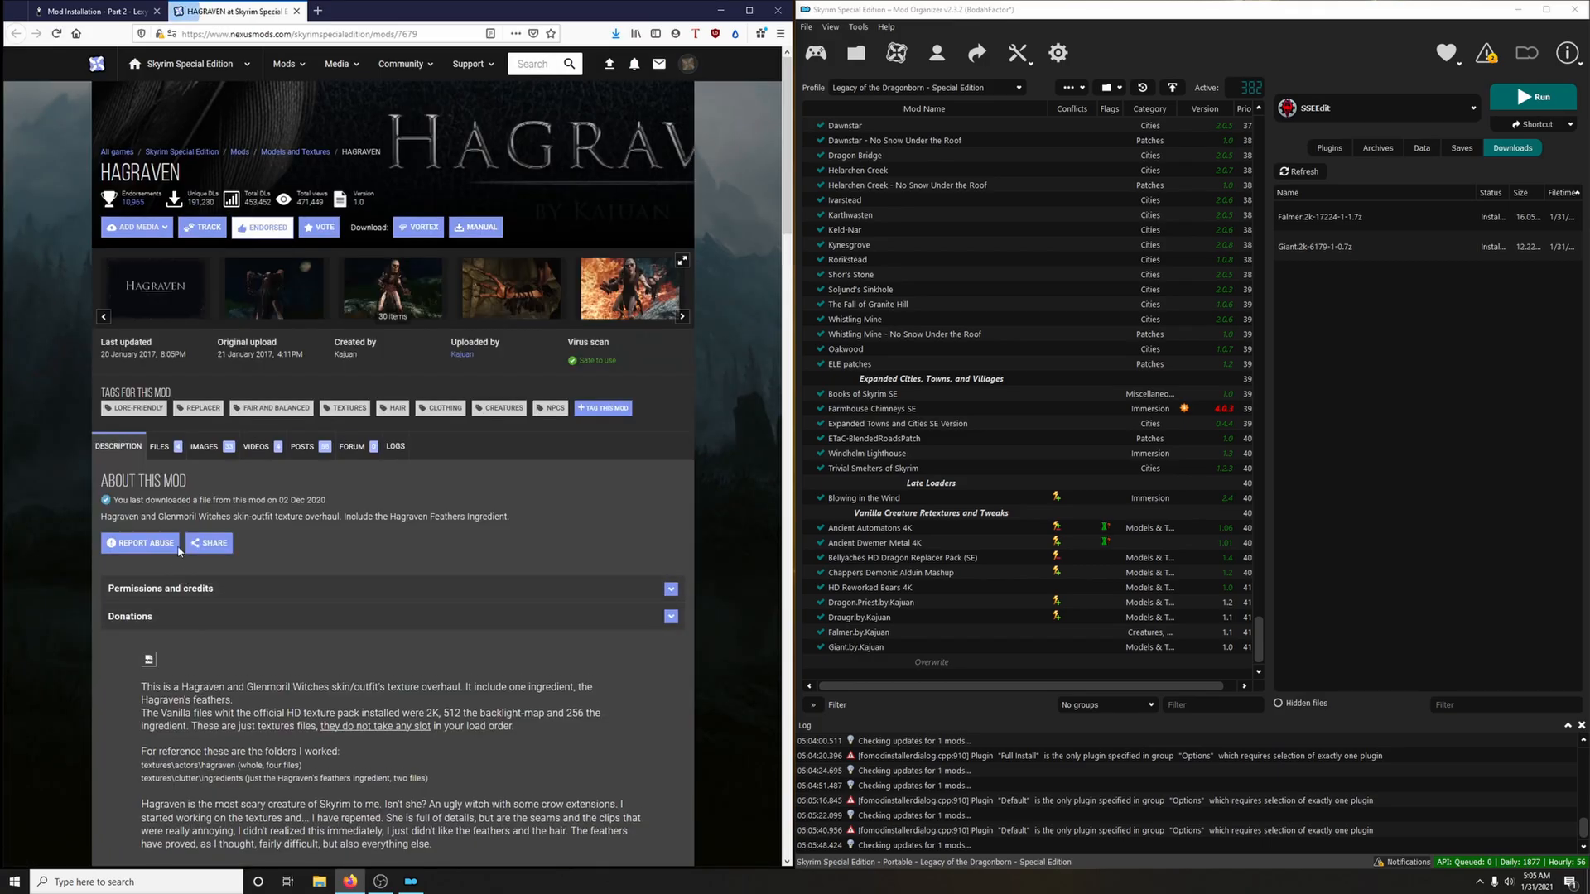
left_click(160, 447)
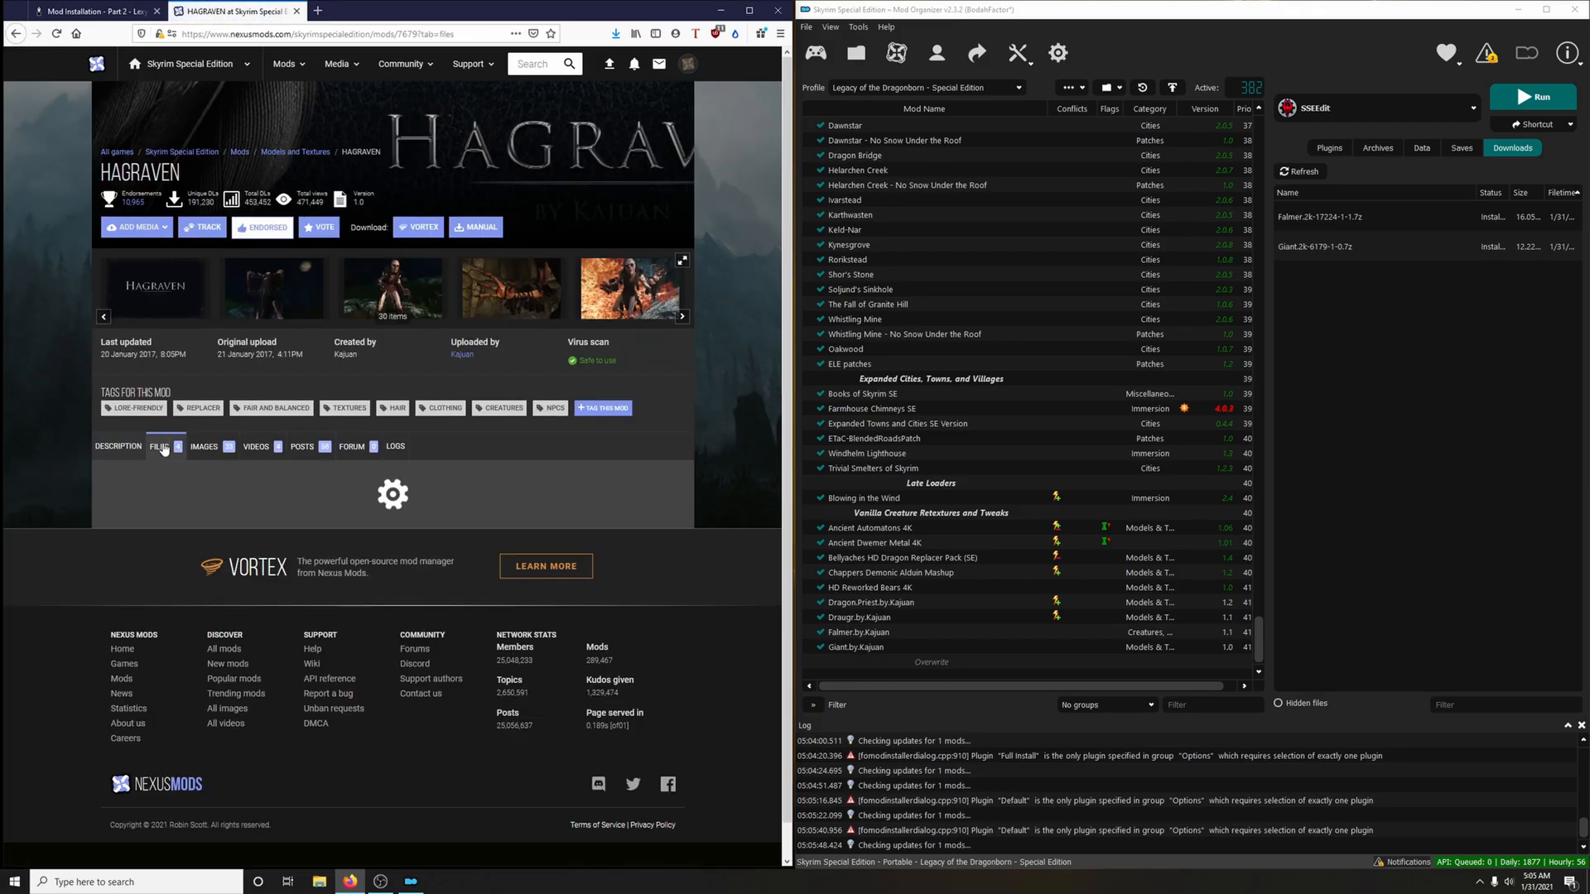
scroll(264, 437, "down", 5)
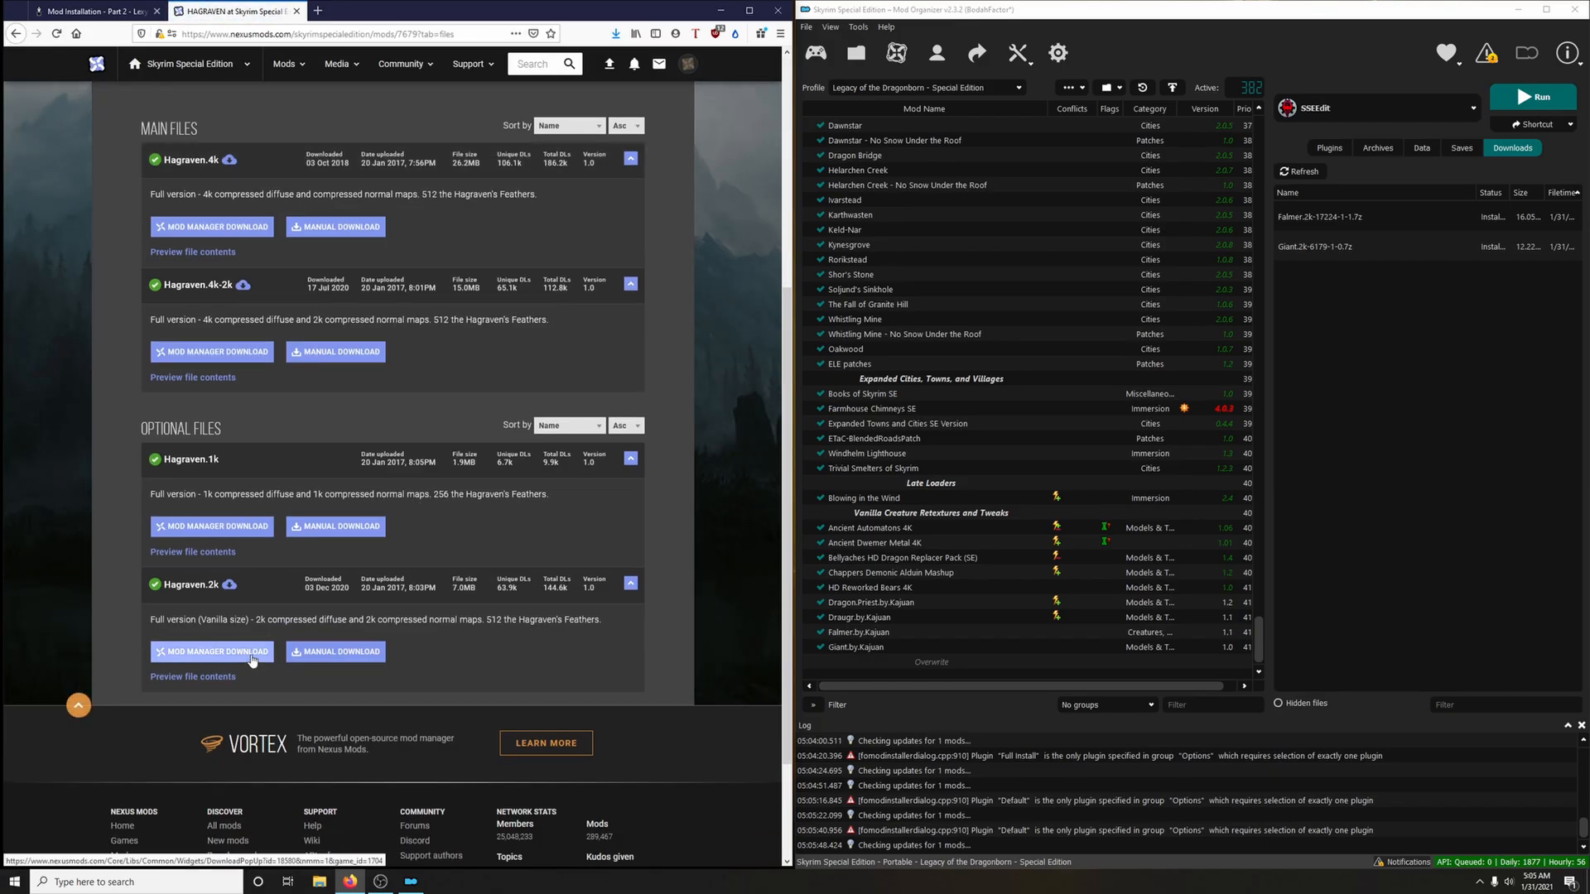
left_click(212, 651)
left_click(296, 10)
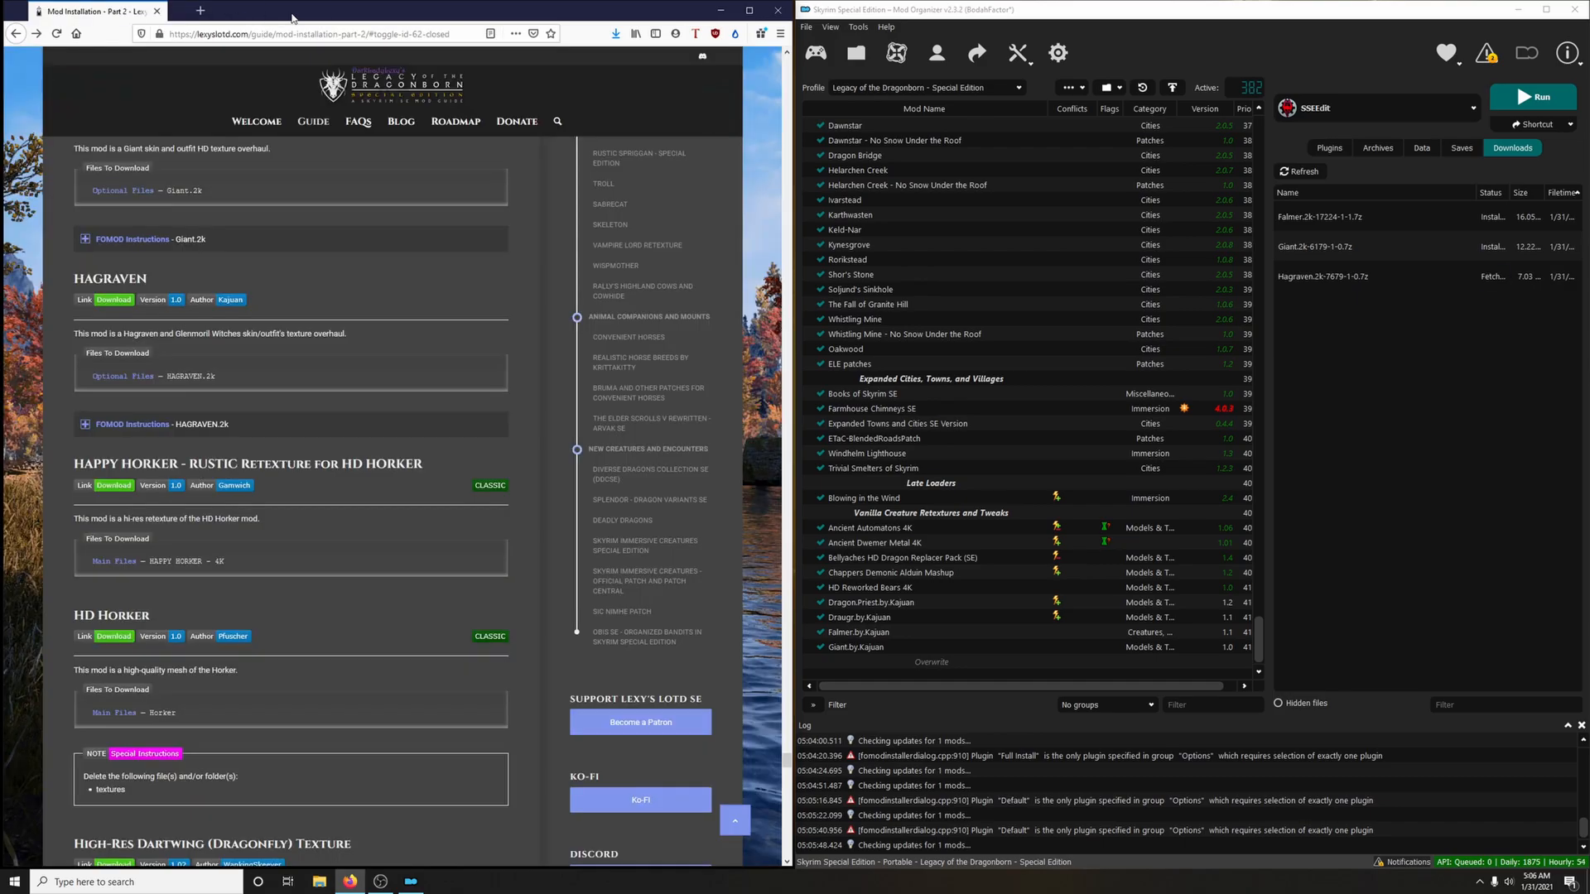
Check the guide's HAGRAVEN.2k FOMOD instructions, install the Hagraven.2k archive with the Default option and enable the mod
left_click(165, 424)
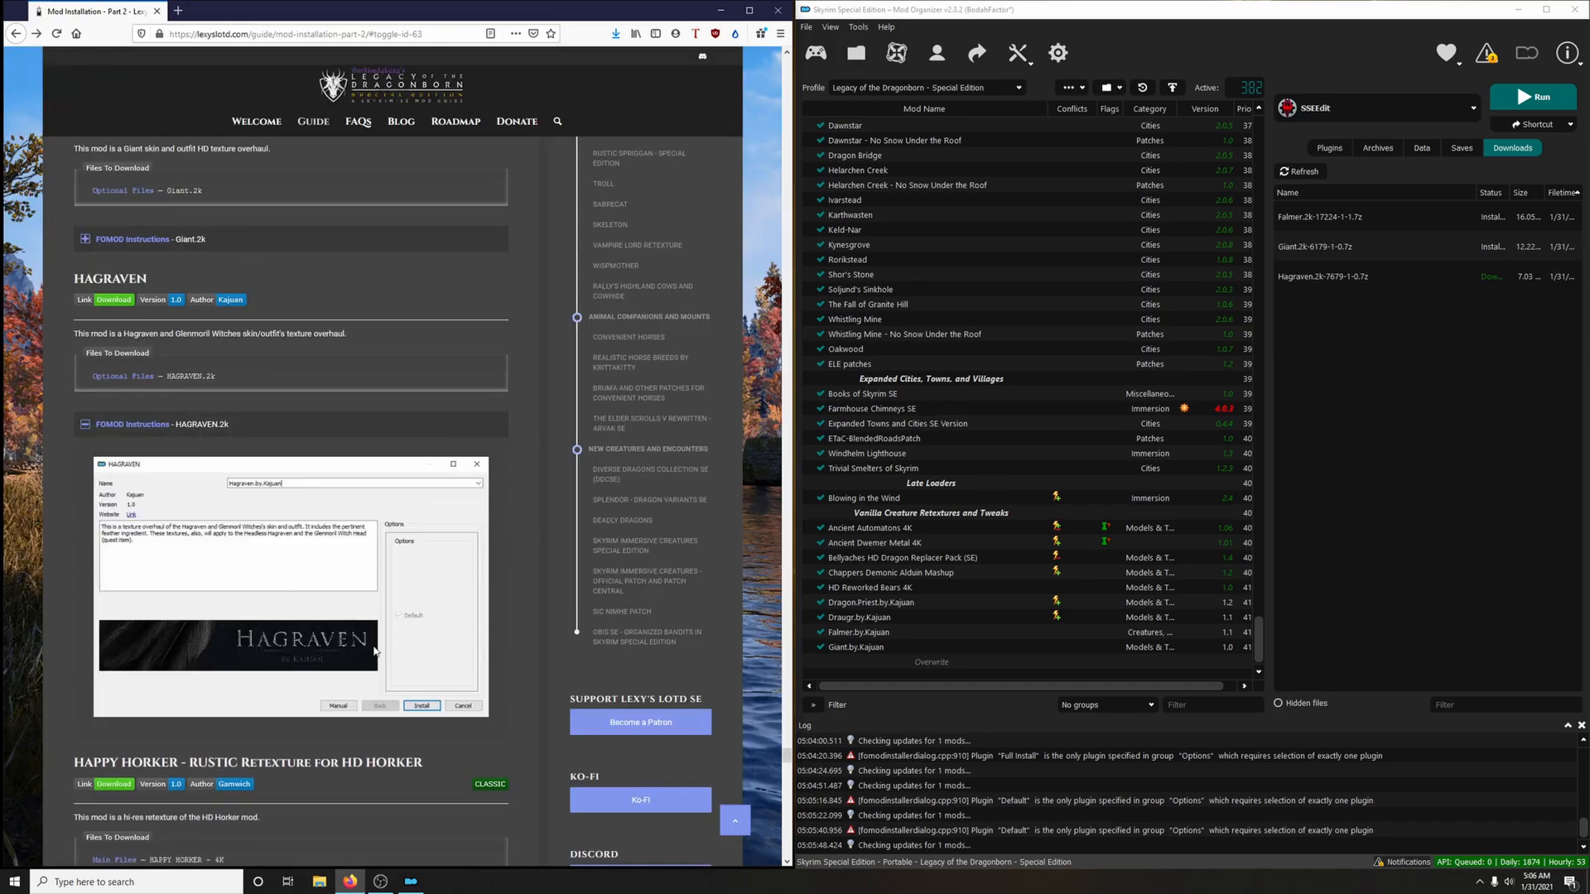
double_click(1322, 277)
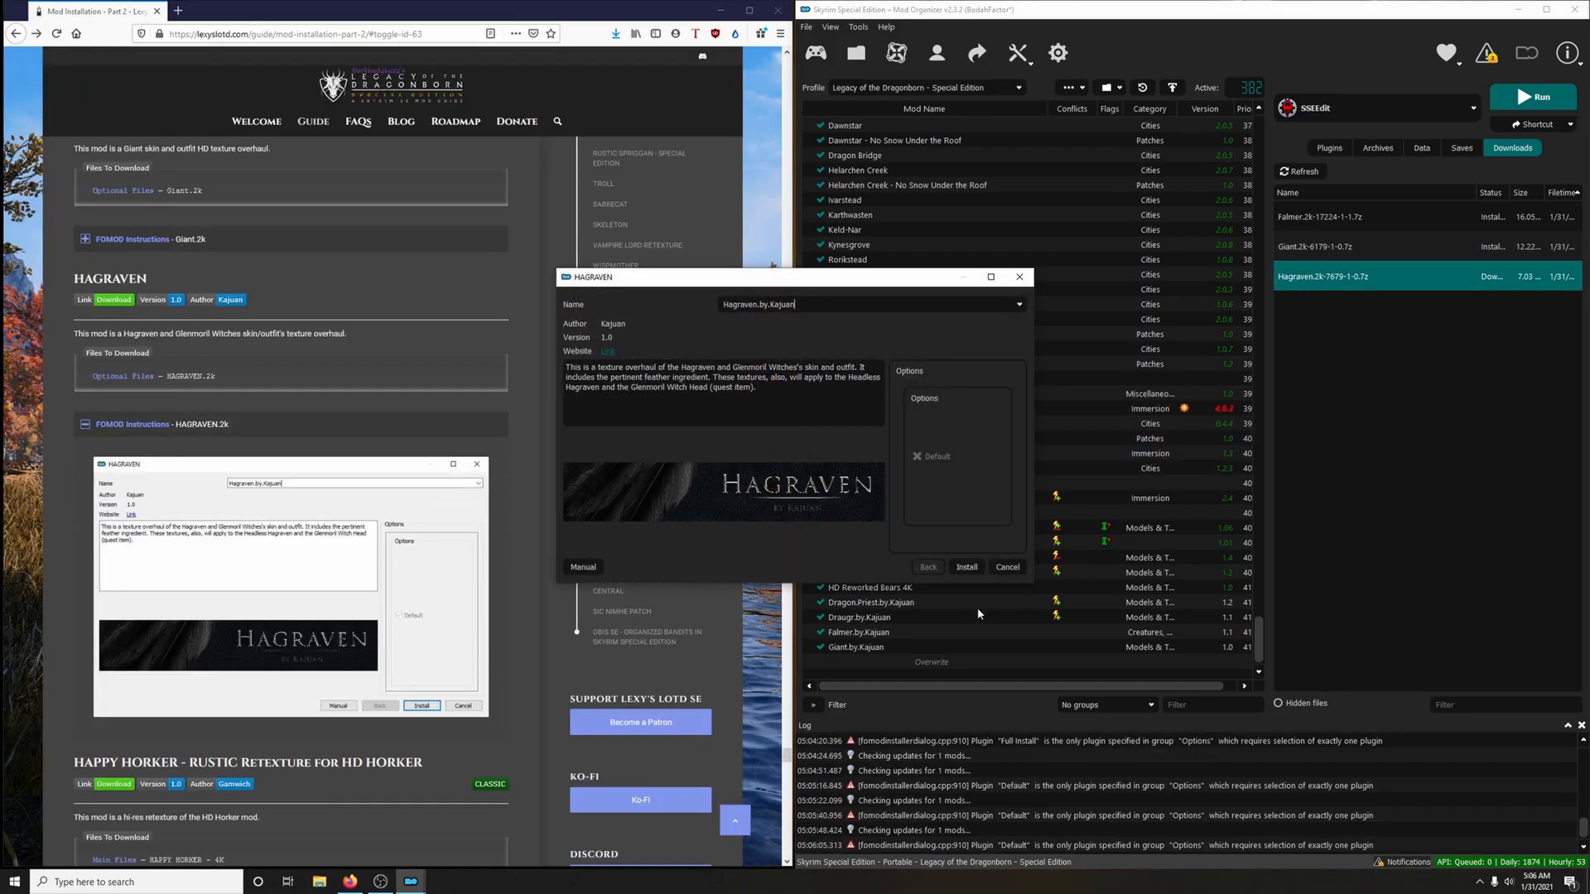
left_click(973, 571)
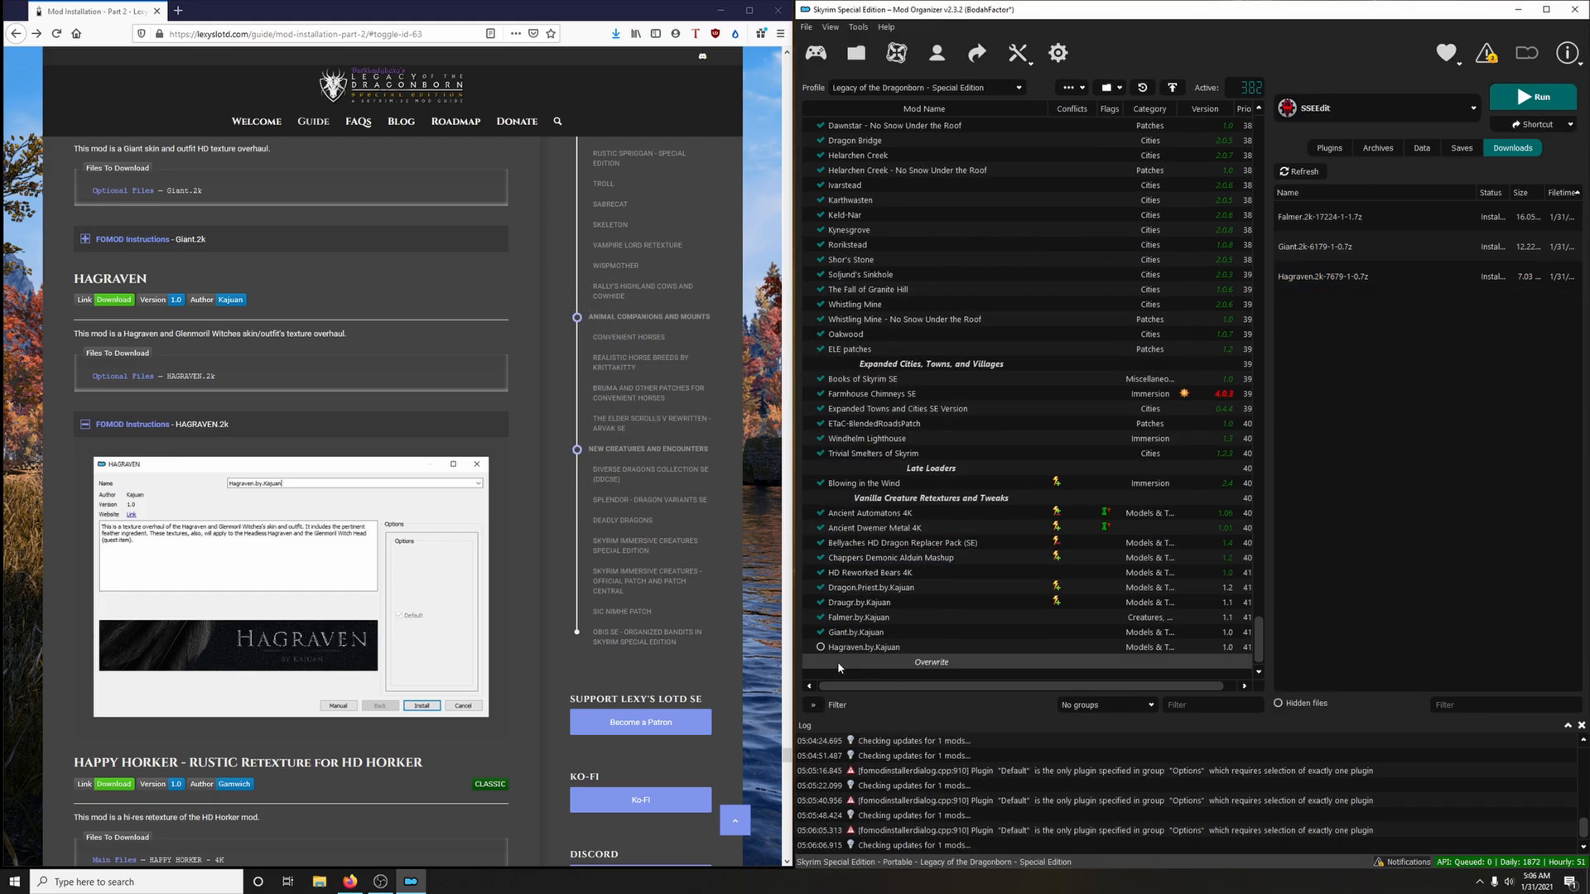
left_click(819, 648)
left_click(248, 425)
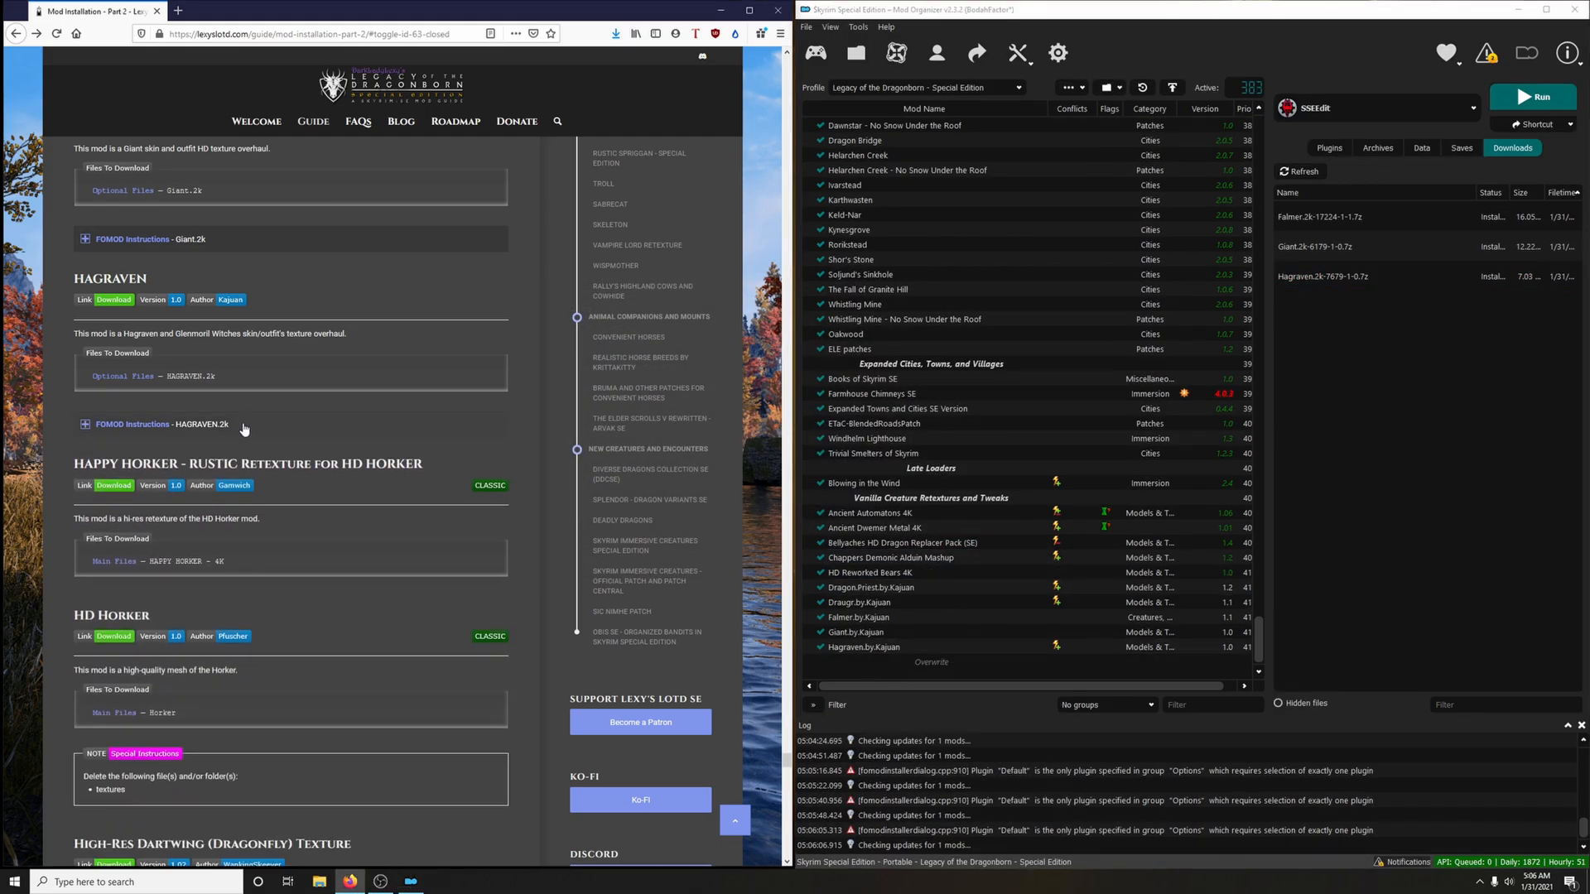
Download the HAPPY HORKER - 4K main file to the mod manager via the guide's Happy Horker link, closing the mod page
scroll(281, 443, "down", 2)
scroll(324, 427, "down", 1)
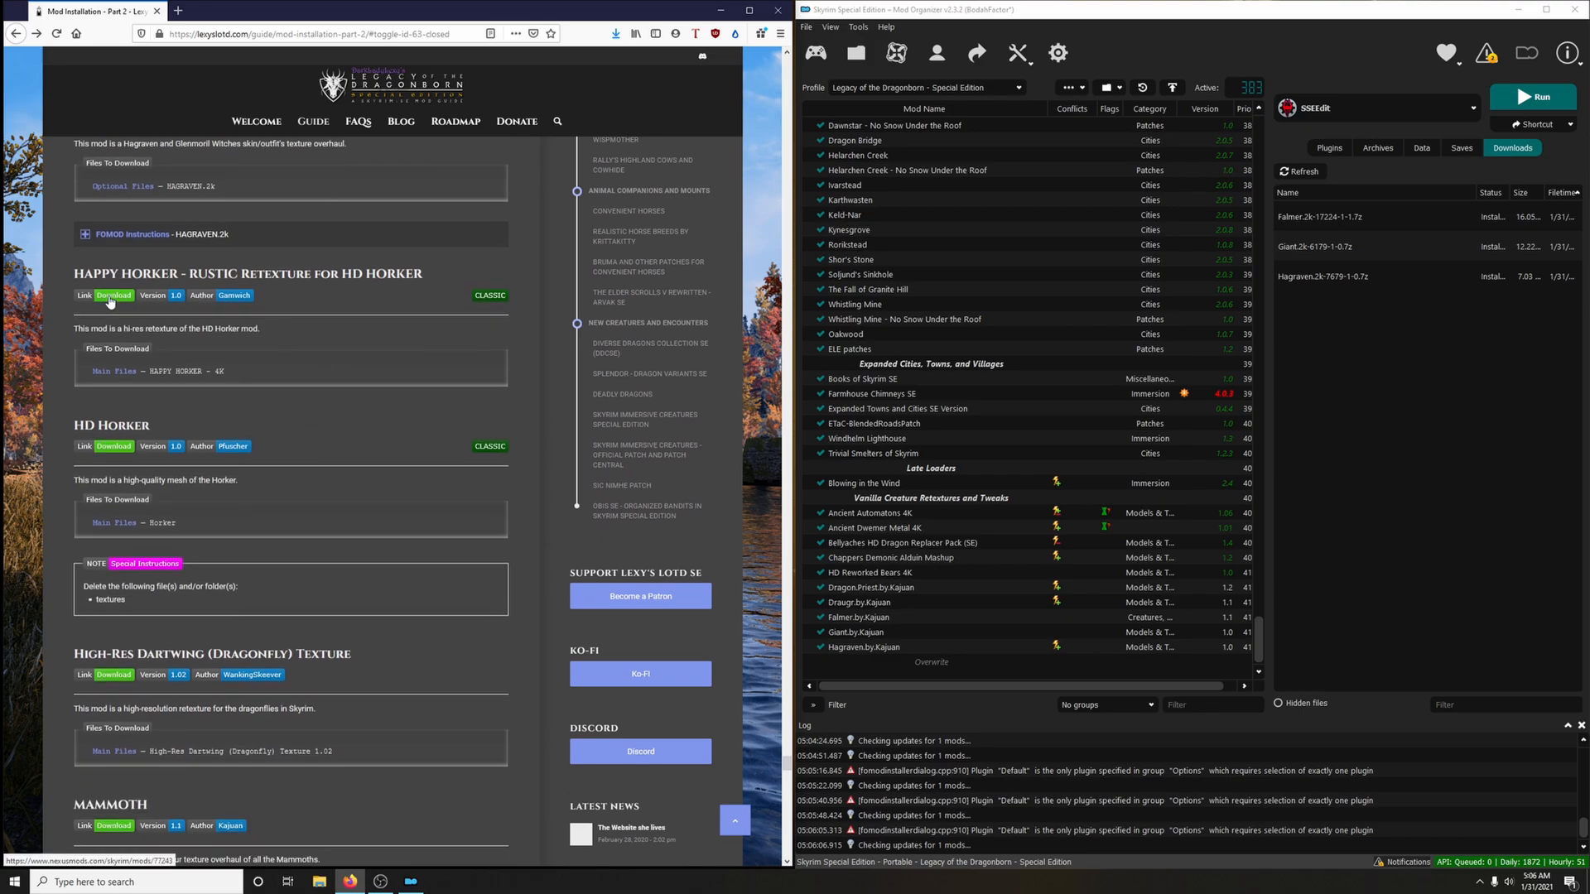
left_click(110, 298)
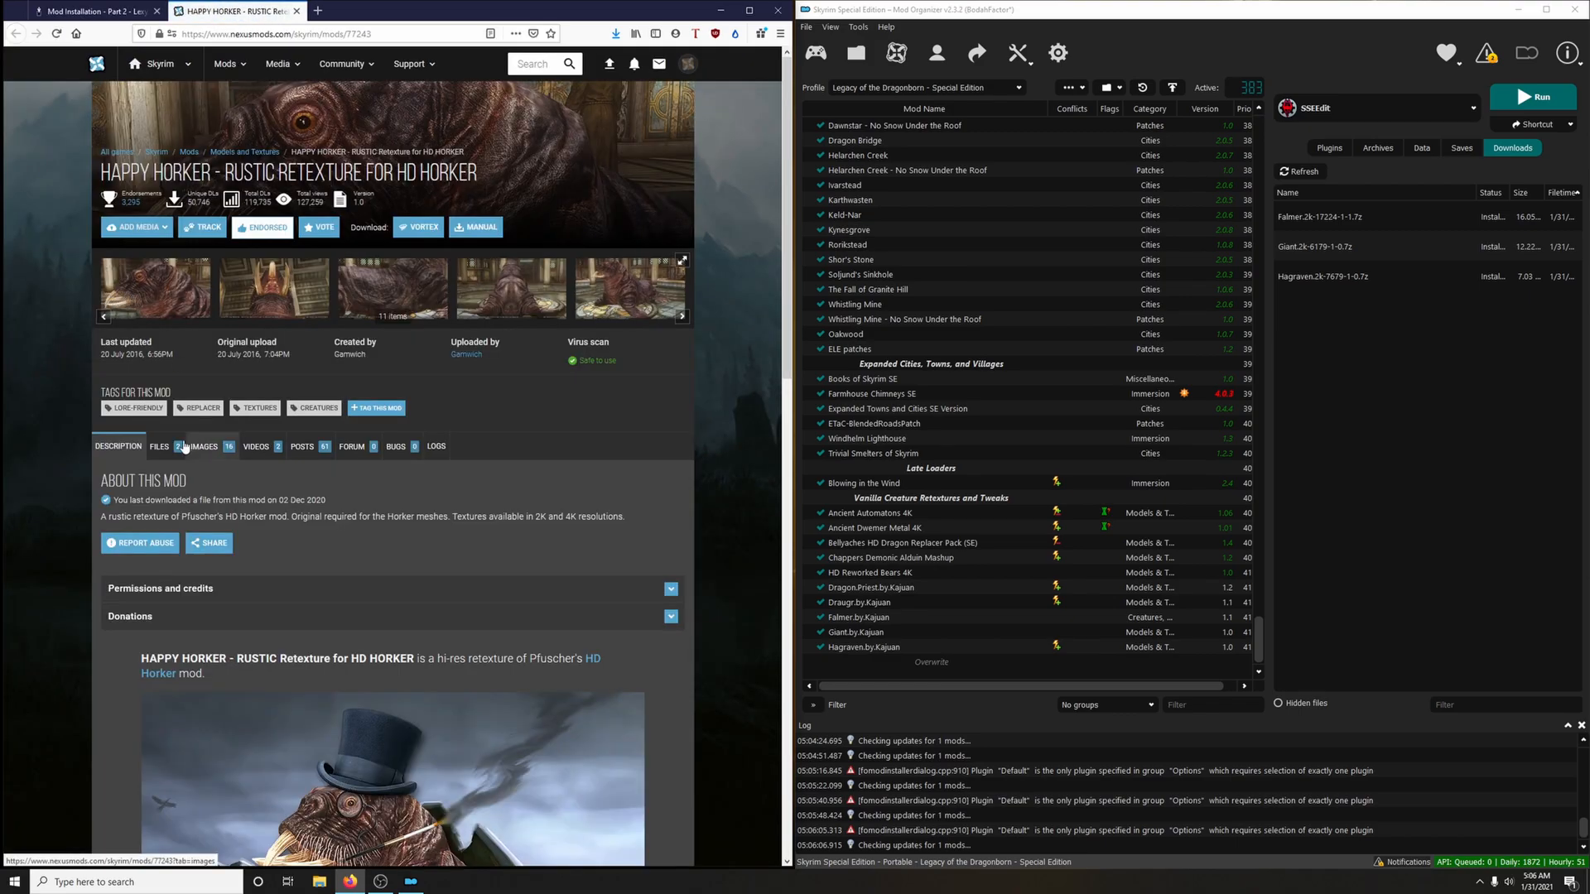
scroll(409, 406, "down", 3)
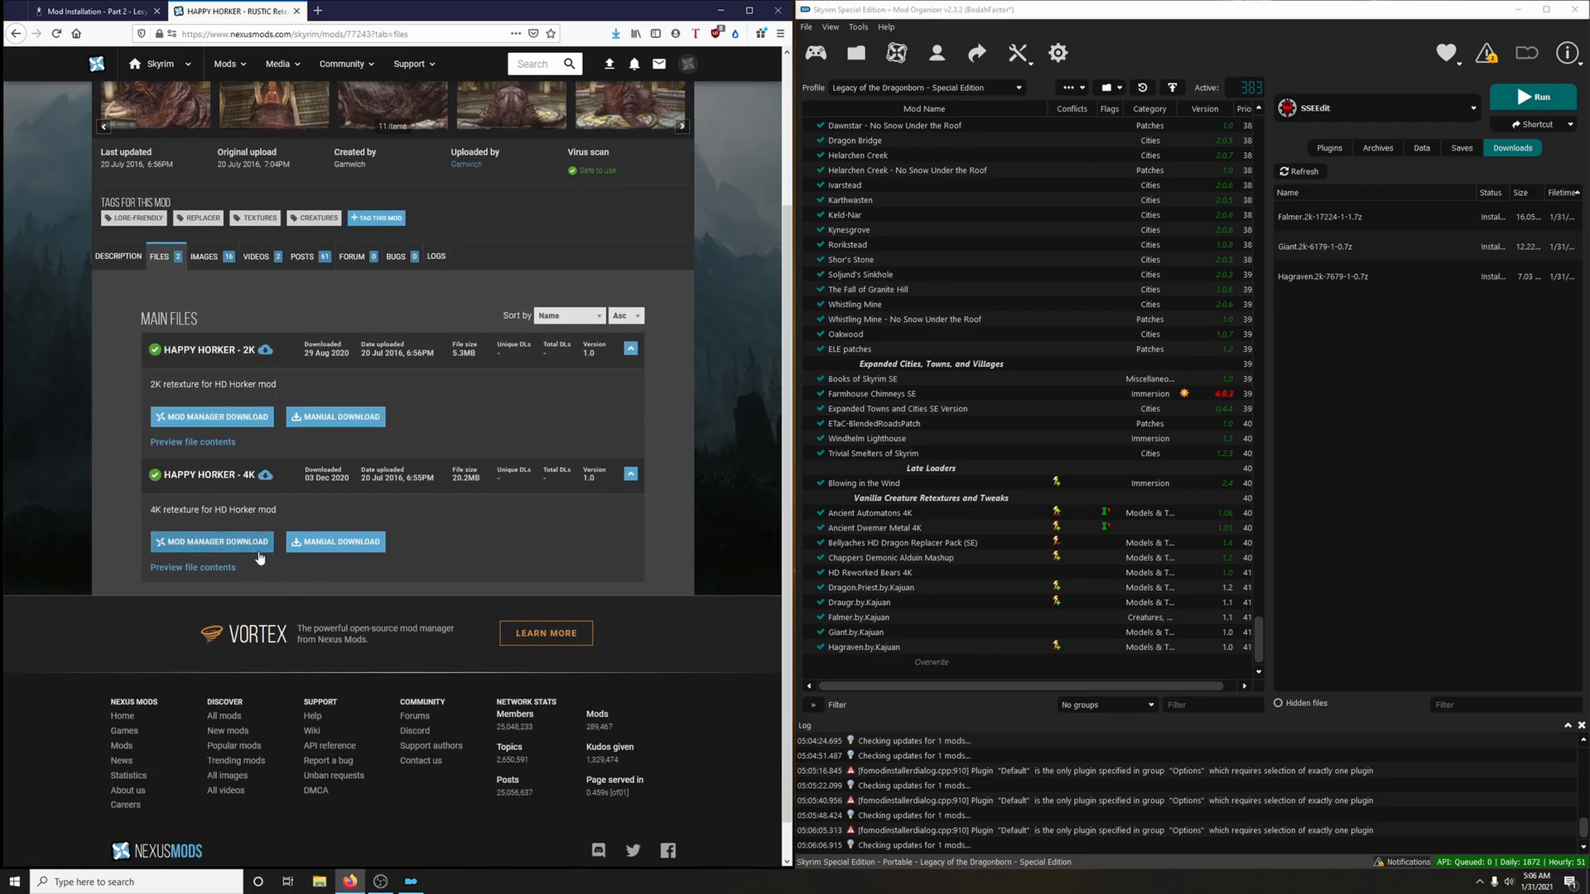
left_click(211, 541)
key("ctrl+w")
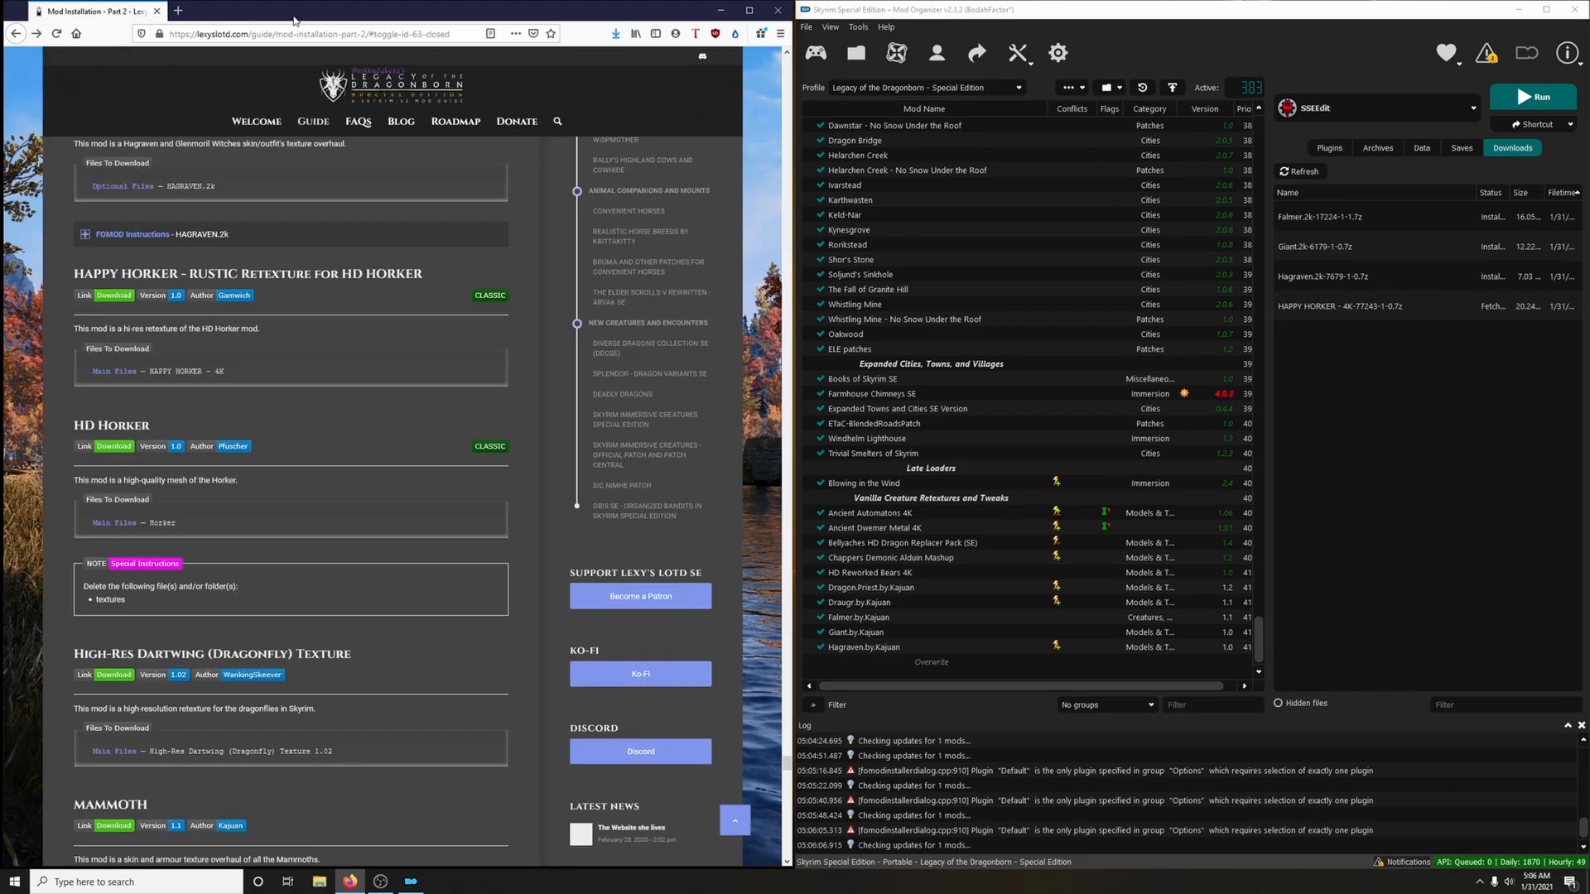
Install the HAPPY HORKER - 4K archive under its suggested name and enable the mod
double_click(1341, 307)
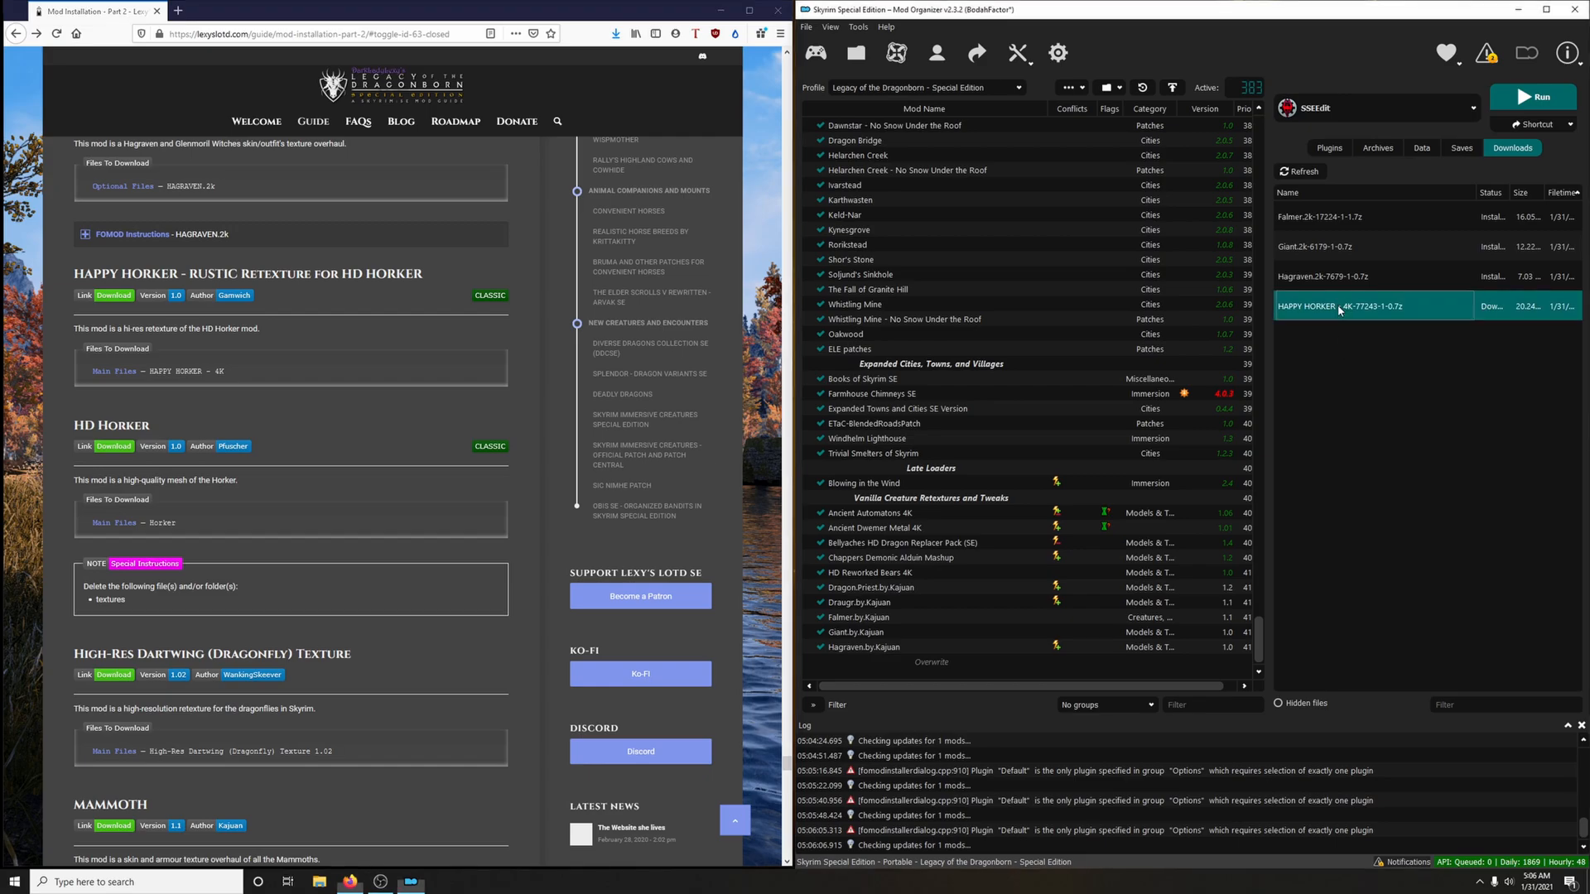
left_click(1253, 457)
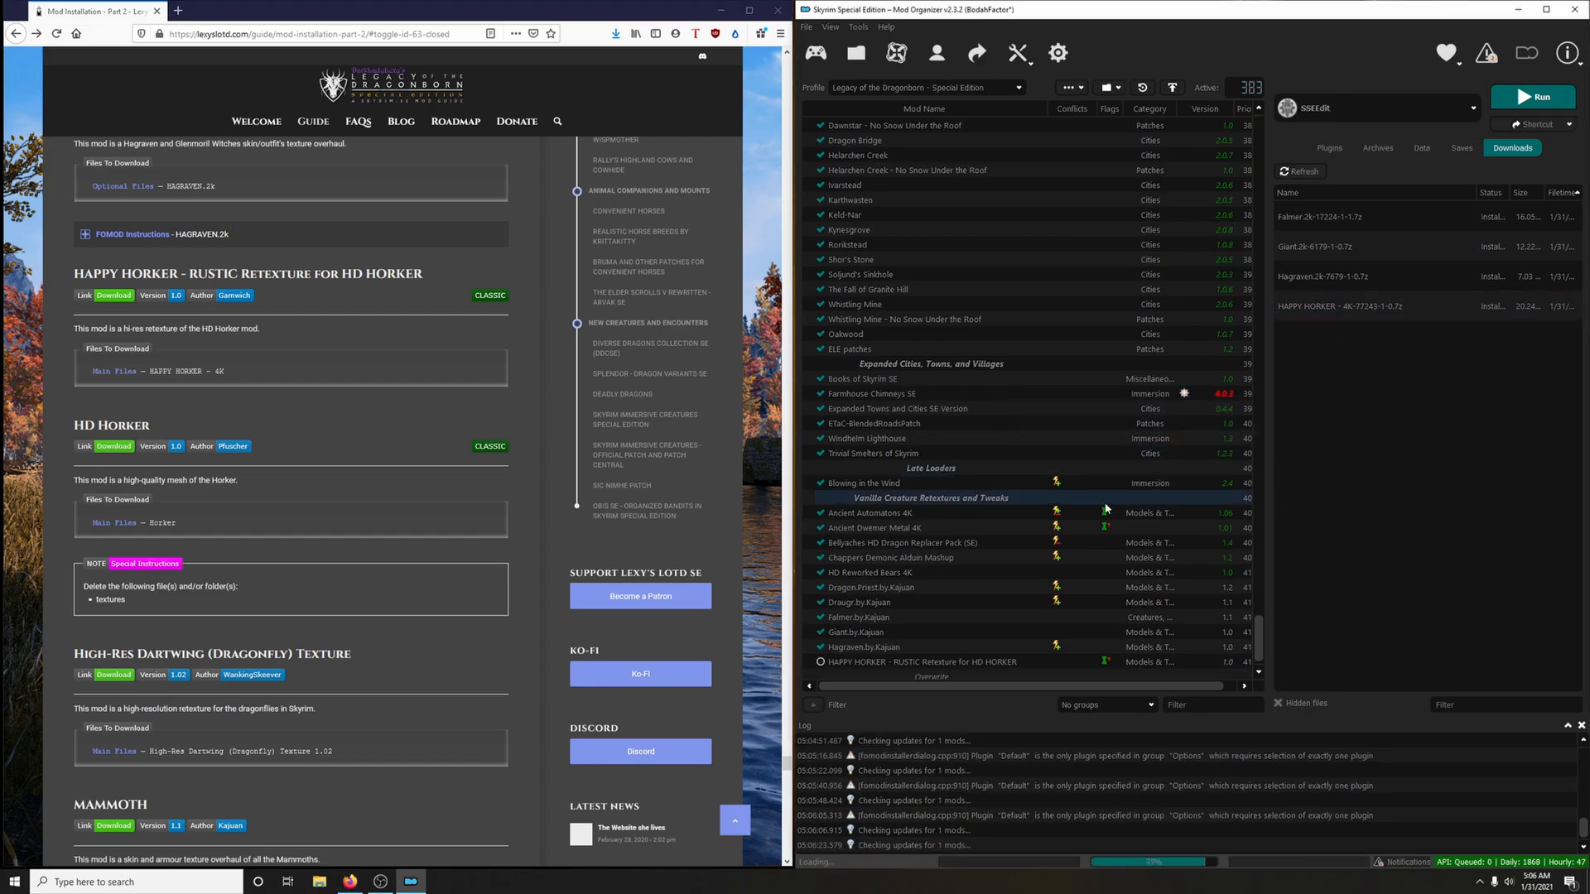
left_click(819, 662)
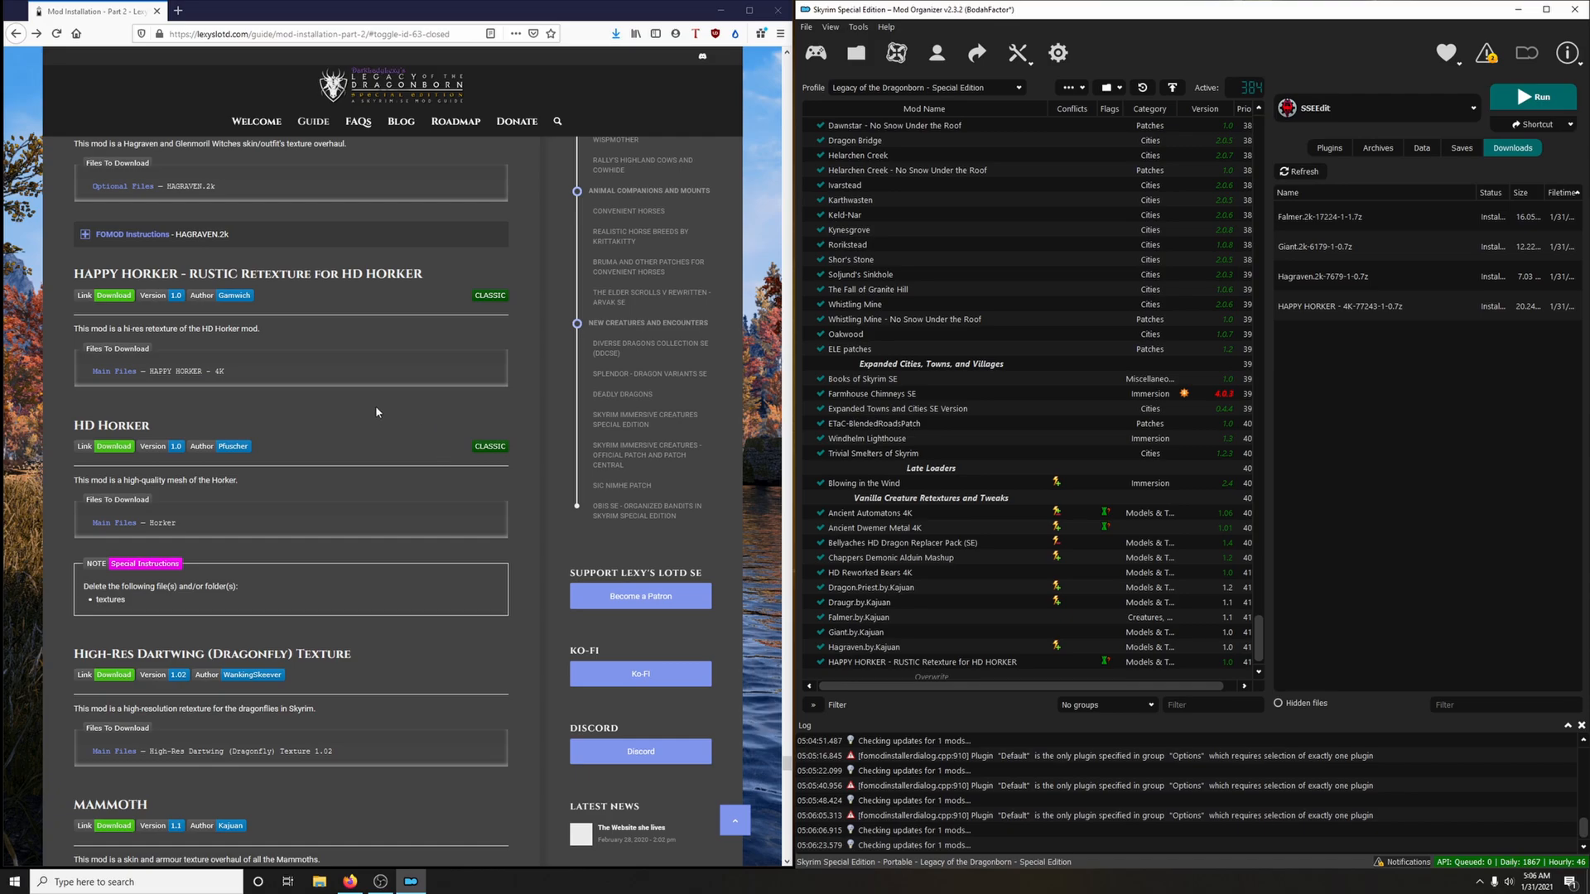
Download the Horker main file to the mod manager via the guide's HD Horker link, closing the mod page
left_click(113, 449)
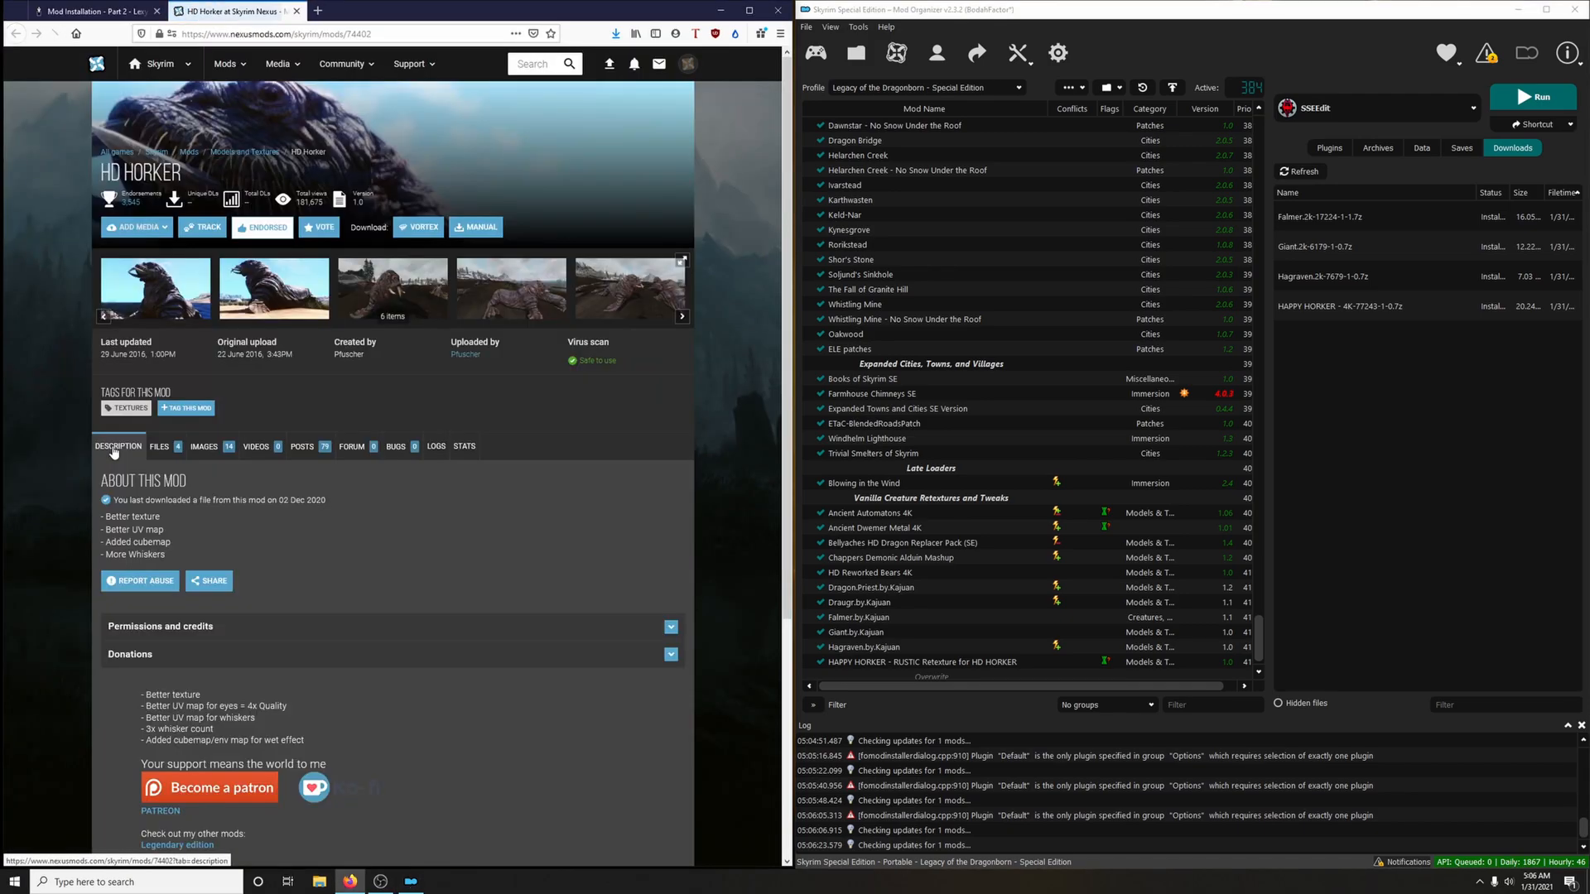
left_click(172, 450)
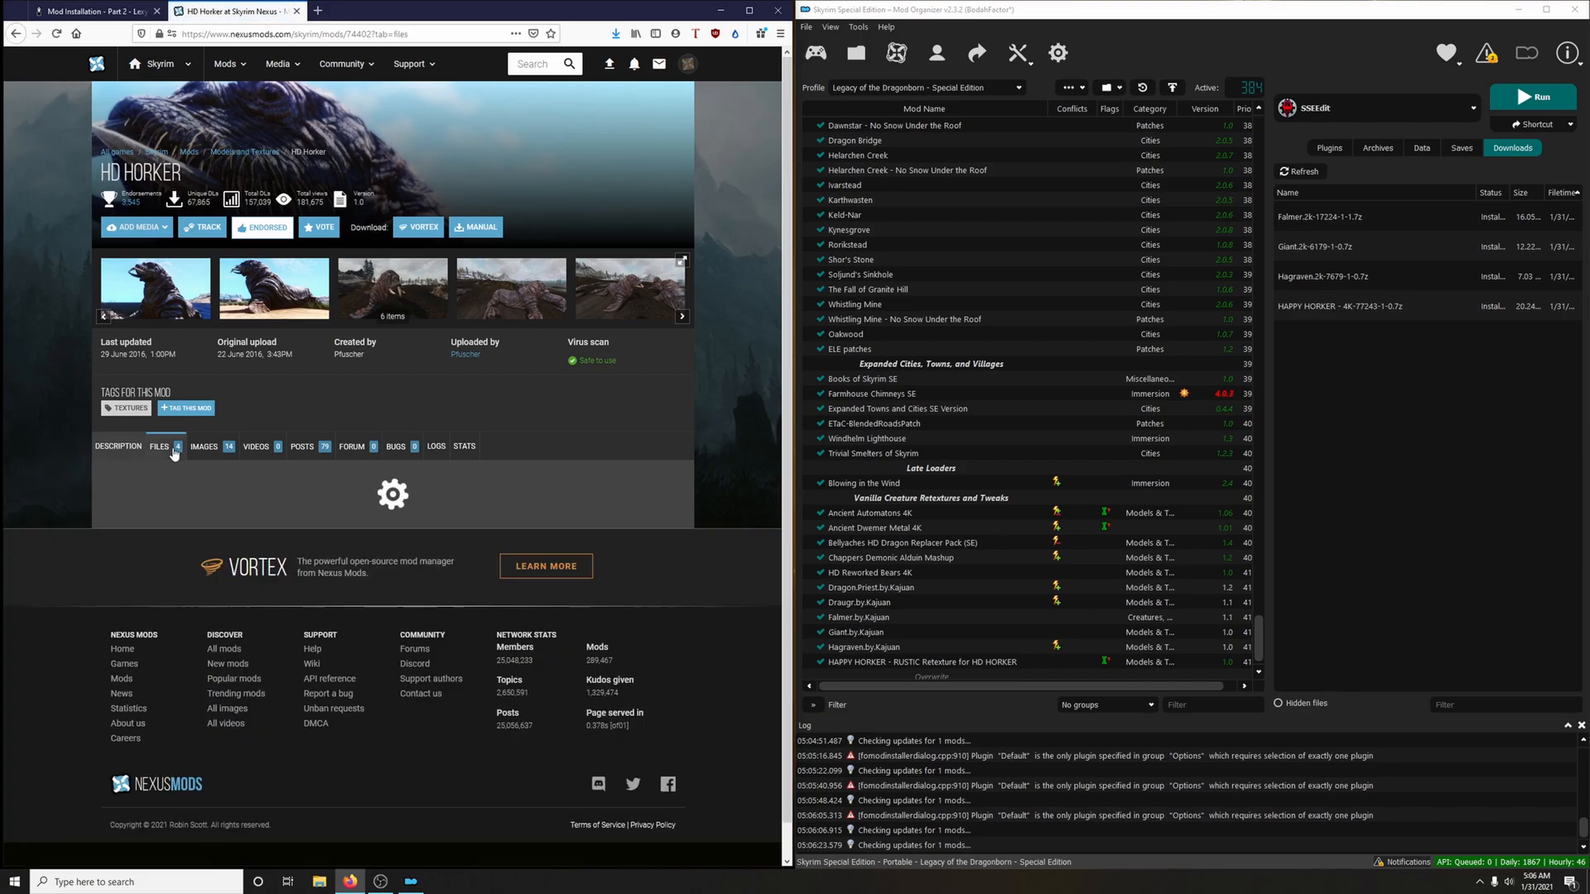
scroll(307, 448, "down", 1)
scroll(306, 448, "down", 3)
left_click(110, 12)
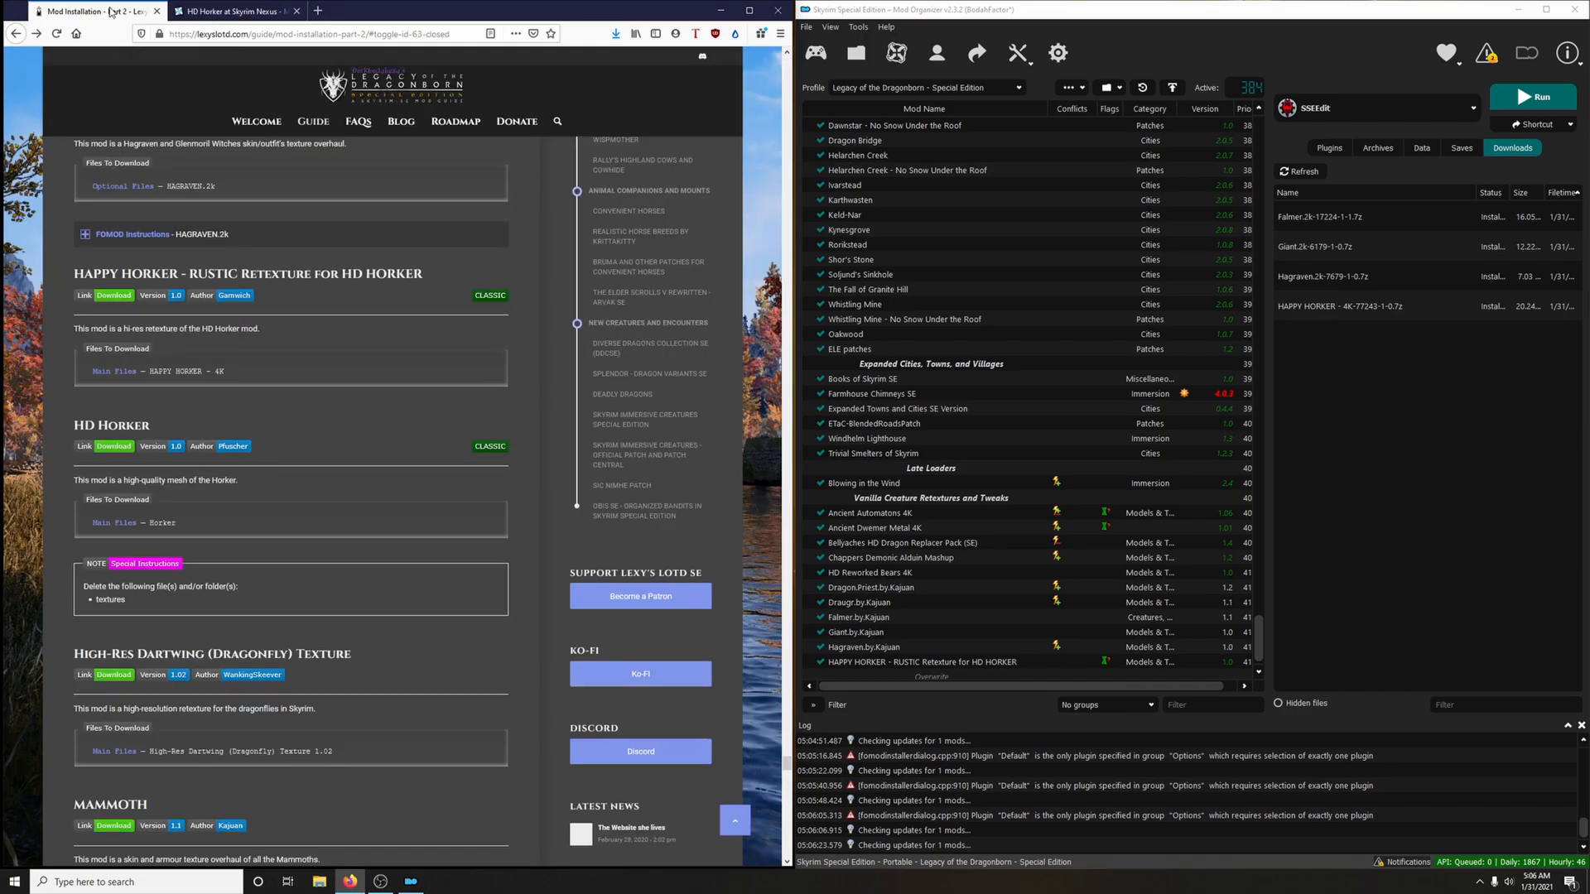
key("ctrl+Tab")
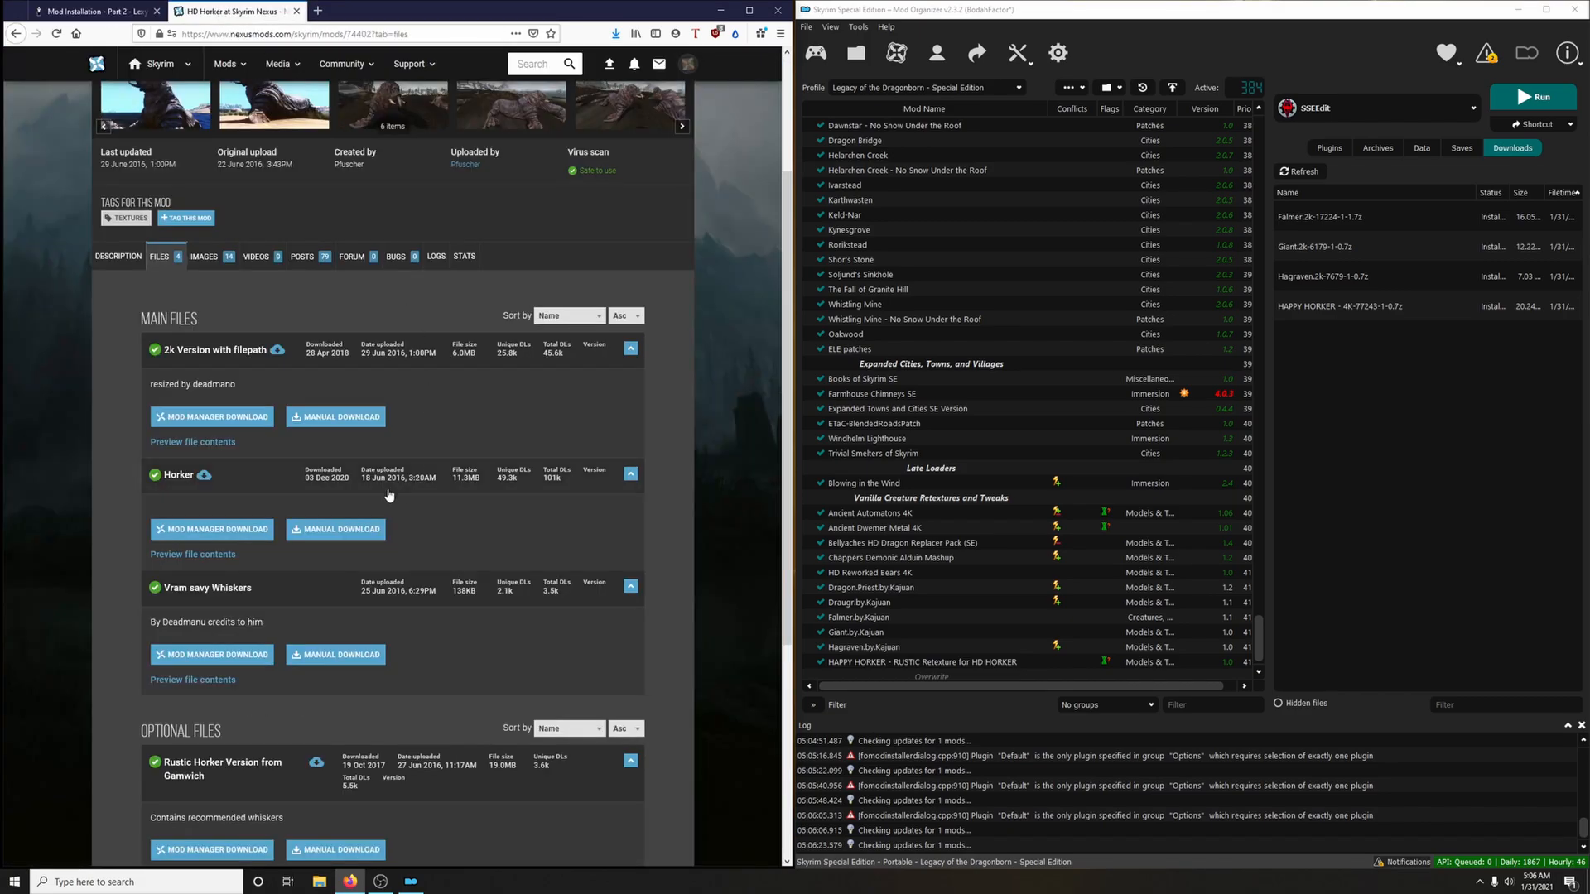
left_click(210, 534)
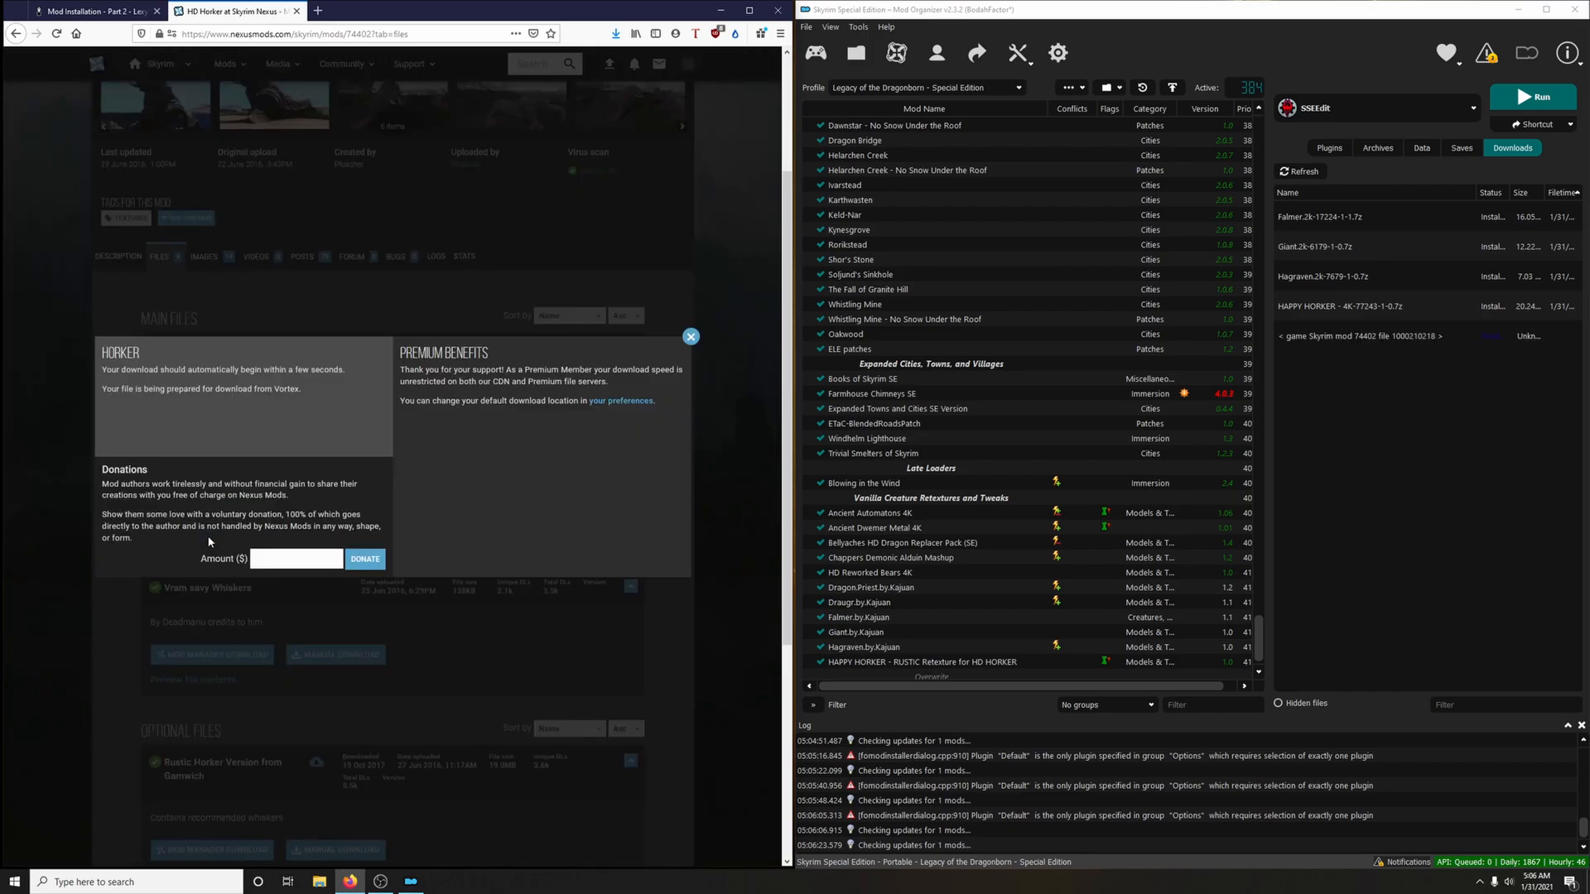
left_click(298, 11)
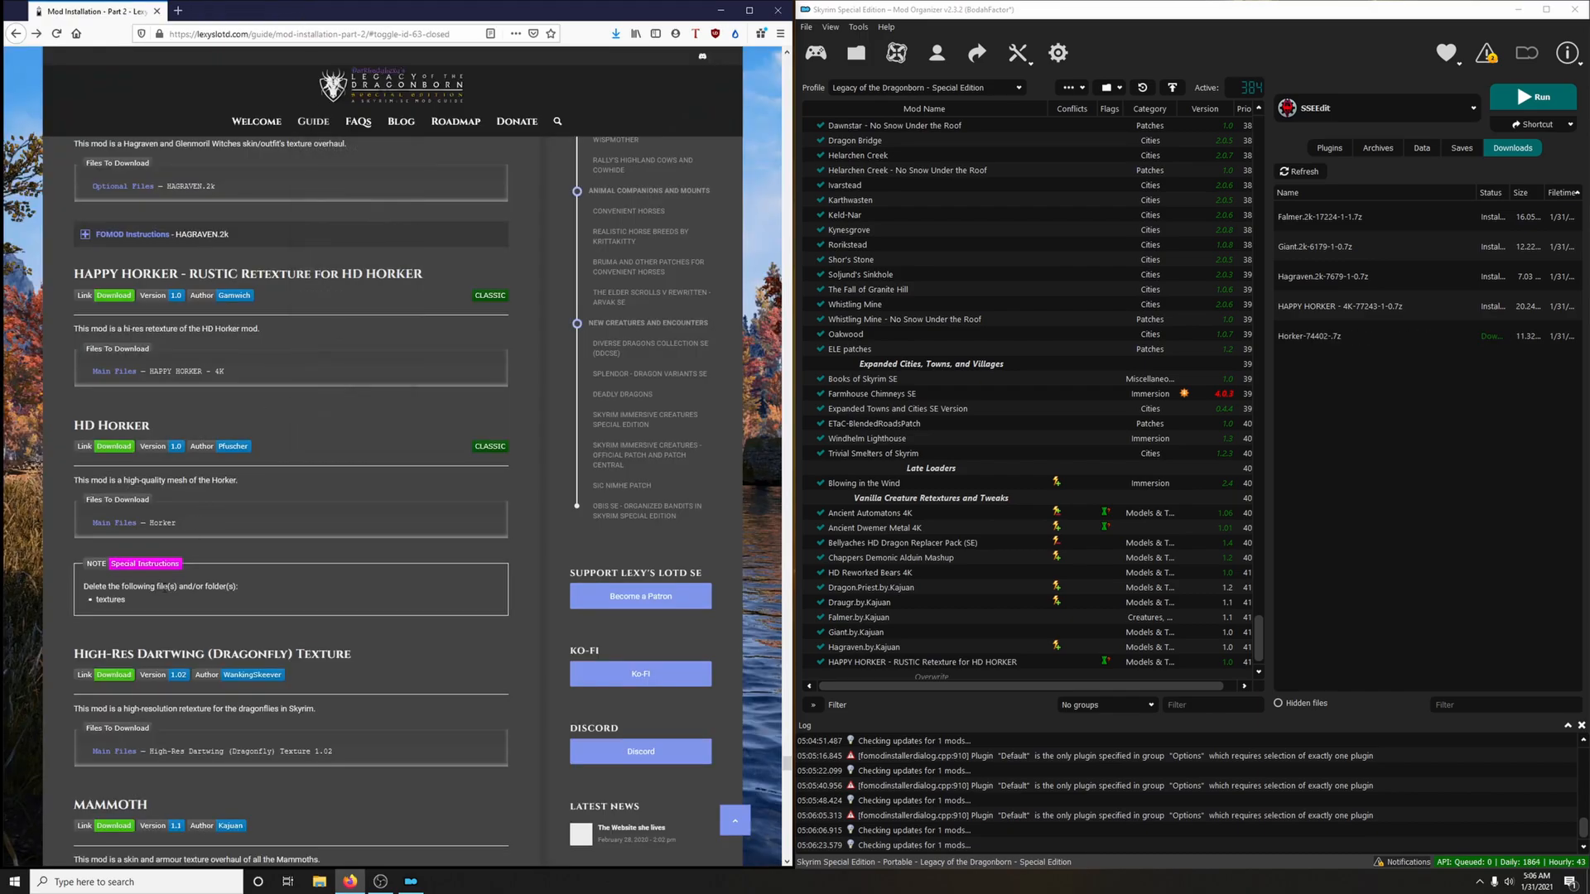
Install the Horker archive manually as HD Horker with the textures folder excluded, and enable the mod
double_click(1399, 336)
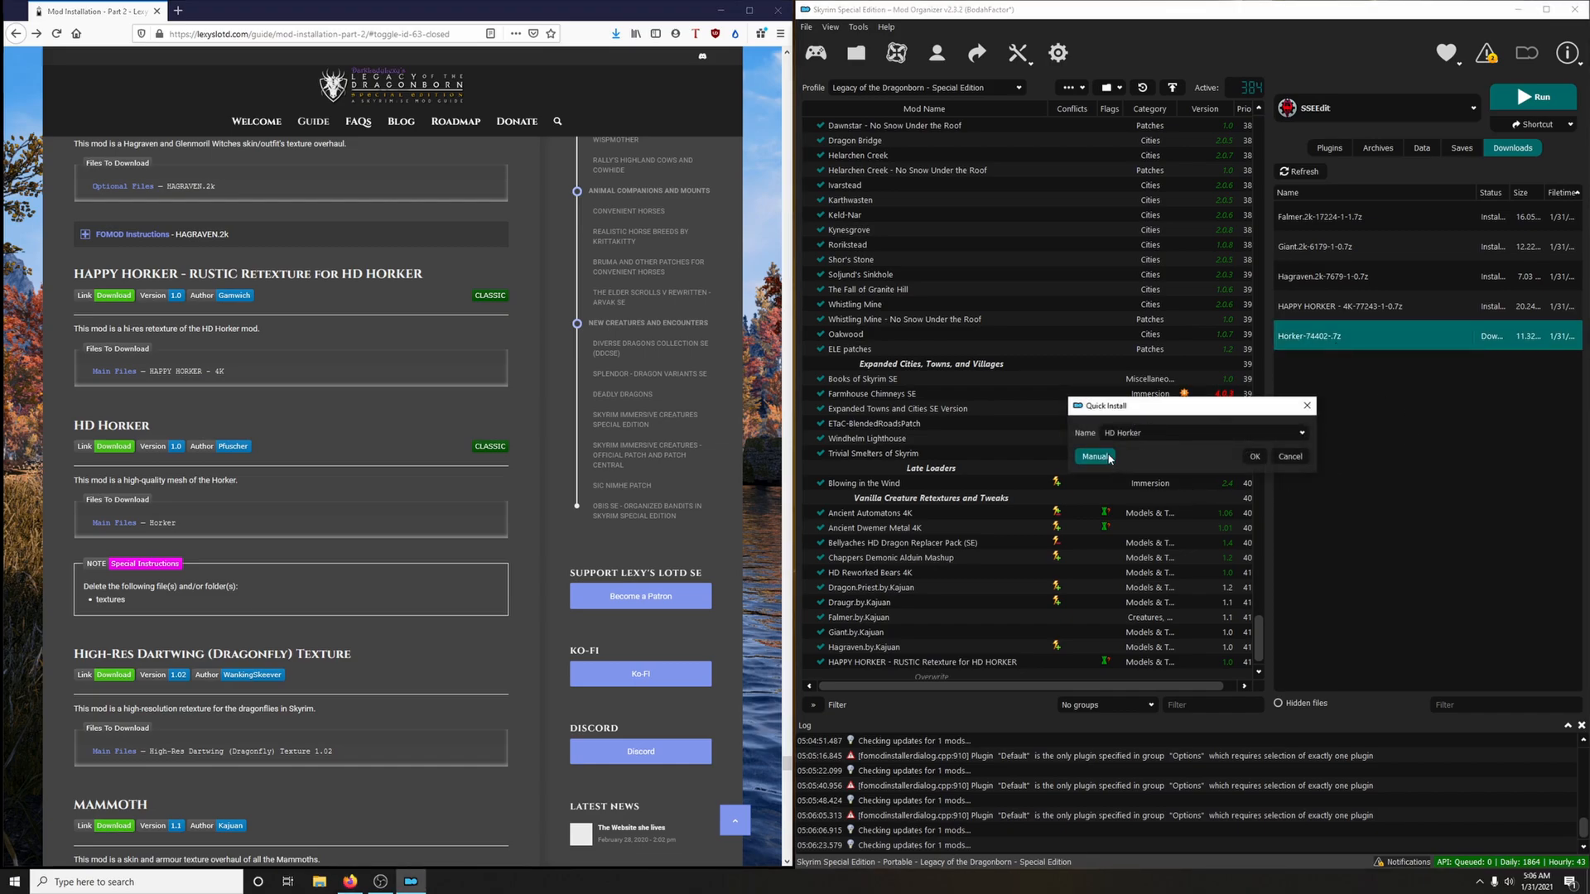
left_click(1094, 457)
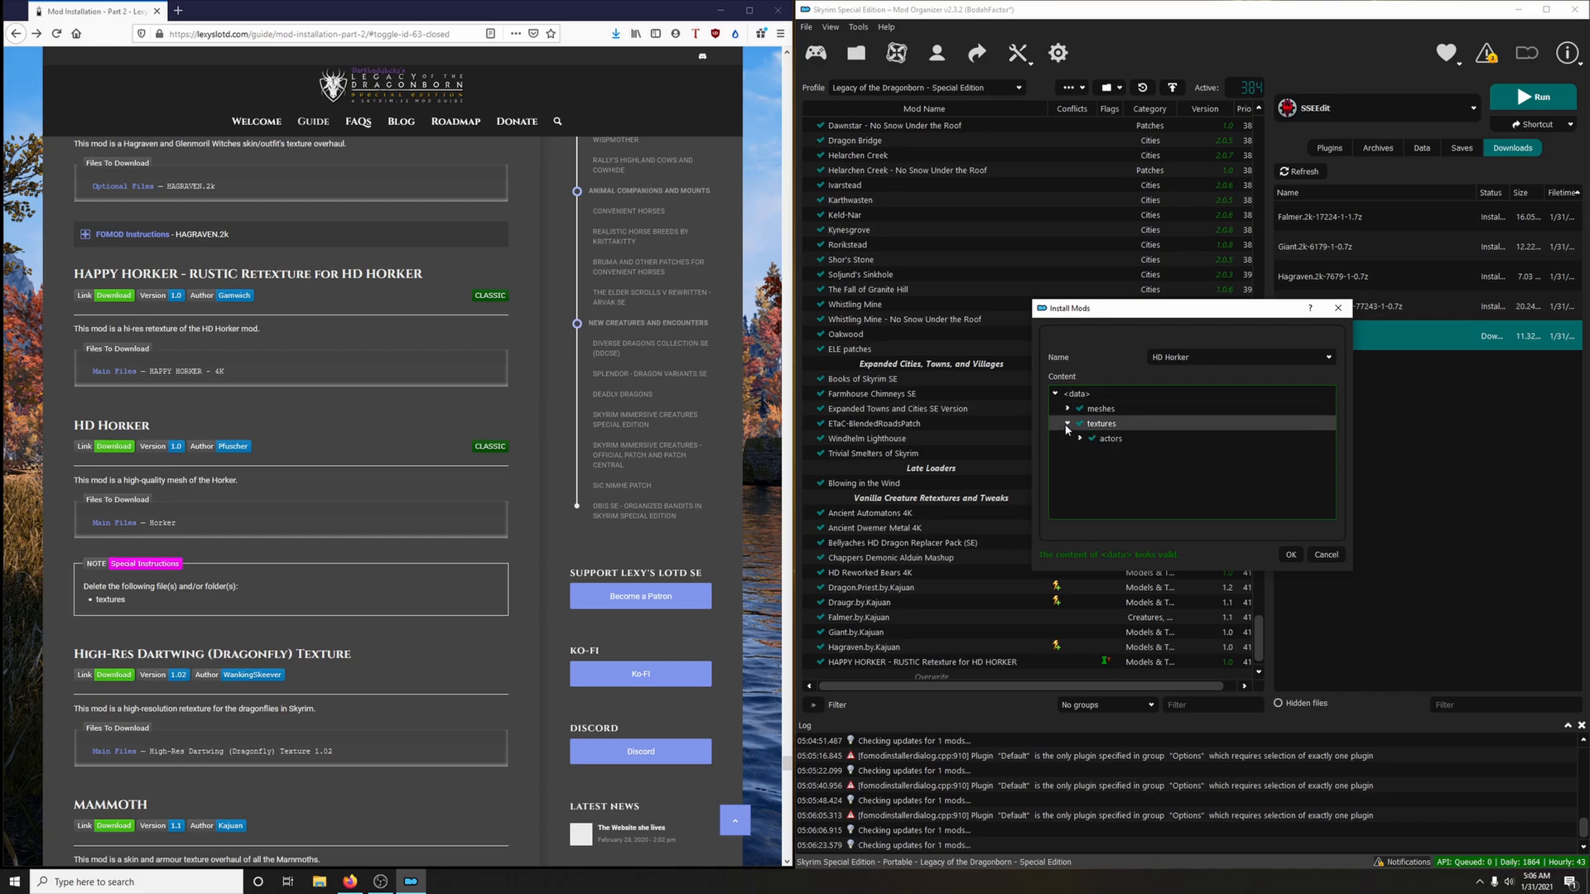
left_click(1078, 425)
left_click(1068, 425)
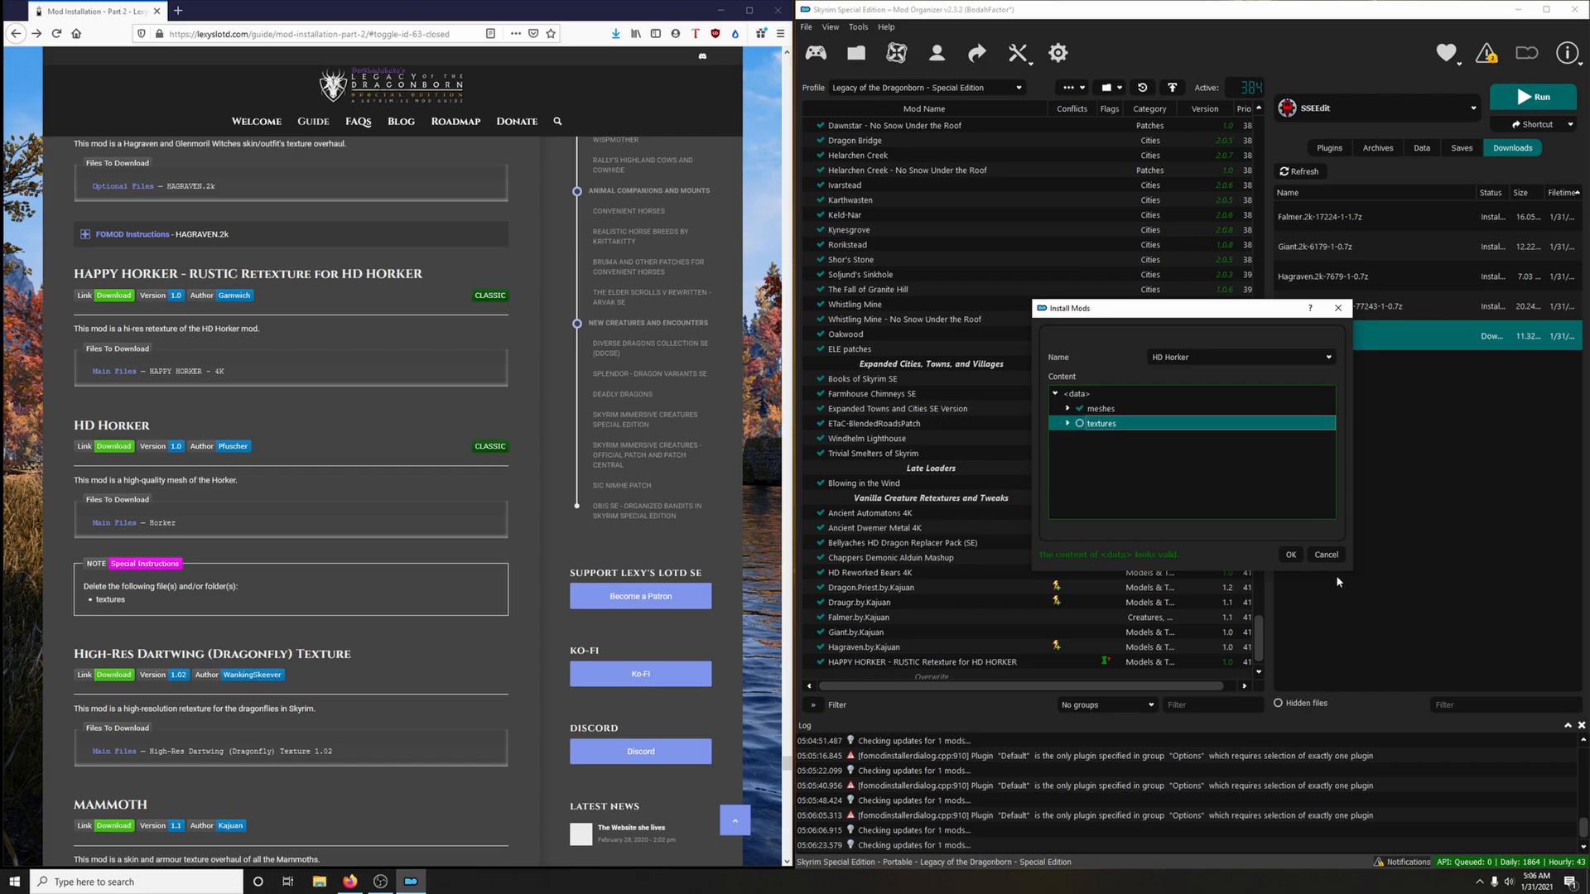
left_click(1287, 555)
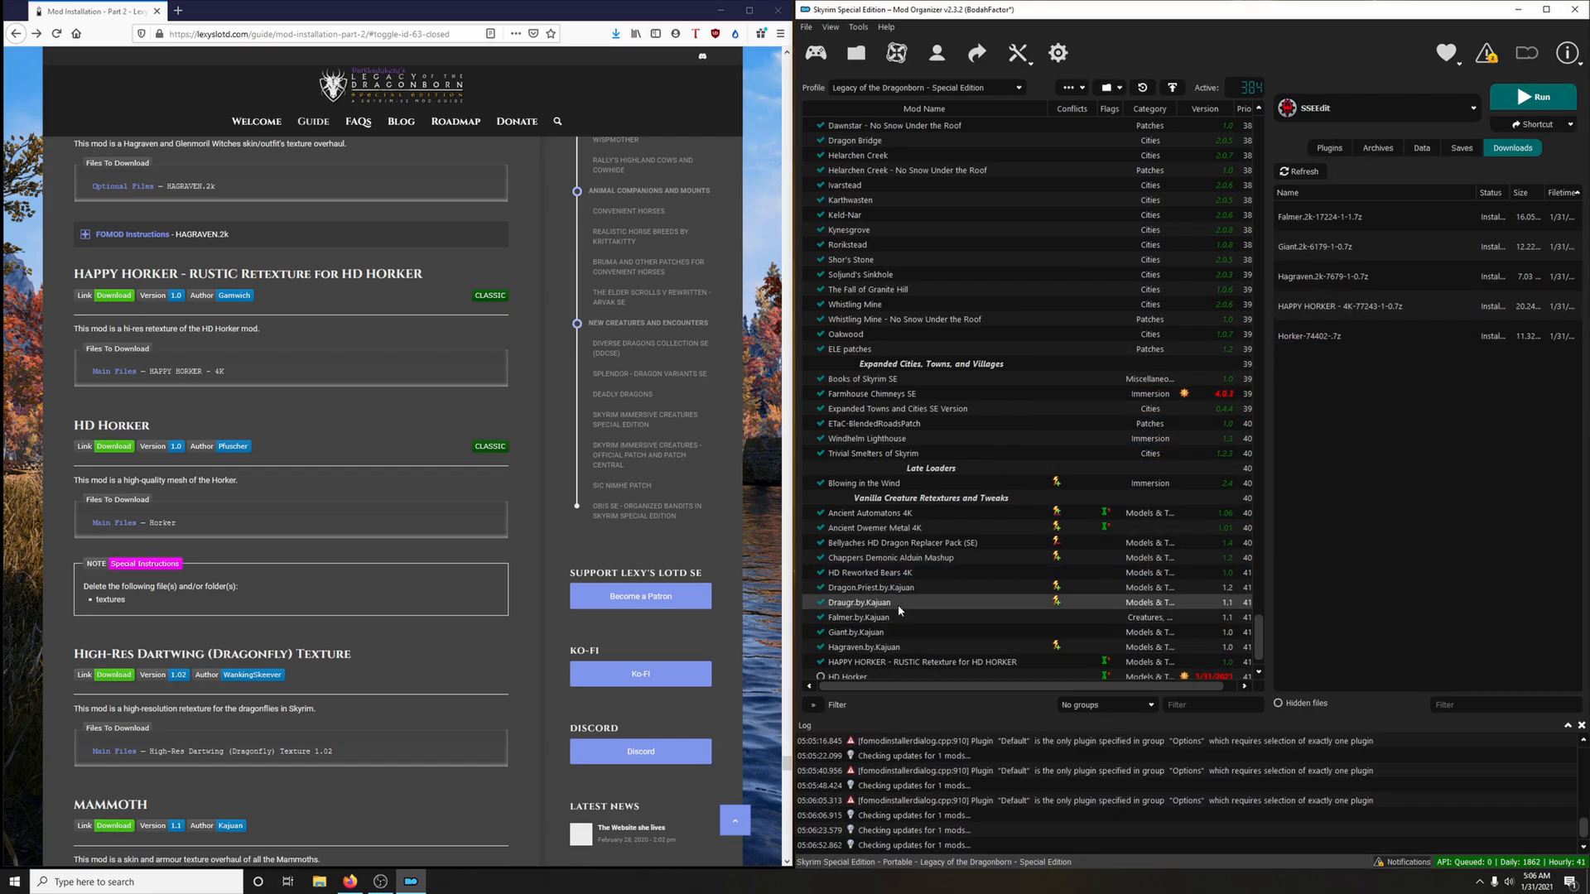
Delete all installed archives from the mod manager's downloads and confirm the deletion
right_click(1292, 336)
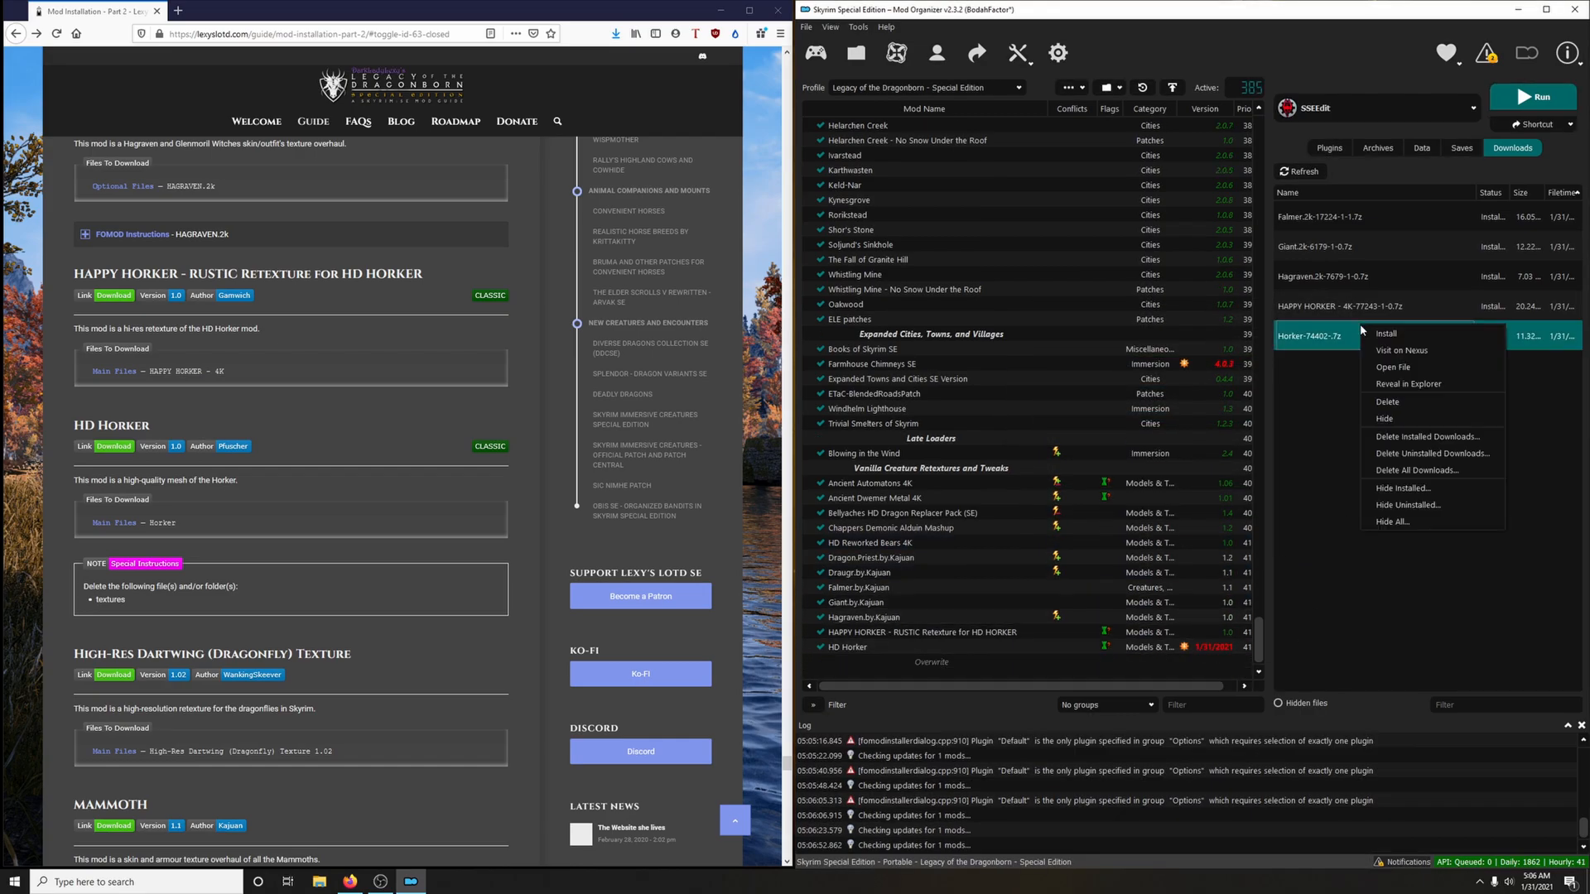
left_click(1408, 437)
left_click(891, 457)
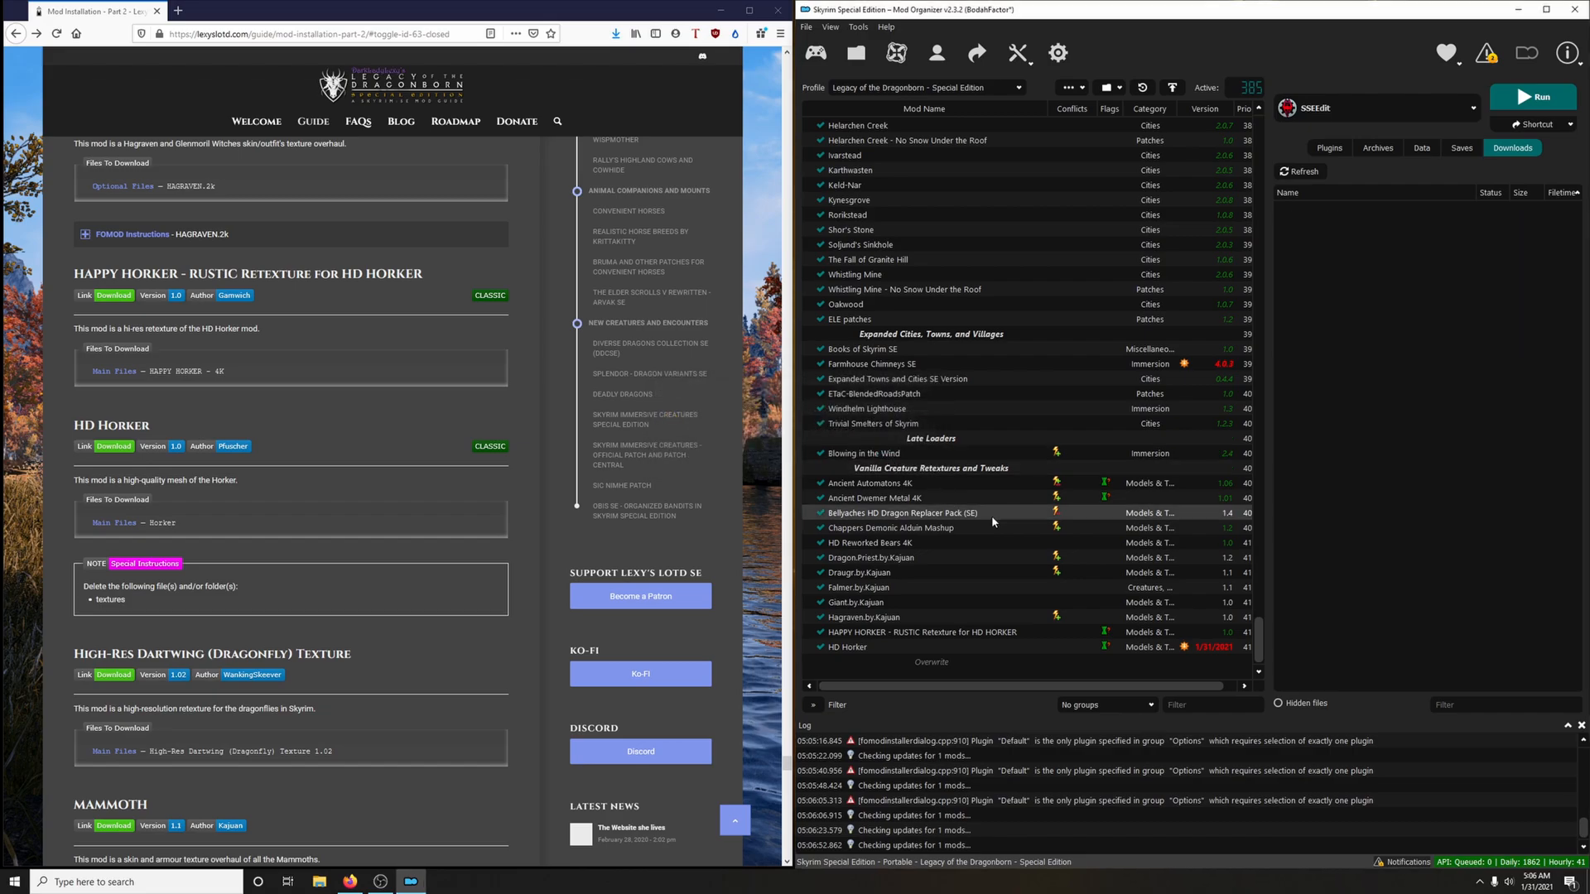
Download the High-Res Dartwing (Dragonfly) Texture main file to the mod manager via the guide's link, closing the mod page
scroll(513, 527, "down", 3)
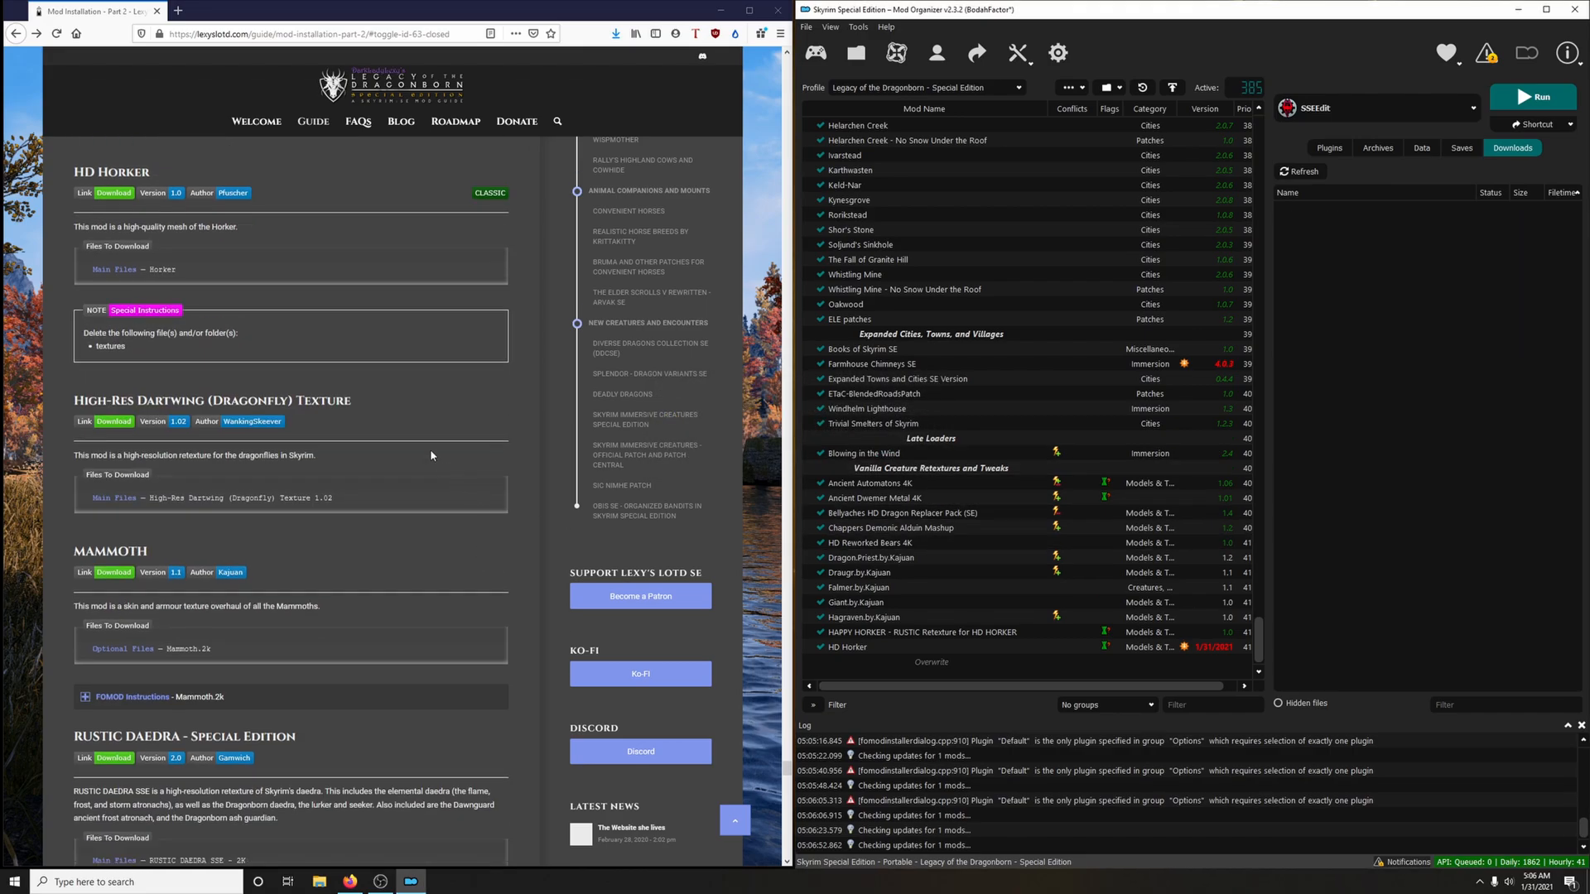
left_click(123, 423)
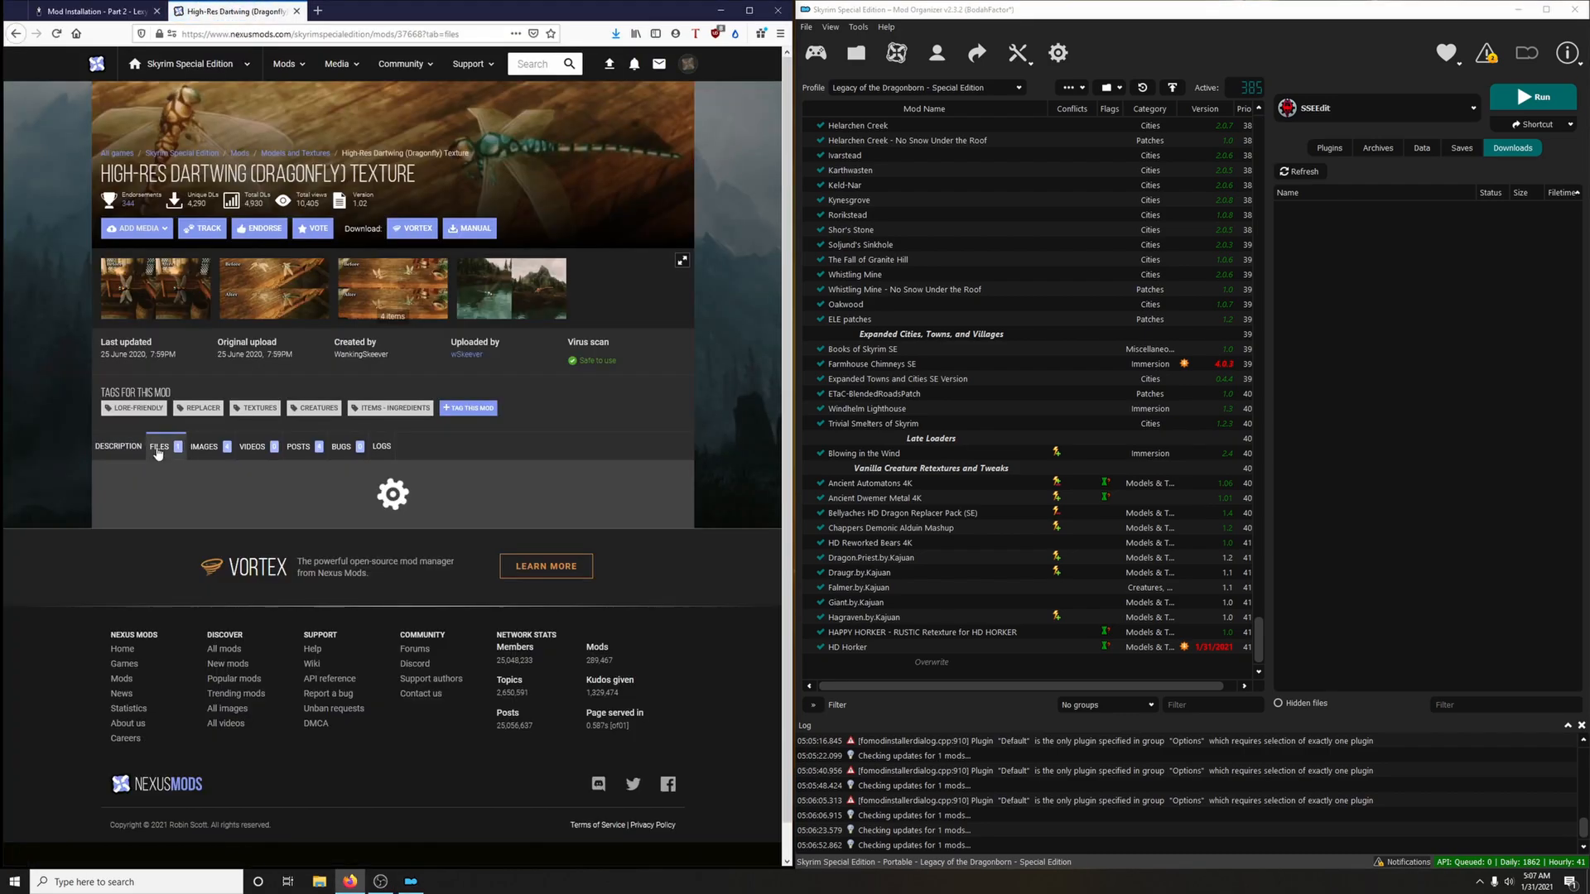
left_click(226, 591)
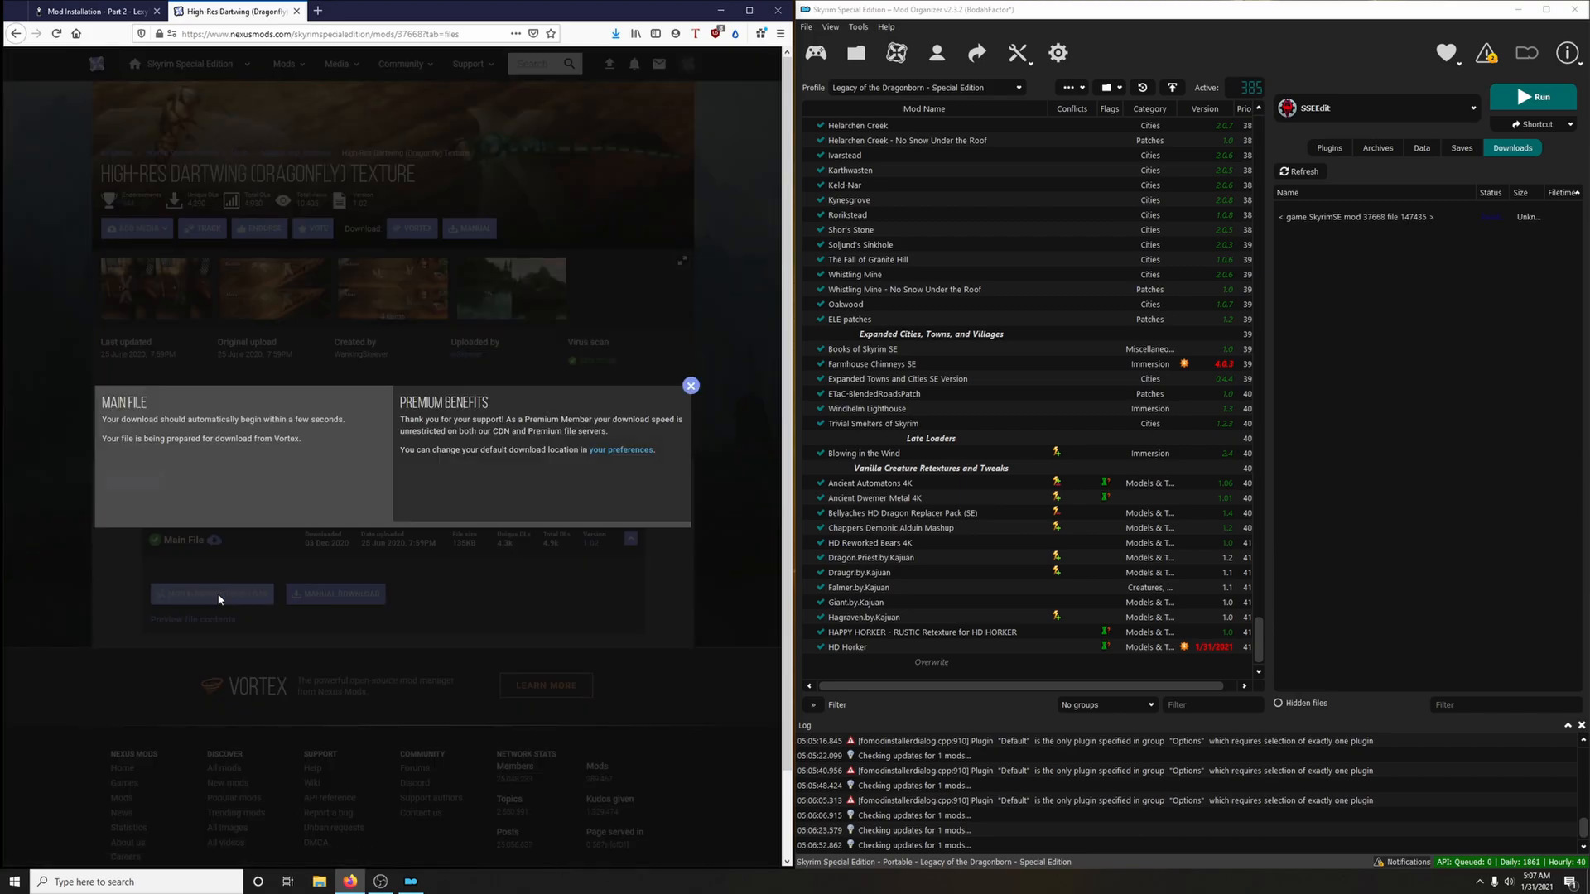
left_click(296, 11)
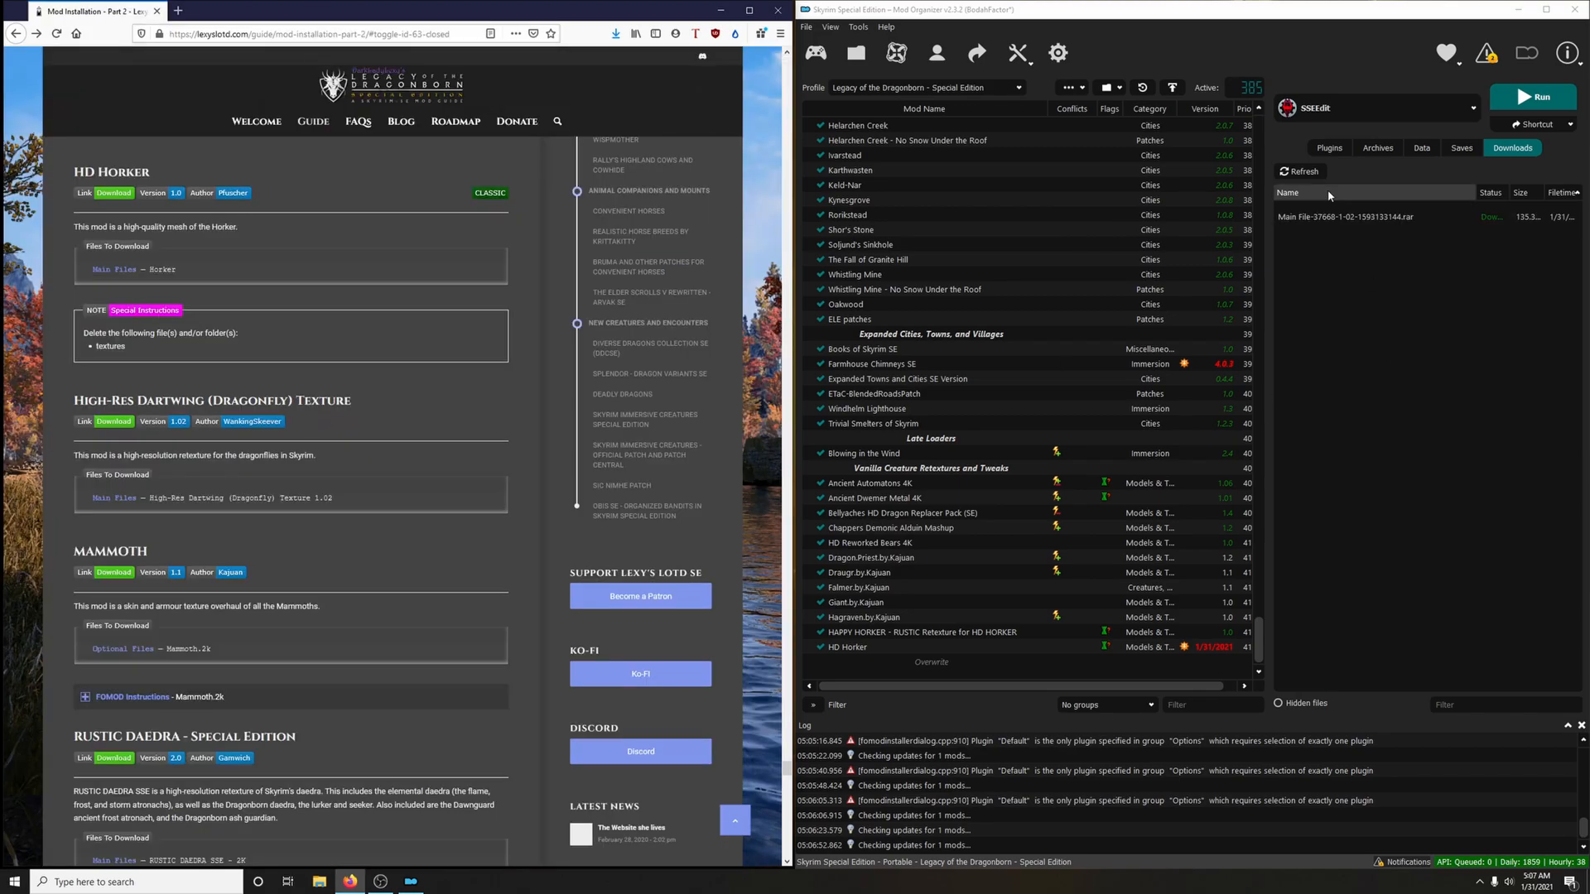
Install the downloaded main file as High-Res Dartwing (Dragonfly) Texture, enabling and endorsing the mod
double_click(1326, 220)
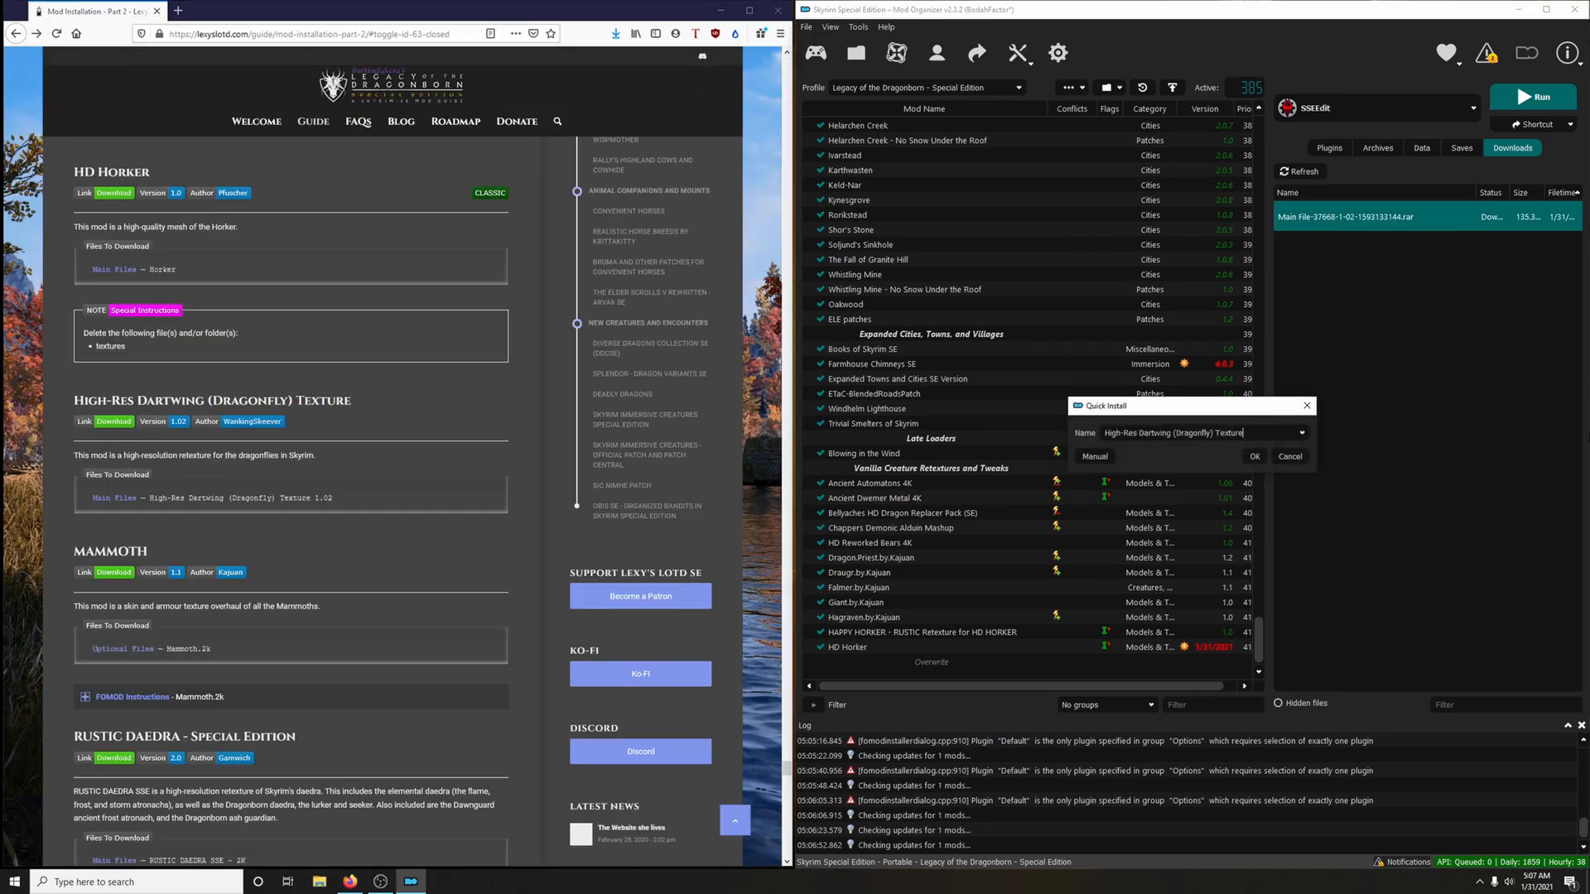
left_click(1255, 456)
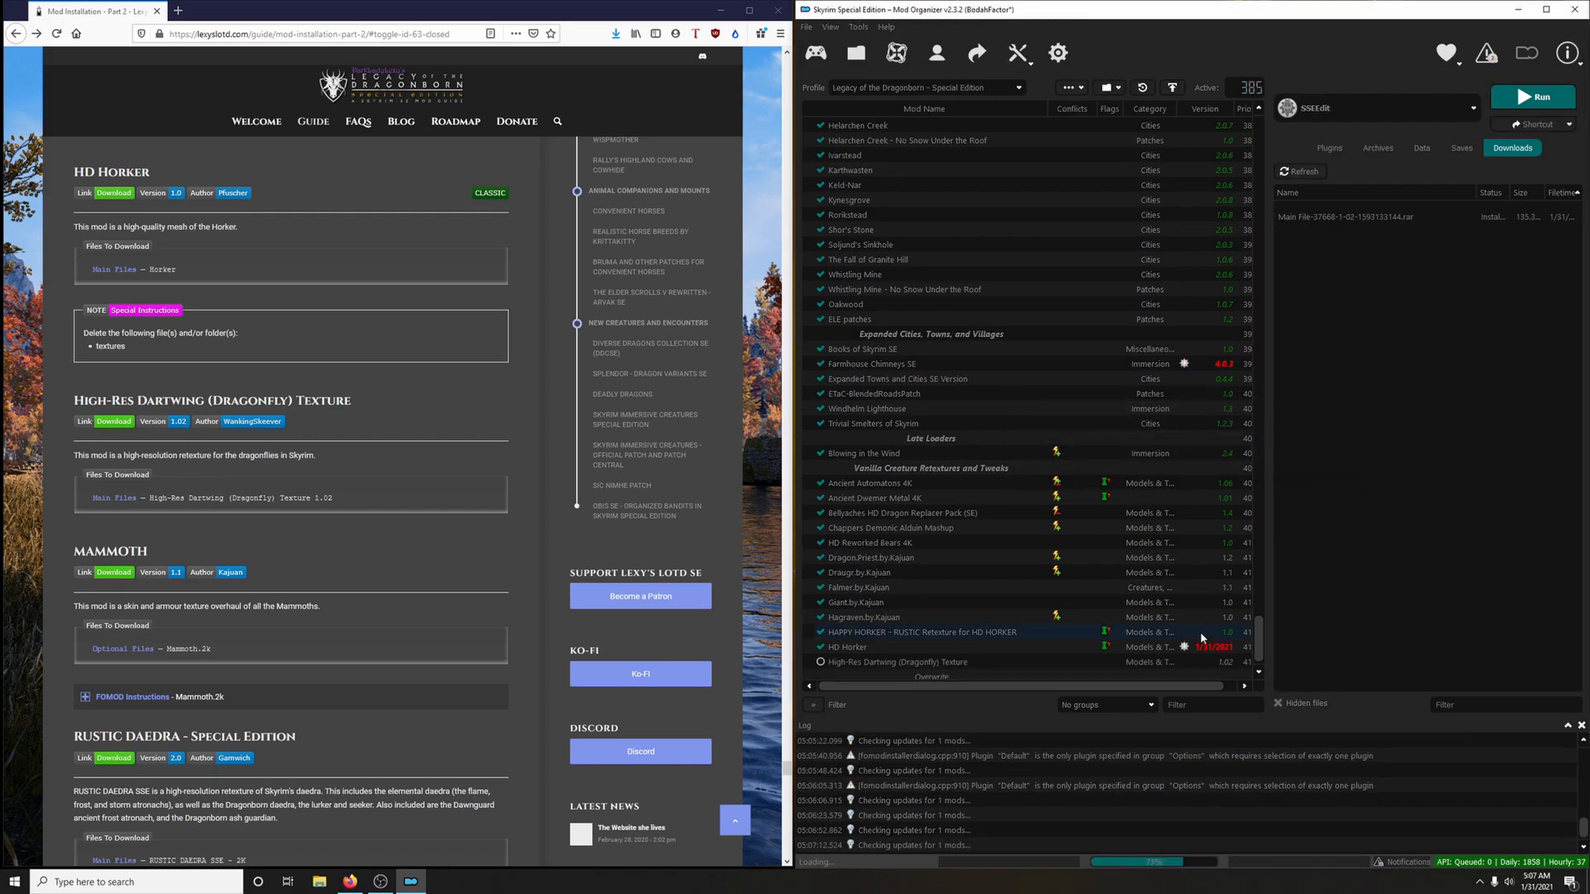
left_click(820, 662)
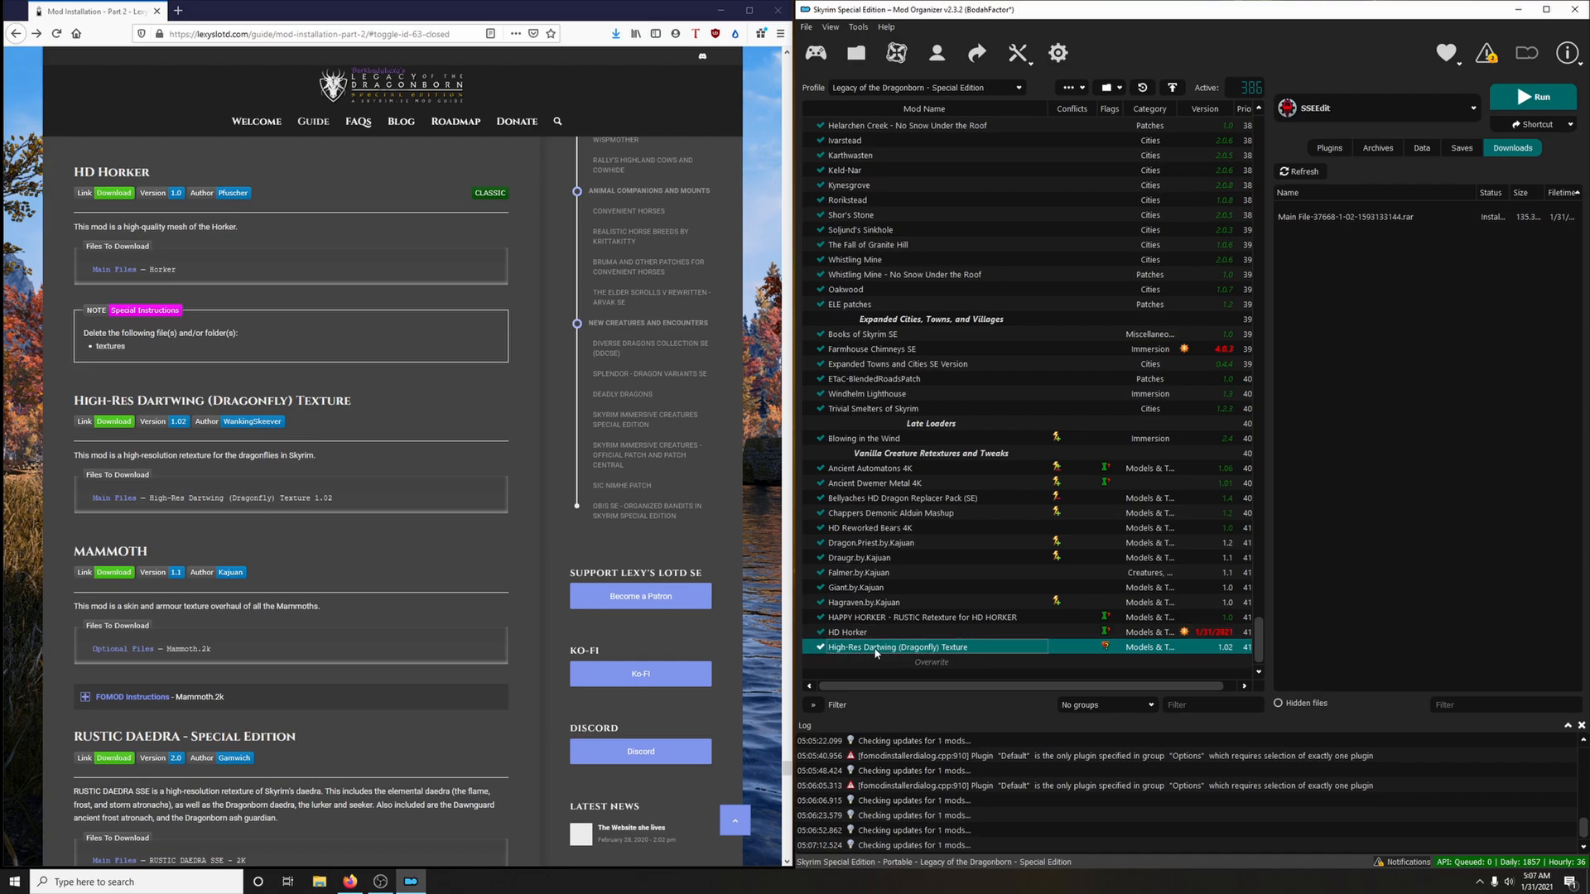
right_click(1081, 652)
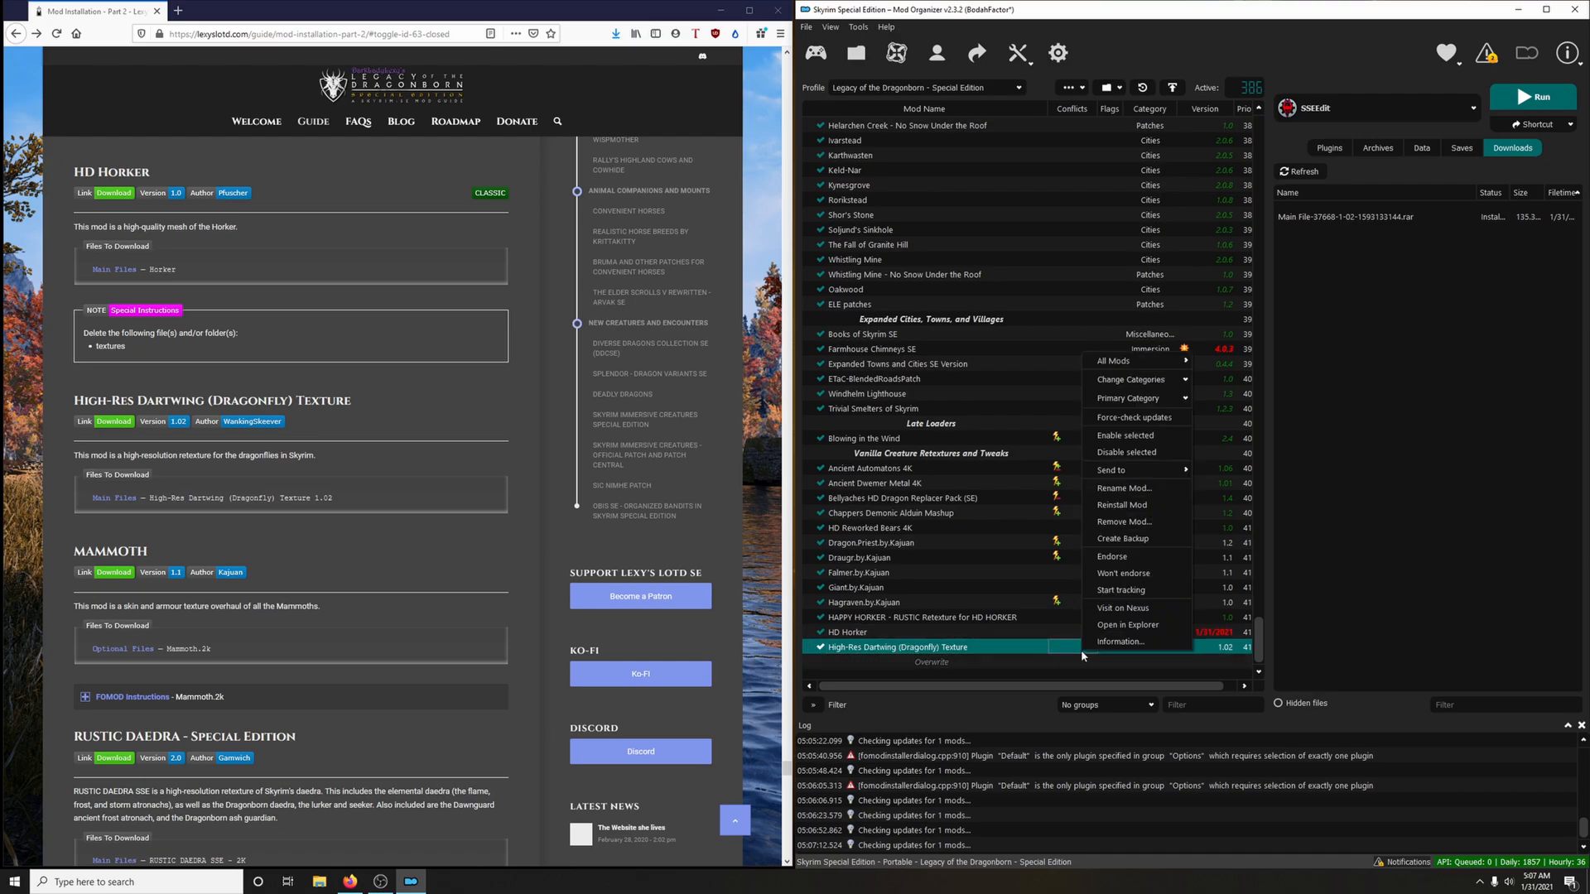
left_click(1116, 563)
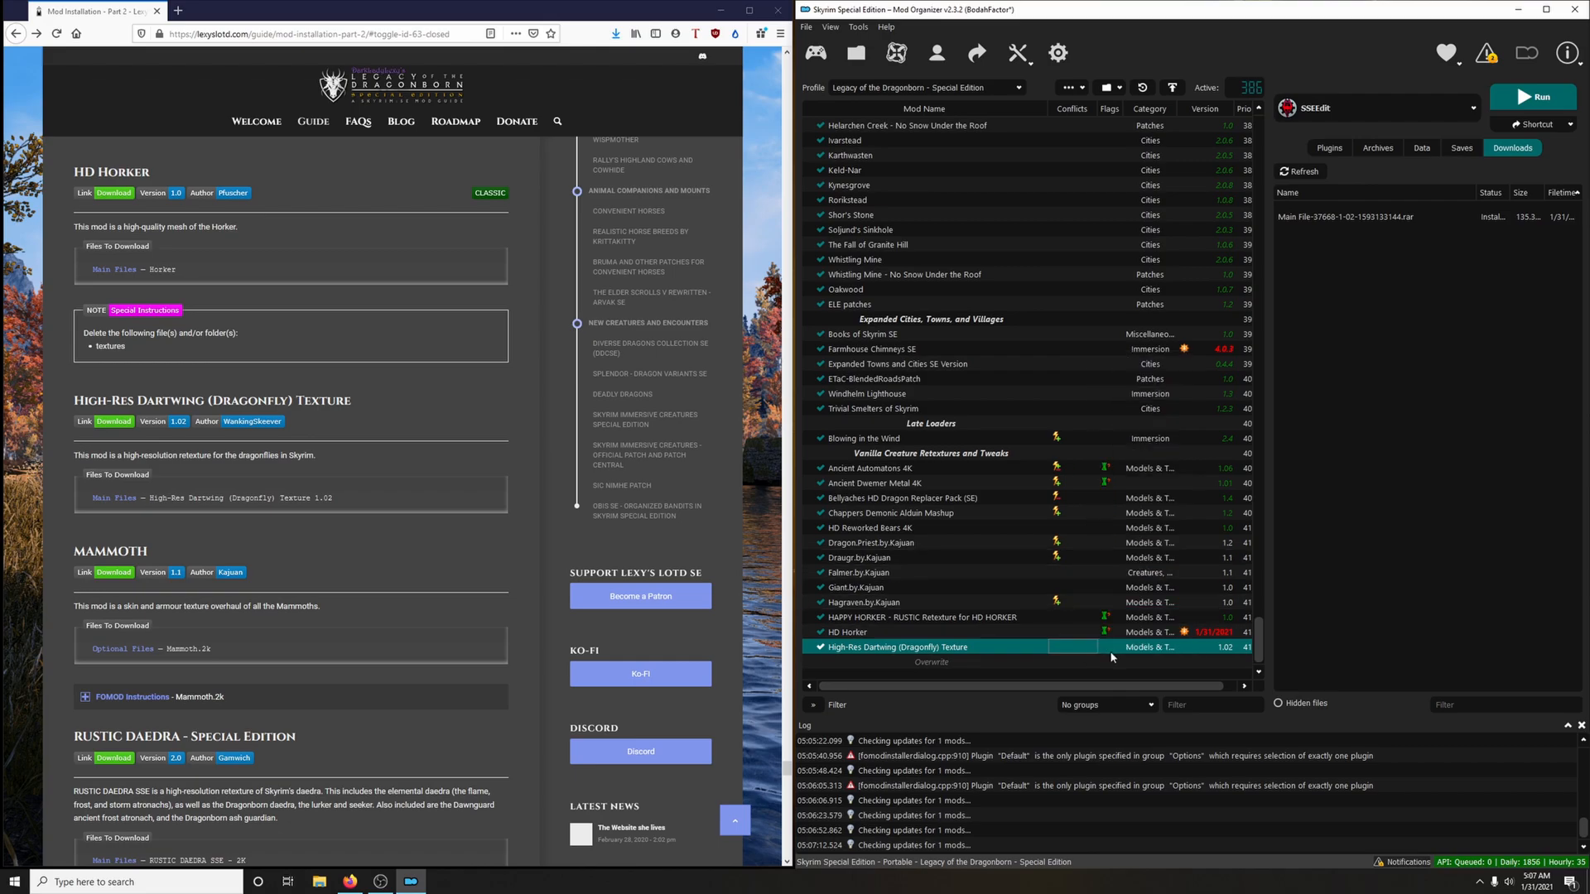
Download the Mammoth.2k optional file to the mod manager via the guide's Mammoth link, closing the mod page
scroll(383, 595, "down", 2)
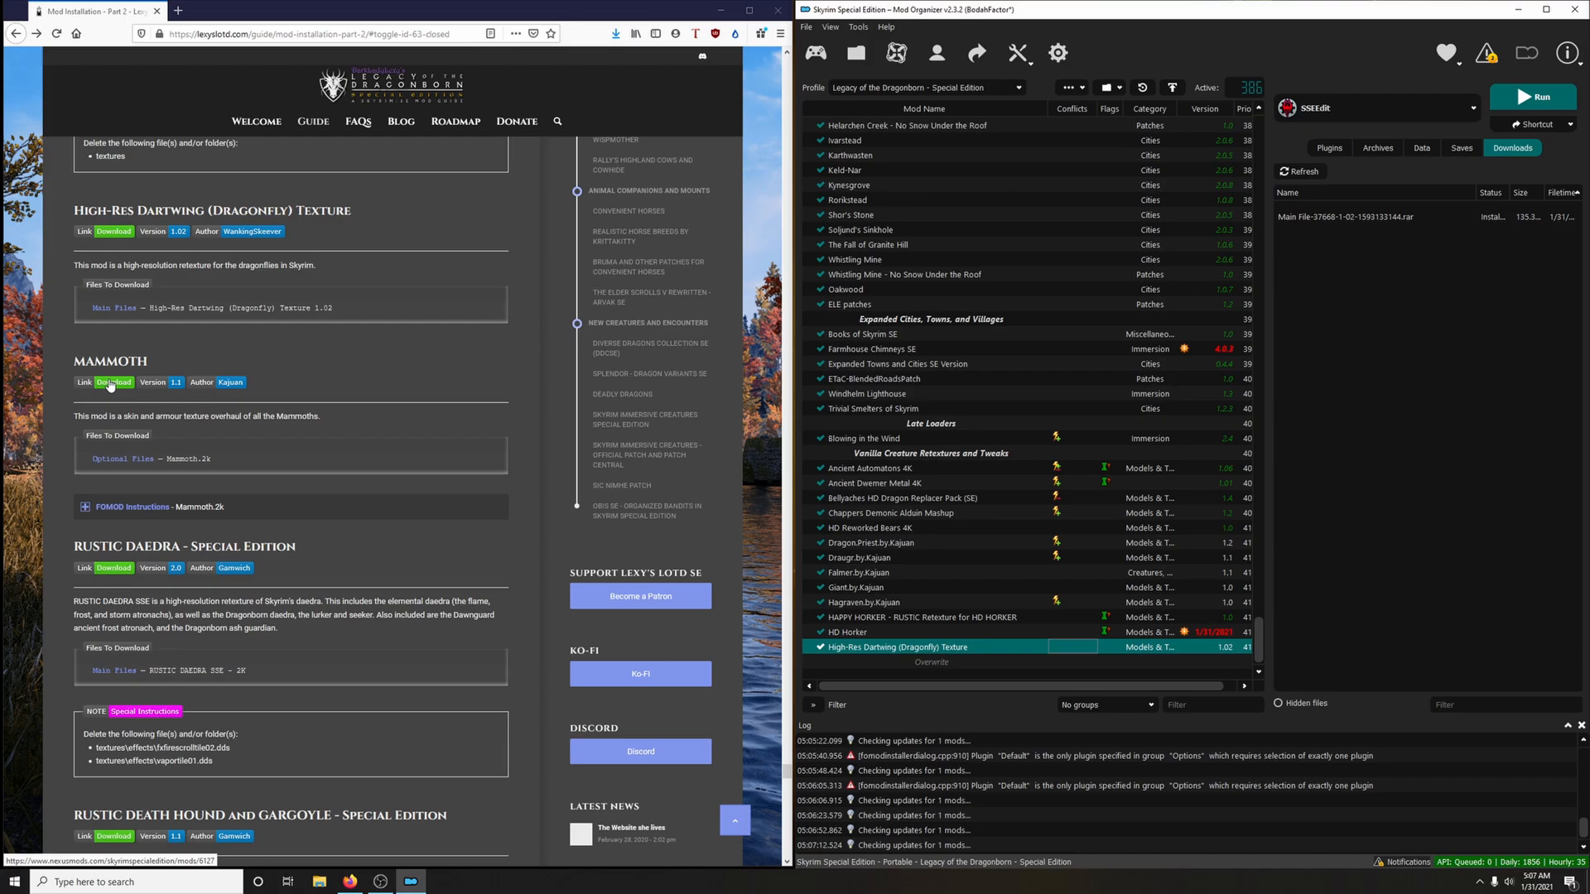
left_click(110, 383)
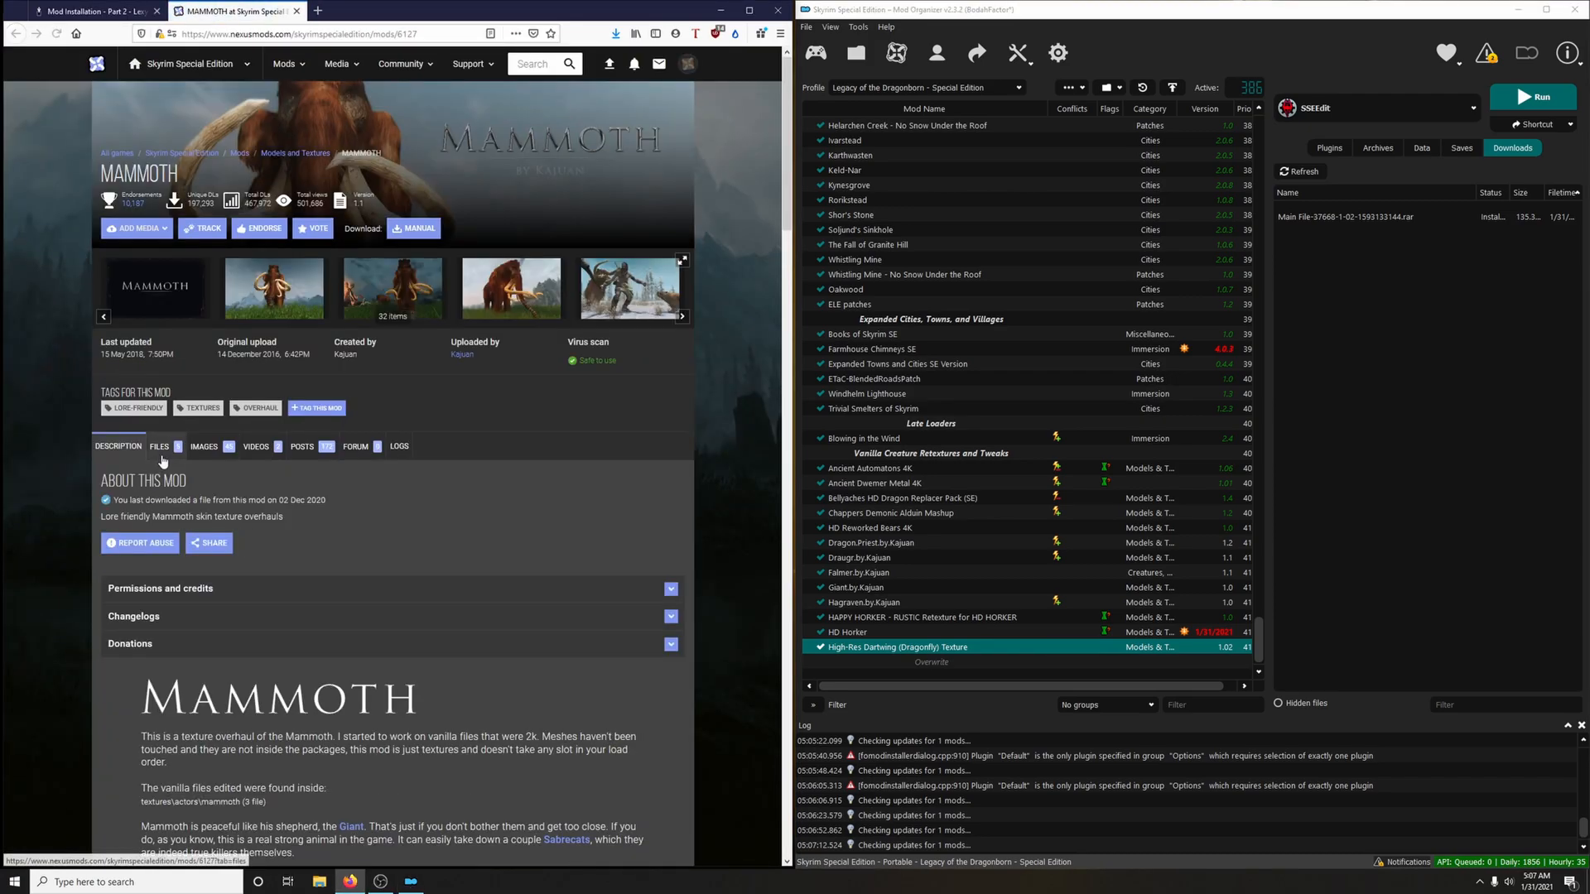
left_click(162, 461)
scroll(212, 468, "down", 5)
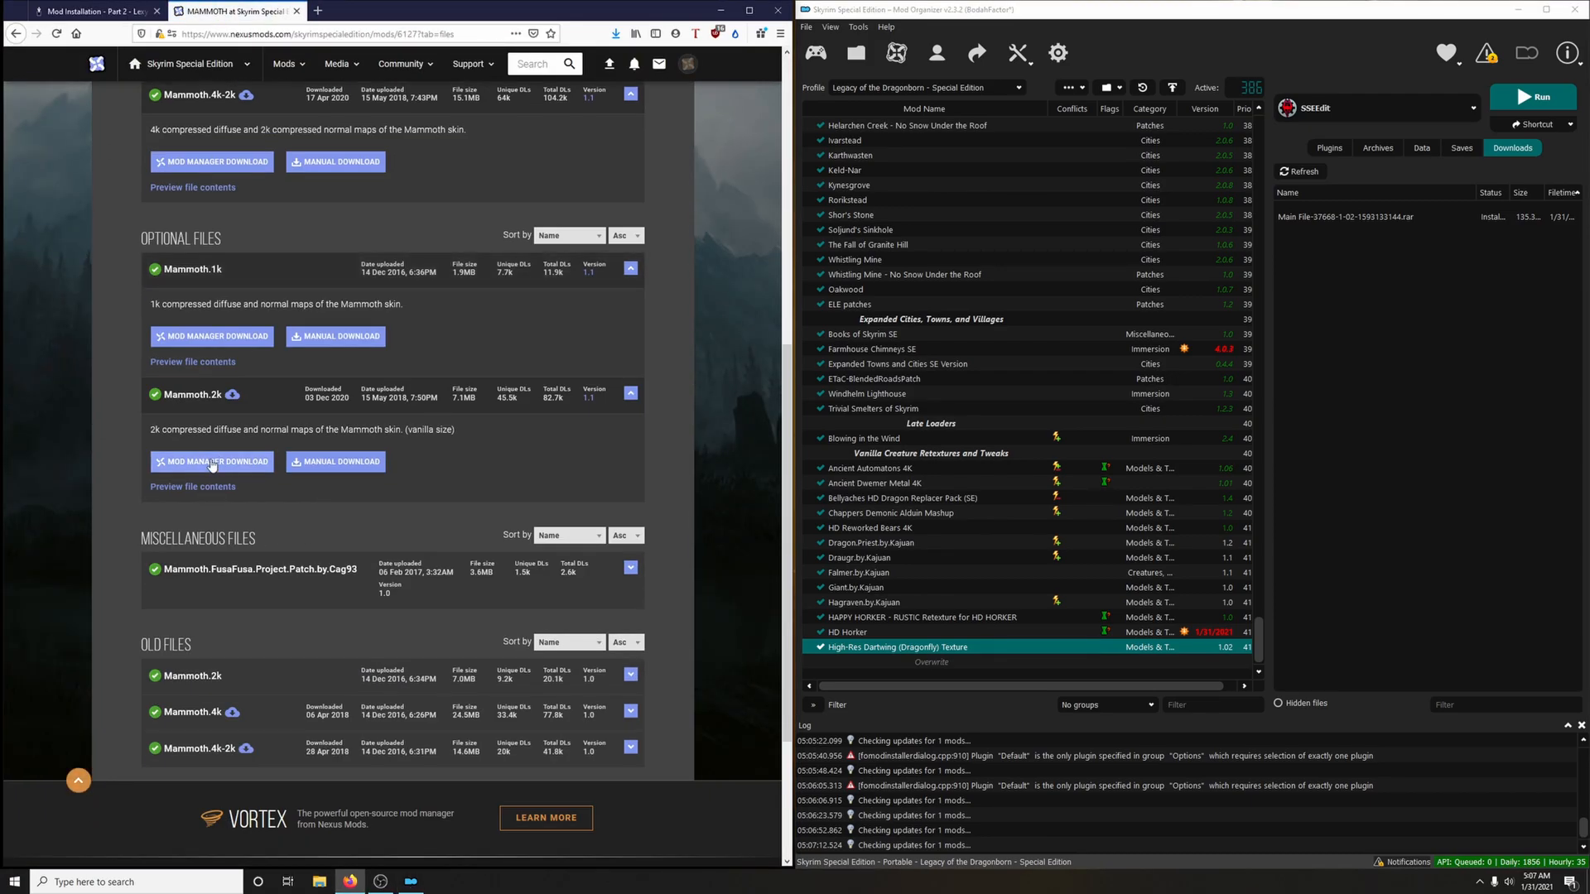
left_click(212, 461)
left_click(296, 11)
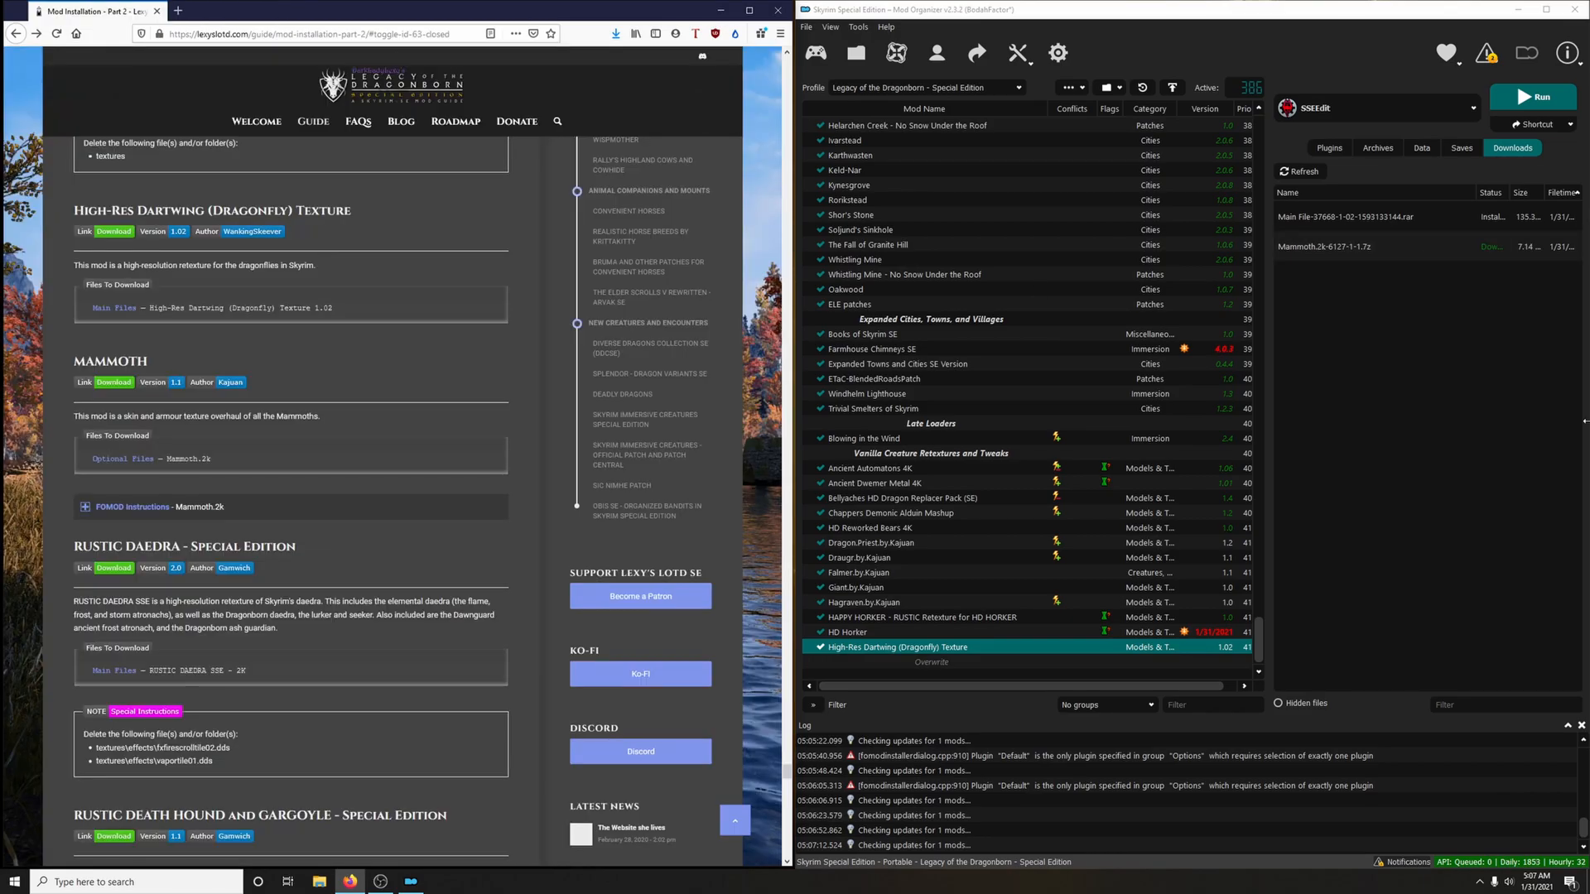
Install the Mammoth.2k archive with the Default option and enable the mod
double_click(1333, 246)
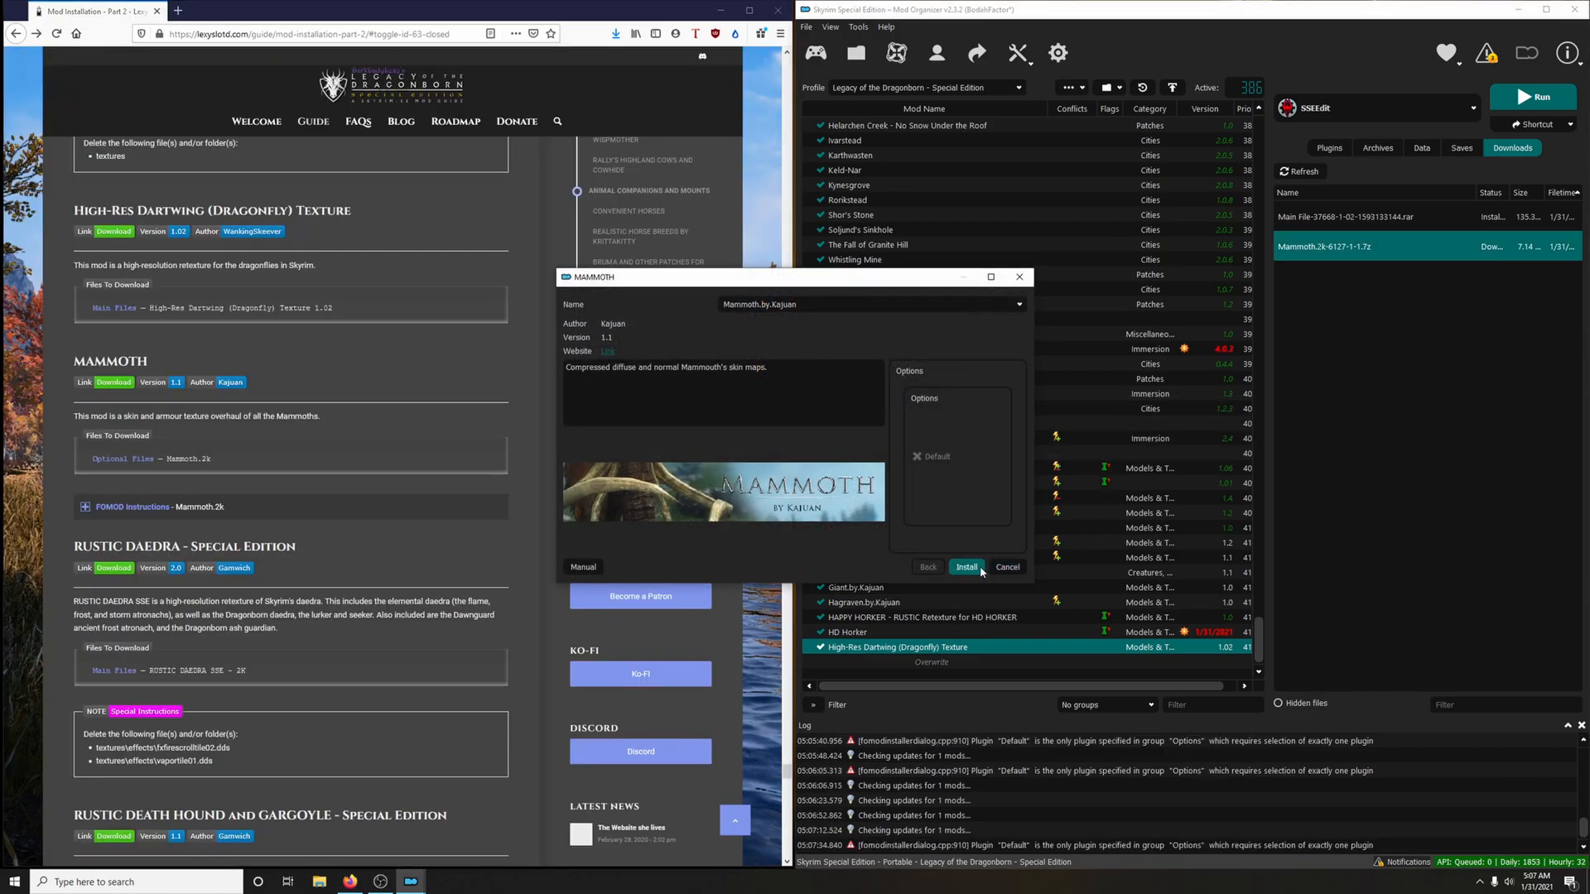
left_click(979, 568)
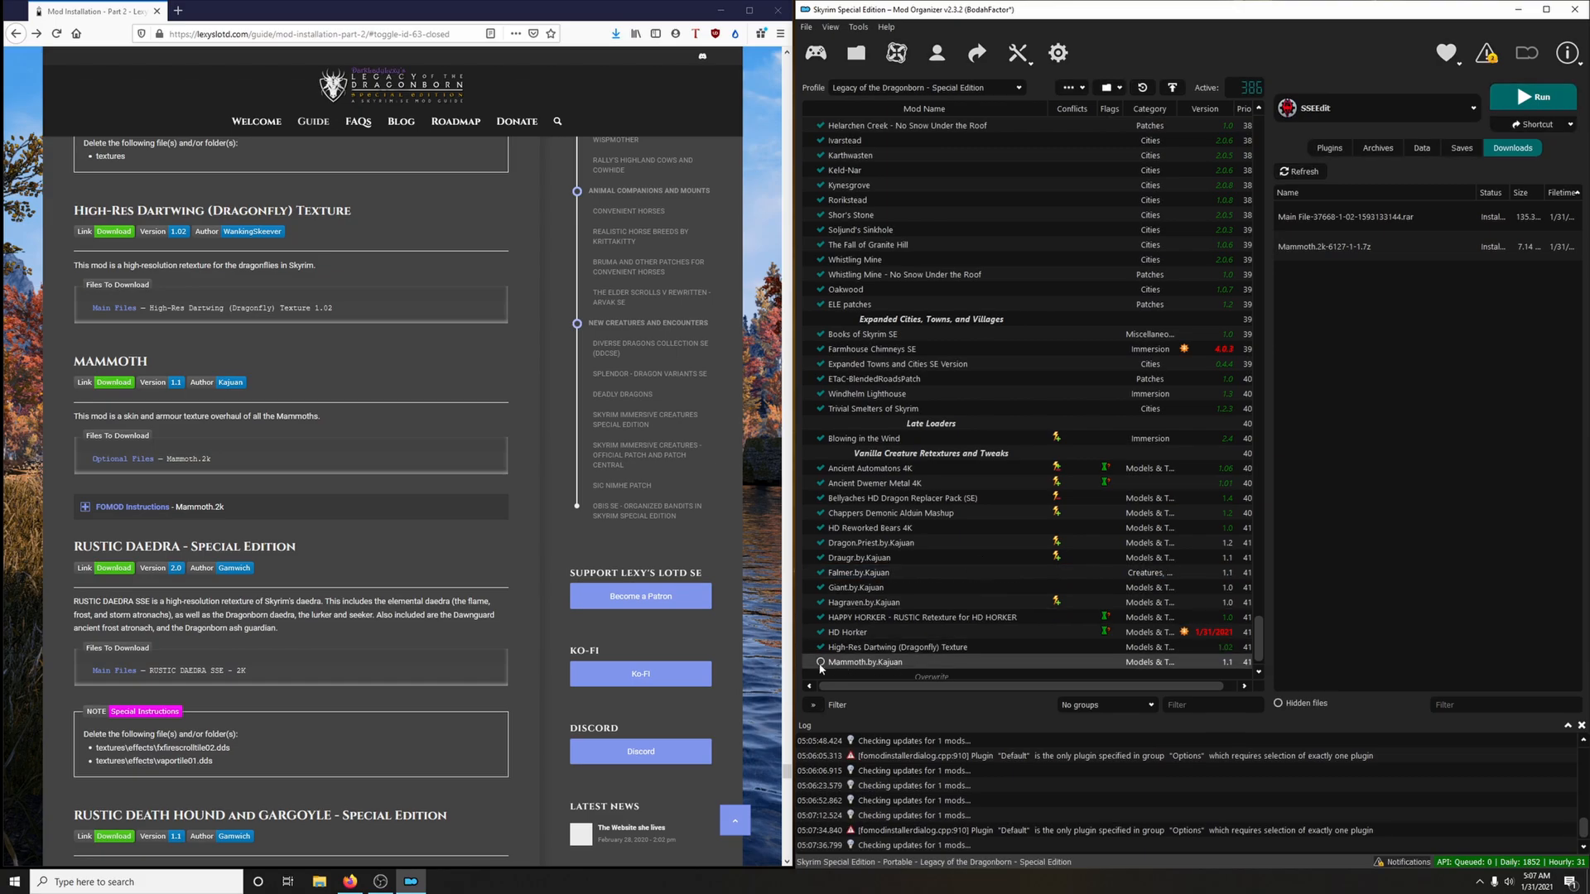
left_click(820, 662)
Download the RUSTIC DAEDRA SSE - VANILLA - 2K optional file to the mod manager via the guide's Rustic Daedra link, closing the mod page
scroll(447, 660, "down", 3)
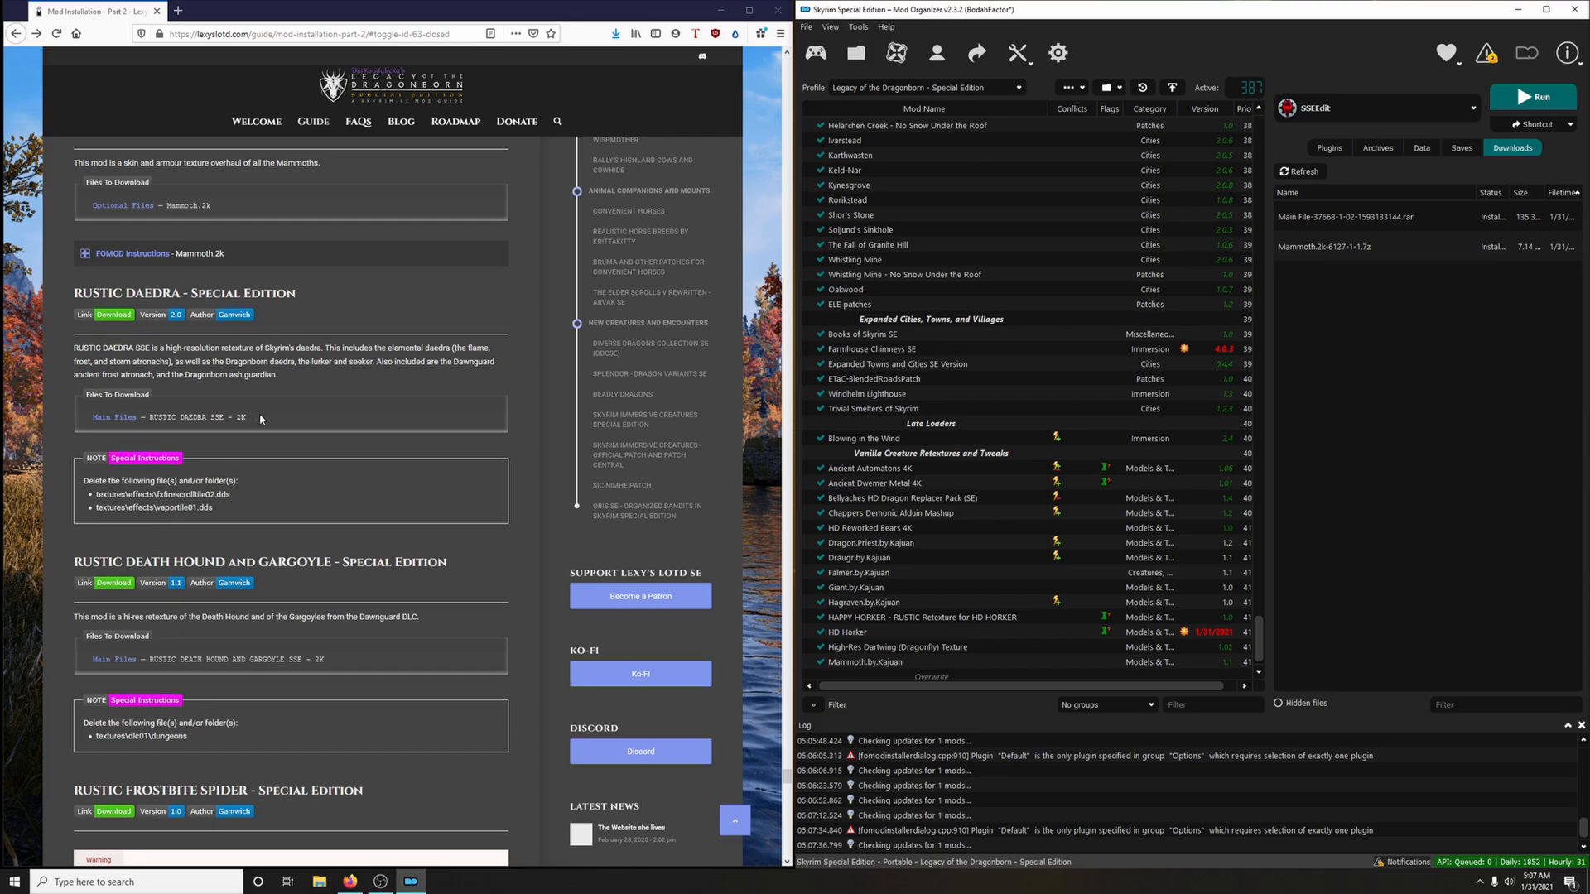
left_click(128, 318)
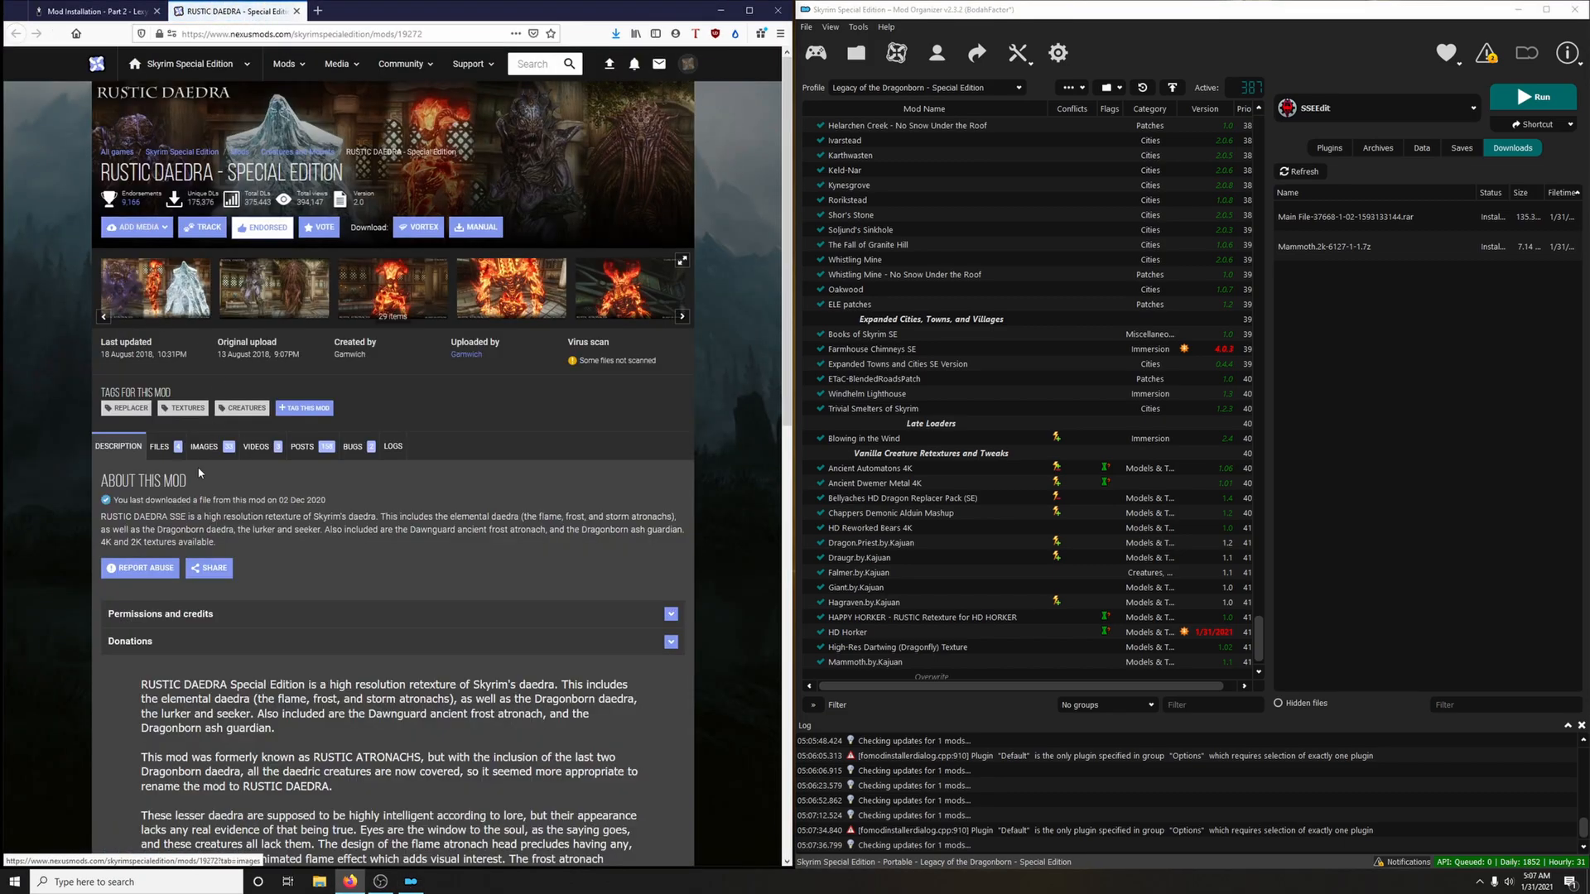
left_click(159, 448)
scroll(431, 556, "down", 6)
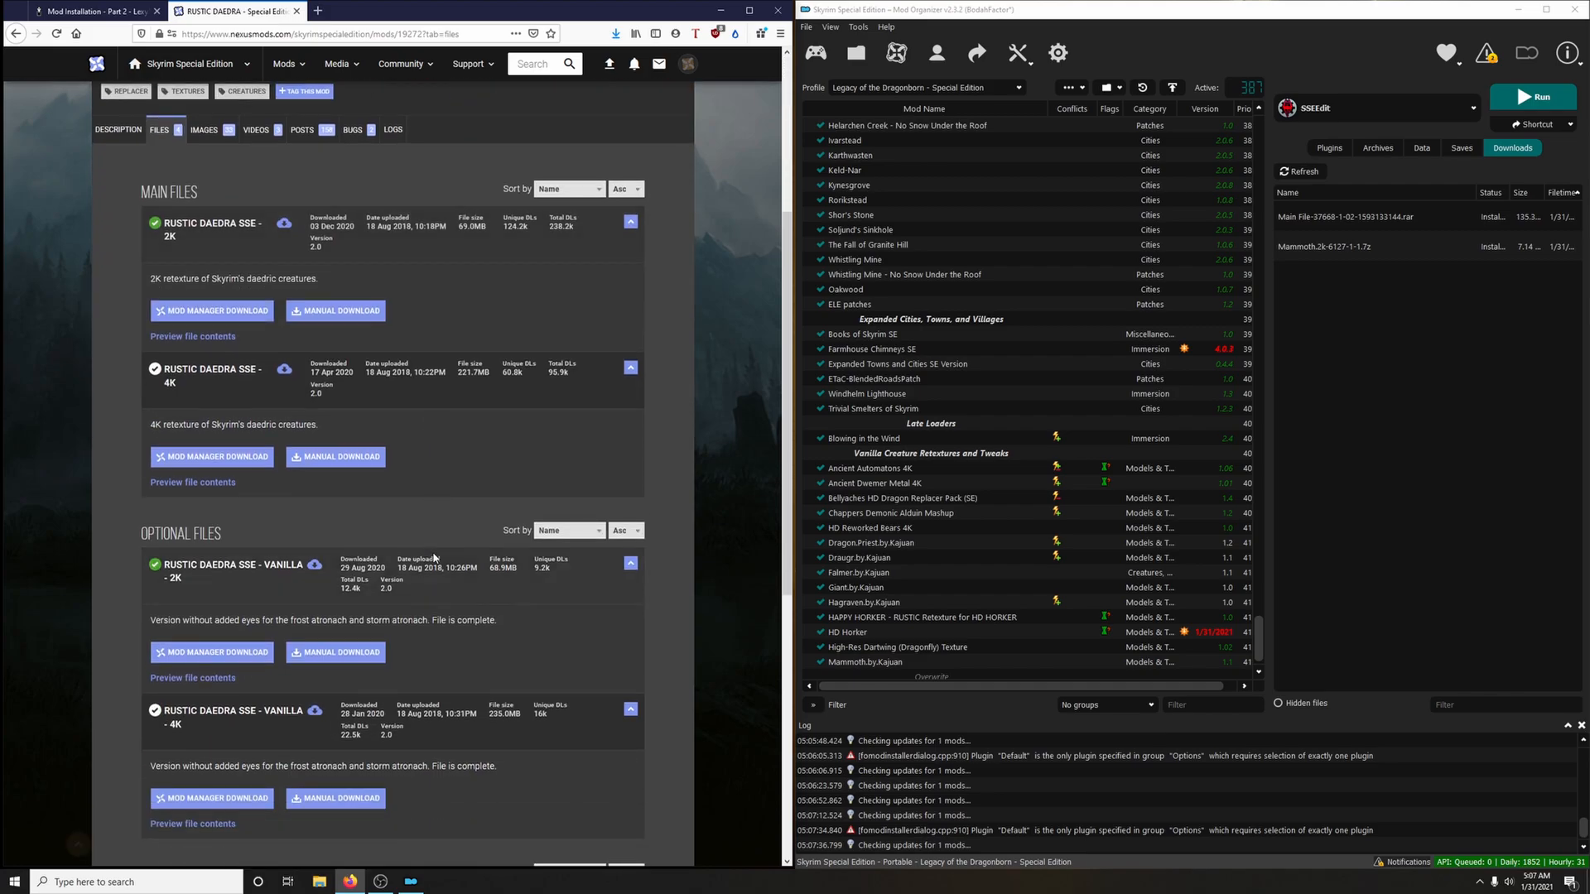
left_click(213, 524)
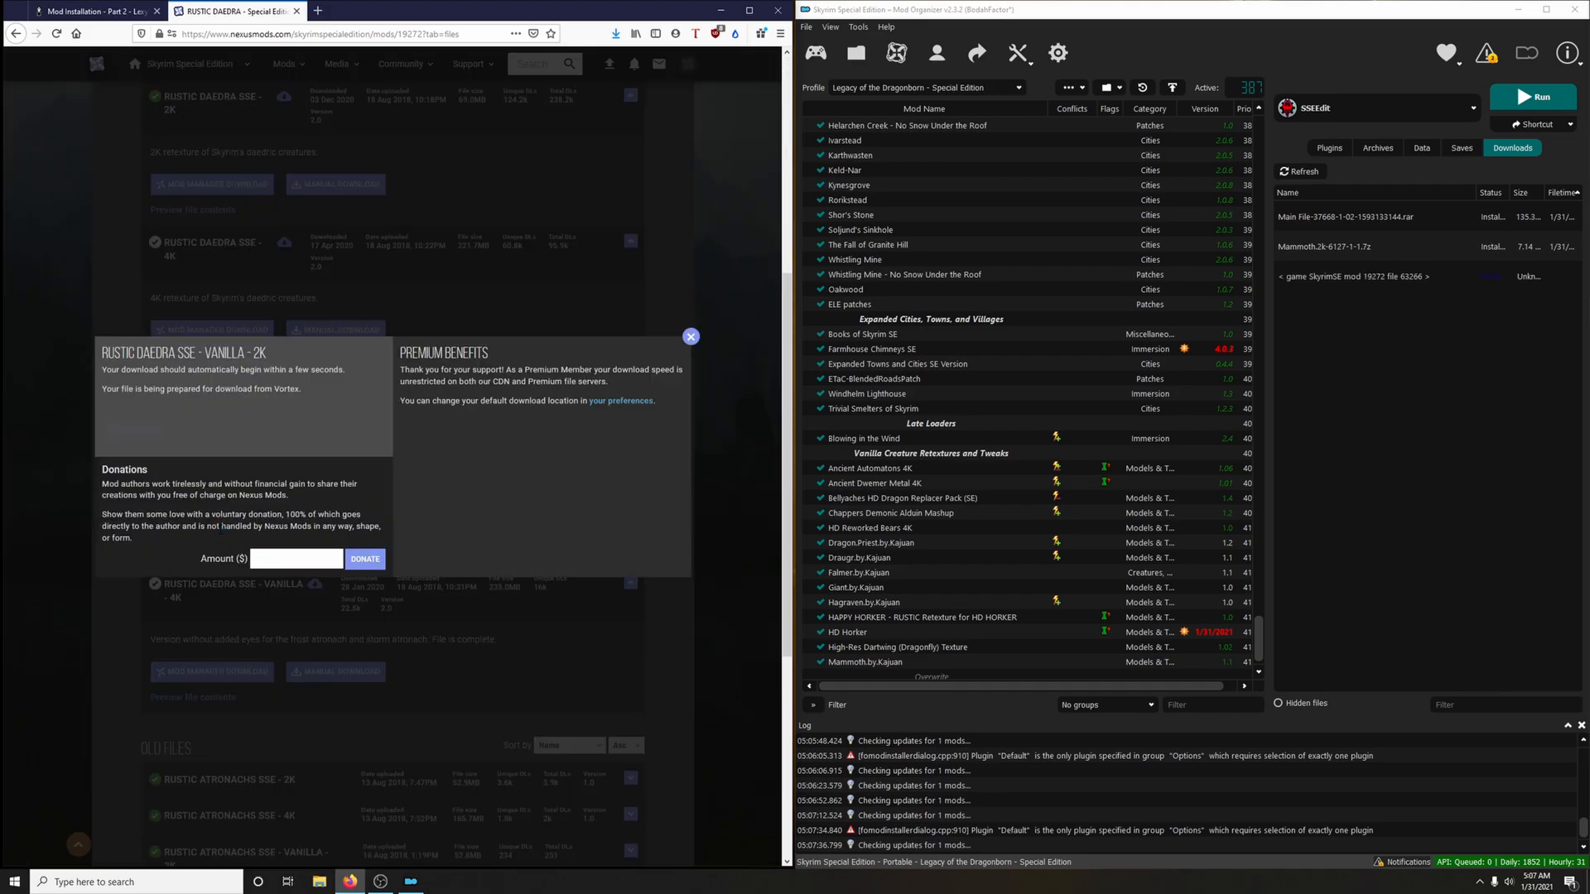
left_click(296, 11)
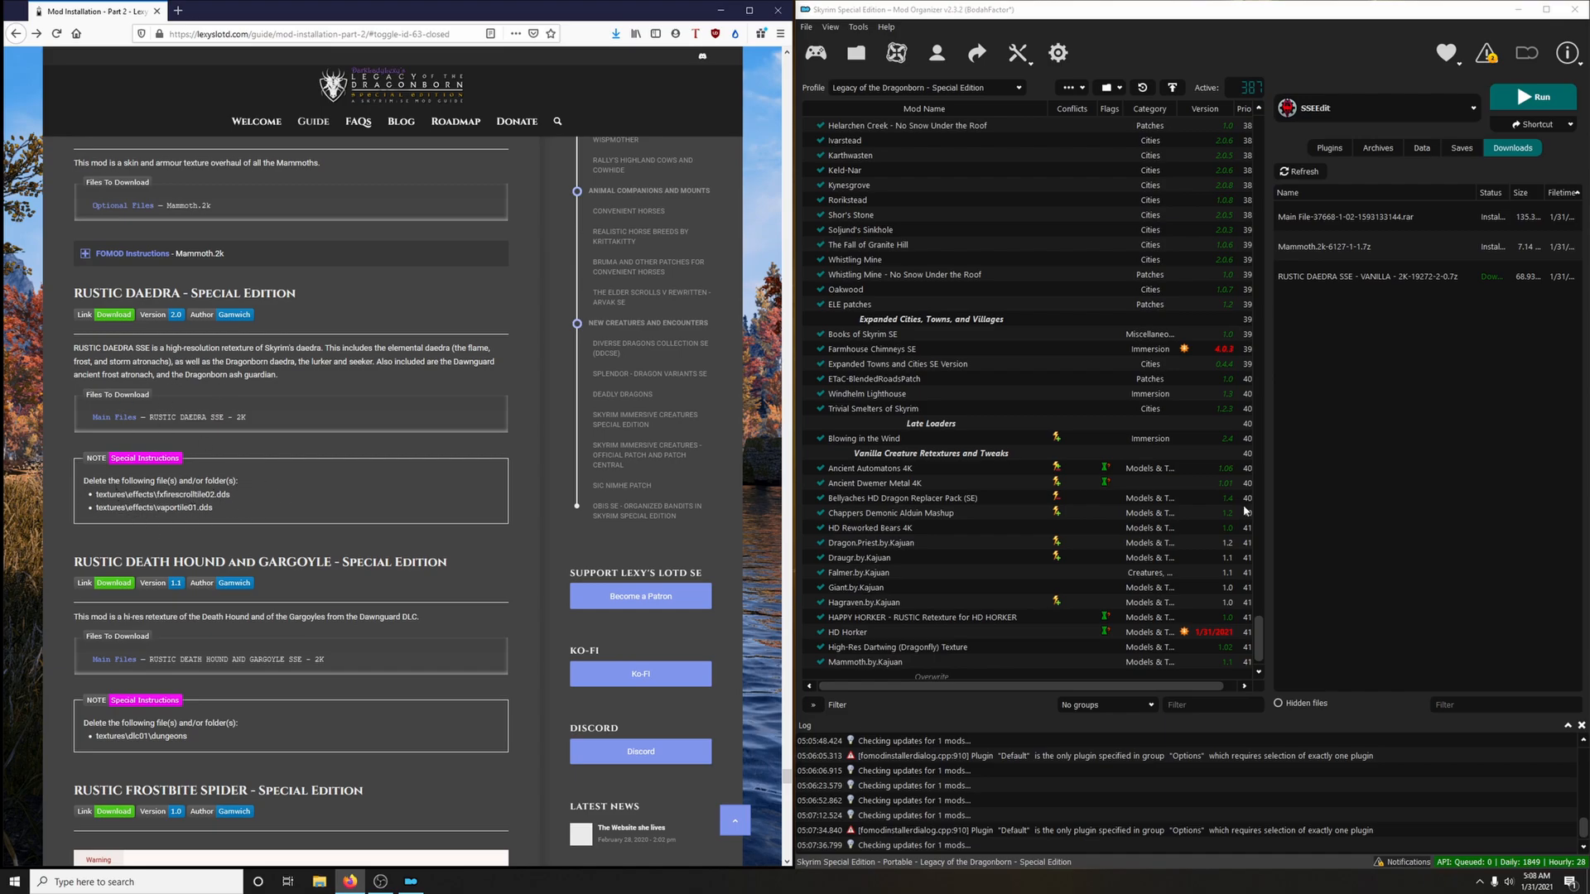
Manually install the RUSTIC DAEDRA archive, excluding shockparticles02.dds and vaportile01.dds from textures\effects, and enable the mod
double_click(1326, 282)
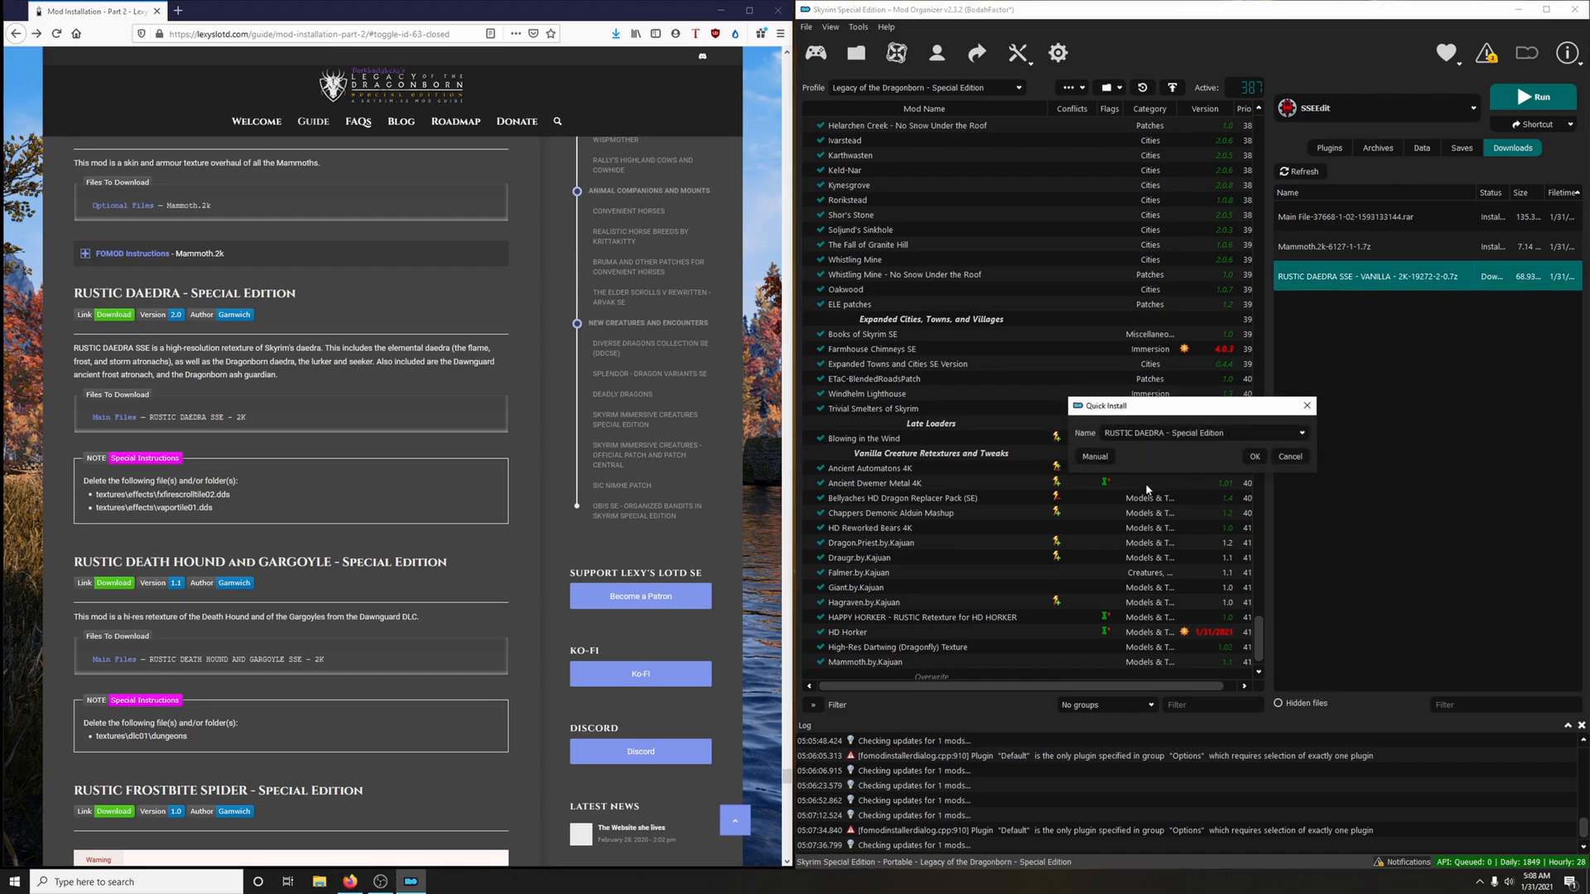
left_click(1095, 456)
left_click(1067, 423)
left_click(1079, 452)
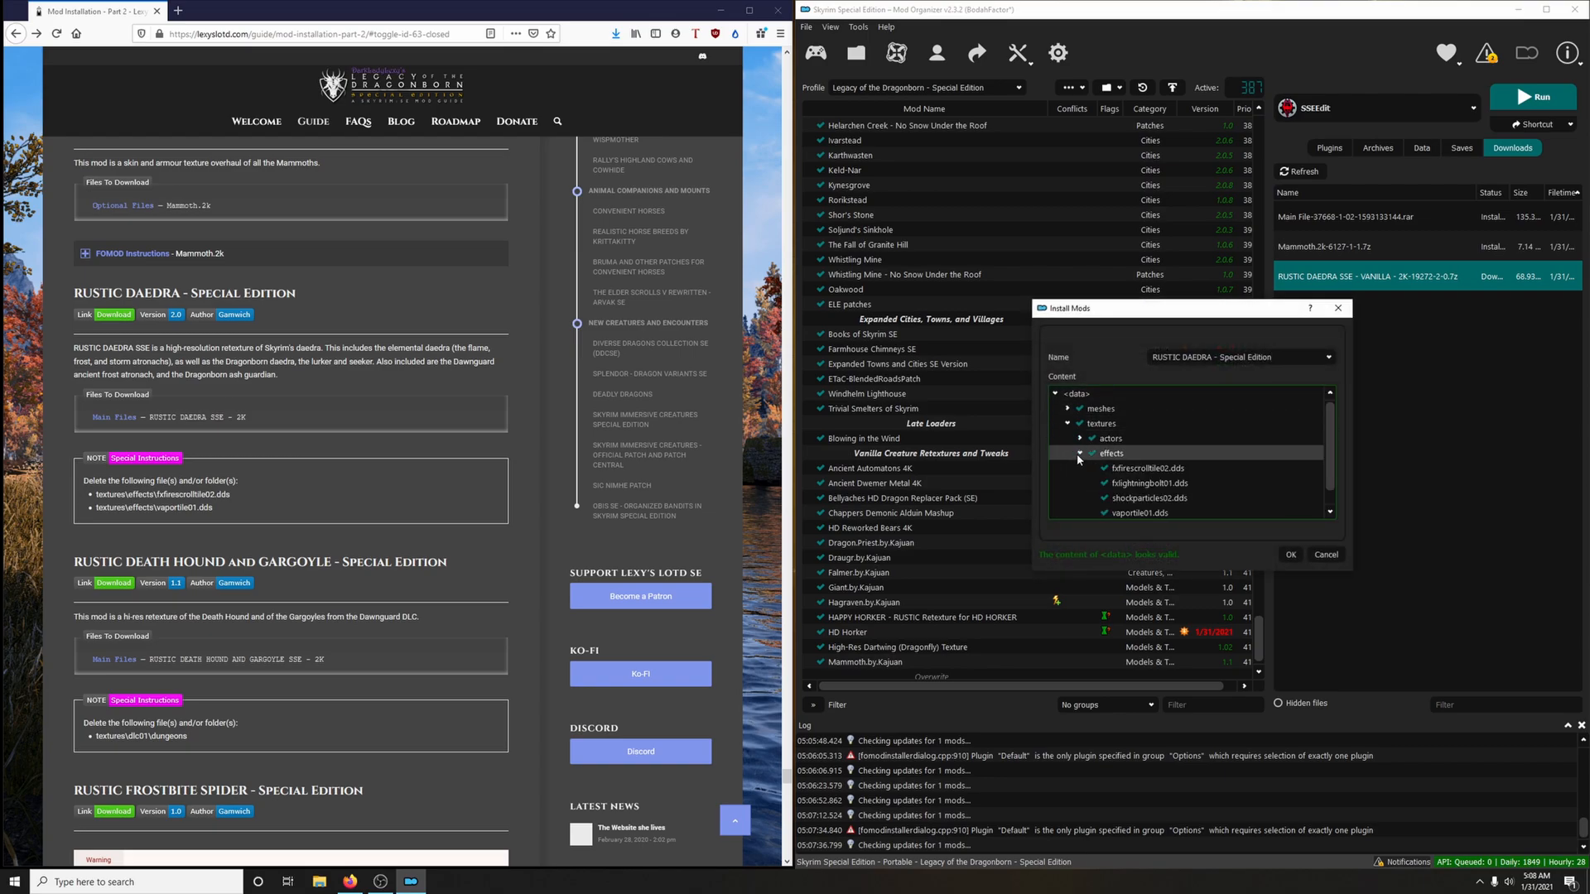
scroll(1159, 476, "down", 1)
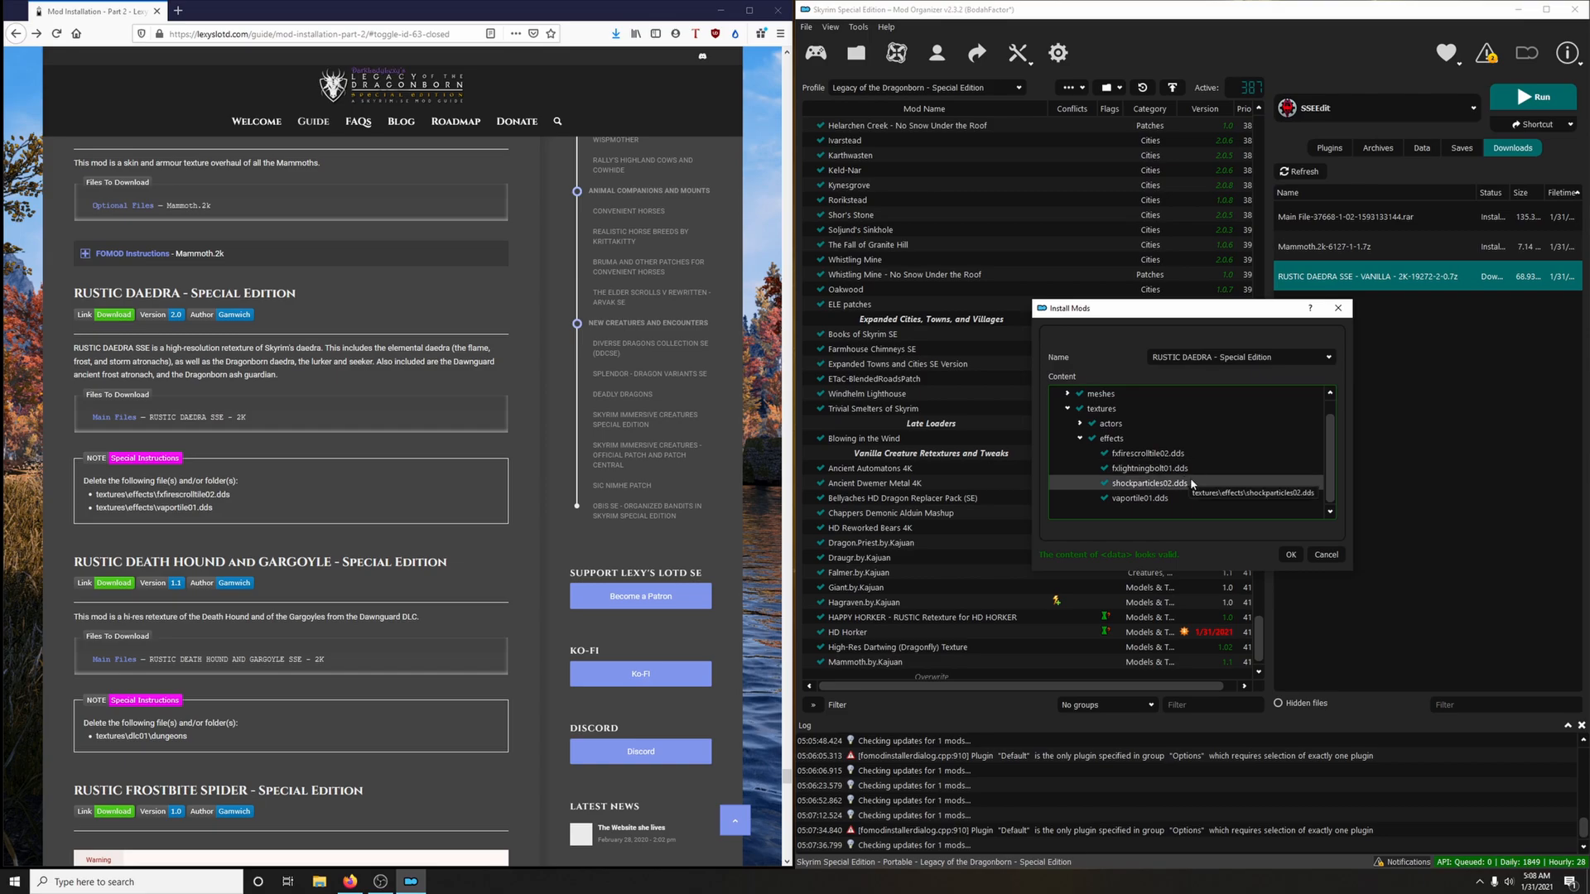
left_click(1106, 483)
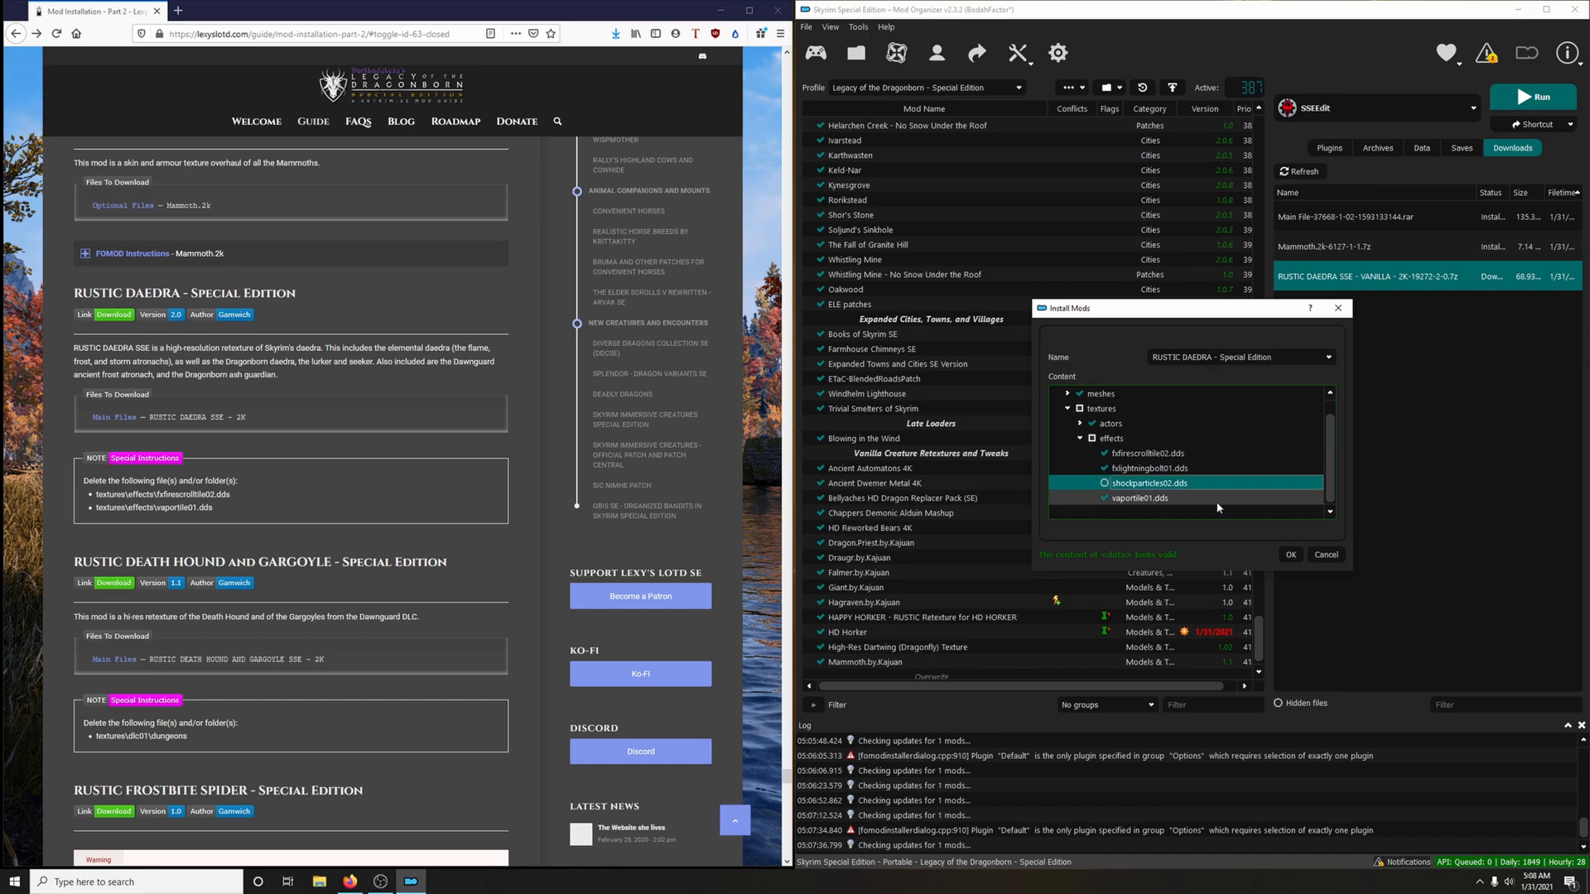
left_click(1289, 554)
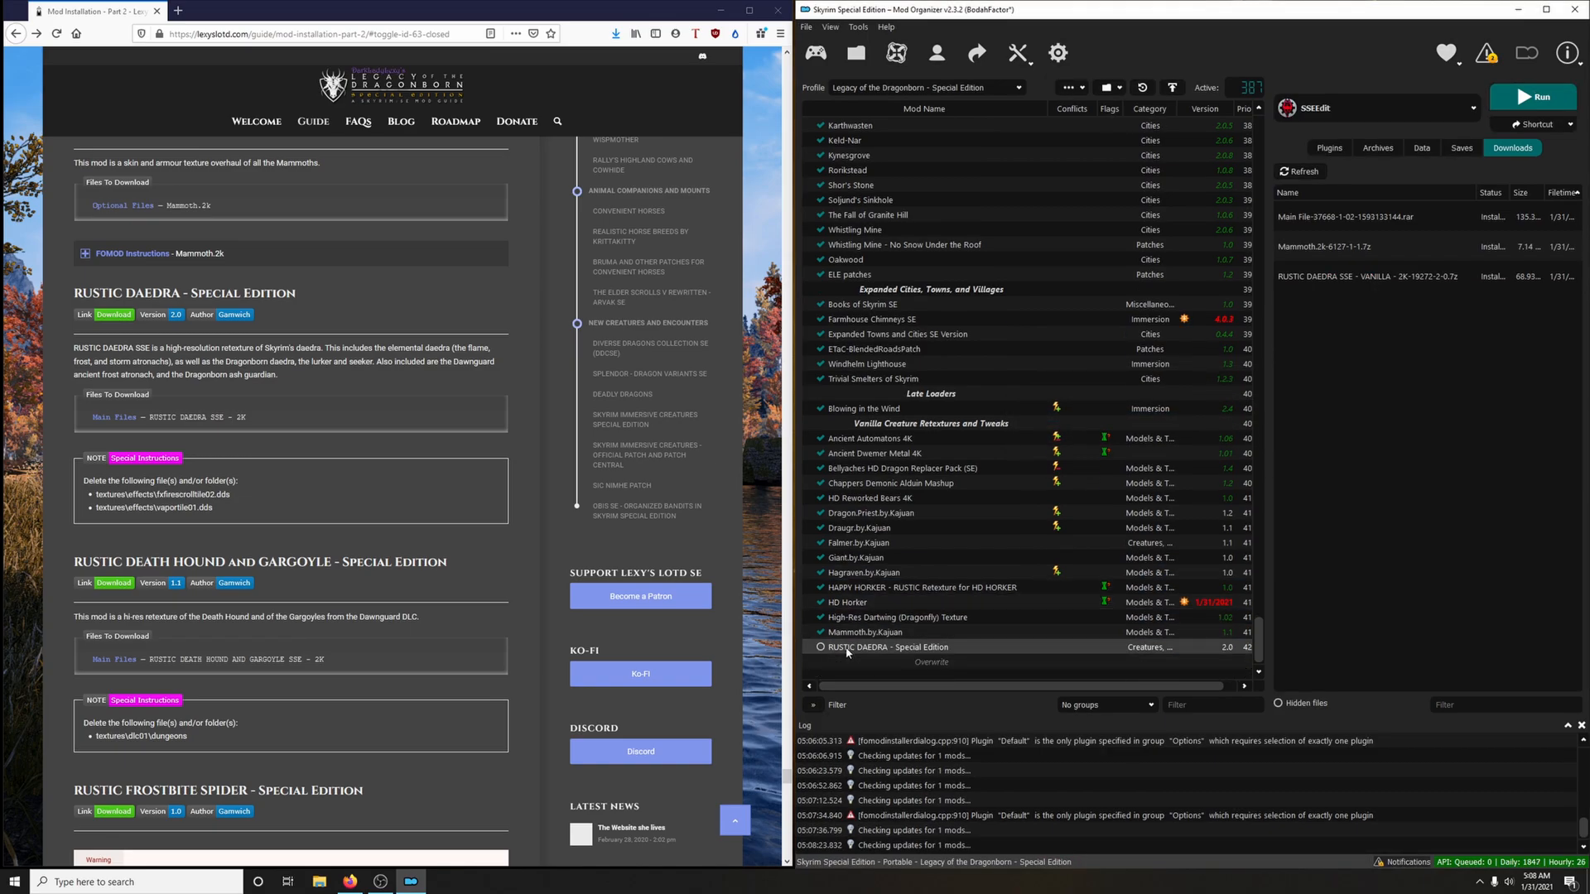
left_click(821, 648)
Download the RUSTIC DEATH HOUND AND GARGOYLE SSE - 2K main file to the mod manager via the guide's link, closing the mod page
scroll(490, 595, "down", 3)
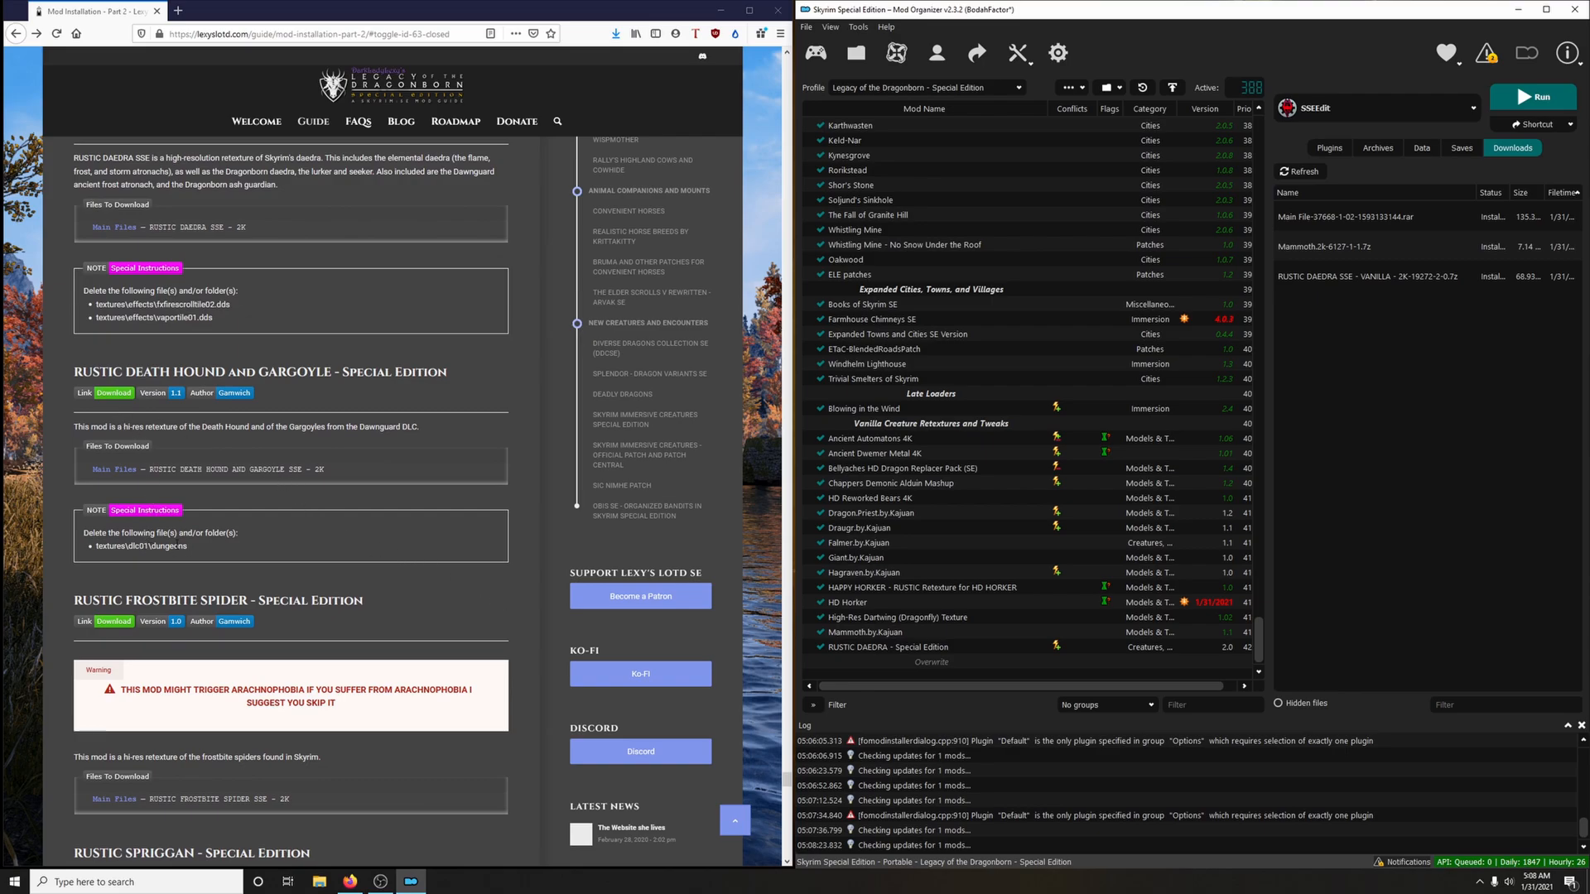
left_click(113, 393)
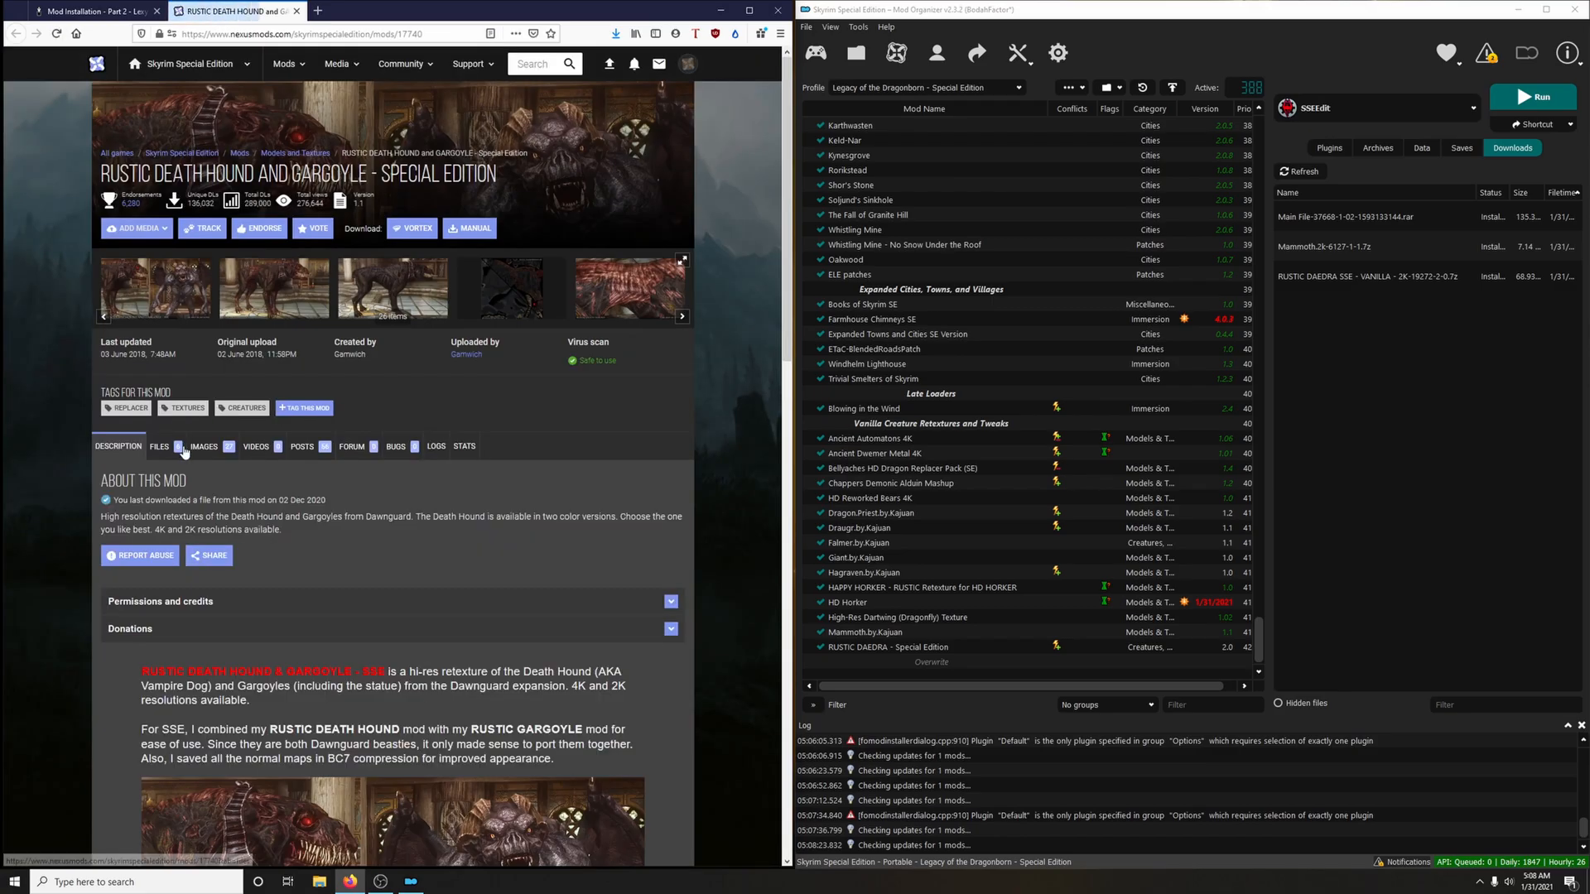
left_click(184, 451)
scroll(431, 456, "down", 10)
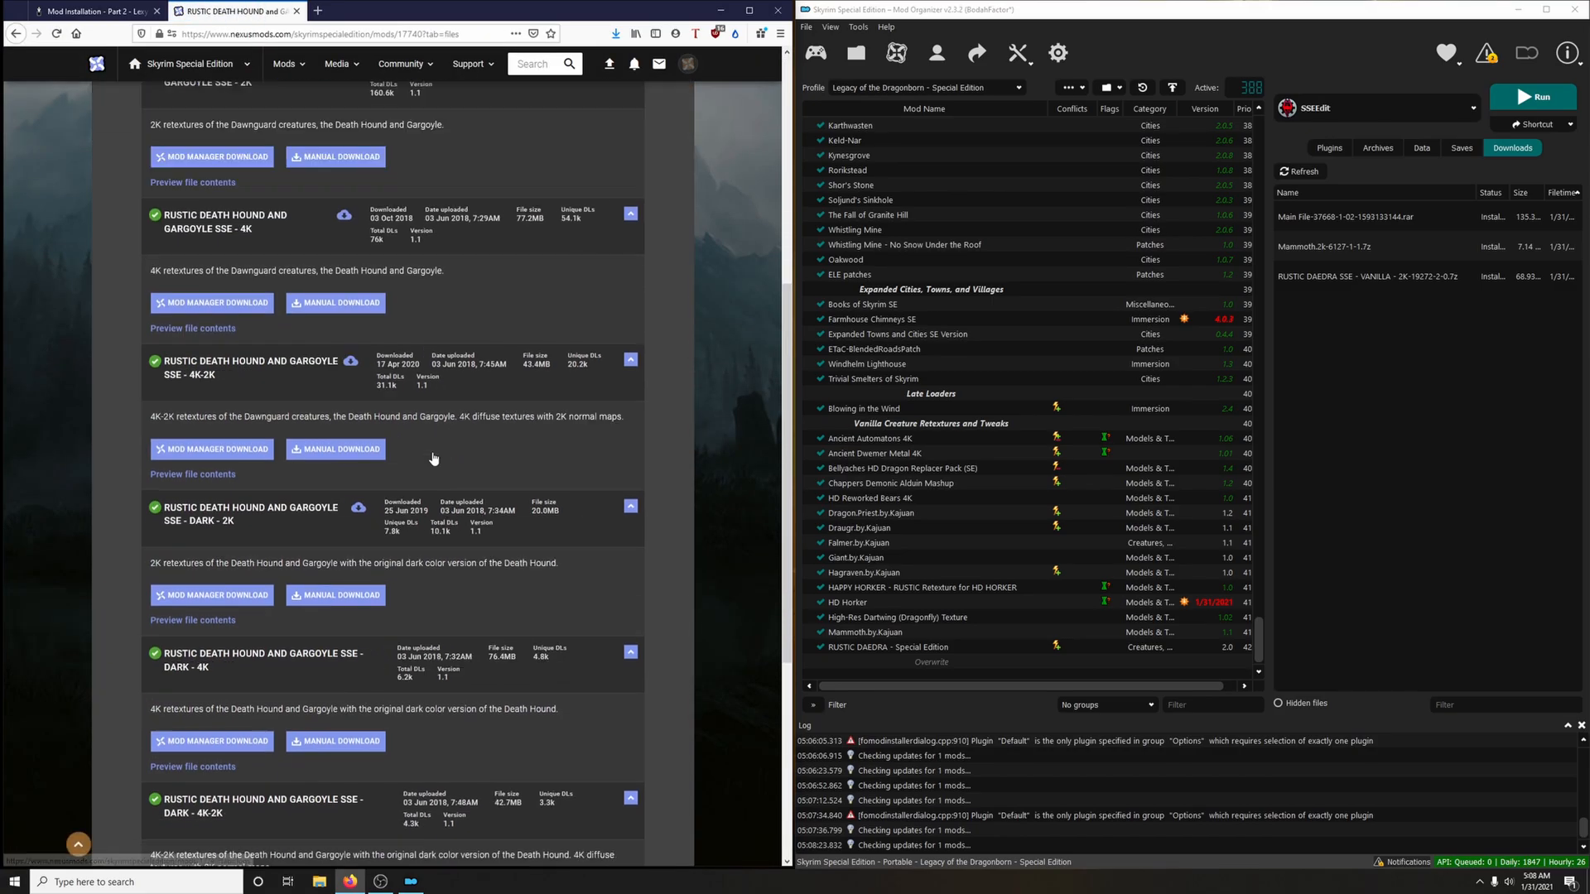
scroll(432, 456, "up", 7)
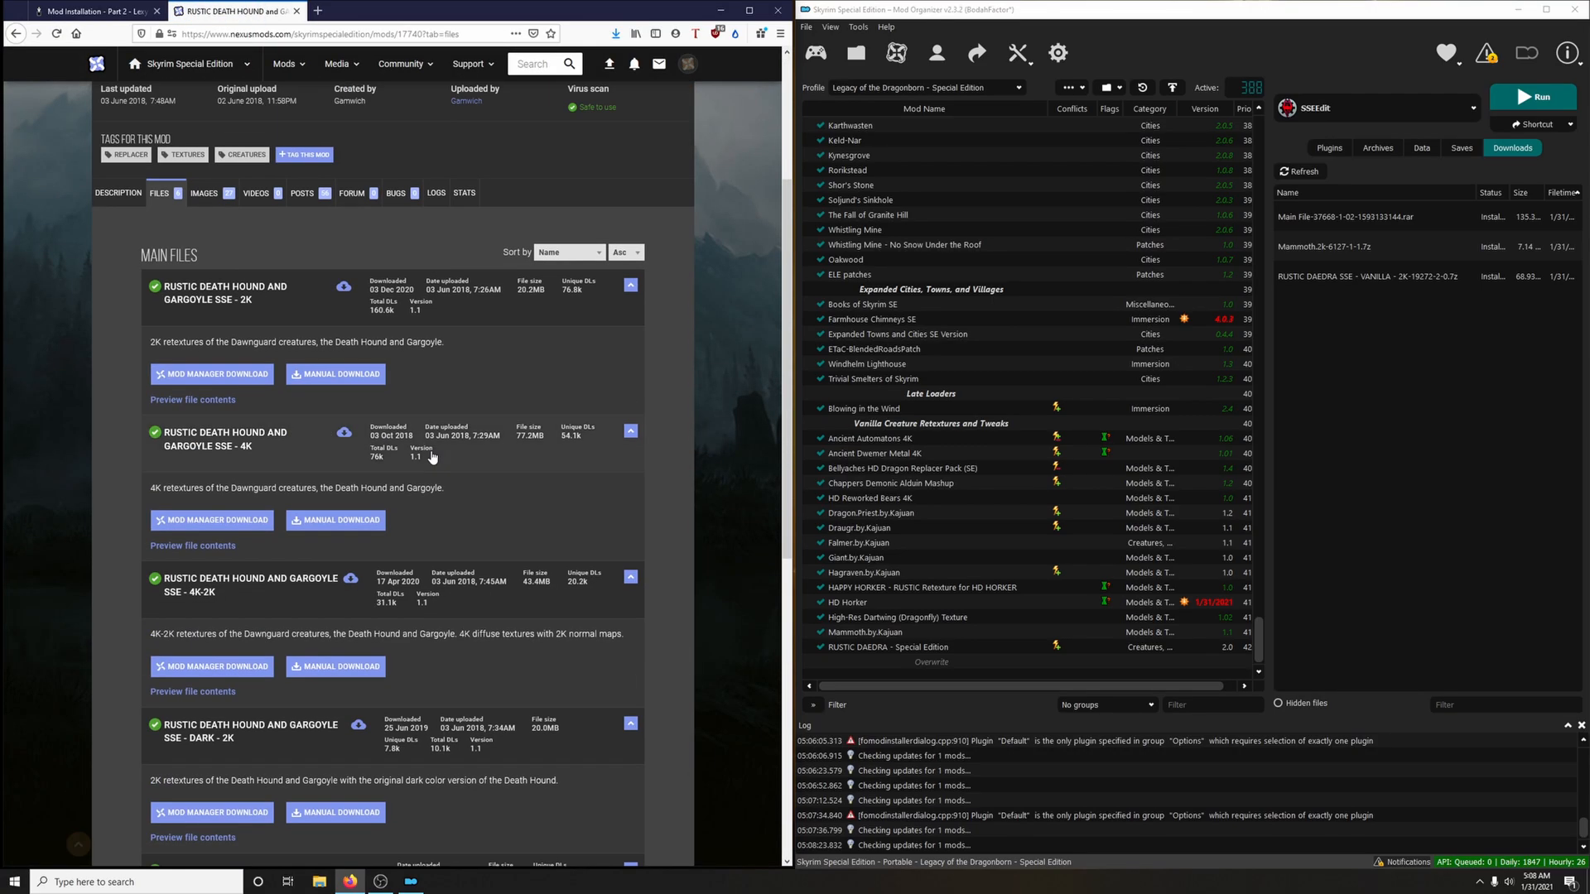
left_click(236, 374)
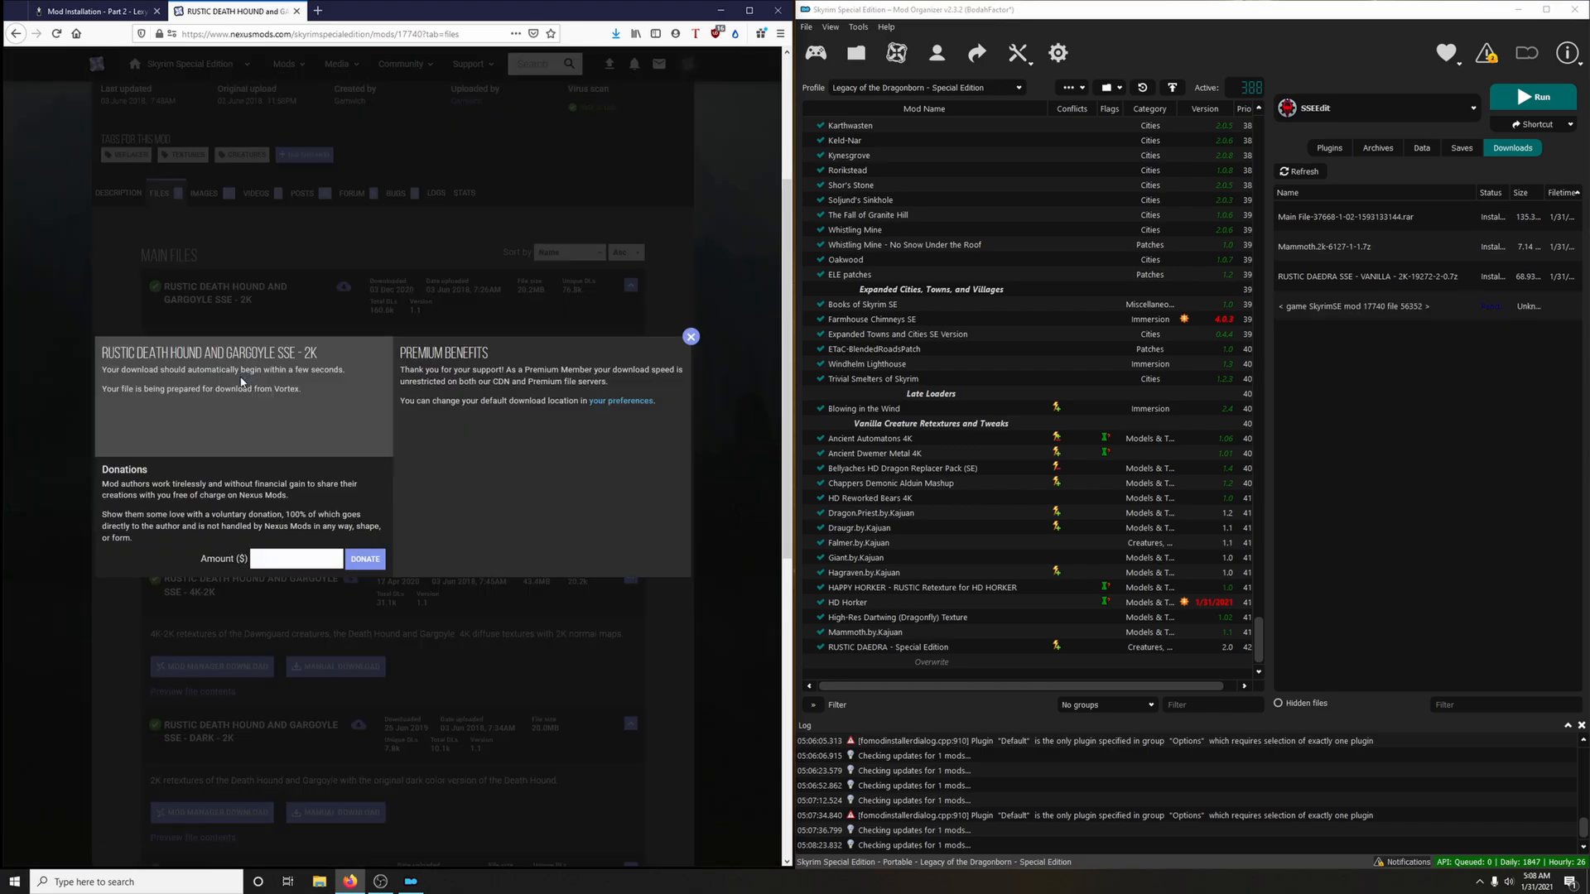
left_click(296, 11)
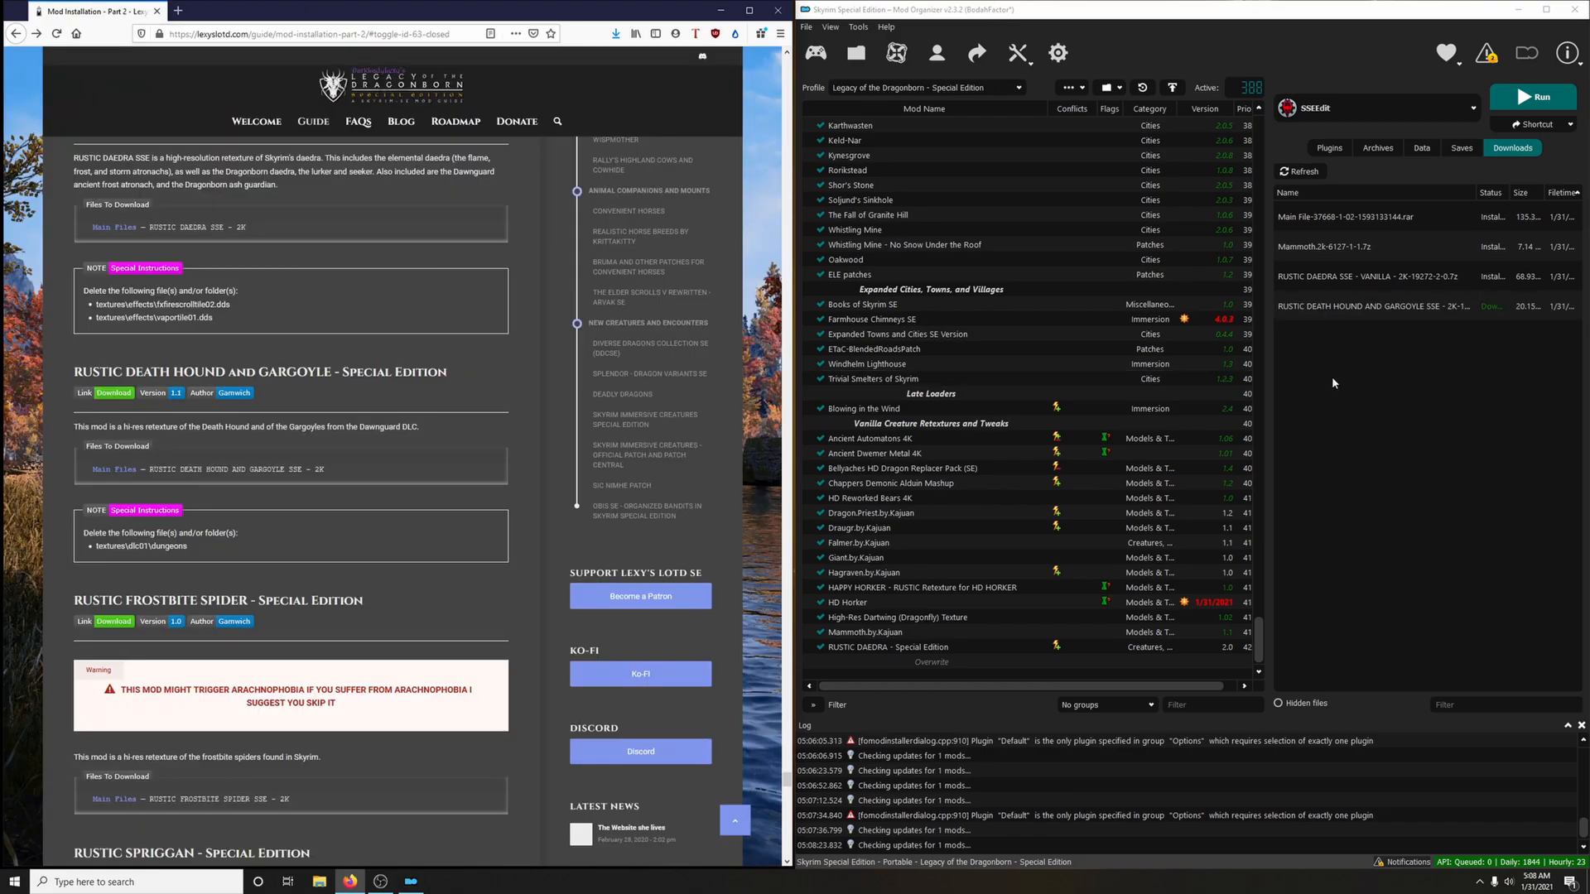
Manually install the RUSTIC DEATH HOUND and GARGOYLE archive, excluding the textures\dlc01\dungeons folder, and enable the mod
double_click(1325, 307)
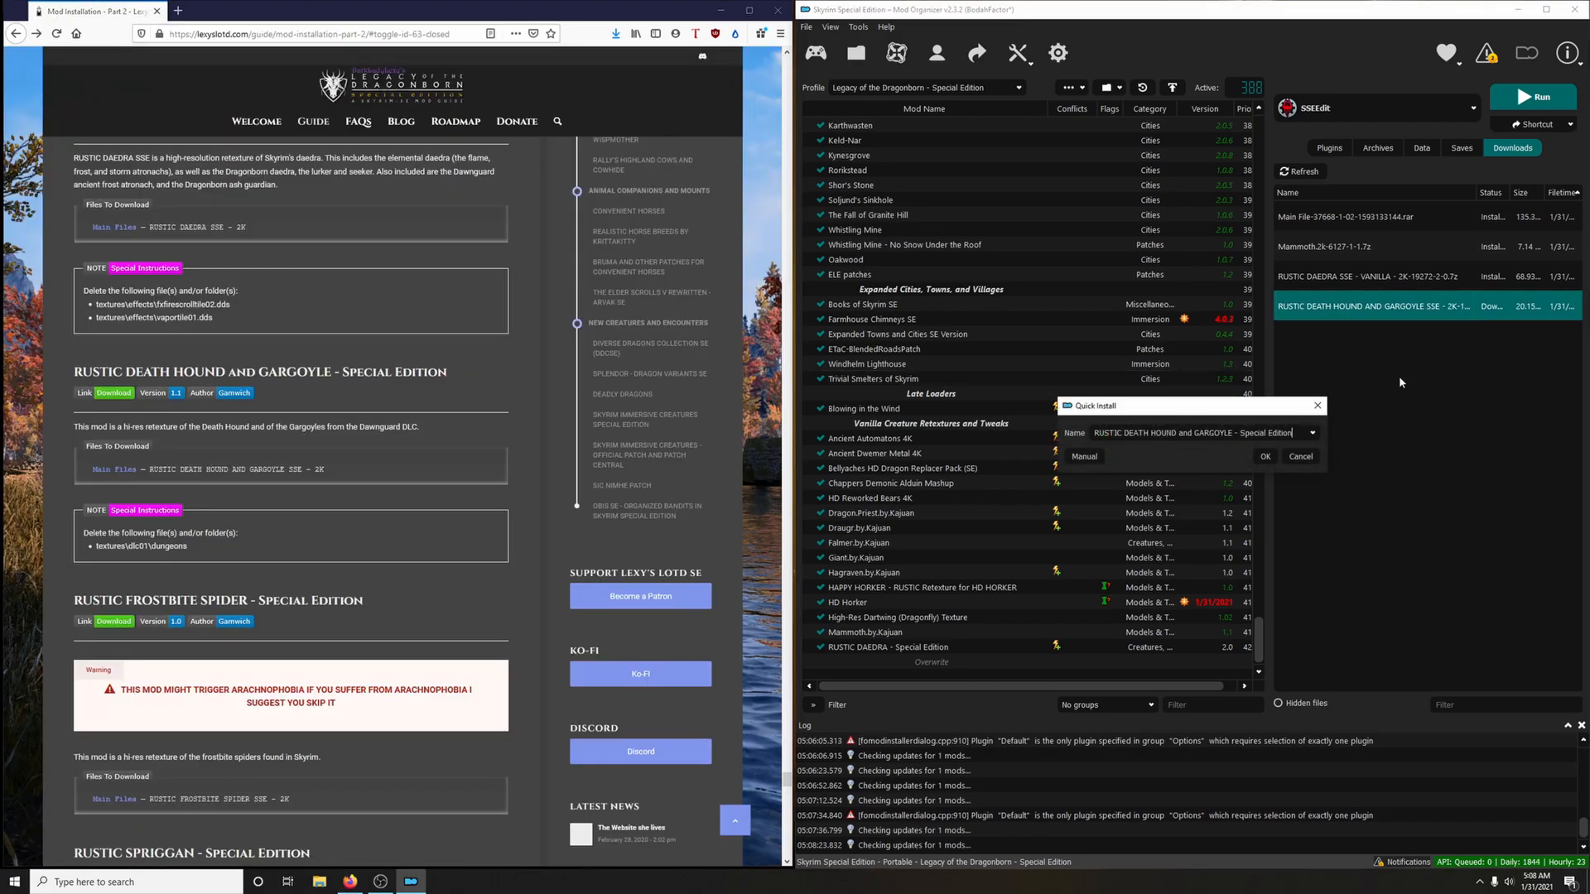
left_click(1084, 456)
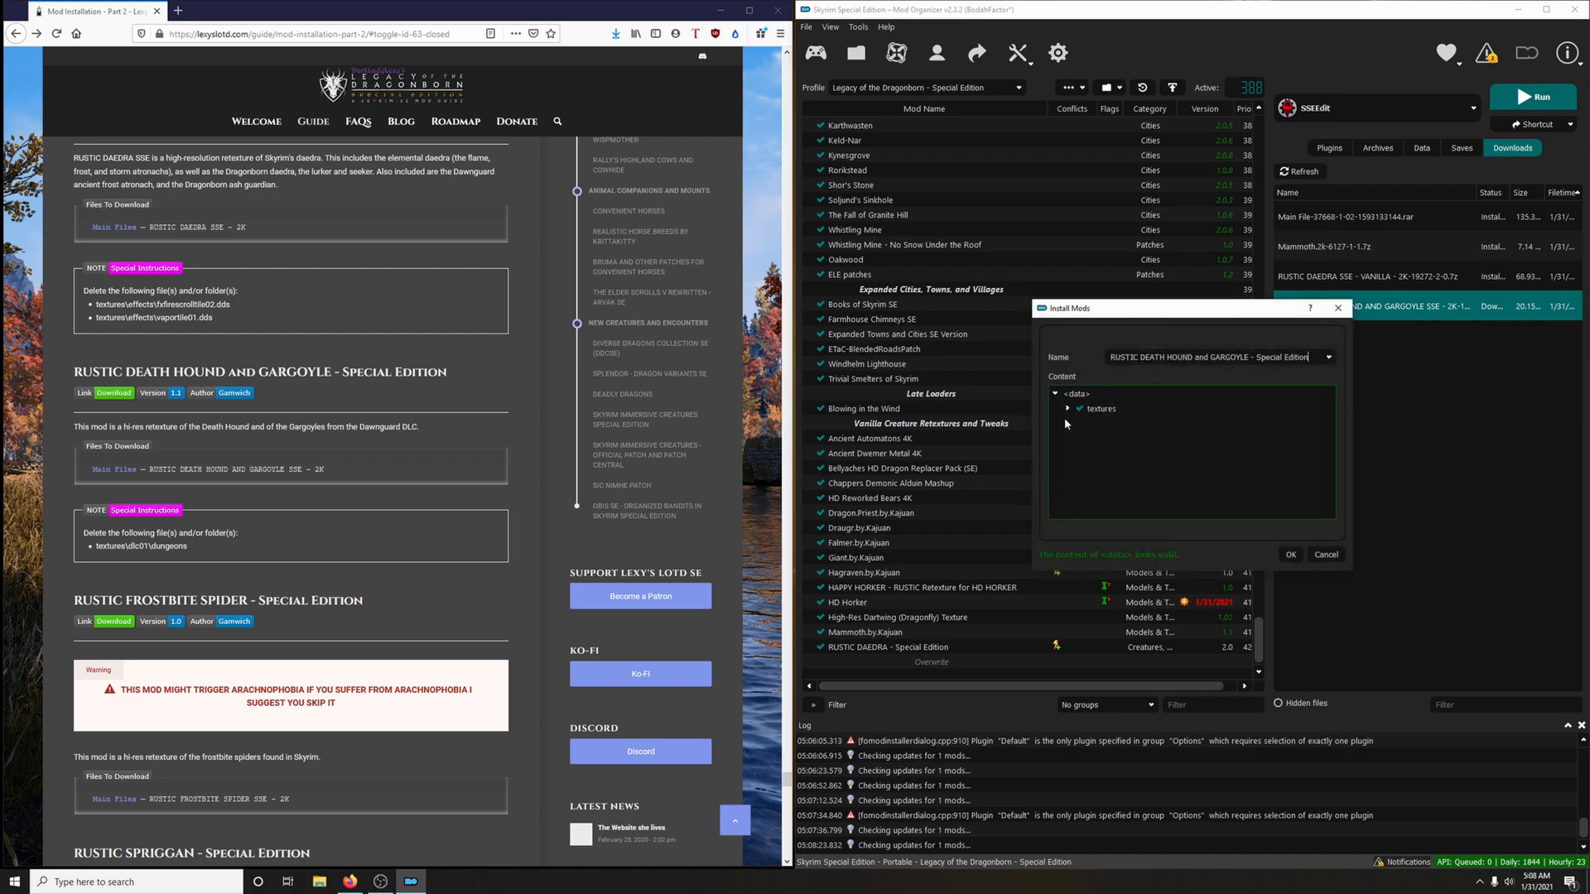
left_click(1068, 409)
left_click(1080, 438)
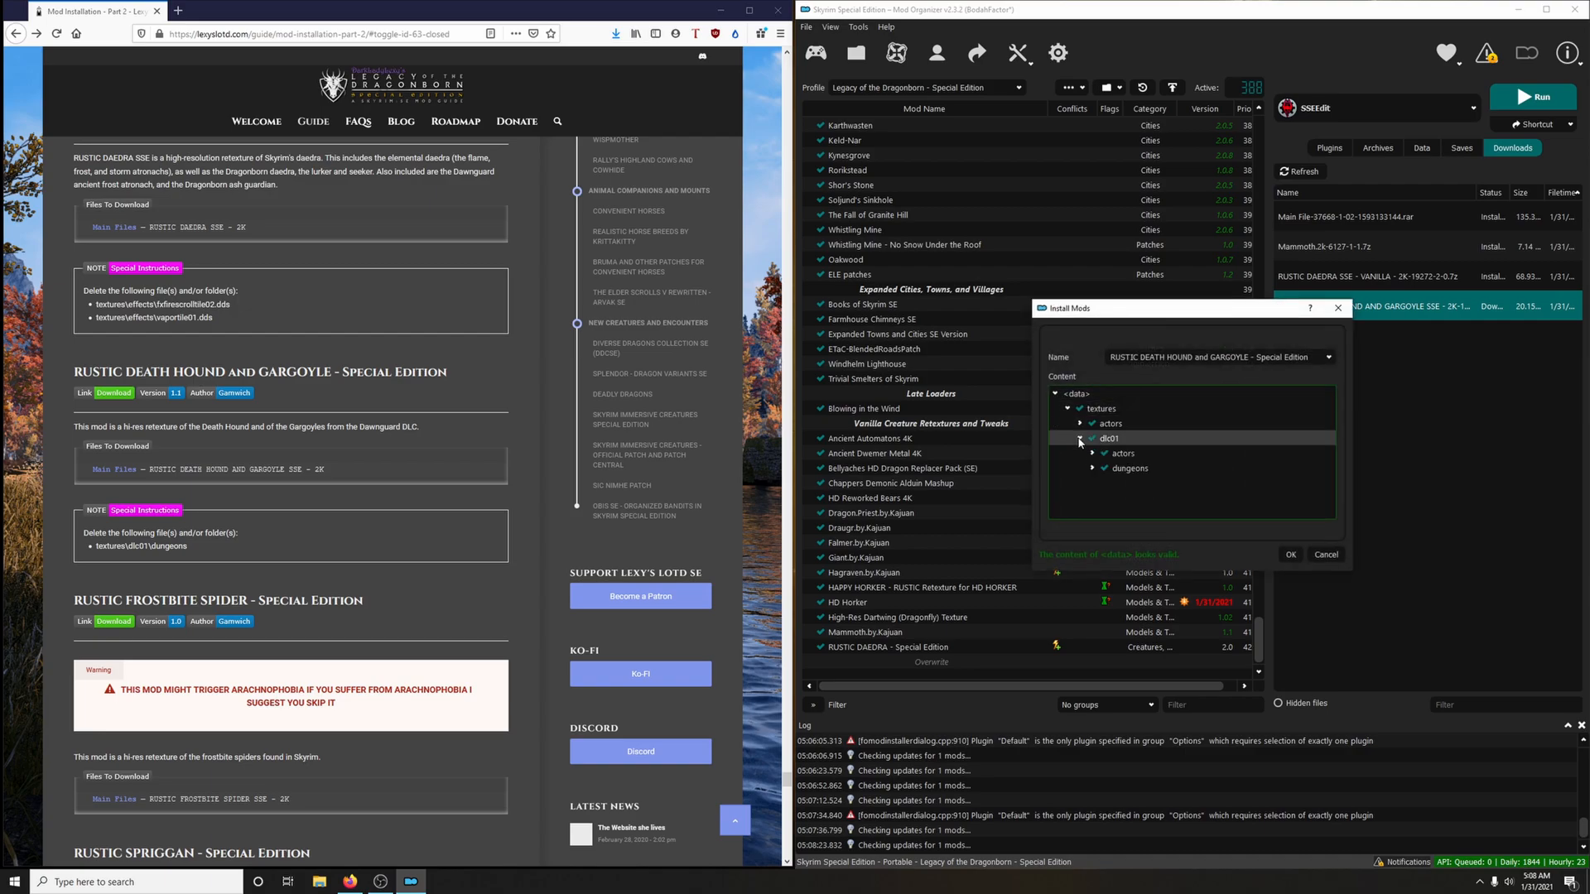
left_click(1104, 468)
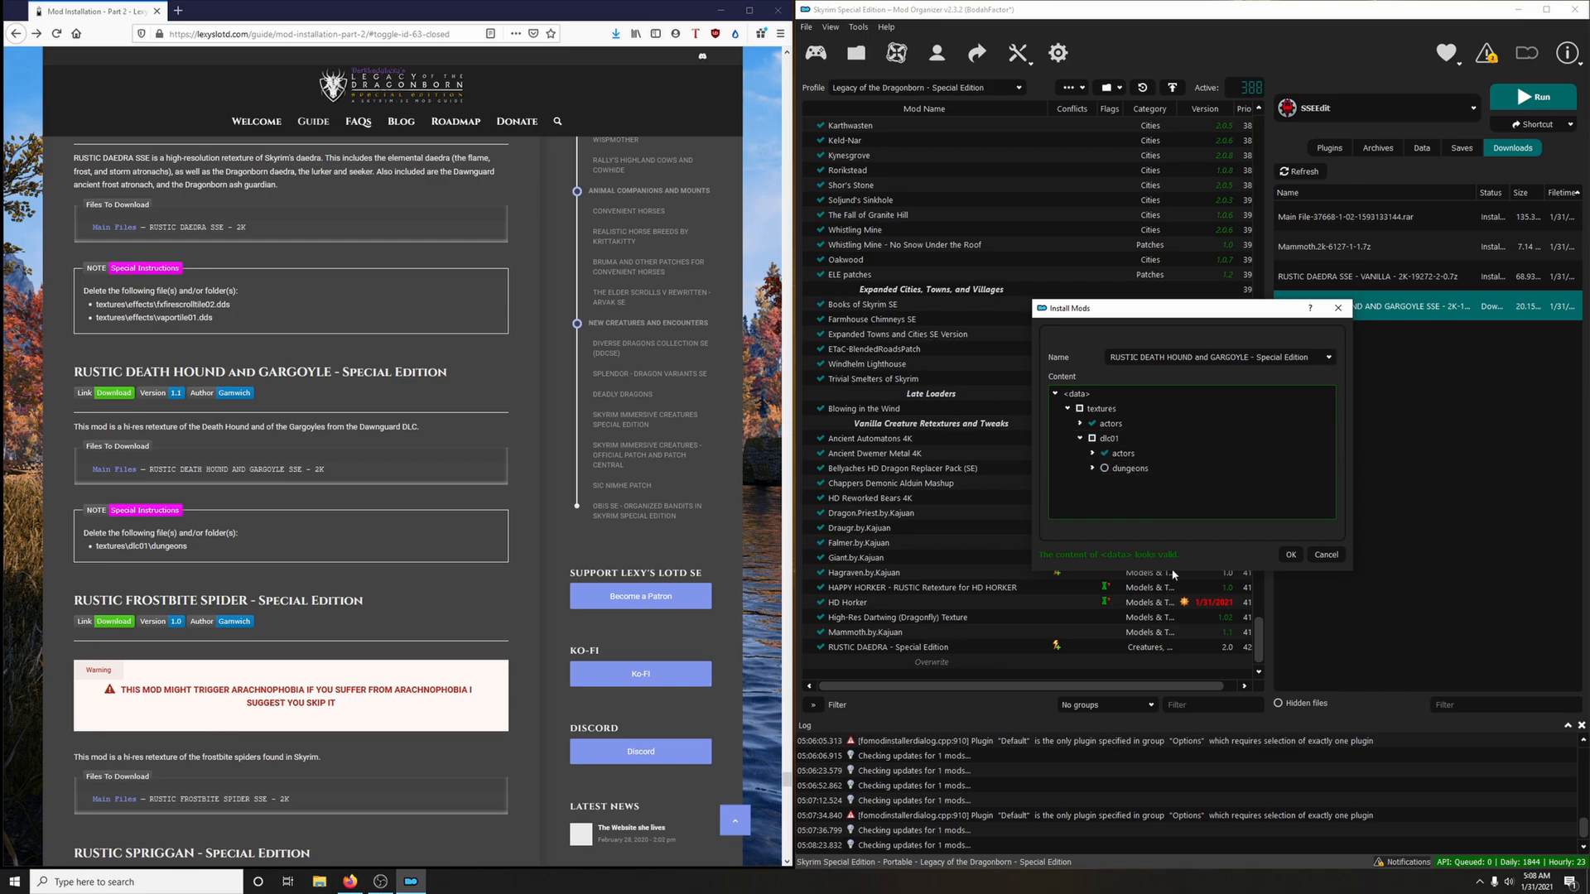
left_click(1290, 554)
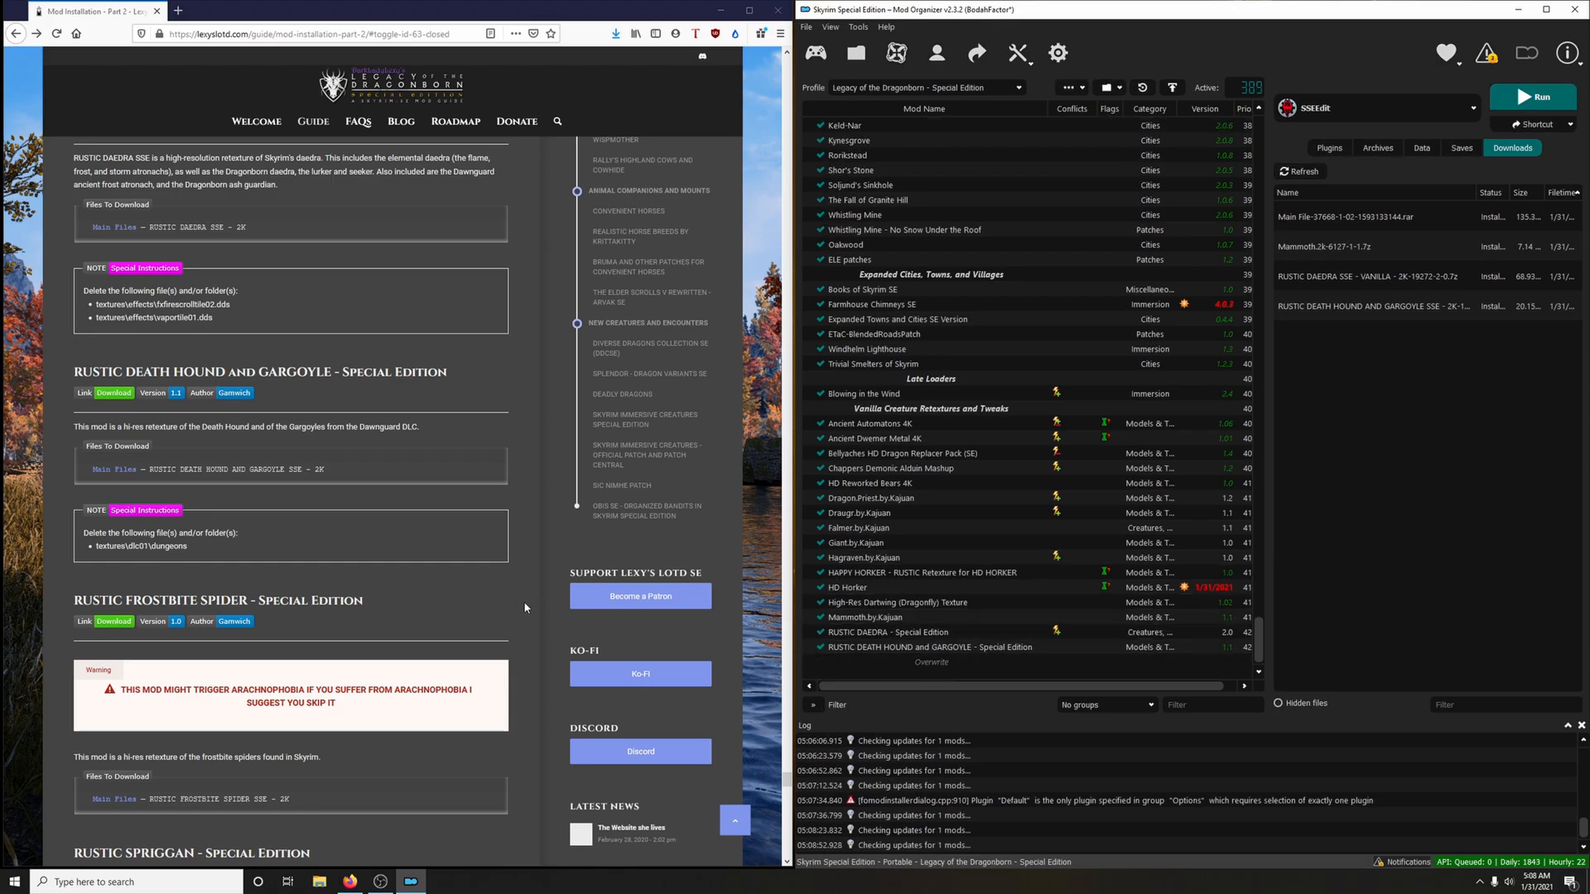
Download the RUSTIC FROSTBITE SPIDER SSE - 2K main file to the mod manager via the guide's link, closing the mod page
scroll(514, 616, "down", 3)
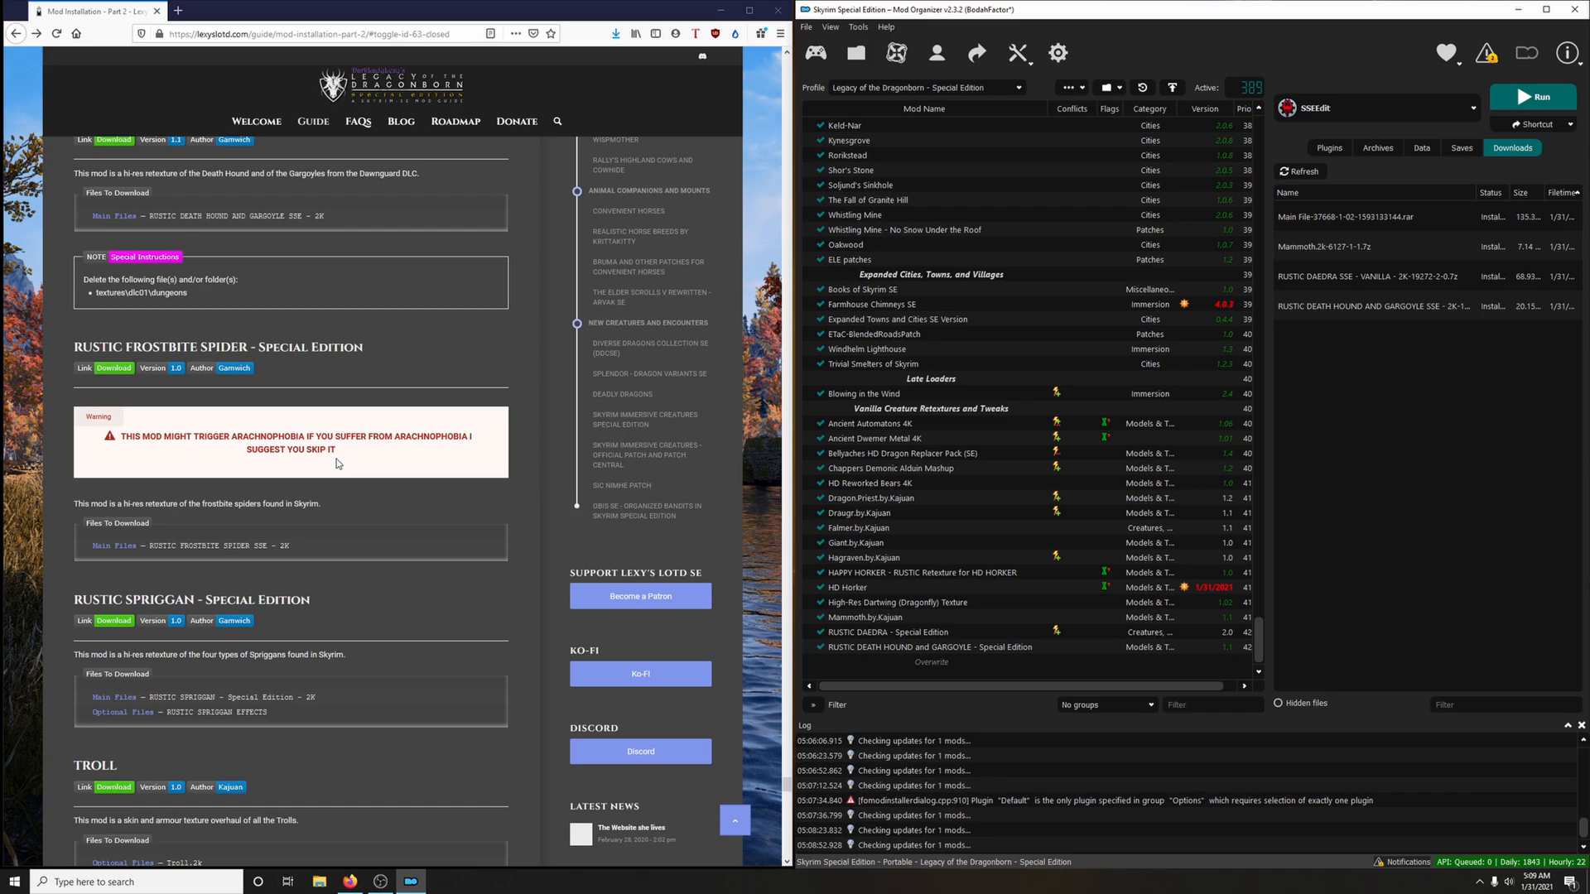
scroll(163, 404, "down", 2)
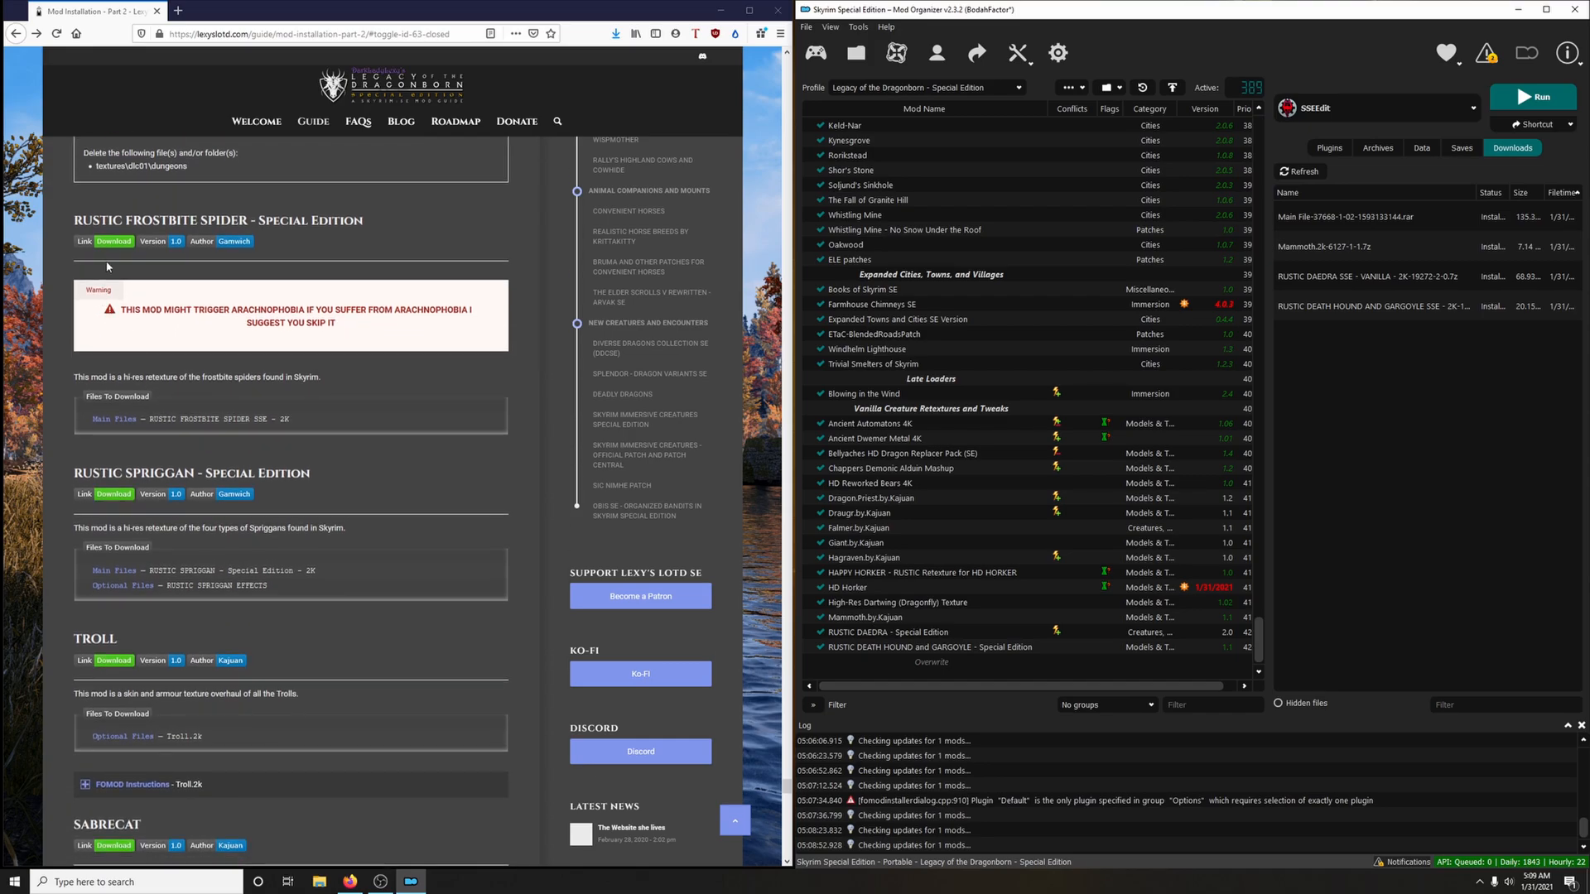
left_click(114, 245)
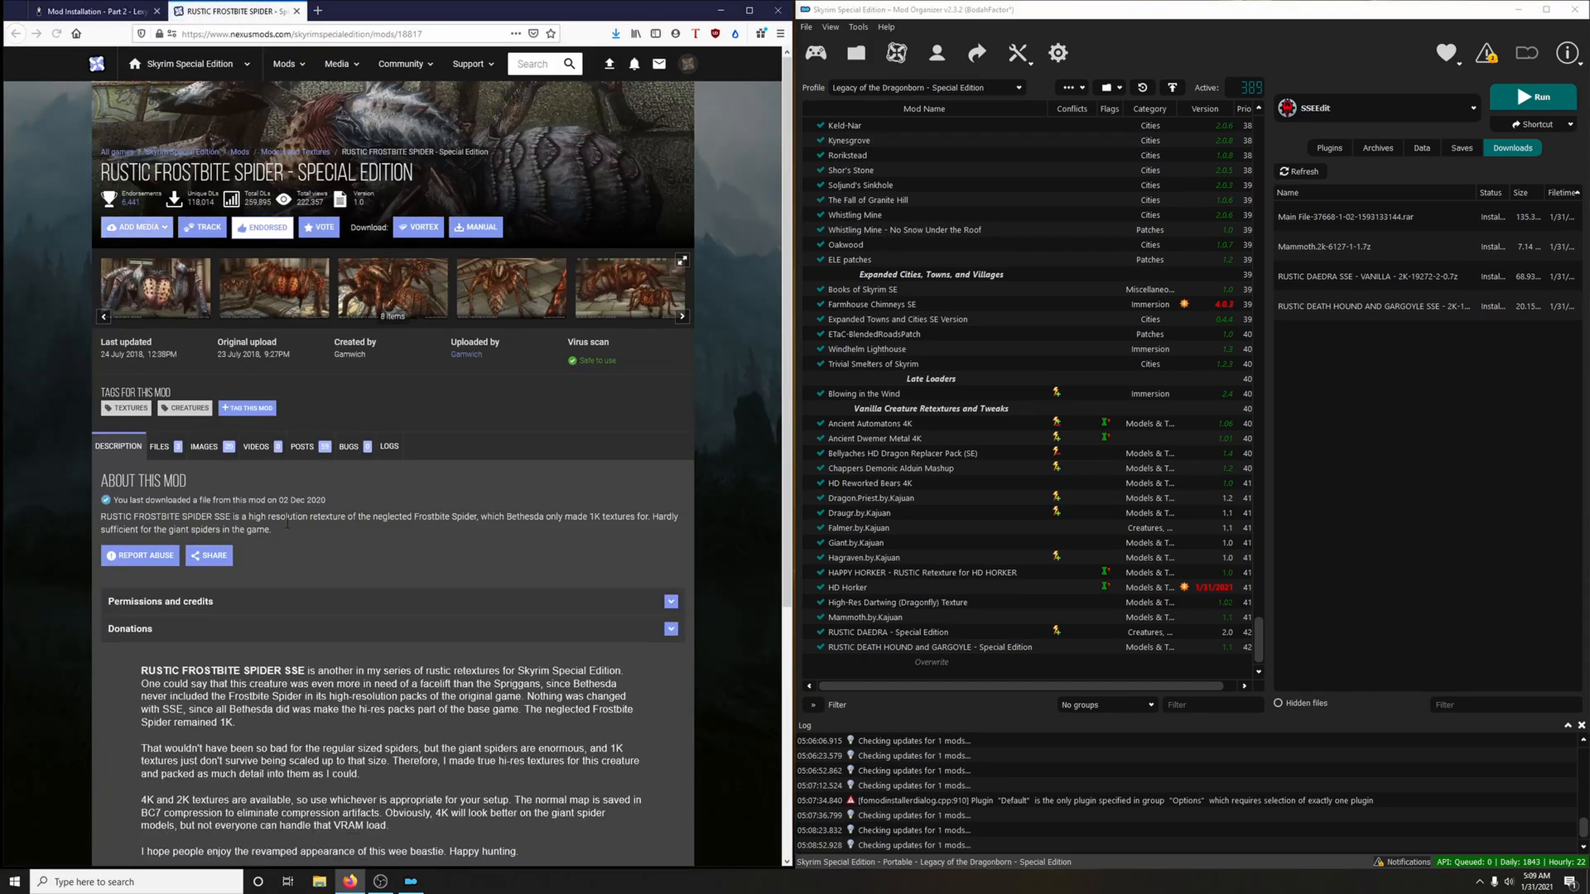
left_click(176, 448)
scroll(175, 447, "down", 2)
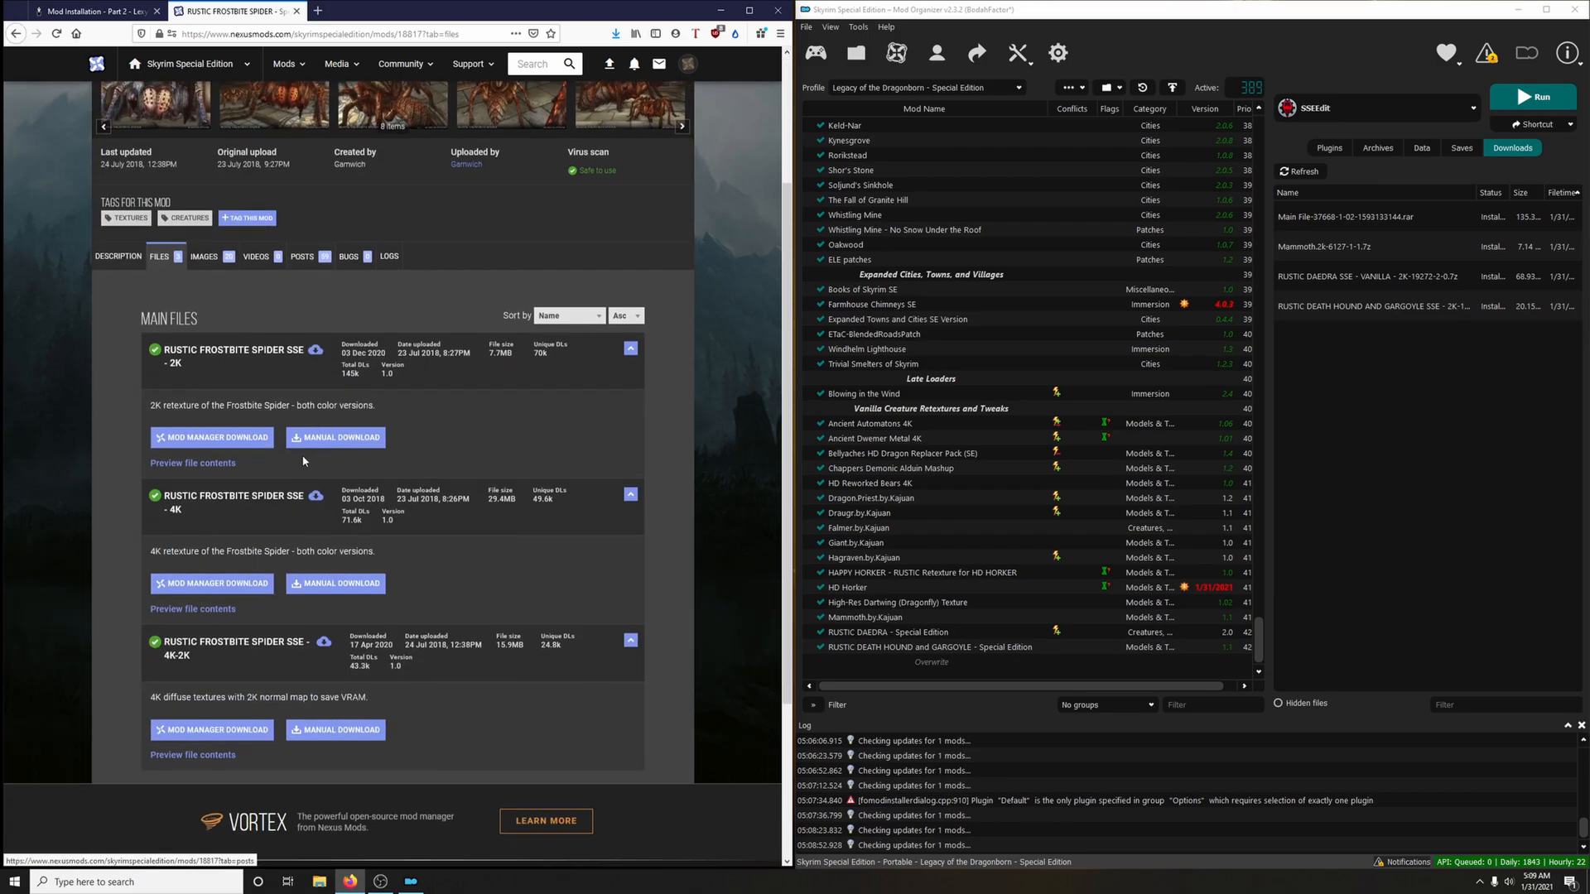
left_click(203, 432)
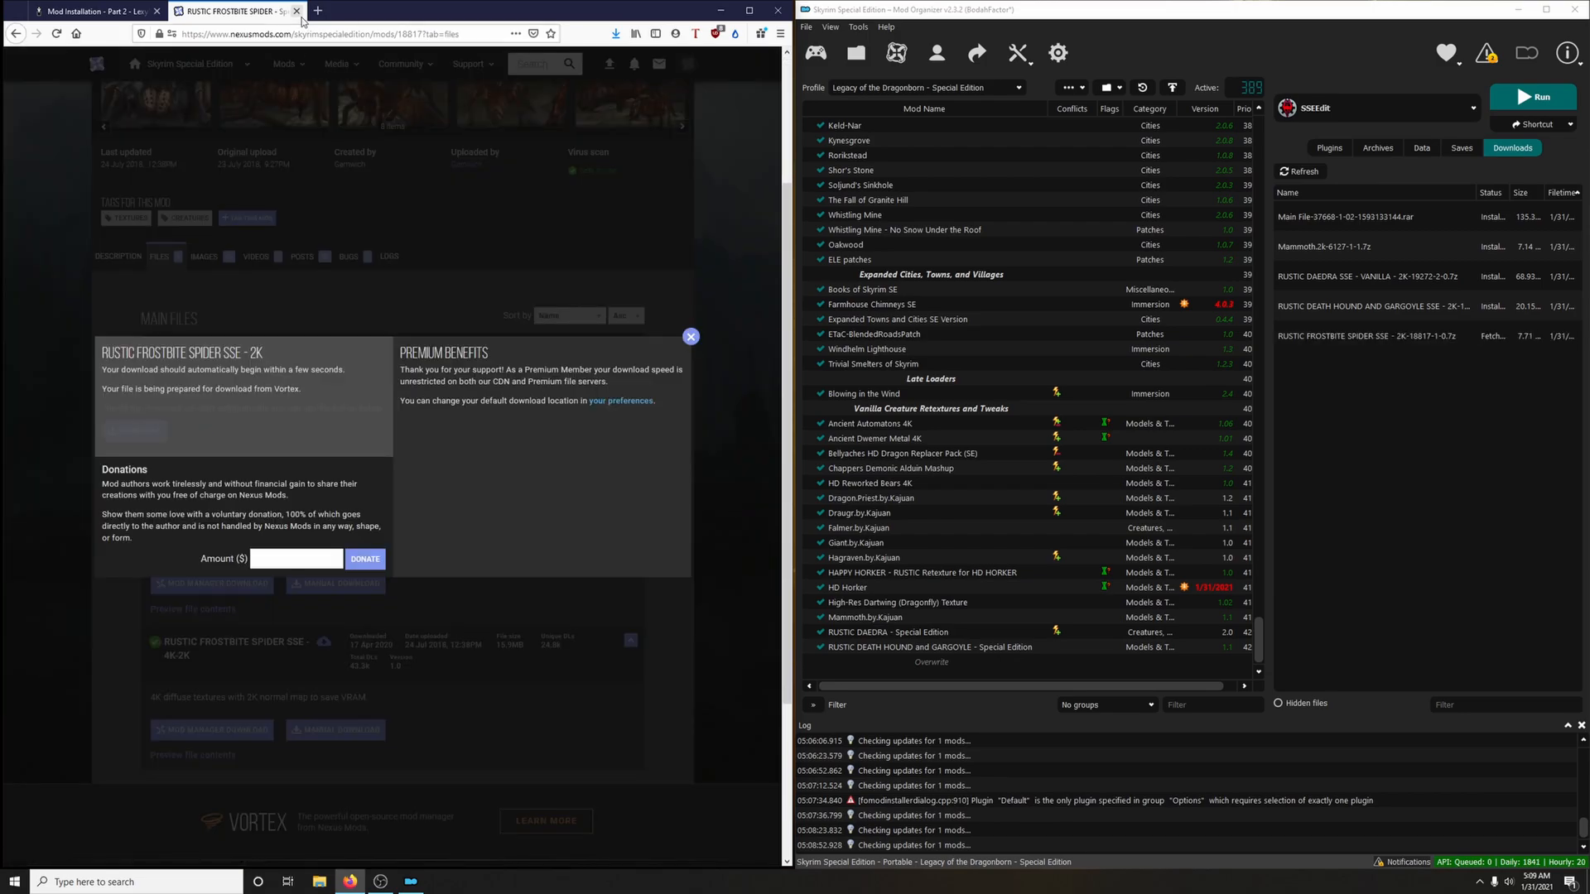
left_click(296, 12)
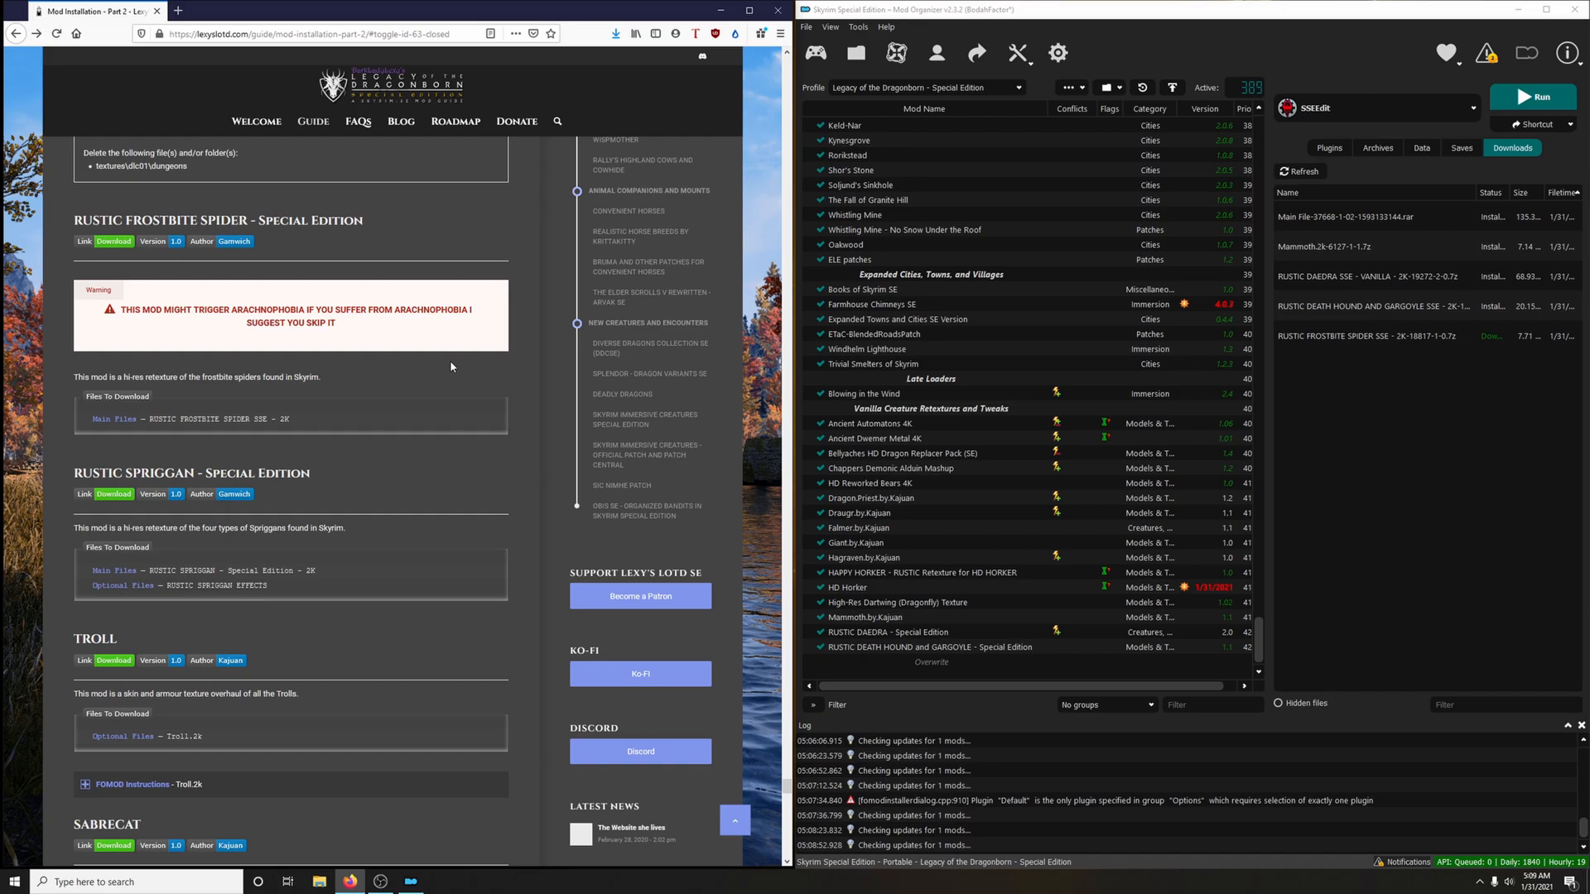
Install the downloaded archive as RUSTIC FROSTBITE SPIDER - Special Edition and enable the mod
double_click(1351, 340)
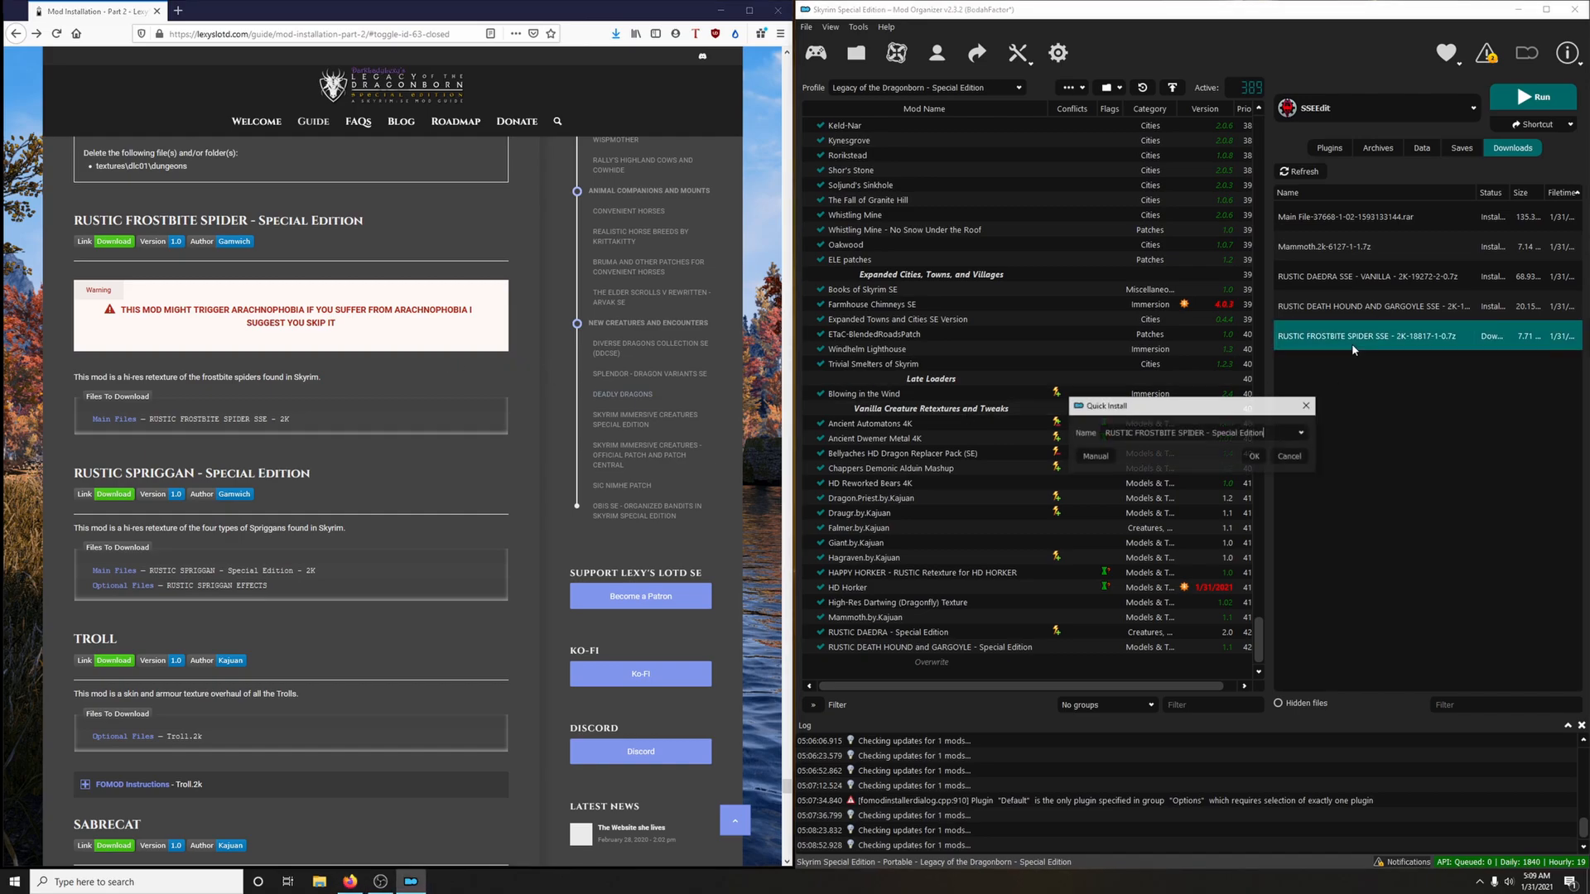
left_click(1254, 458)
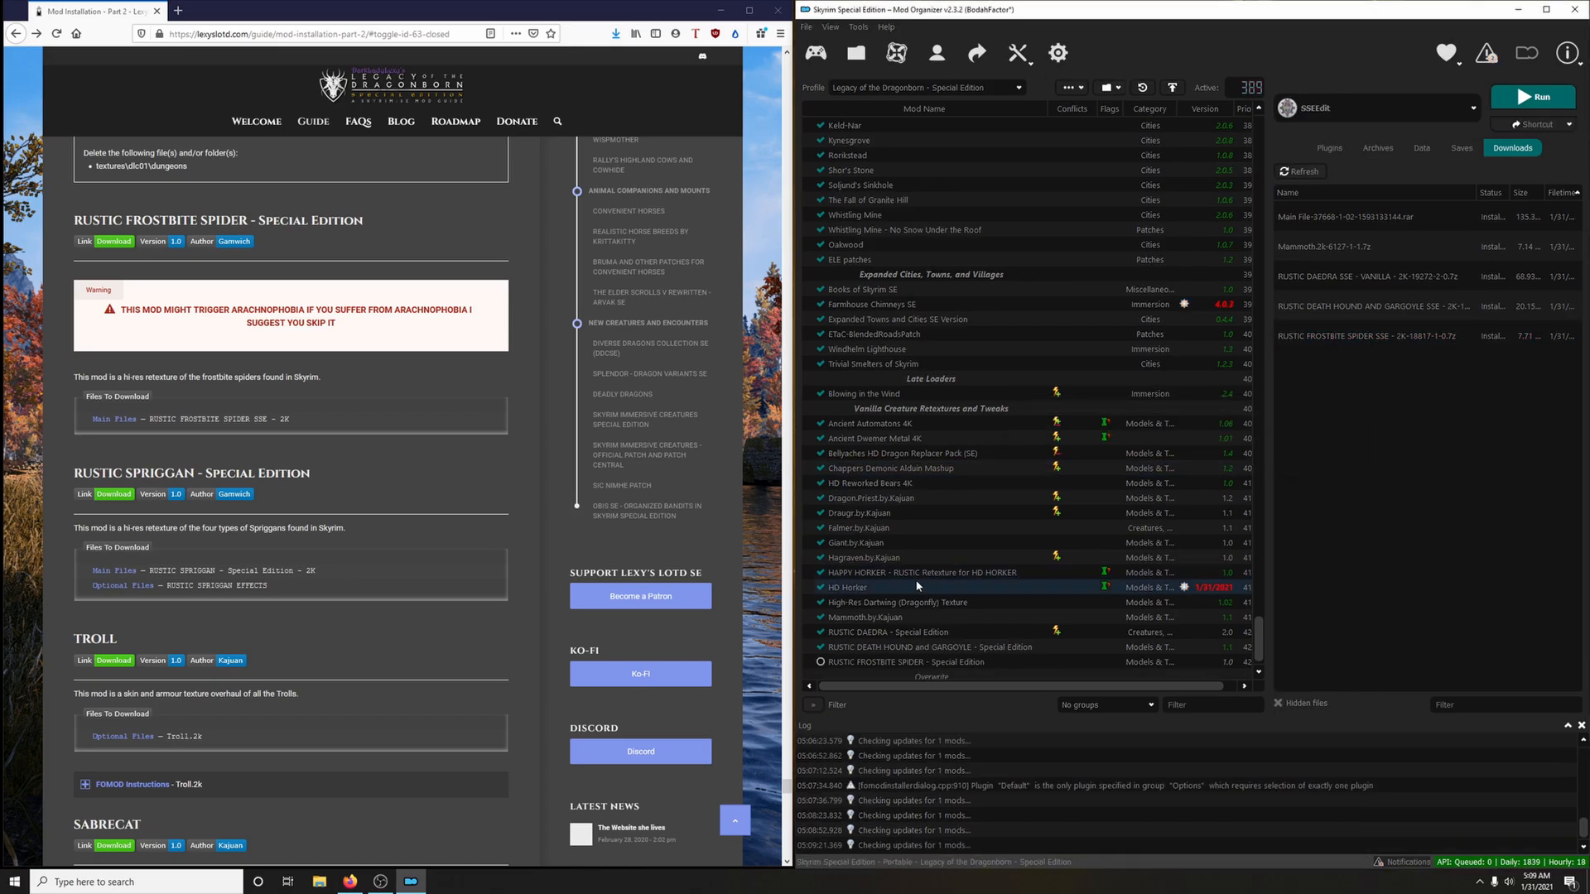
left_click(821, 662)
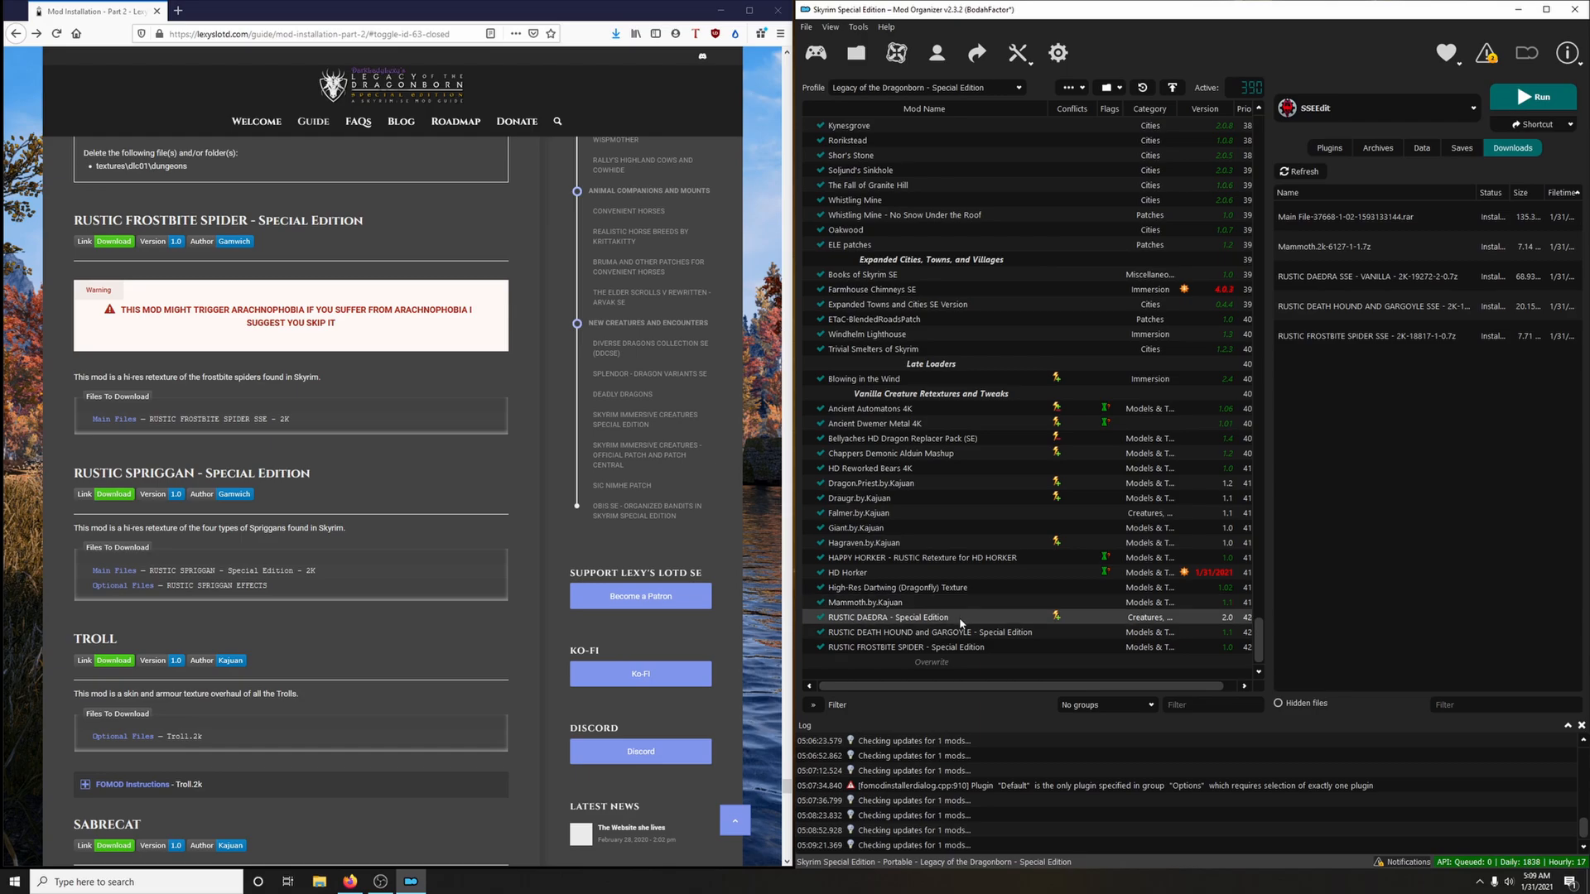
Download the RUSTIC SPRIGGAN - Special Edition - 2K main file and RUSTIC SPRIGGAN EFFECTS optional file to the mod manager, closing the mod page
scroll(354, 473, "down", 3)
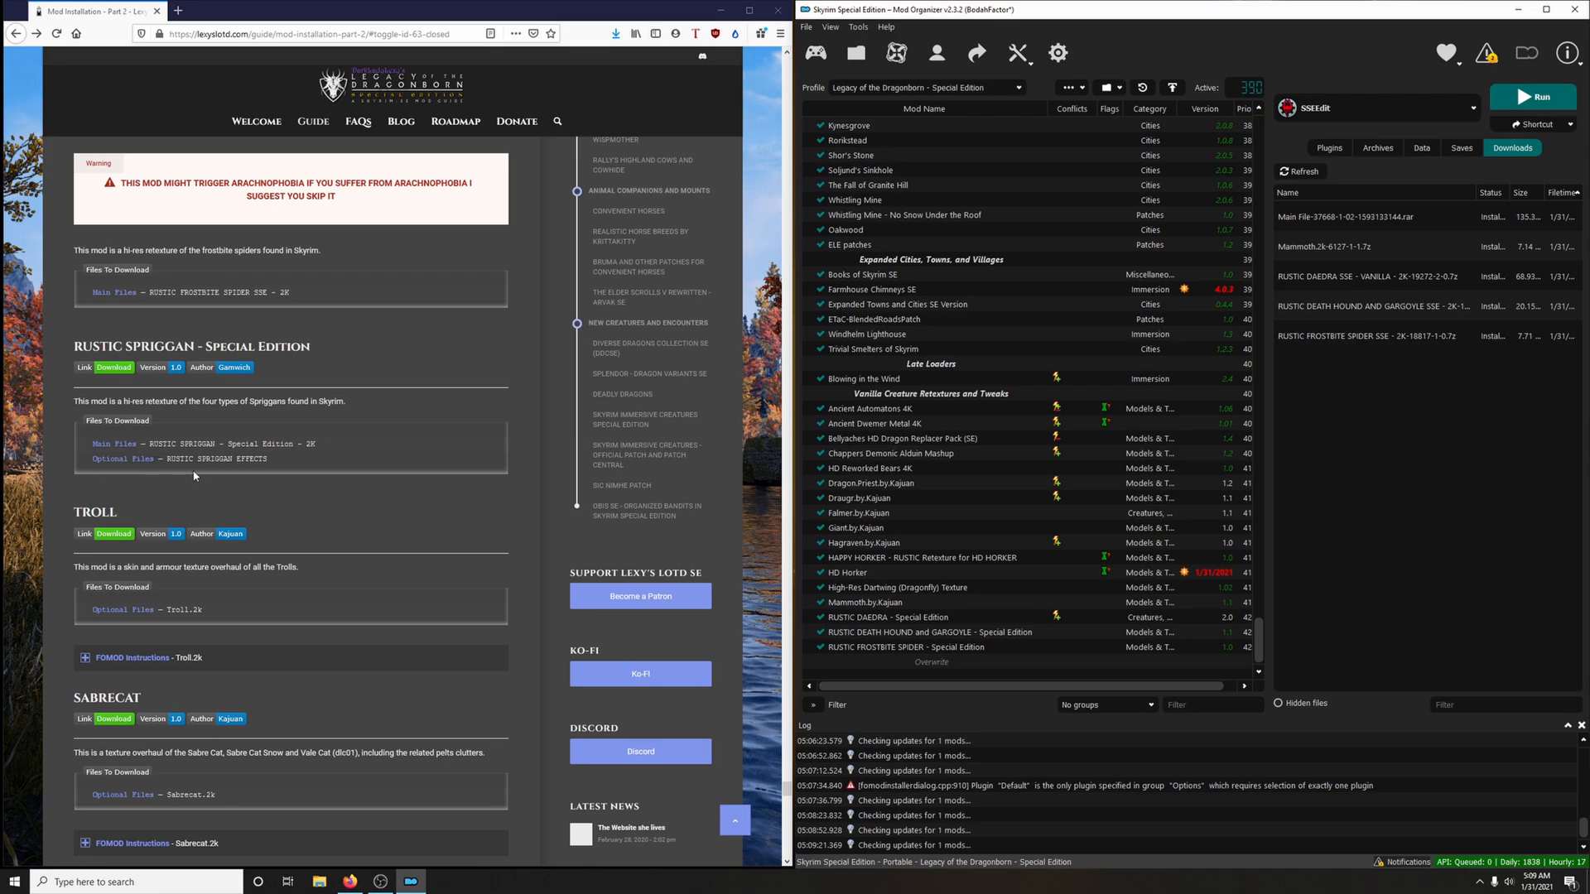
left_click(115, 367)
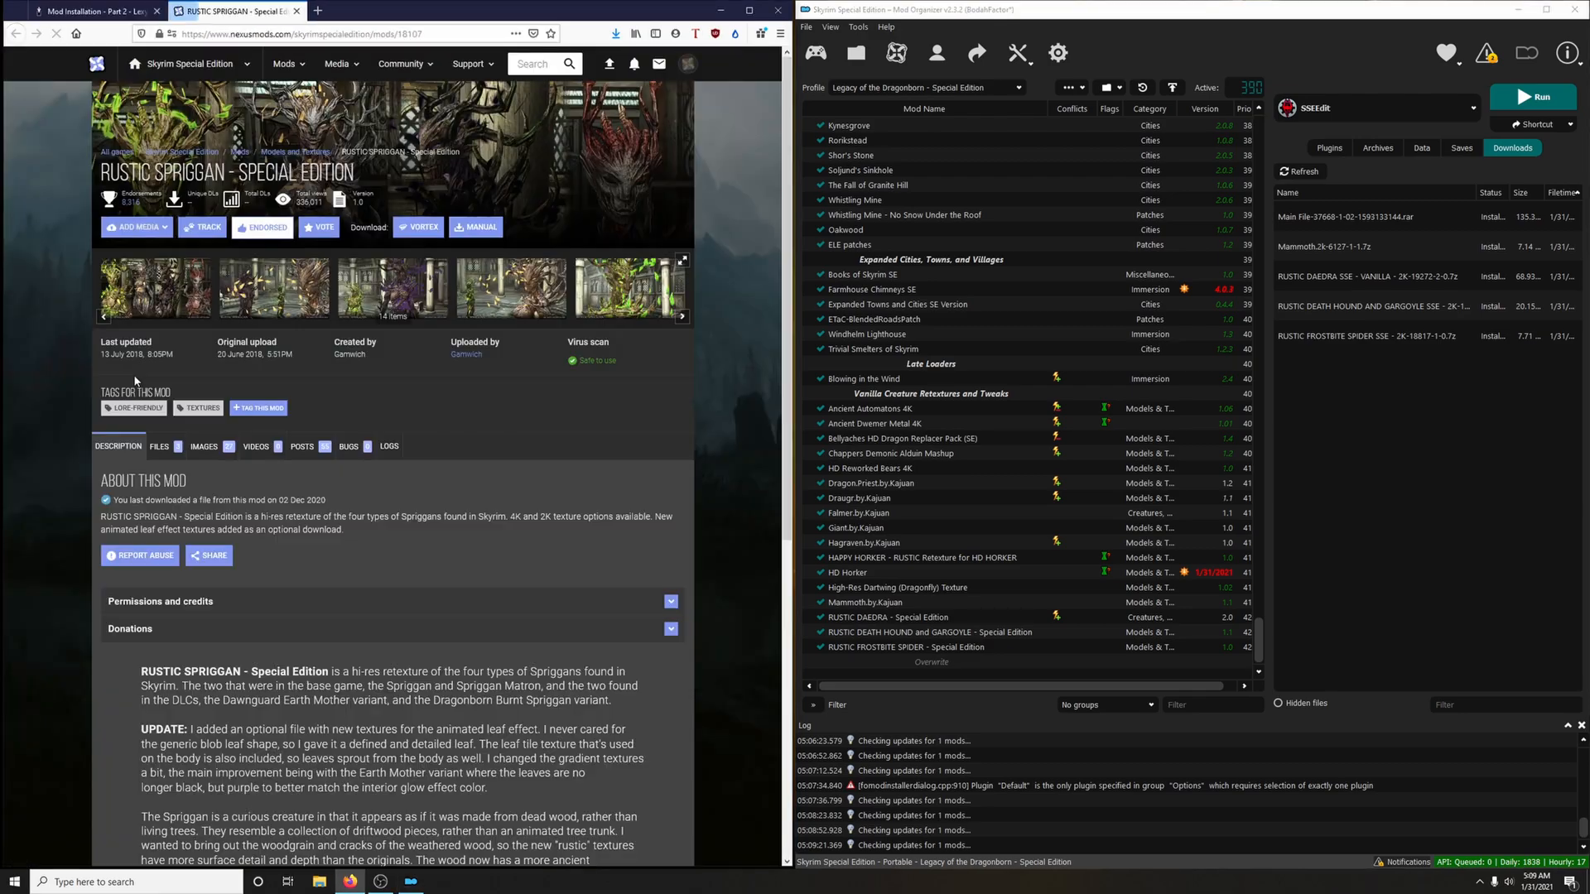
left_click(157, 447)
scroll(215, 439, "down", 2)
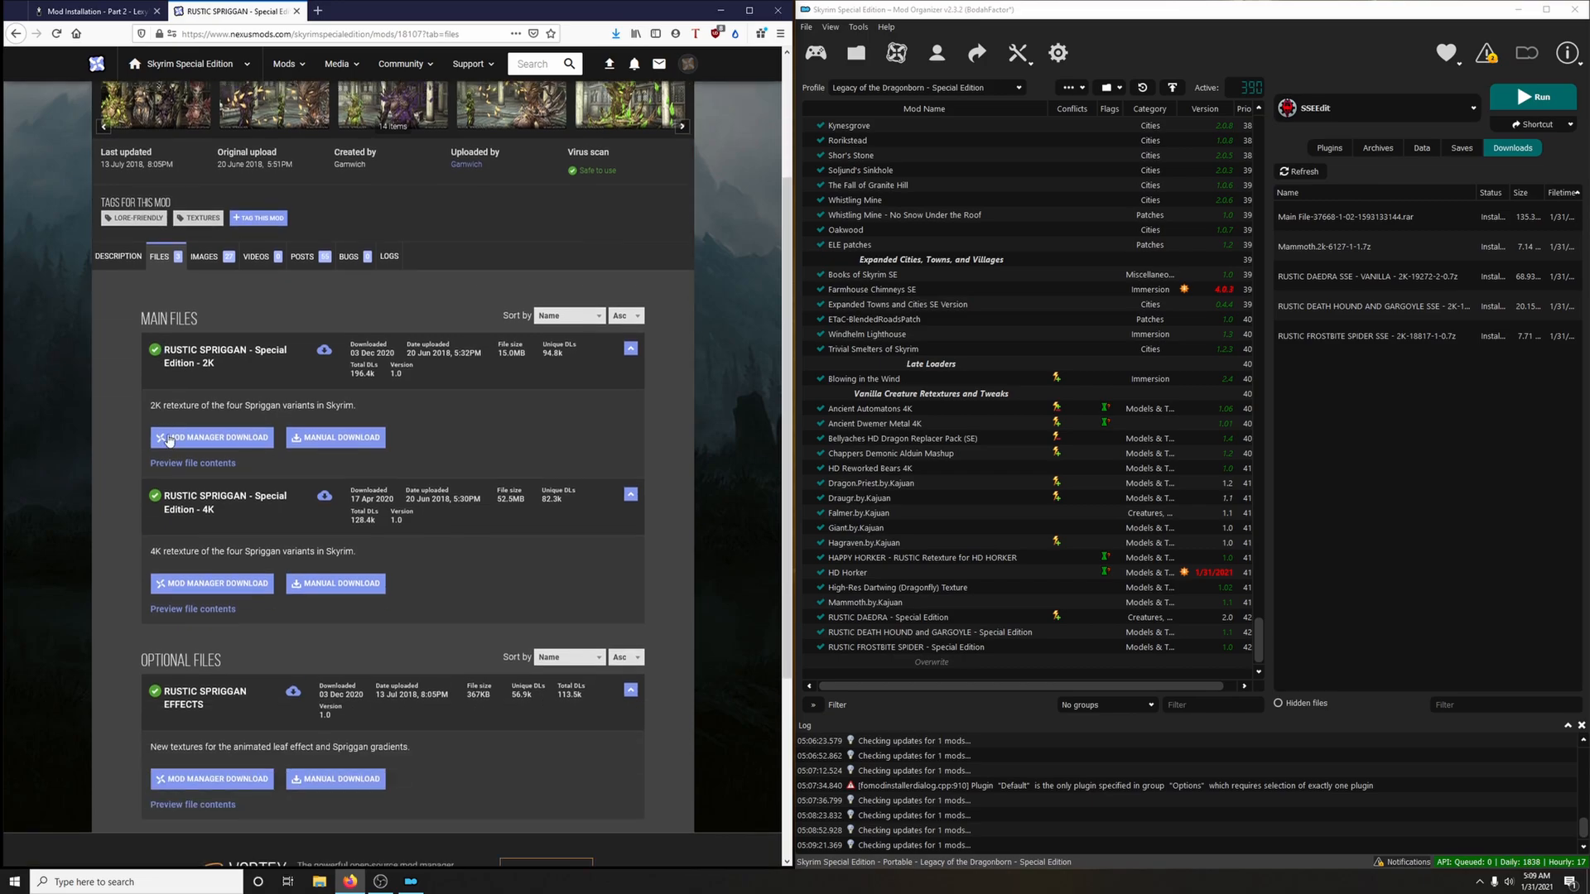
left_click(237, 433)
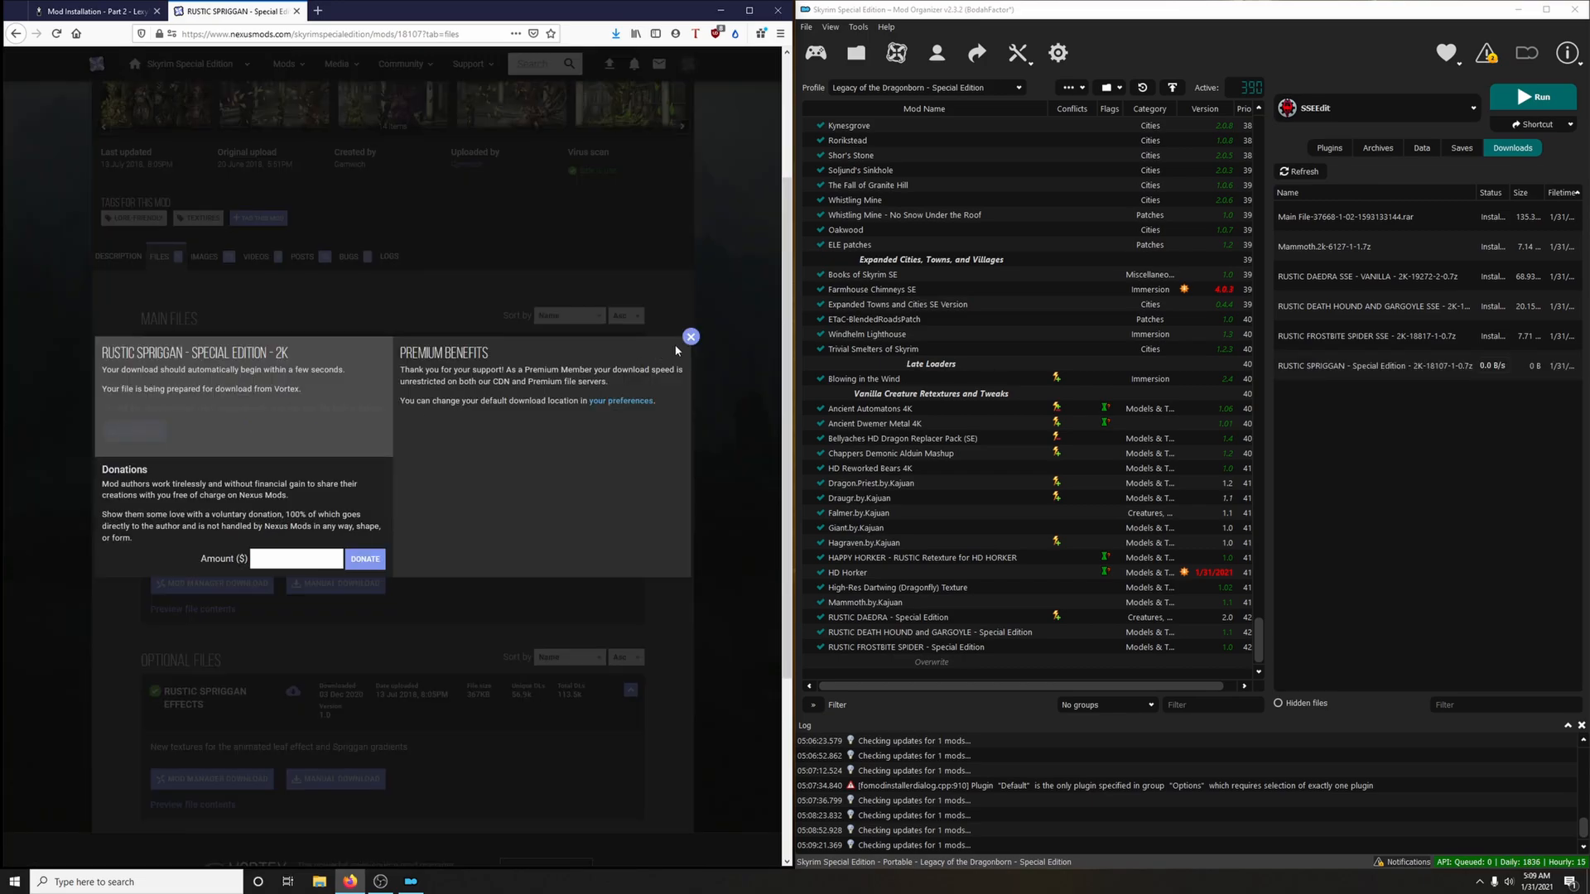
left_click(691, 341)
scroll(380, 646, "down", 2)
left_click(248, 653)
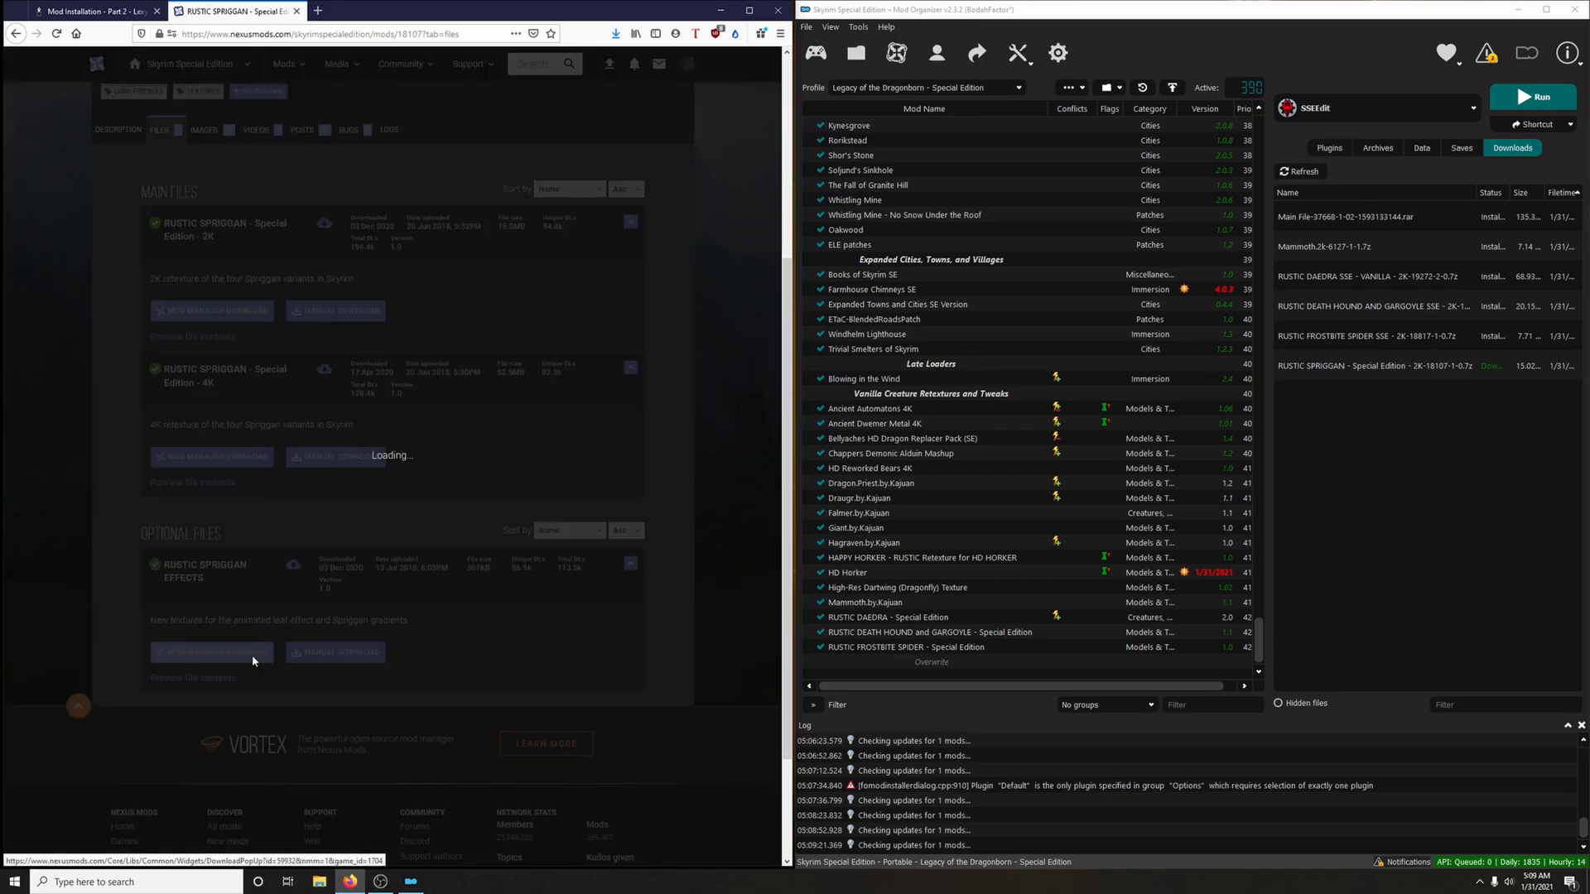
left_click(296, 10)
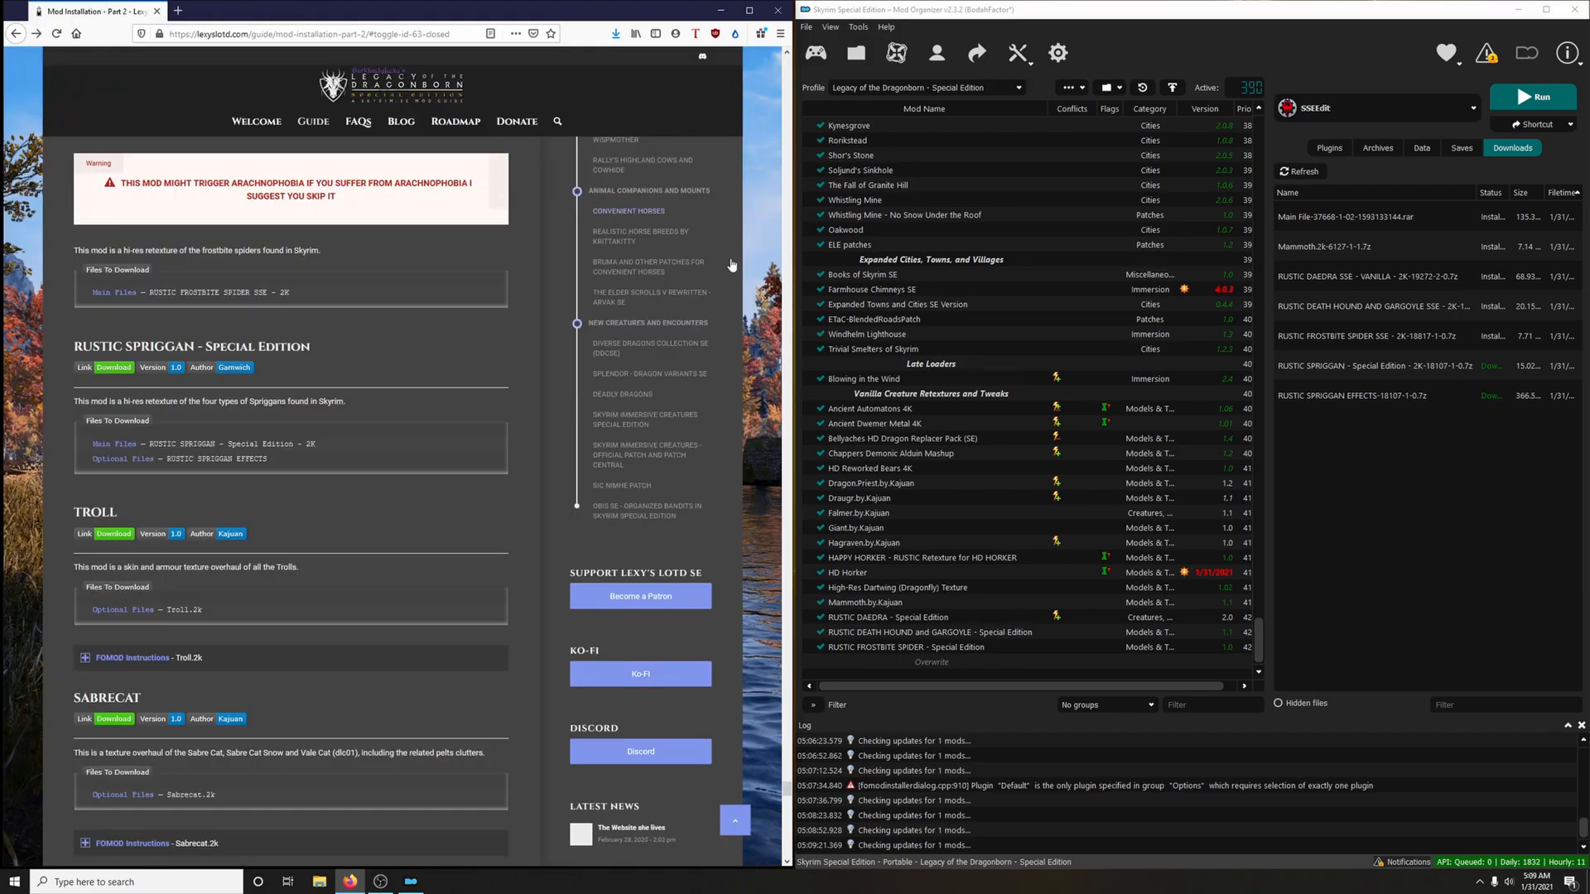
Install the two Spriggan archives as RUSTIC SPRIGGAN - Special Edition and RUSTIC SPRIGGAN EFFECTS, and enable both mods
double_click(1345, 367)
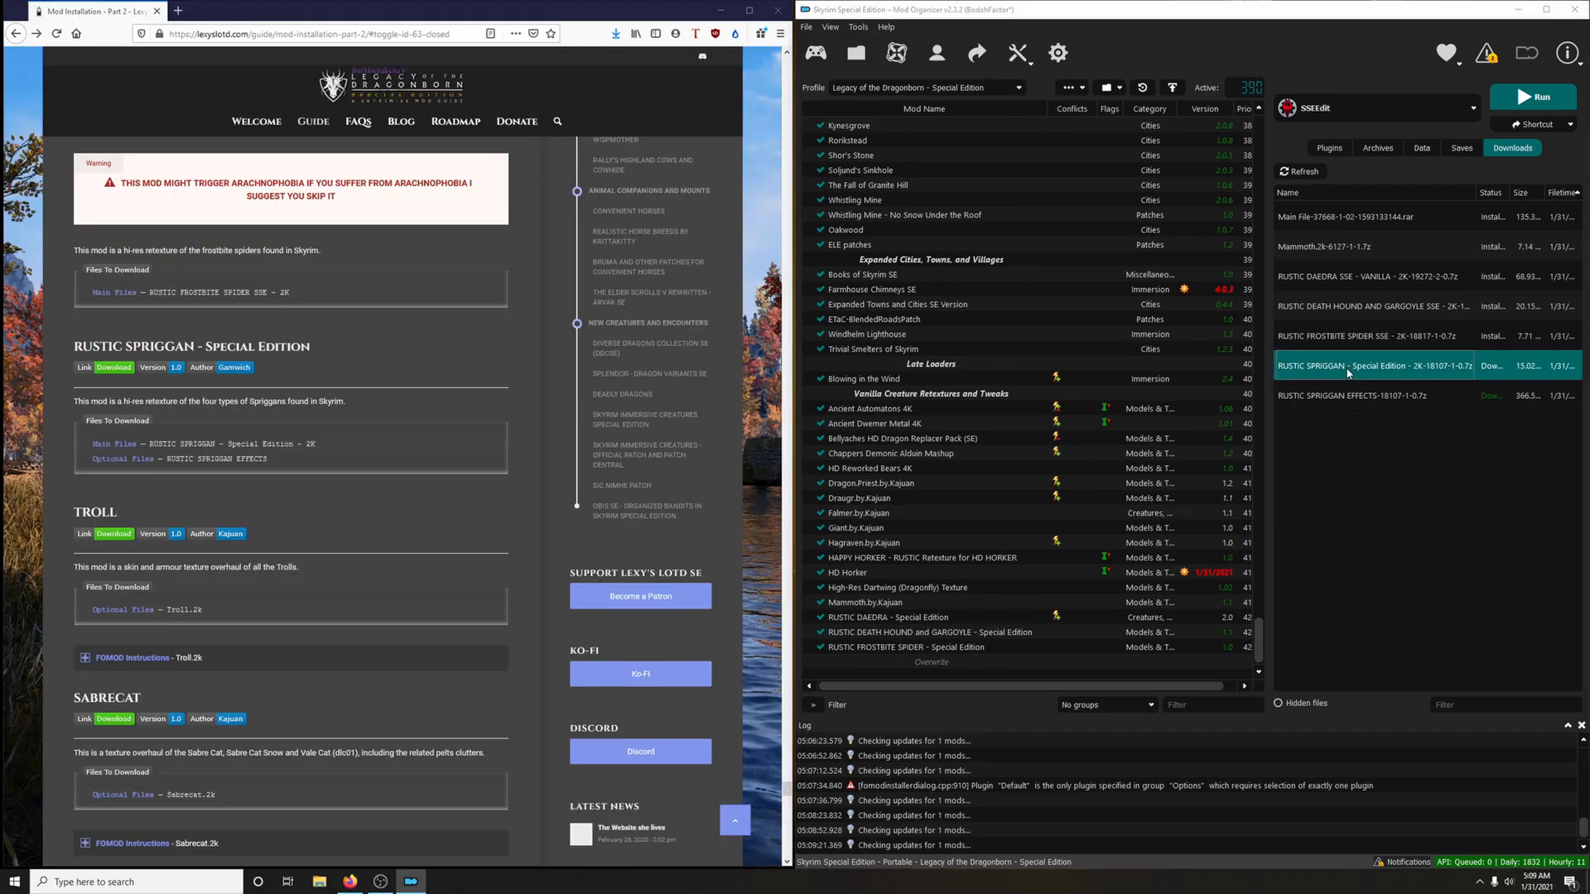
left_click(1253, 455)
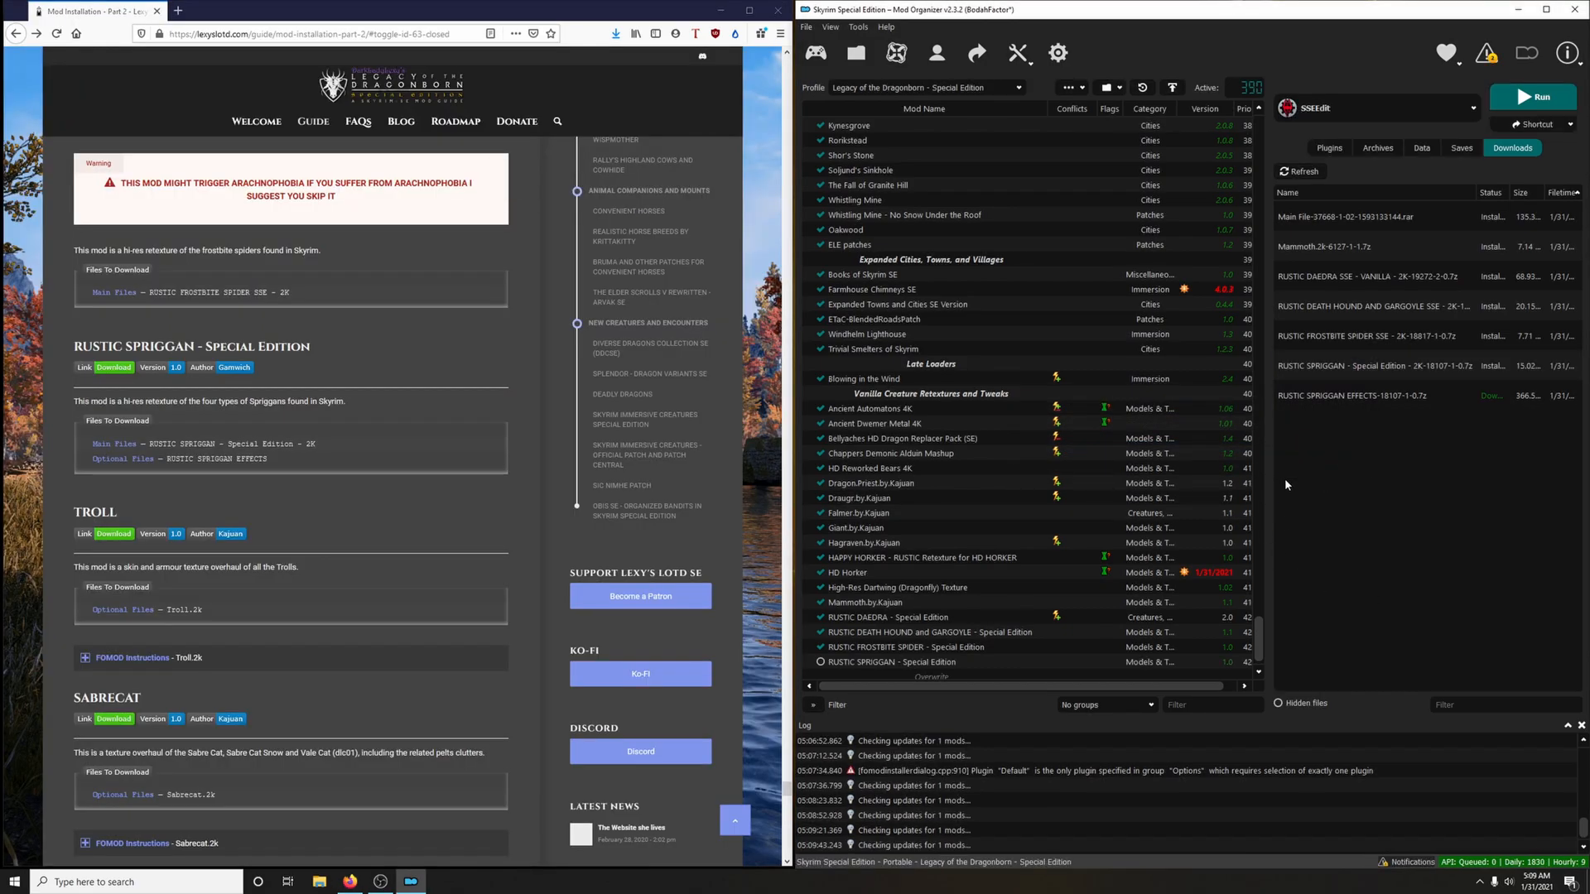
double_click(1334, 399)
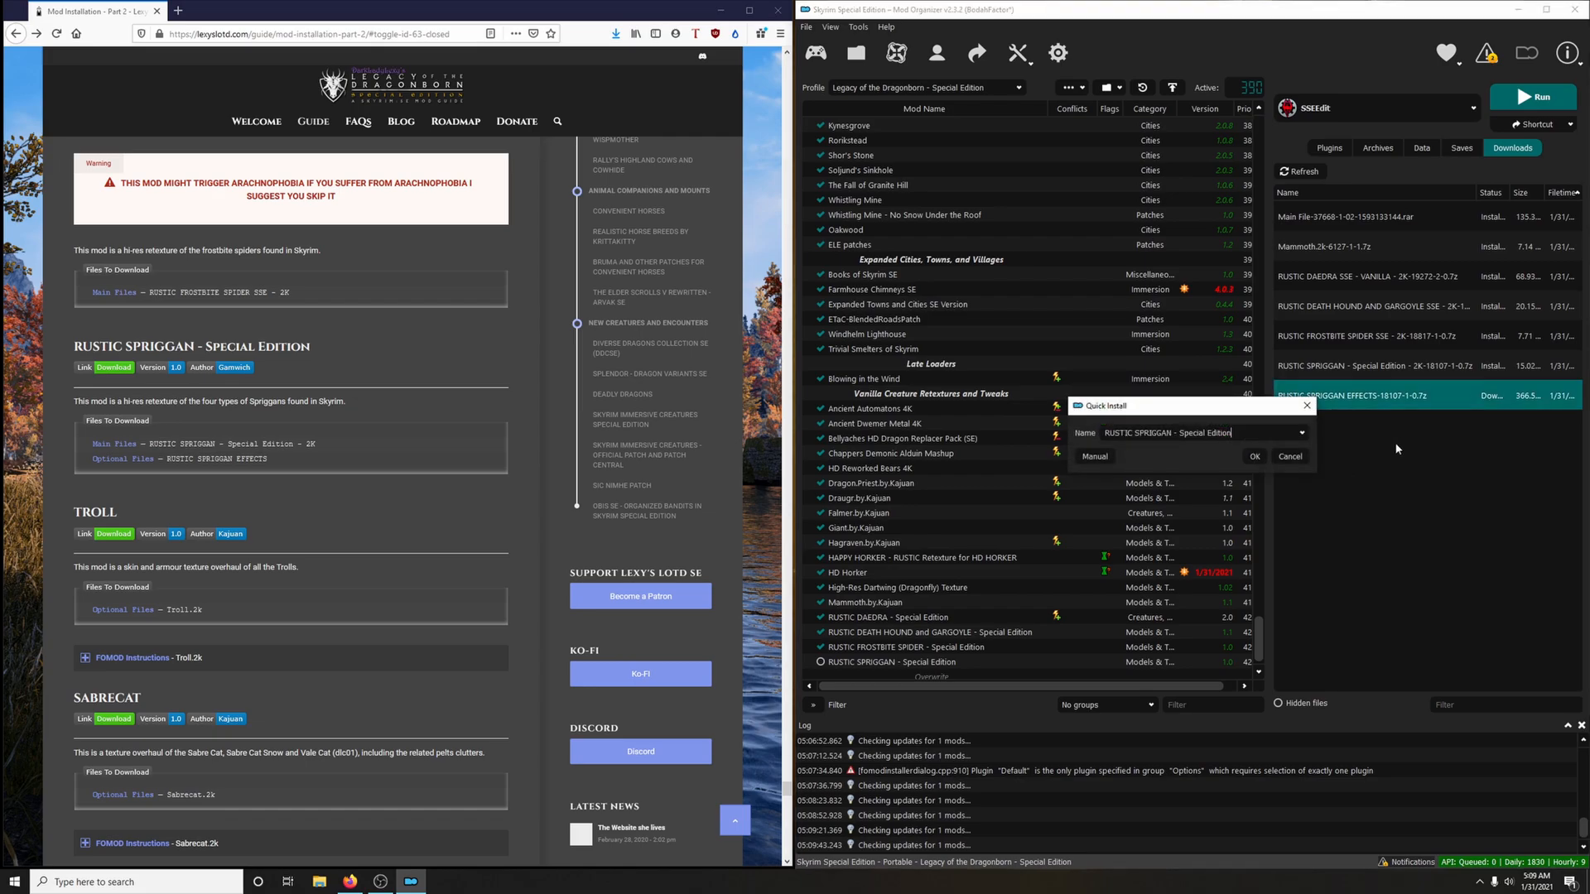
left_click(1302, 433)
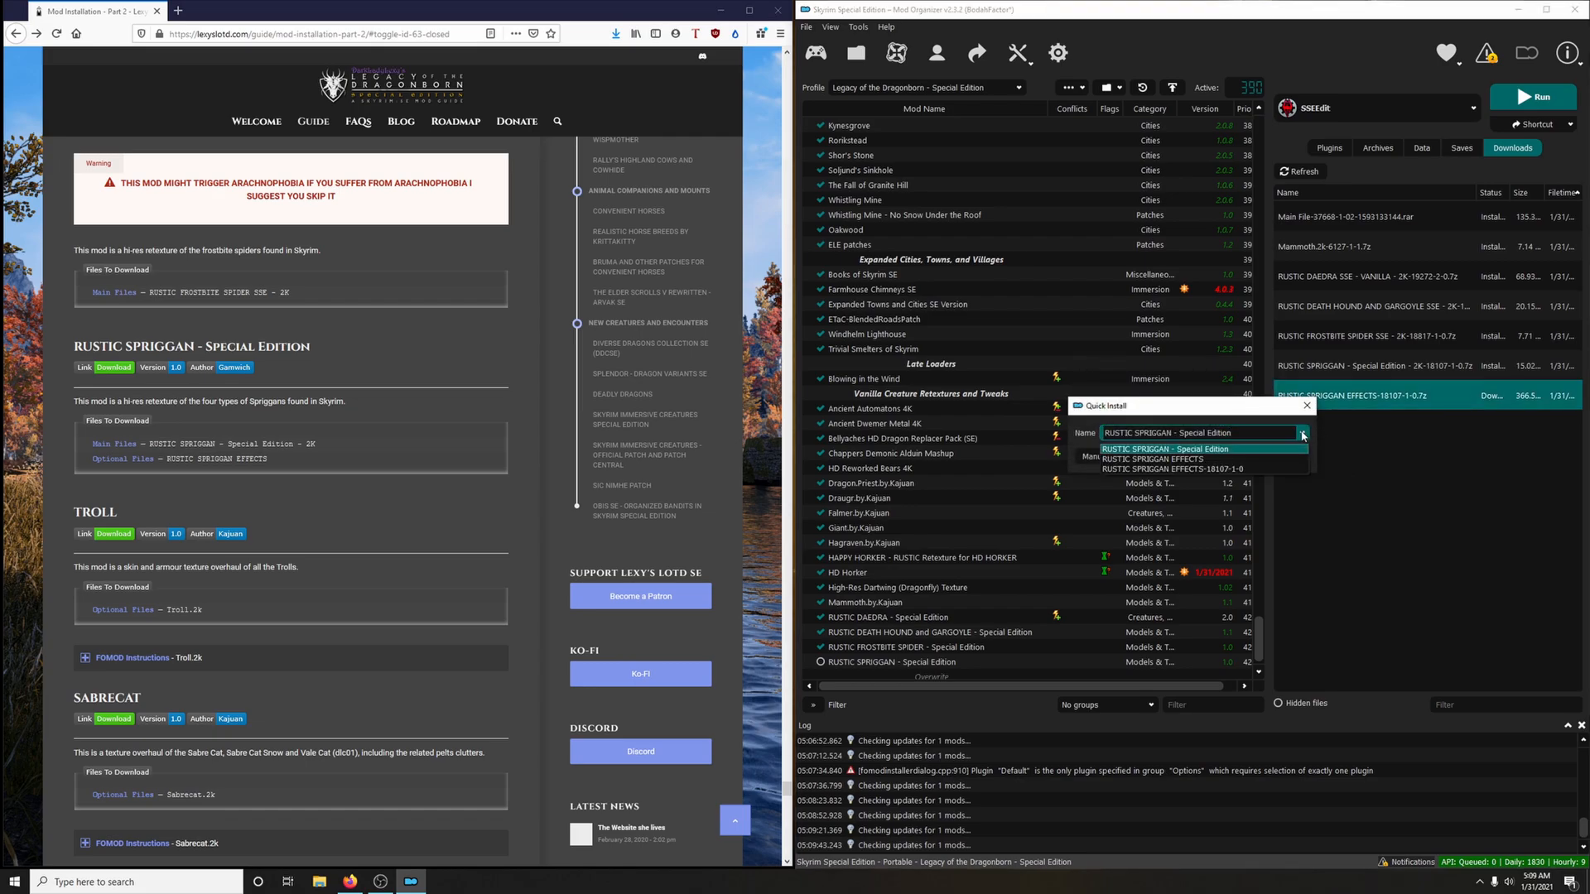
left_click(1217, 459)
left_click(1255, 457)
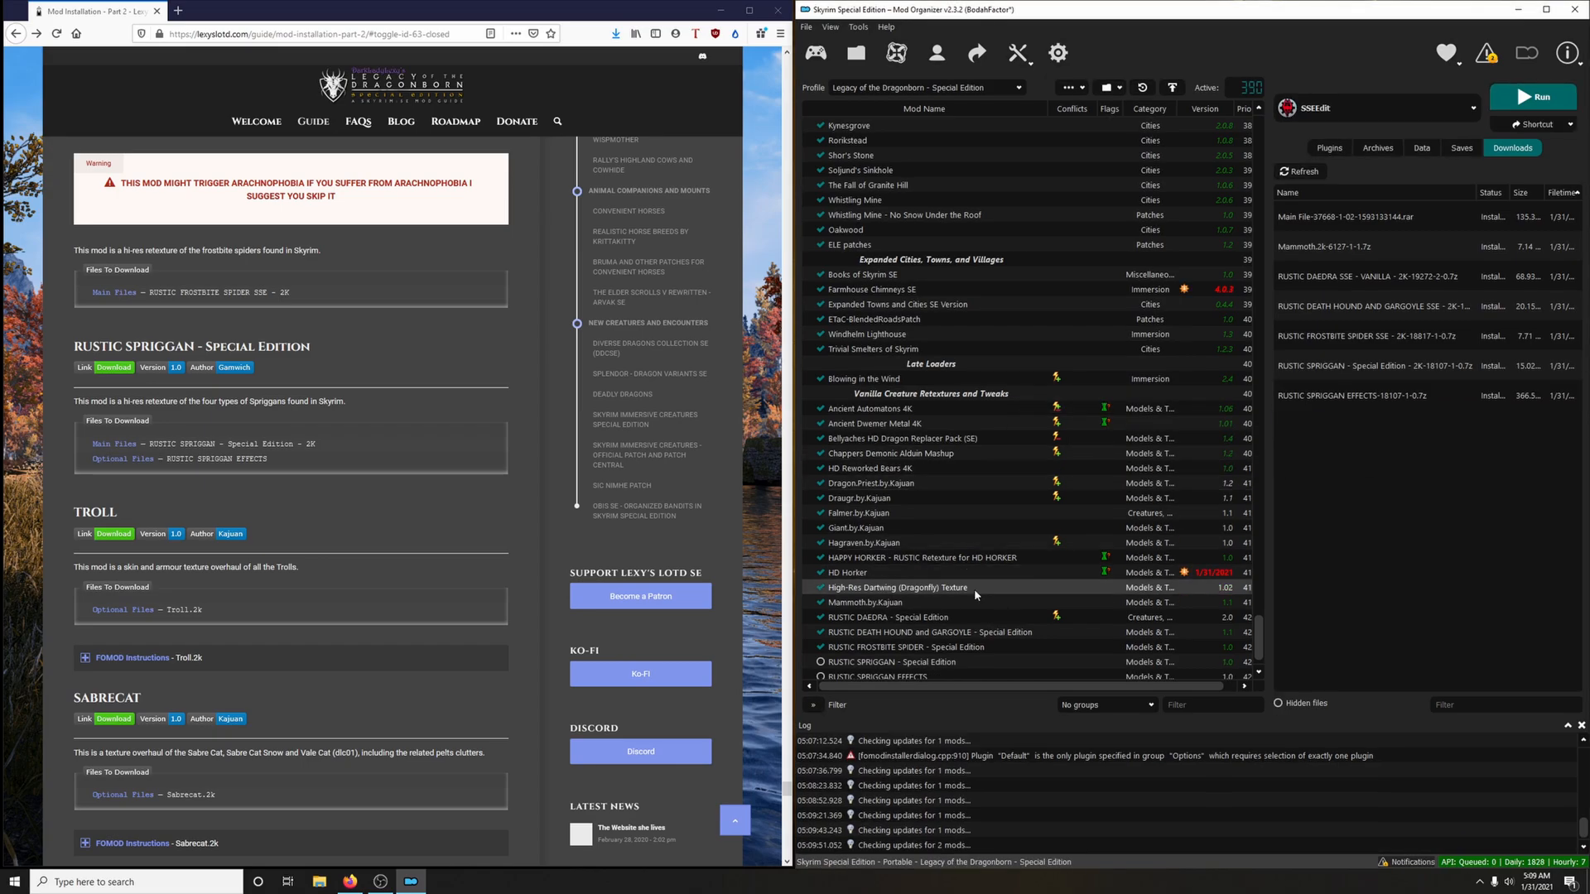
scroll(952, 604, "down", 1)
left_click(821, 634)
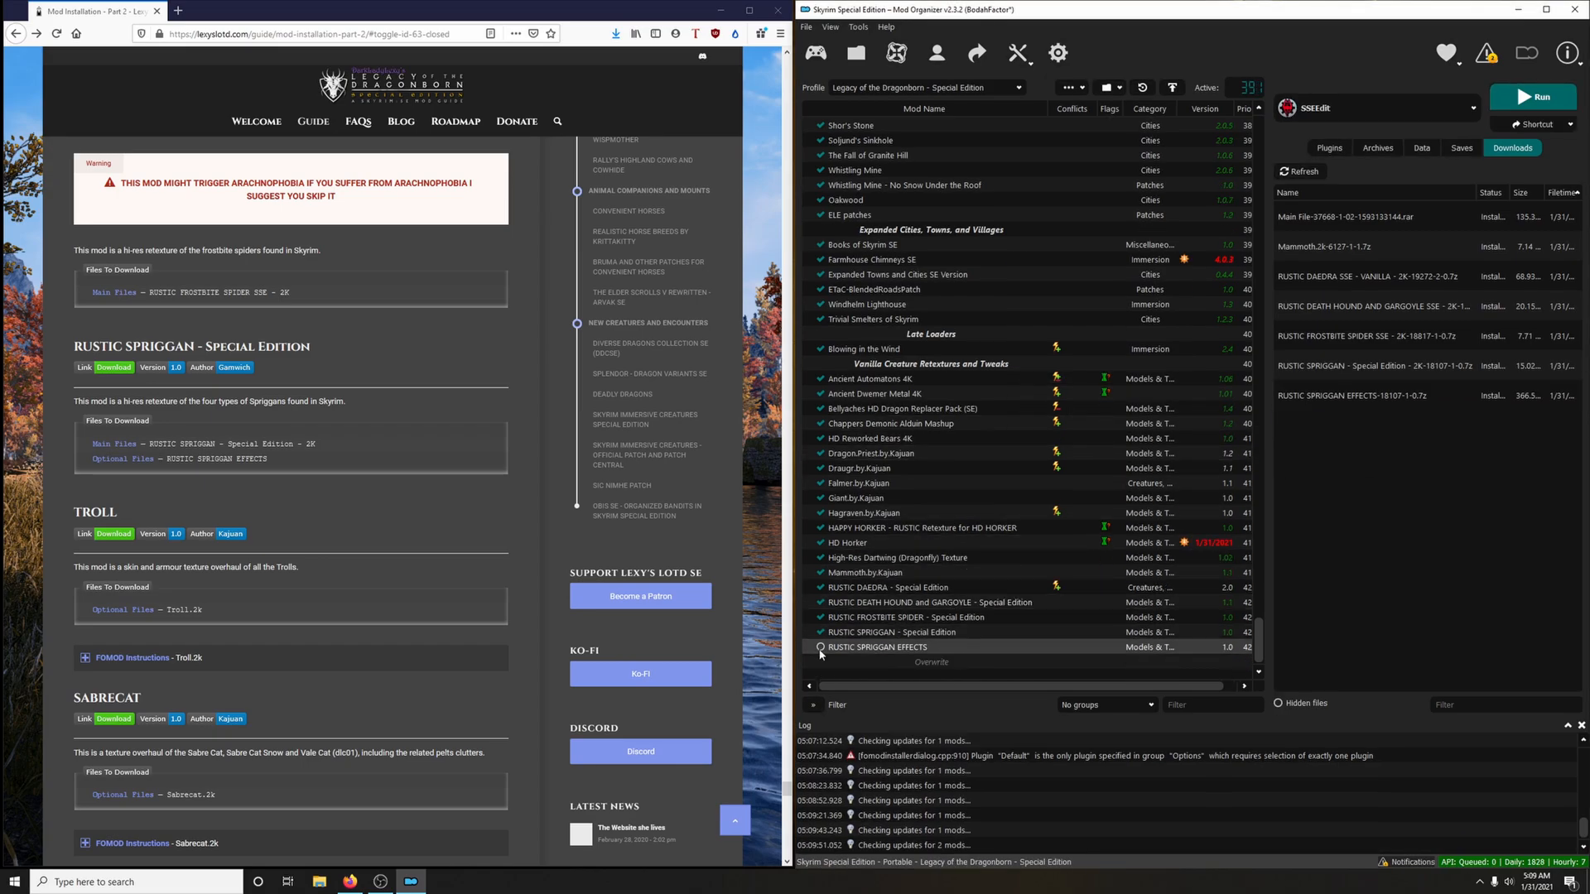
left_click(820, 649)
Download the Troll.2k optional file to the mod manager via the guide's link, view a troll screenshot, and close the mod page
scroll(212, 397, "down", 3)
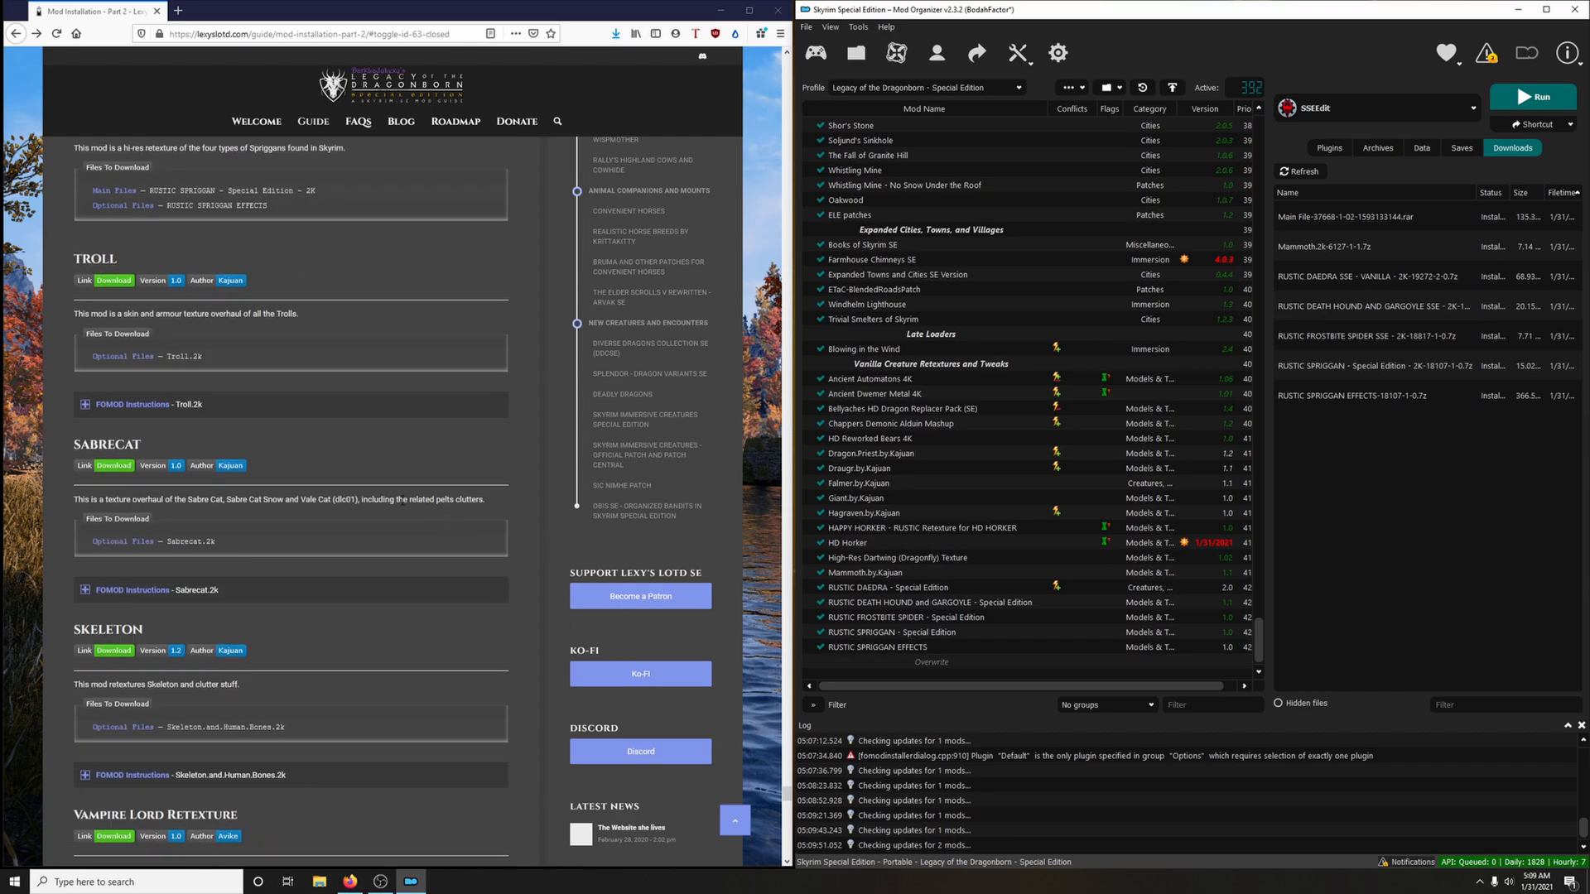
left_click(115, 282)
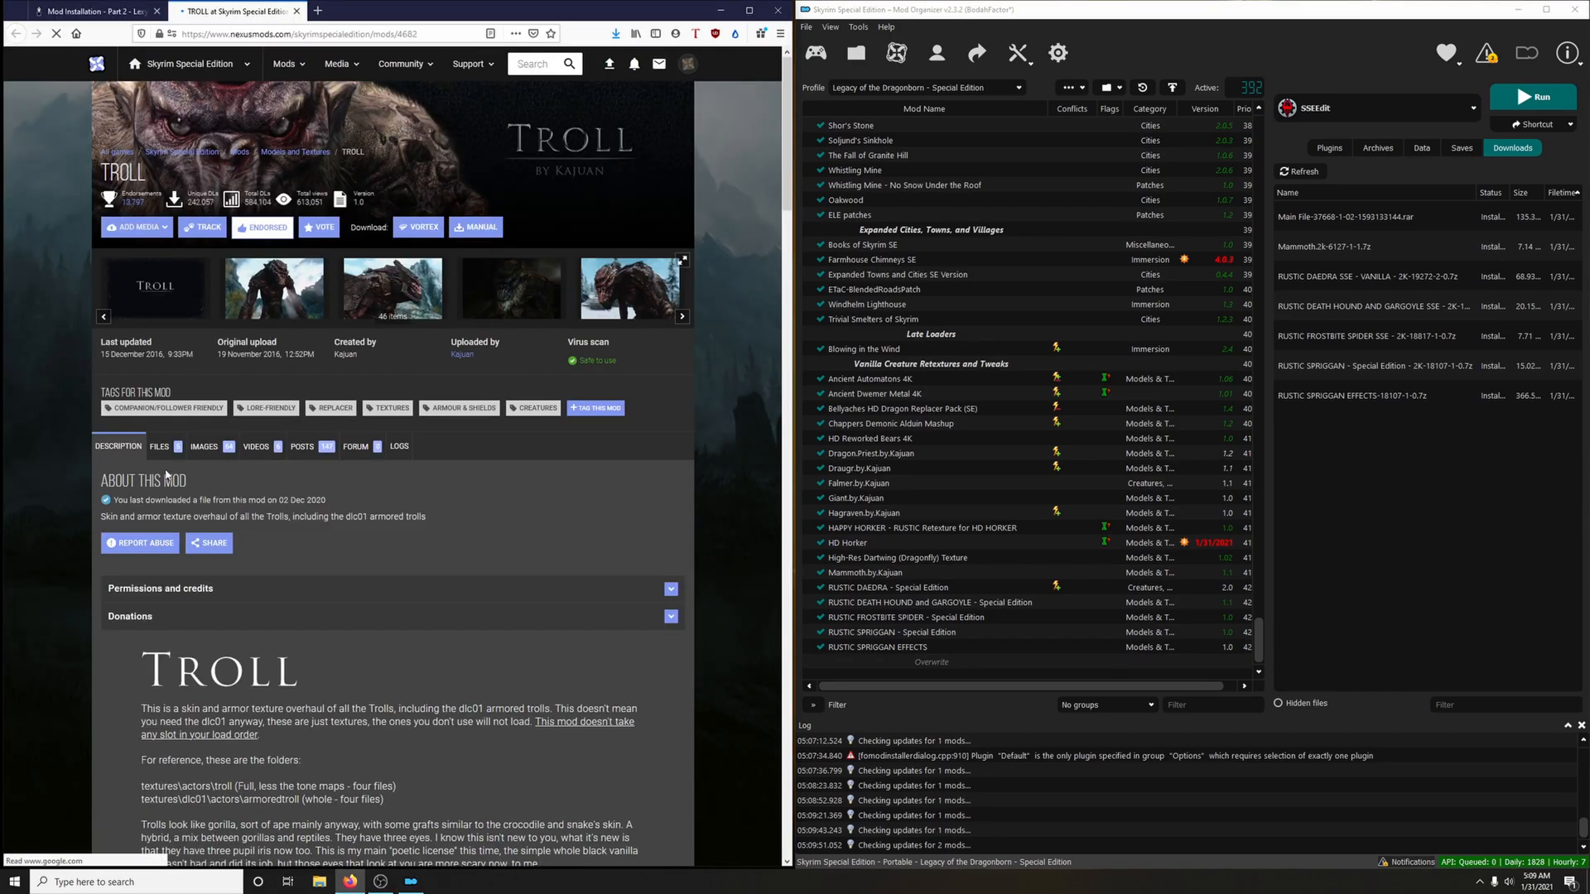
left_click(159, 447)
scroll(249, 593, "down", 6)
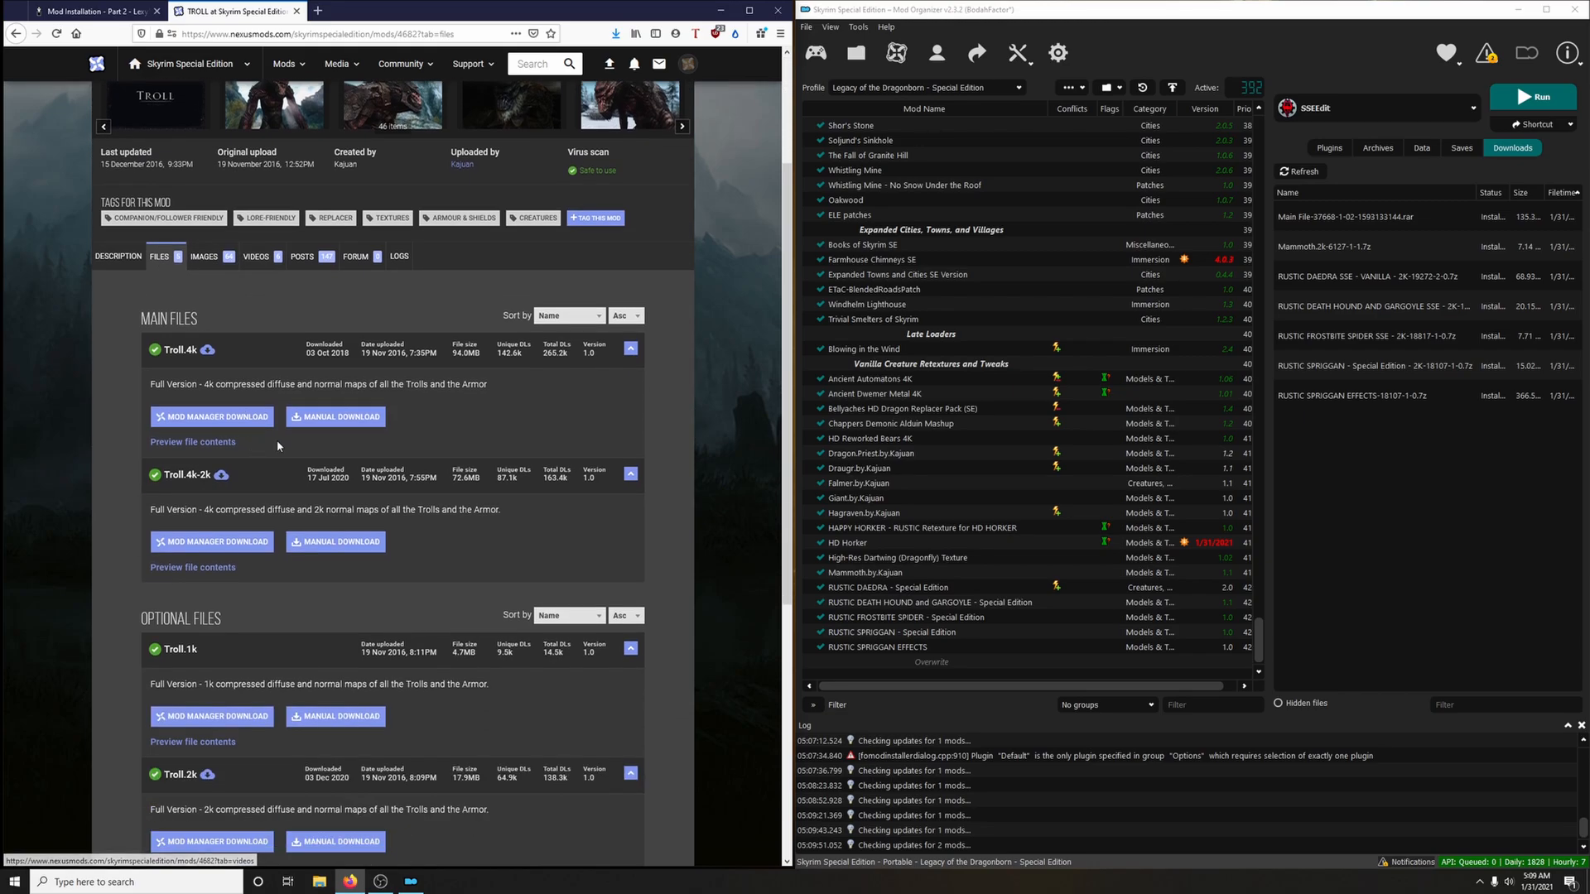
left_click(249, 593)
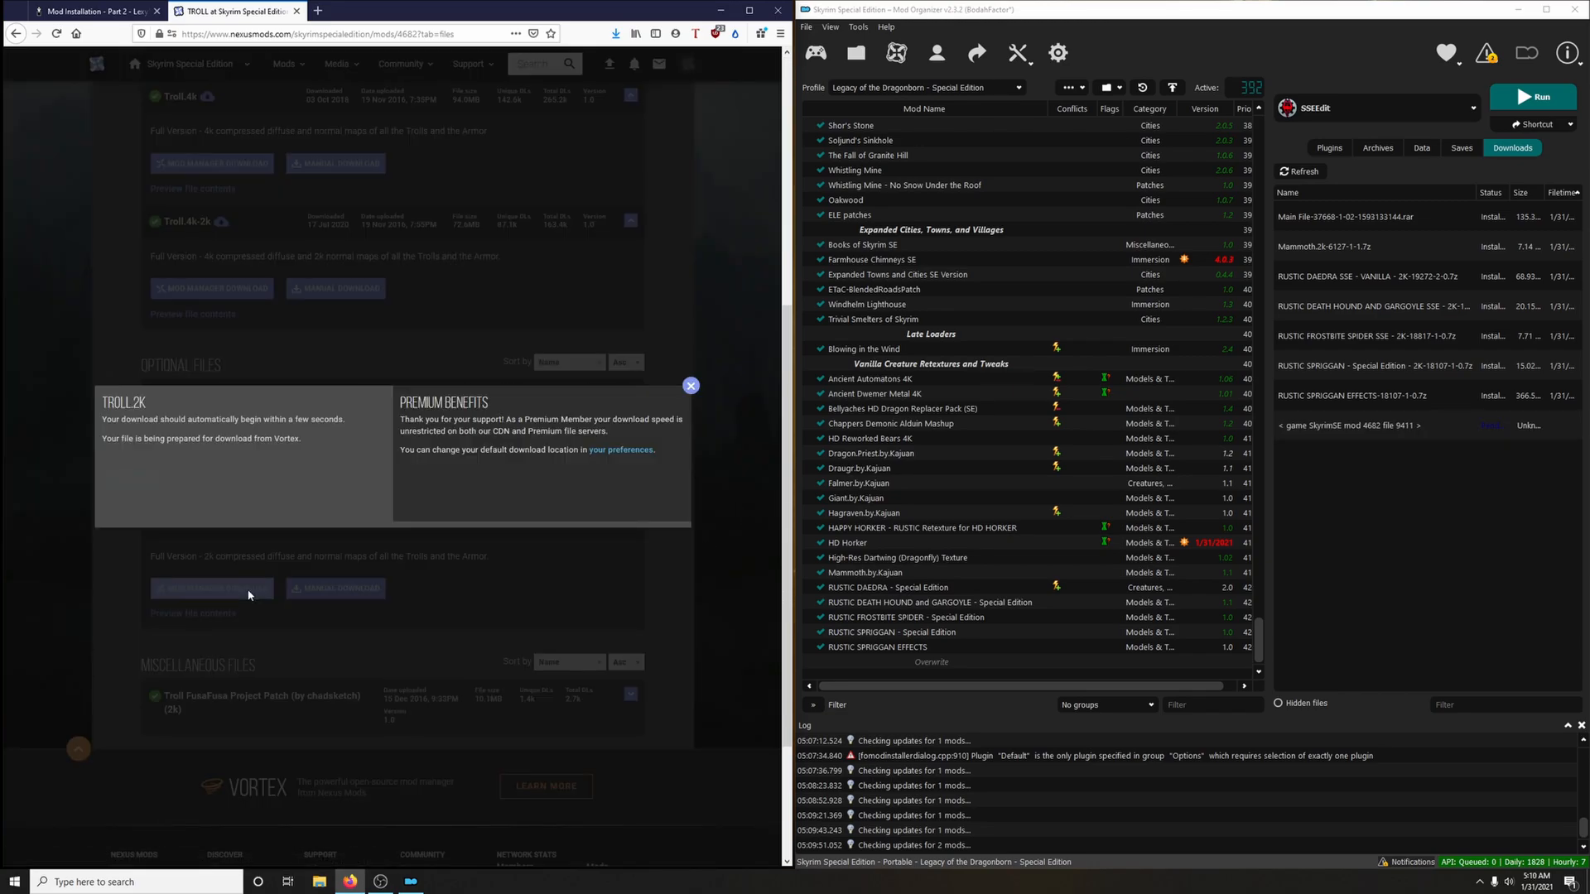
left_click(693, 388)
scroll(685, 444, "up", 5)
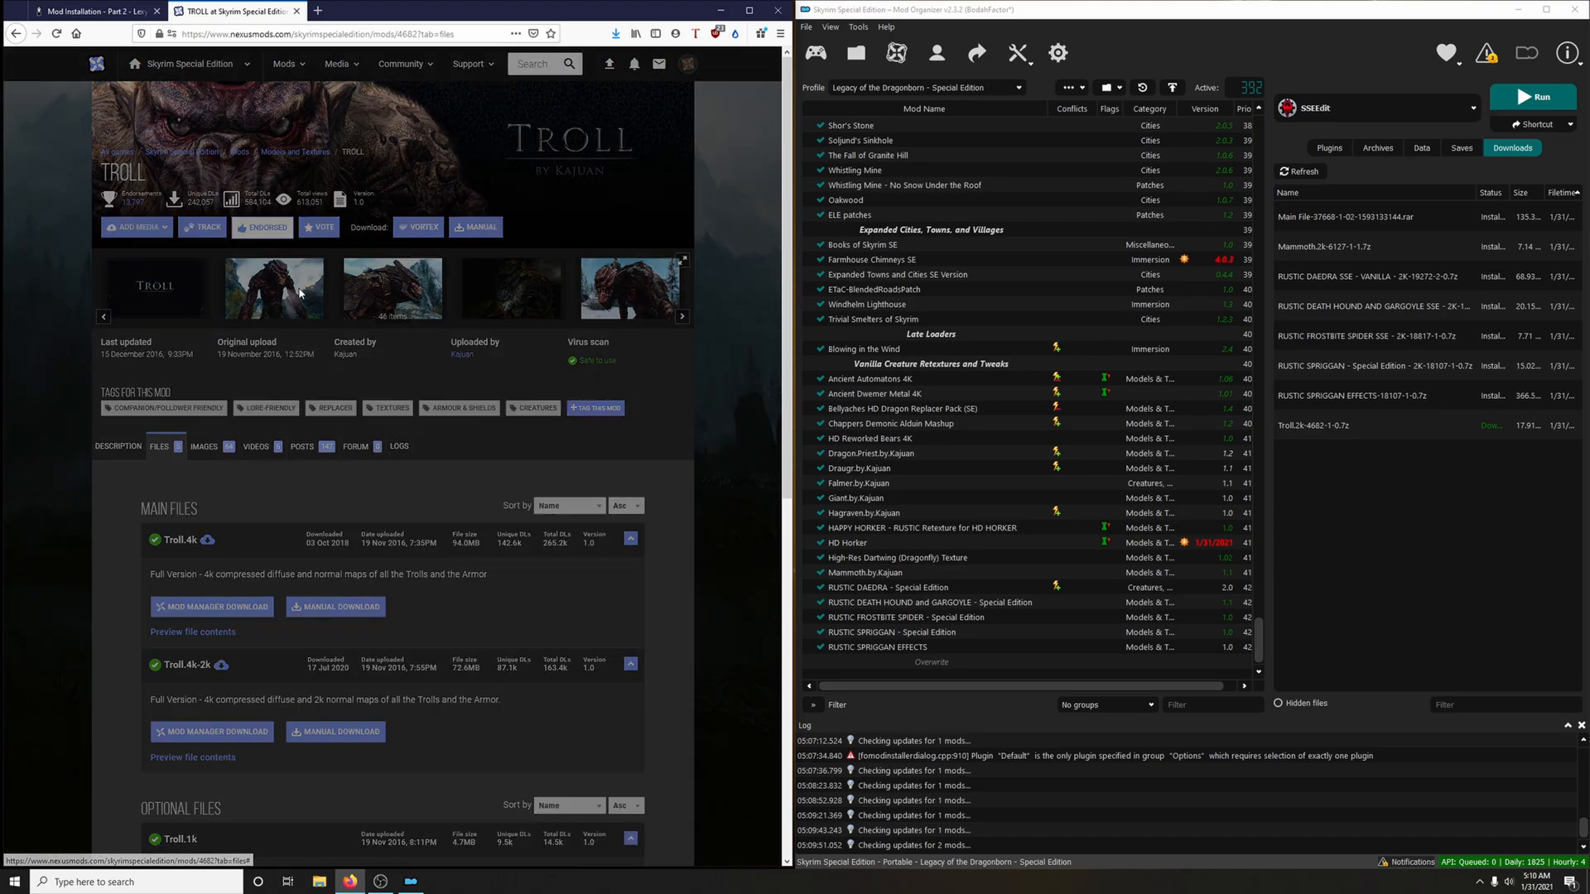
left_click(300, 292)
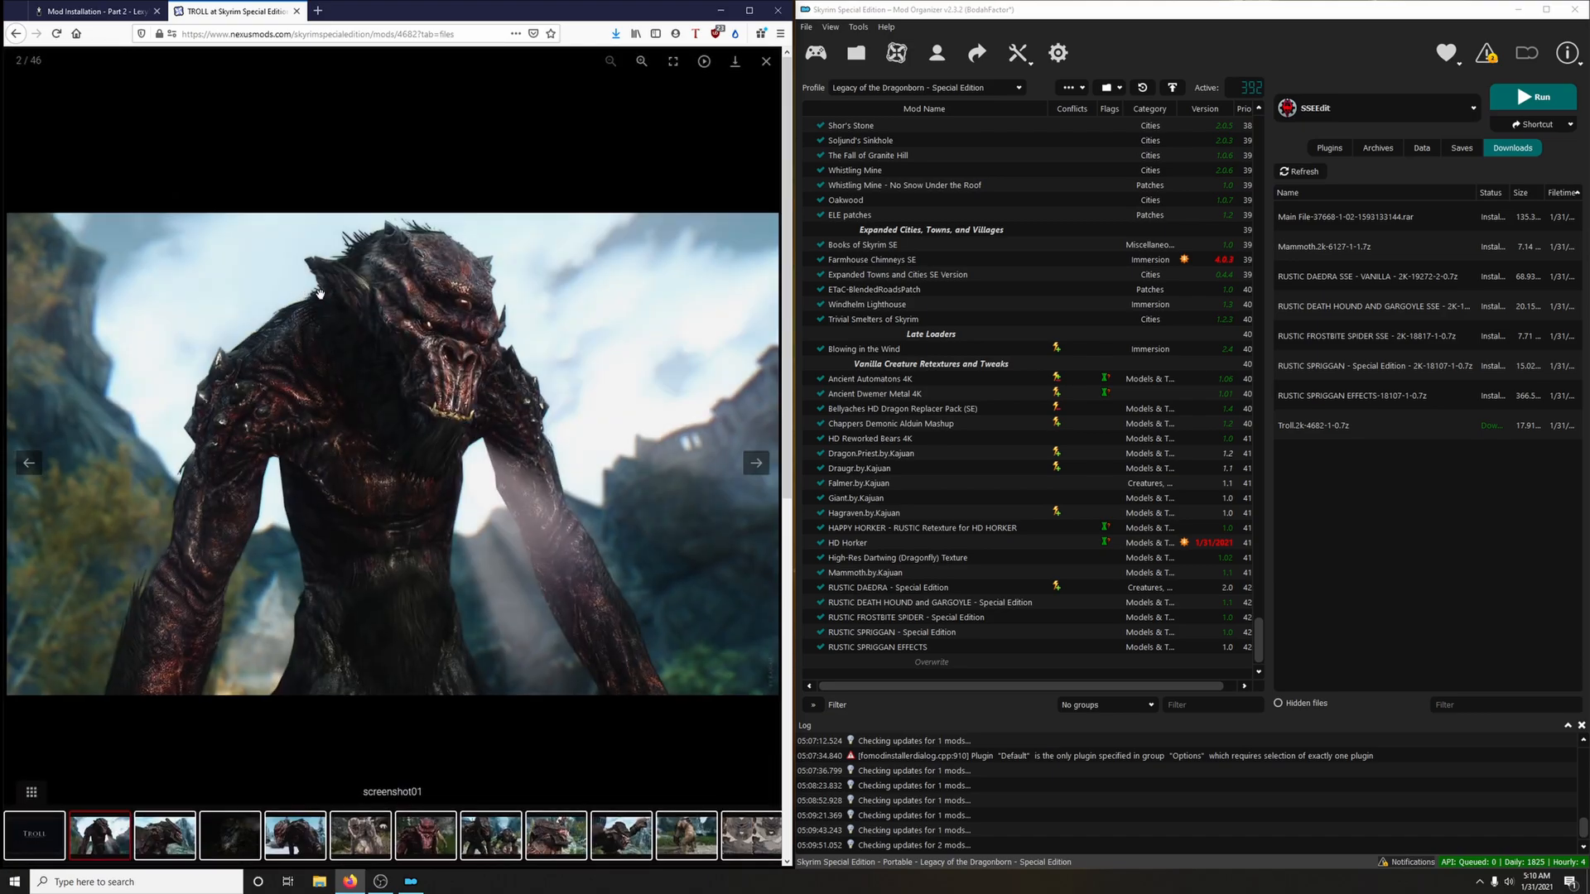
left_click(296, 12)
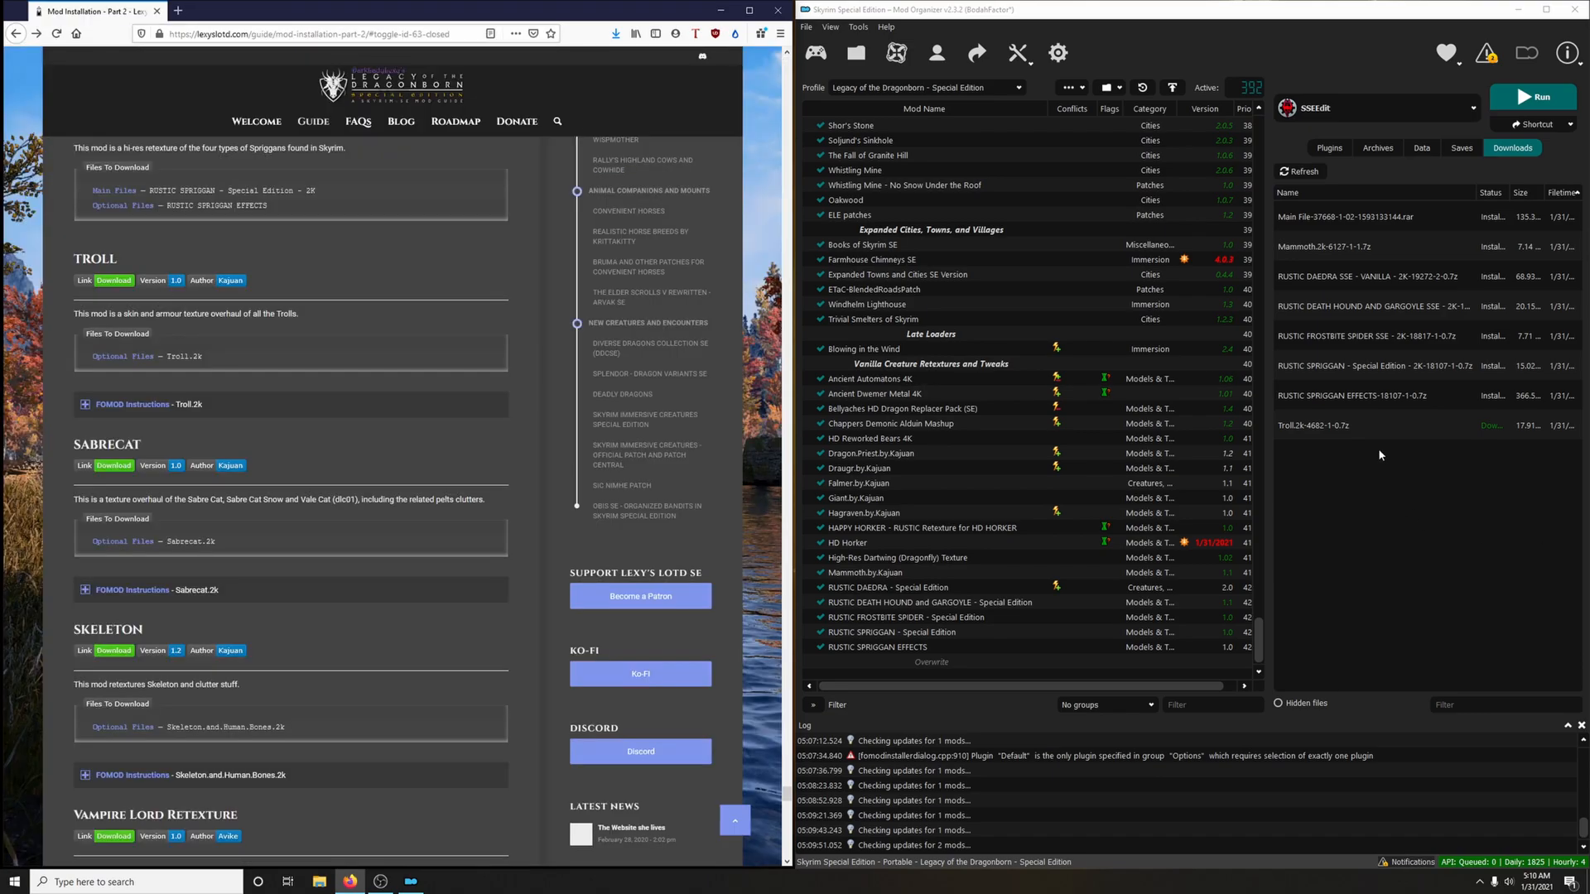
Install the Troll.2k archive as Troll.by.Kajuan and enable the mod
double_click(1366, 425)
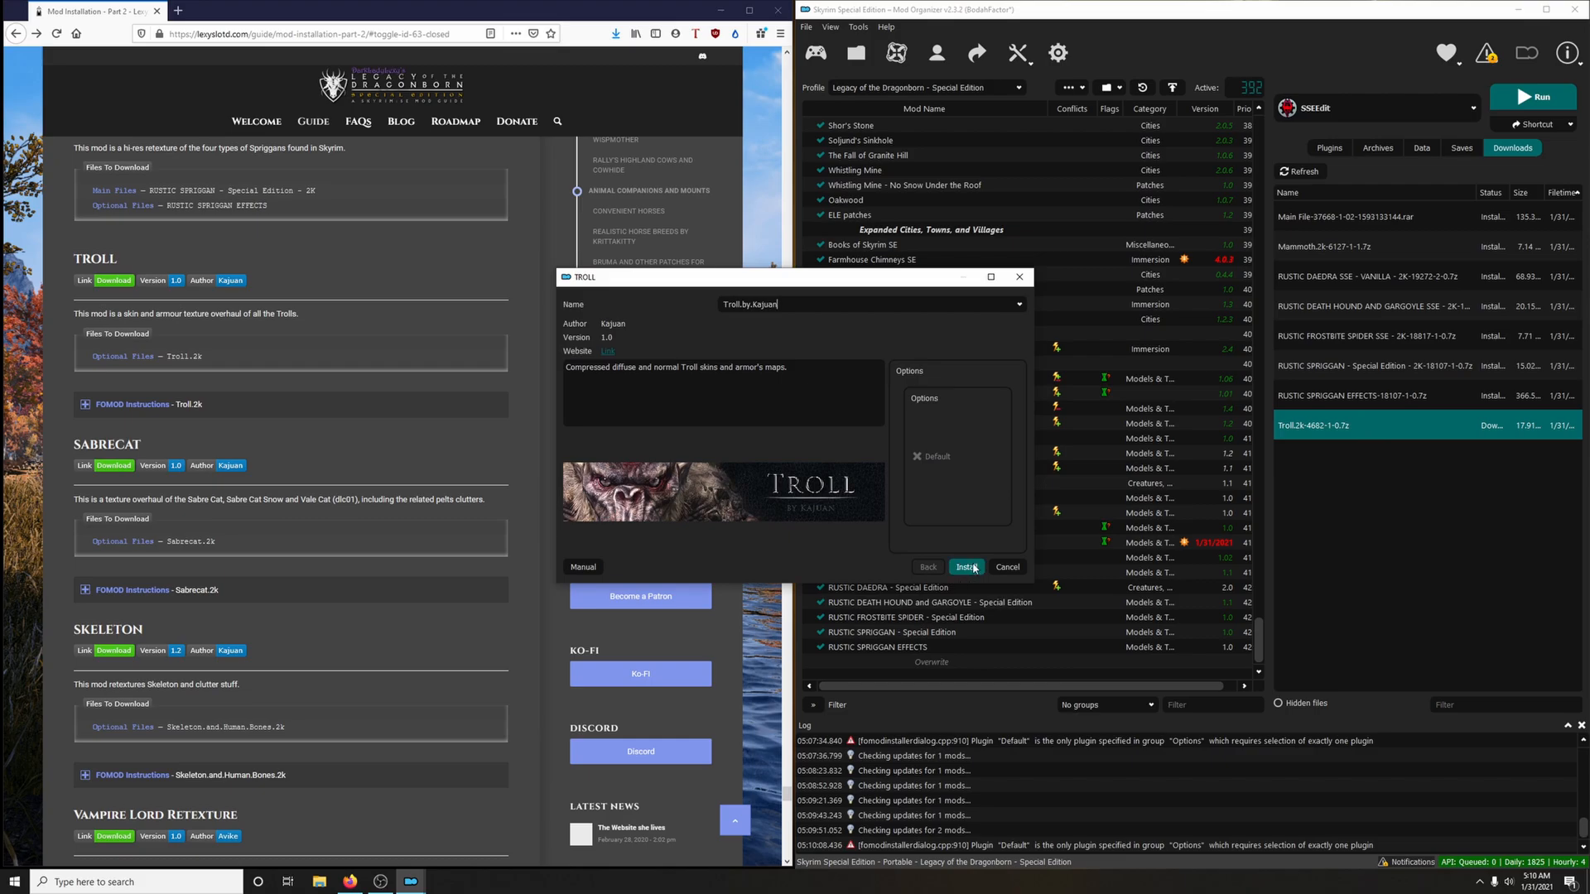
left_click(967, 567)
left_click(820, 646)
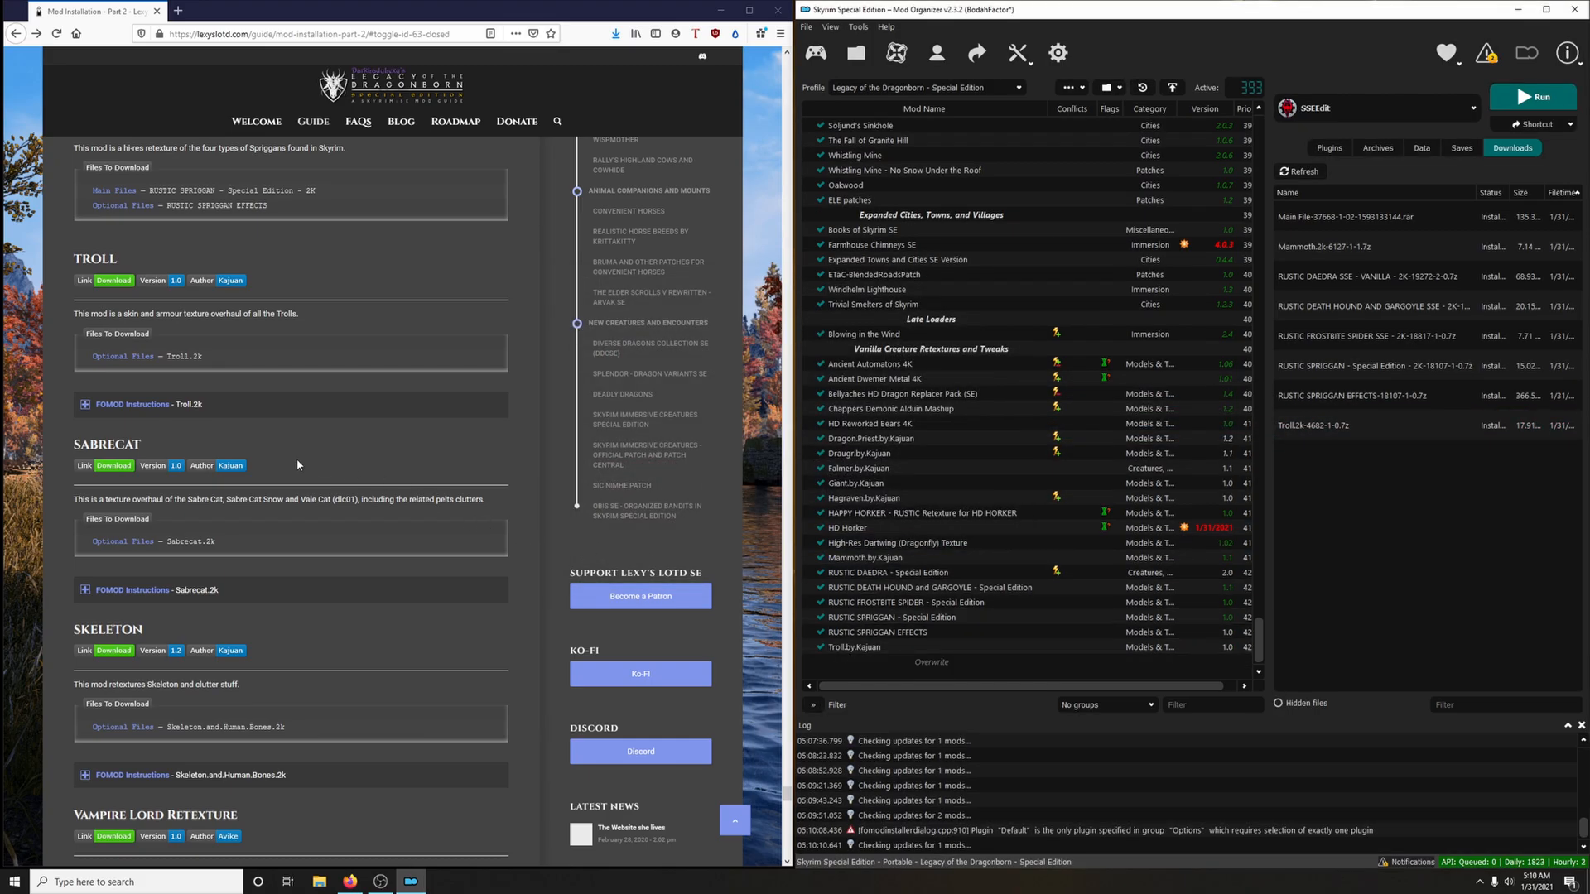
Download the Sabrecat.2k optional file to the mod manager via the guide's link, closing the mod page
left_click(112, 465)
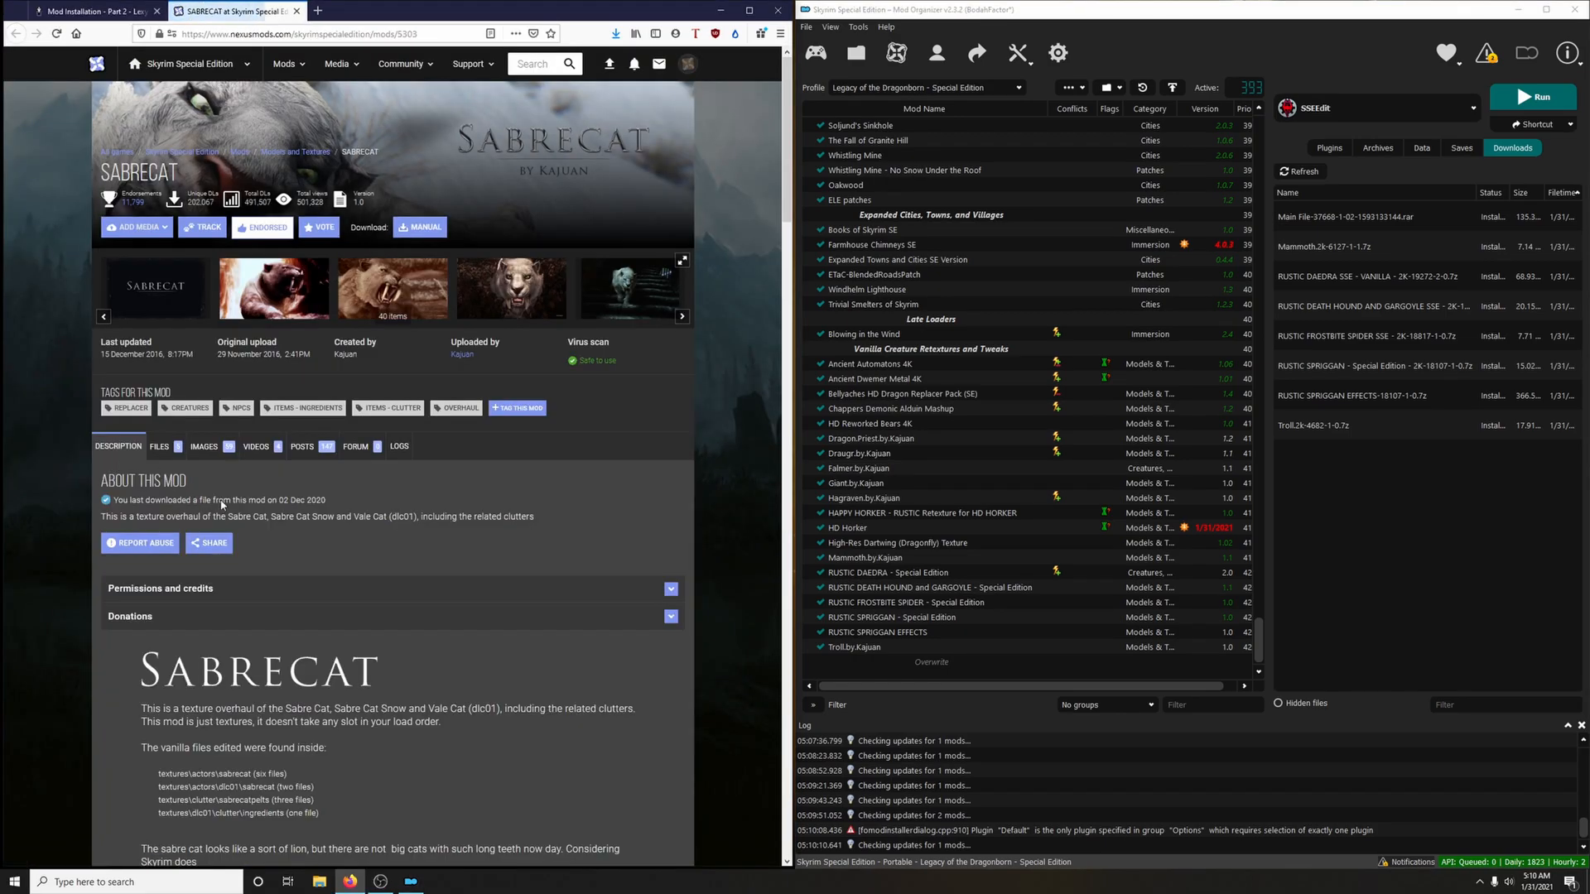
left_click(159, 446)
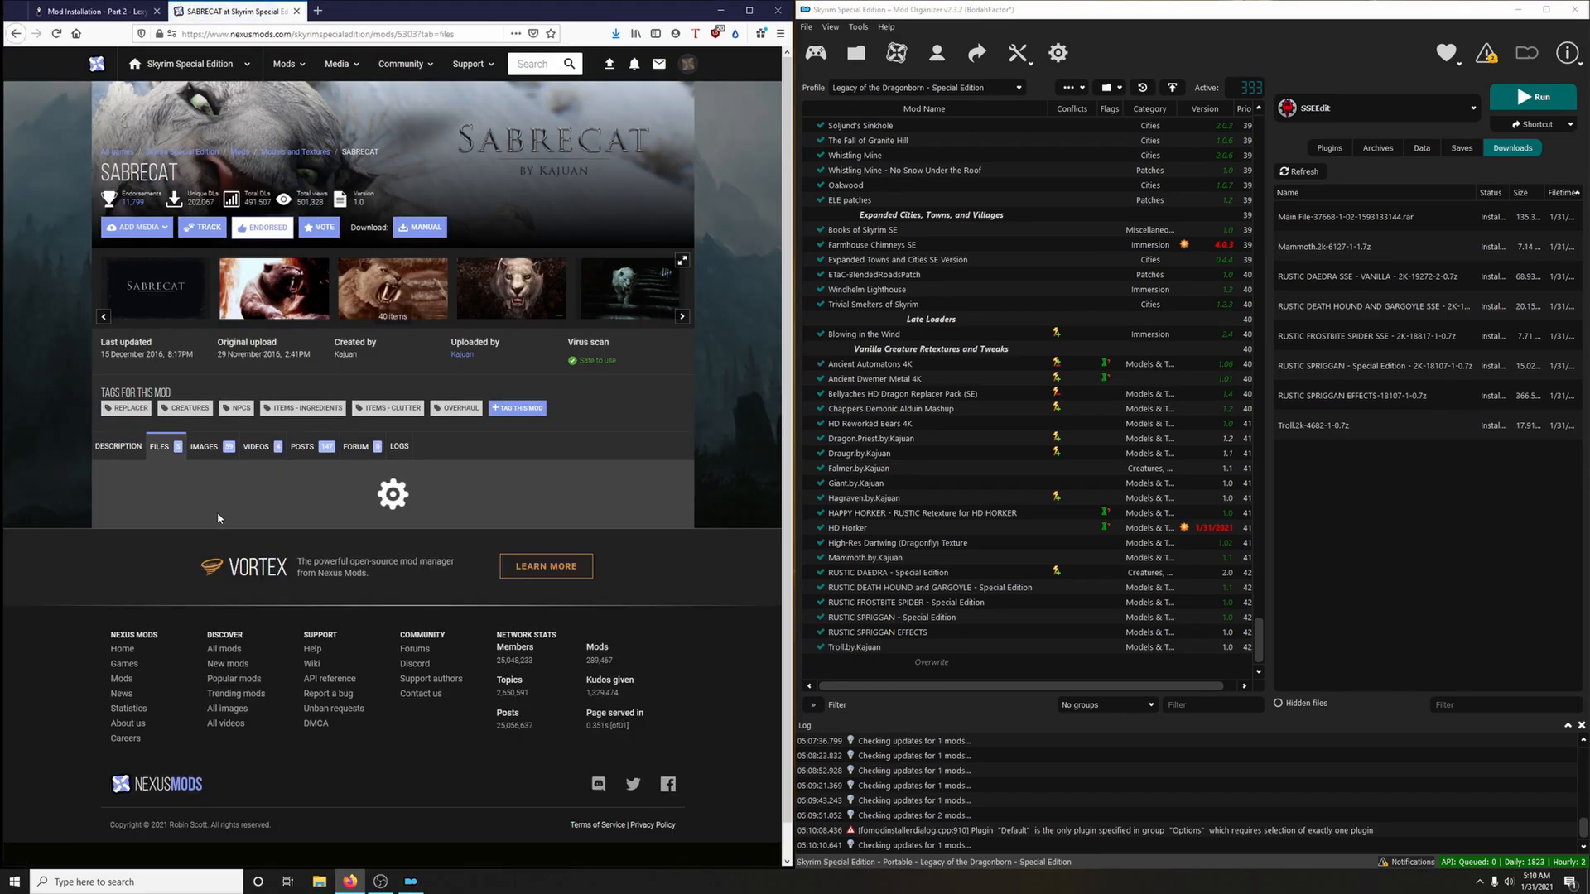
scroll(280, 662, "down", 4)
left_click(244, 703)
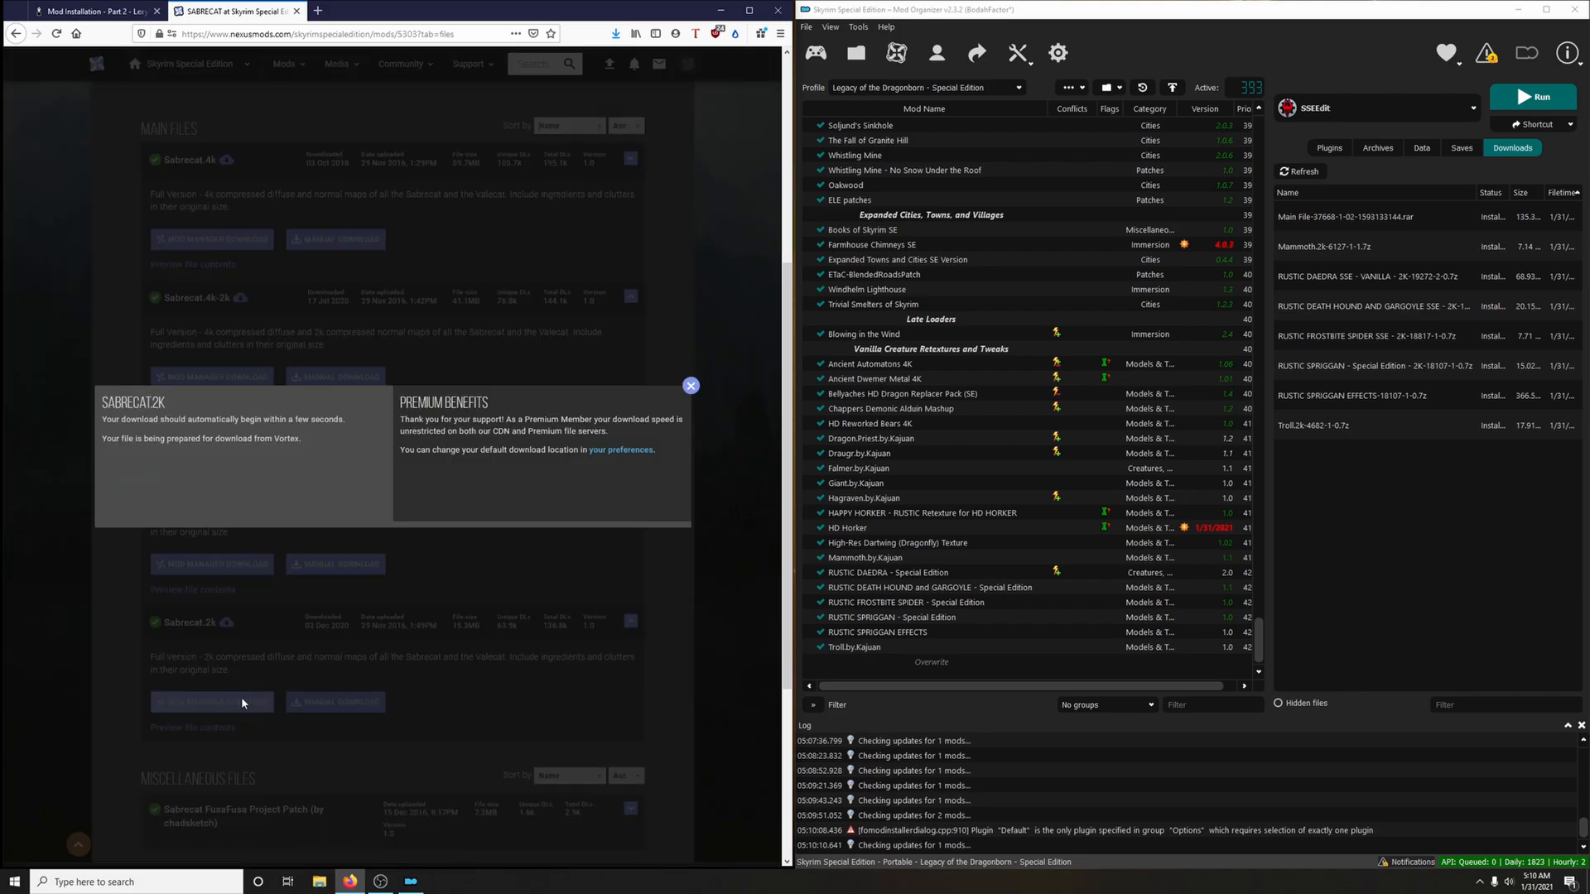
left_click(297, 11)
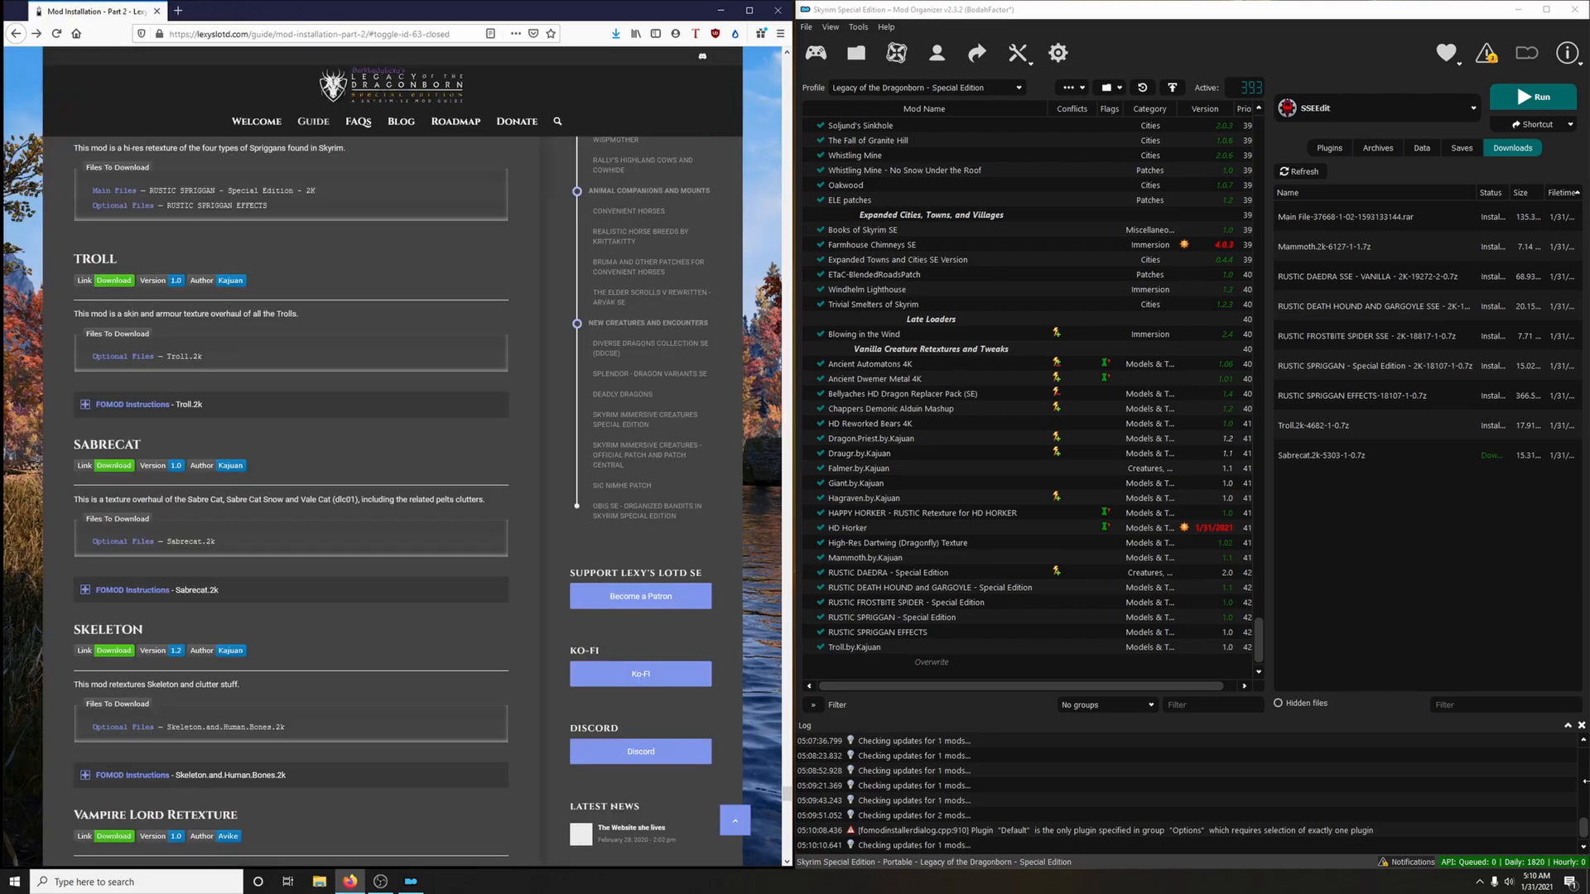
Install SABRECAT.by.Kajuan with the Sabrecat and Sabrecat Snow and Valecat options, following the guide's FOMOD instructions, and enable the mod
double_click(1320, 455)
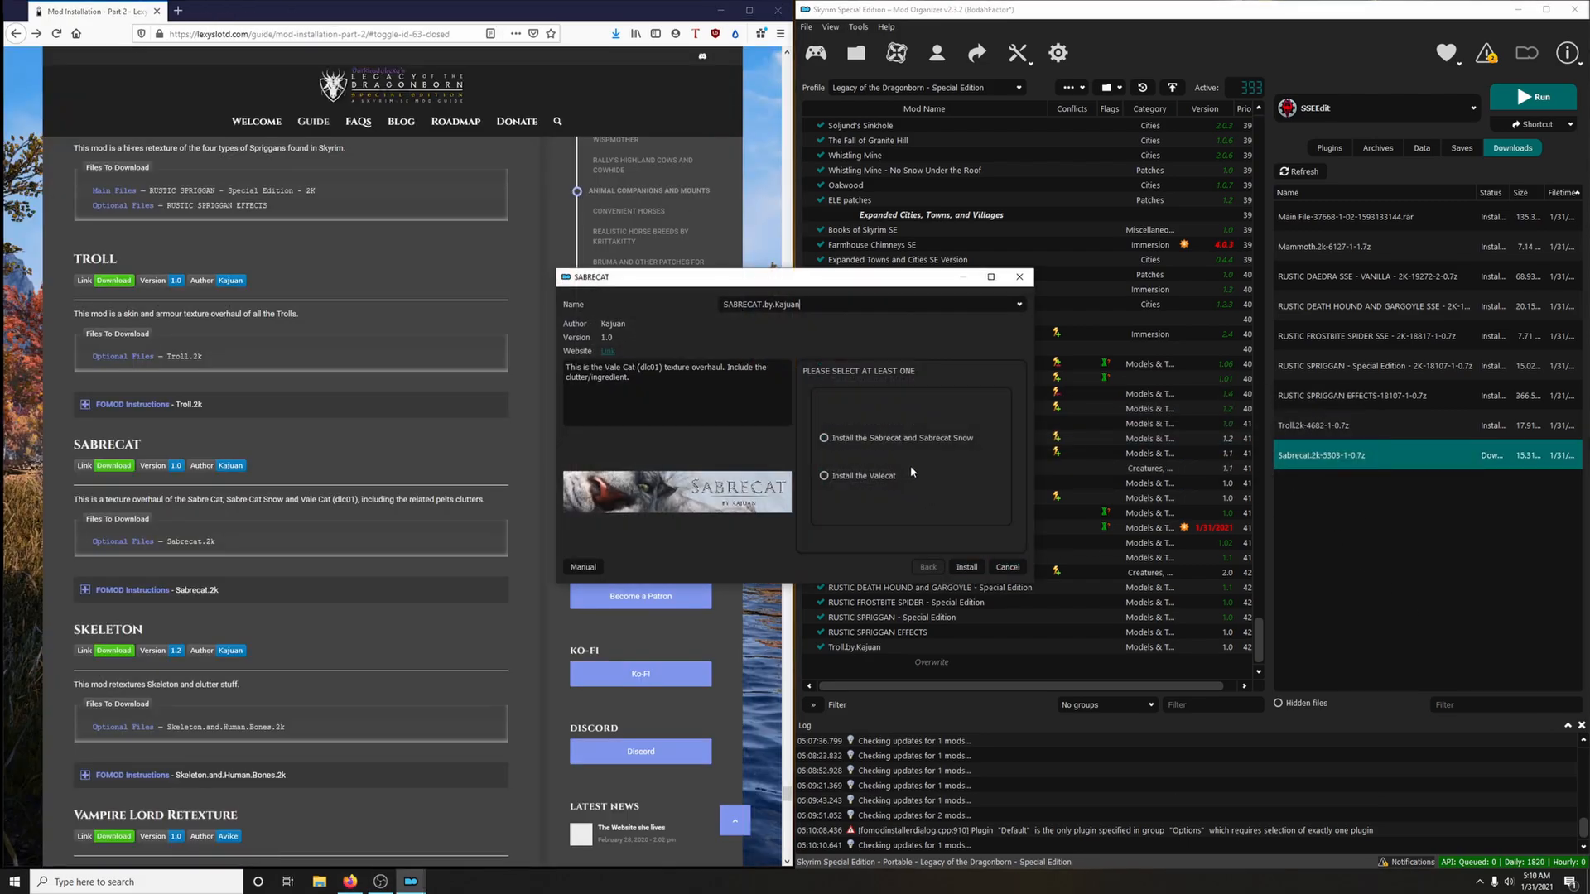
left_click(201, 591)
scroll(516, 702, "down", 3)
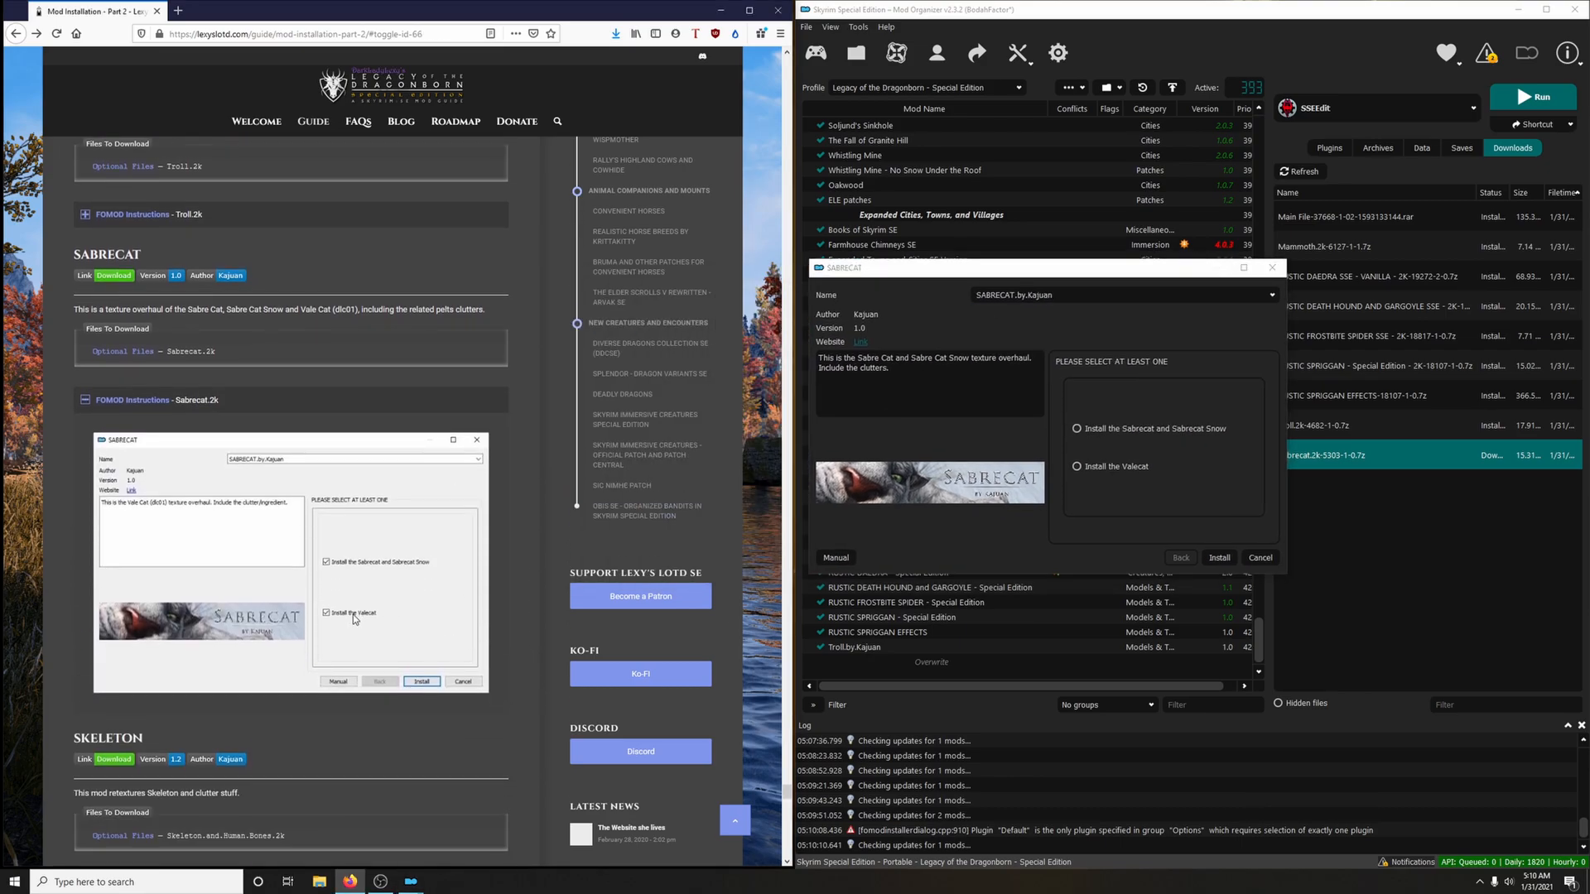
left_click(1076, 429)
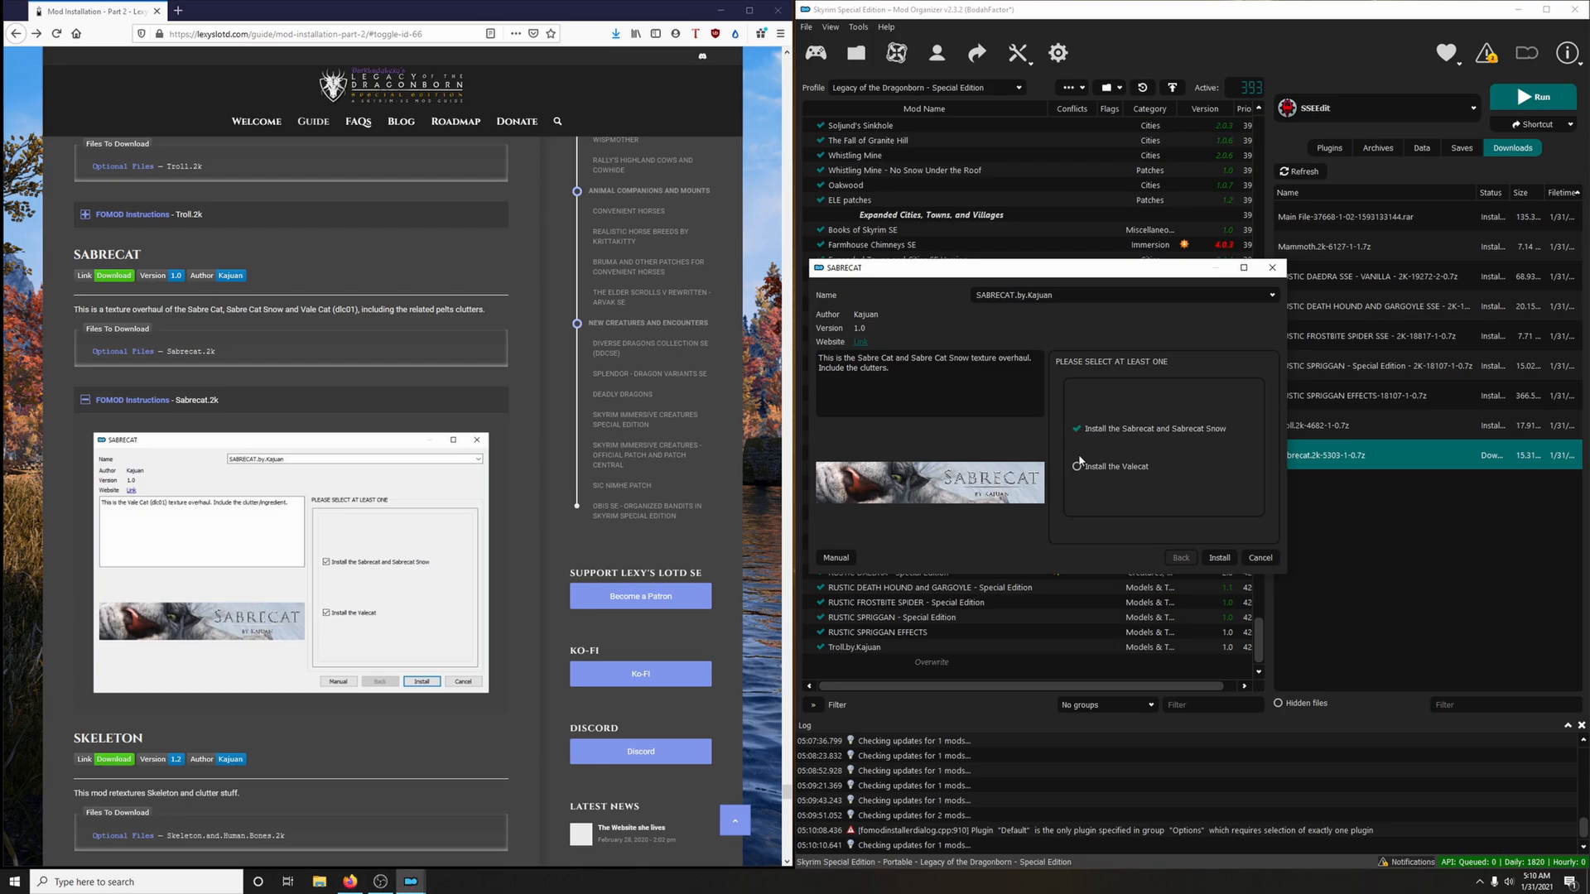
left_click(1219, 558)
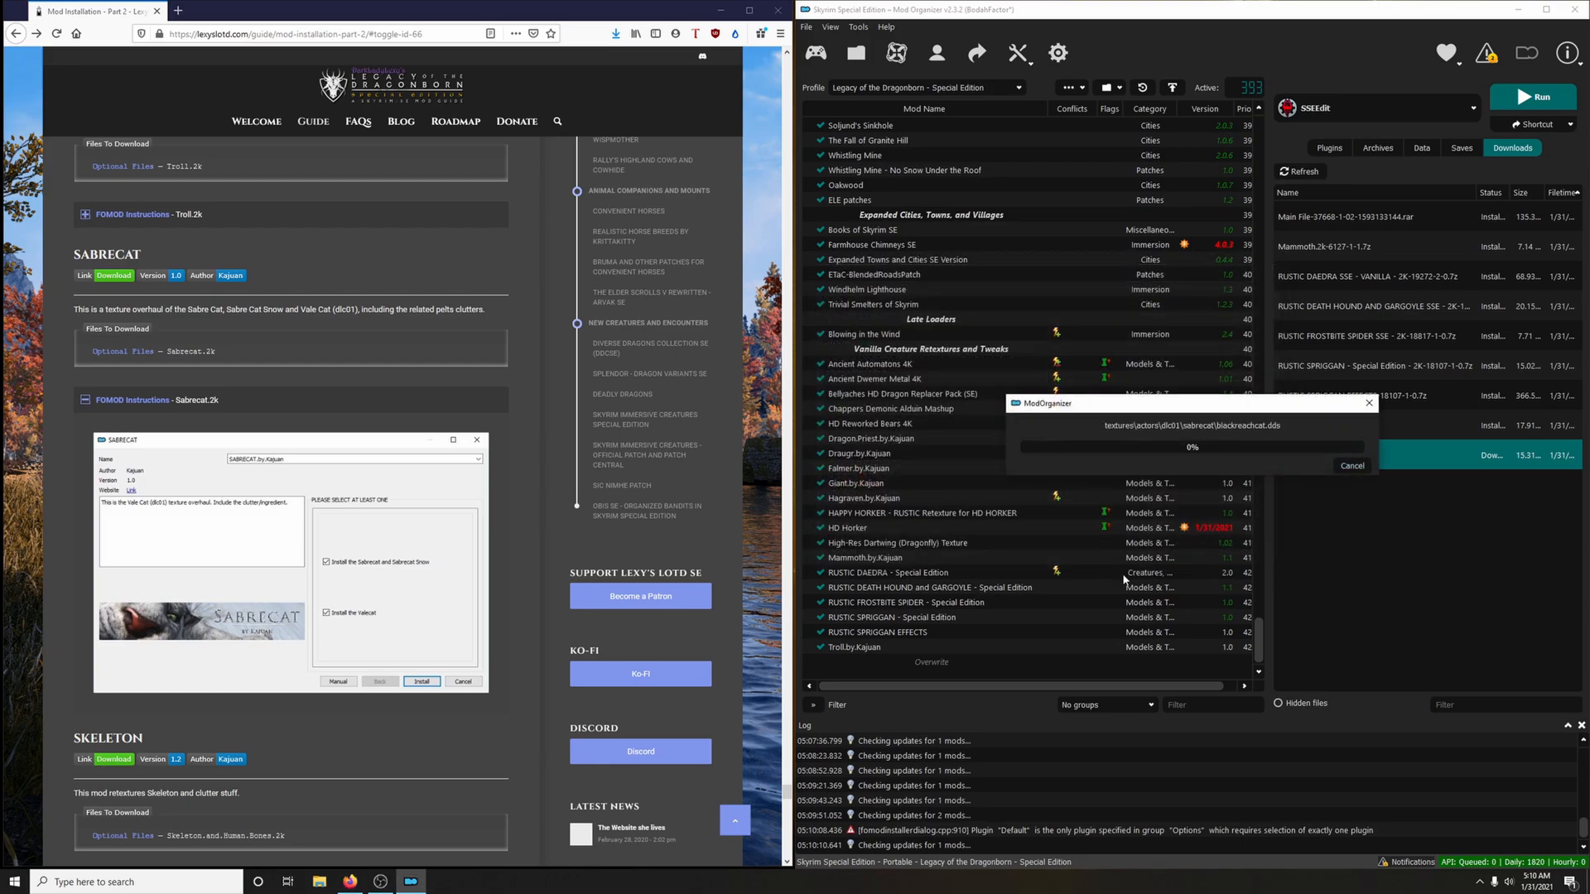
left_click(313, 404)
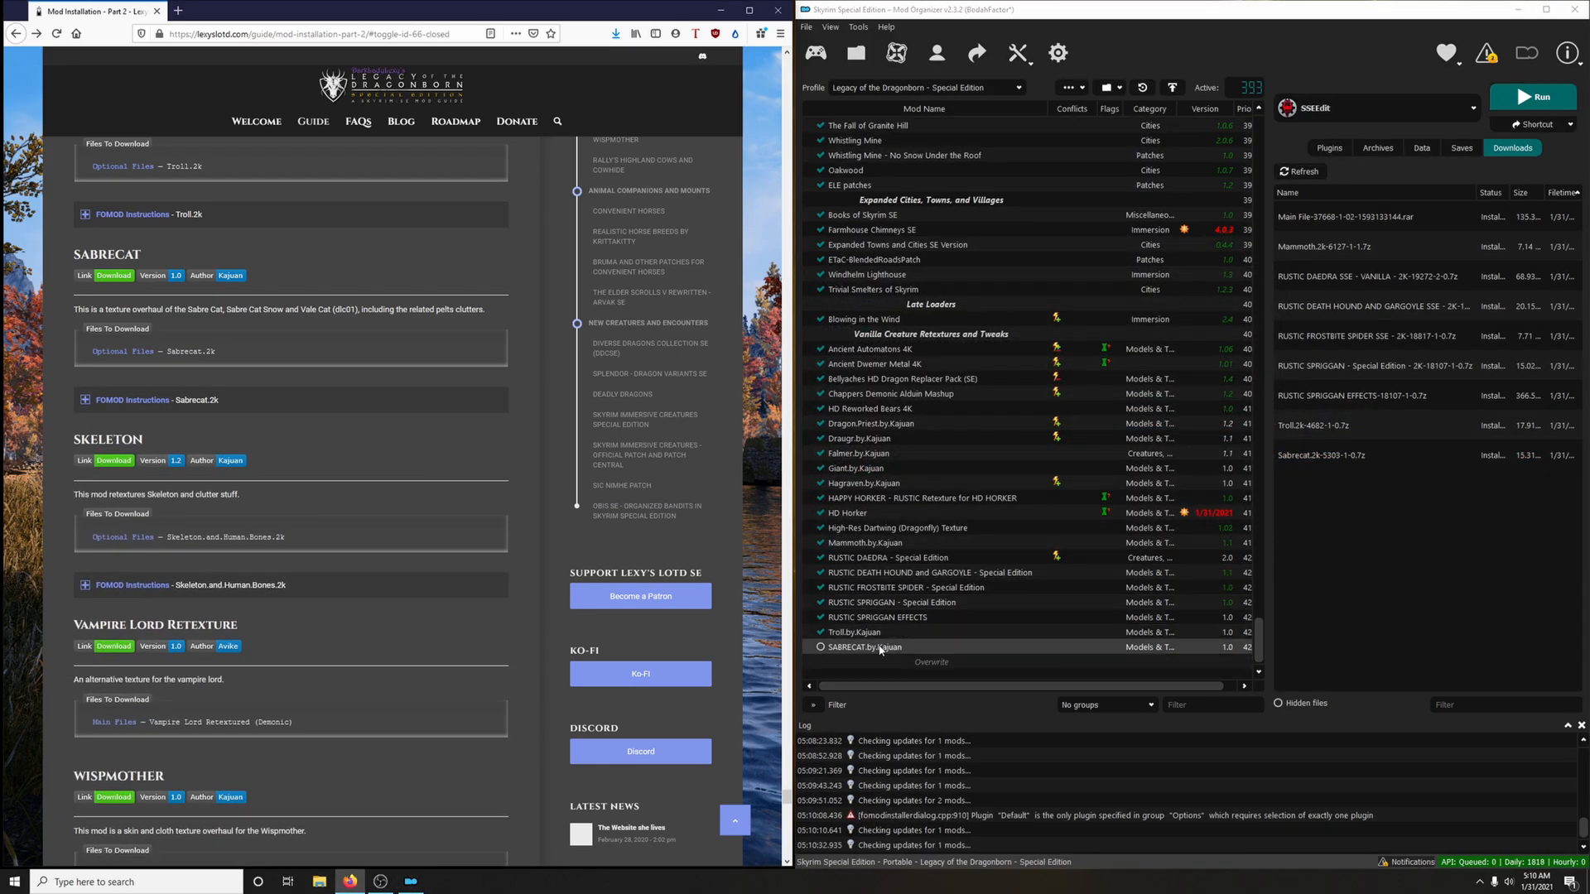
left_click(821, 653)
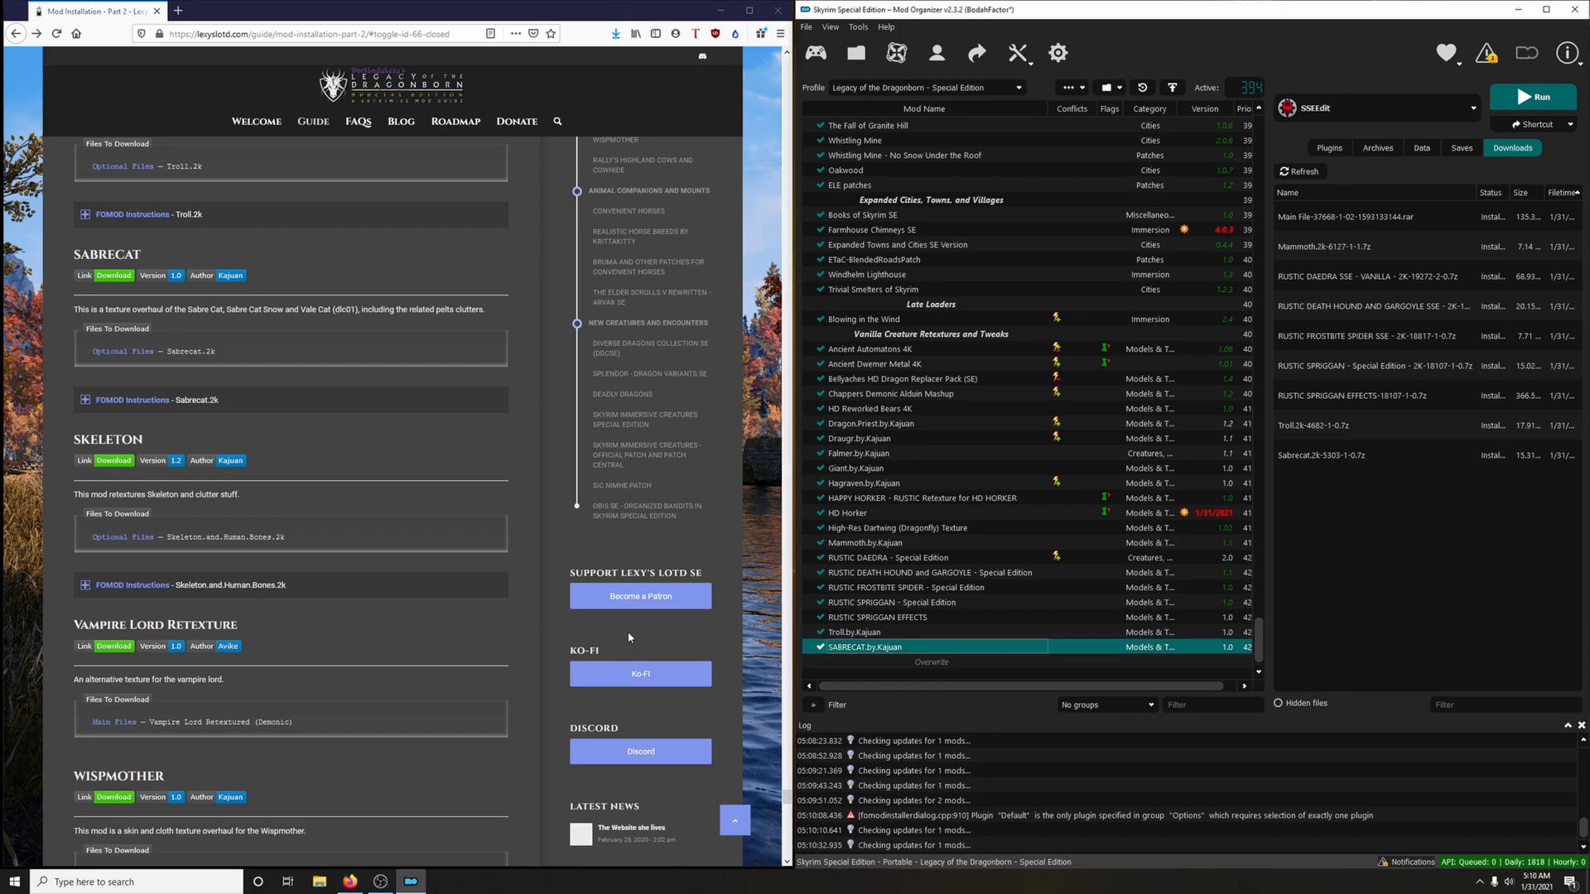
Download the Skeleton.and.Human.Bones.2k optional file to the mod manager via the guide's Skeleton link, and close the mod page
scroll(431, 579, "down", 3)
scroll(385, 584, "up", 2)
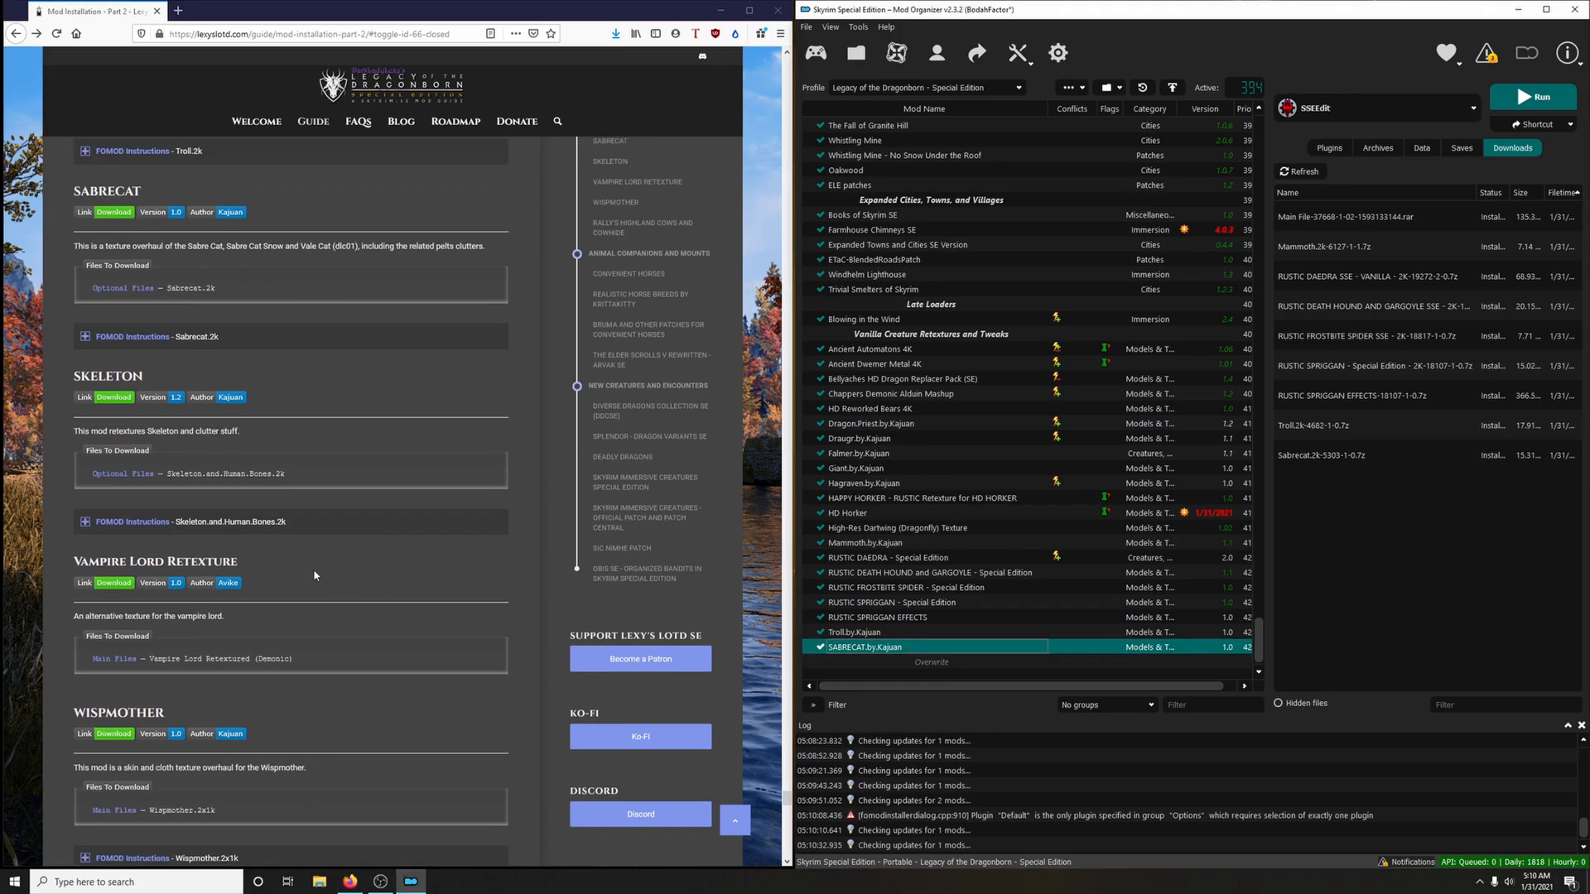
left_click(113, 399)
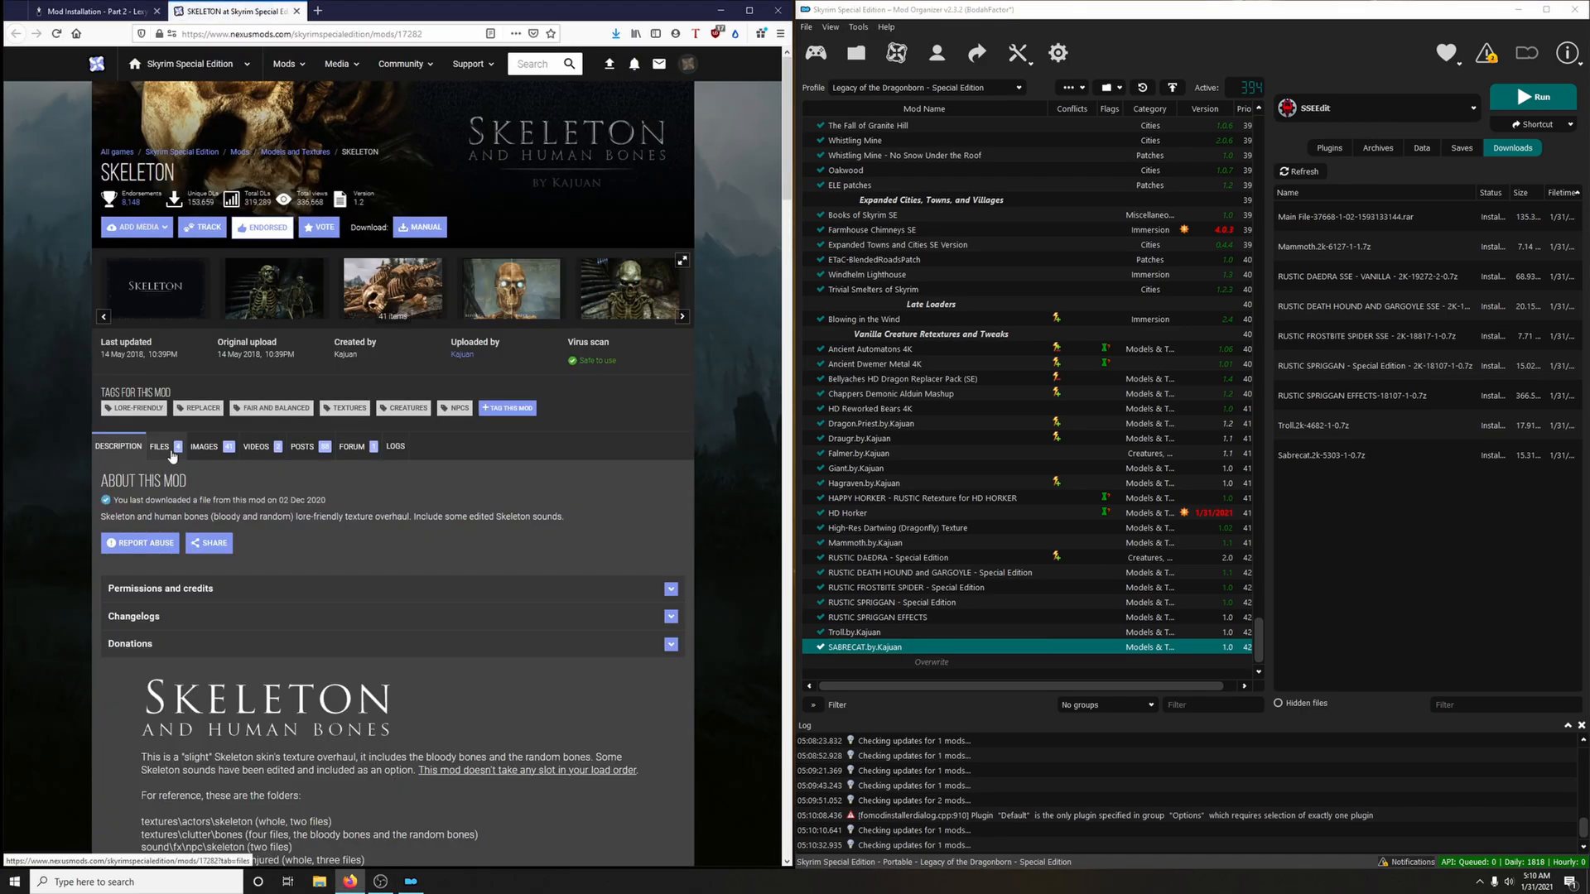
left_click(170, 451)
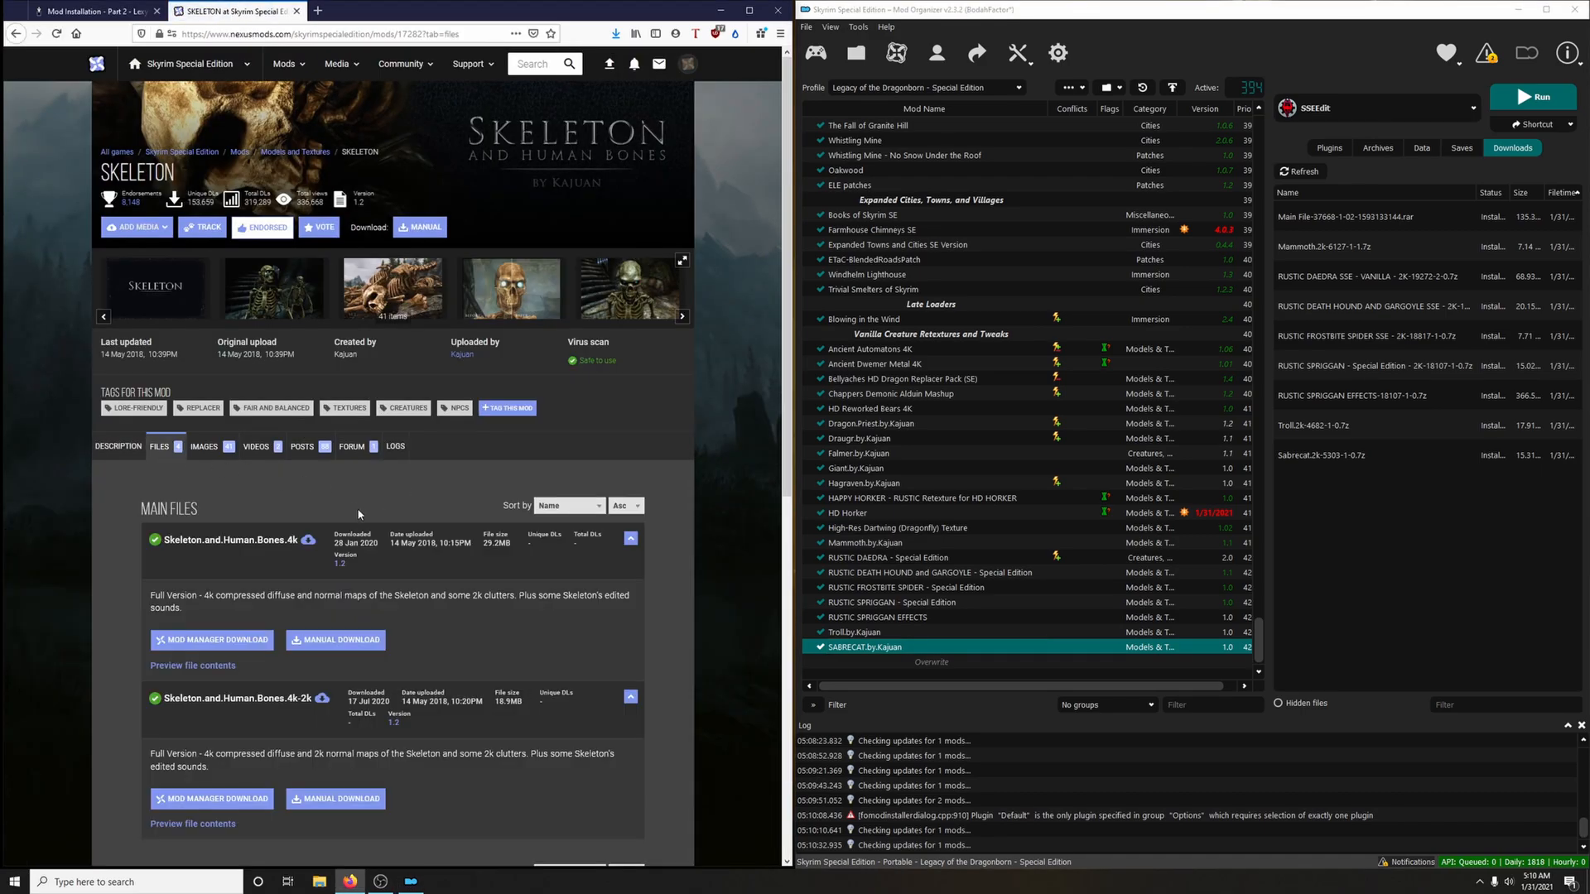
scroll(298, 681, "down", 5)
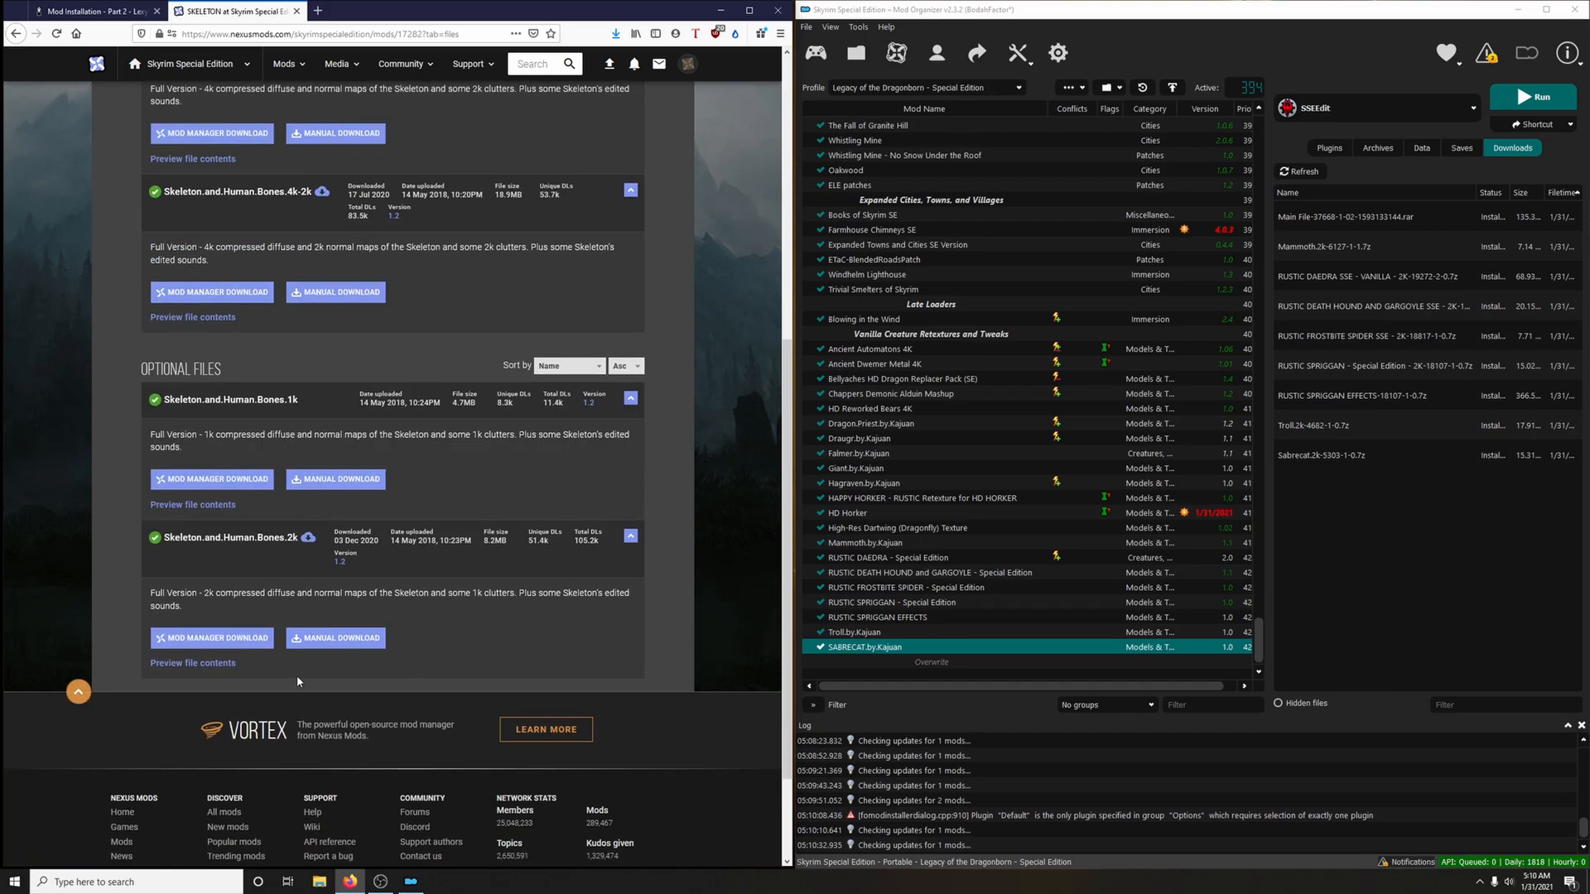
left_click(255, 641)
left_click(298, 12)
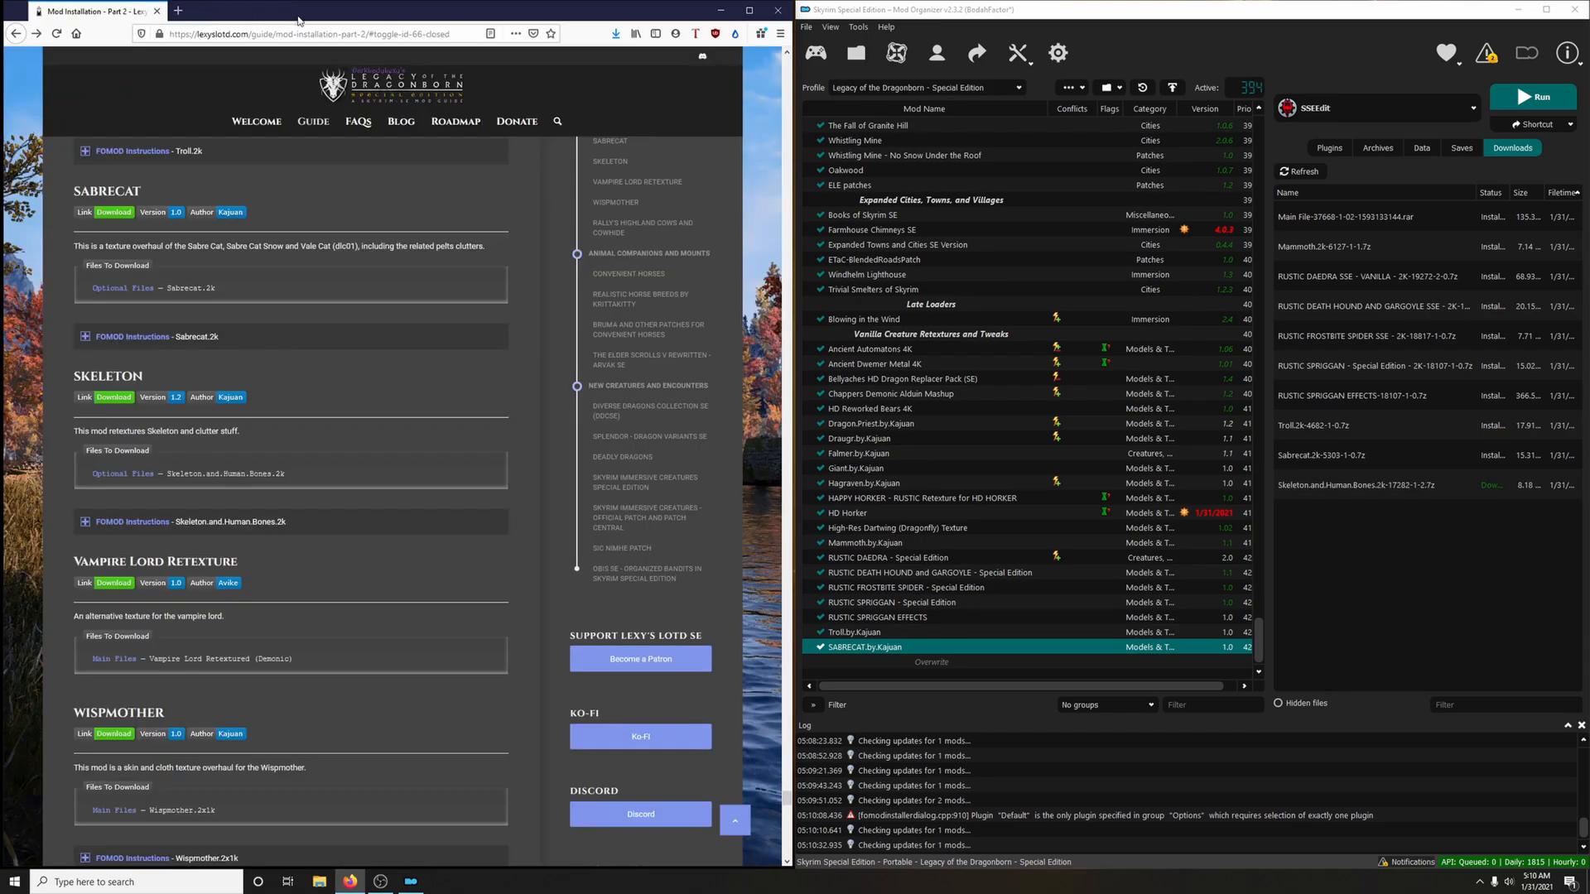
Install Skeleton.and.Human.Bones.by.Kajuan with Skin, clutter and a few sounds (Recommended), following the guide's FOMOD instructions, and enable the mod
double_click(1354, 487)
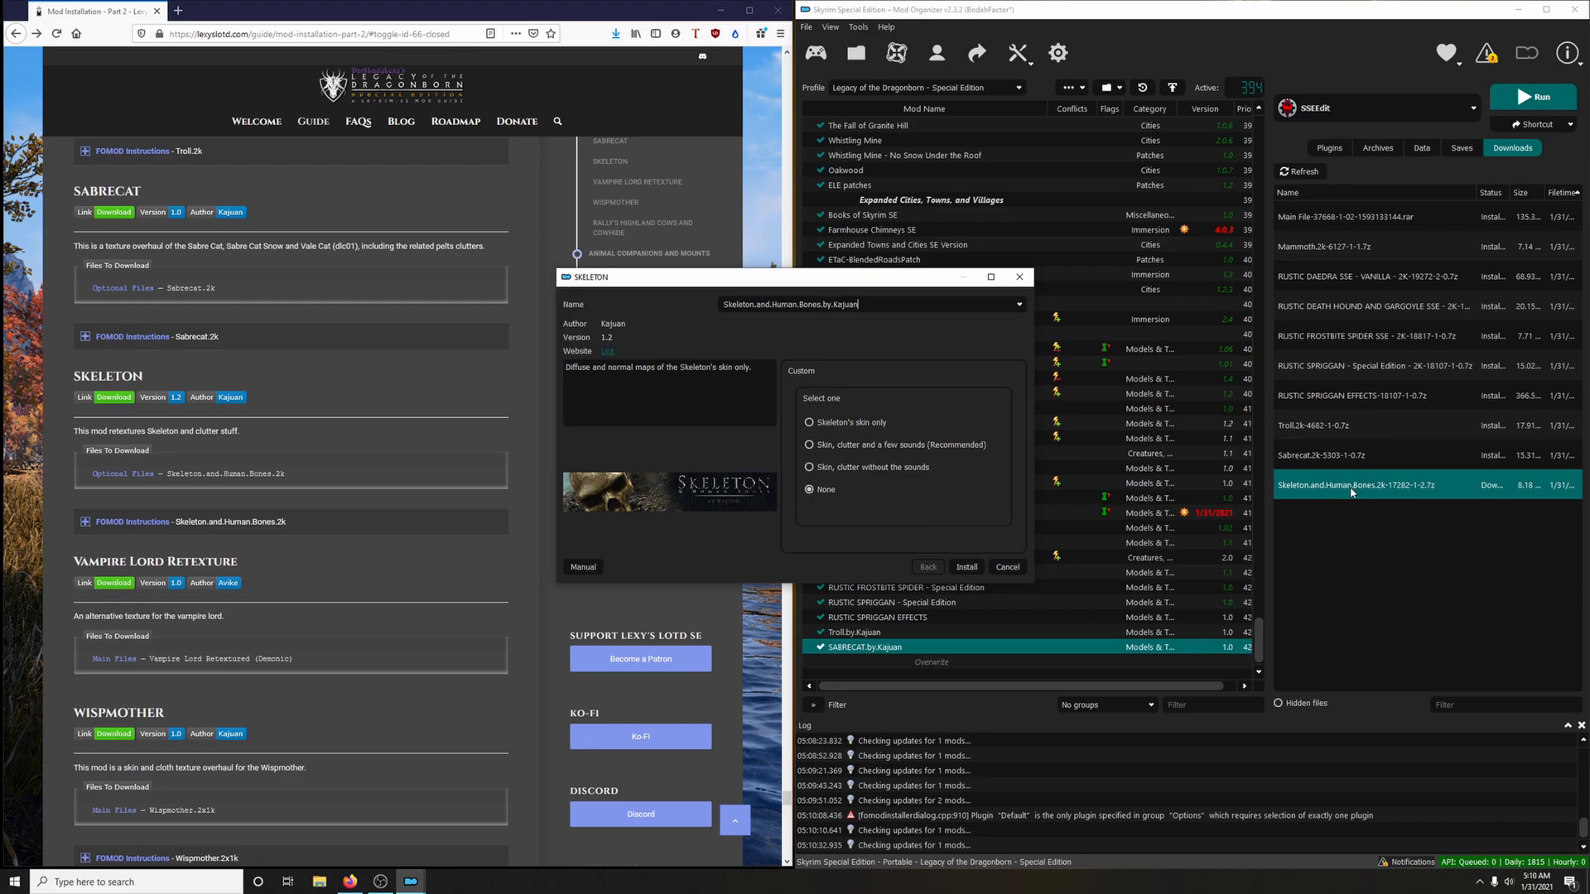
left_click_drag(921, 280, 1105, 228)
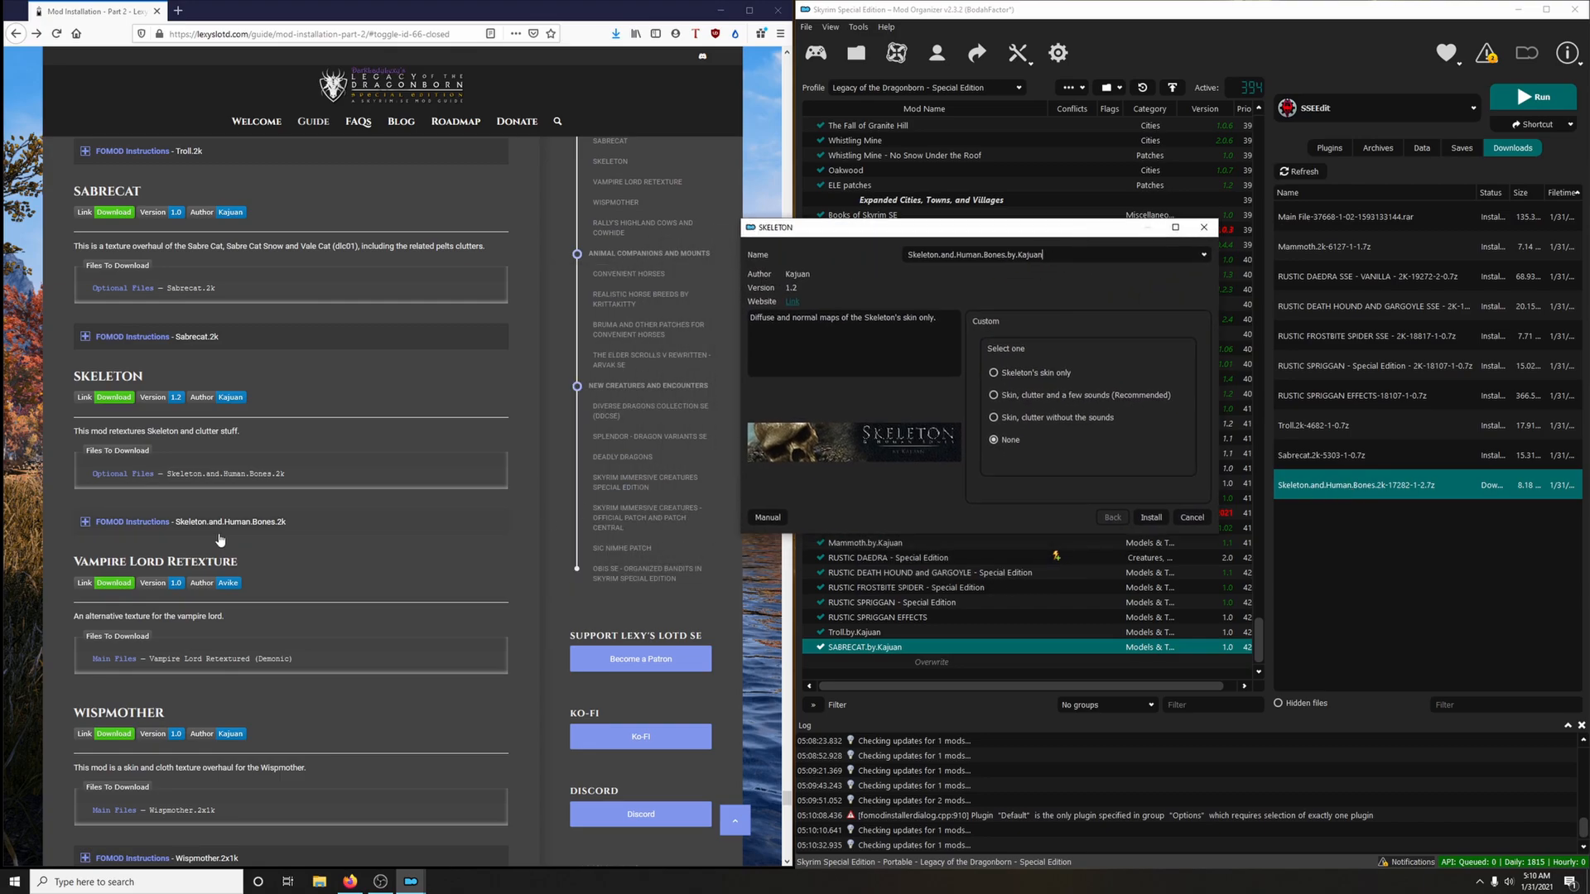
left_click(316, 532)
scroll(331, 513, "down", 3)
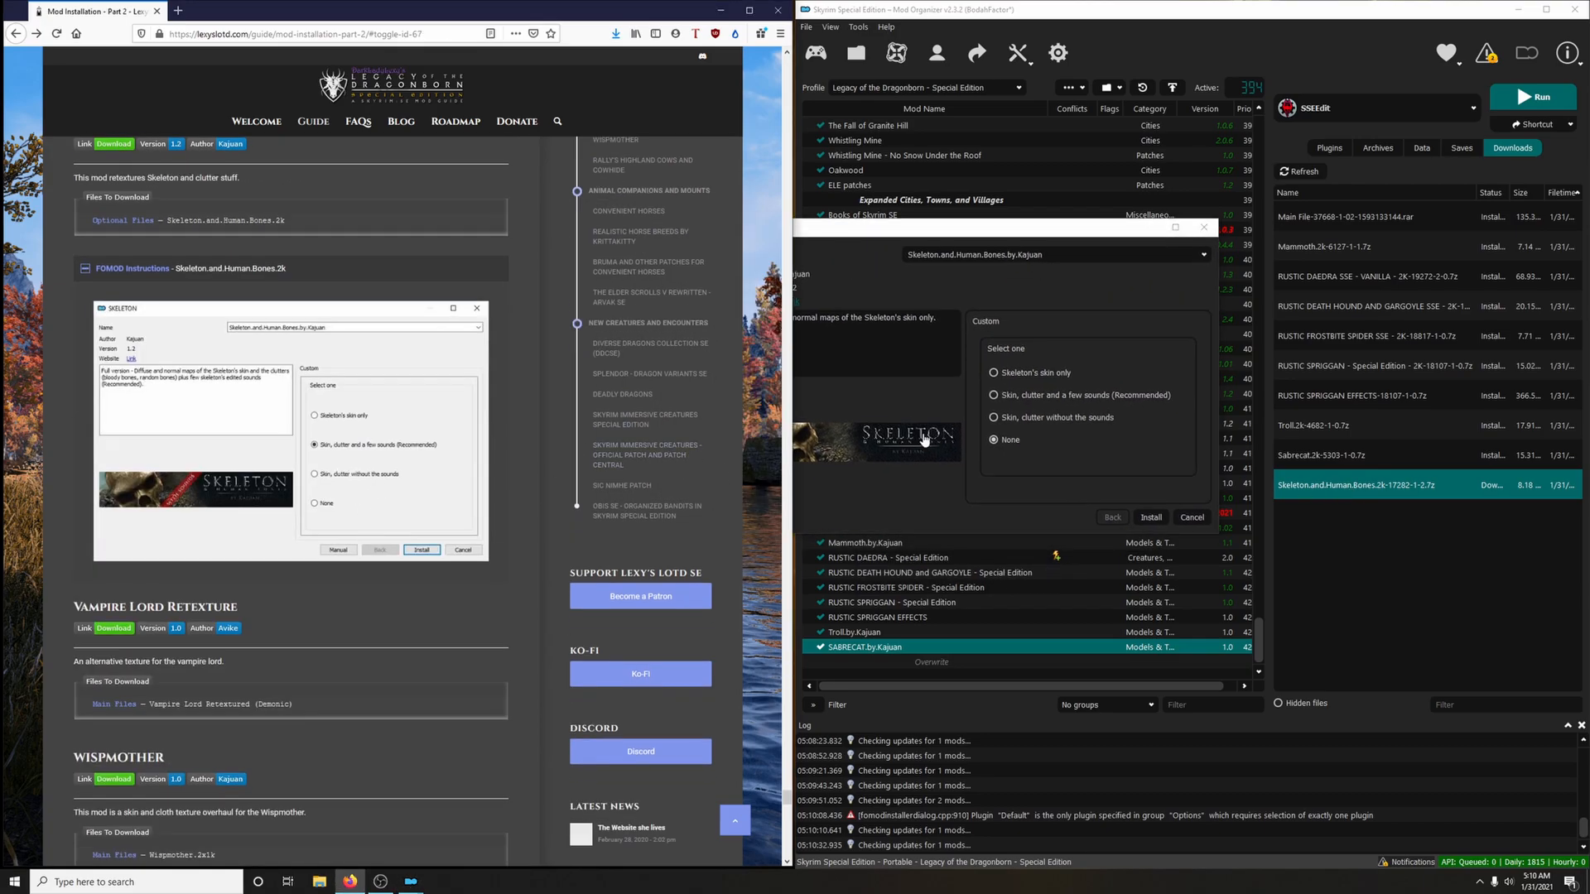
left_click(1062, 403)
left_click(1151, 517)
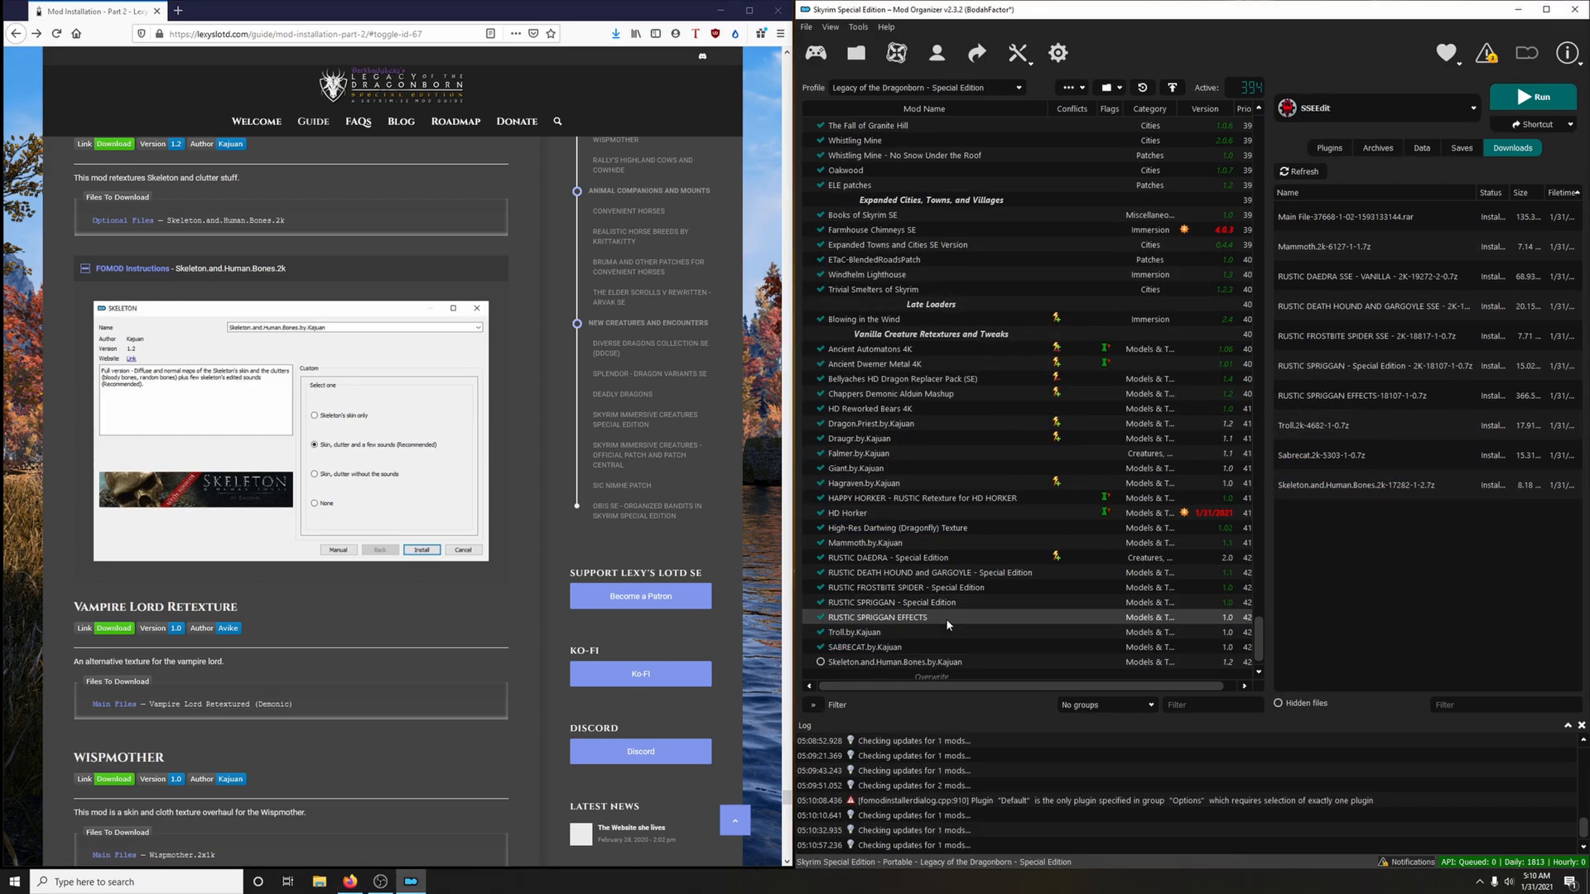
left_click(821, 662)
left_click(295, 269)
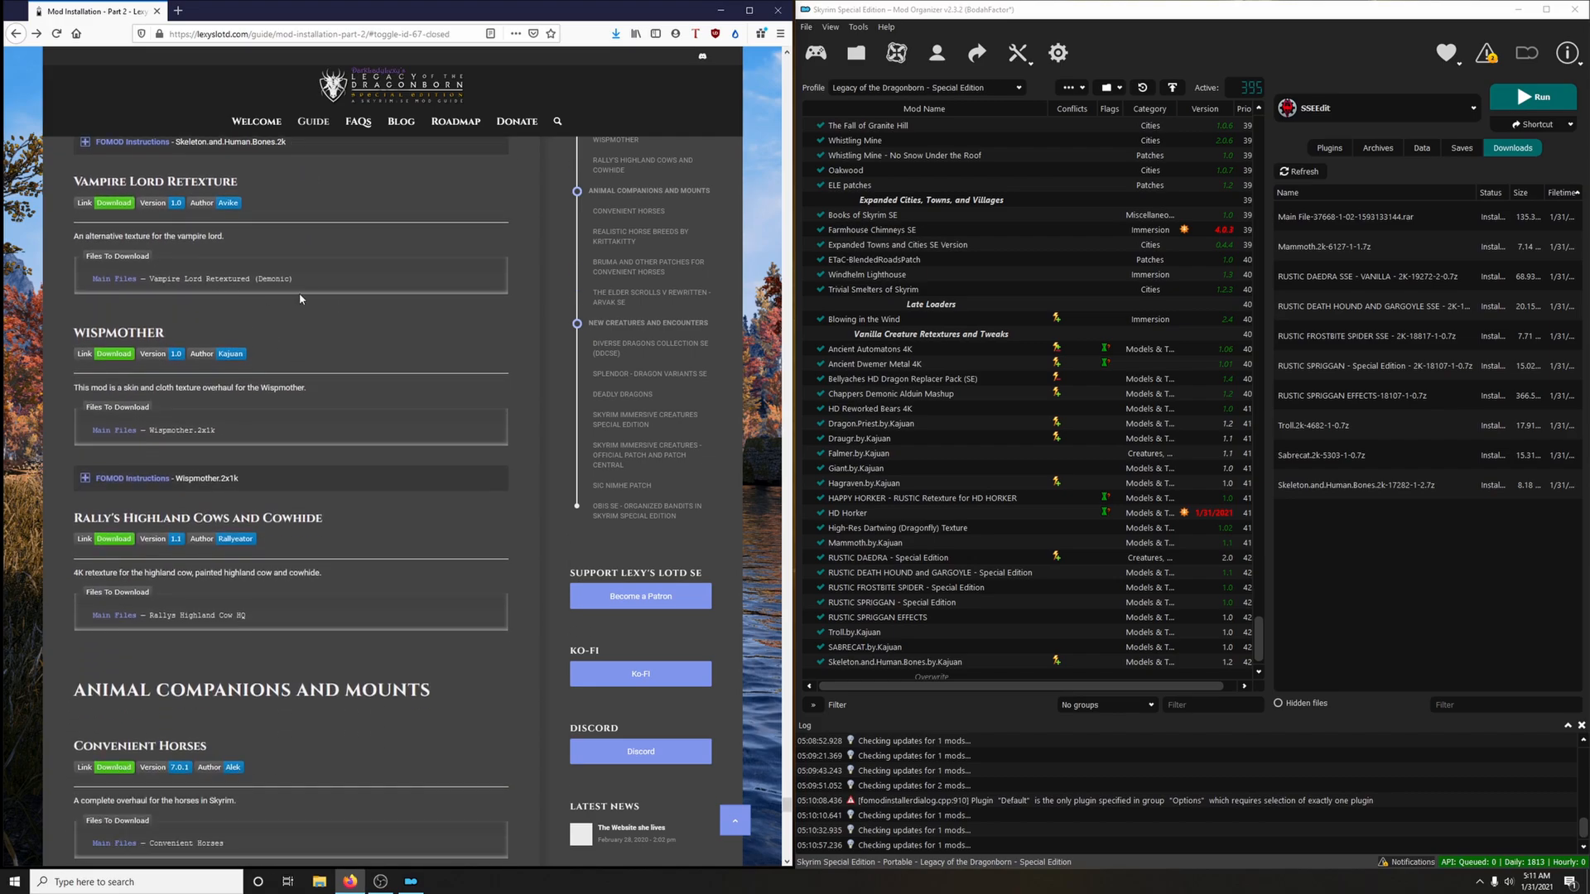
Download the Vampire Lord Retextured (Demonic) main file to the mod manager via the guide's link, and close the mod page
left_click(123, 203)
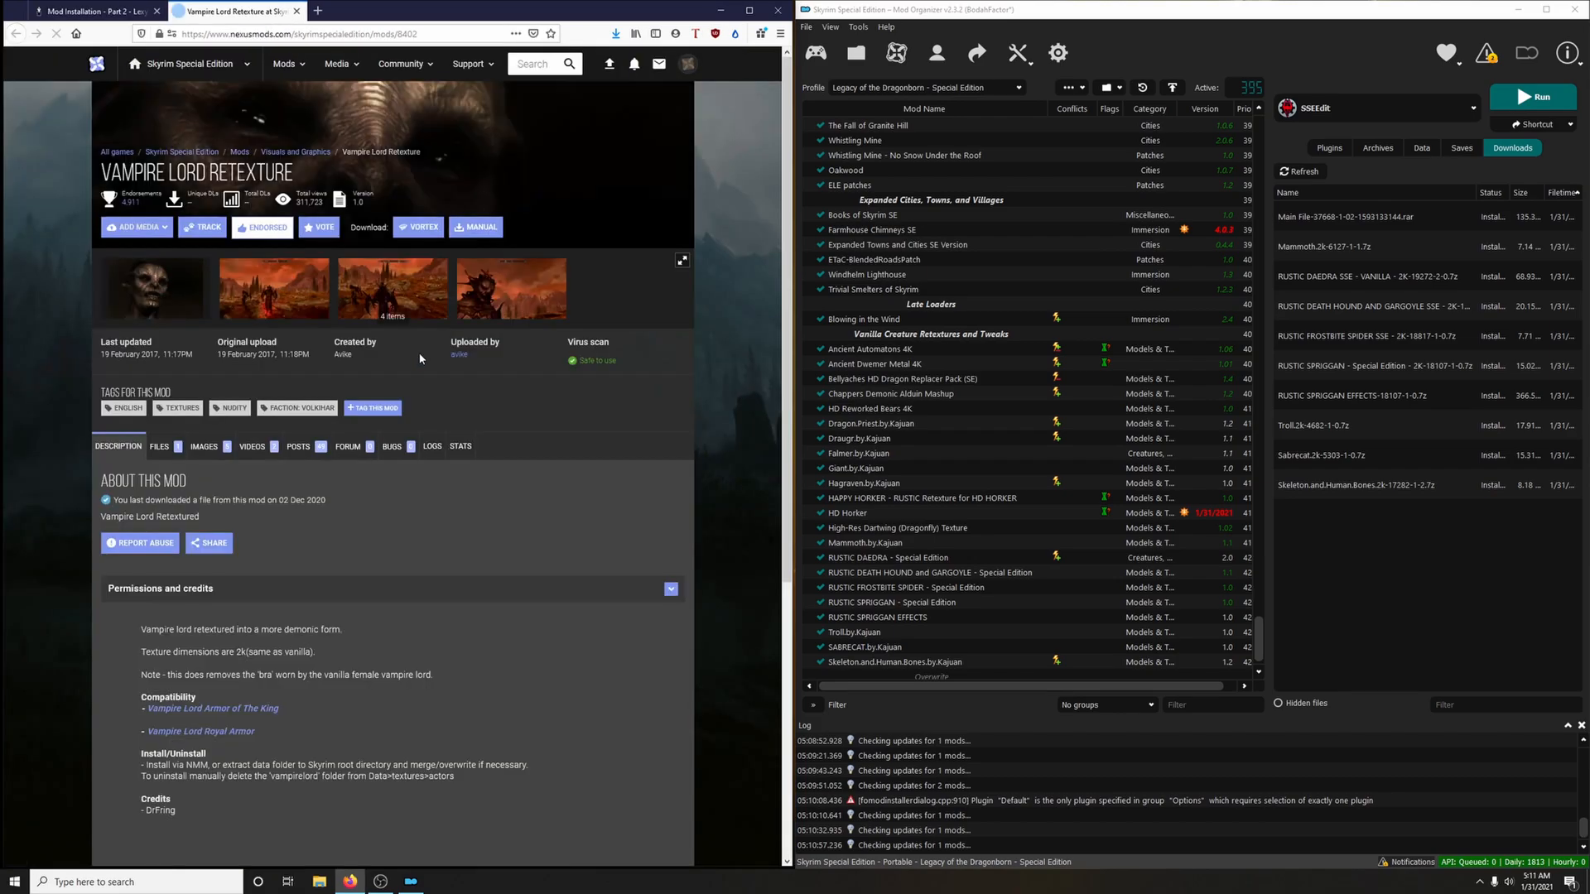
left_click(244, 614)
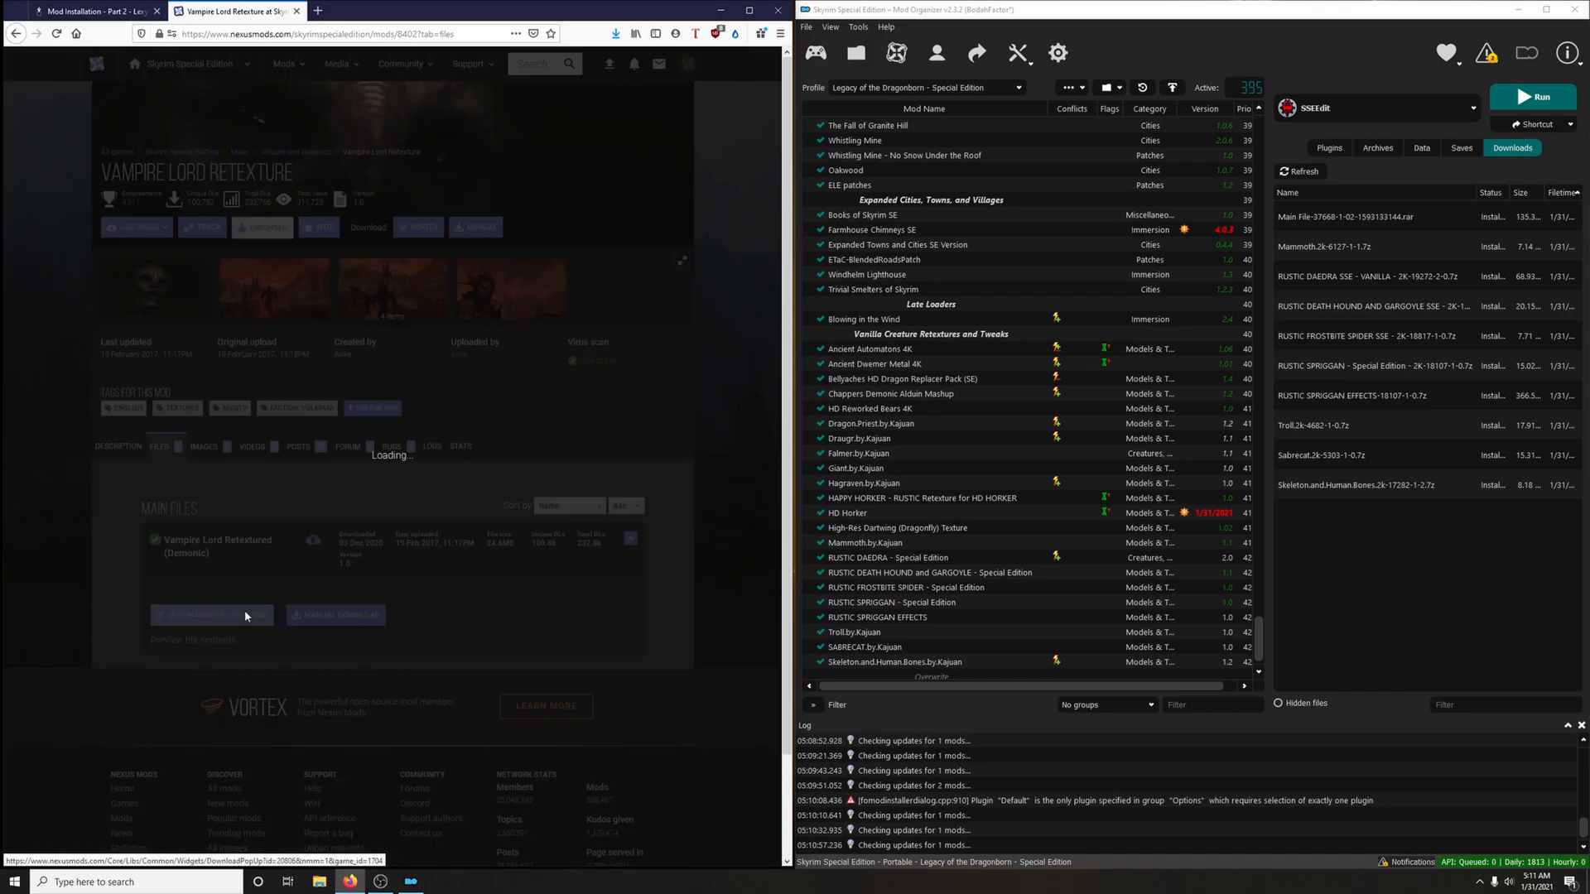
left_click(296, 12)
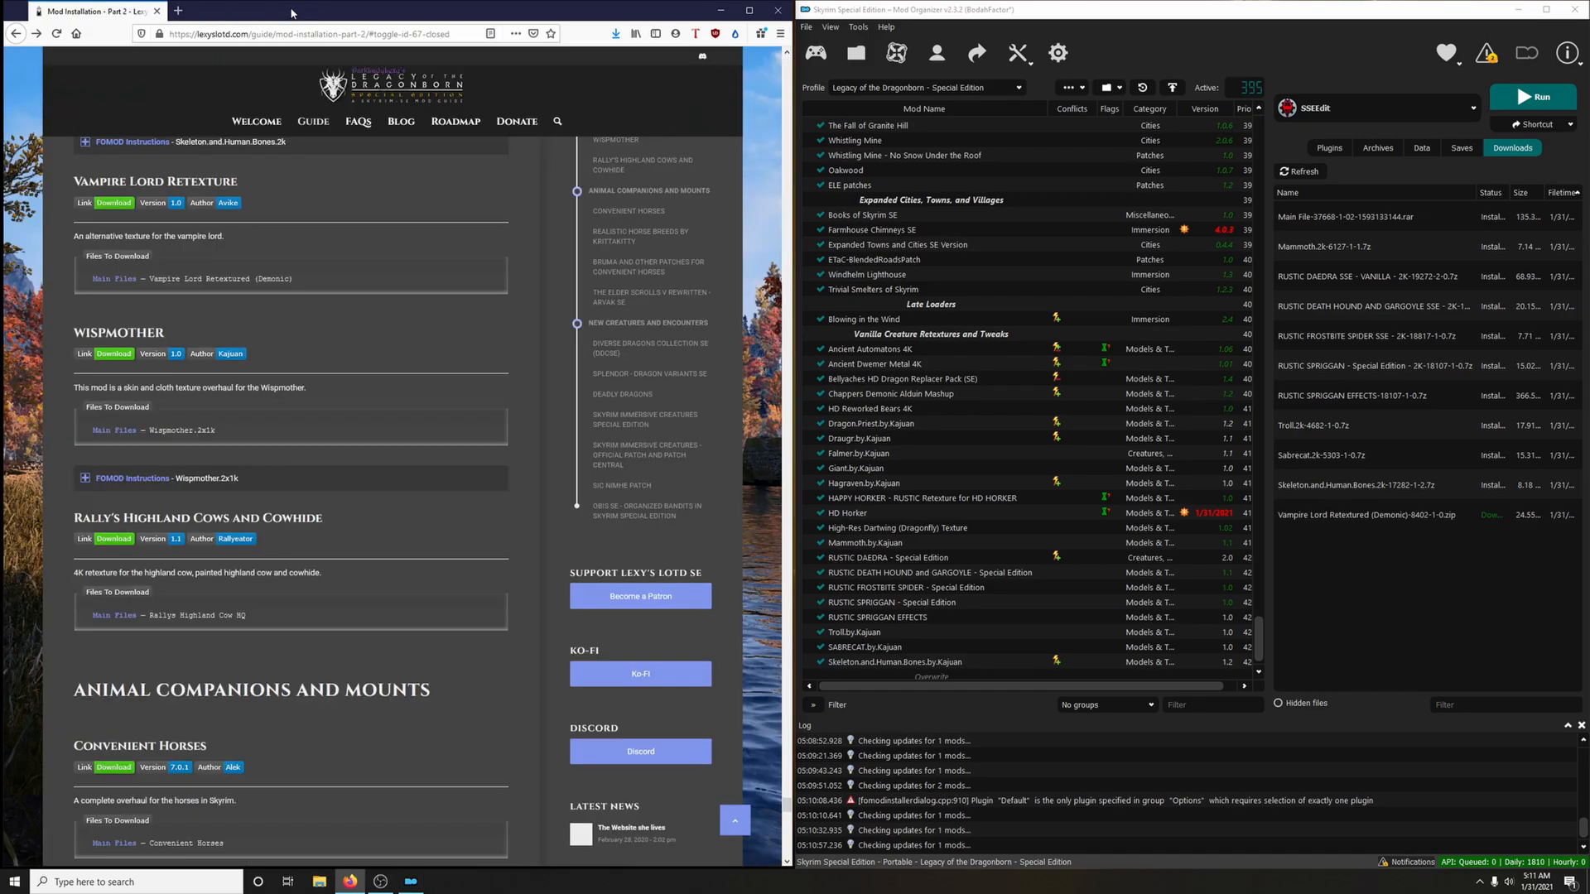
Install the Vampire Lord Retextured (Demonic) archive as Vampire Lord Retexture and enable the mod
double_click(1323, 522)
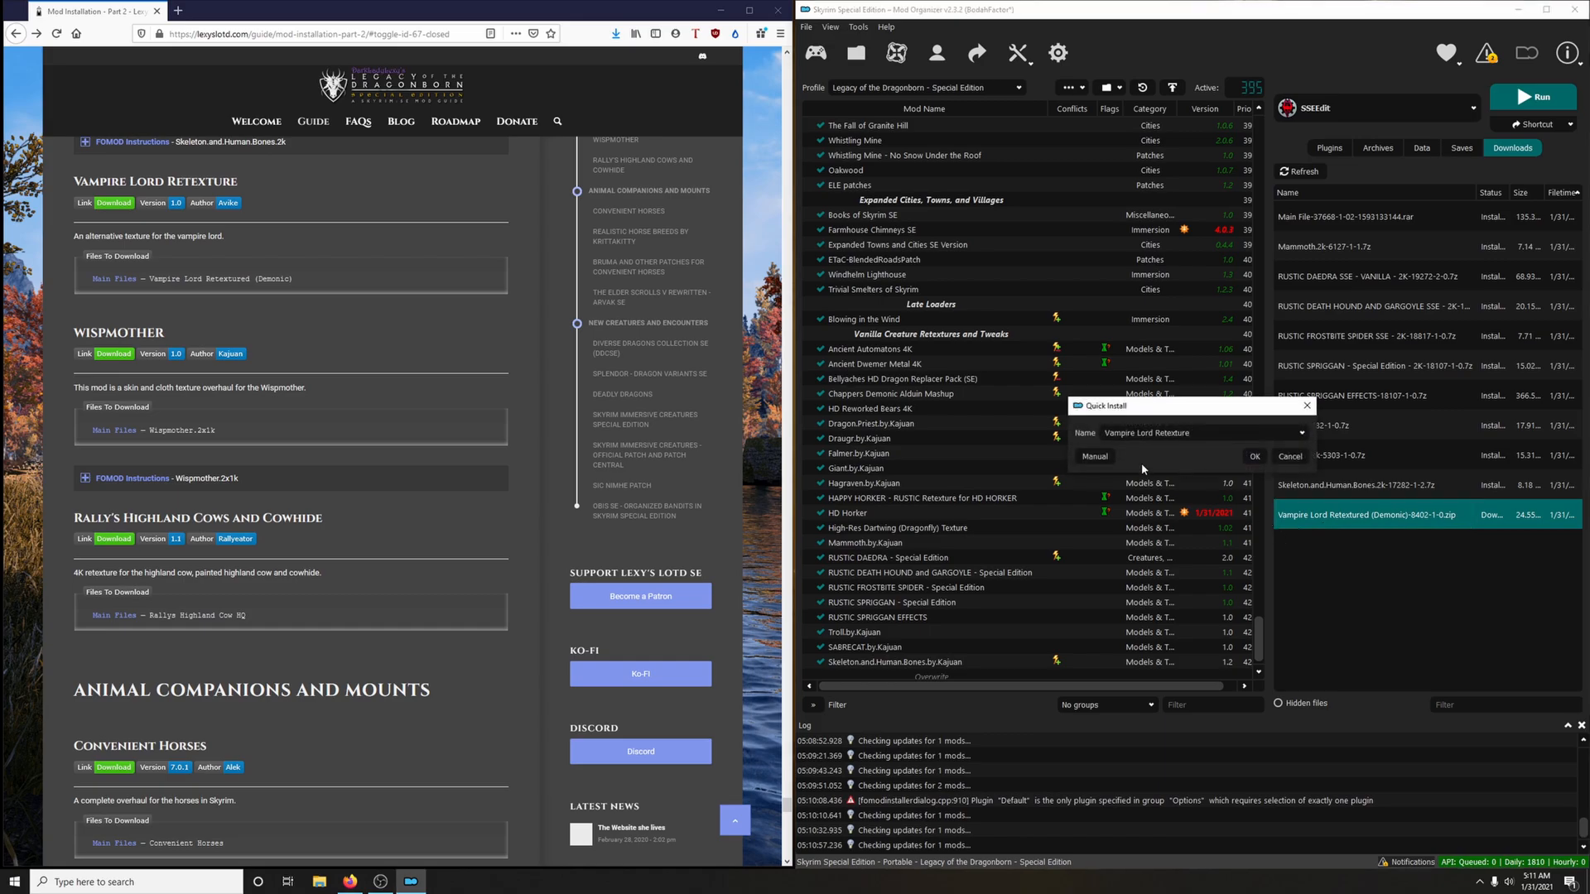
left_click(1254, 456)
scroll(885, 635, "down", 1)
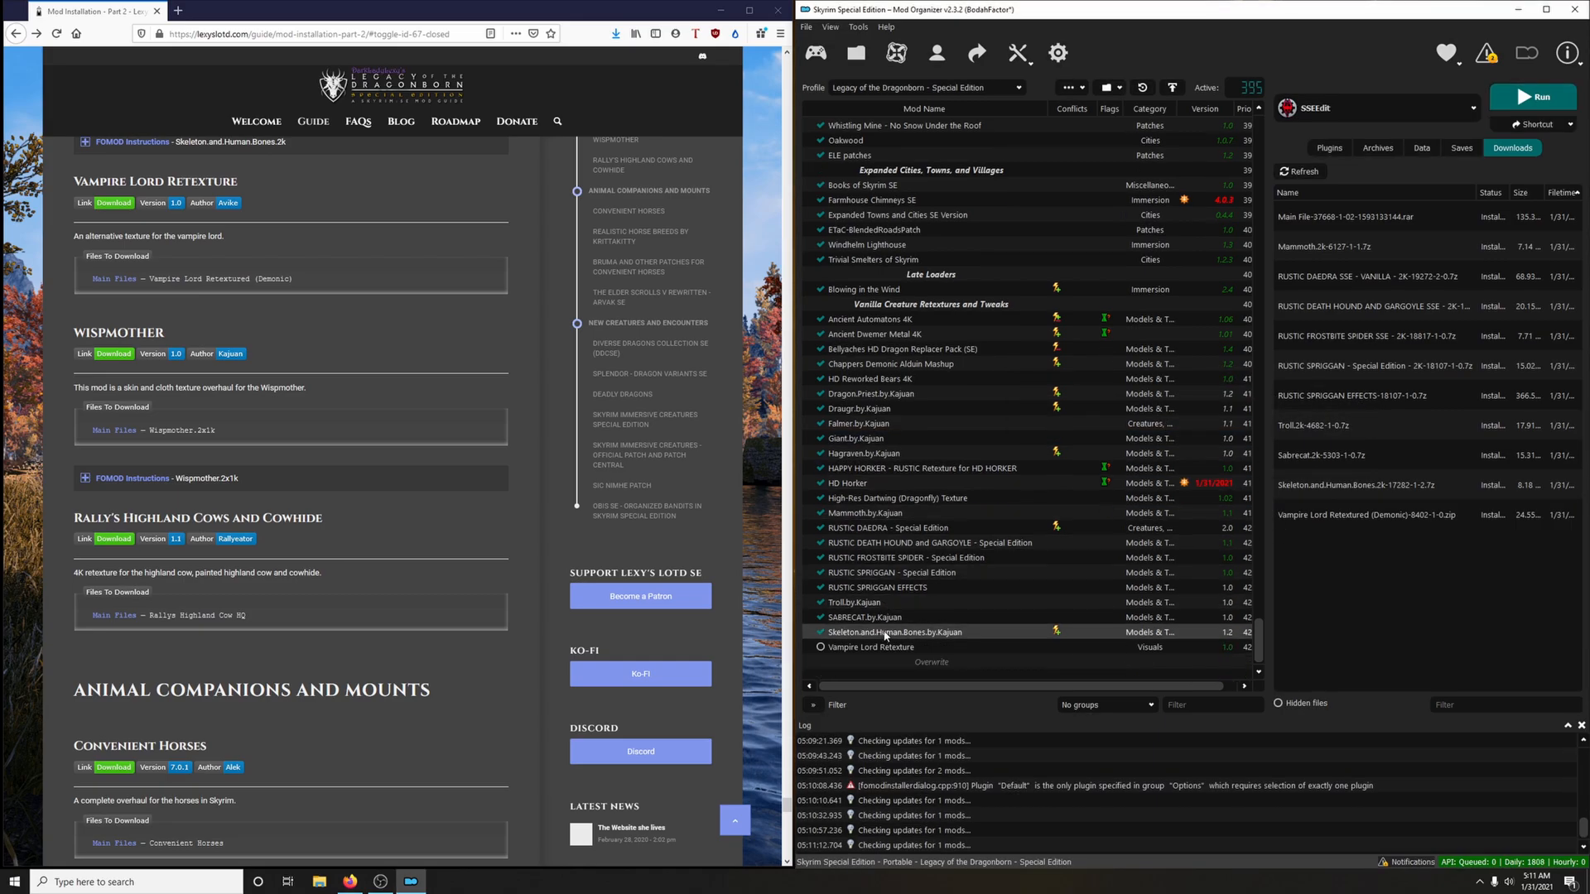
left_click(821, 647)
Delete all installed downloads from the download list and from disk
right_click(1341, 431)
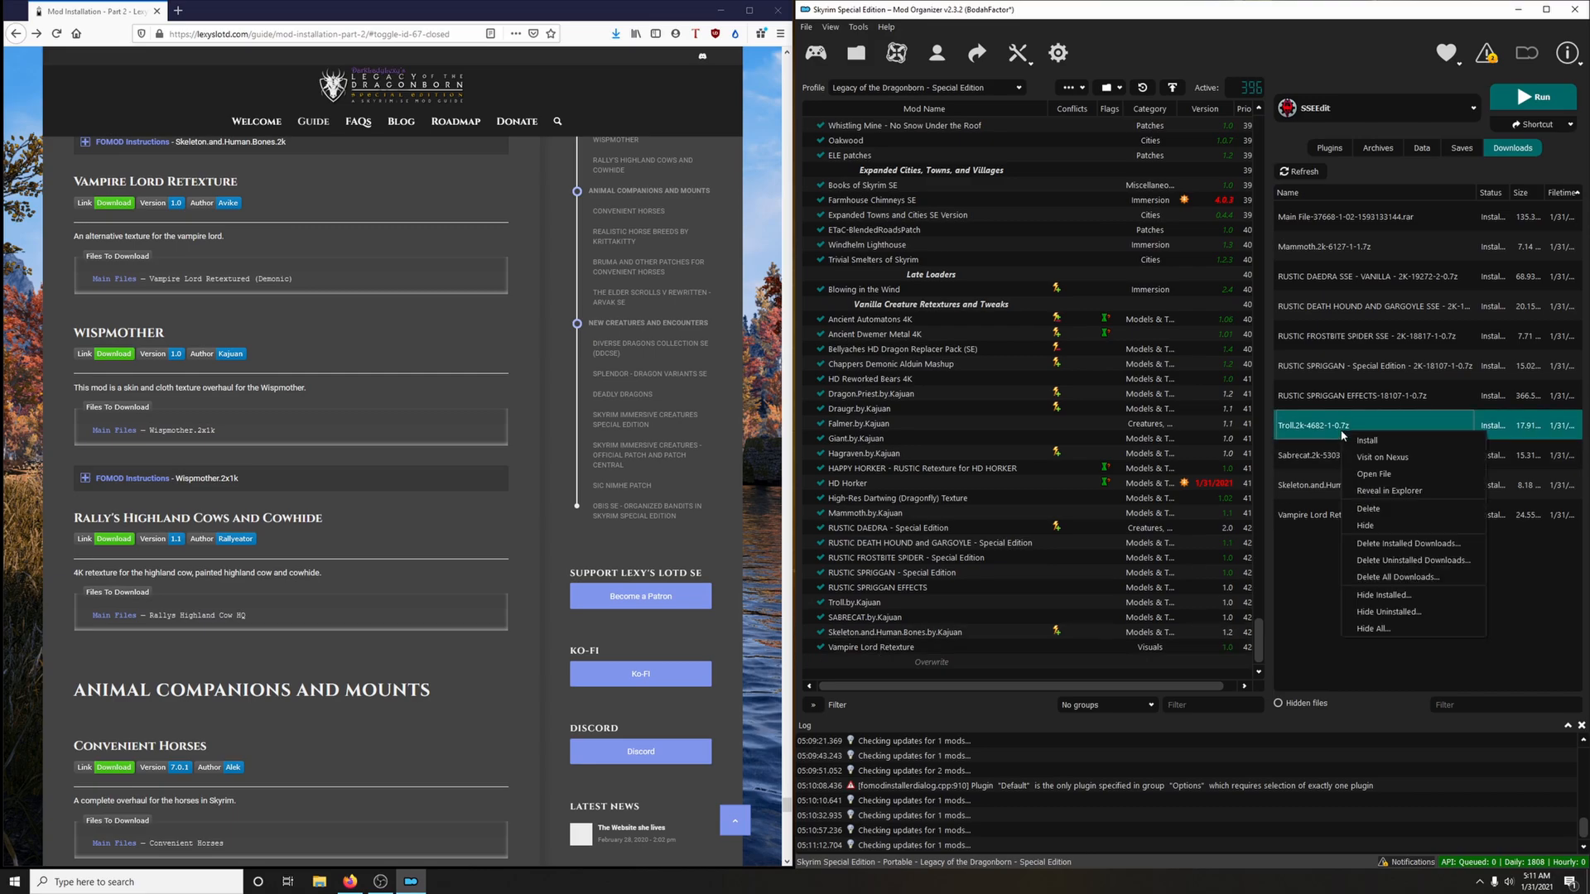
left_click(1367, 545)
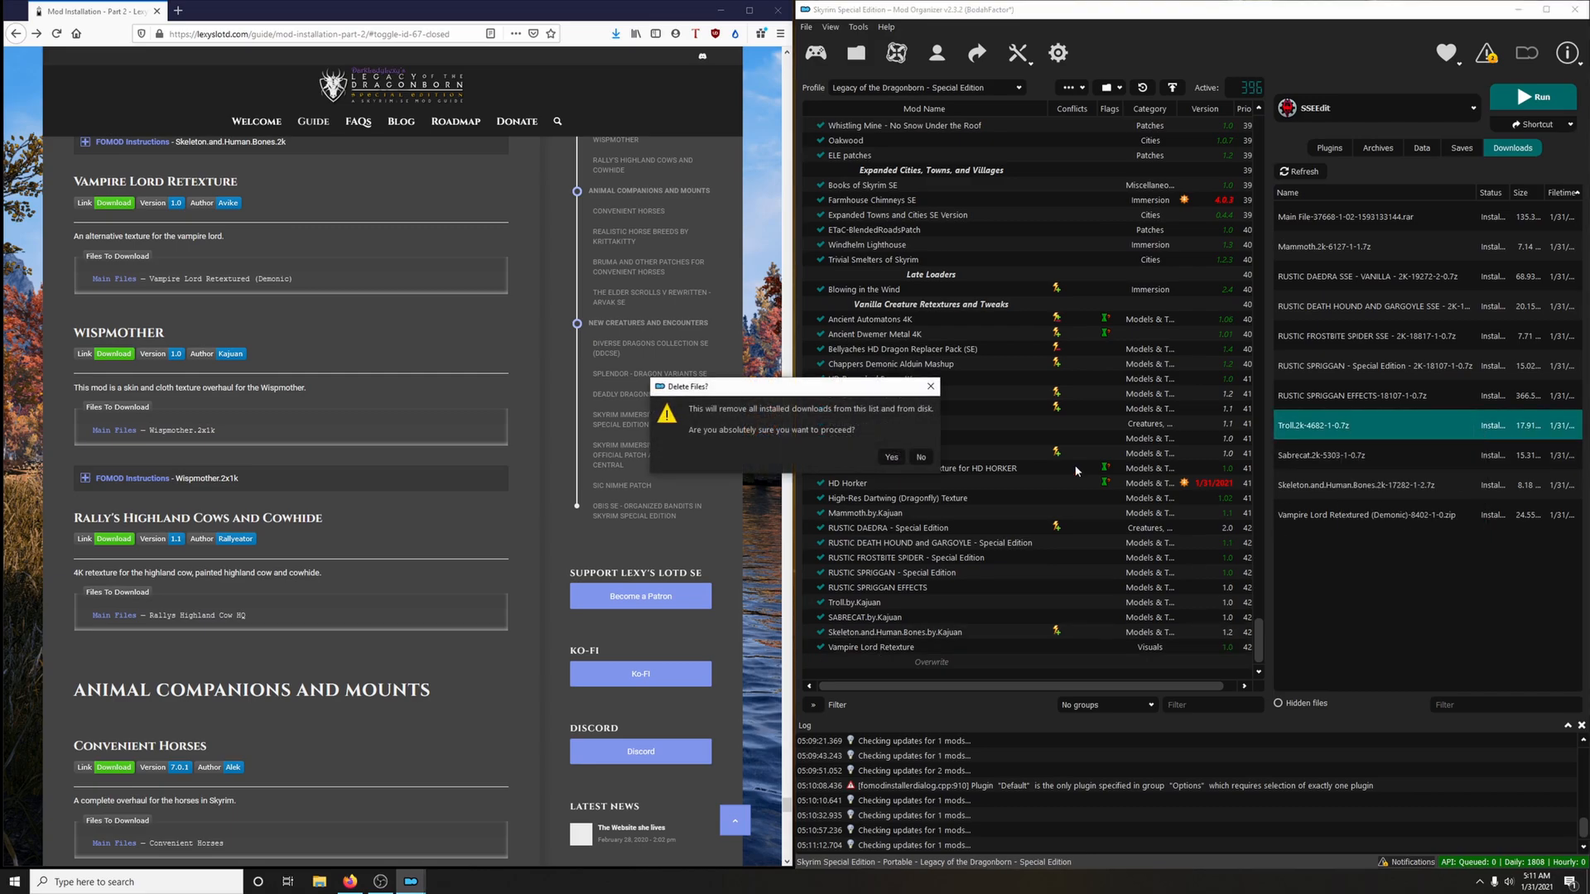
left_click(899, 458)
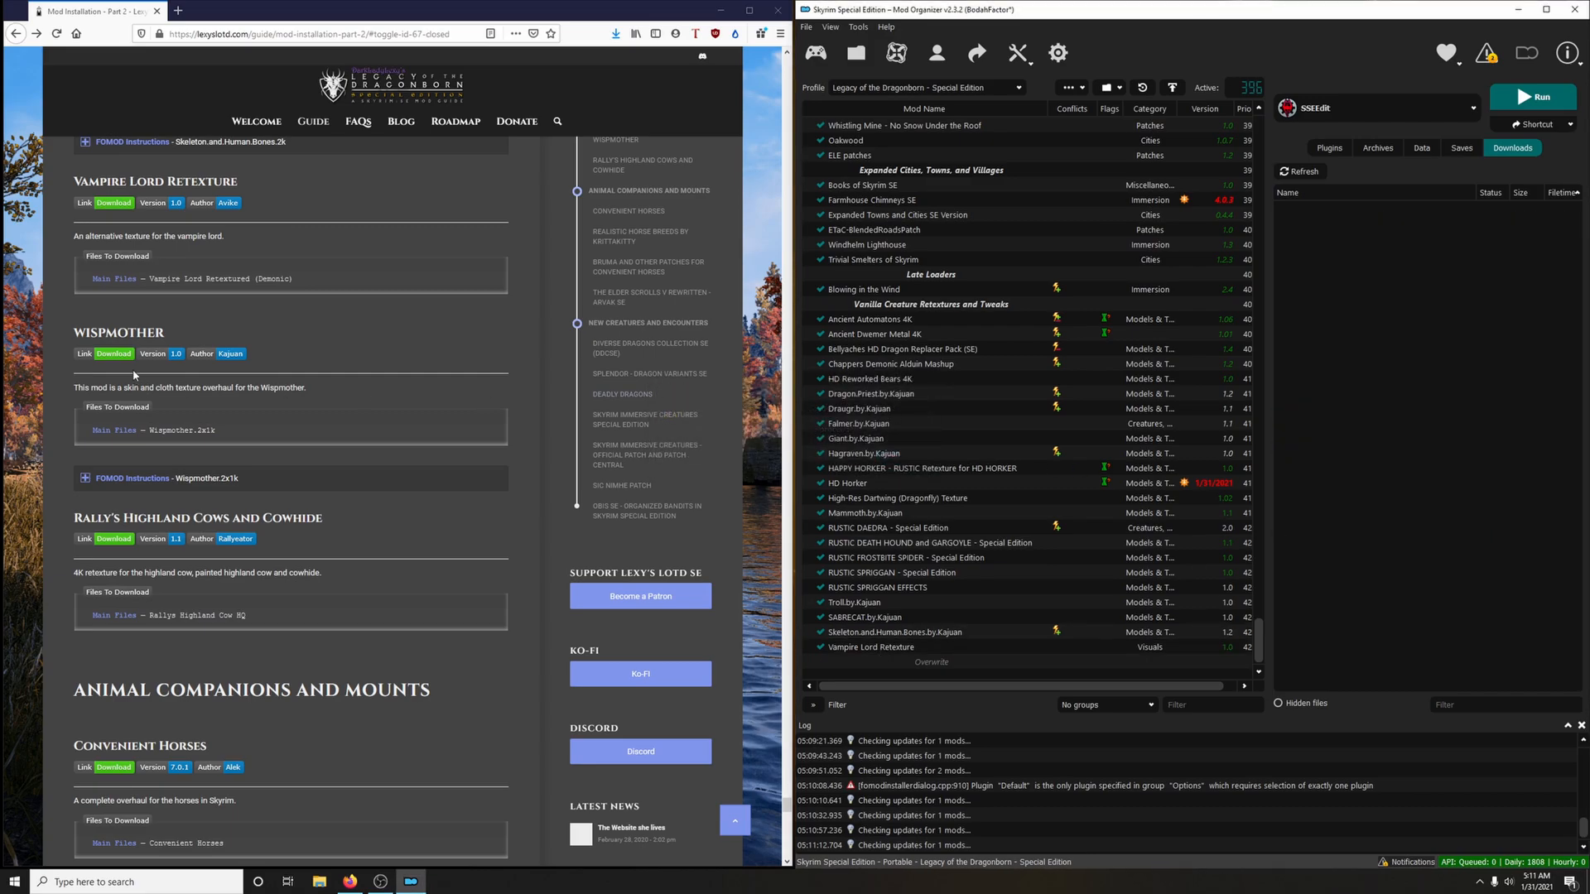
Download the Wispmother.2x1k main file to the mod manager via the guide's link, and close the mod page
left_click(114, 429)
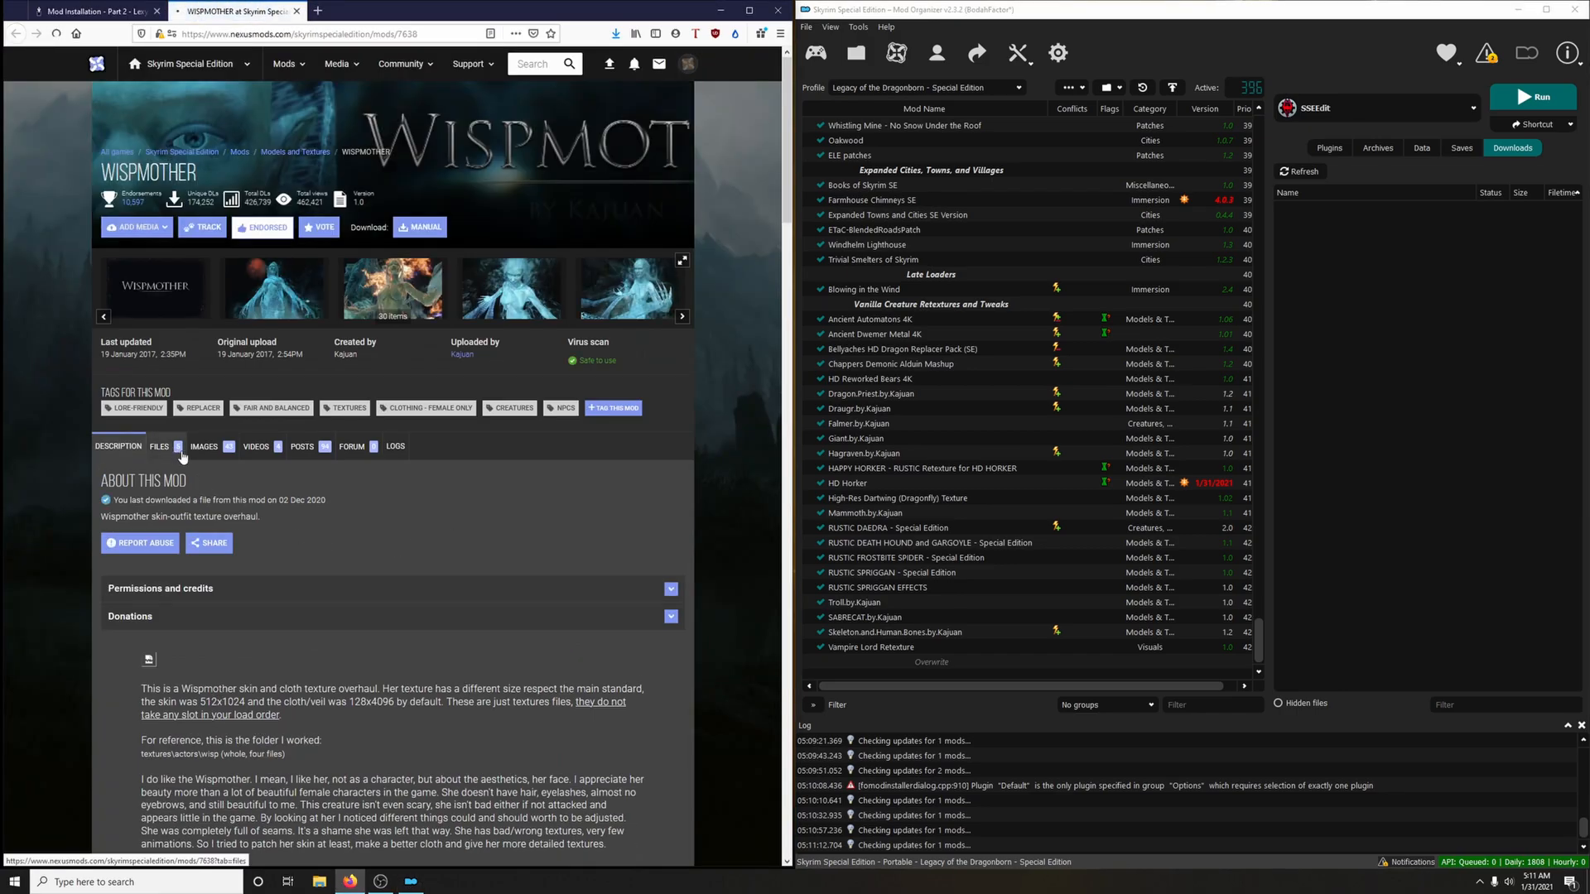
left_click(175, 448)
scroll(249, 414, "down", 2)
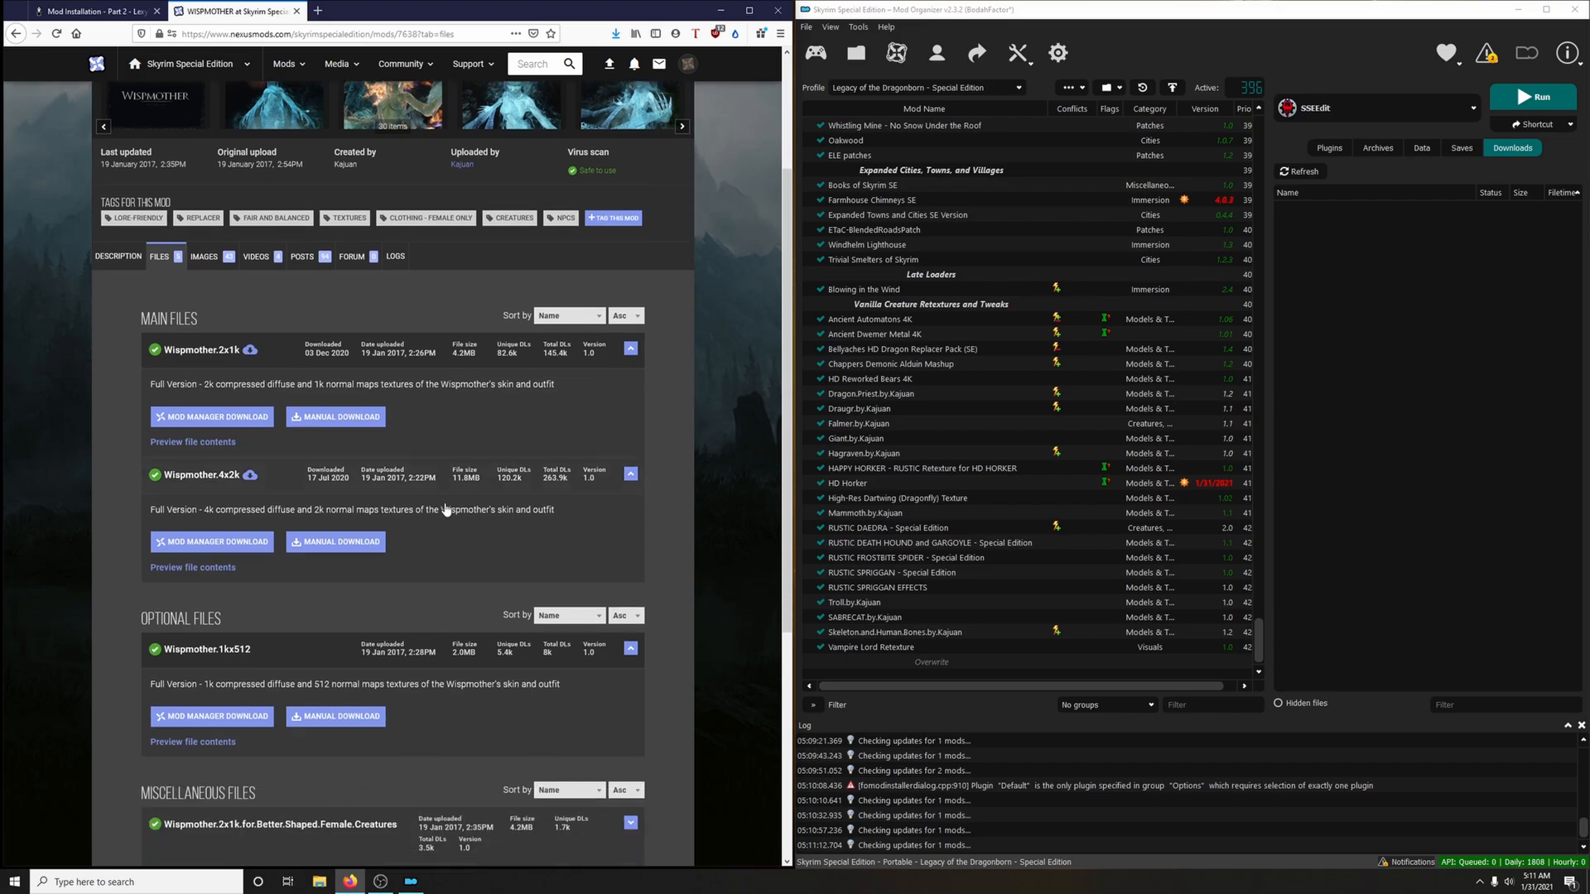
left_click(254, 417)
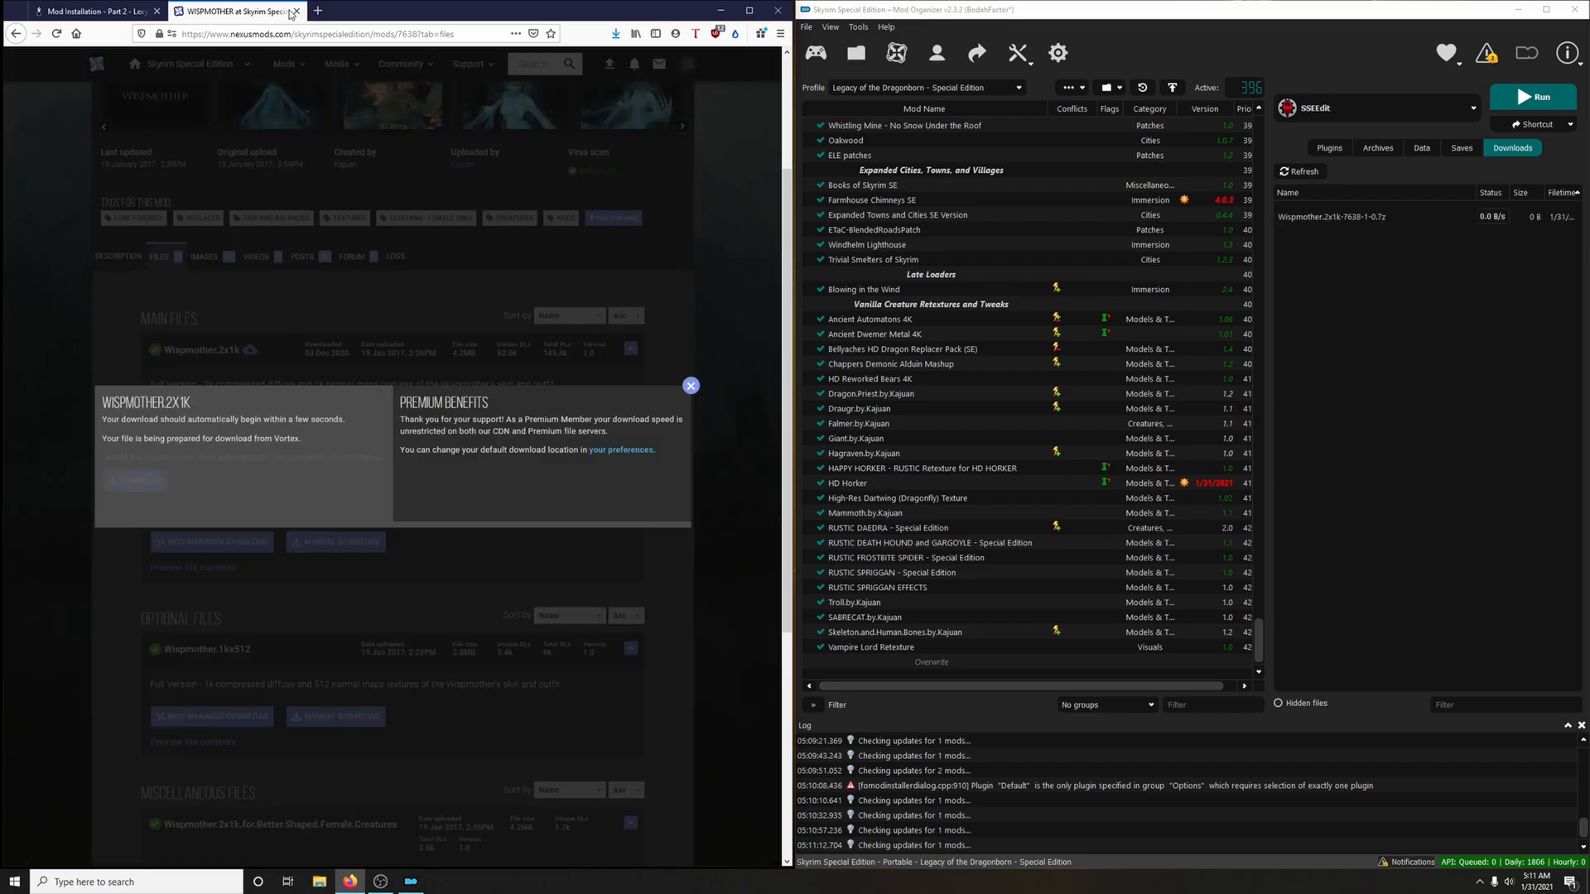
left_click(295, 10)
Install Wispmother.by.Kajuan with Full version - skin with a mesh fabric veil (RECOMMENDED), following the guide's FOMOD instructions, and enable the mod
left_click(191, 478)
scroll(323, 462, "down", 1)
double_click(1334, 226)
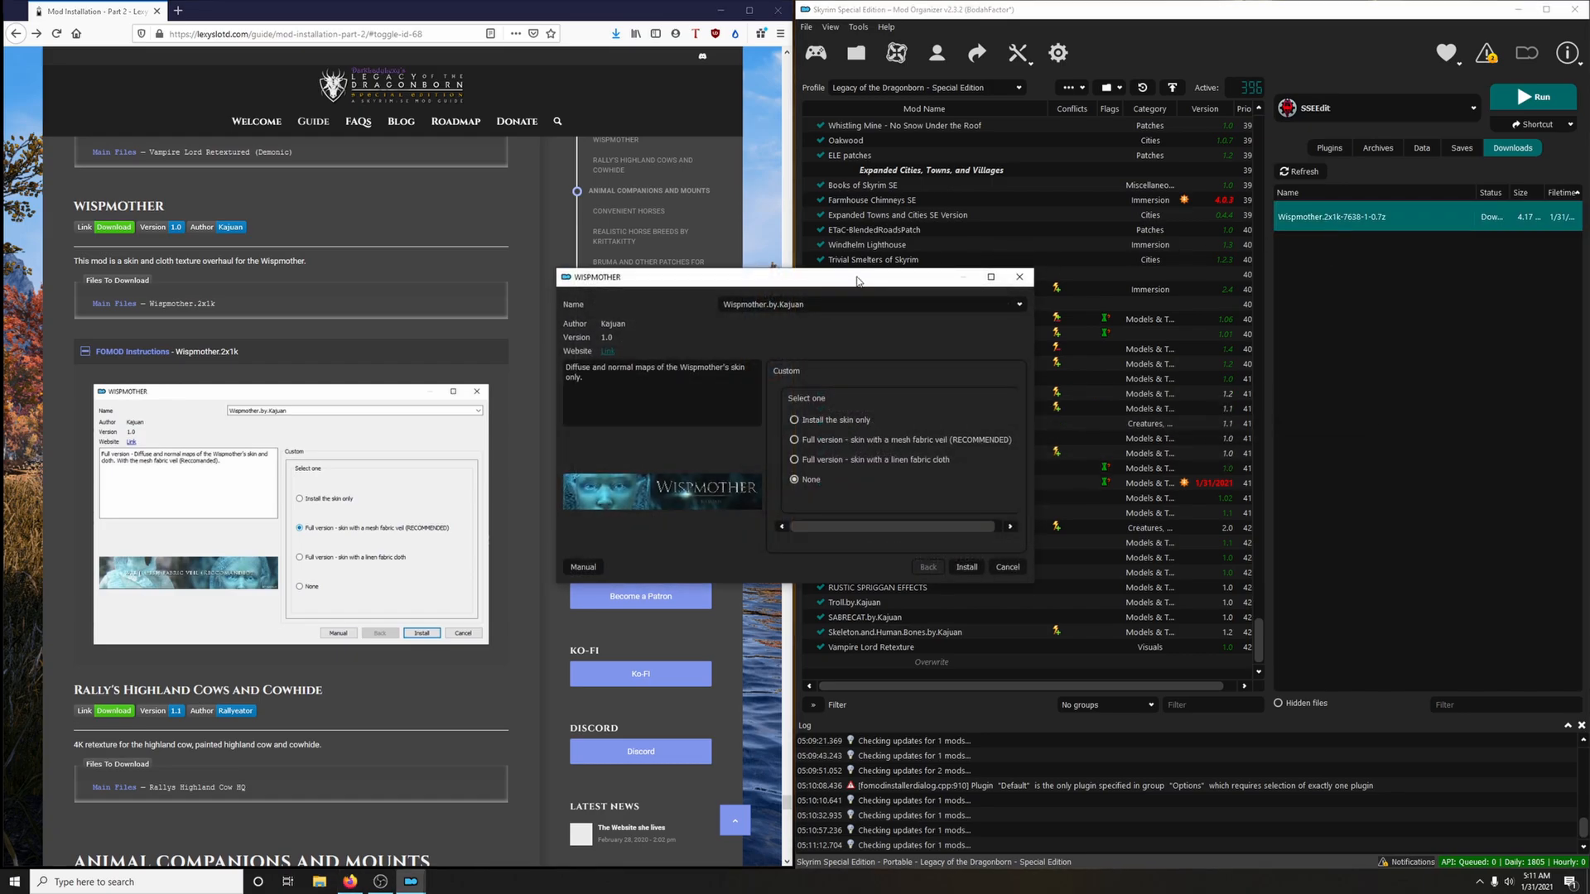
left_click_drag(857, 281, 1004, 257)
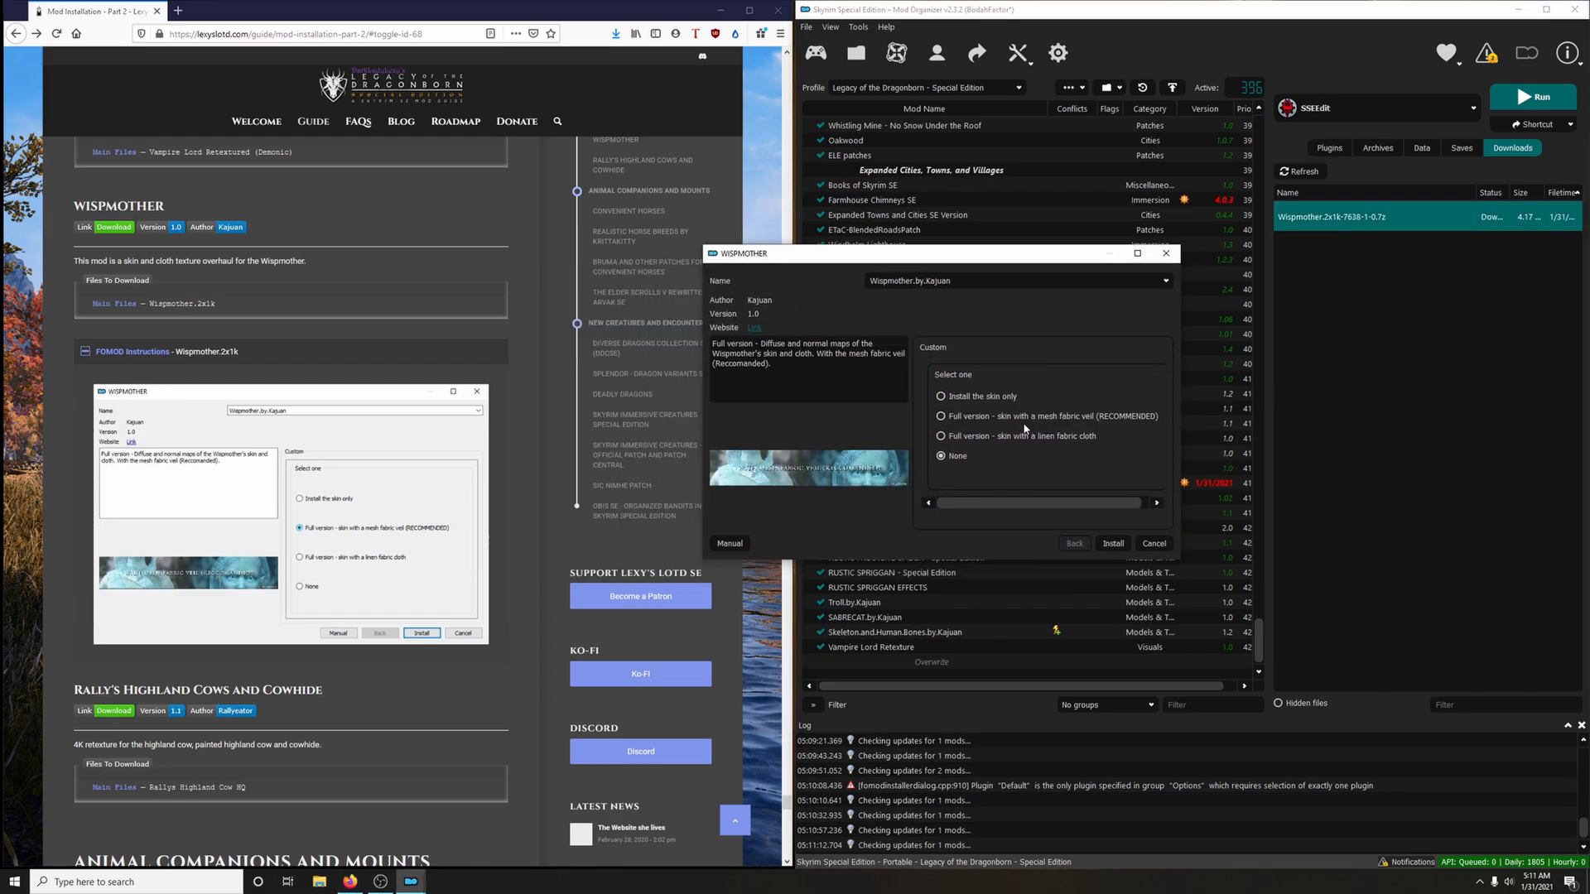
left_click(1052, 417)
left_click(1113, 543)
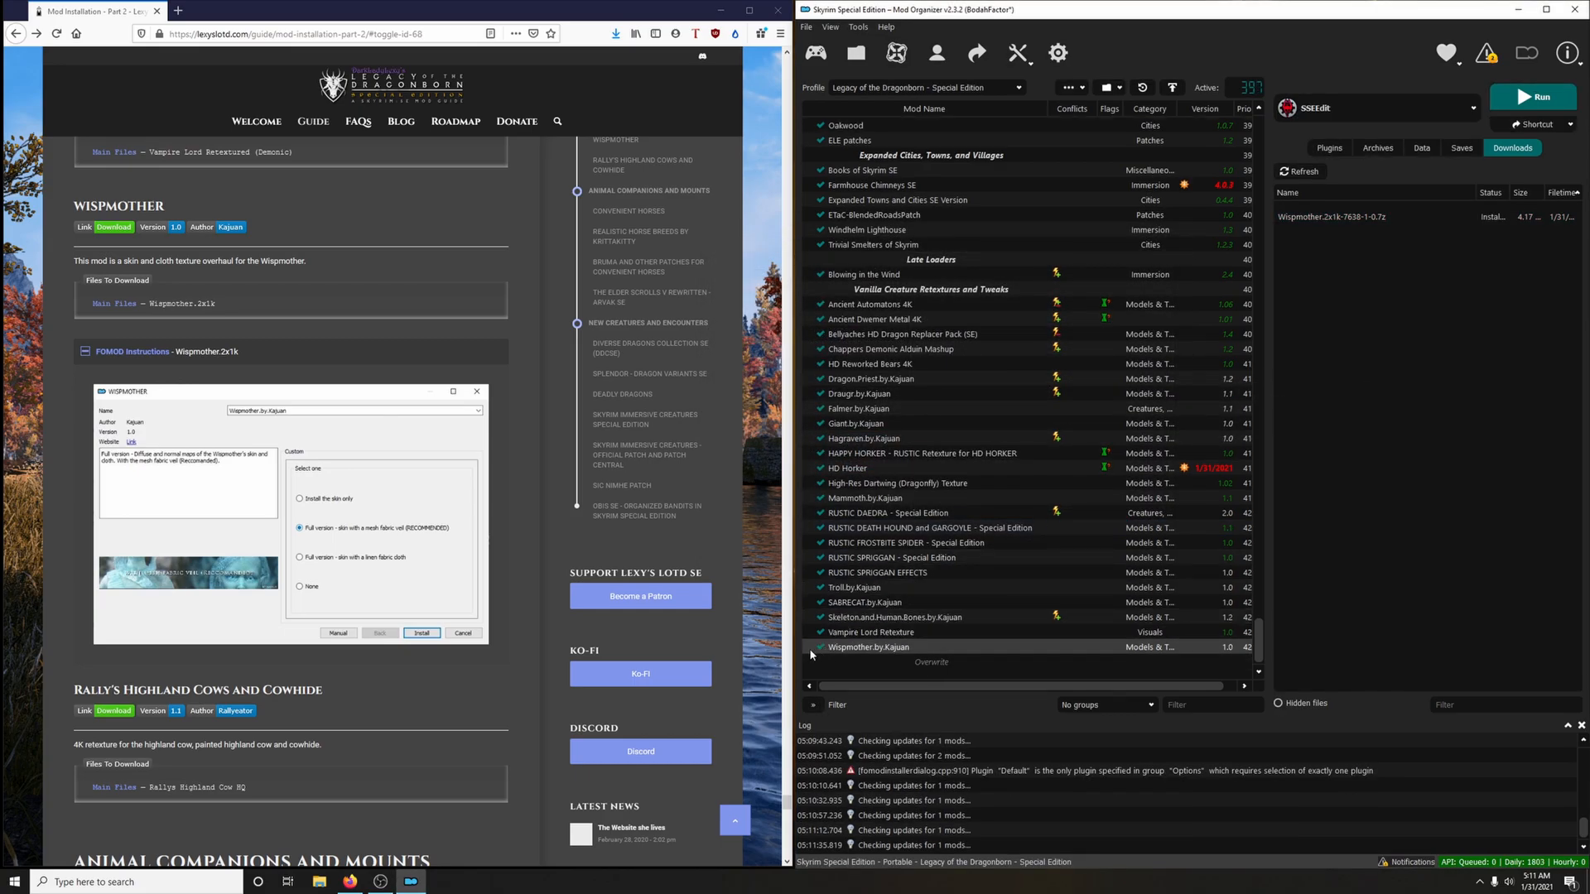
left_click(362, 353)
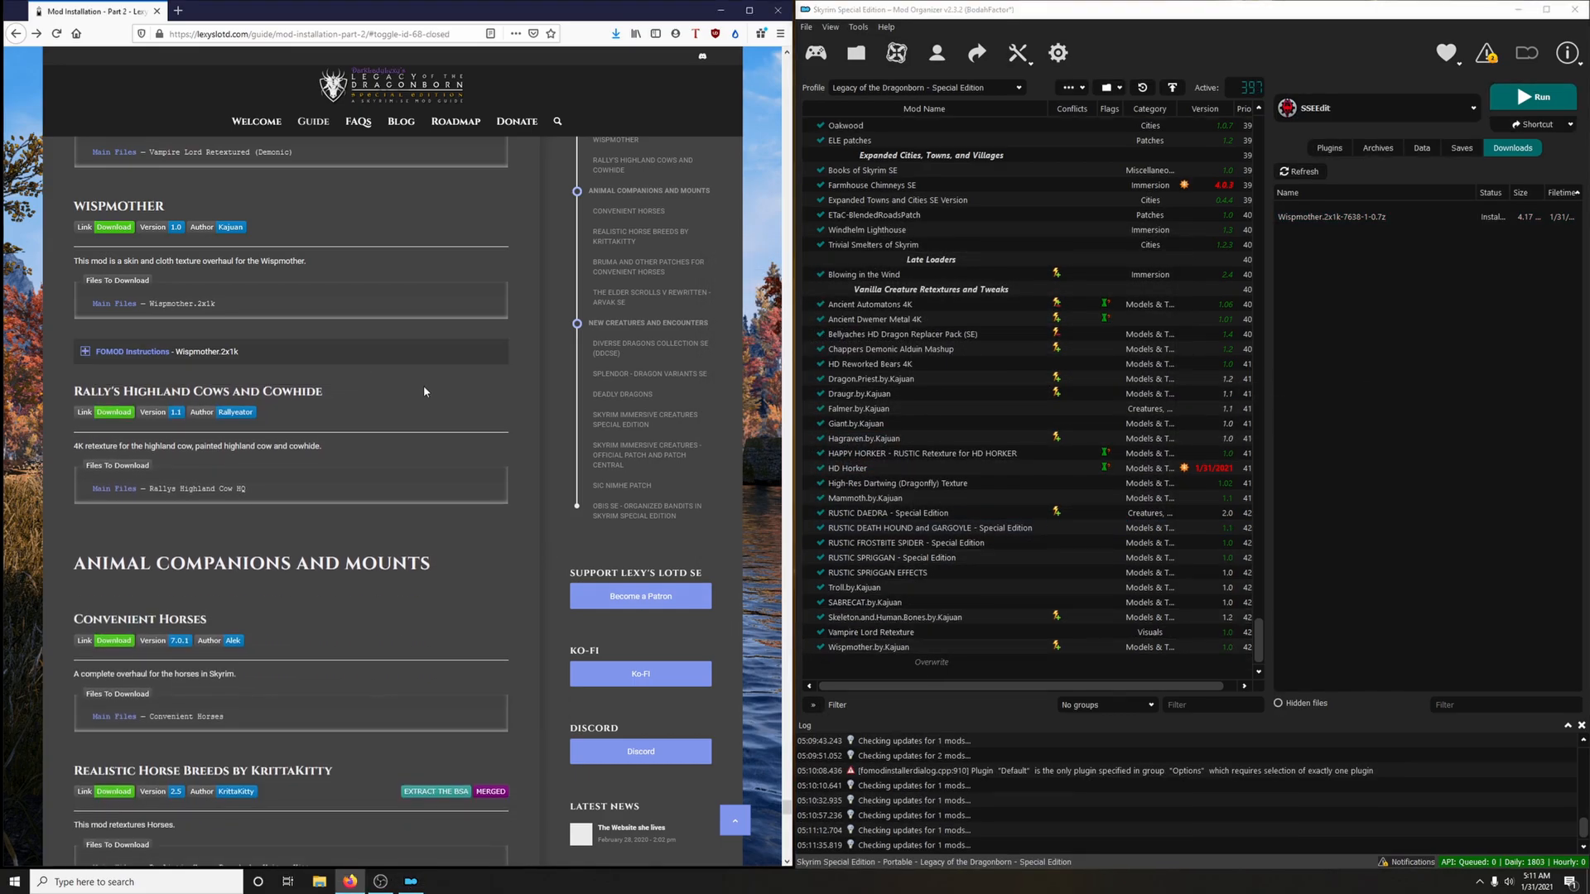
Download the Rallys Highland Cow HQ main file to the mod manager via the guide's link, and close the mod page
scroll(425, 389, "down", 3)
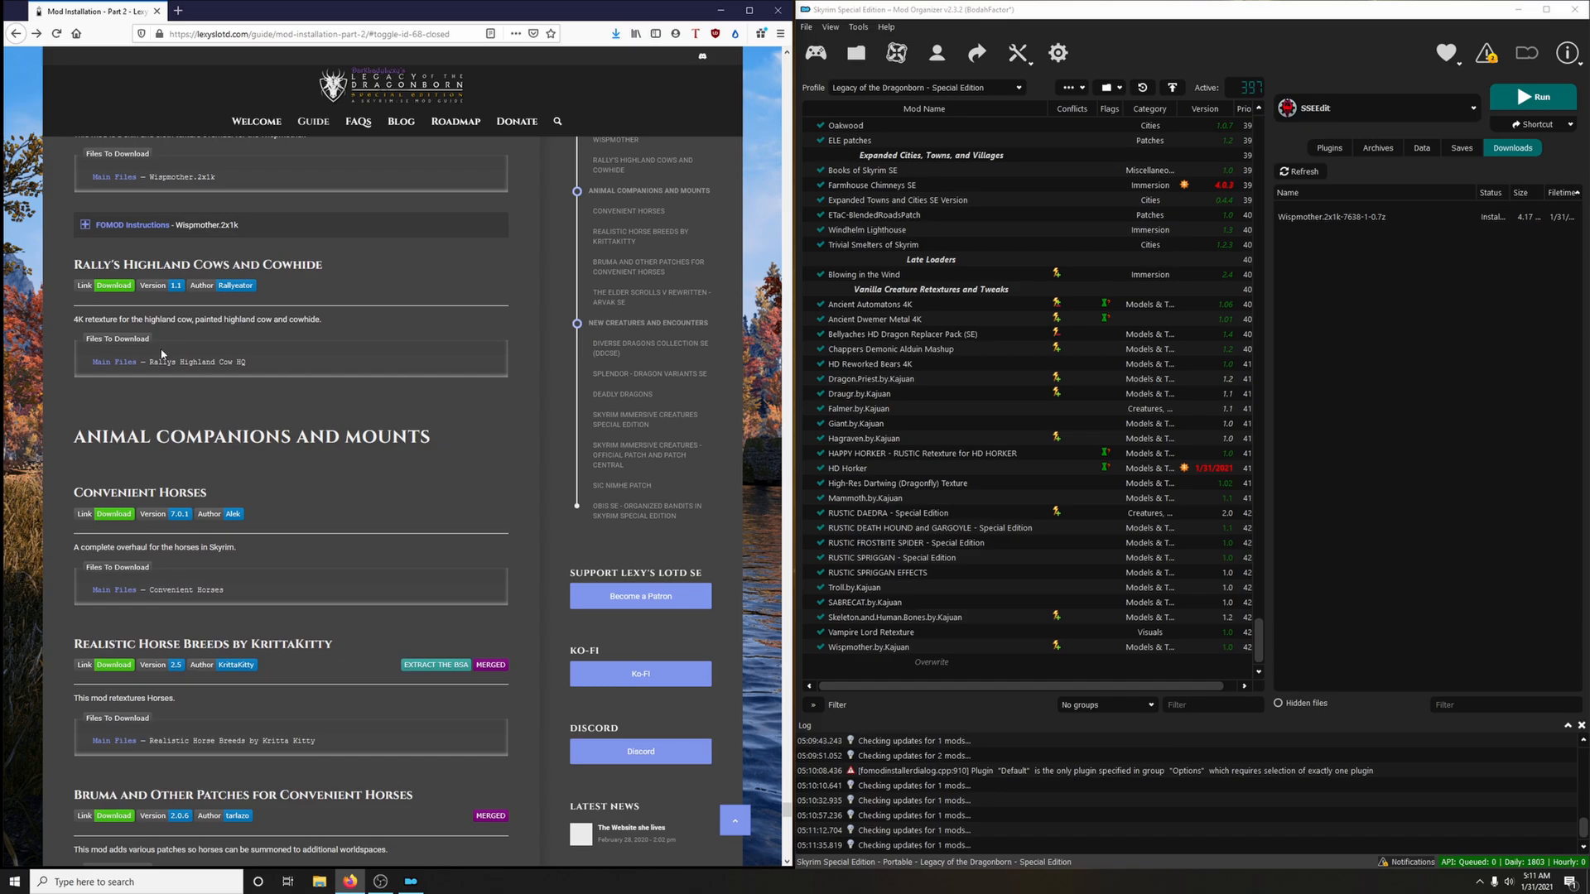
left_click(122, 287)
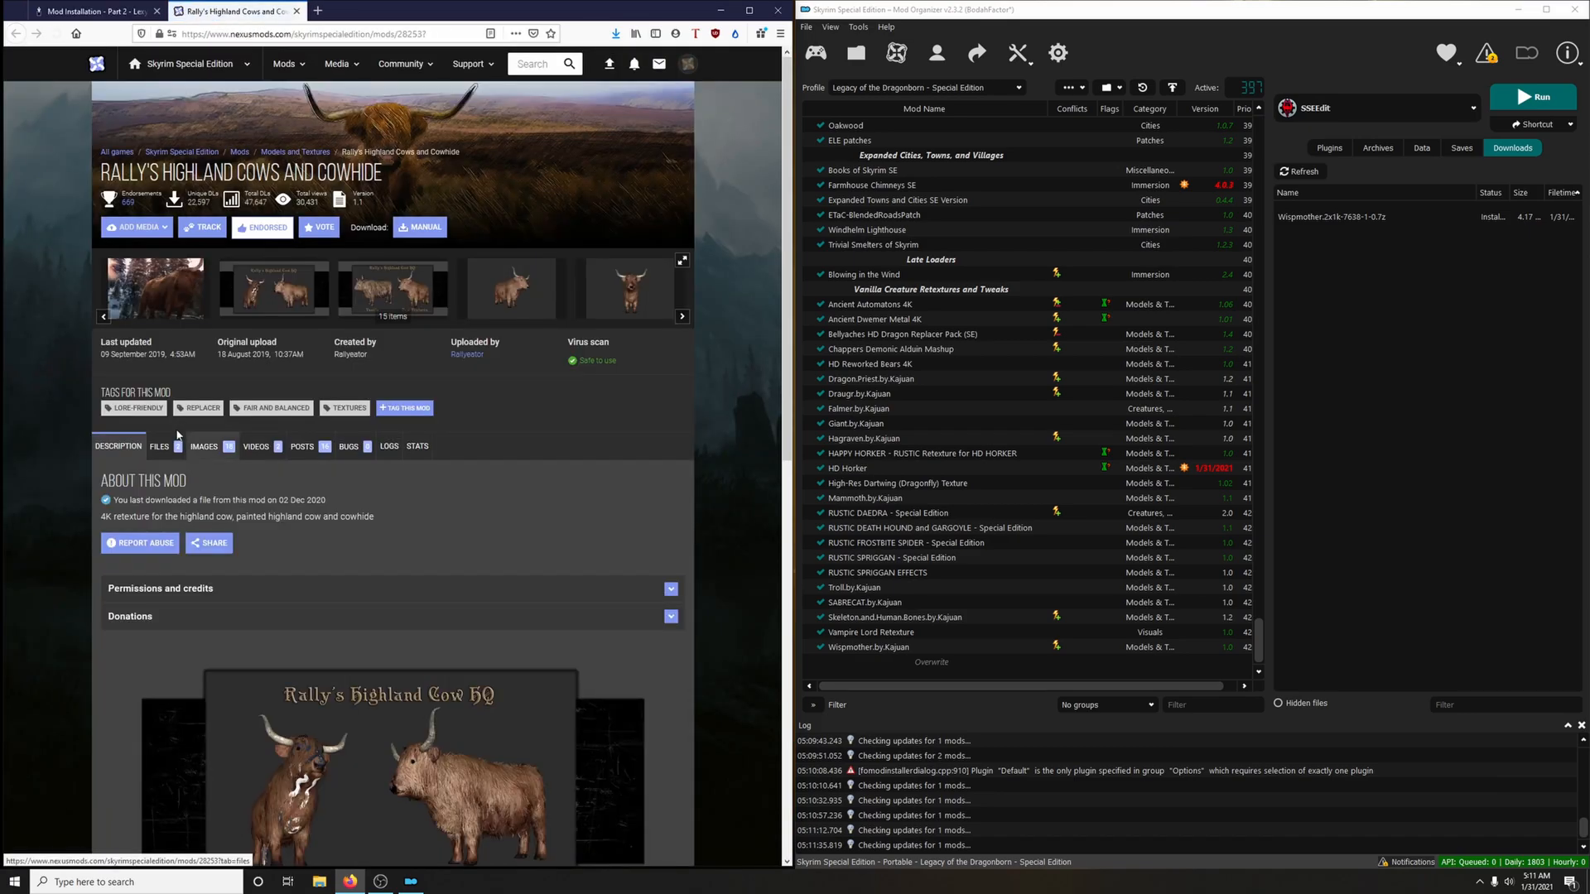
left_click(159, 446)
scroll(303, 447, "down", 5)
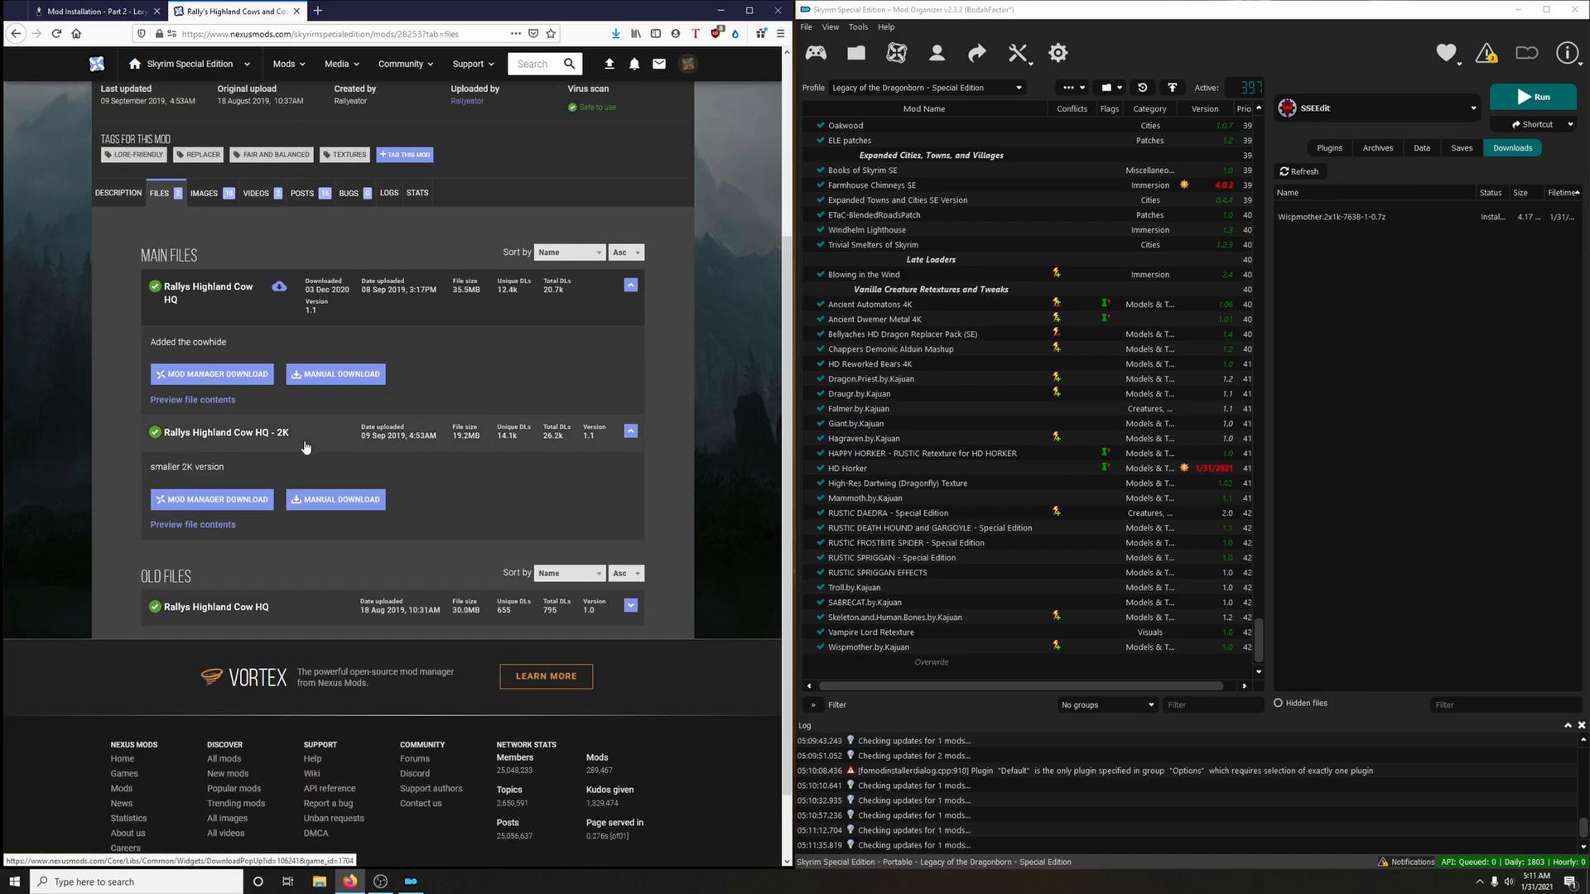
left_click(252, 390)
key("ctrl+w")
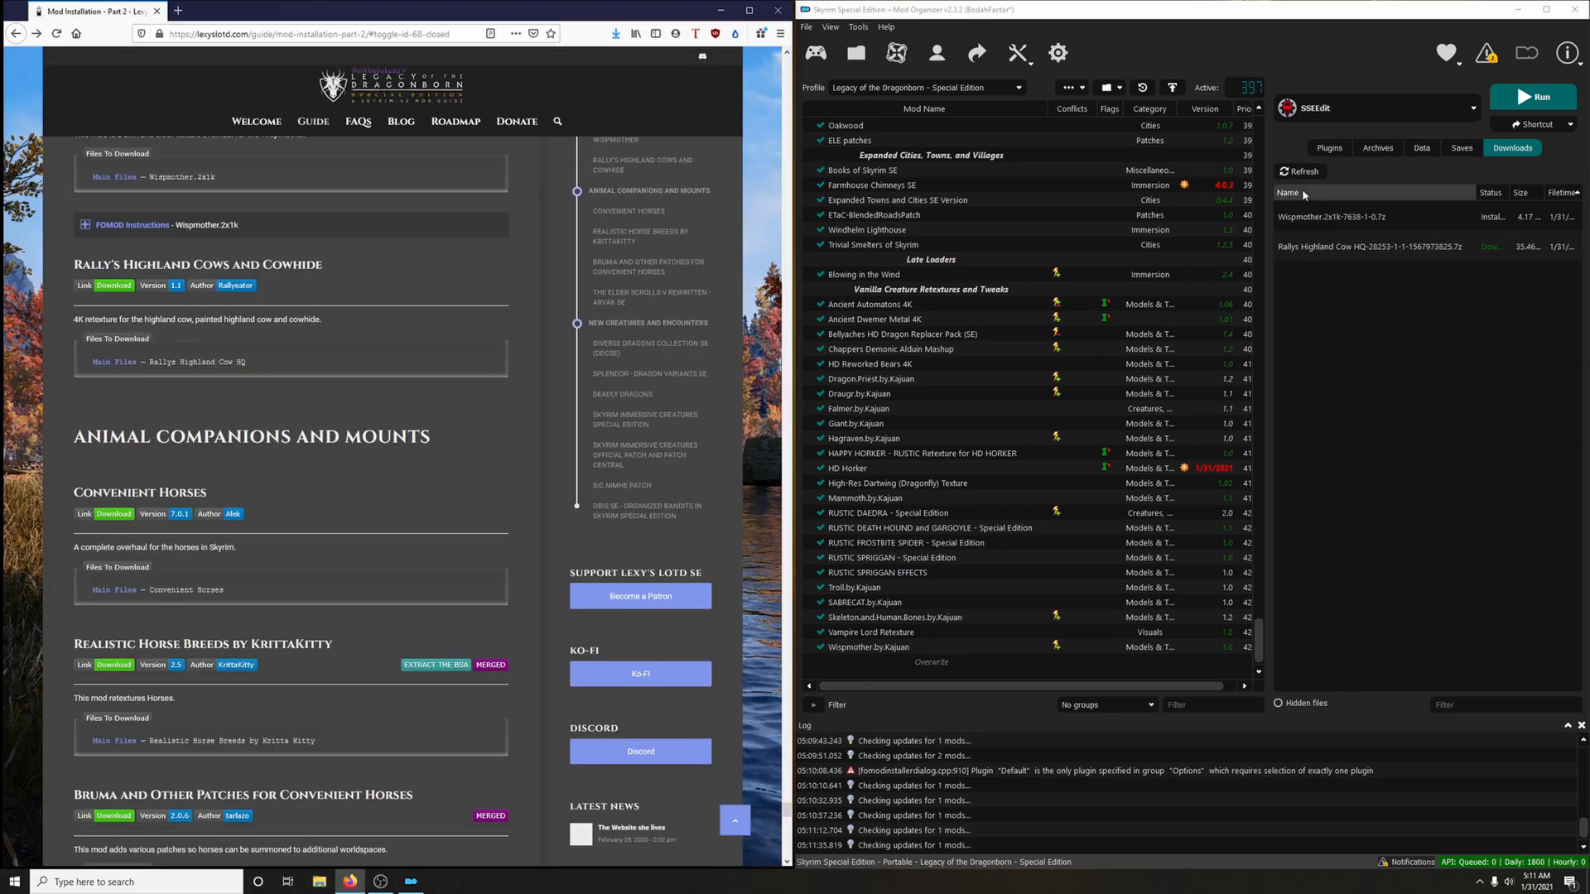
Install the Rallys Highland Cow HQ archive as Rally's Highland Cows and Cowhide and enable the mod
double_click(1327, 249)
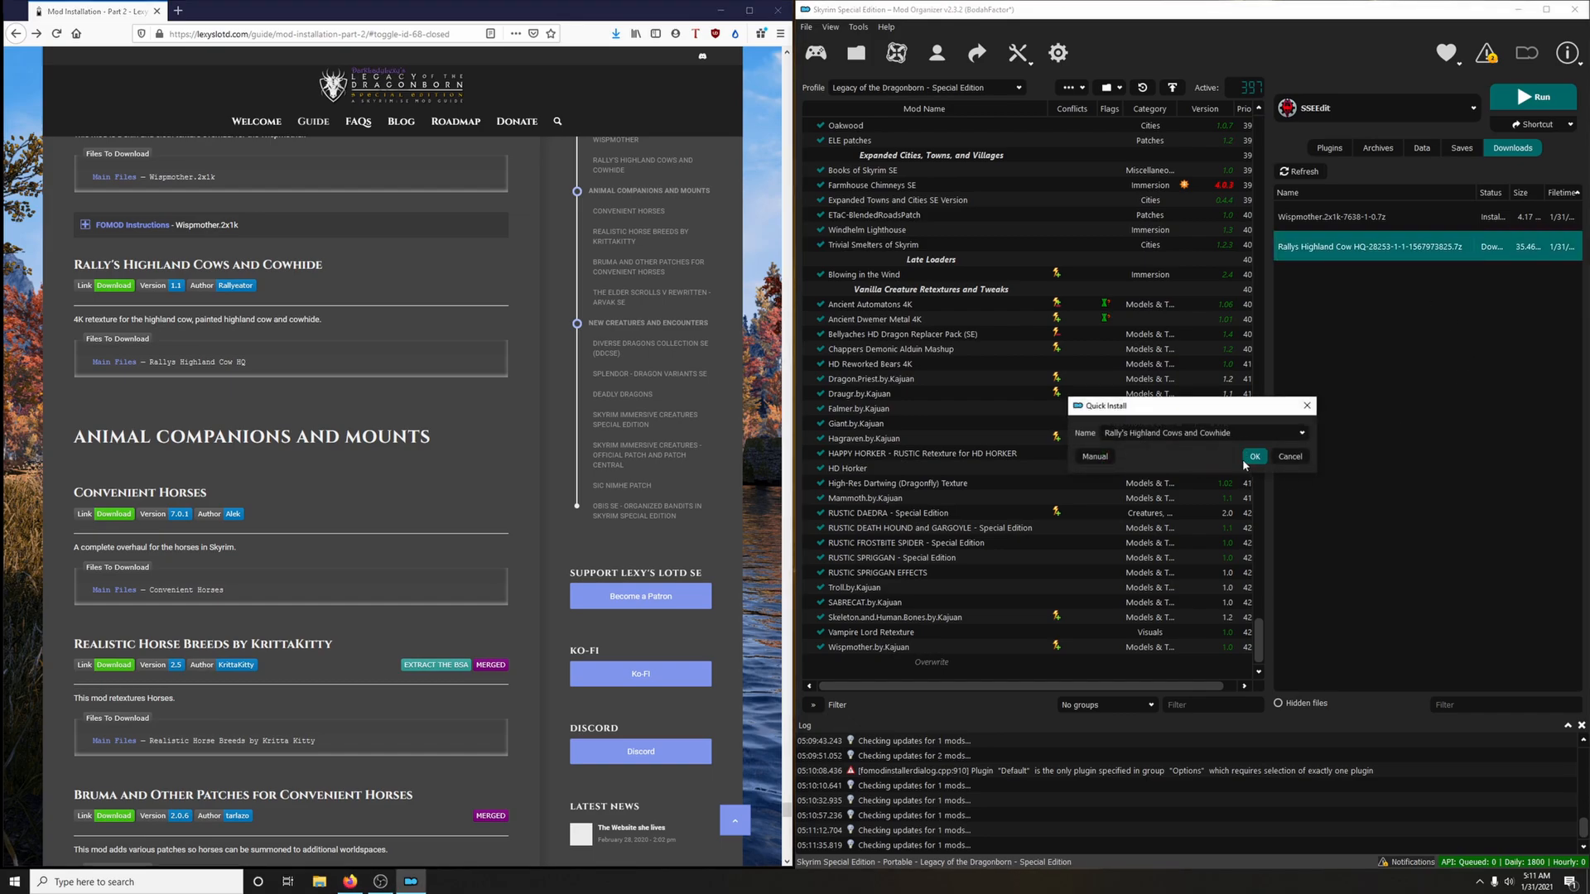
left_click(1252, 458)
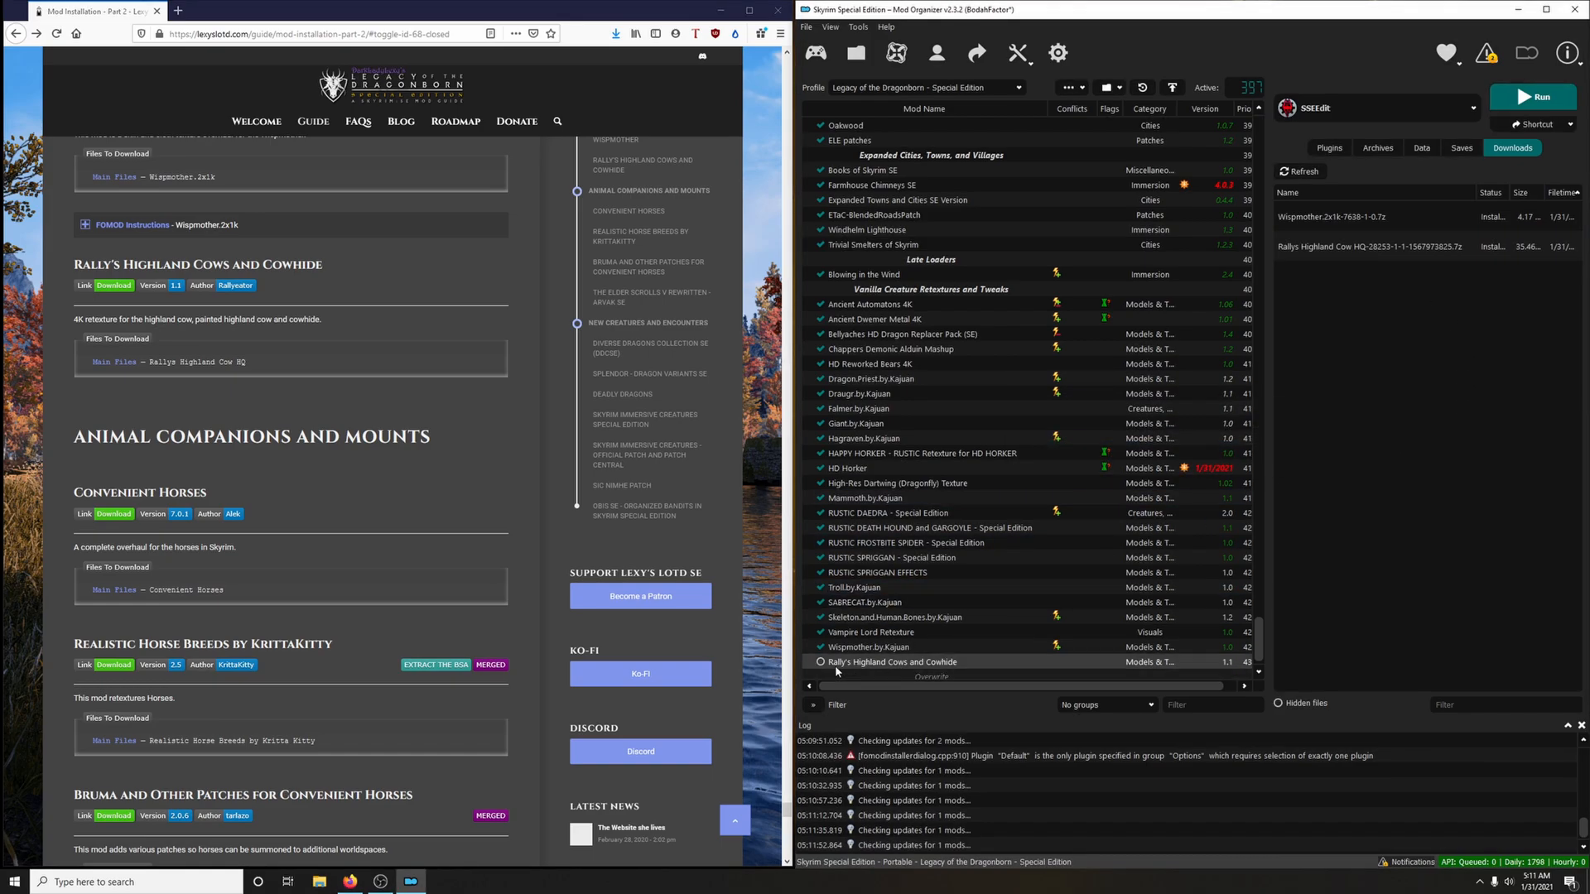
left_click(820, 662)
Create a mod list separator named Animal Companions and Mounts, copying the name from the guide's section heading
scroll(440, 421, "down", 2)
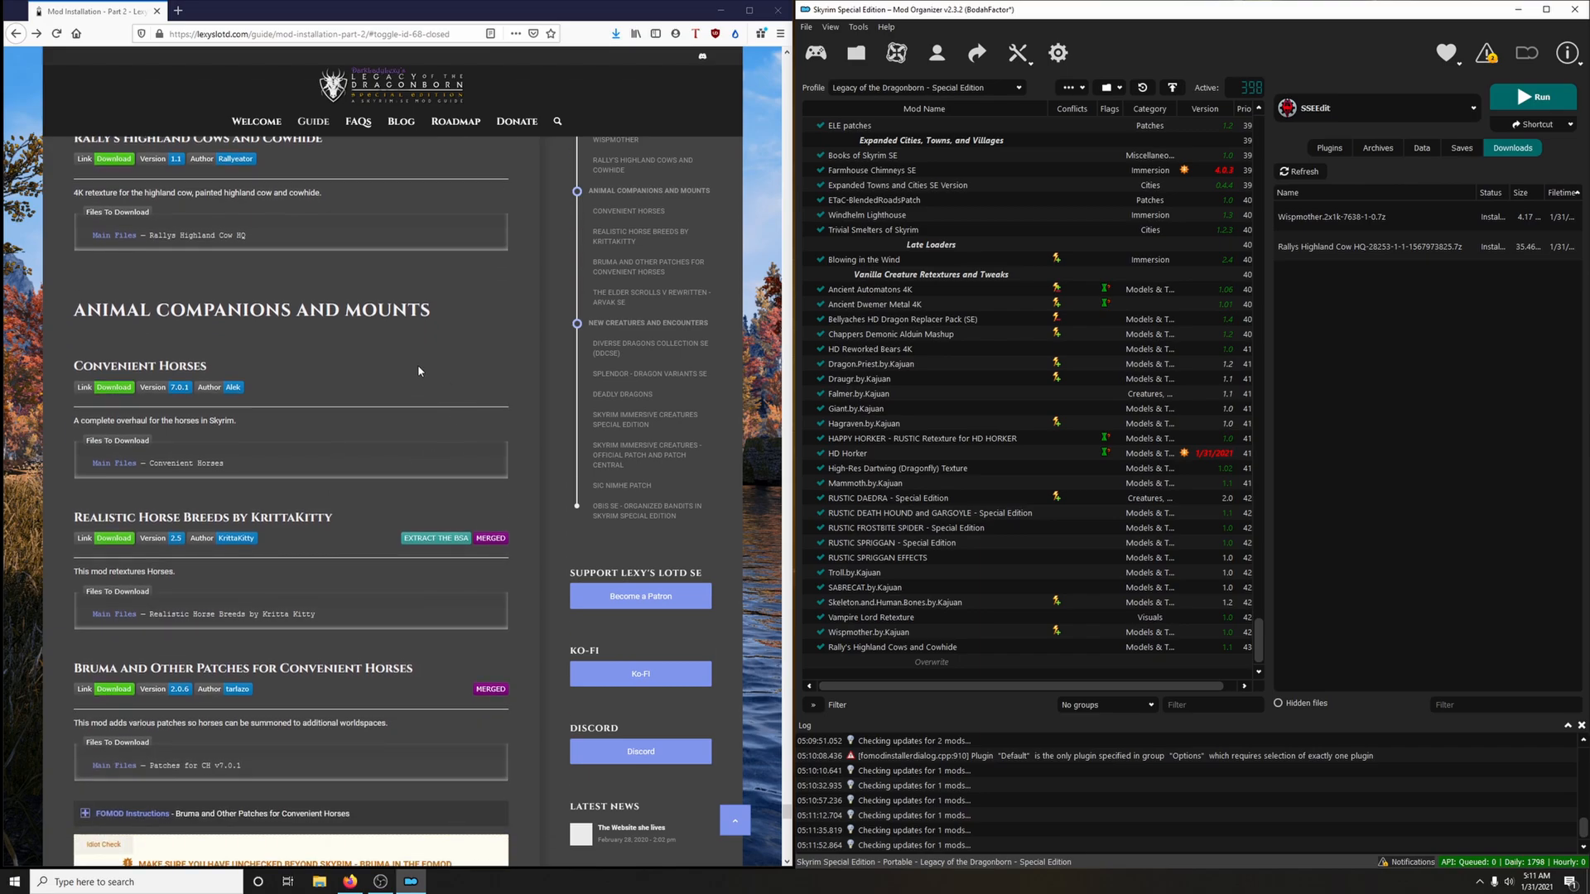
left_click_drag(73, 311, 430, 307)
right_click(429, 306)
left_click(455, 315)
left_click(1074, 87)
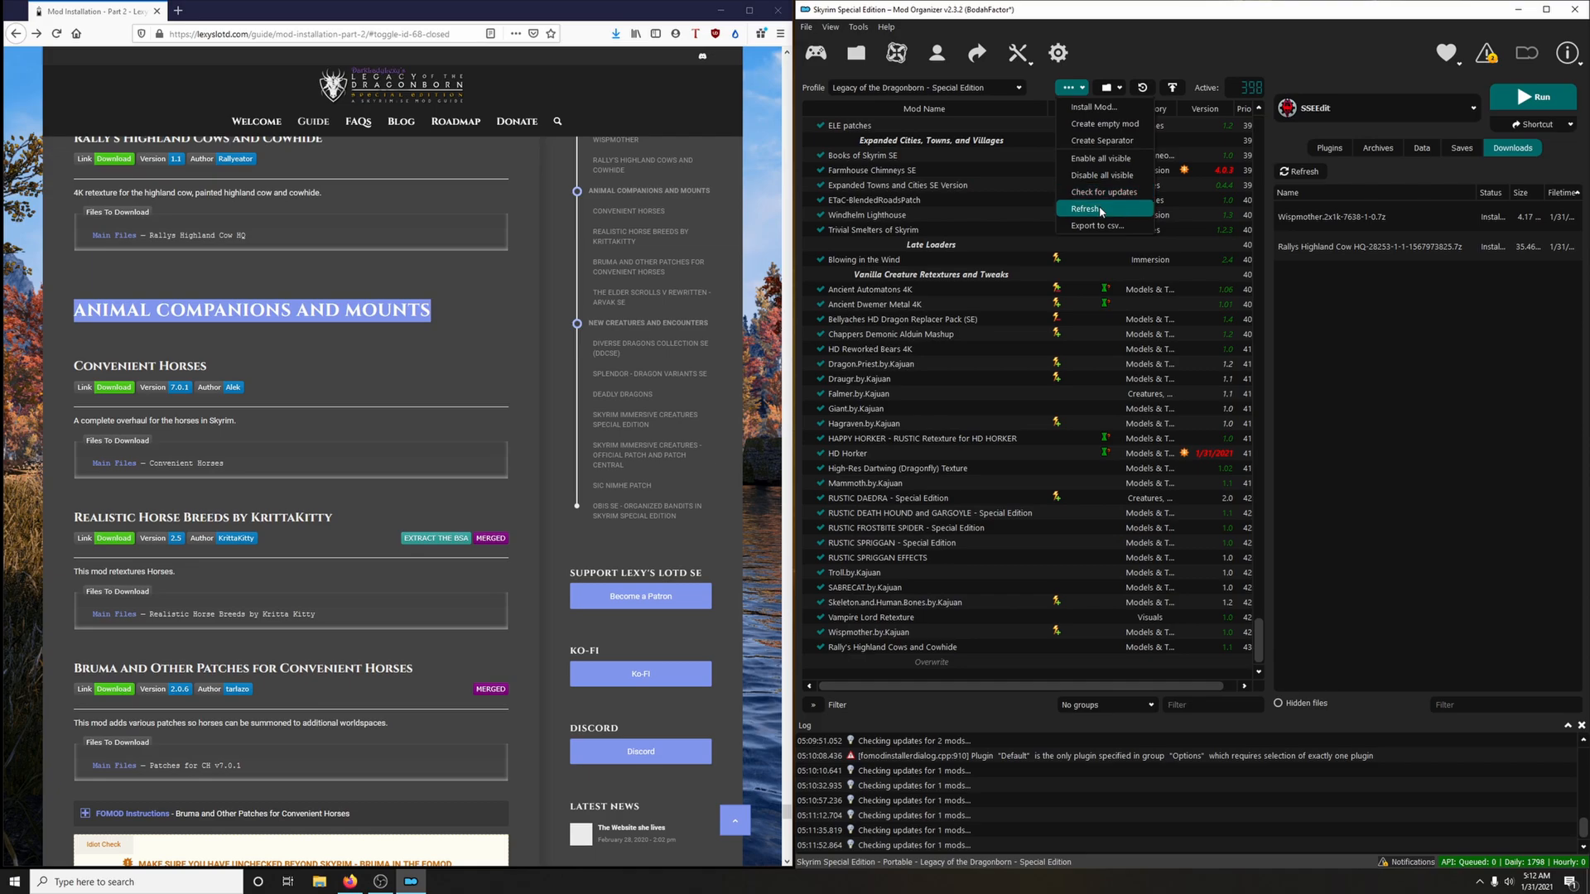
left_click(1104, 140)
right_click(1174, 444)
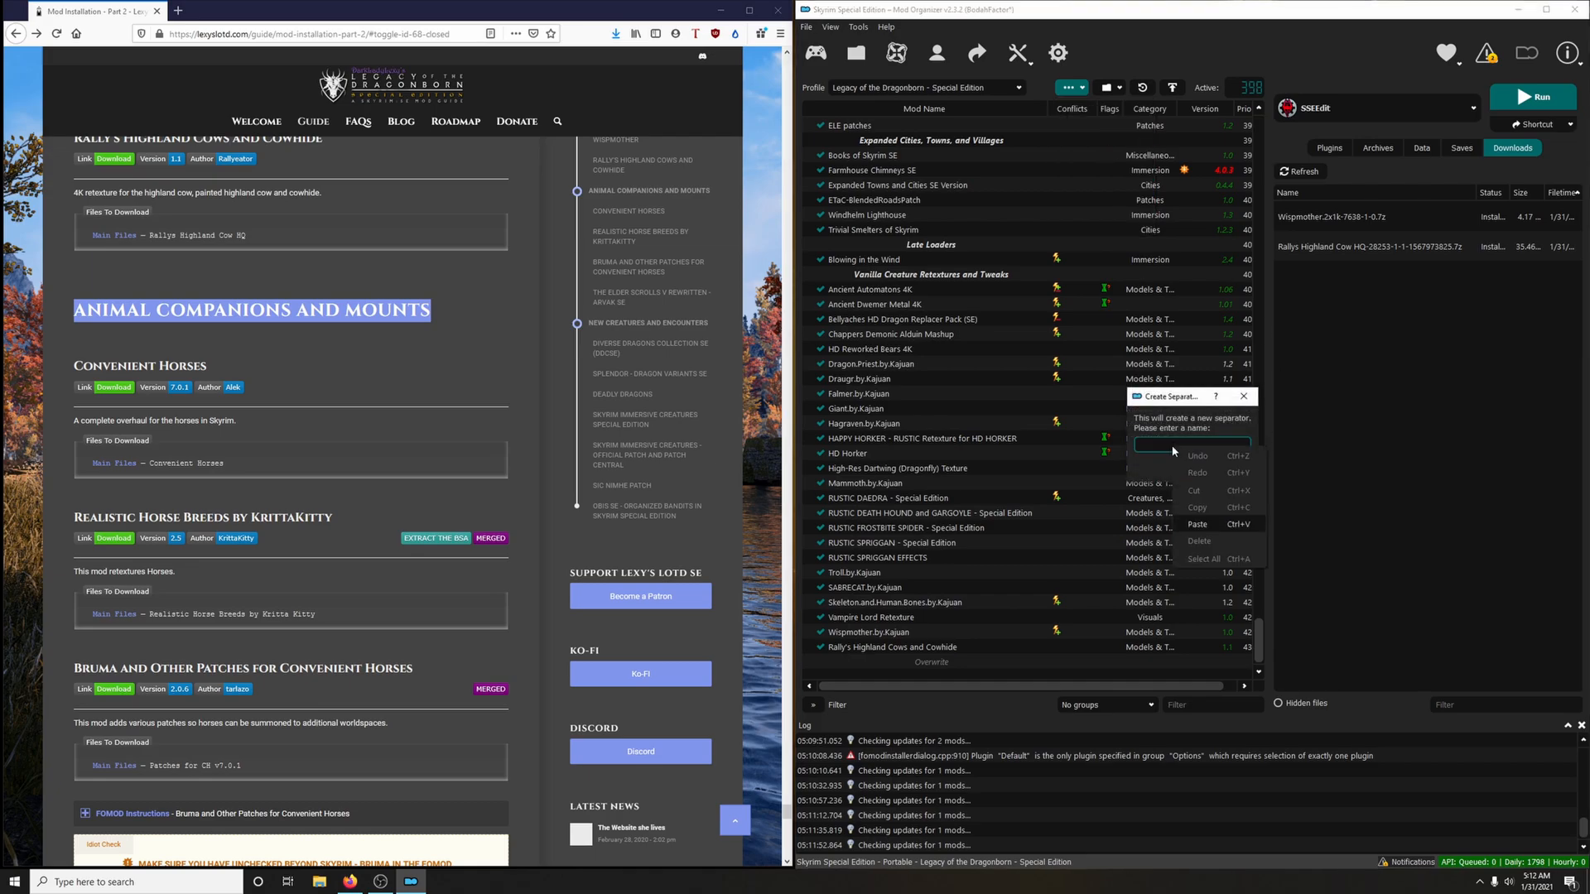
left_click(1184, 524)
left_click(1196, 466)
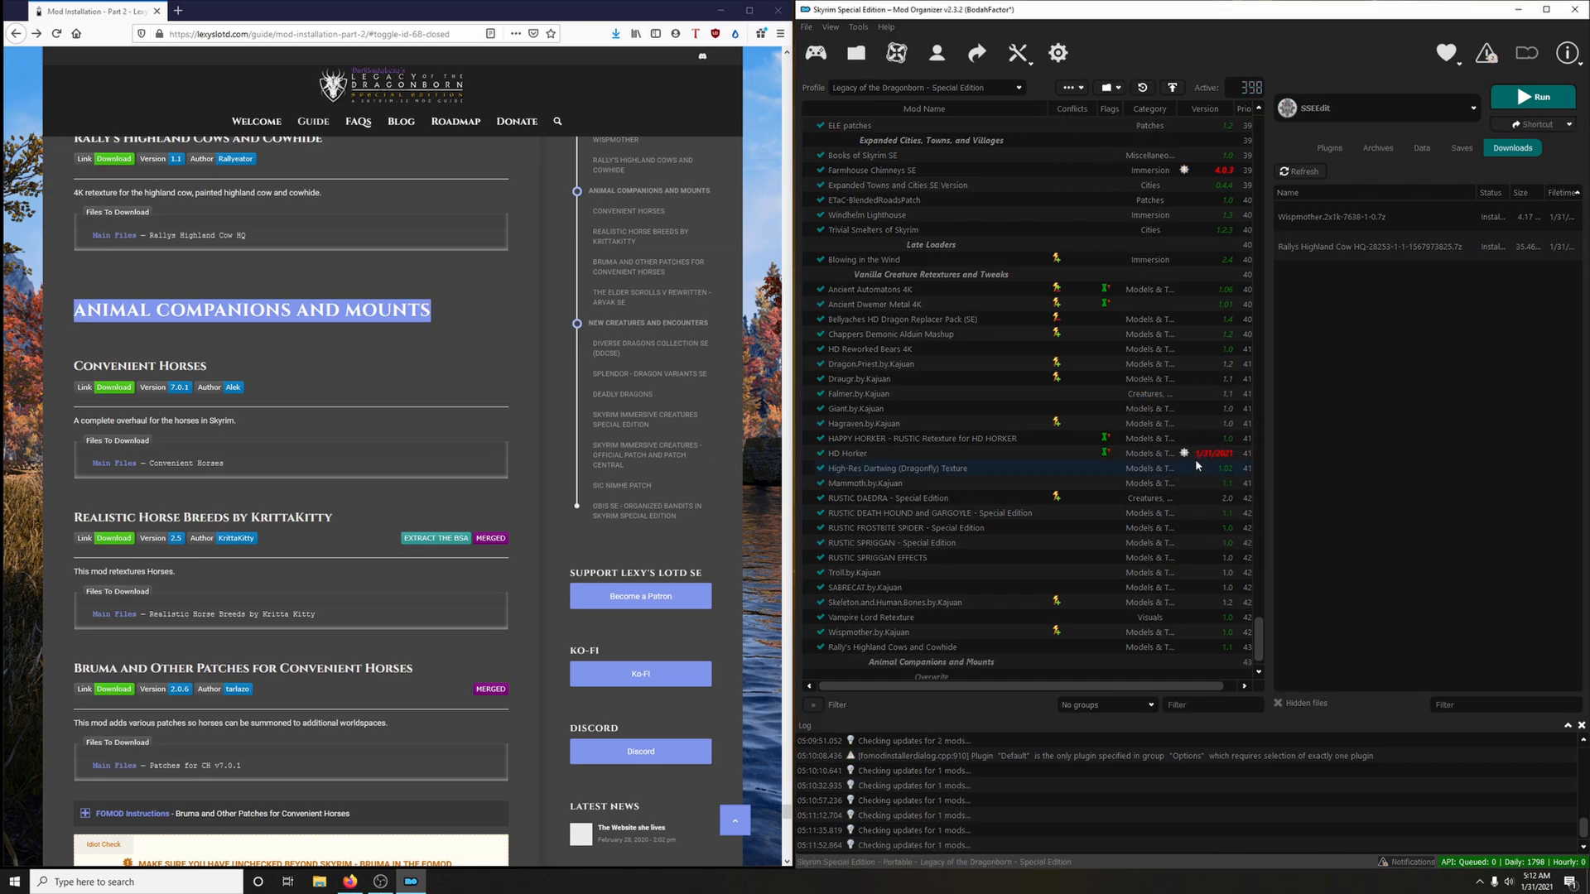
scroll(360, 383, "down", 2)
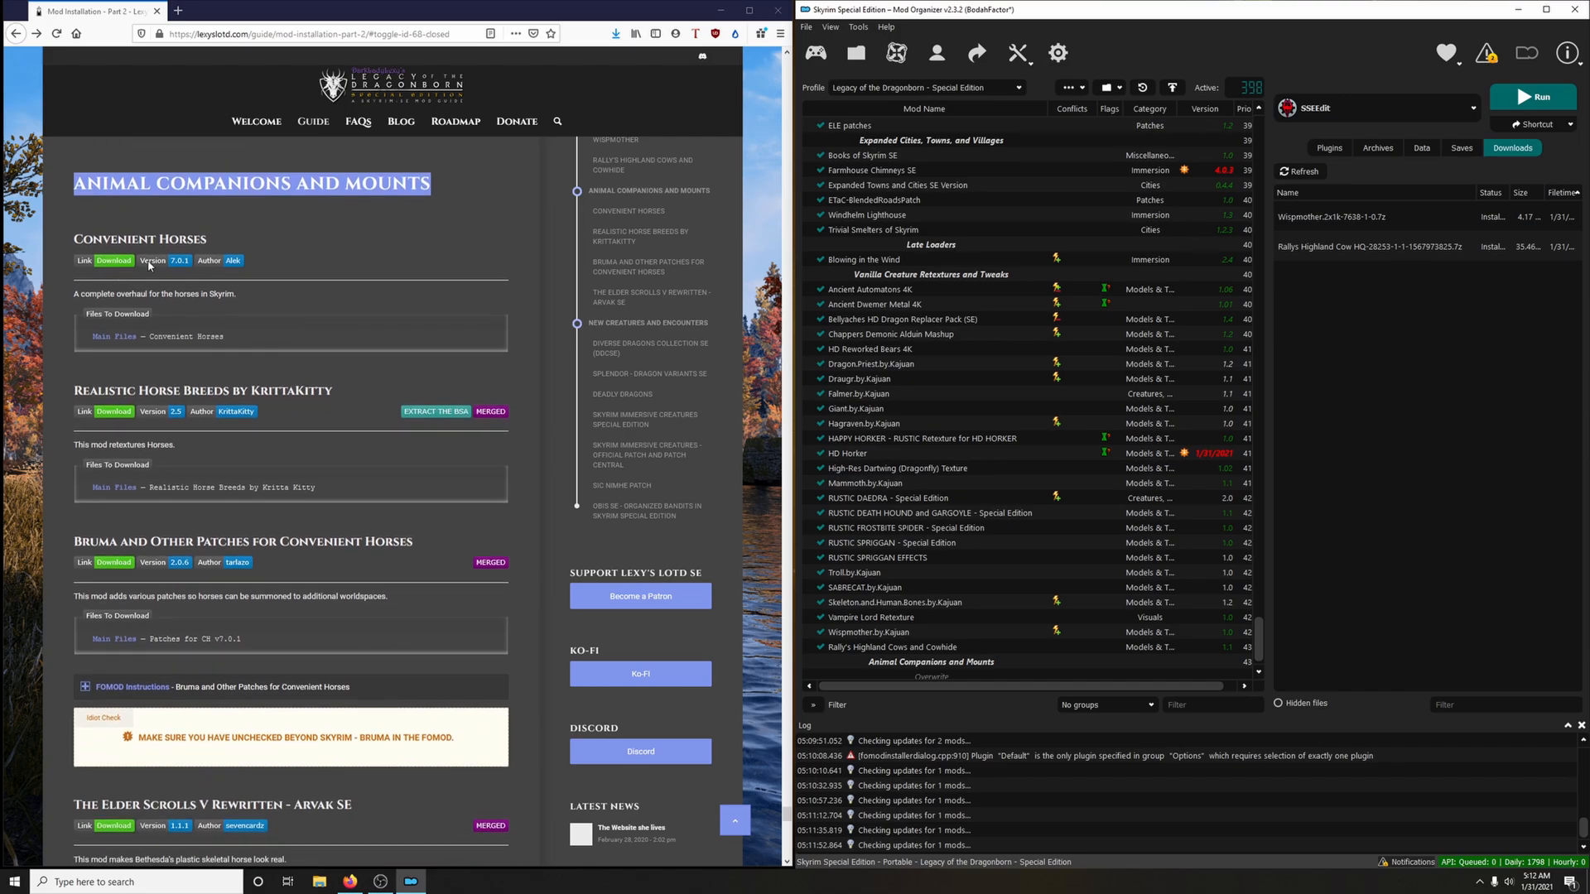
Download the Convenient Horses main file to the mod manager via the guide's link, and close the mod page
left_click(258, 265)
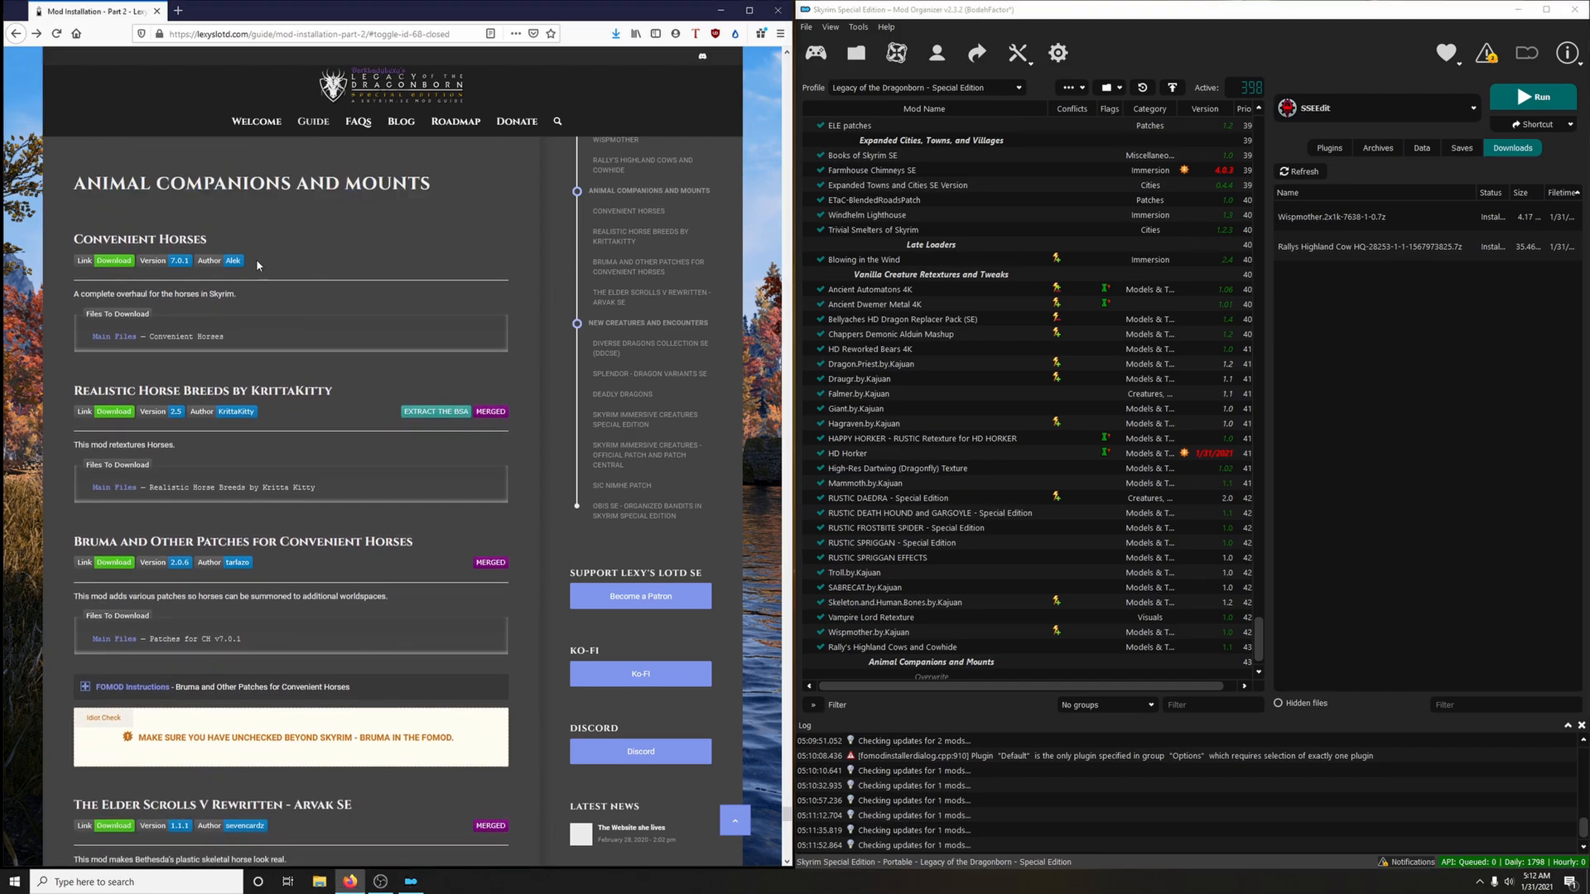
left_click(113, 261)
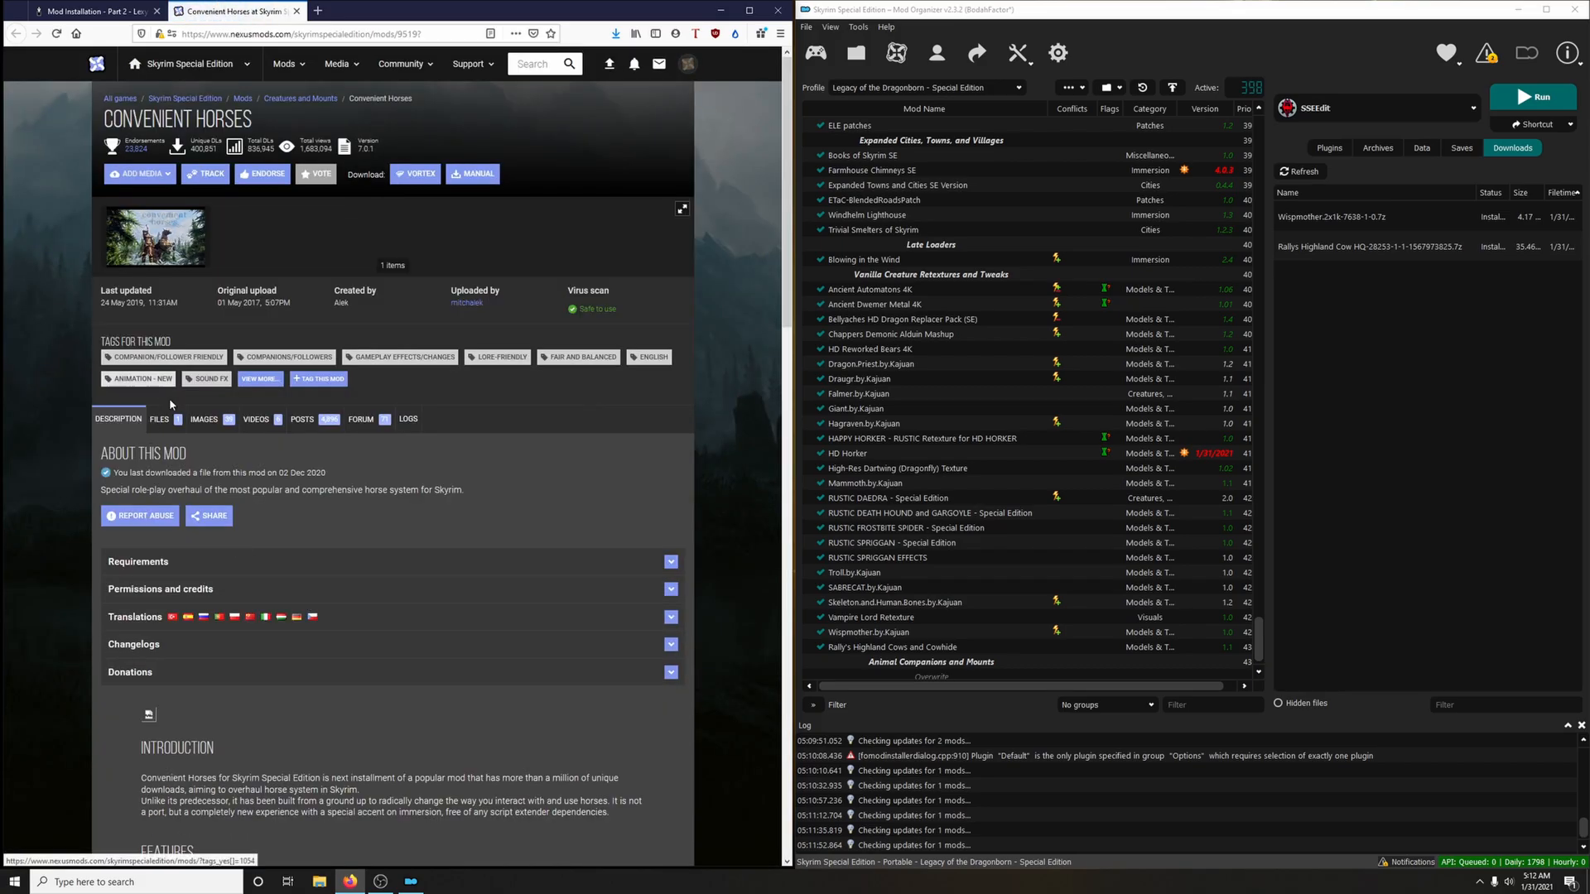
left_click(170, 419)
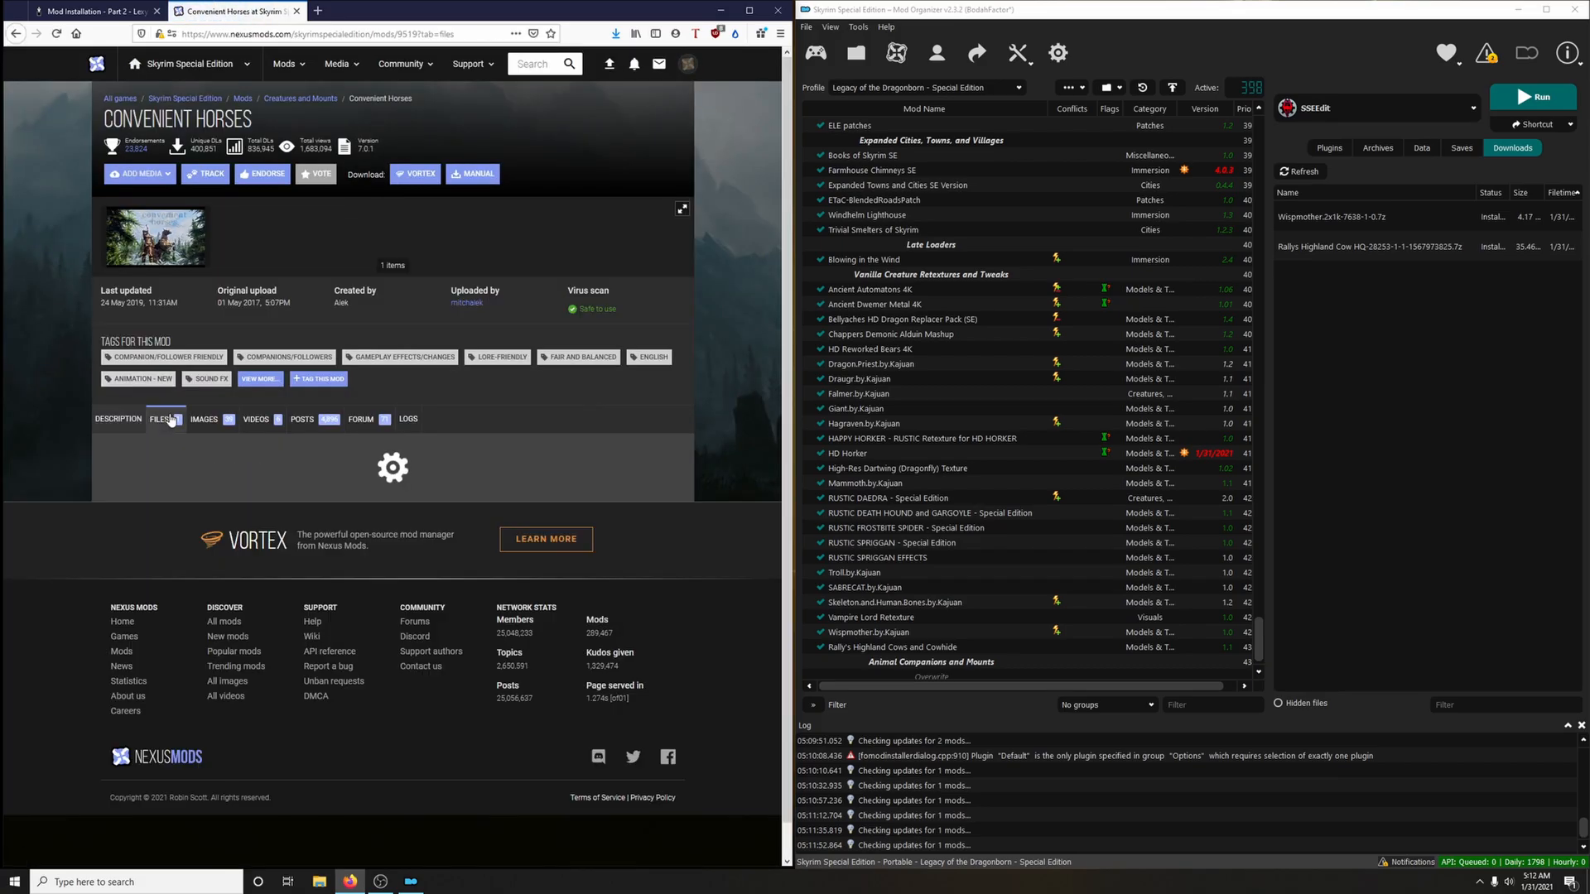
left_click(240, 588)
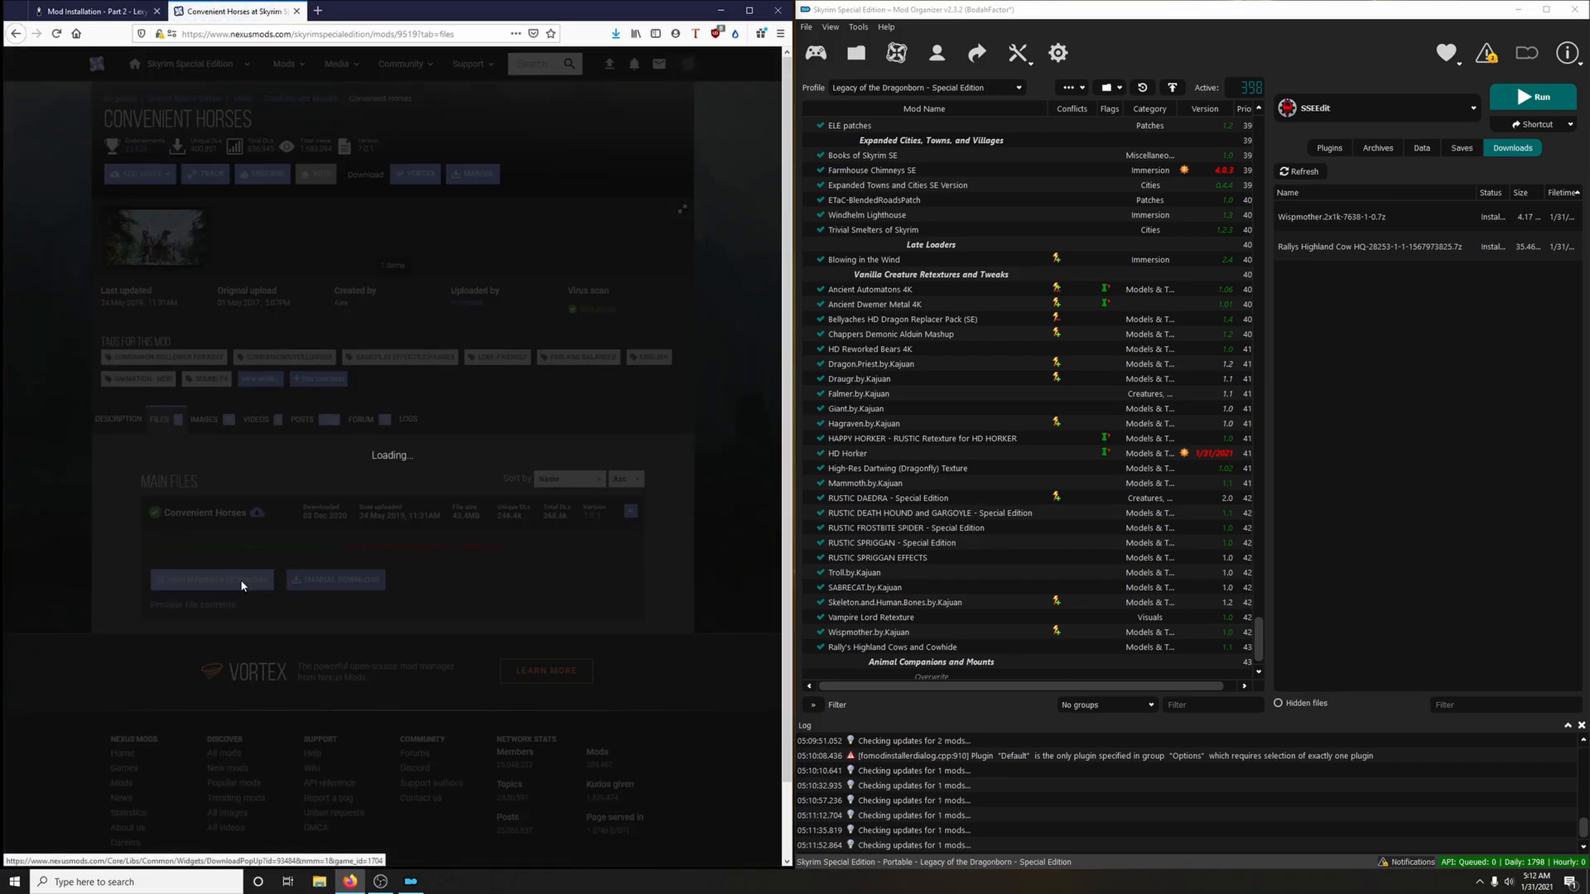
left_click(296, 12)
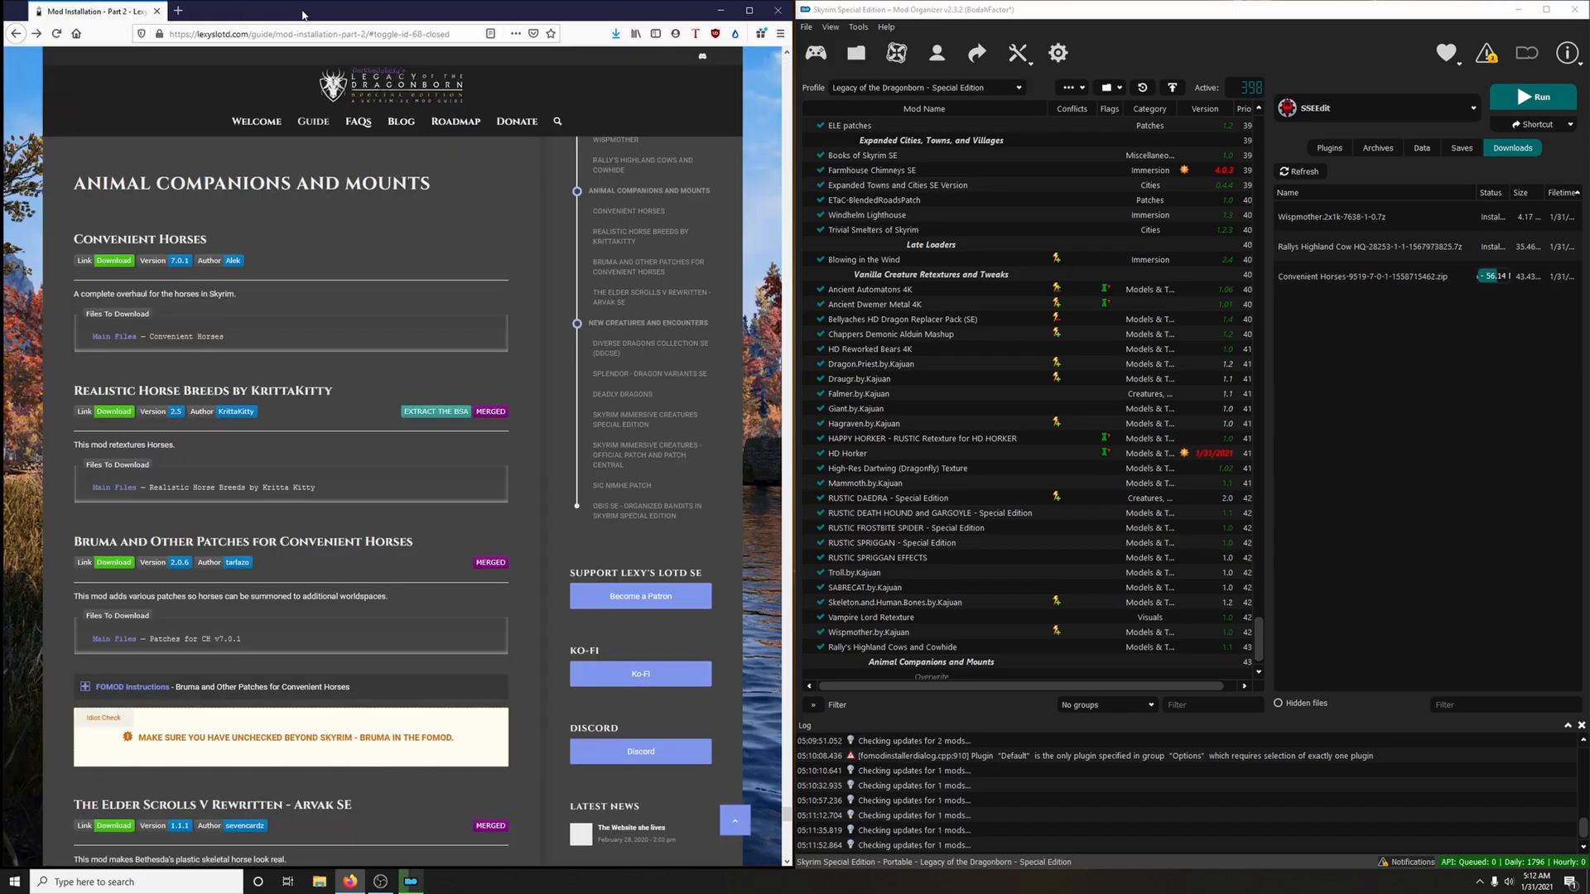
Install the Convenient Horses archive without unpacking its BSA, and enable the mod
double_click(1367, 285)
left_click(1253, 456)
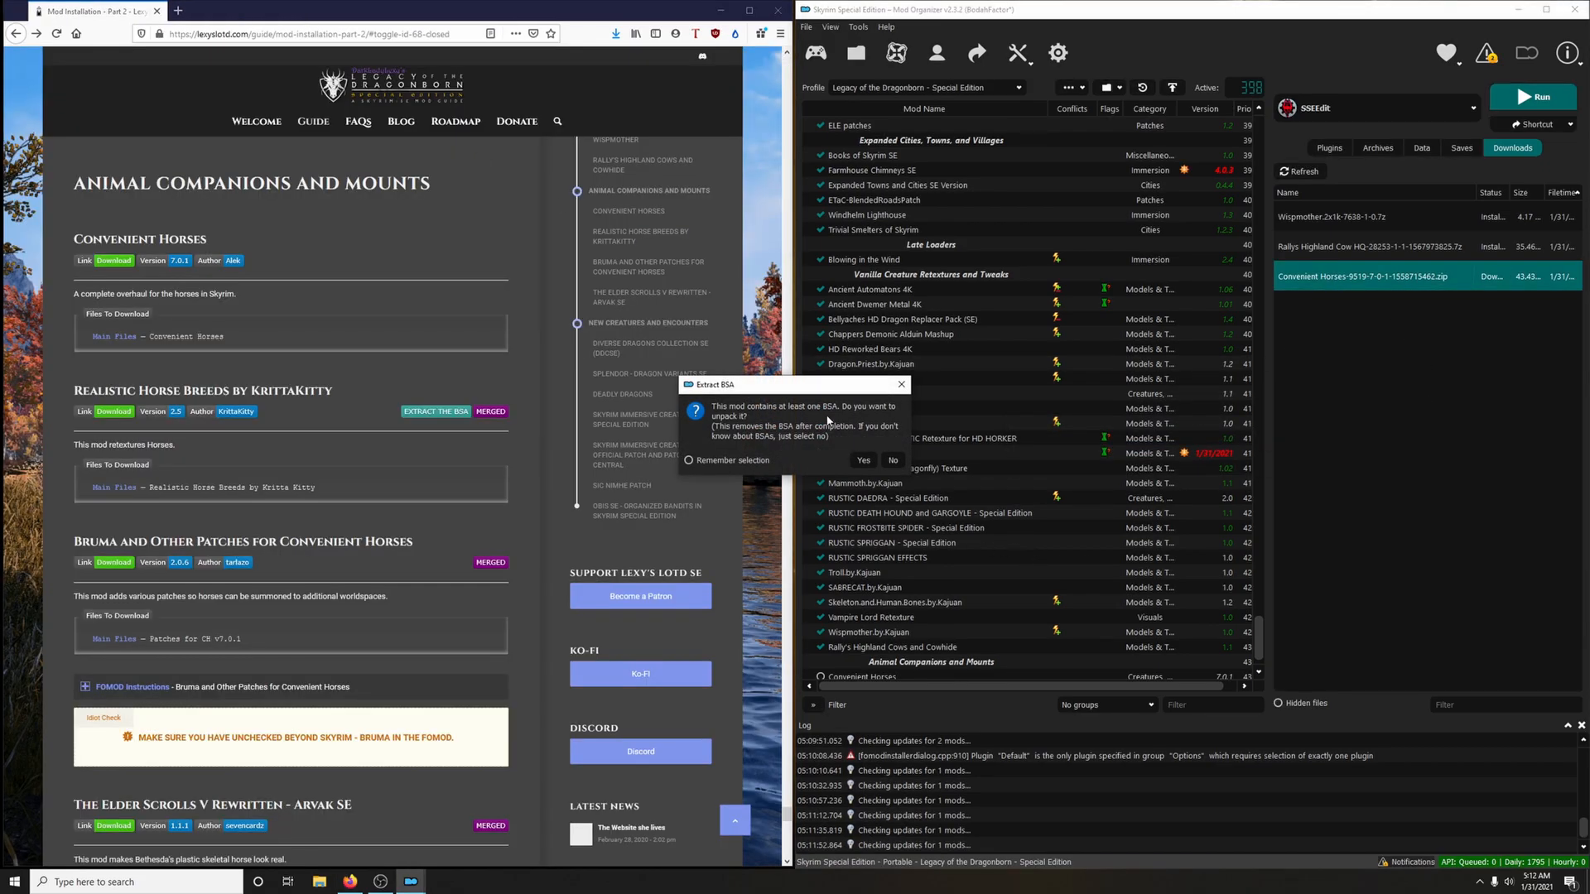
left_click(895, 460)
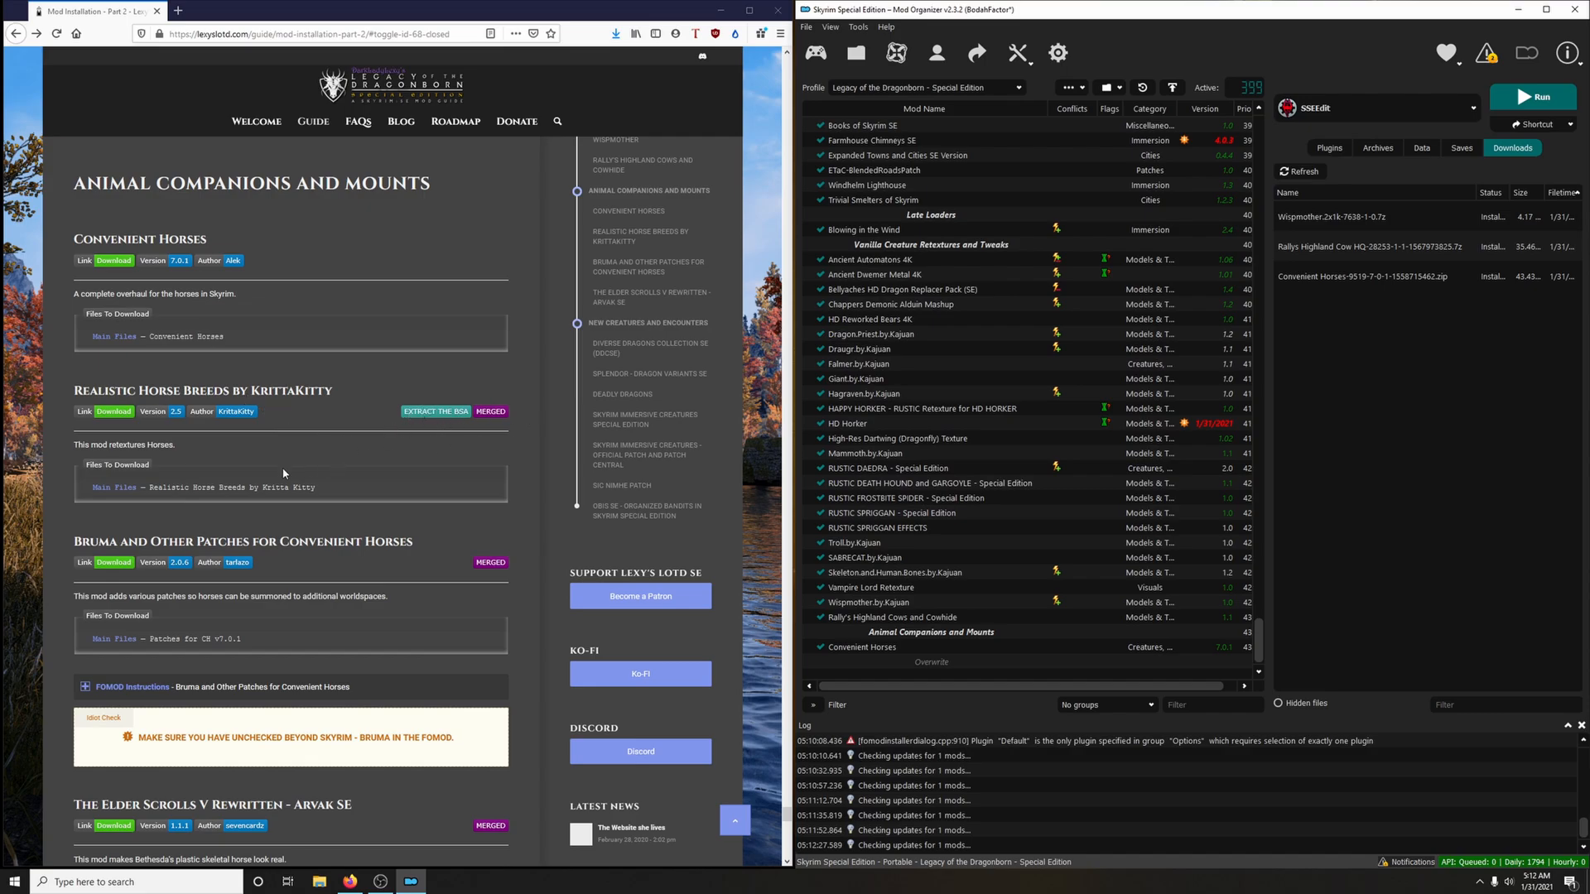
Download the Realistic Horse Breeds by Kritta Kitty main file to the mod manager via the guide's link, and close the mod page
left_click(127, 422)
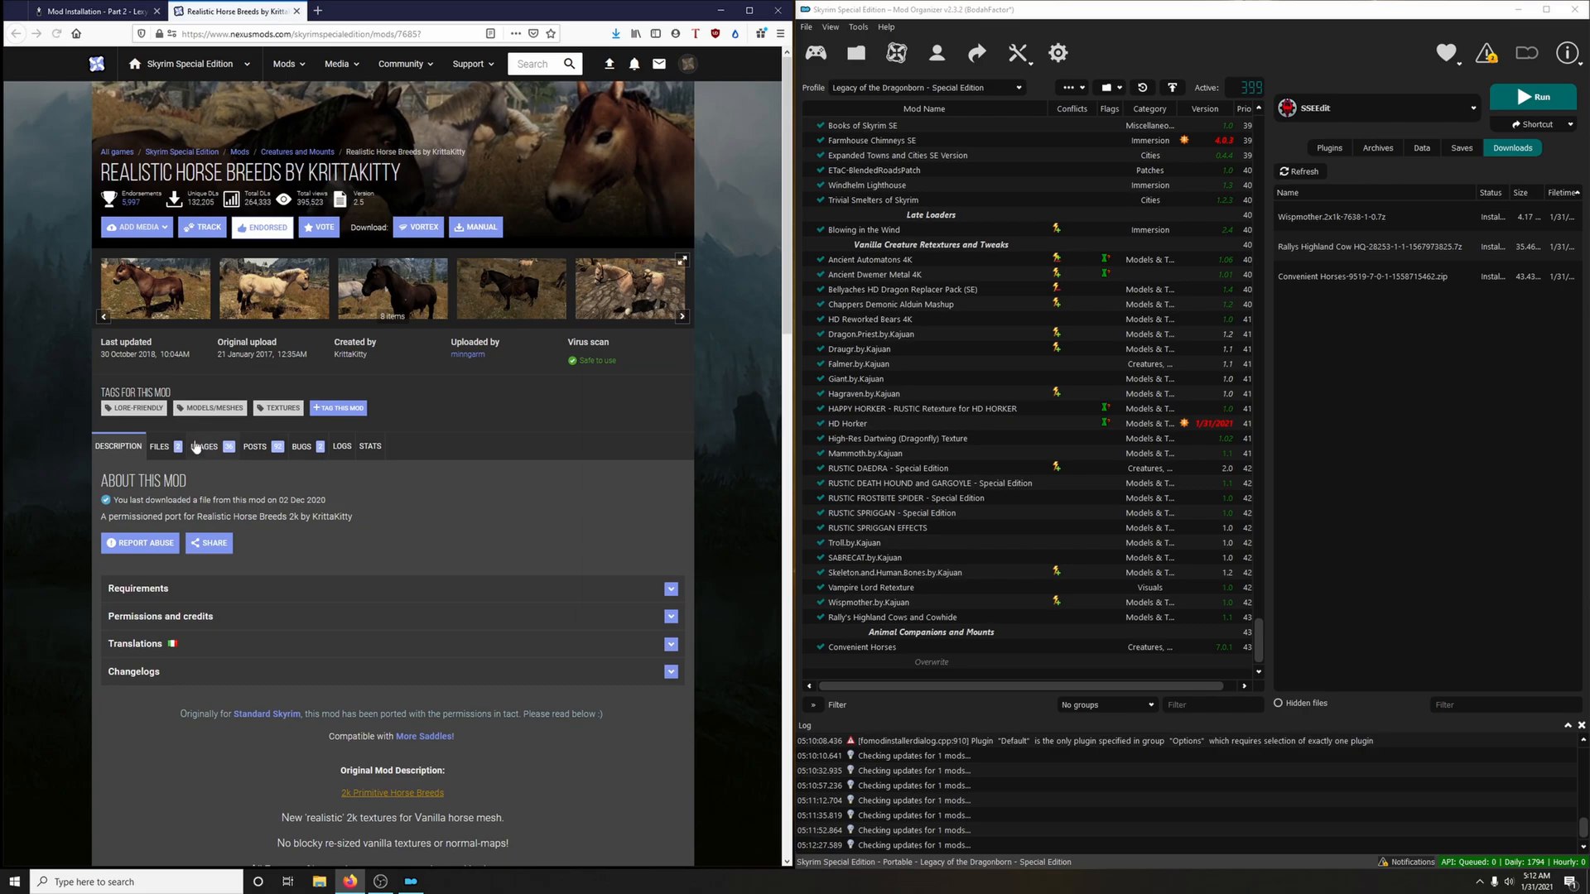
left_click(181, 446)
scroll(189, 447, "down", 2)
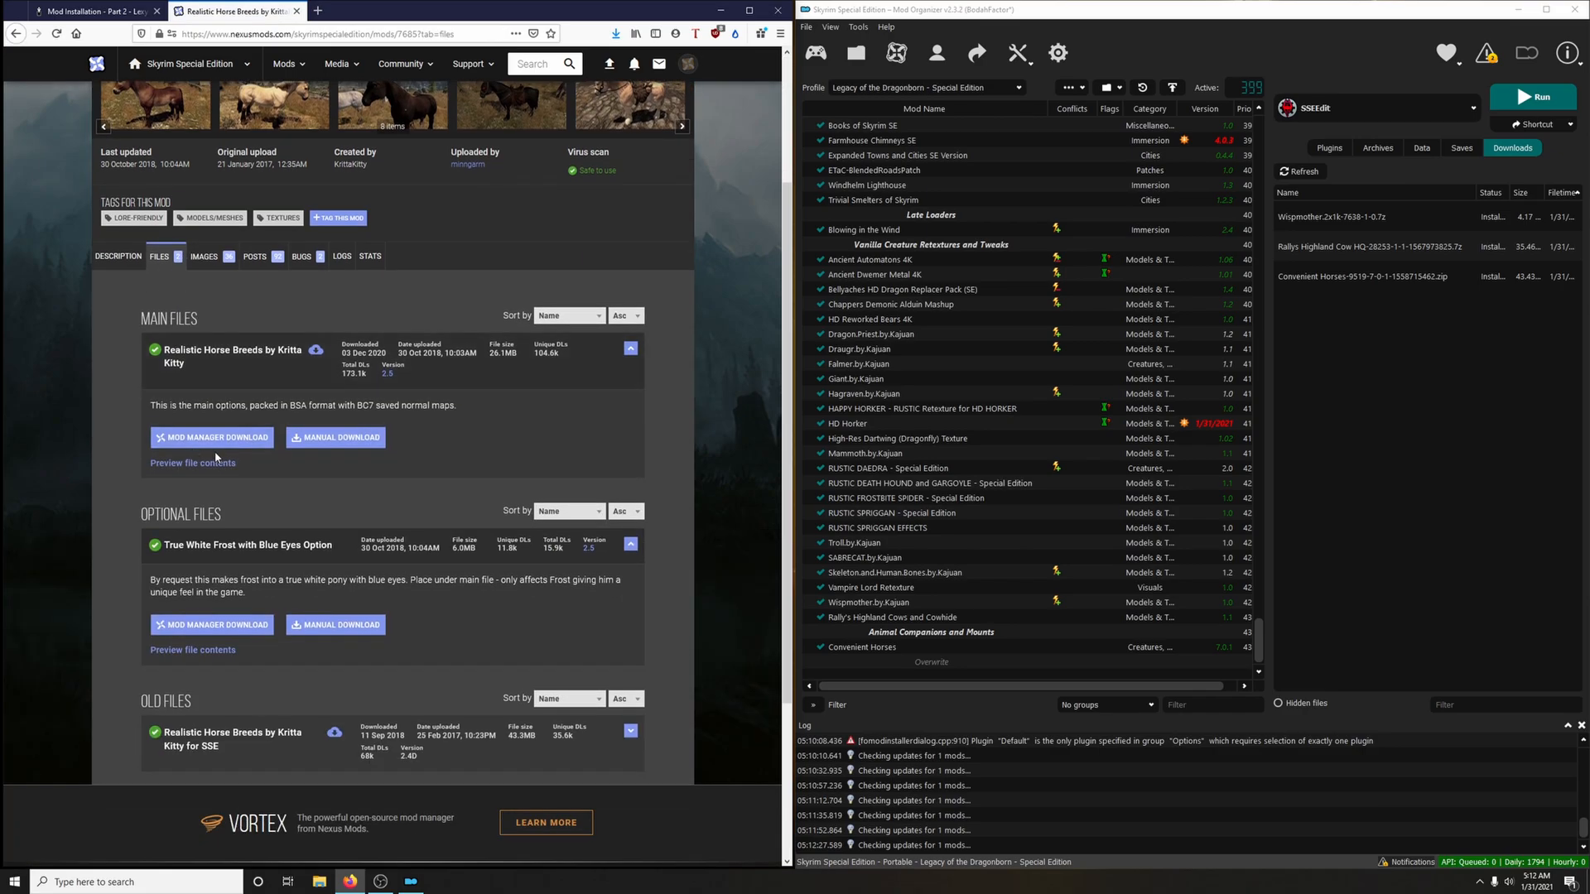
left_click(211, 439)
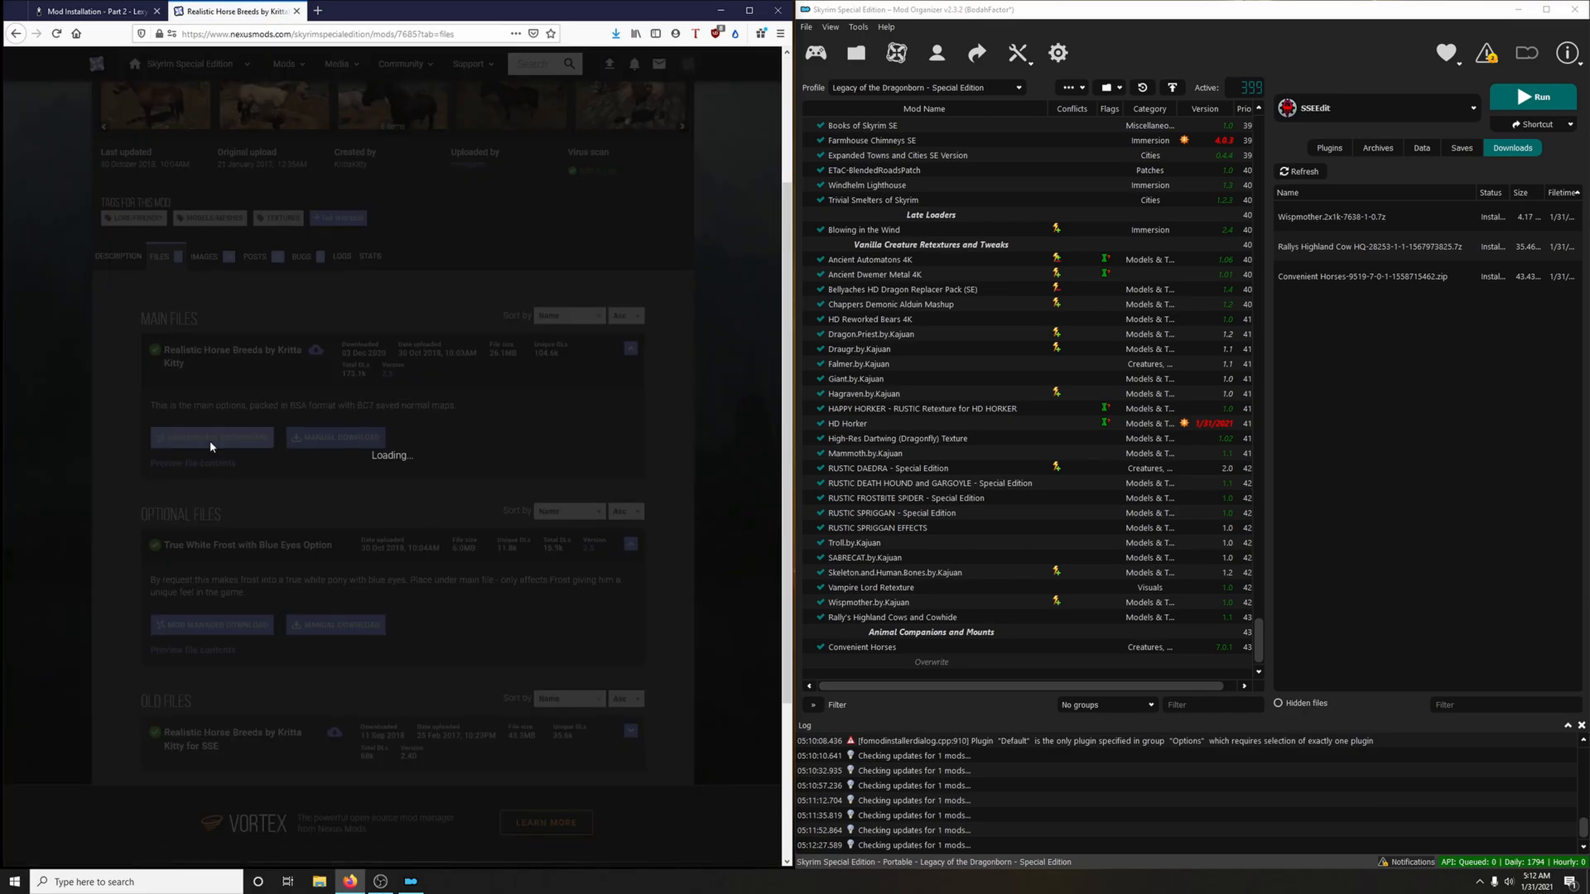
left_click(297, 11)
Install the horse breeds archive as Realistic Horse Breeds by KrittaKitty, unpack its BSA, and enable the mod
double_click(1375, 307)
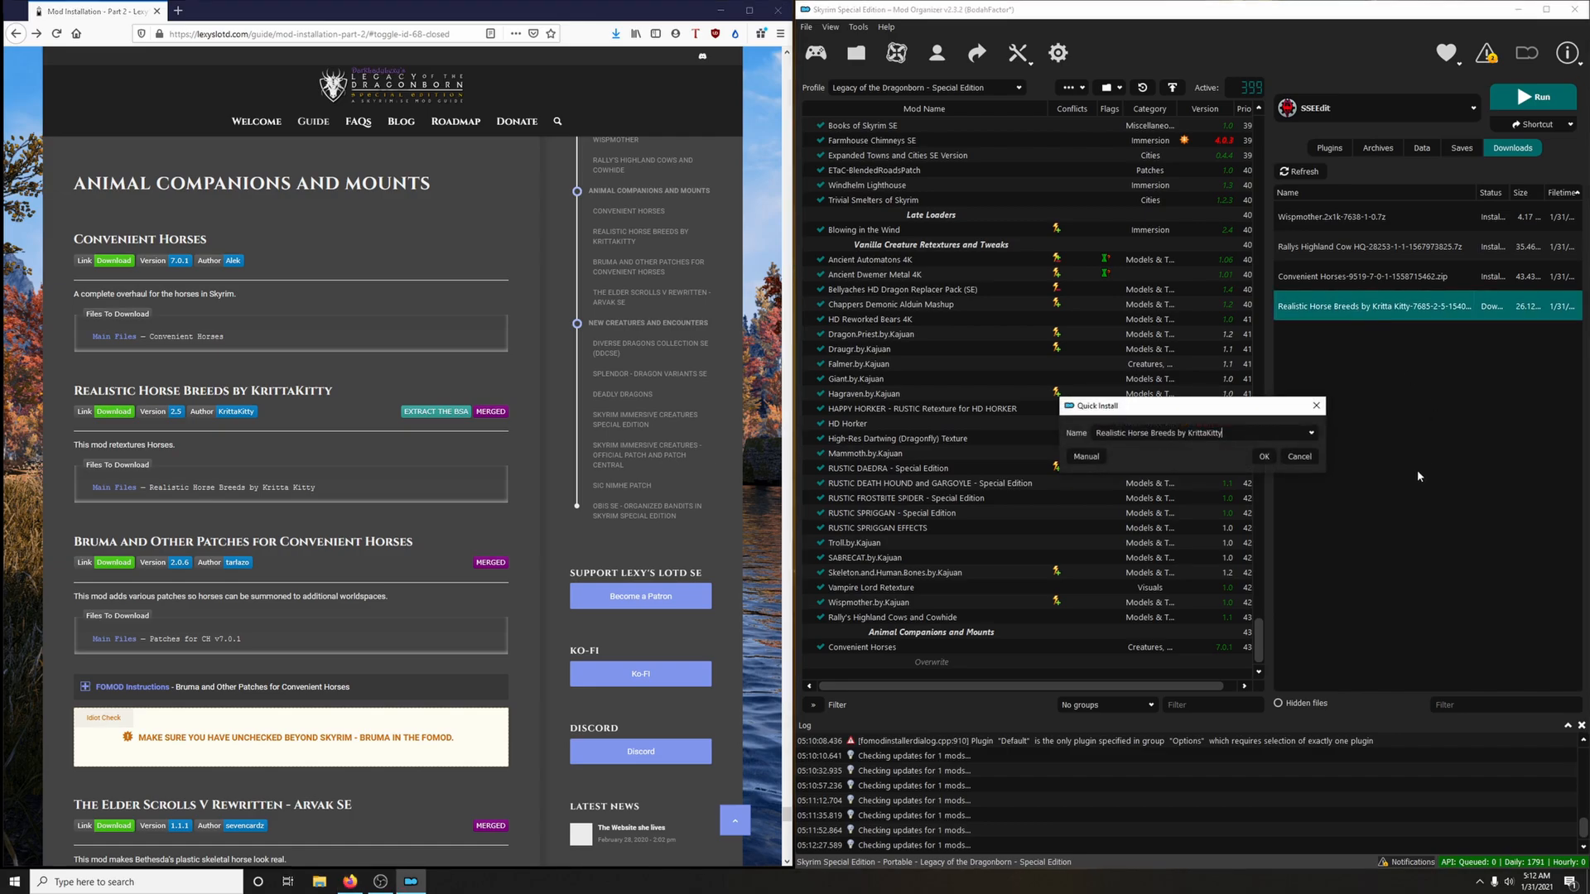
left_click(1263, 457)
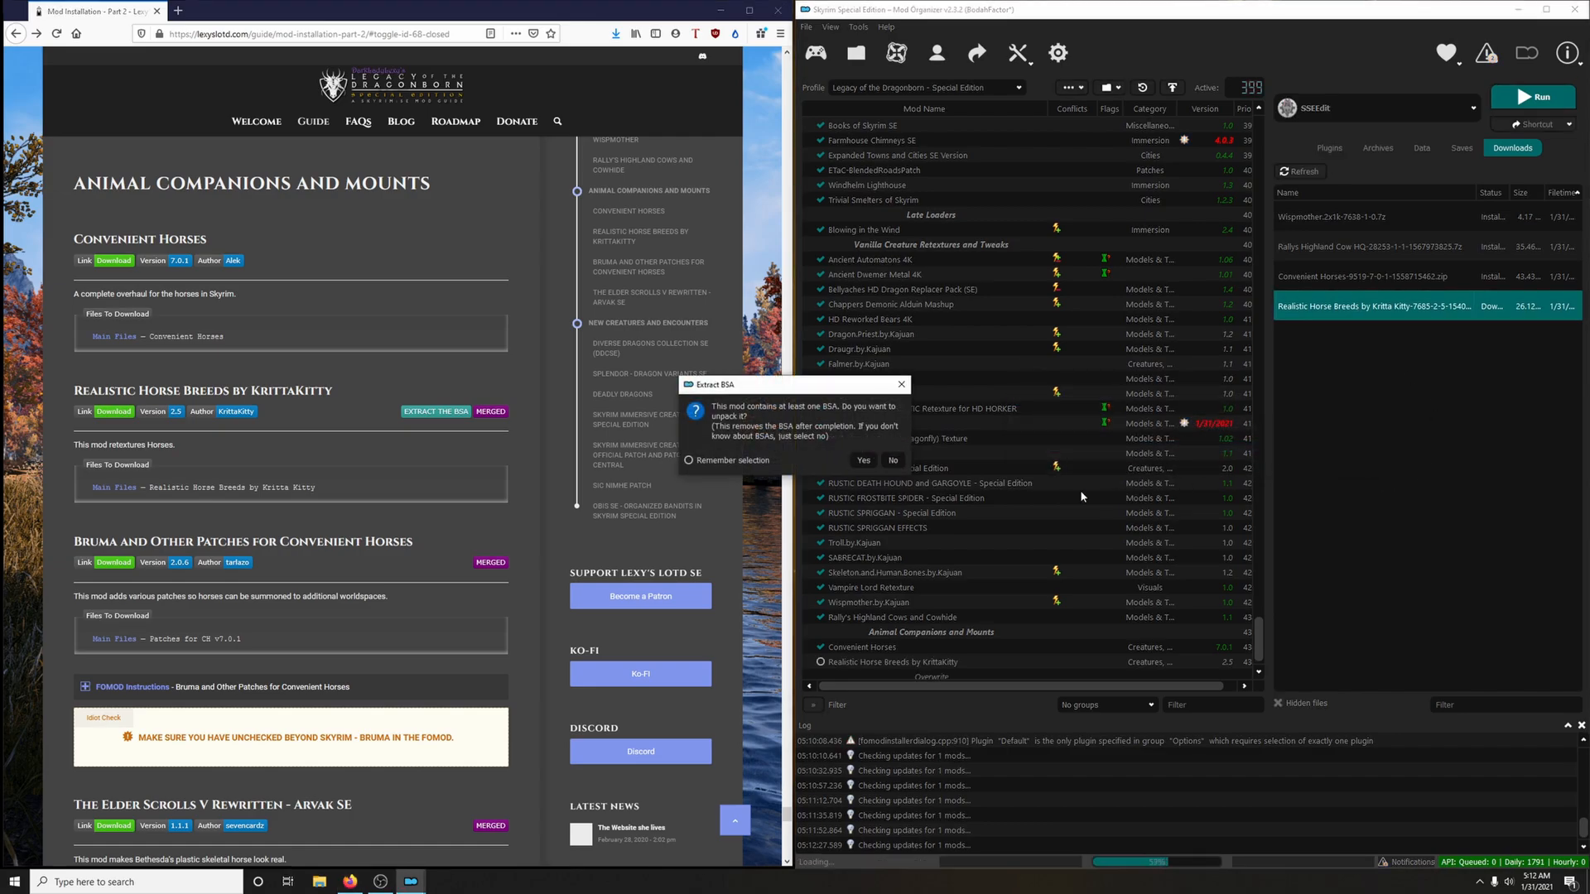
left_click(863, 461)
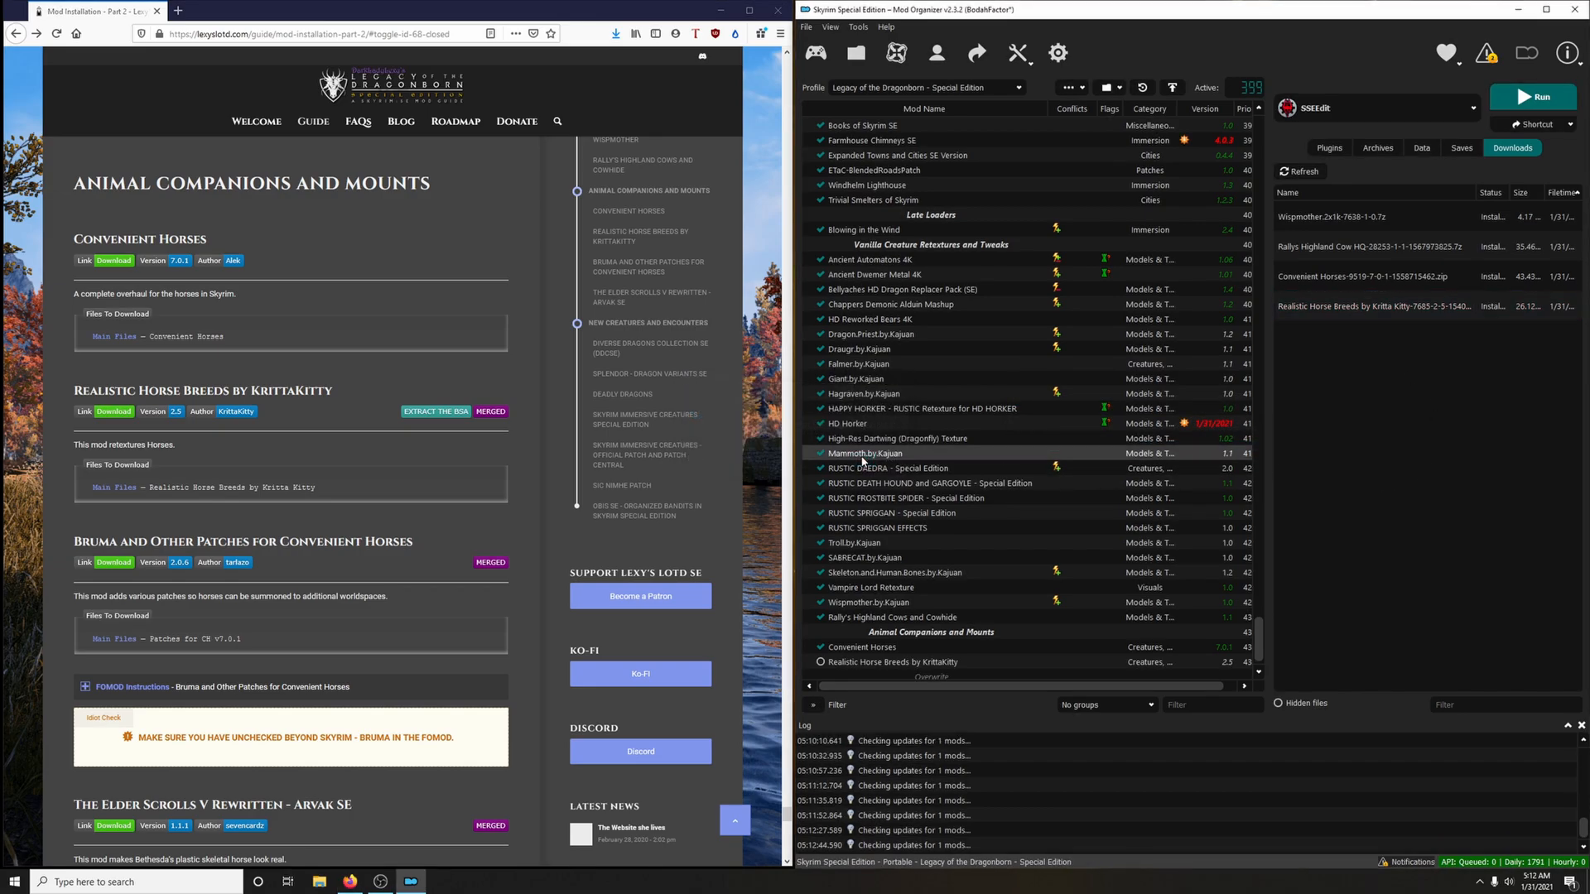
left_click(821, 662)
Download the Patches for CH v7.0.1 main file of Bruma and Other Patches for Convenient Horses to the mod manager, and close the mod page
scroll(331, 508, "down", 3)
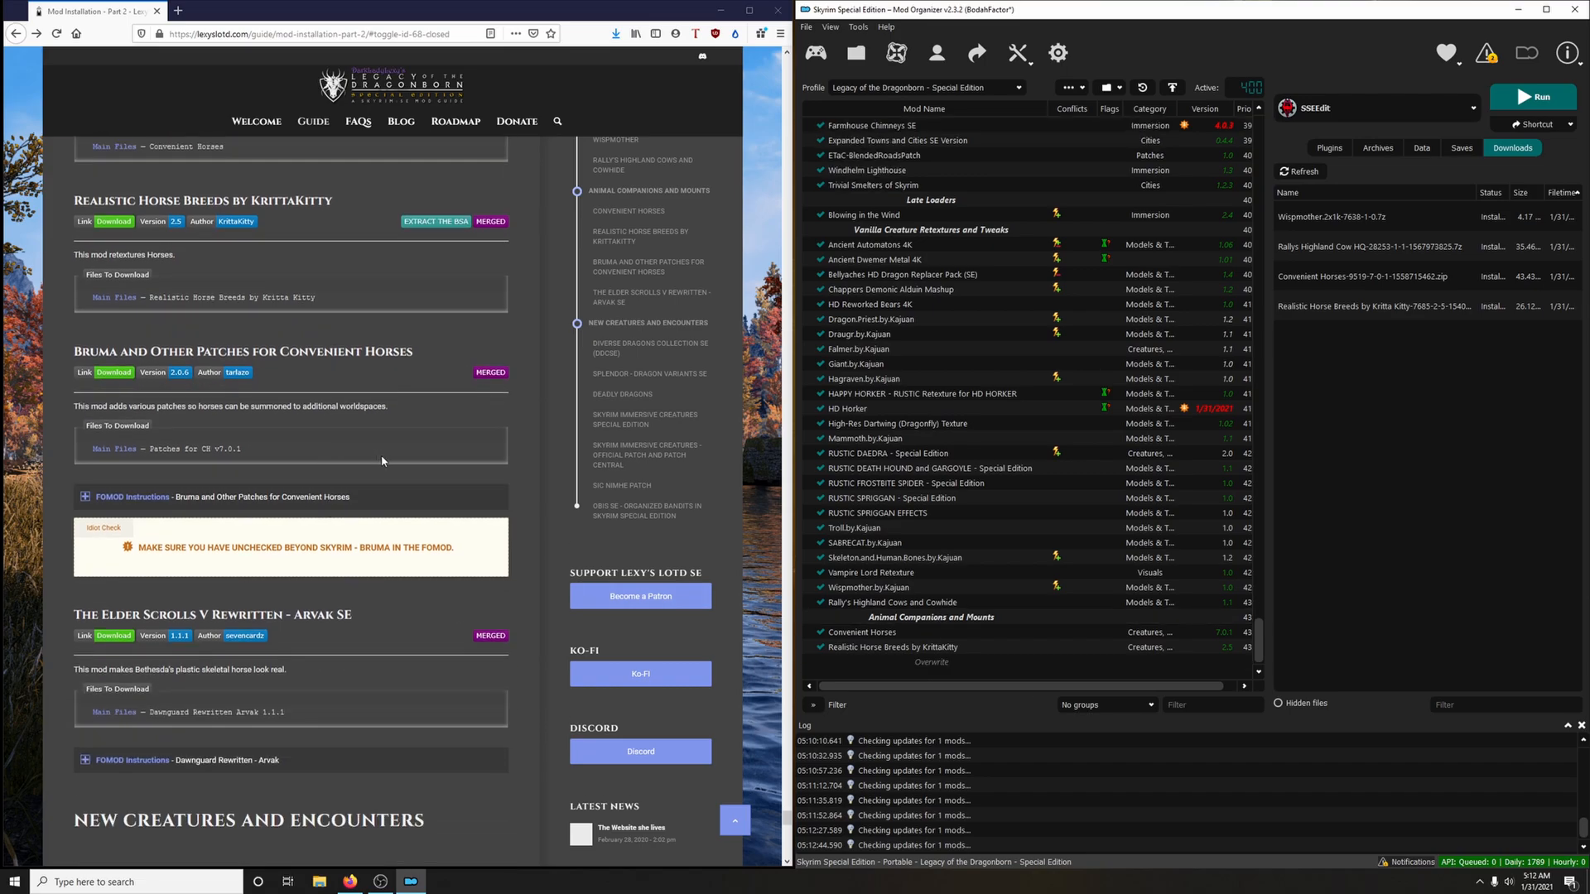
scroll(407, 445, "down", 1)
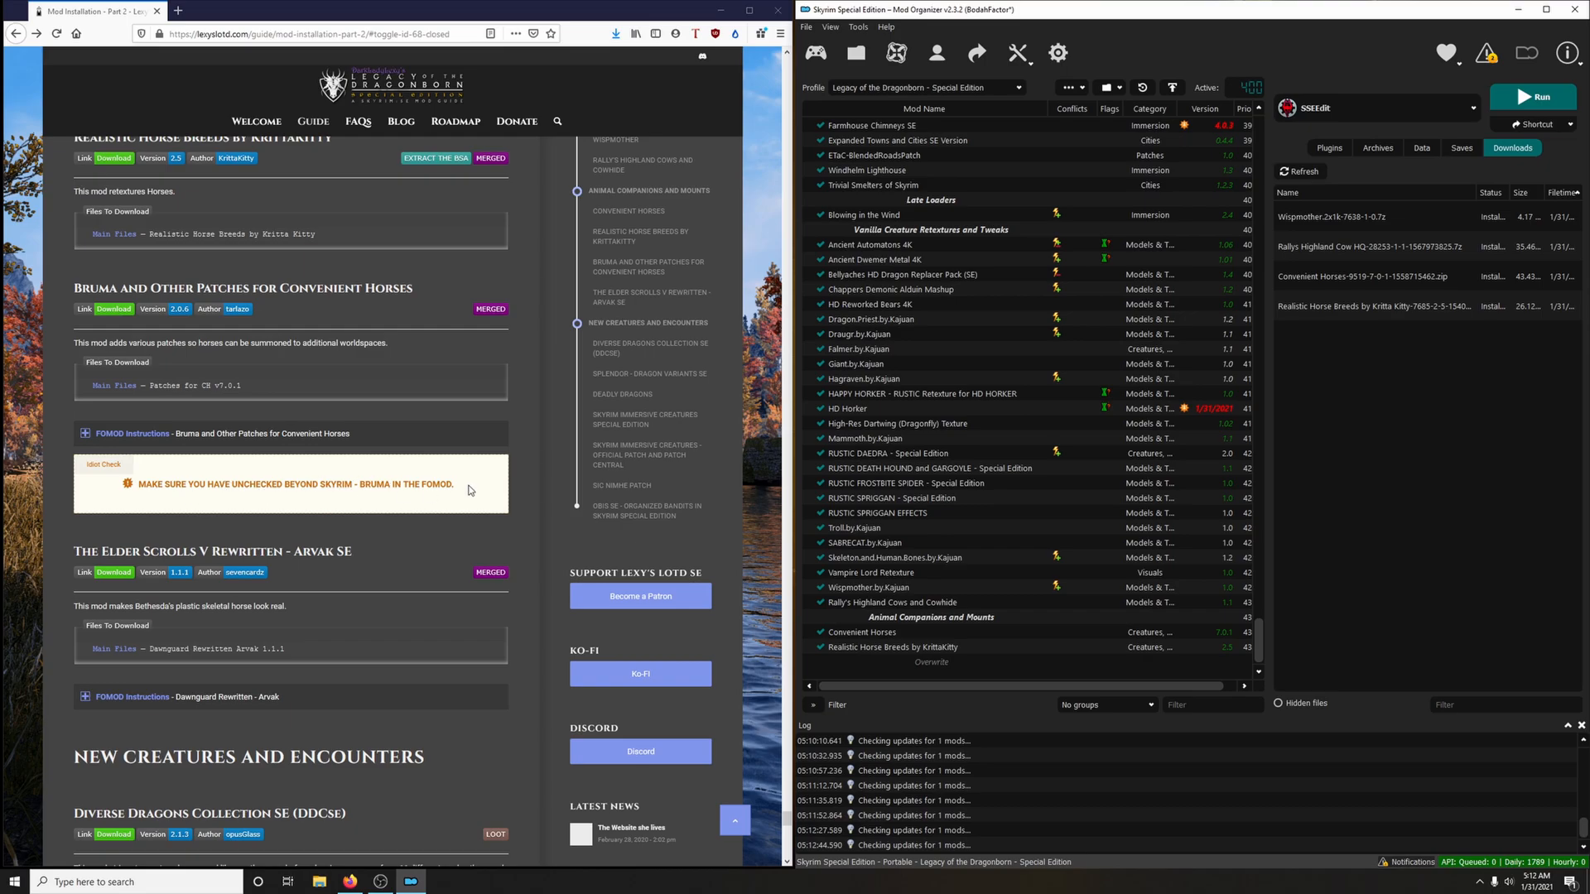
left_click(113, 314)
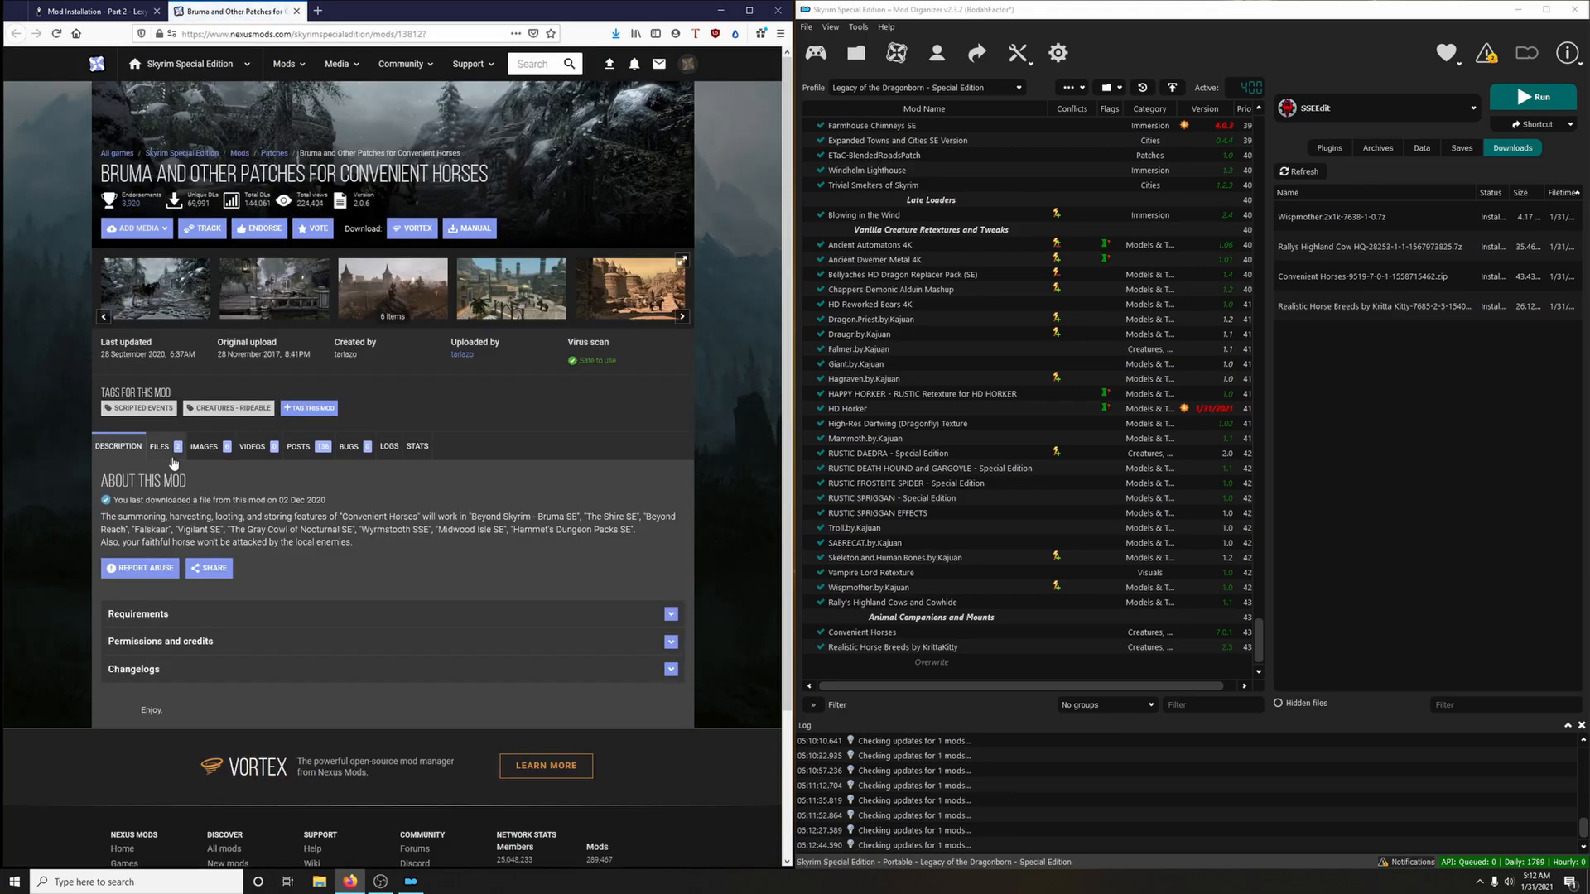
left_click(172, 461)
scroll(174, 464, "down", 3)
left_click(217, 505)
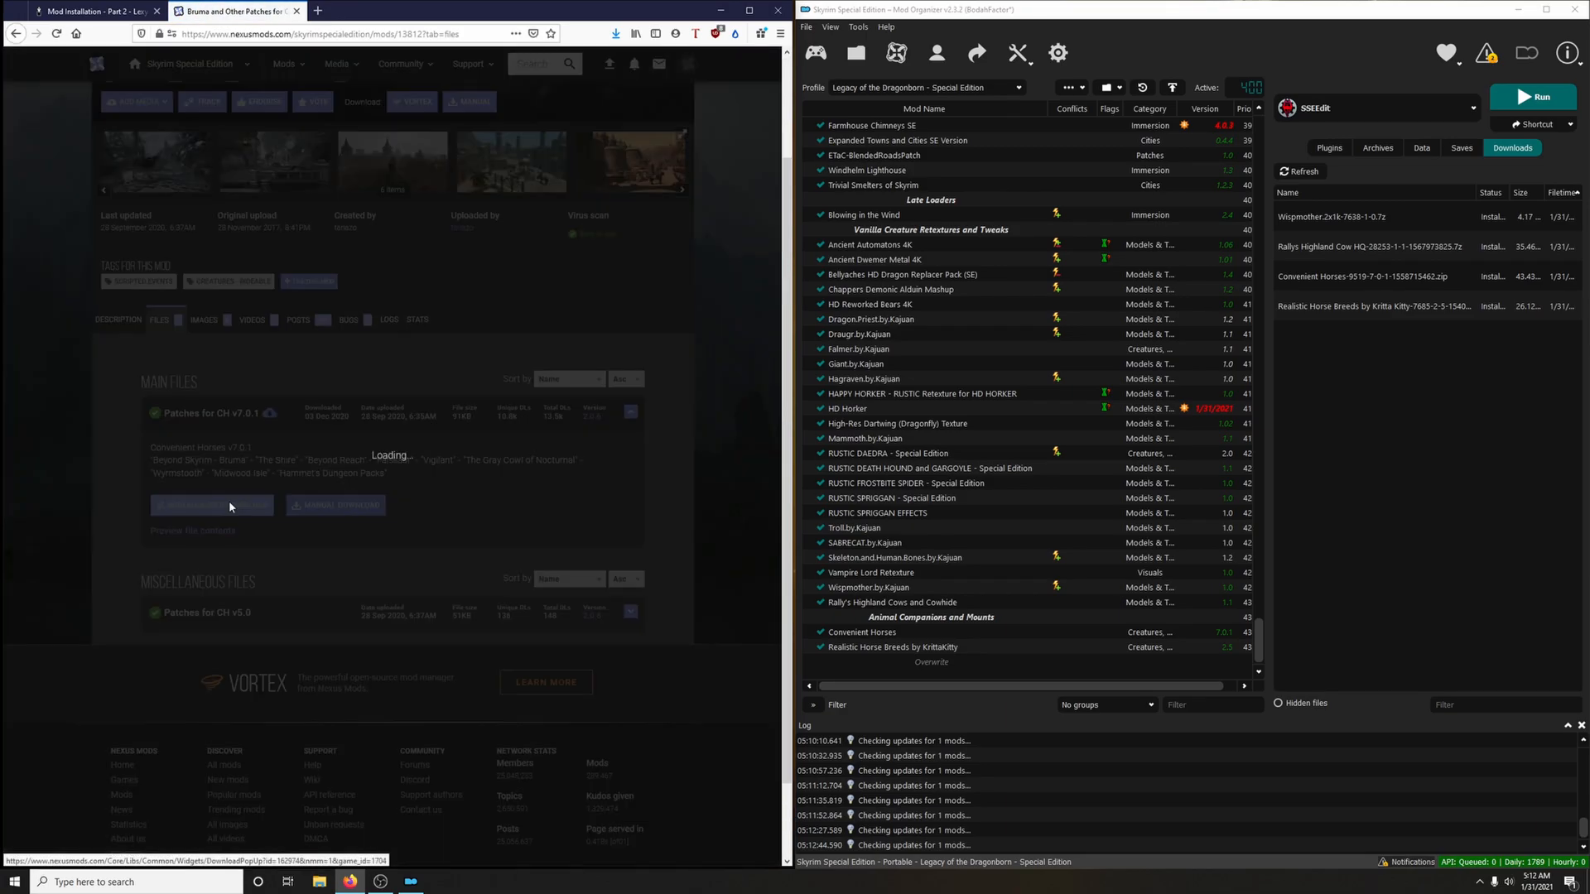
left_click(295, 11)
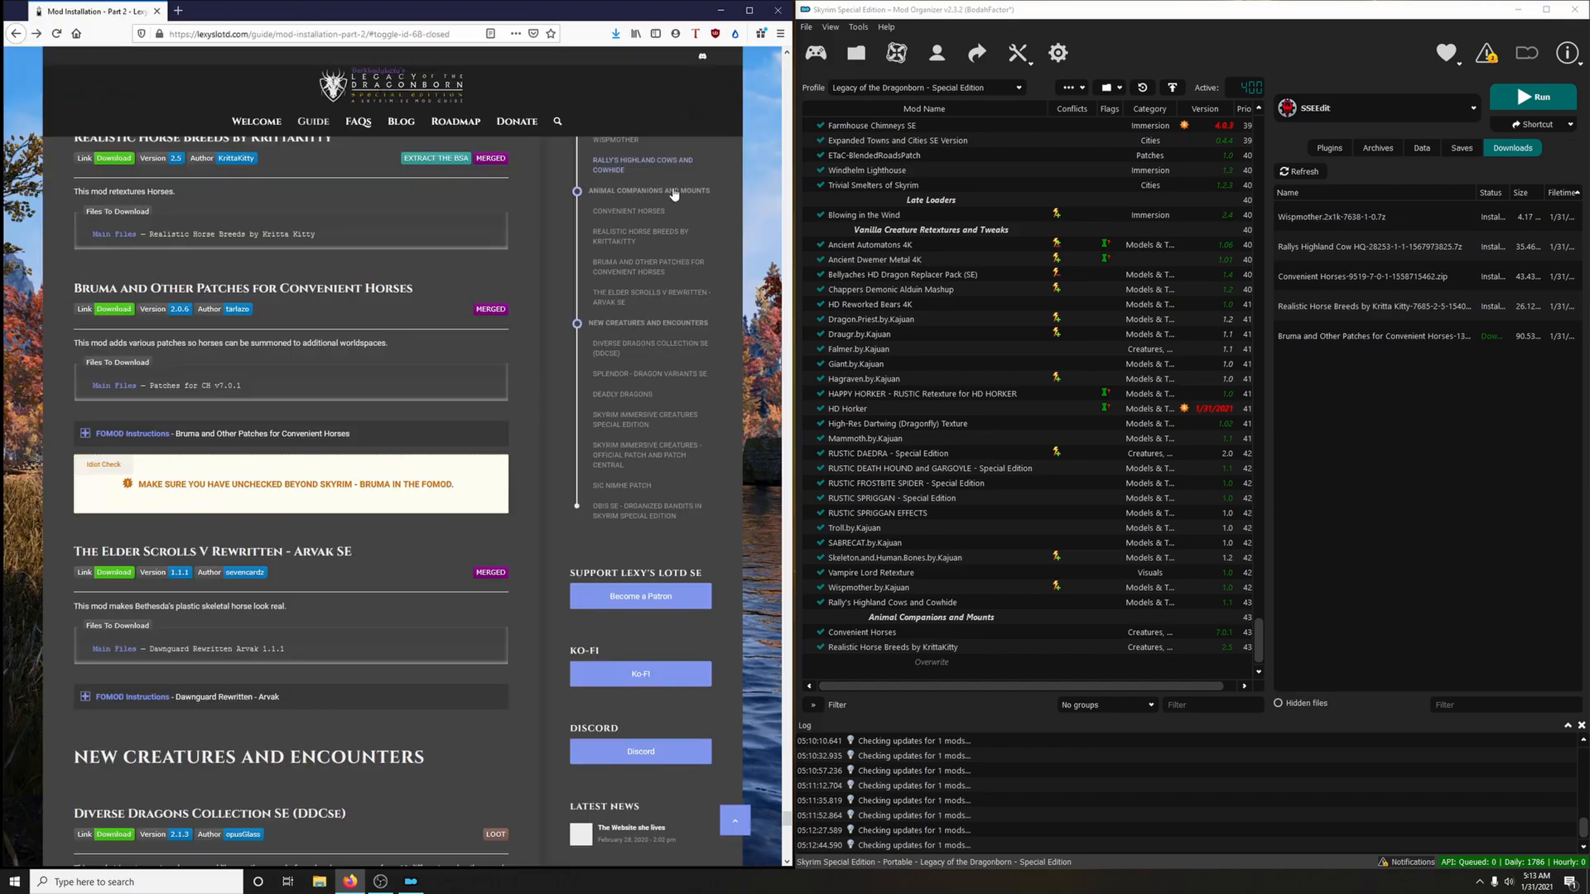
Install Bruma and Other Patches for Convenient Horses with Falskaar, The Gray Cowl of Nocturnal and Wyrmstooth, following the guide's FOMOD instructions, and enable the mod
double_click(1315, 339)
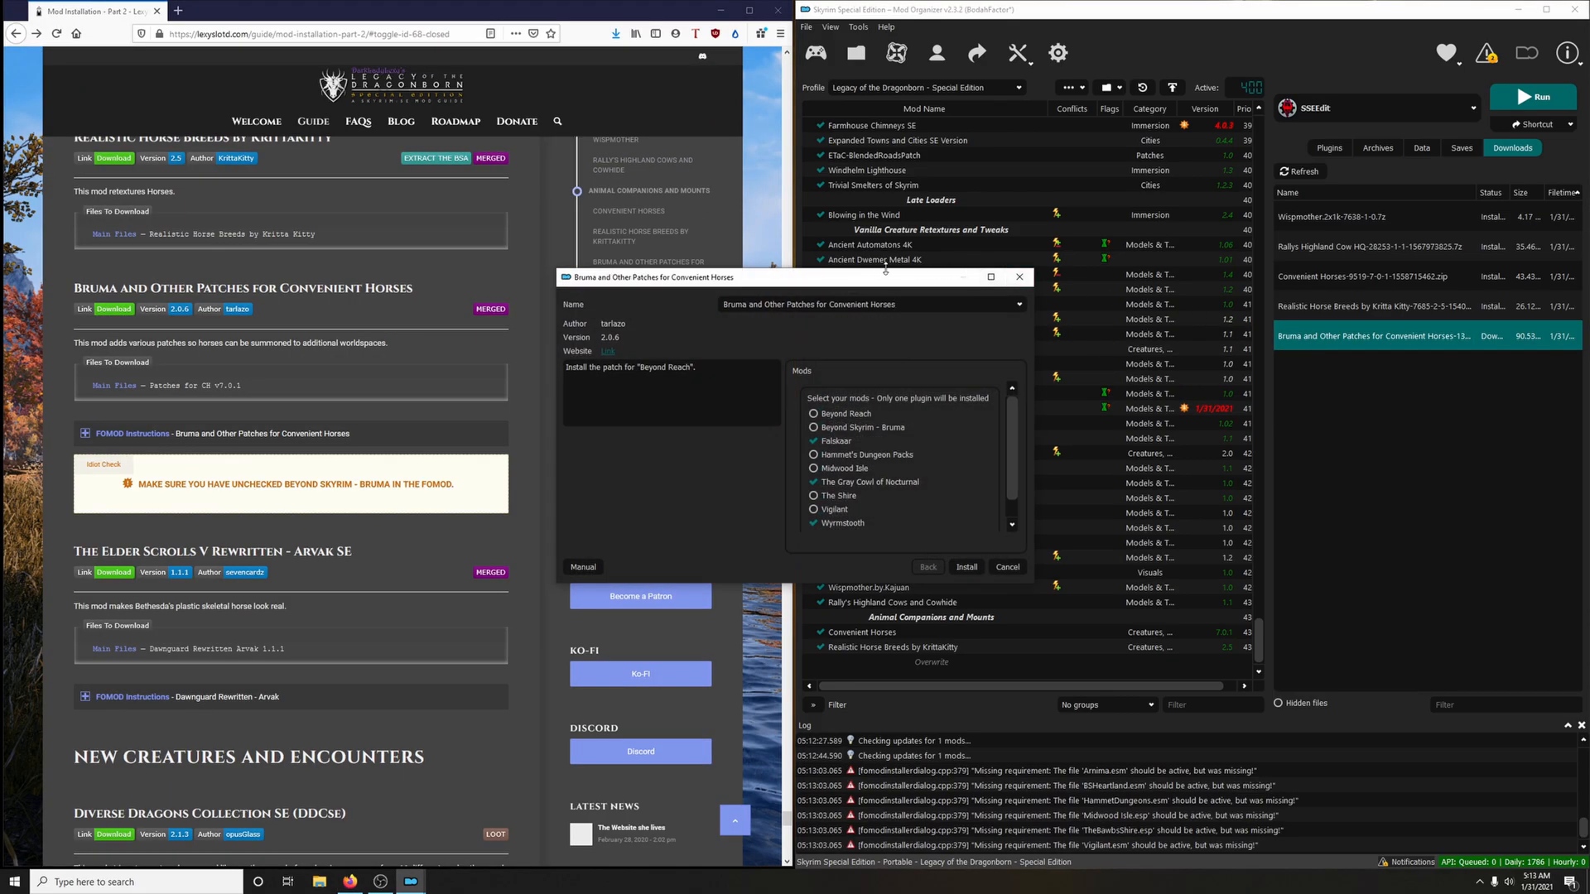
left_click(365, 434)
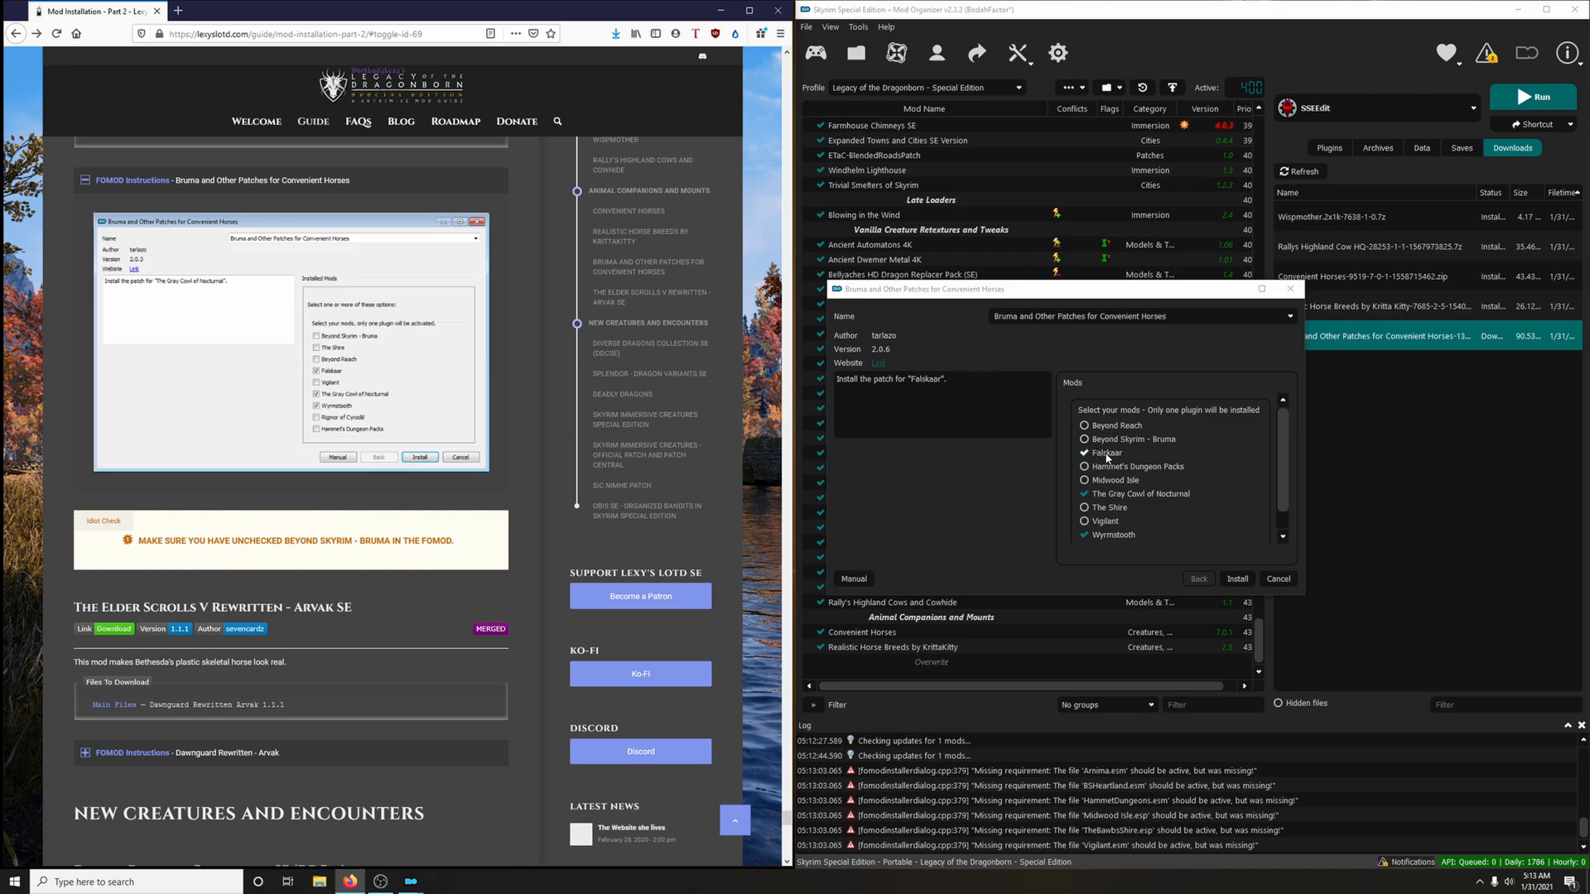
scroll(1114, 534, "down", 1)
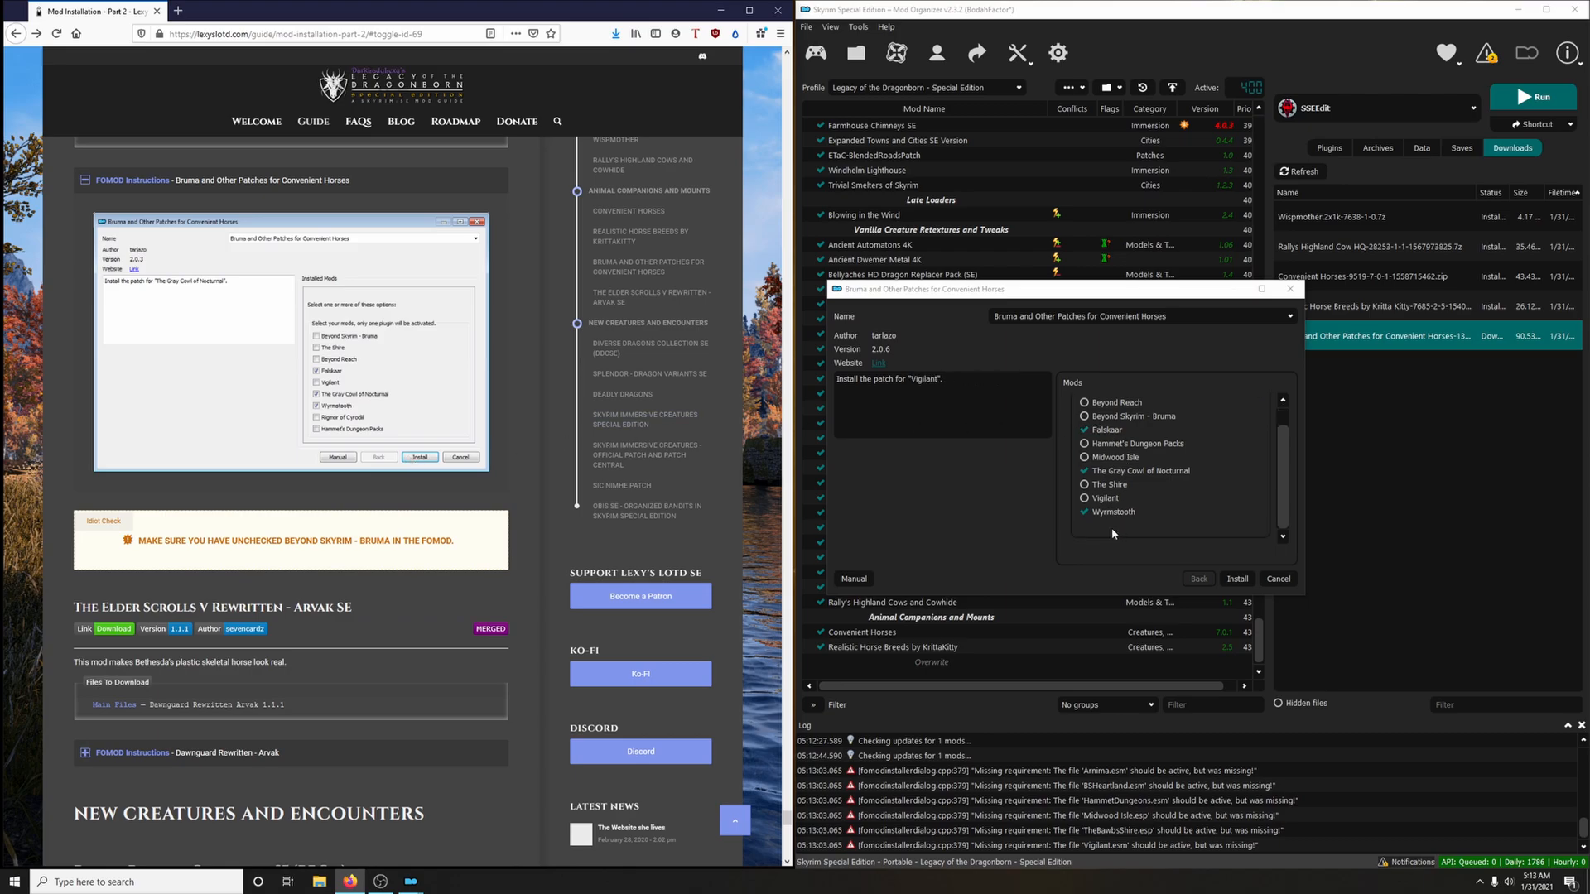
scroll(1111, 528, "up", 1)
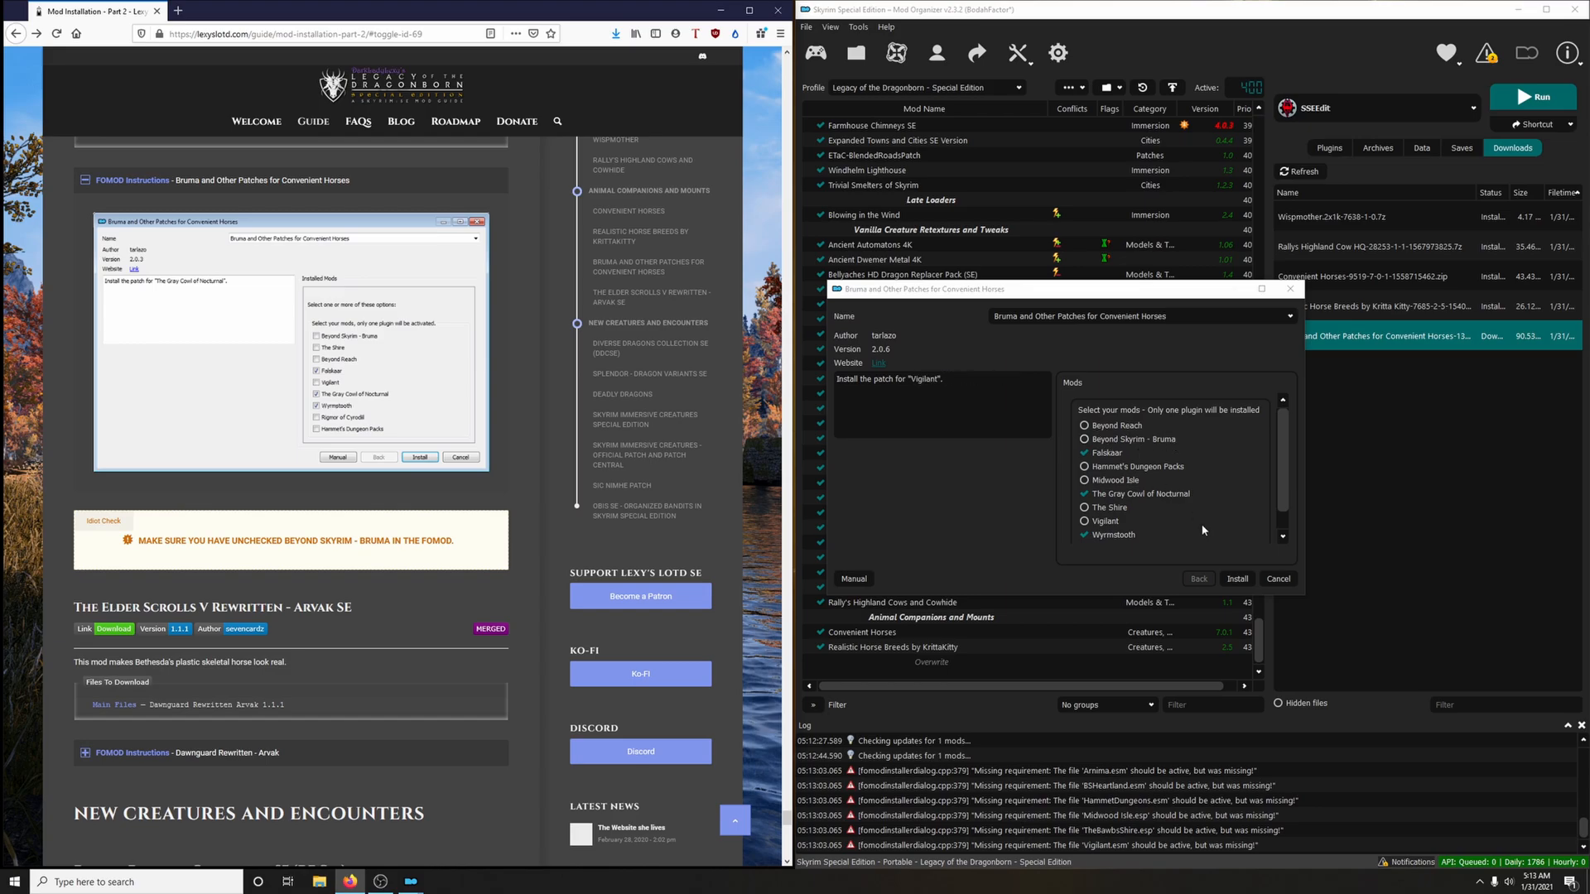
left_click(1237, 578)
scroll(811, 617, "down", 1)
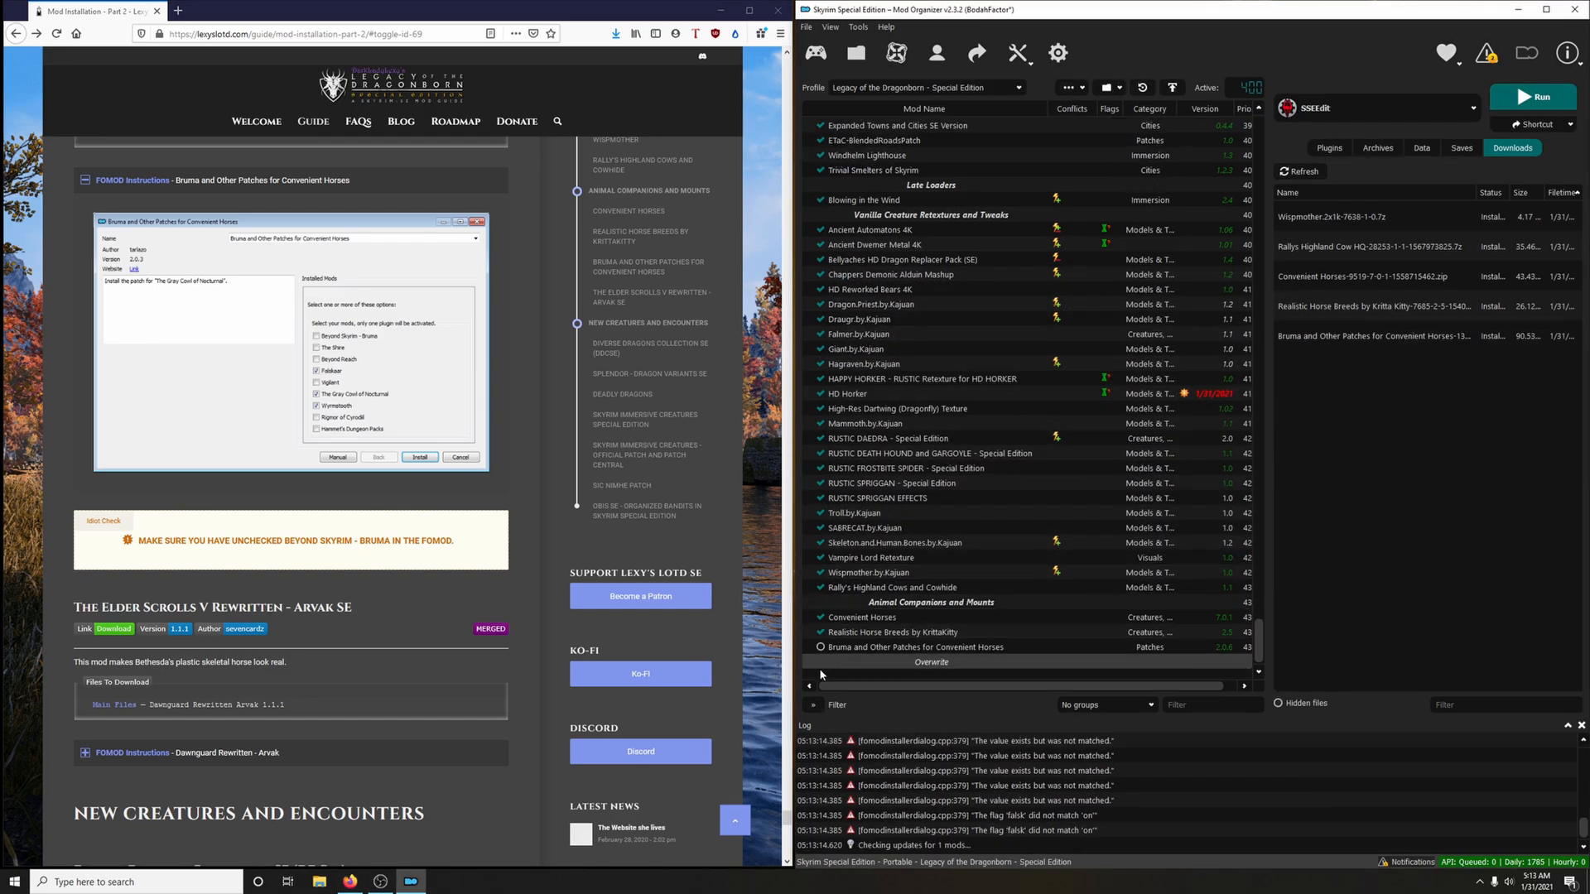
left_click(819, 647)
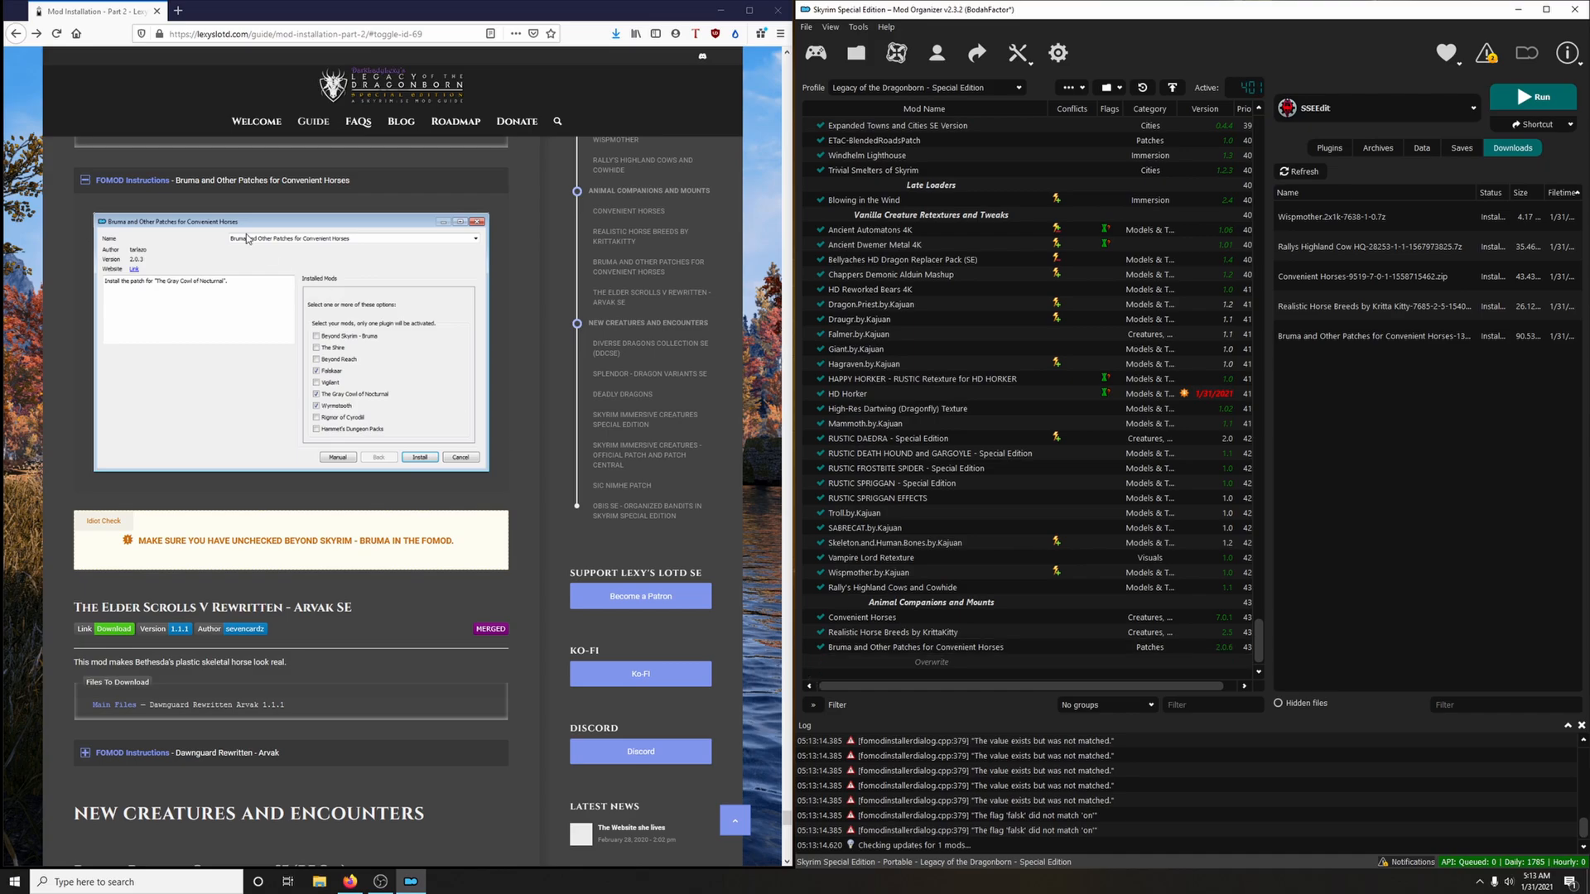
left_click(165, 180)
Download the Dawnguard Rewritten Arvak 1.1.1 main file to the mod manager via the guide's link, and close the mod page
scroll(345, 380, "down", 1)
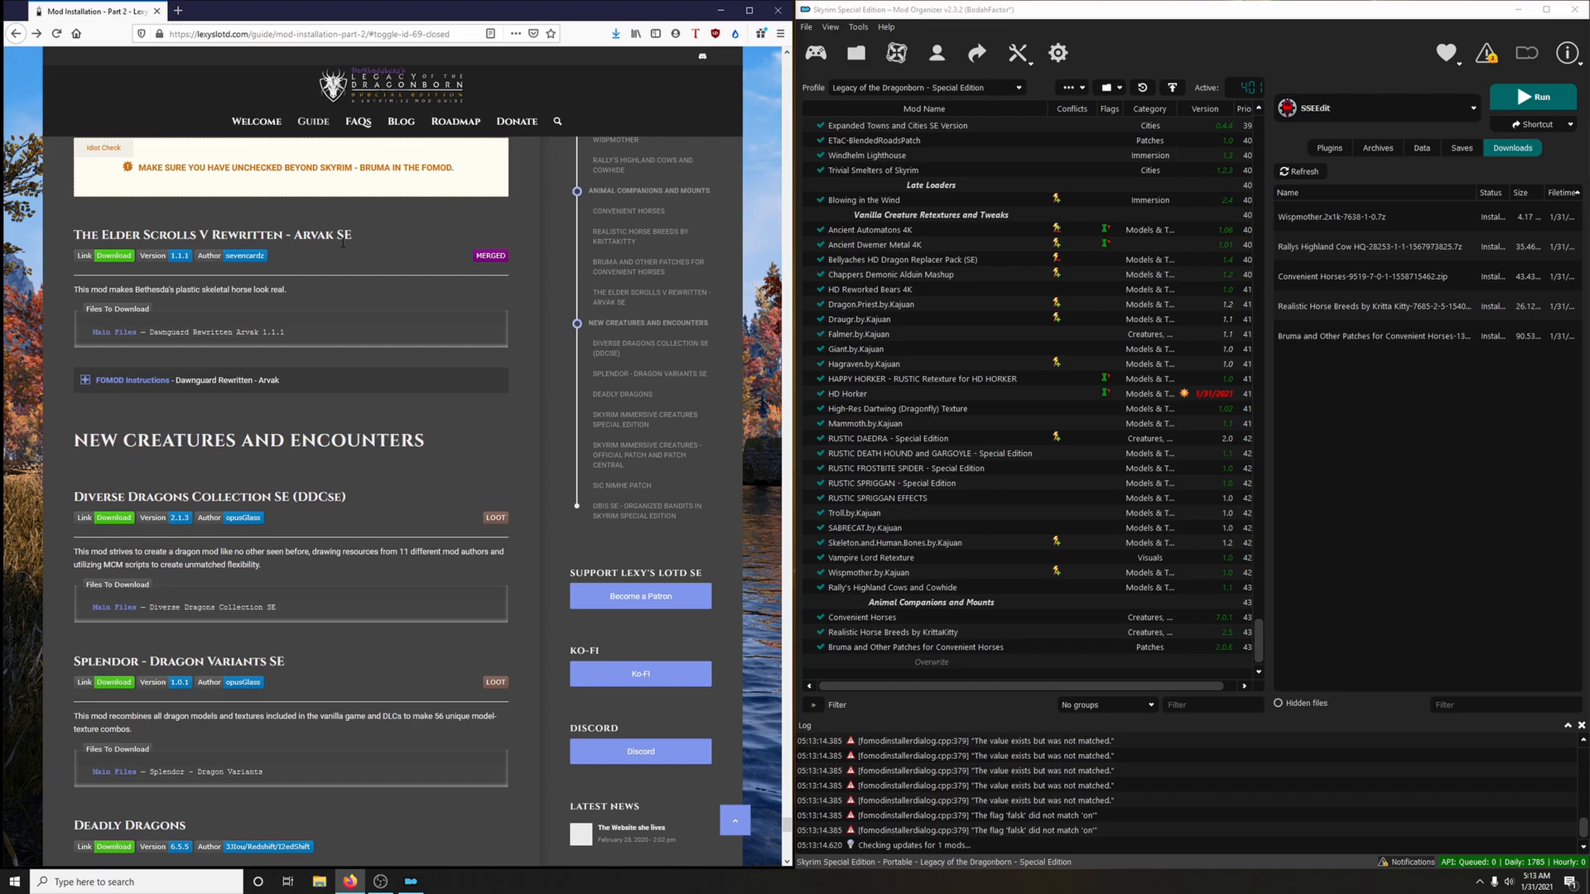
left_click(121, 259)
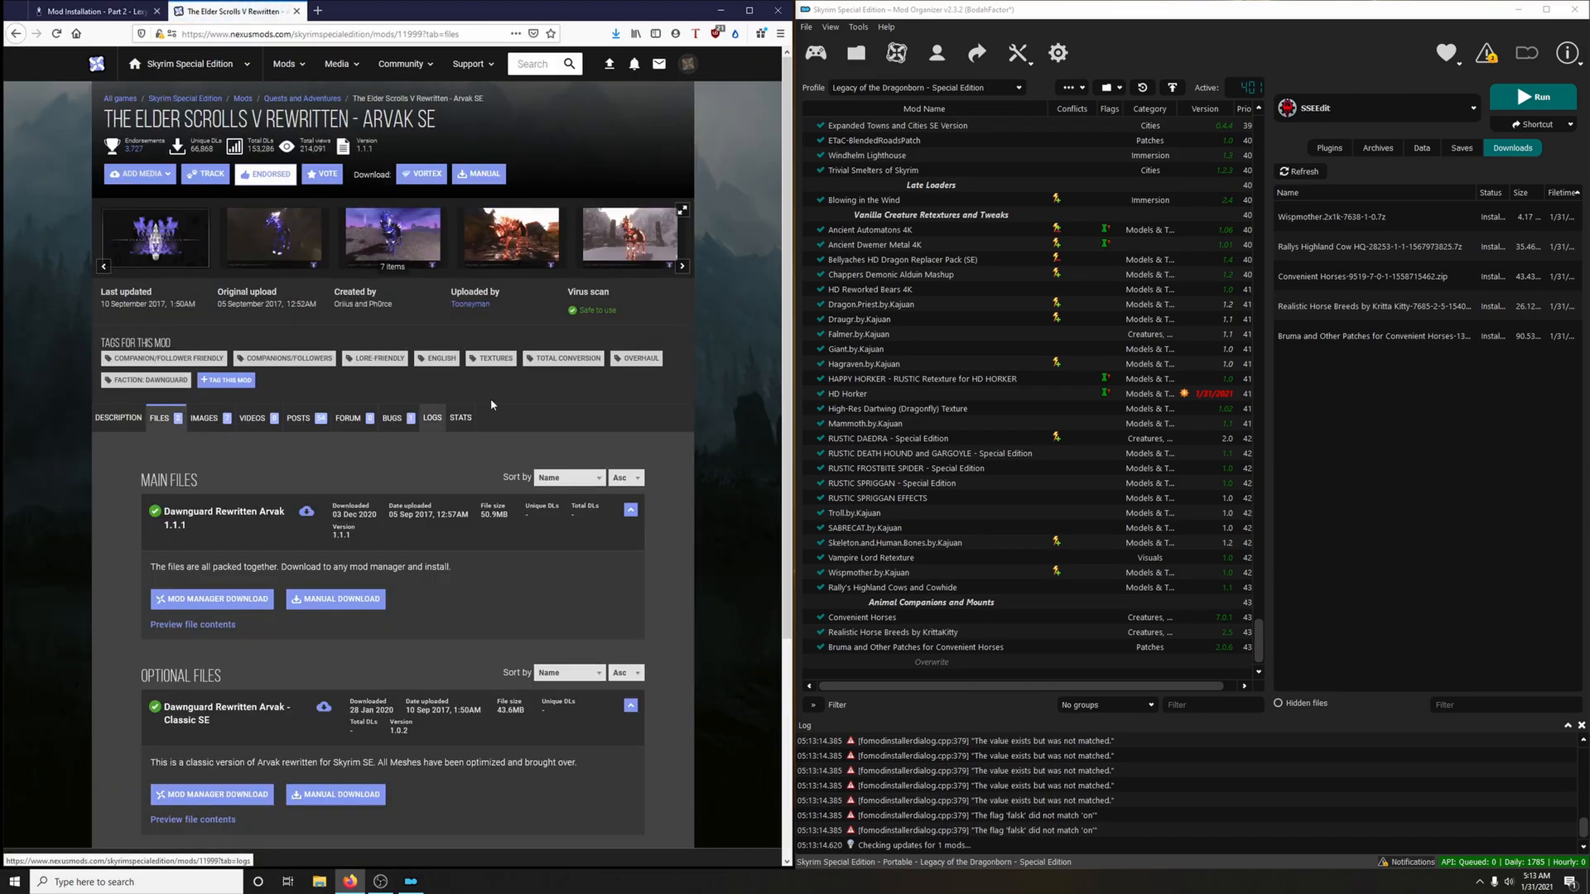
scroll(480, 406, "down", 2)
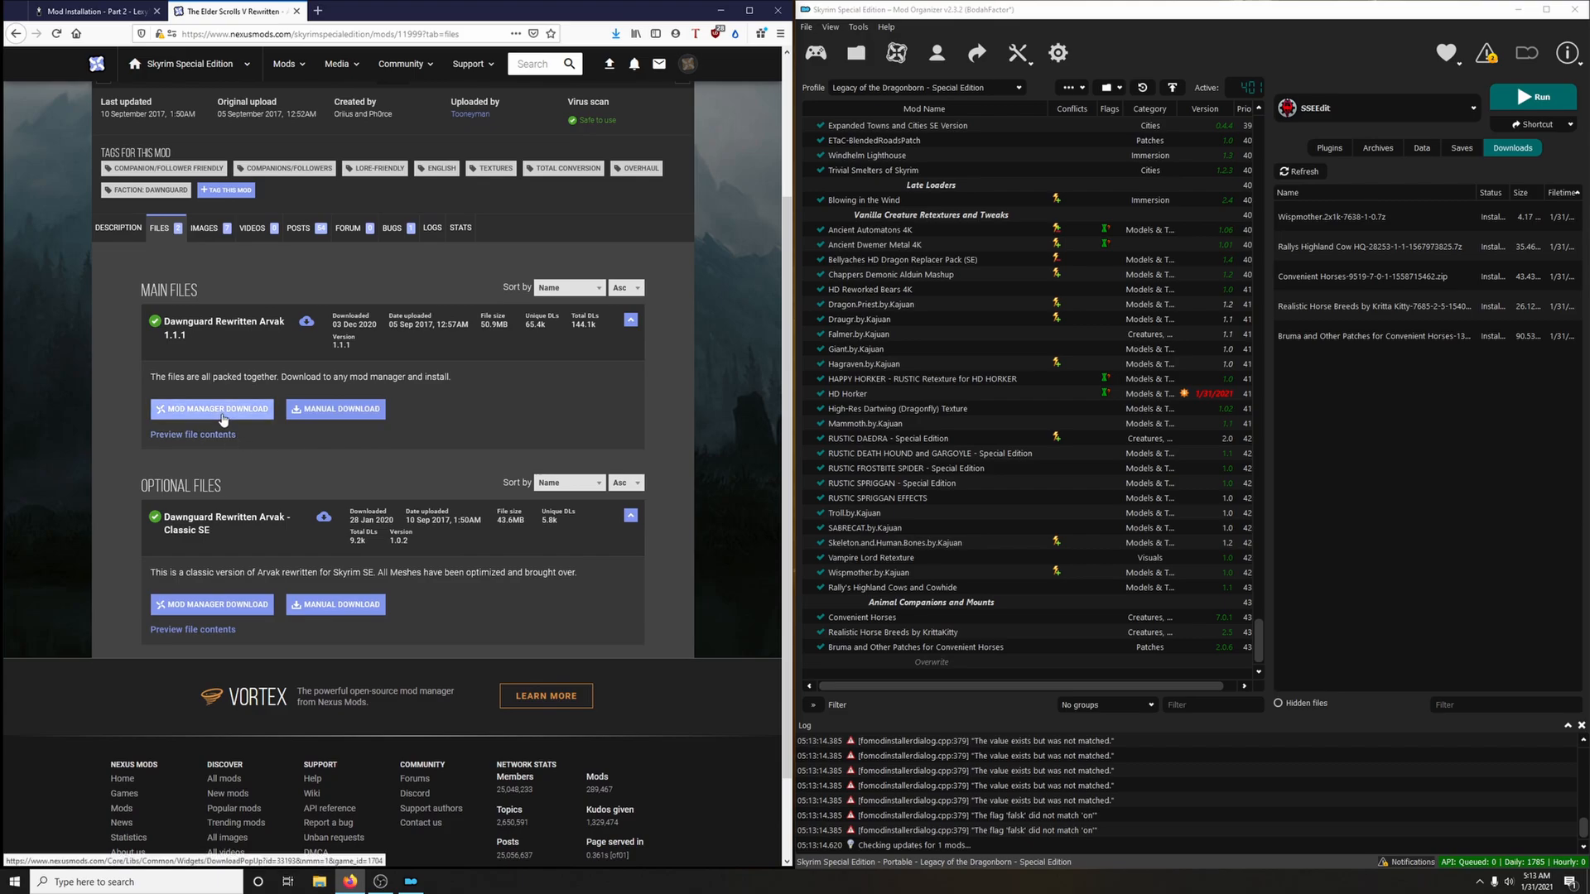
left_click(222, 409)
left_click(295, 12)
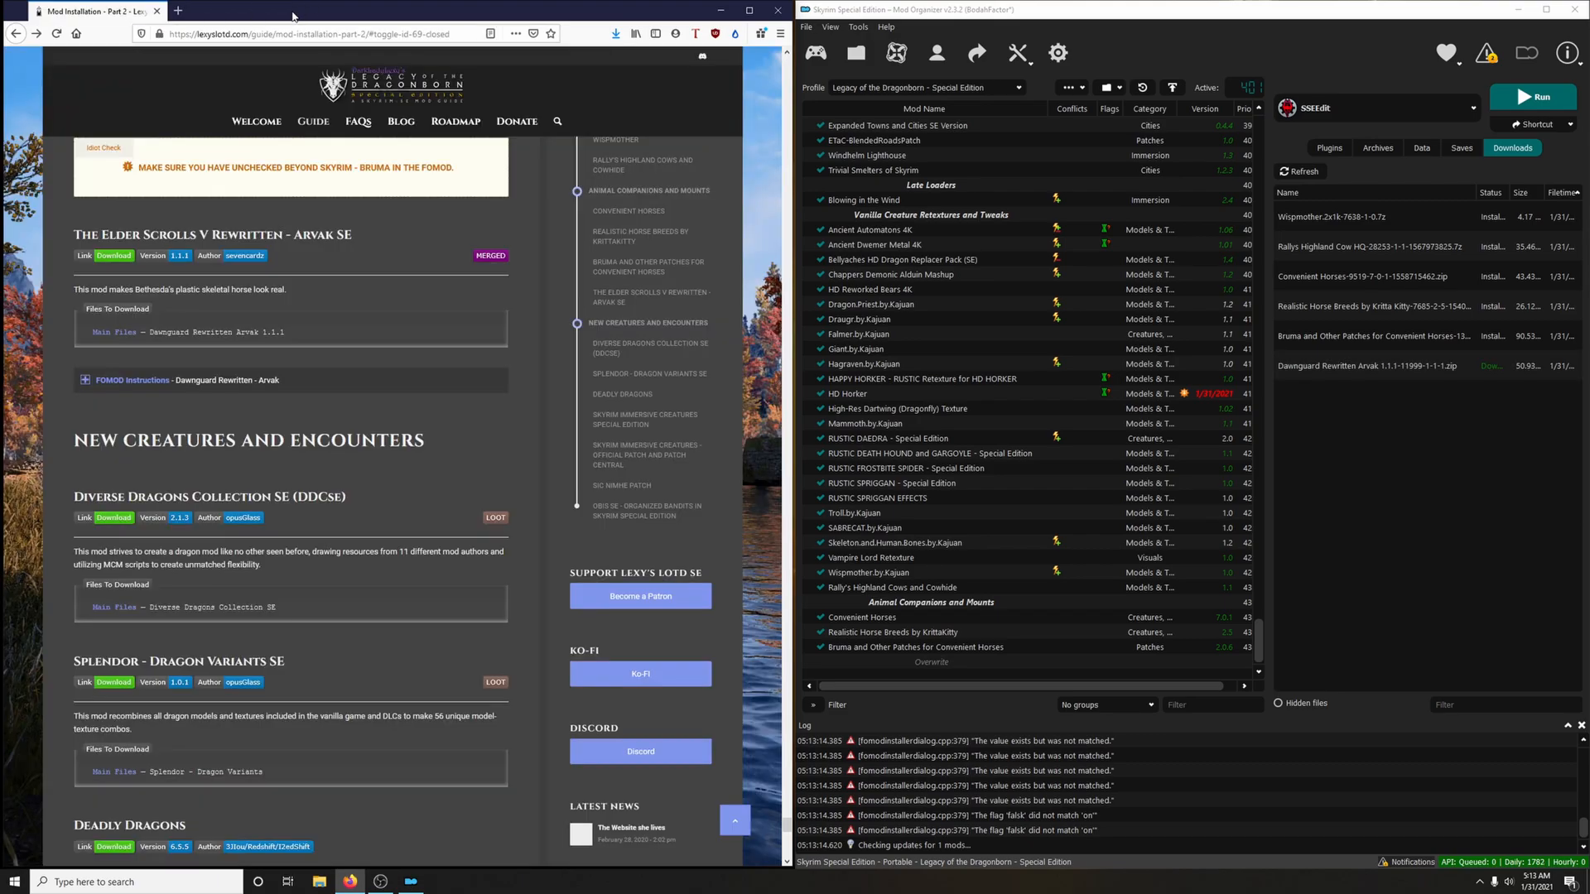
Install Dawnguard Rewritten - Arvak with Extreme Definition textures and the Soul Cairn model, following the guide's FOMOD instructions, and enable the mod
left_click(348, 380)
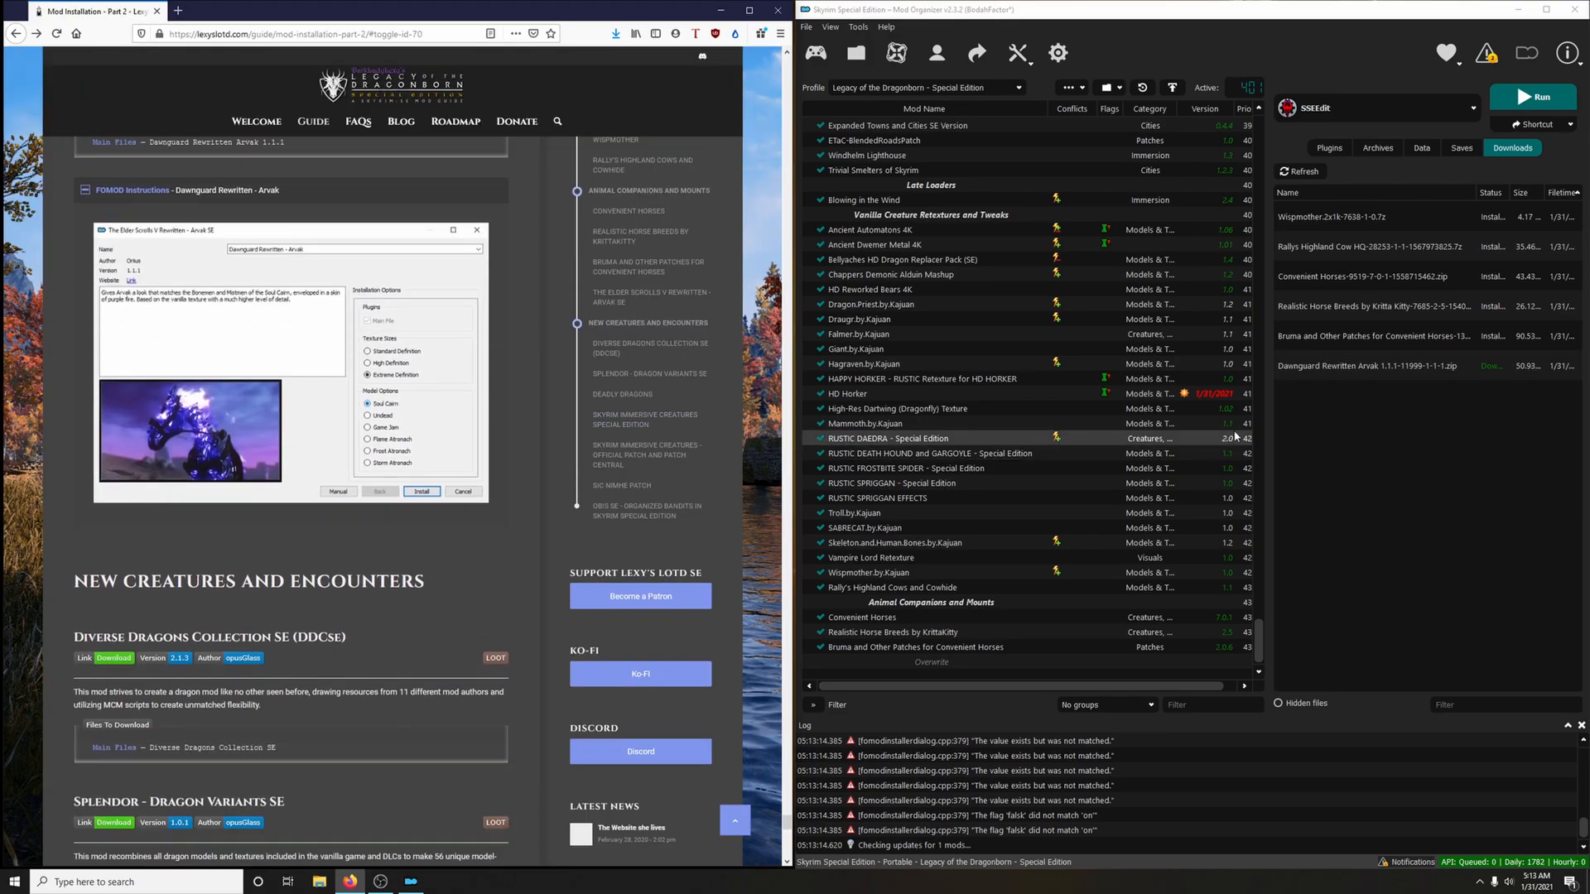
left_click_drag(859, 278, 1017, 237)
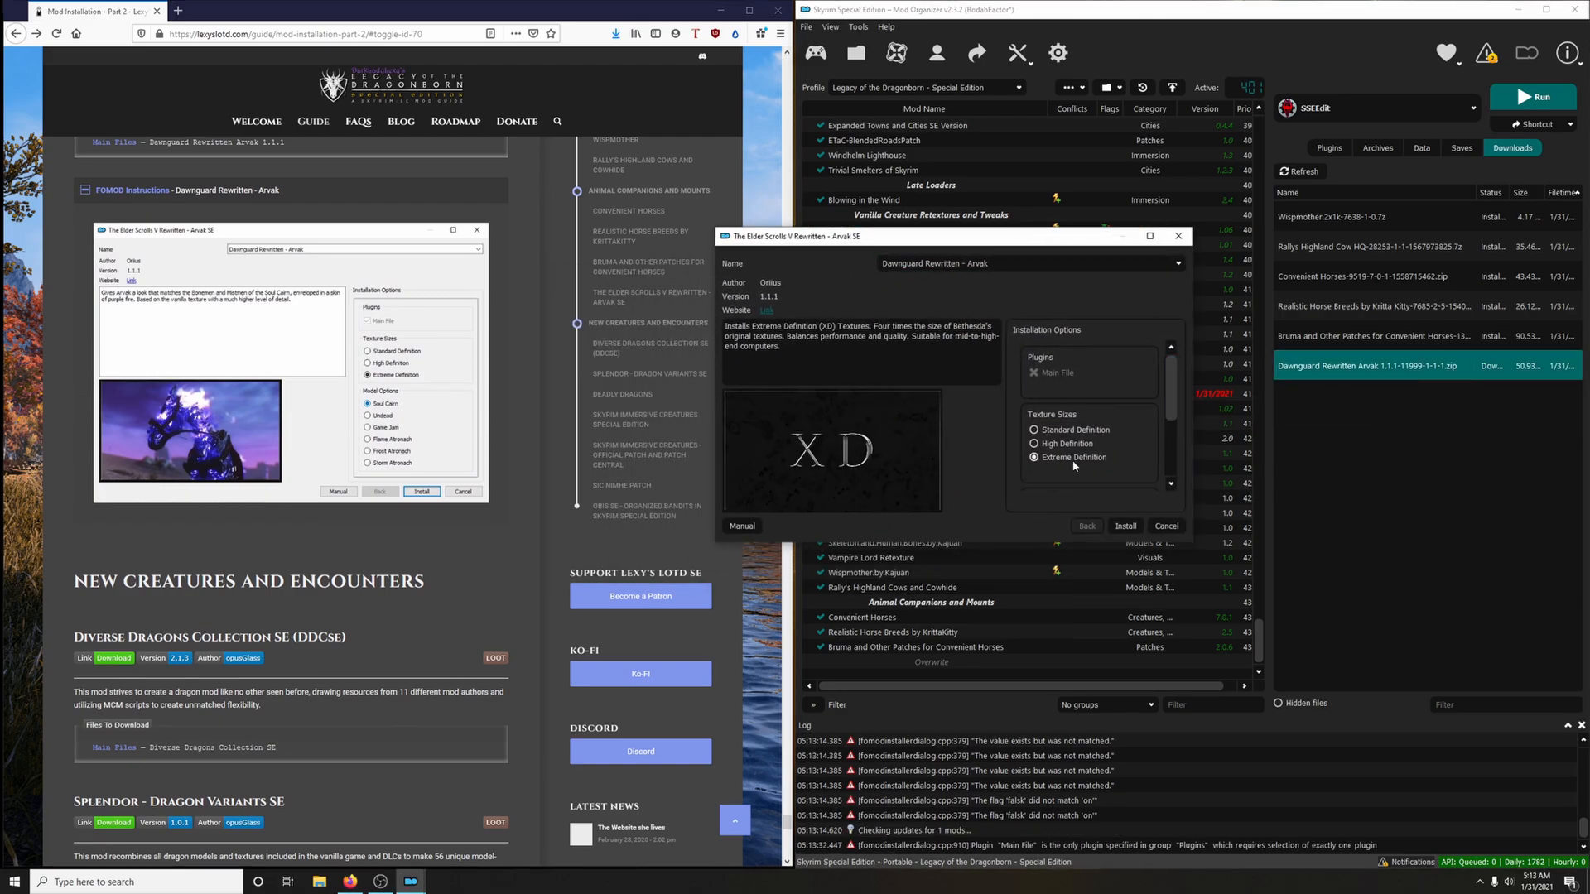
left_click_drag(1035, 543, 1034, 730)
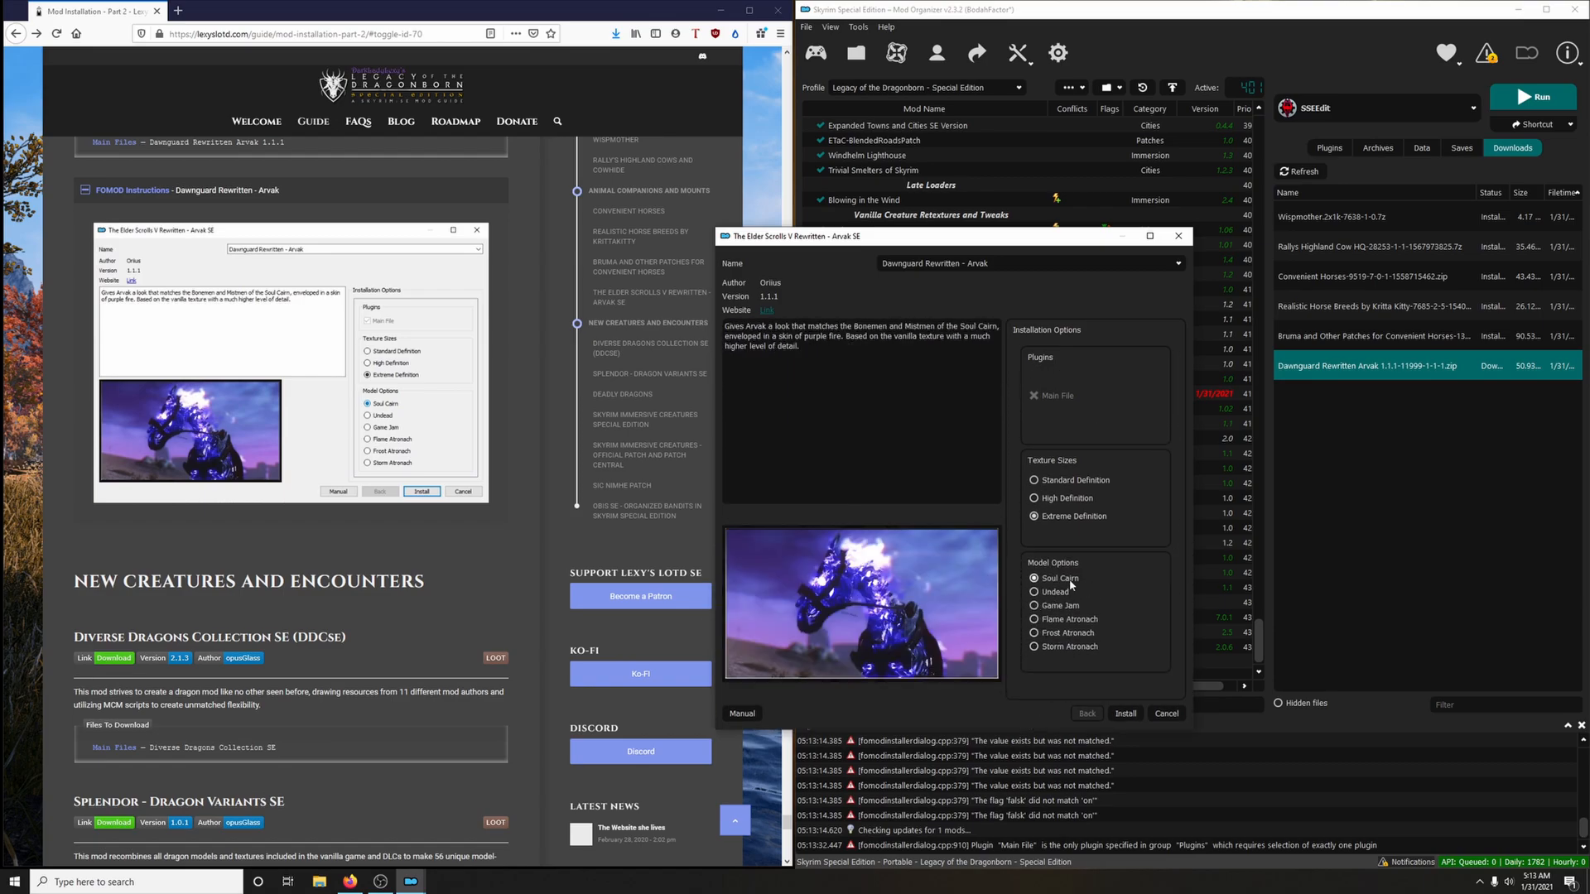
left_click(1125, 713)
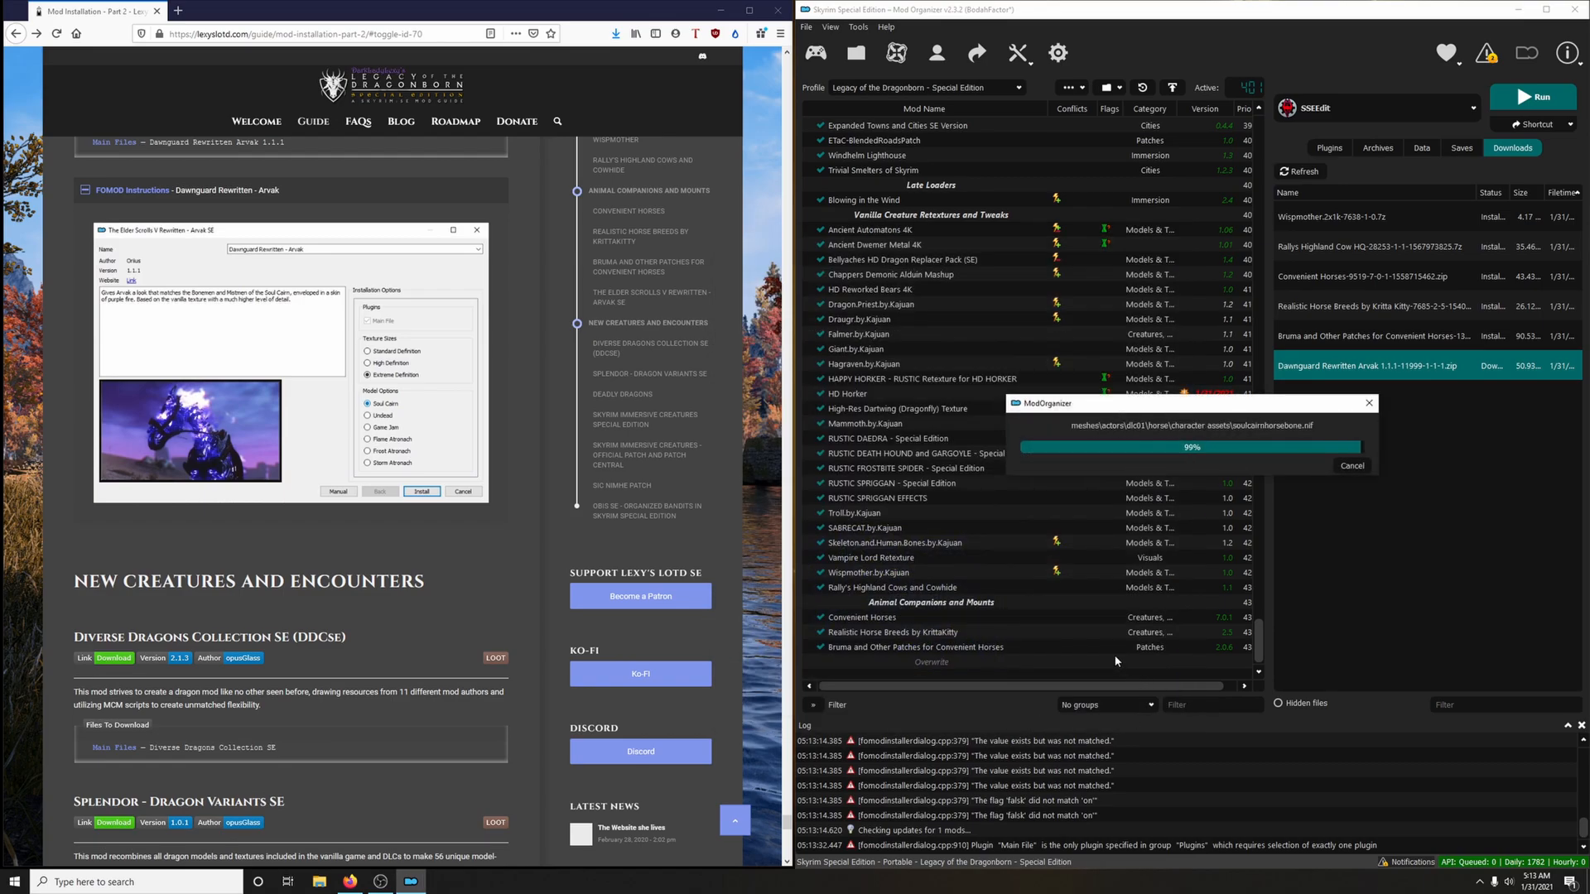
left_click(165, 190)
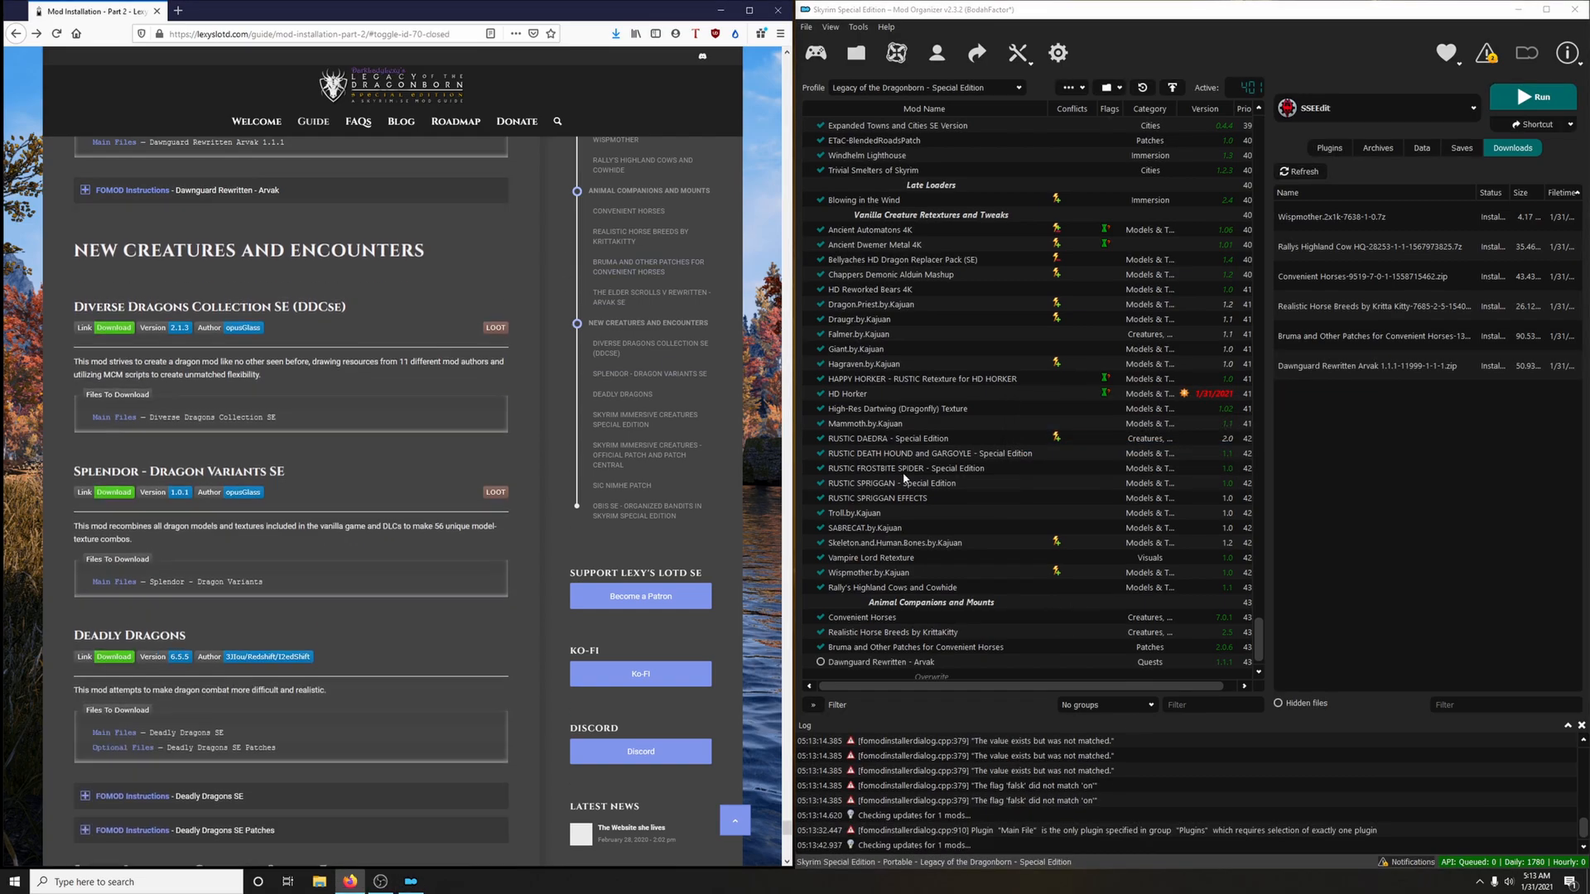
left_click(820, 647)
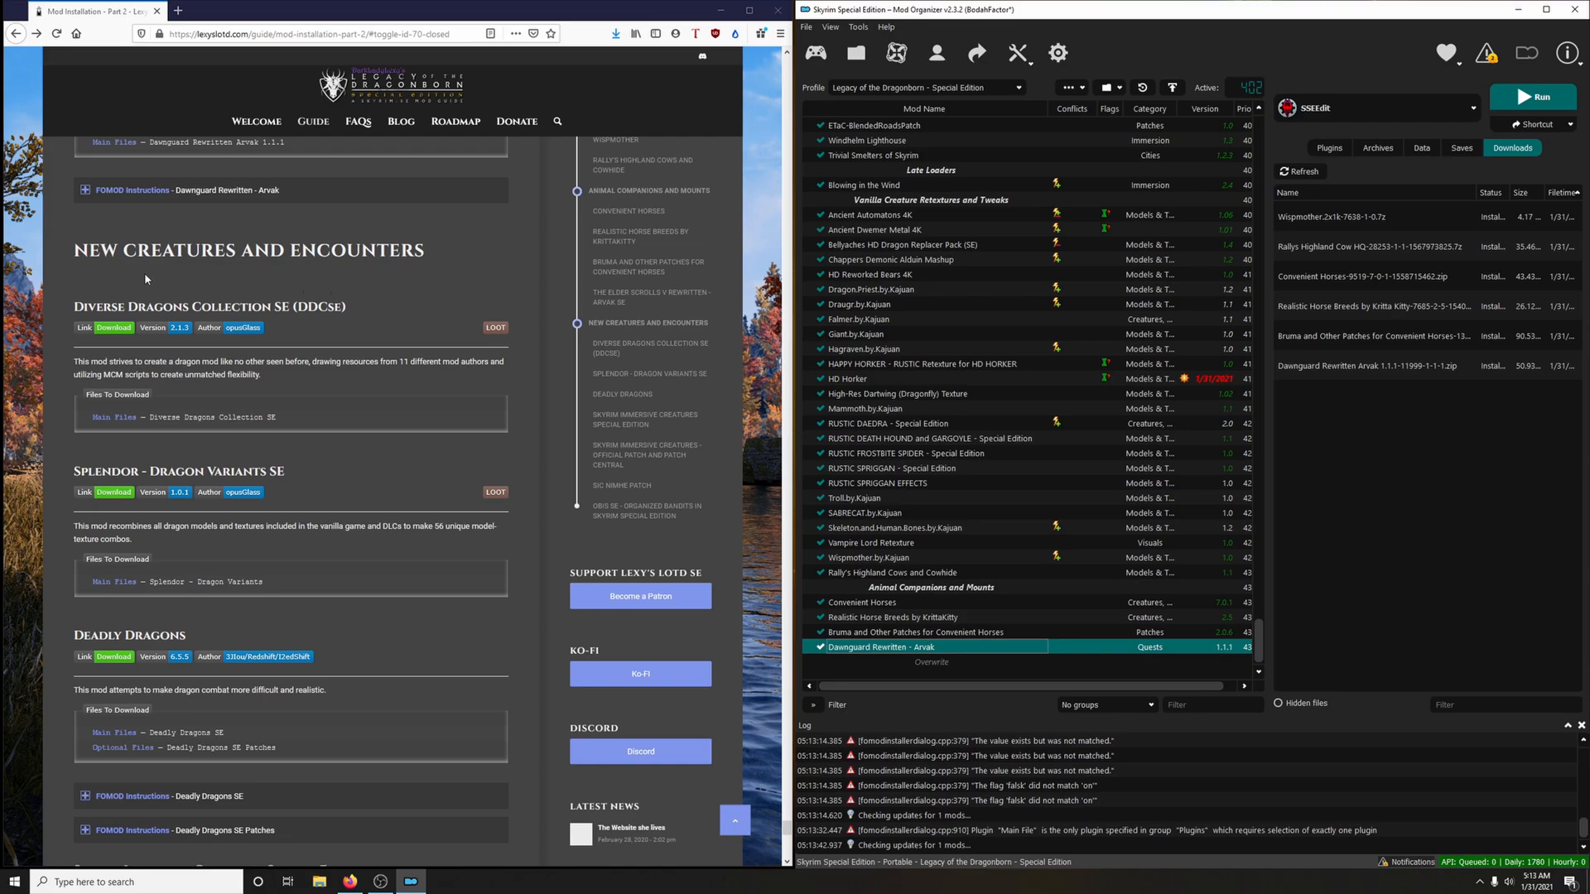
Create a mod list separator named New Creatures and Encounters, copying the name from the guide's section heading
scroll(372, 303, "down", 1)
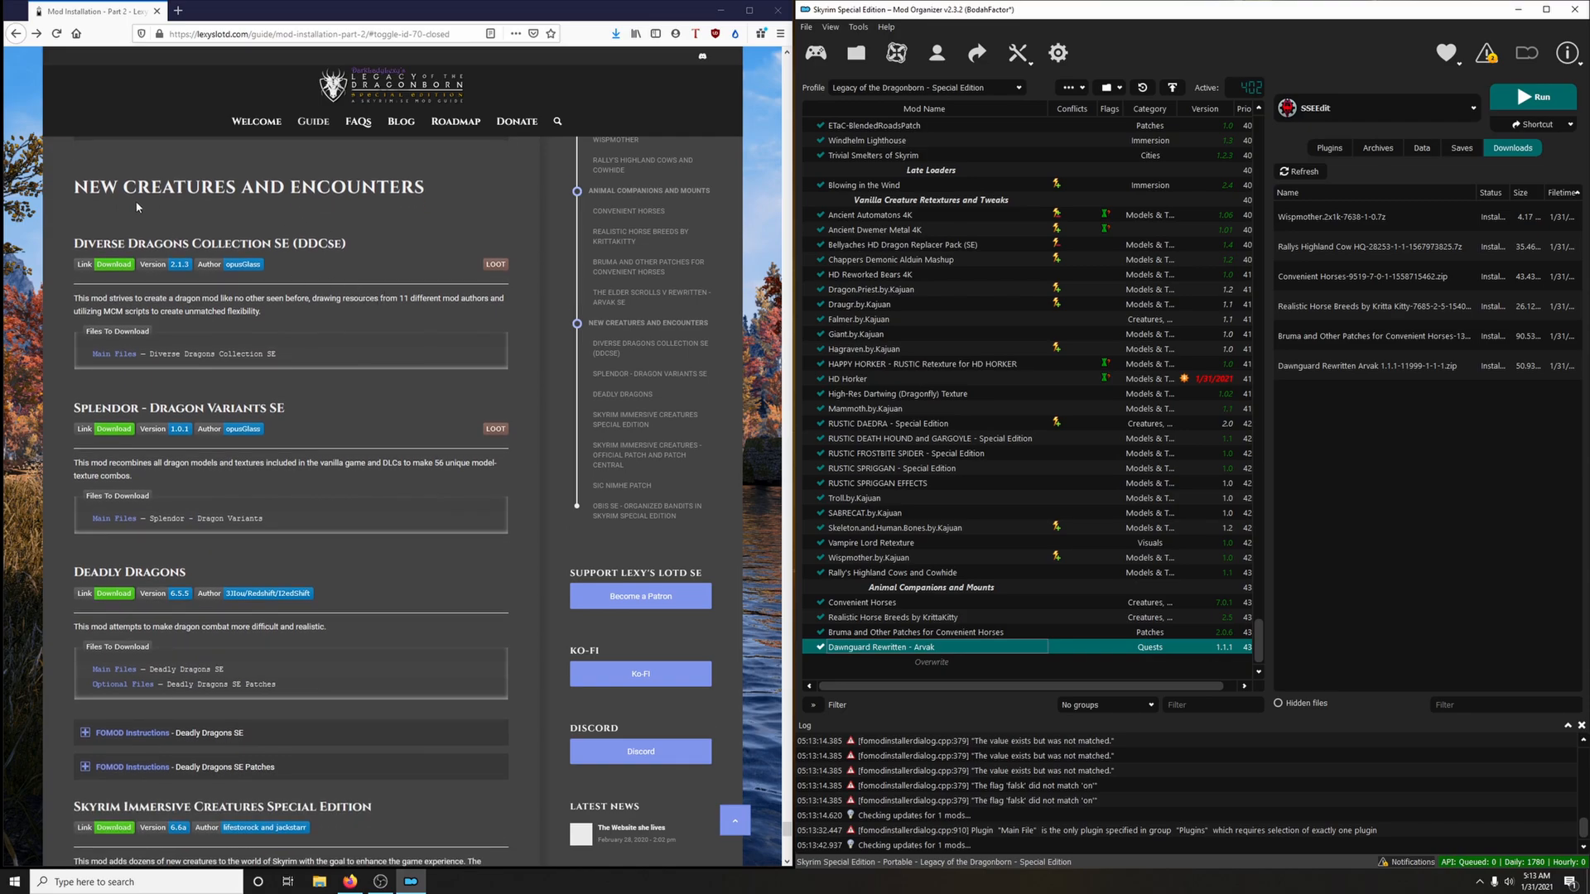
left_click_drag(73, 187, 422, 187)
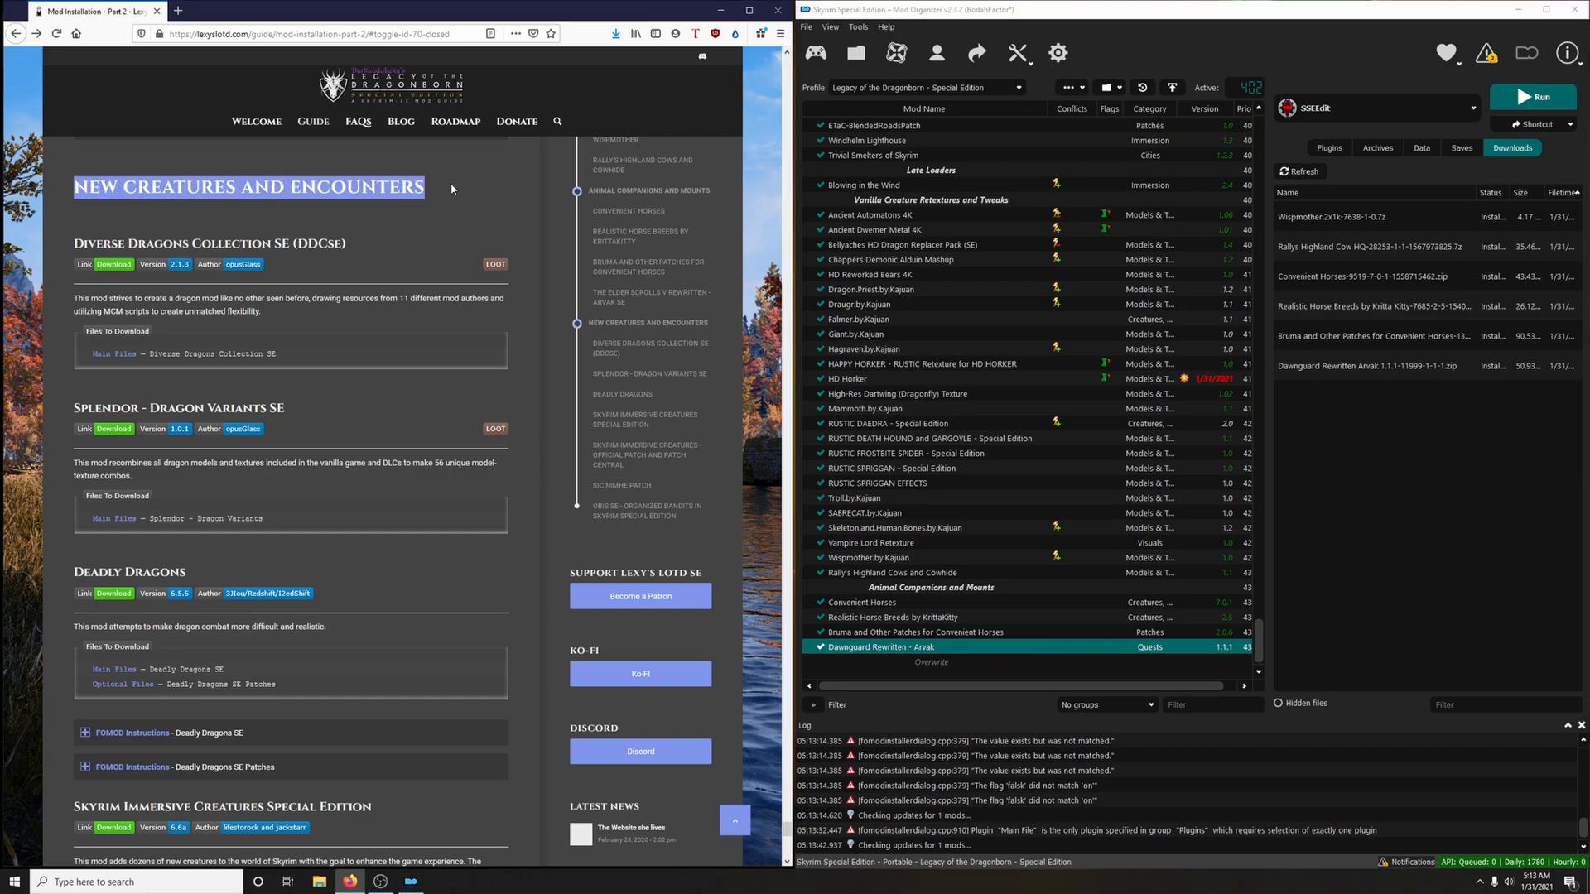
right_click(418, 187)
left_click(449, 197)
left_click(1069, 87)
left_click(1094, 143)
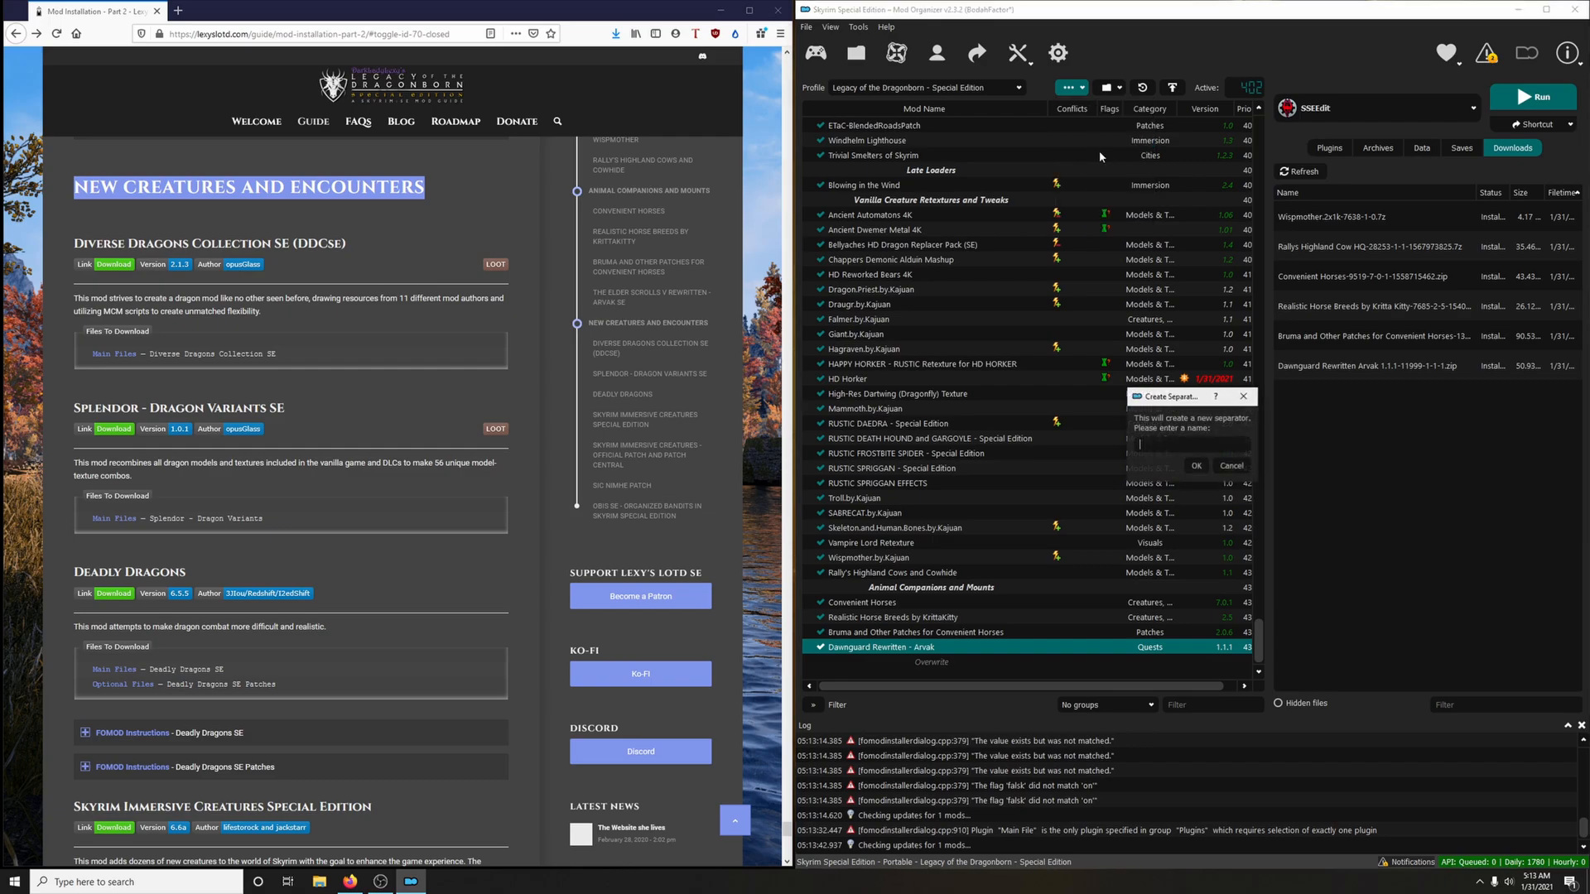
right_click(1161, 449)
left_click(1187, 528)
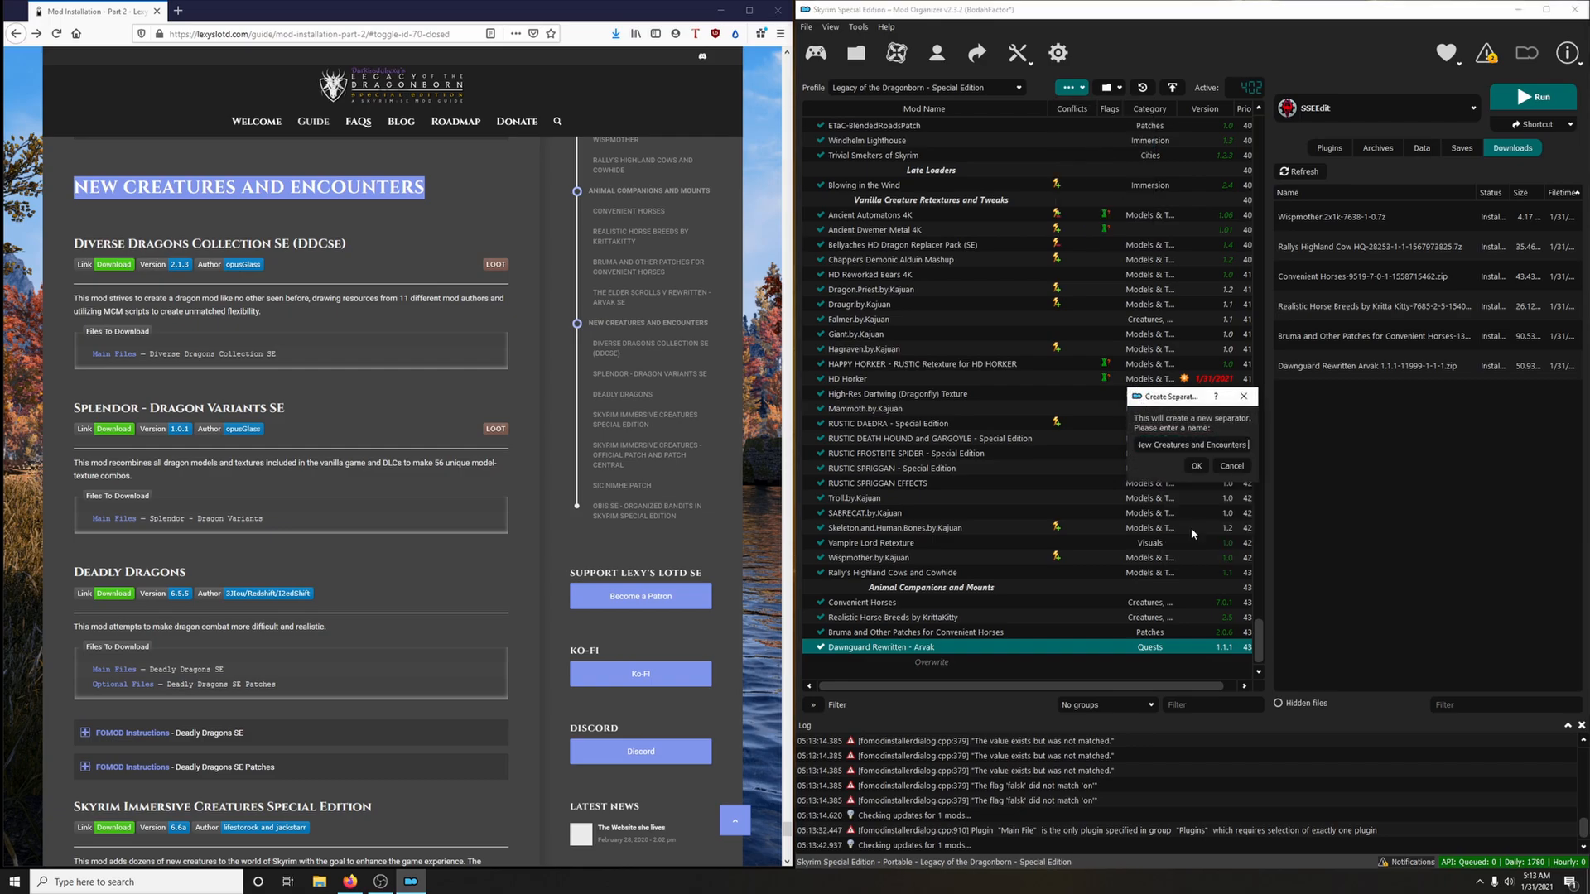
left_click(1197, 468)
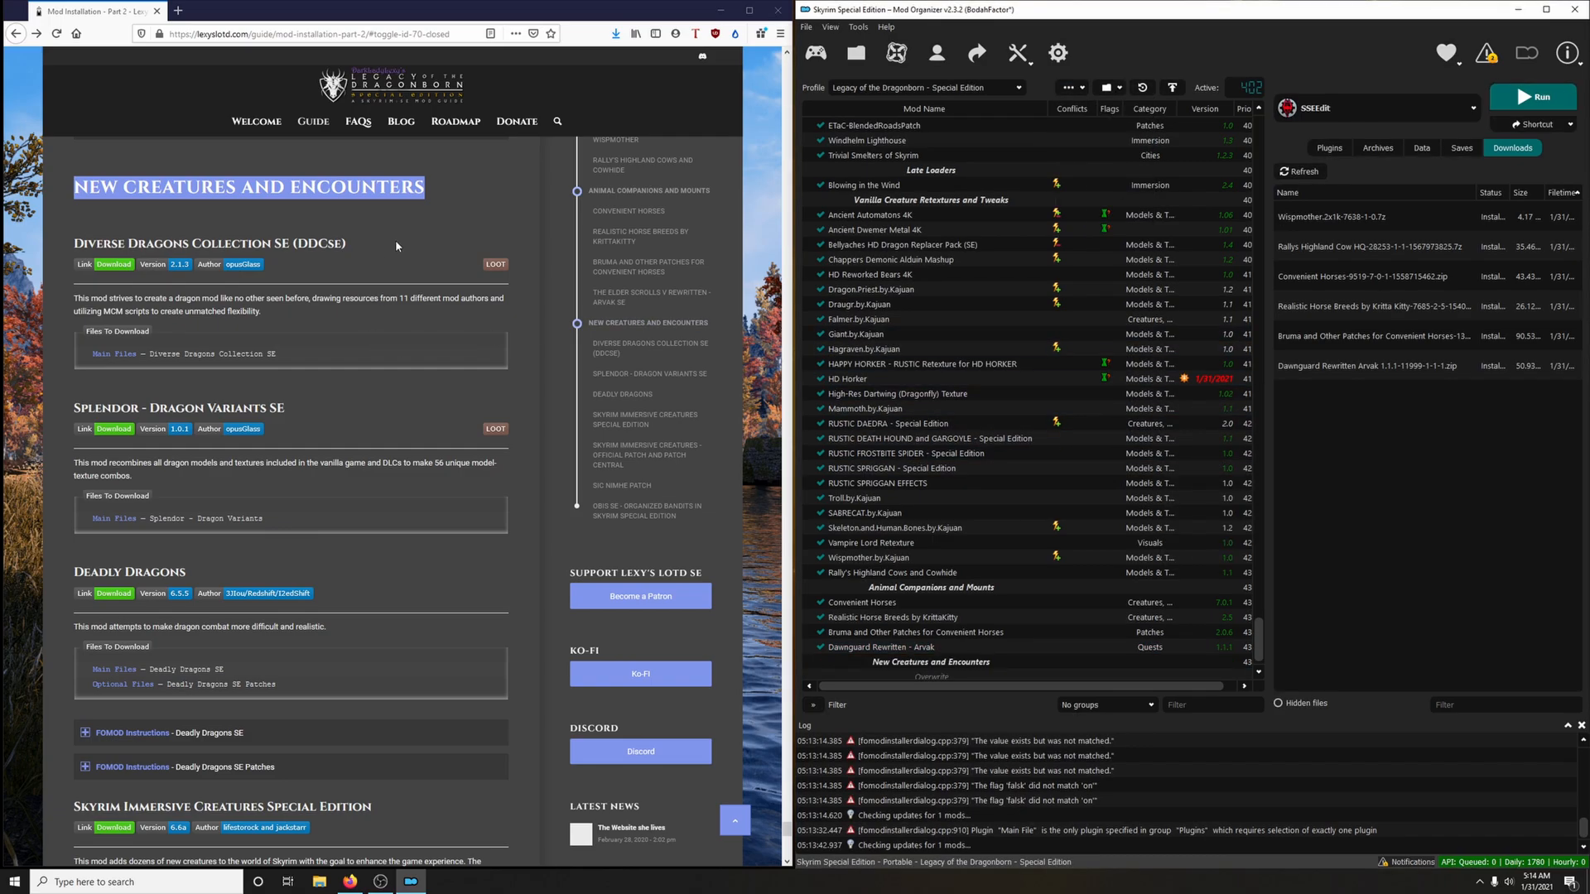
scroll(396, 247, "down", 1)
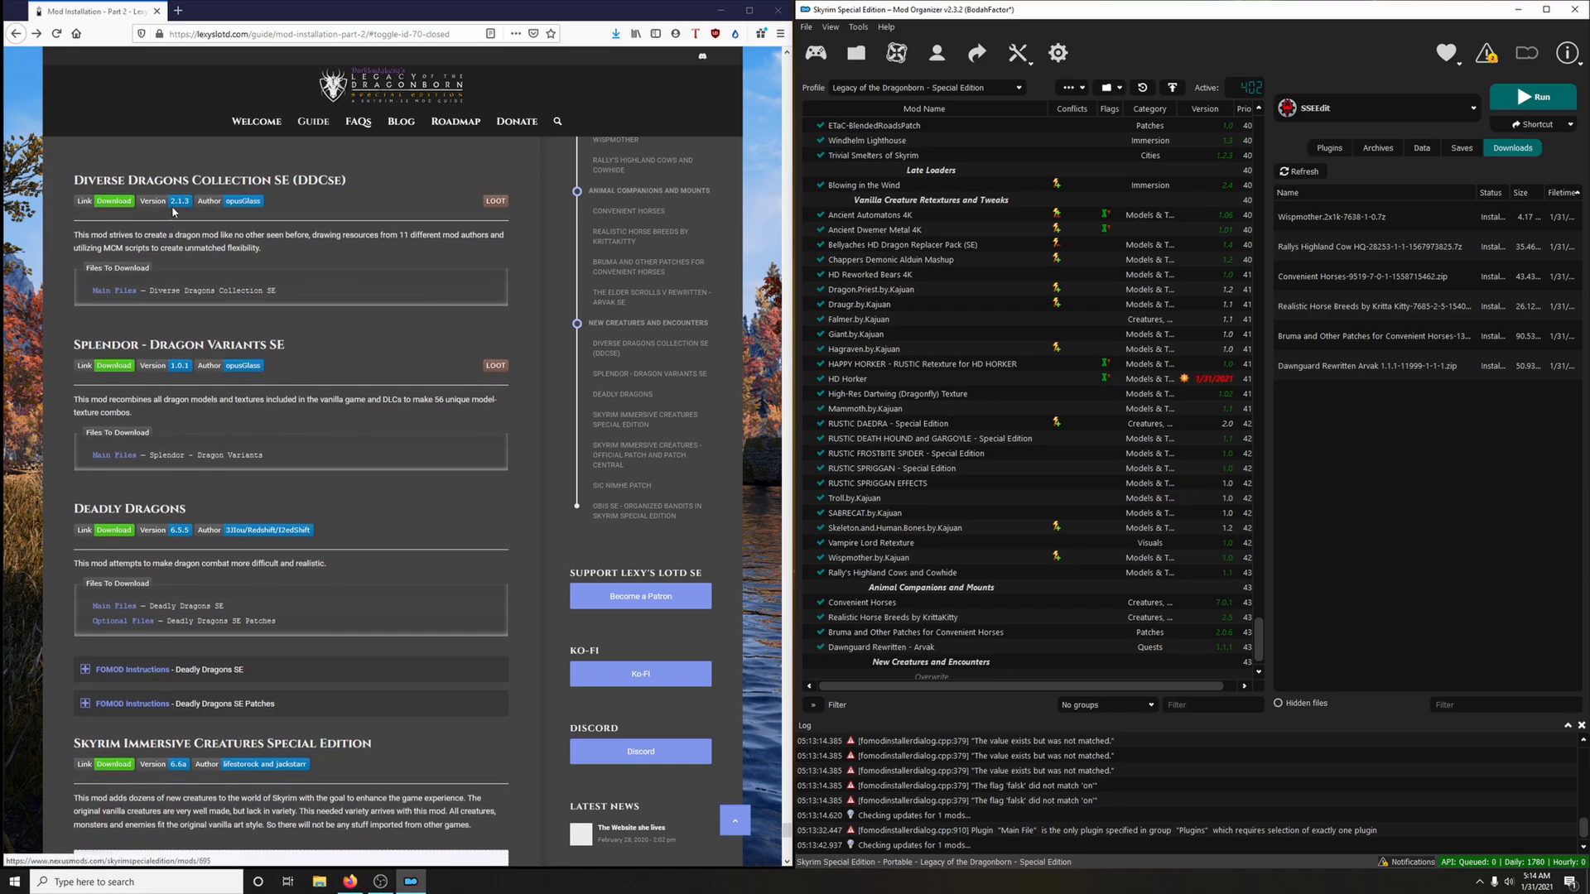
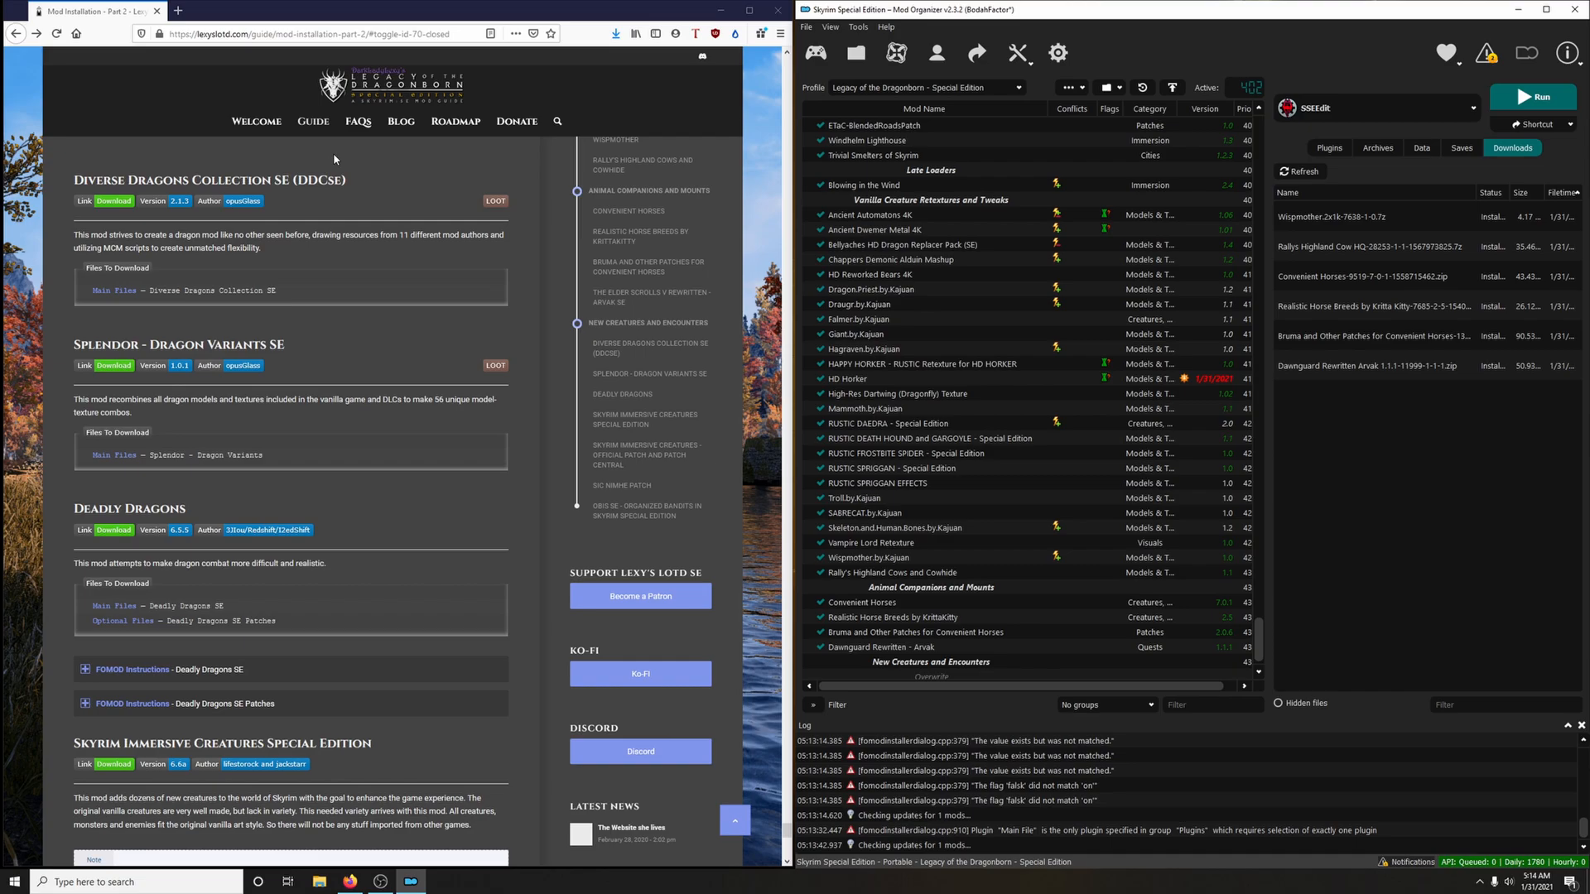
Download the Diverse Dragons Collection SE main file to the mod manager via the guide's link, and close the mod page
left_click(118, 204)
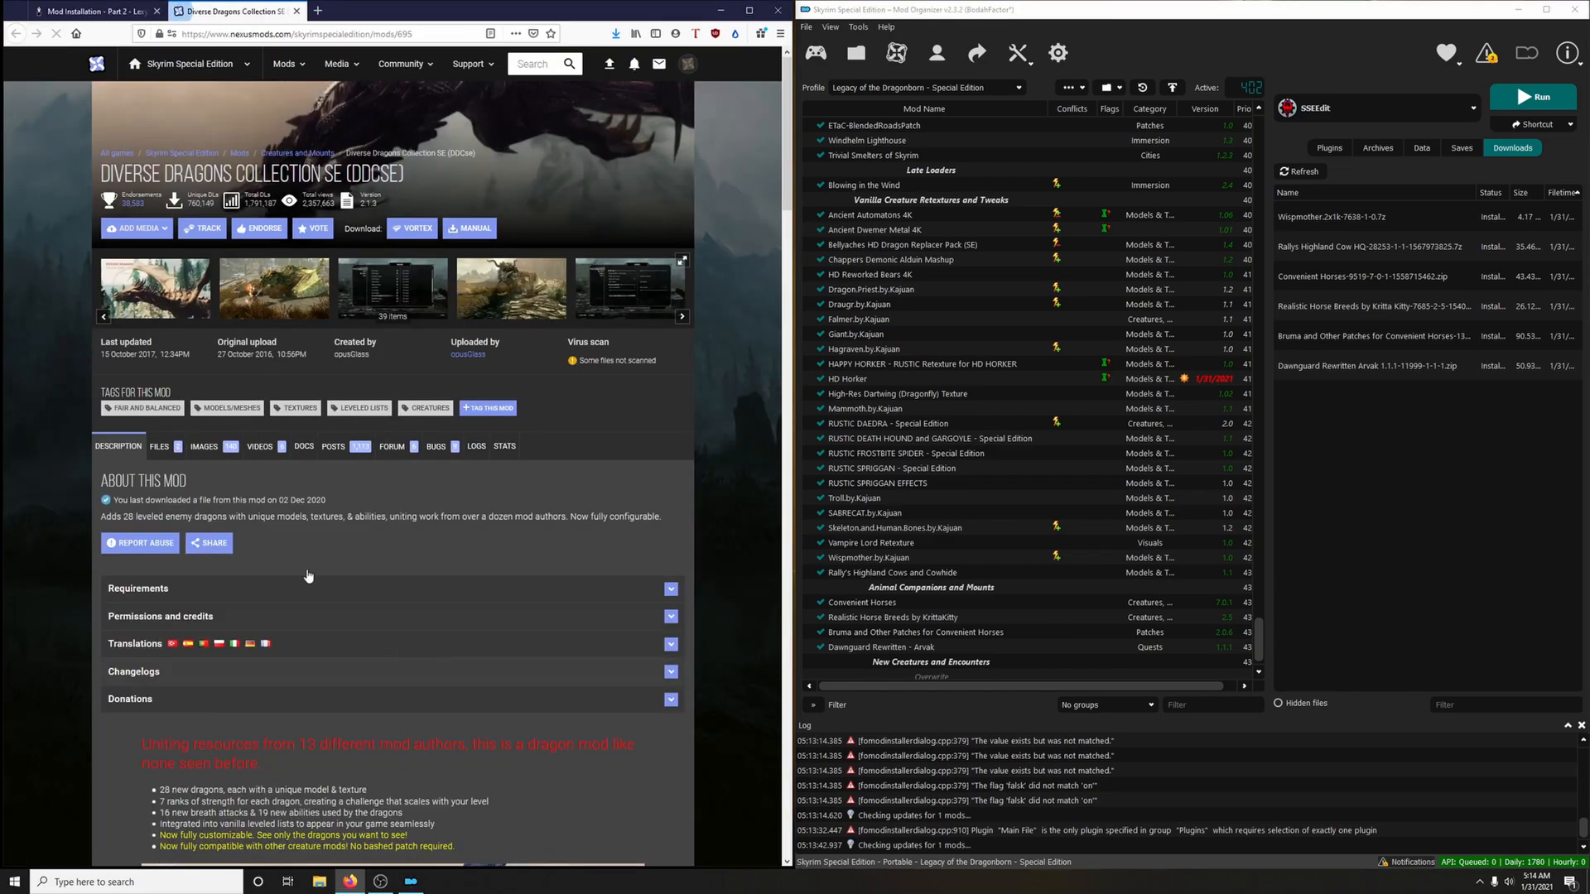
left_click(159, 446)
scroll(347, 497, "down", 2)
left_click(212, 501)
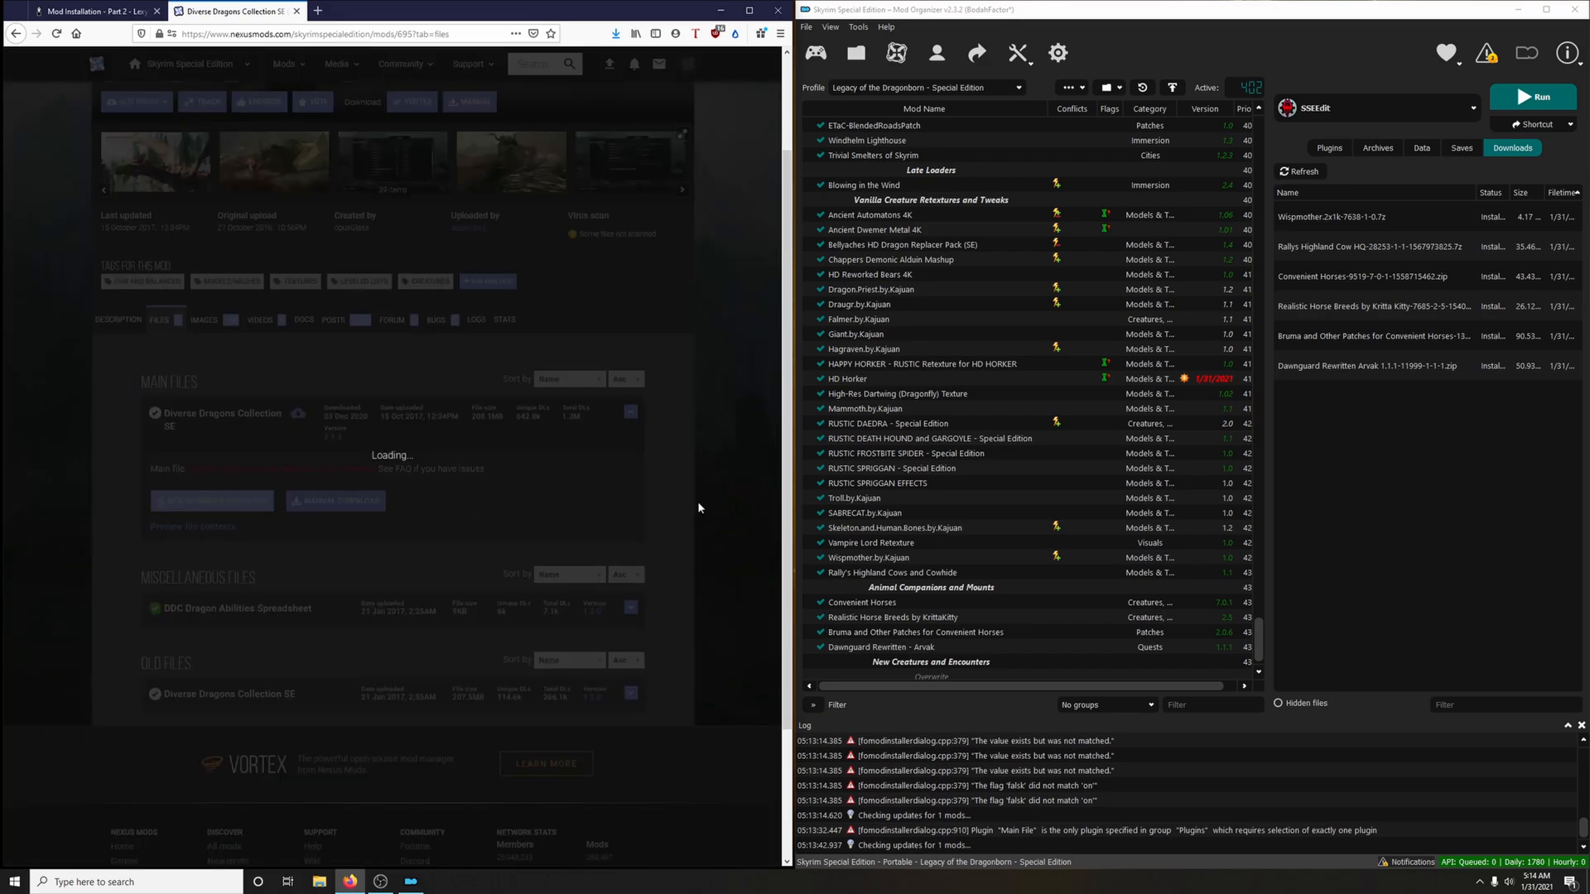
left_click(296, 11)
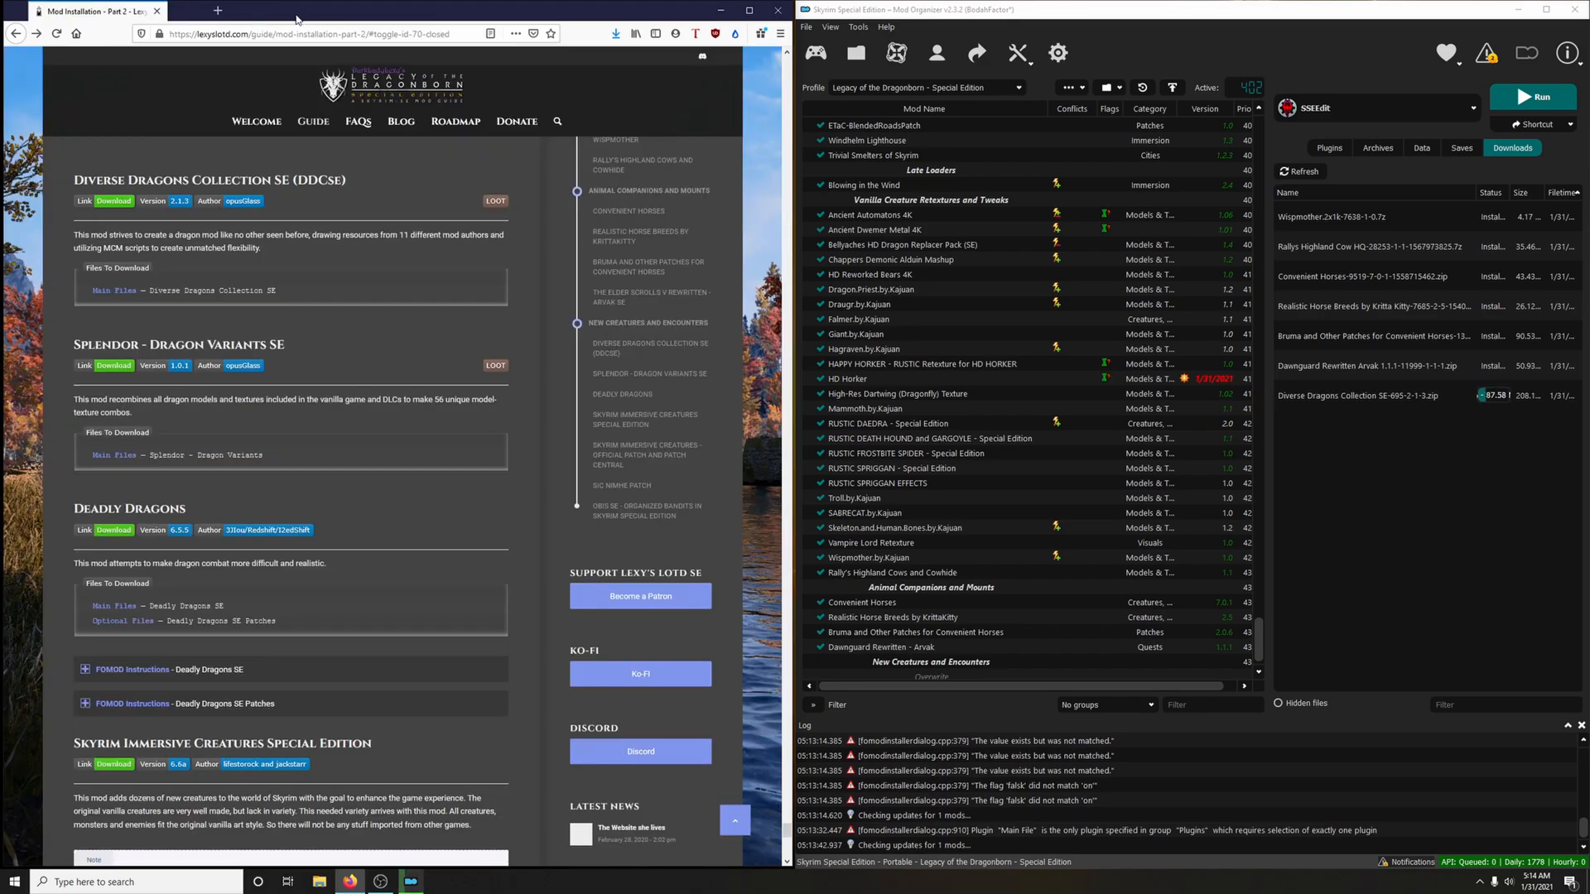
Install Diverse Dragons Collection SE without unpacking its BSA, and enable the mod
double_click(1368, 397)
left_click(1256, 460)
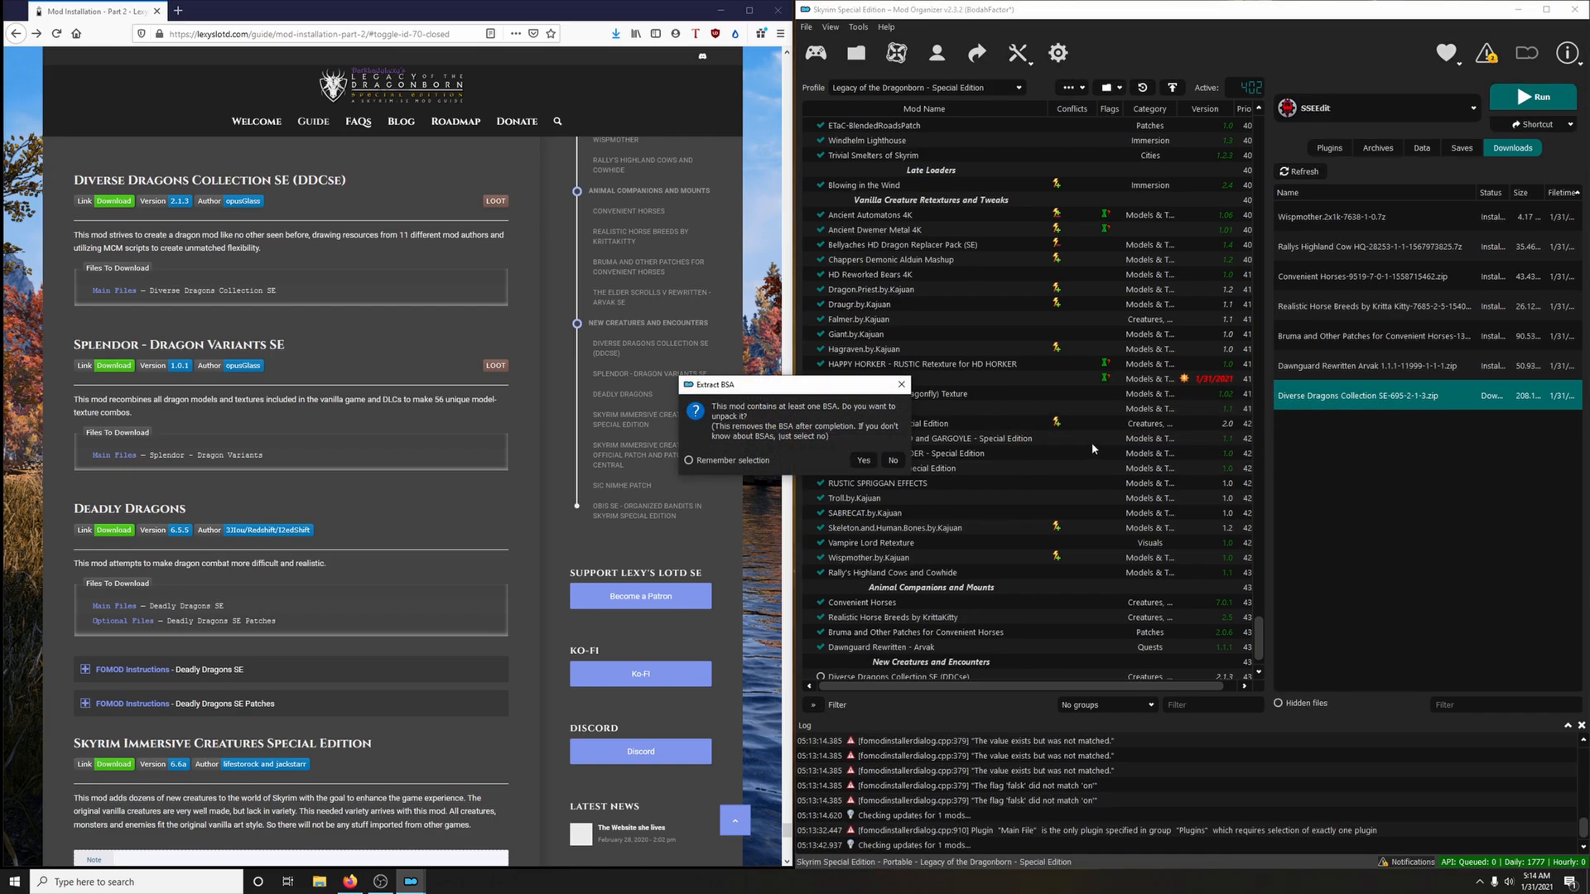
left_click(892, 460)
scroll(830, 654, "down", 1)
Download the Splendor - Dragon Variants main file to the mod manager via the guide's link, and close the mod page
scroll(389, 484, "down", 1)
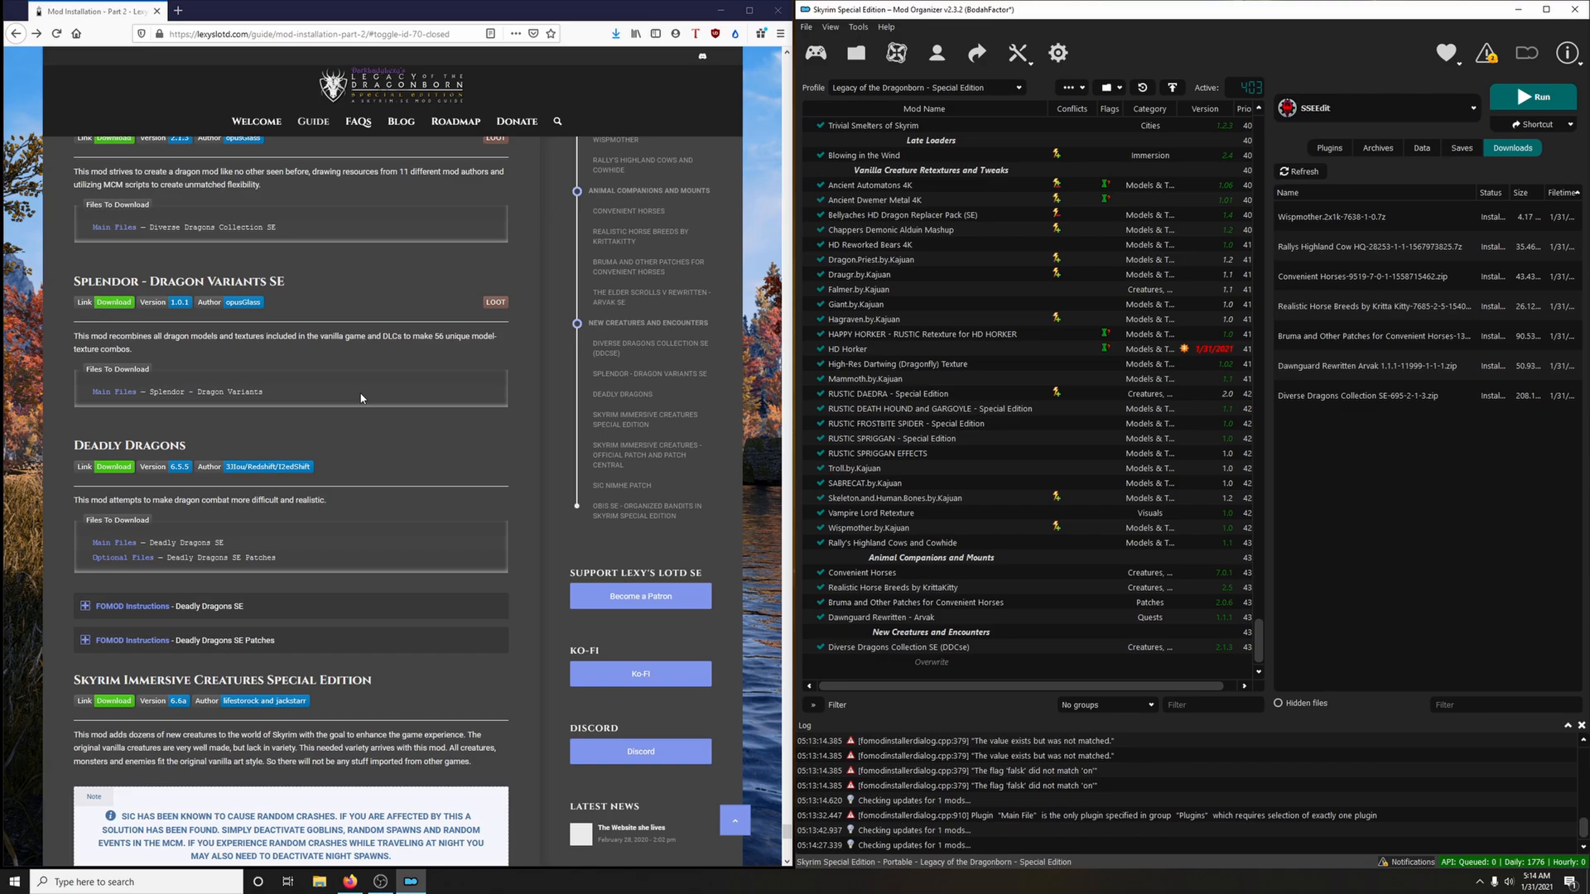
left_click(123, 304)
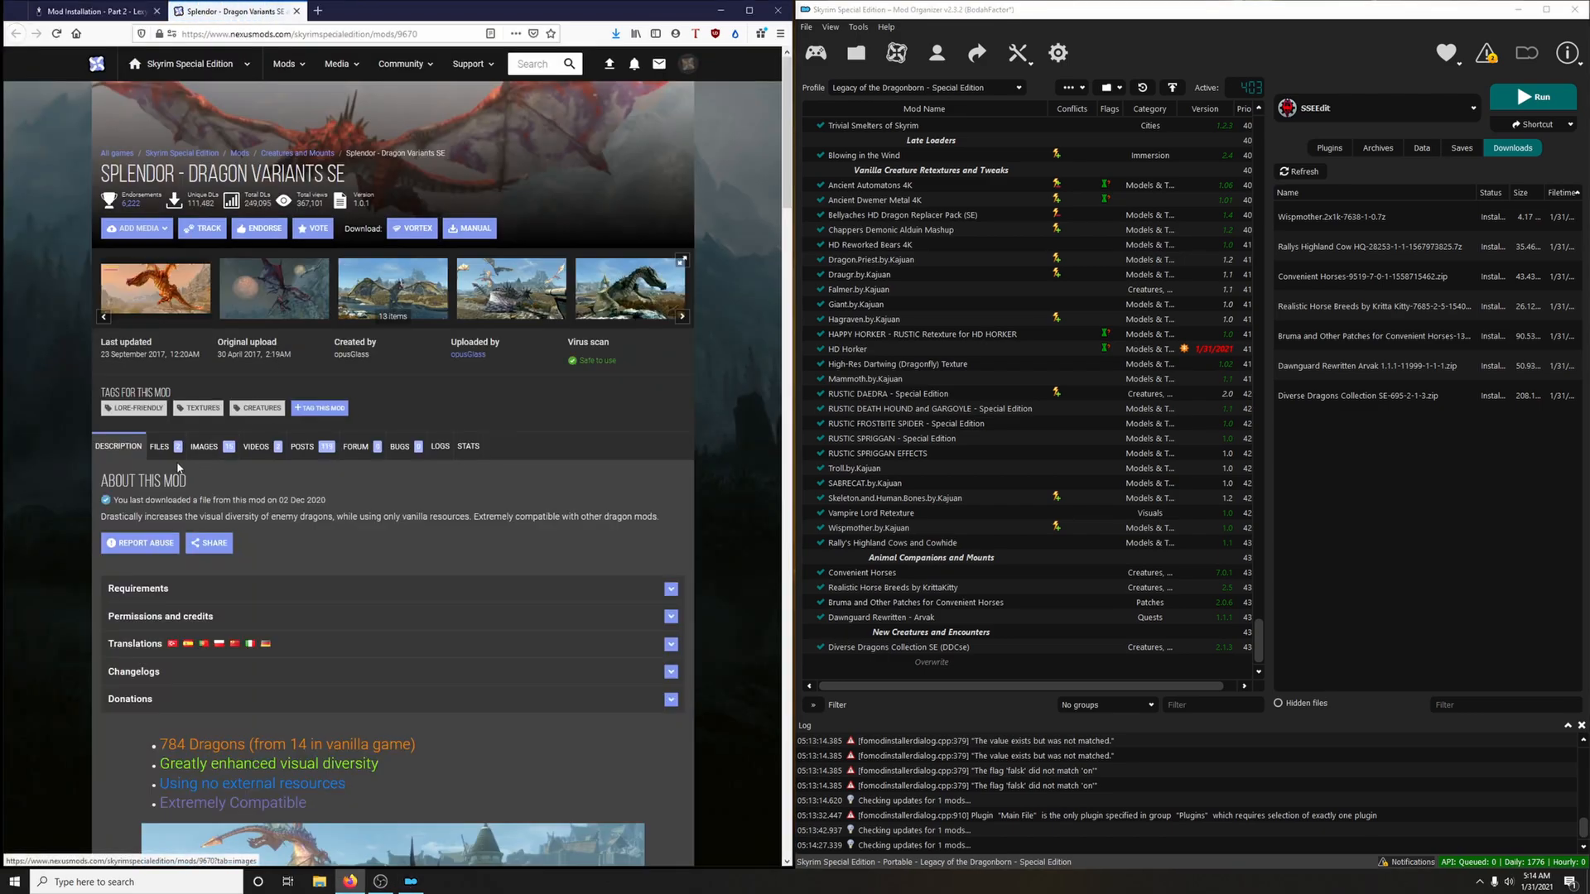
scroll(454, 430, "down", 1)
left_click(233, 566)
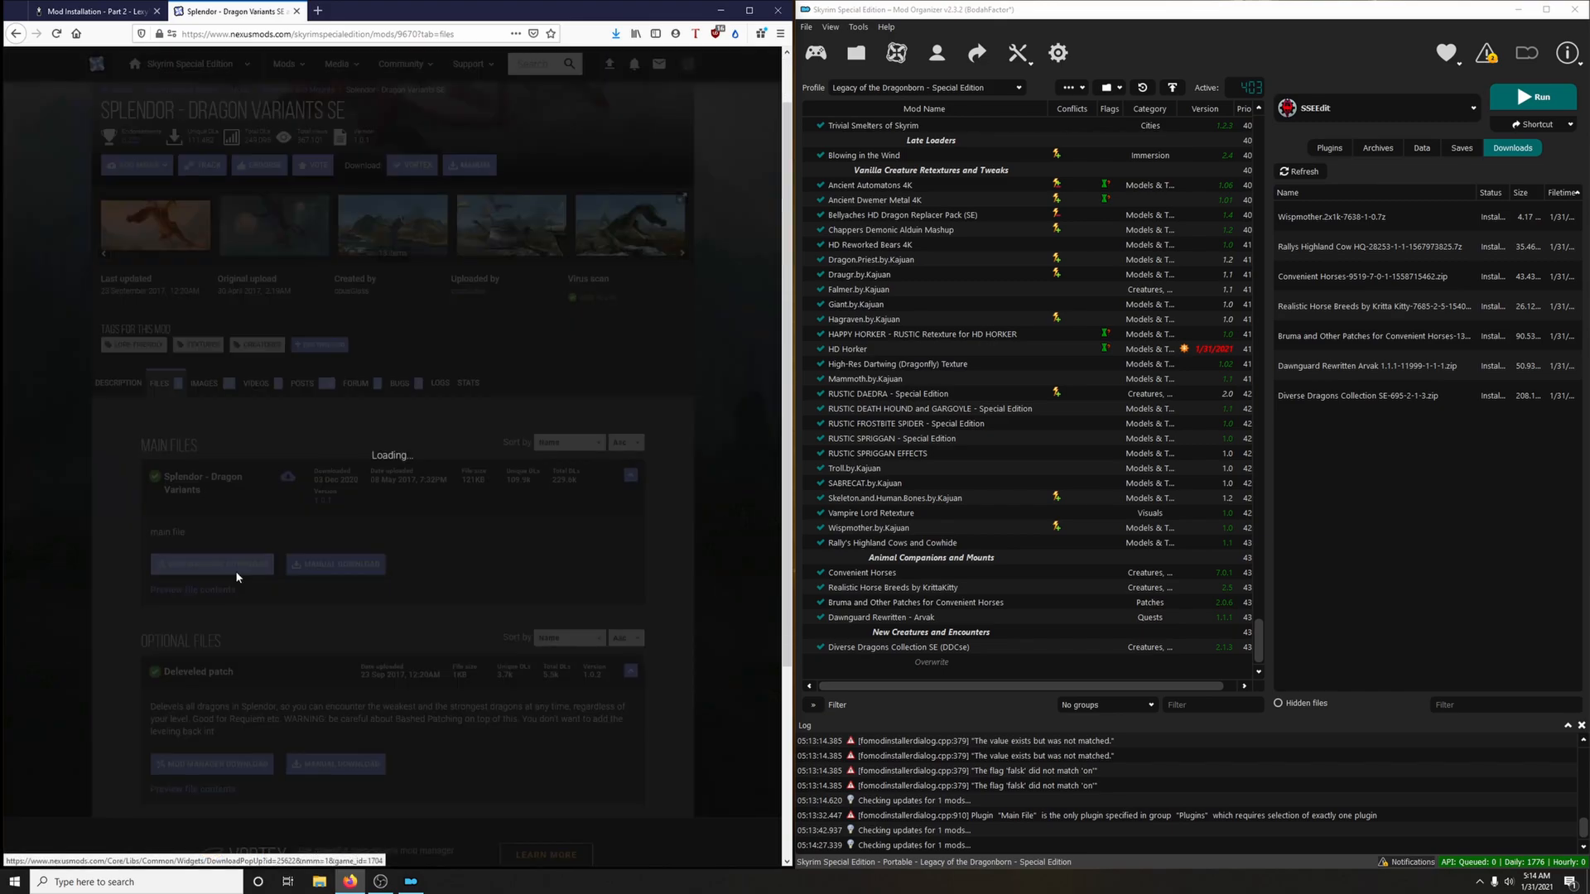
left_click(296, 11)
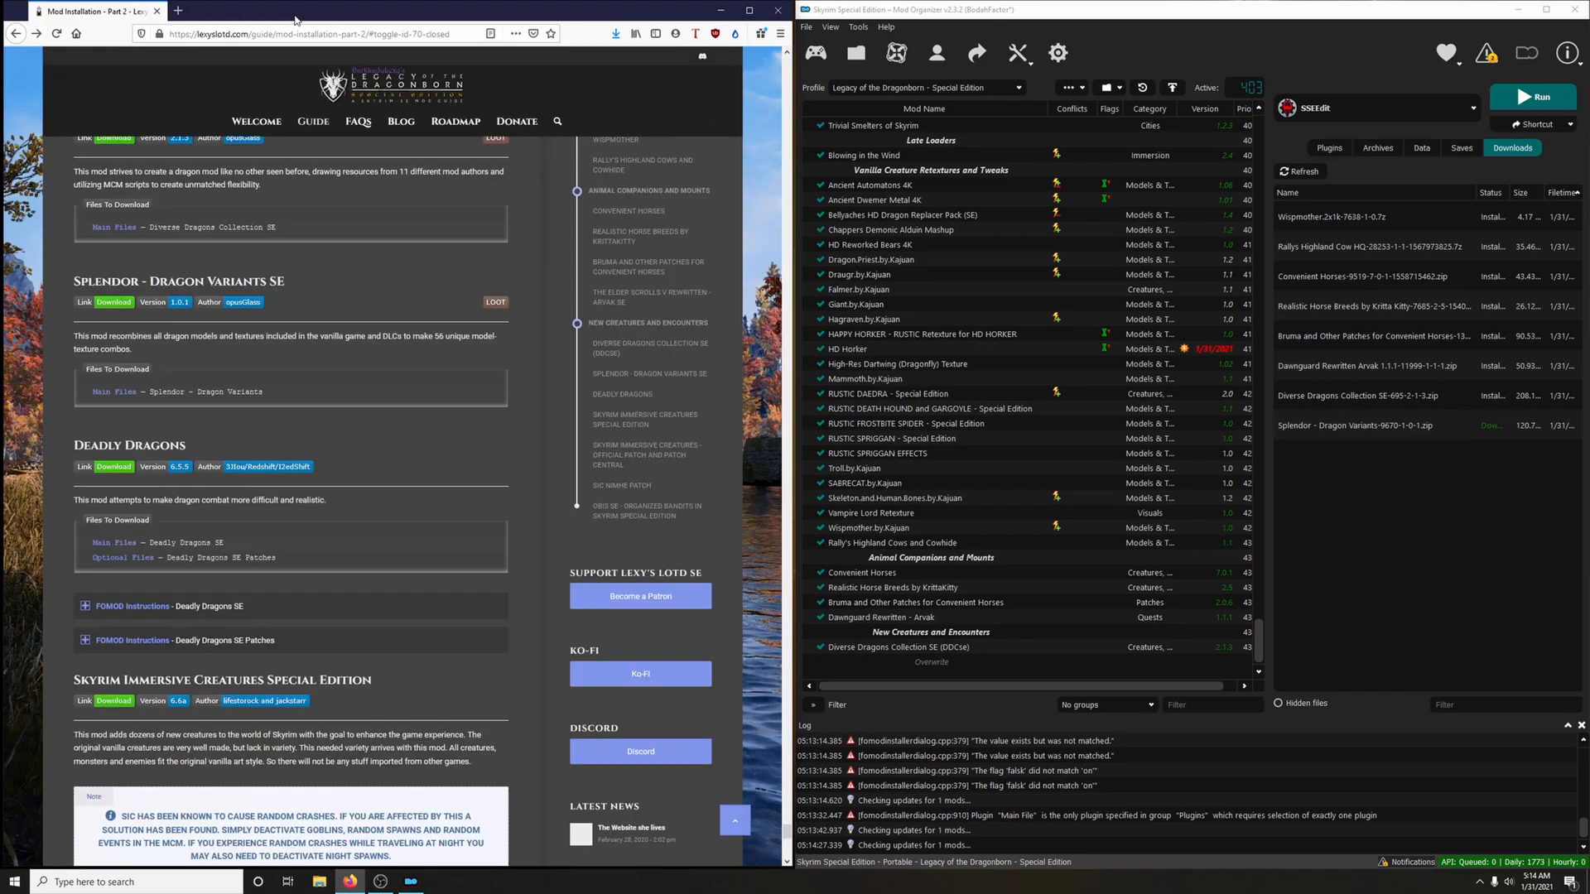
Install Splendor - Dragon Variants SE from the downloads and enable the mod
left_click(1253, 455)
left_click(819, 663)
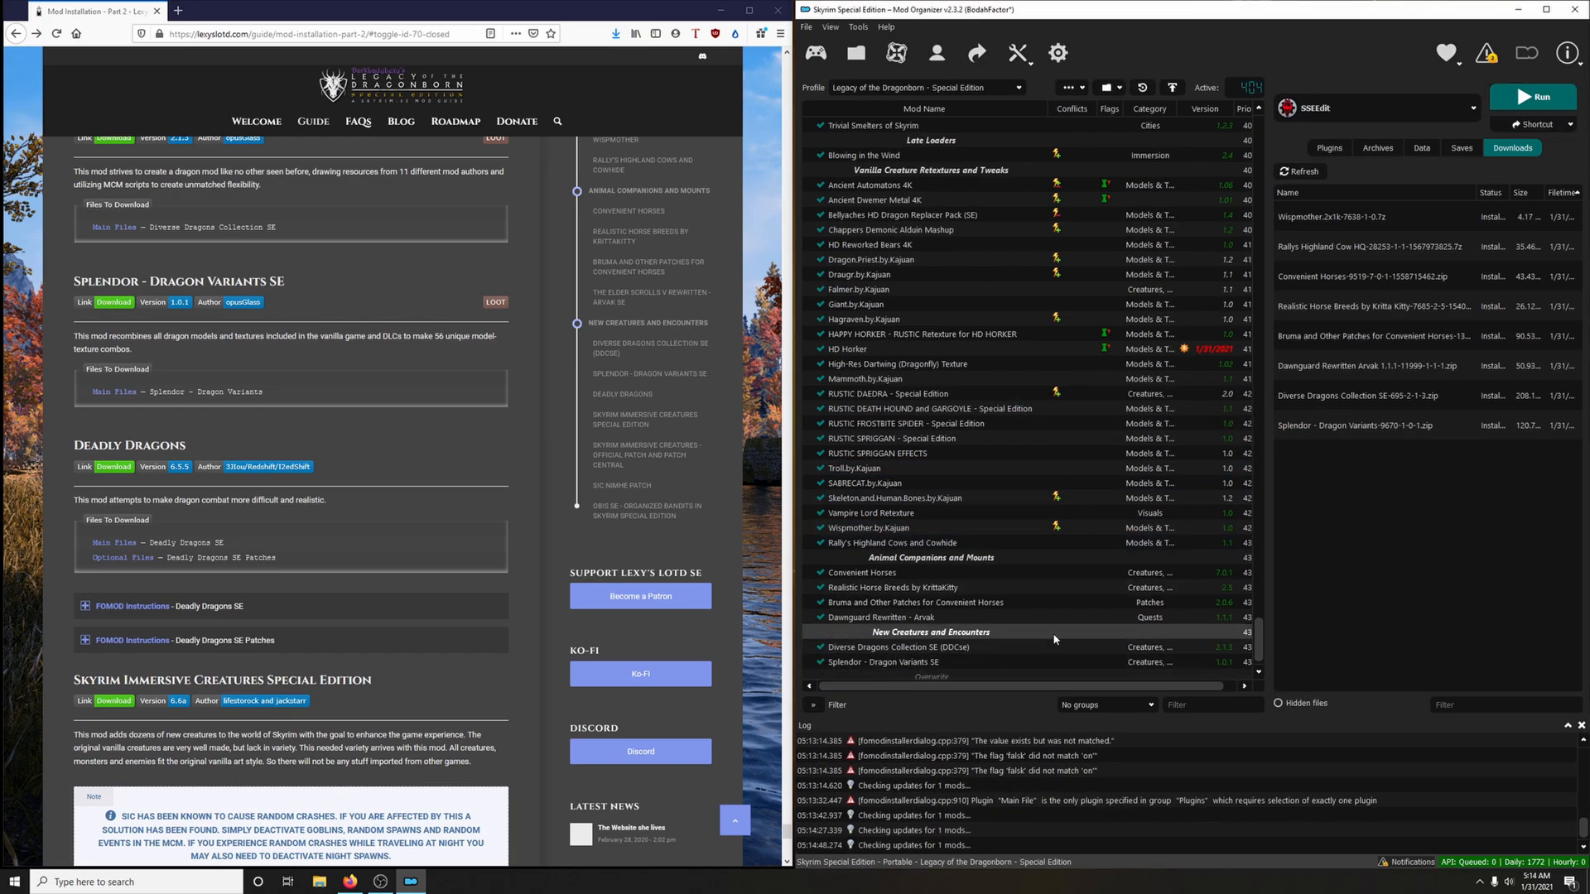
scroll(449, 426, "down", 3)
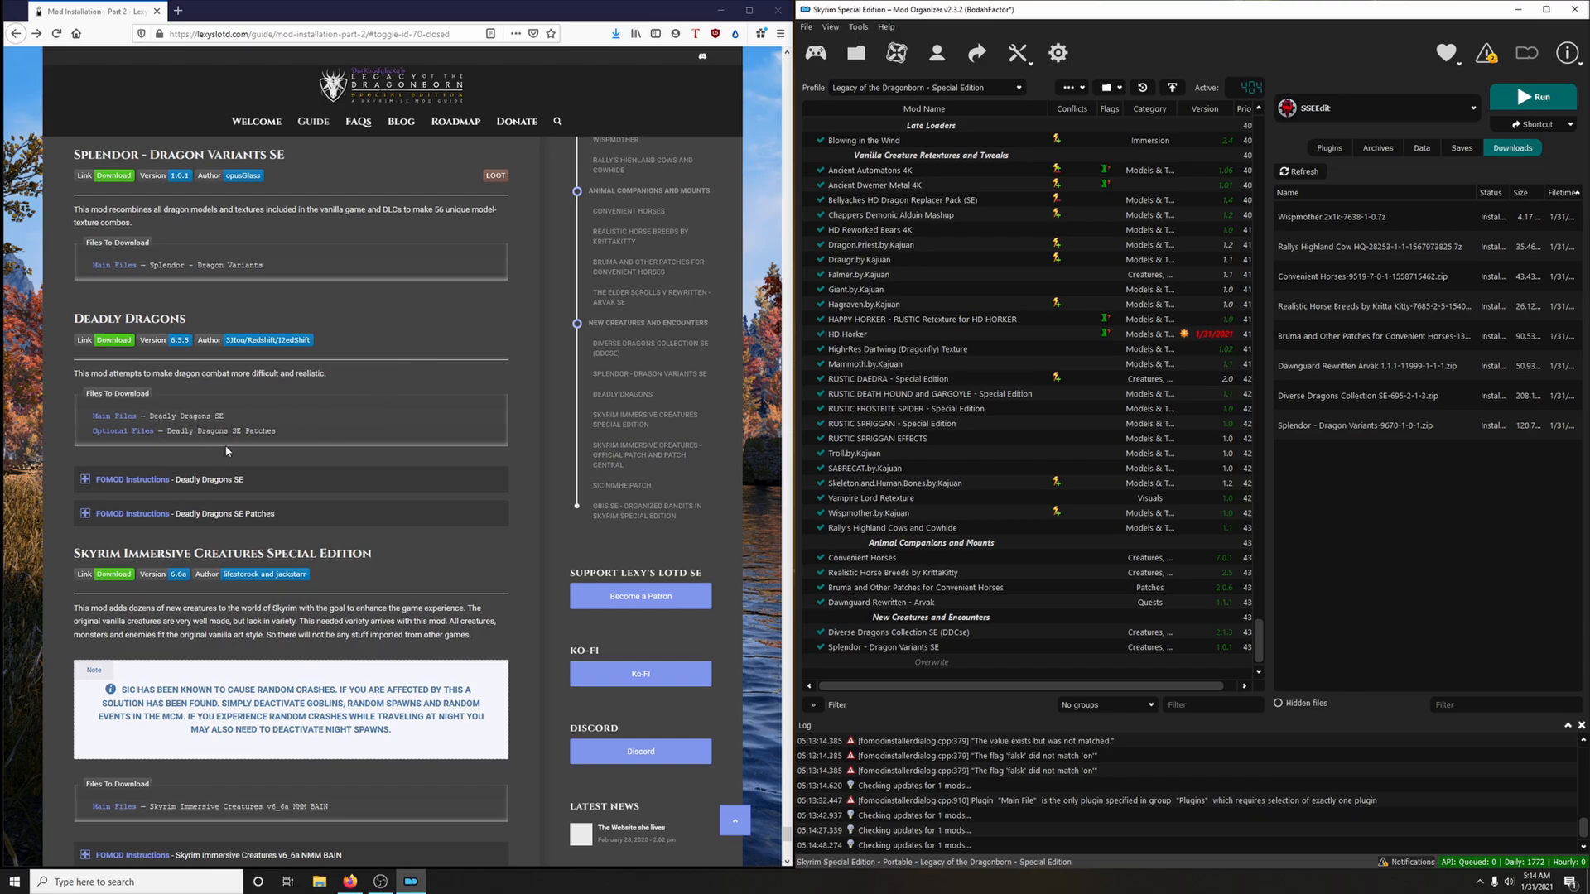
Download the Deadly Dragons SE main file and the optional Deadly Dragons SE Patches to the mod manager, and close the mod page
left_click(114, 340)
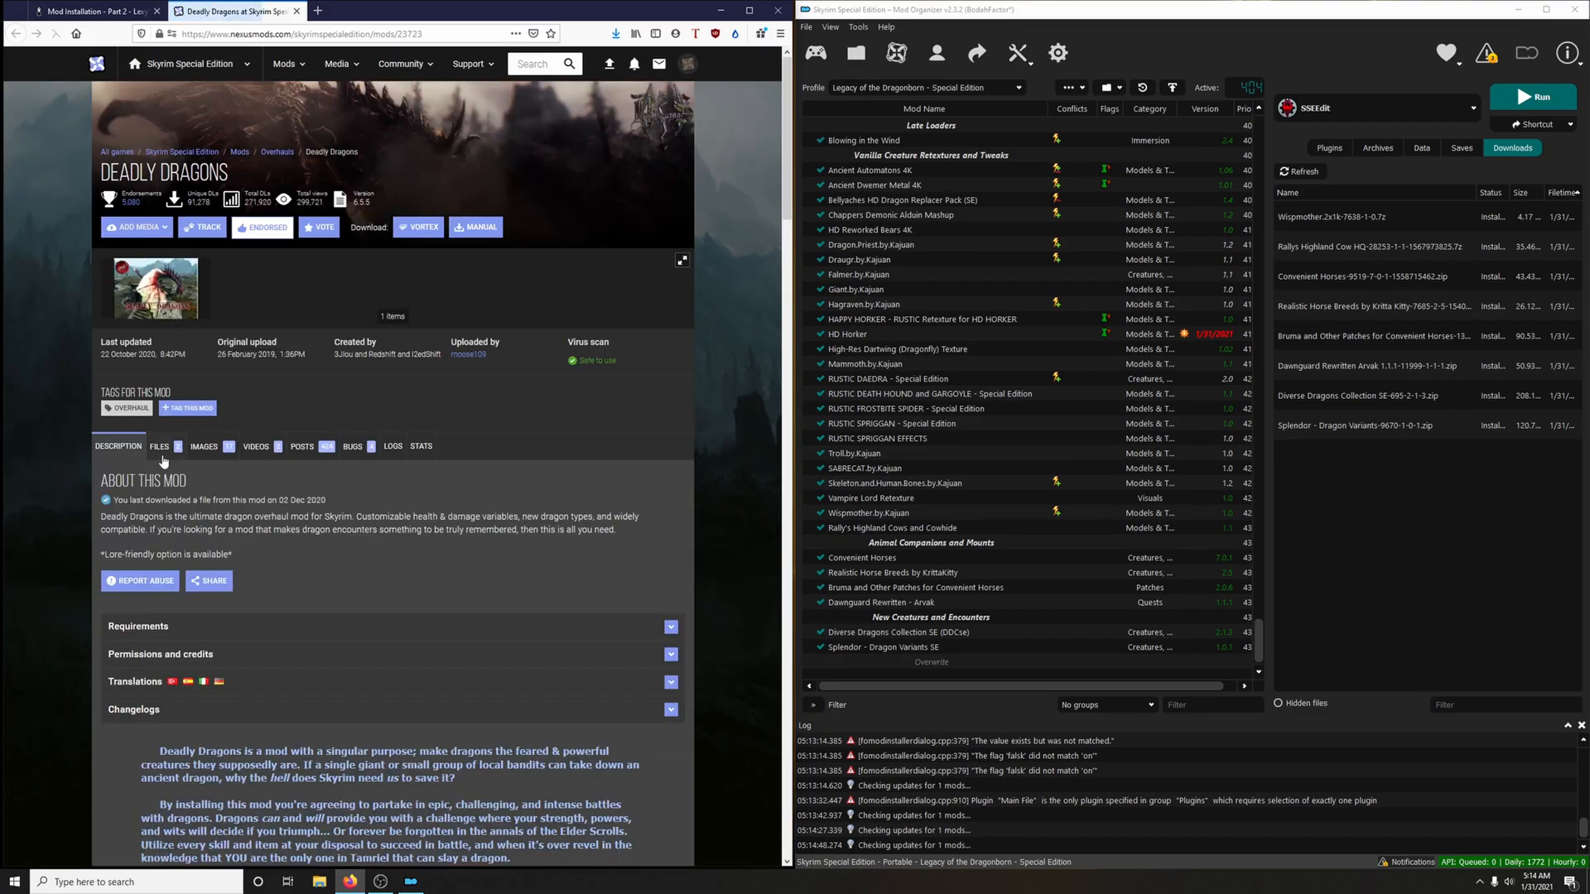
left_click(162, 451)
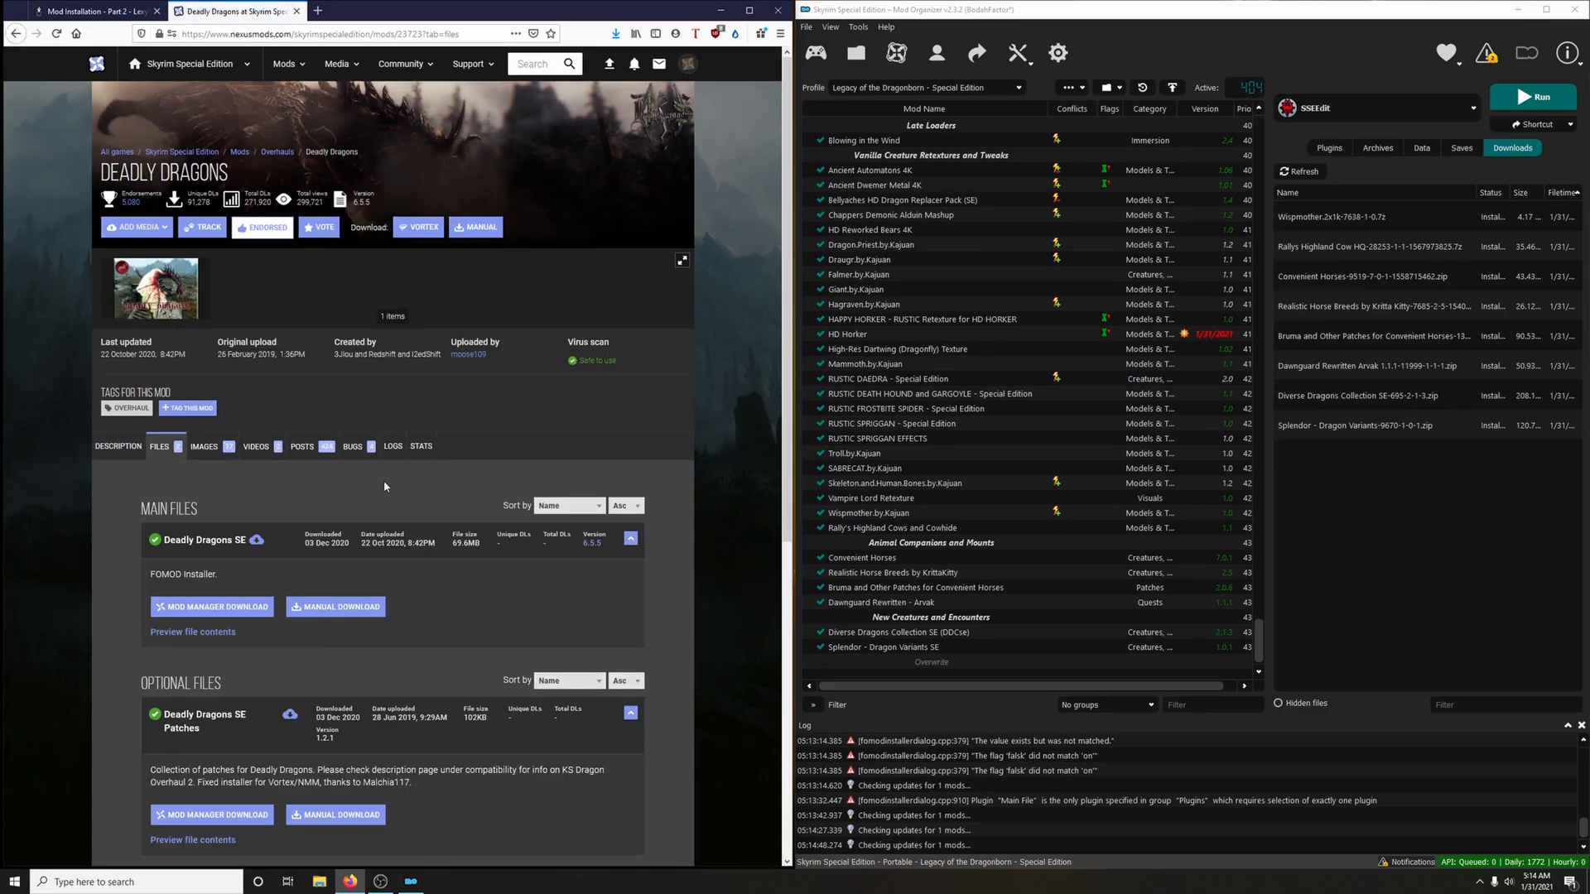
scroll(238, 438, "down", 2)
left_click(243, 421)
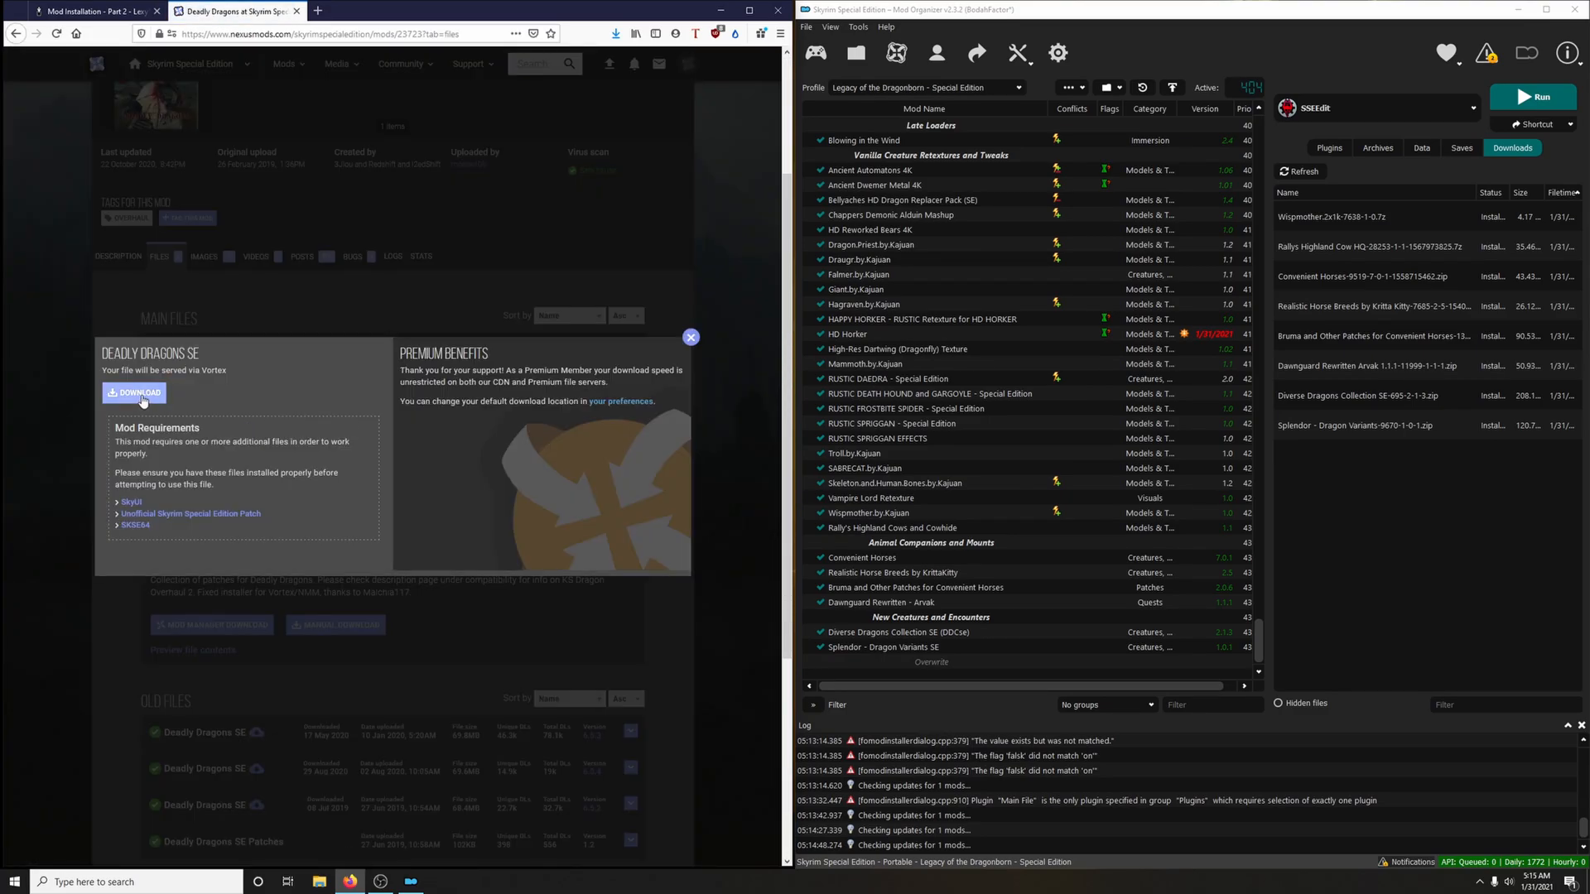
left_click(690, 339)
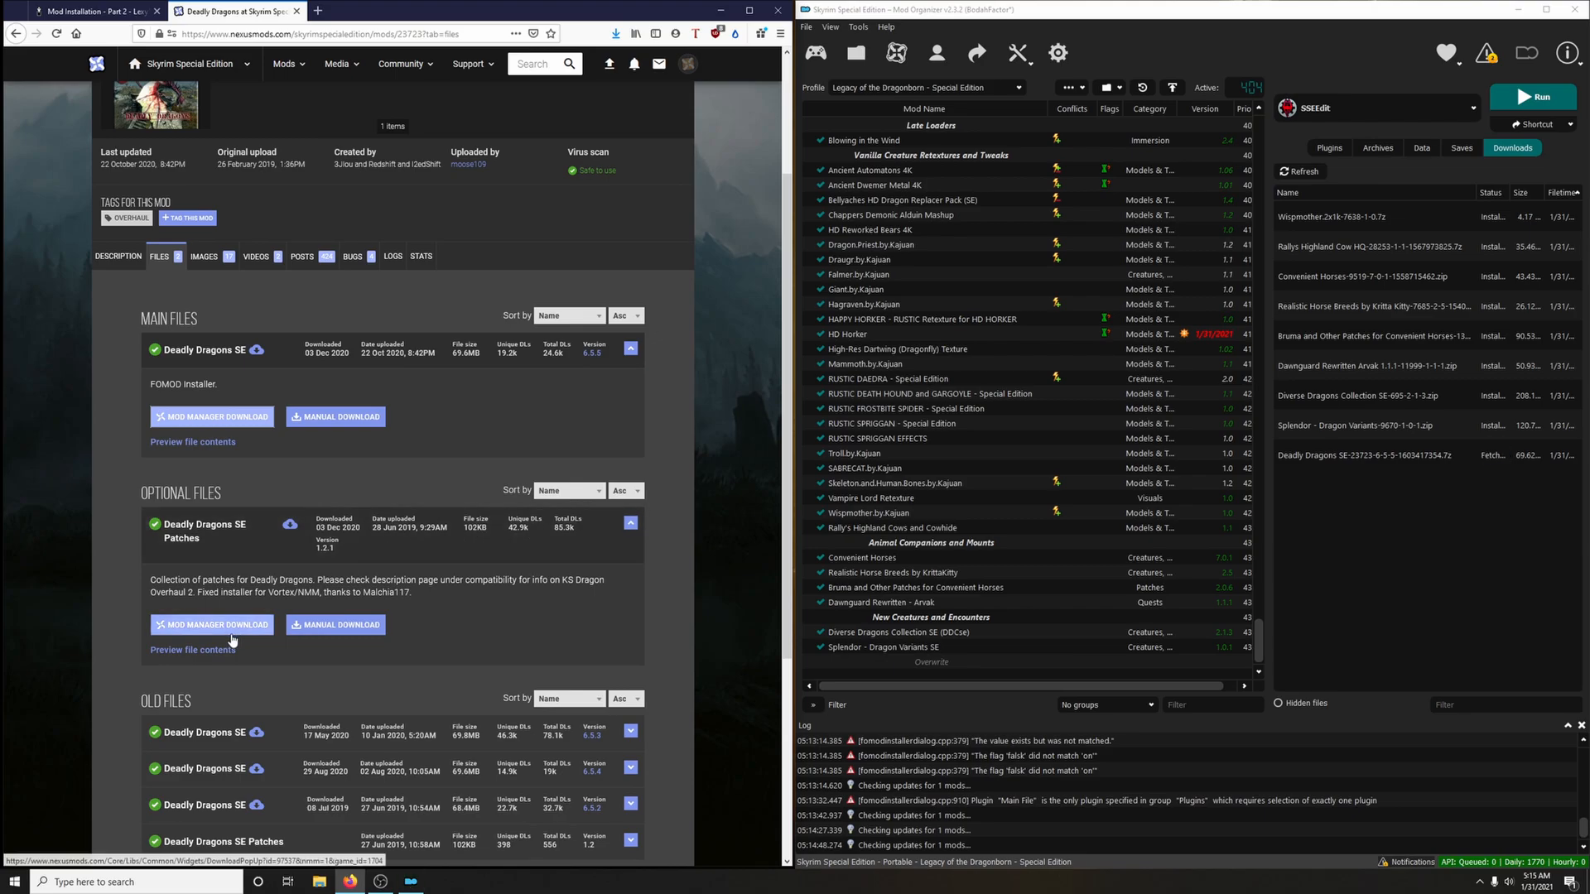
left_click(212, 624)
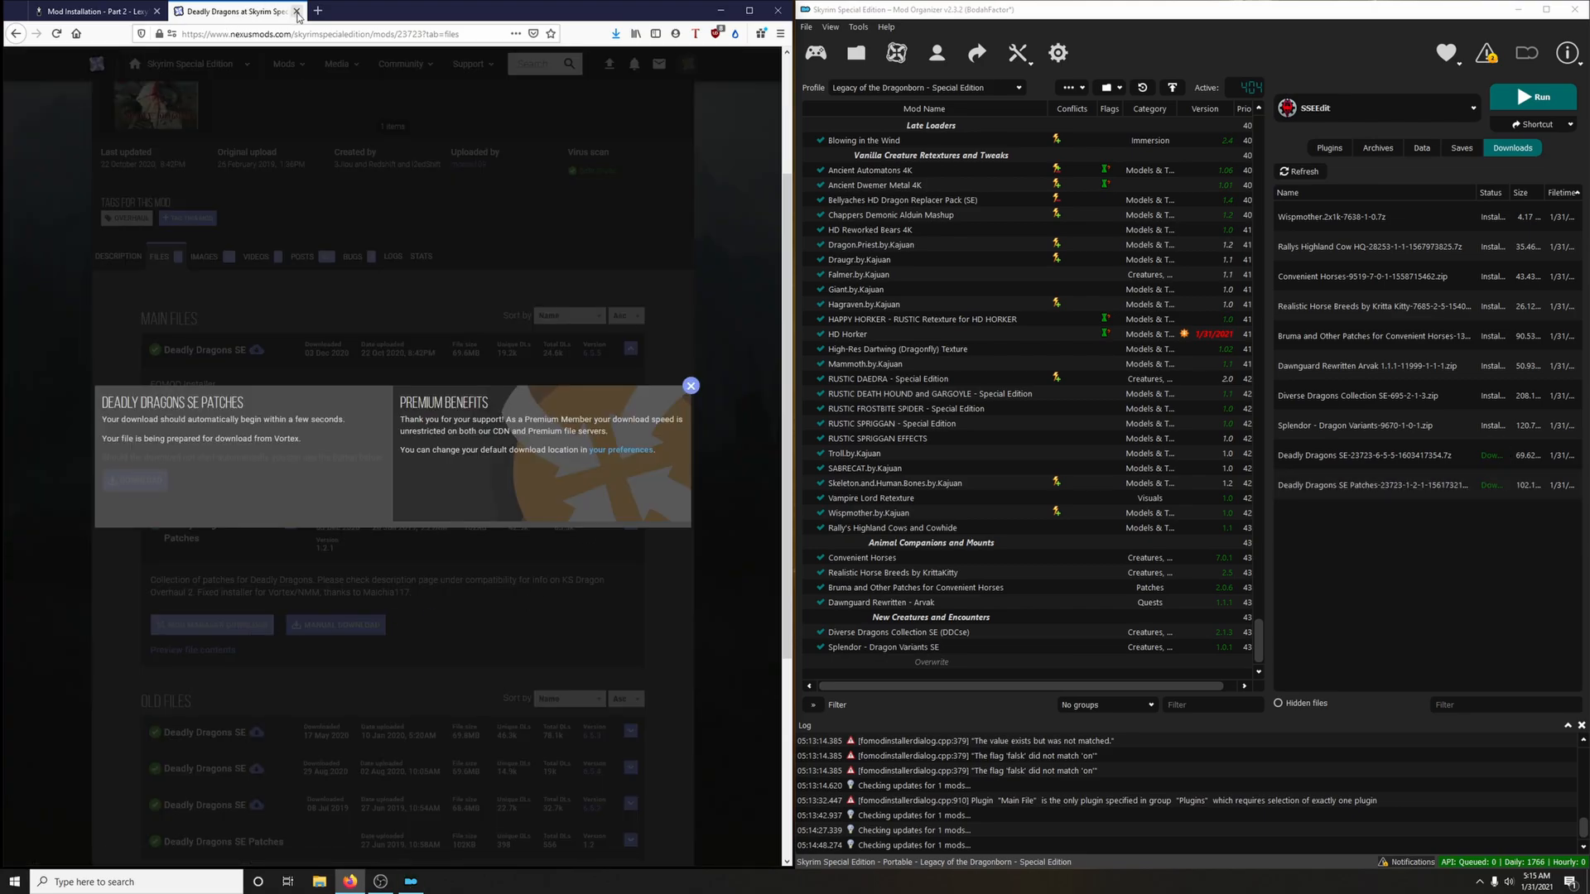
left_click(296, 11)
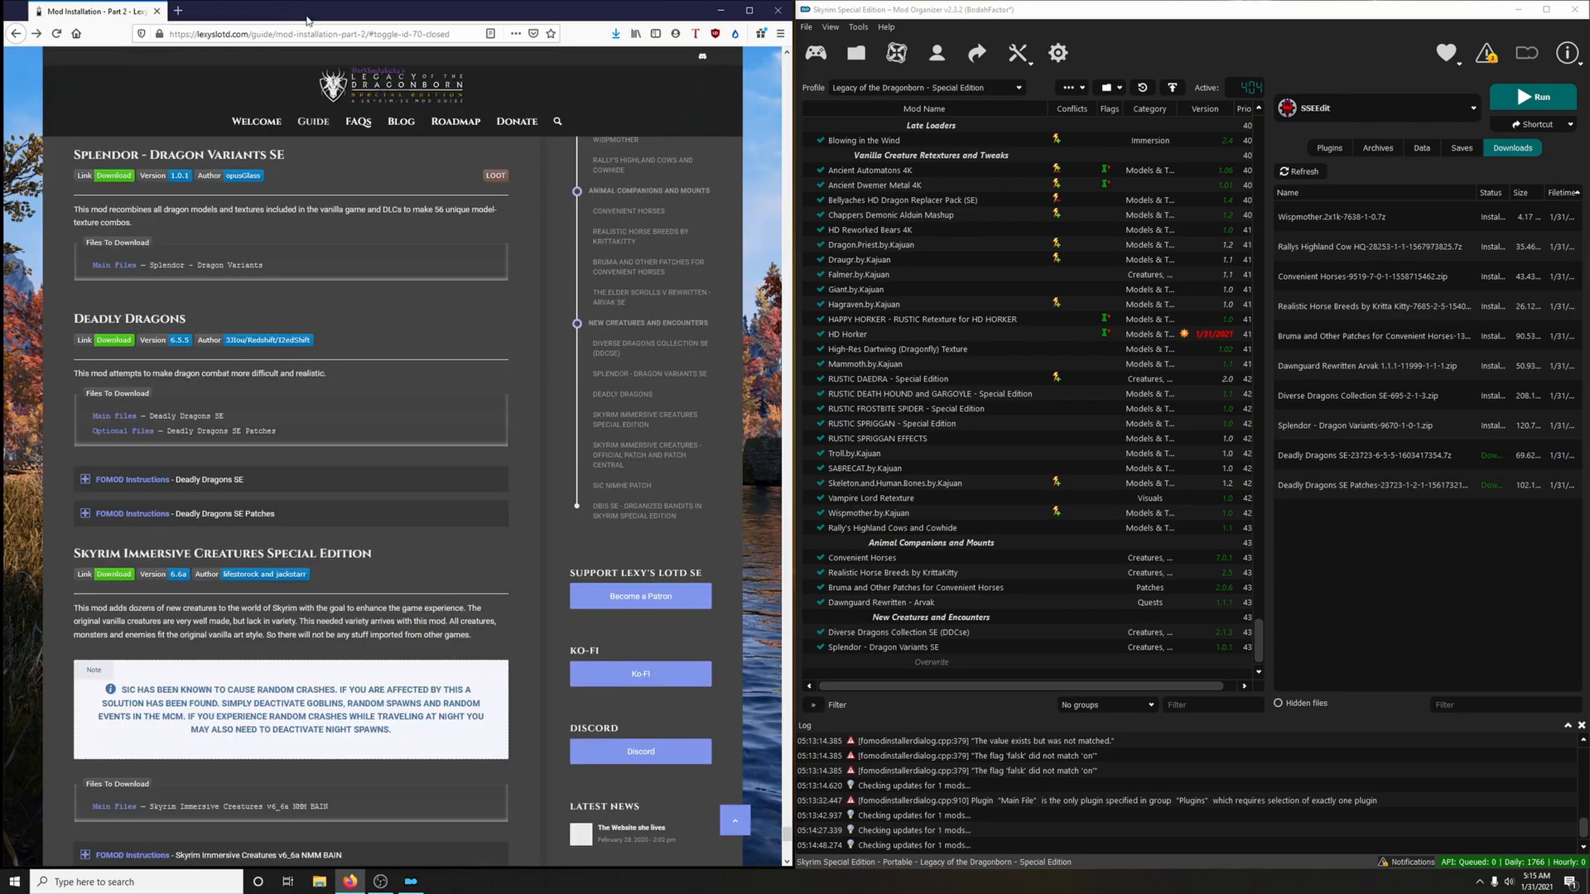
Install Deadly Dragons with the Regular Version and no optionals, following the guide's FOMOD instructions, and collapse those instructions
double_click(1312, 458)
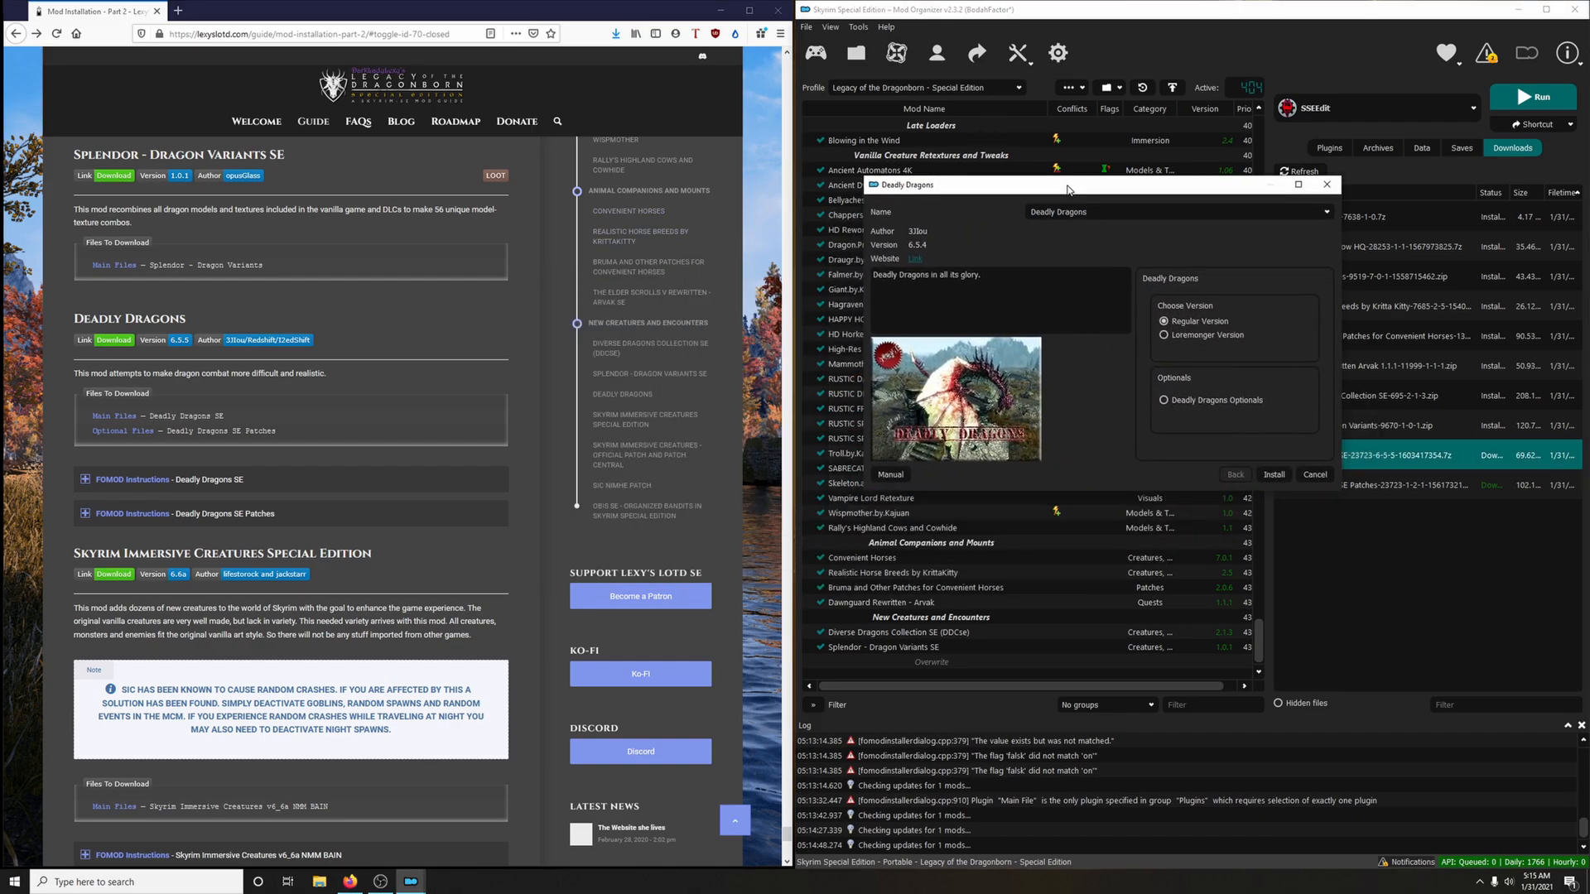
left_click(132, 480)
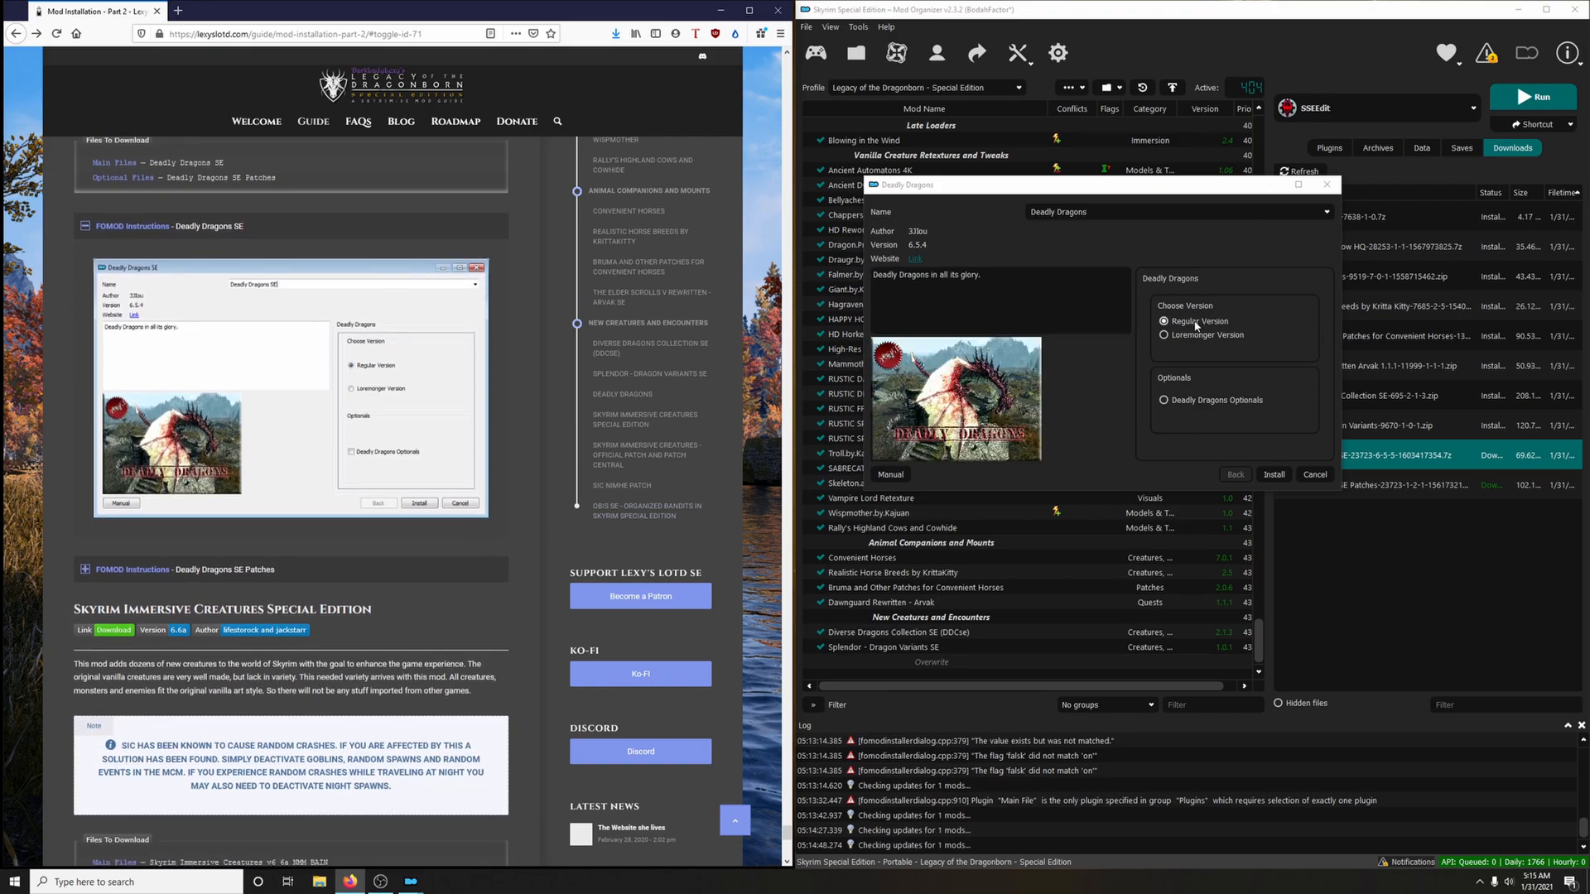
mouse_move(1193, 404)
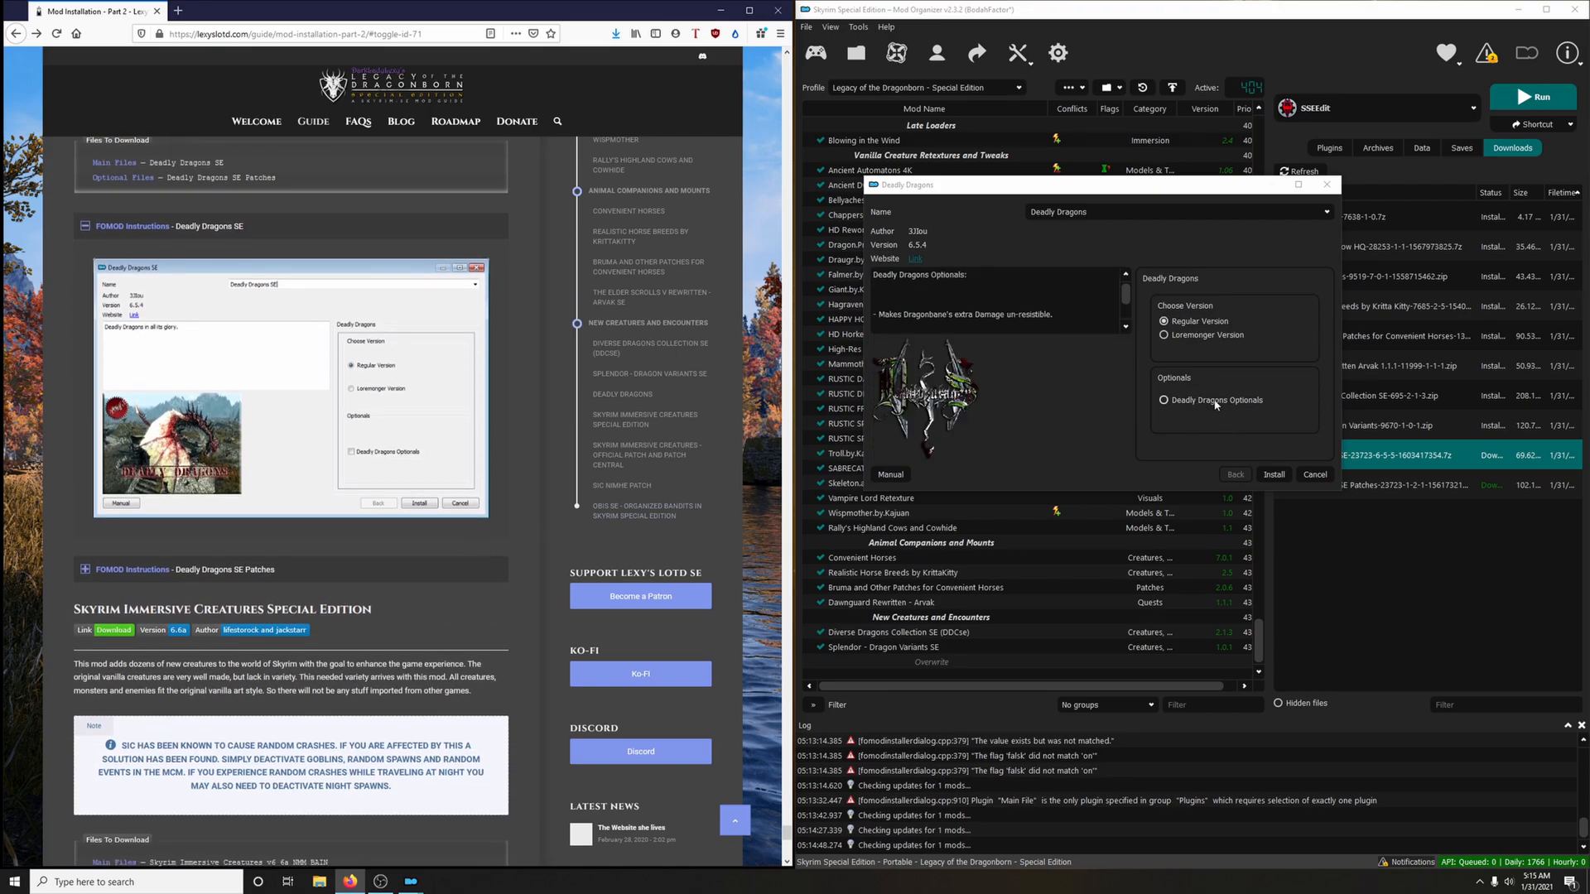
left_click(1273, 476)
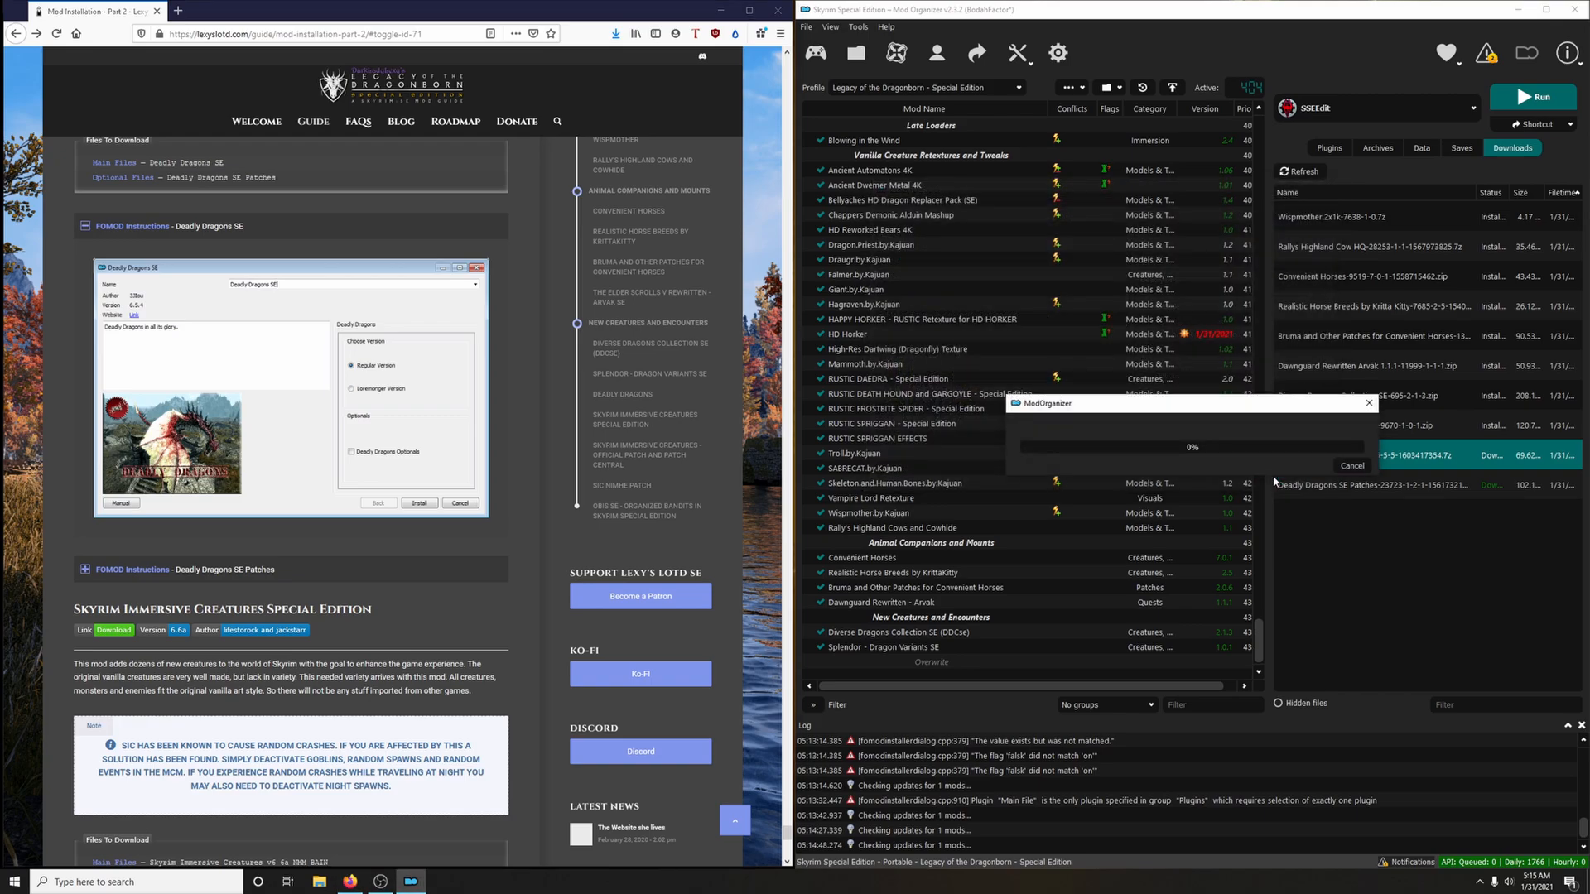
scroll(358, 379, "up", 1)
scroll(358, 379, "up", 3)
left_click(892, 459)
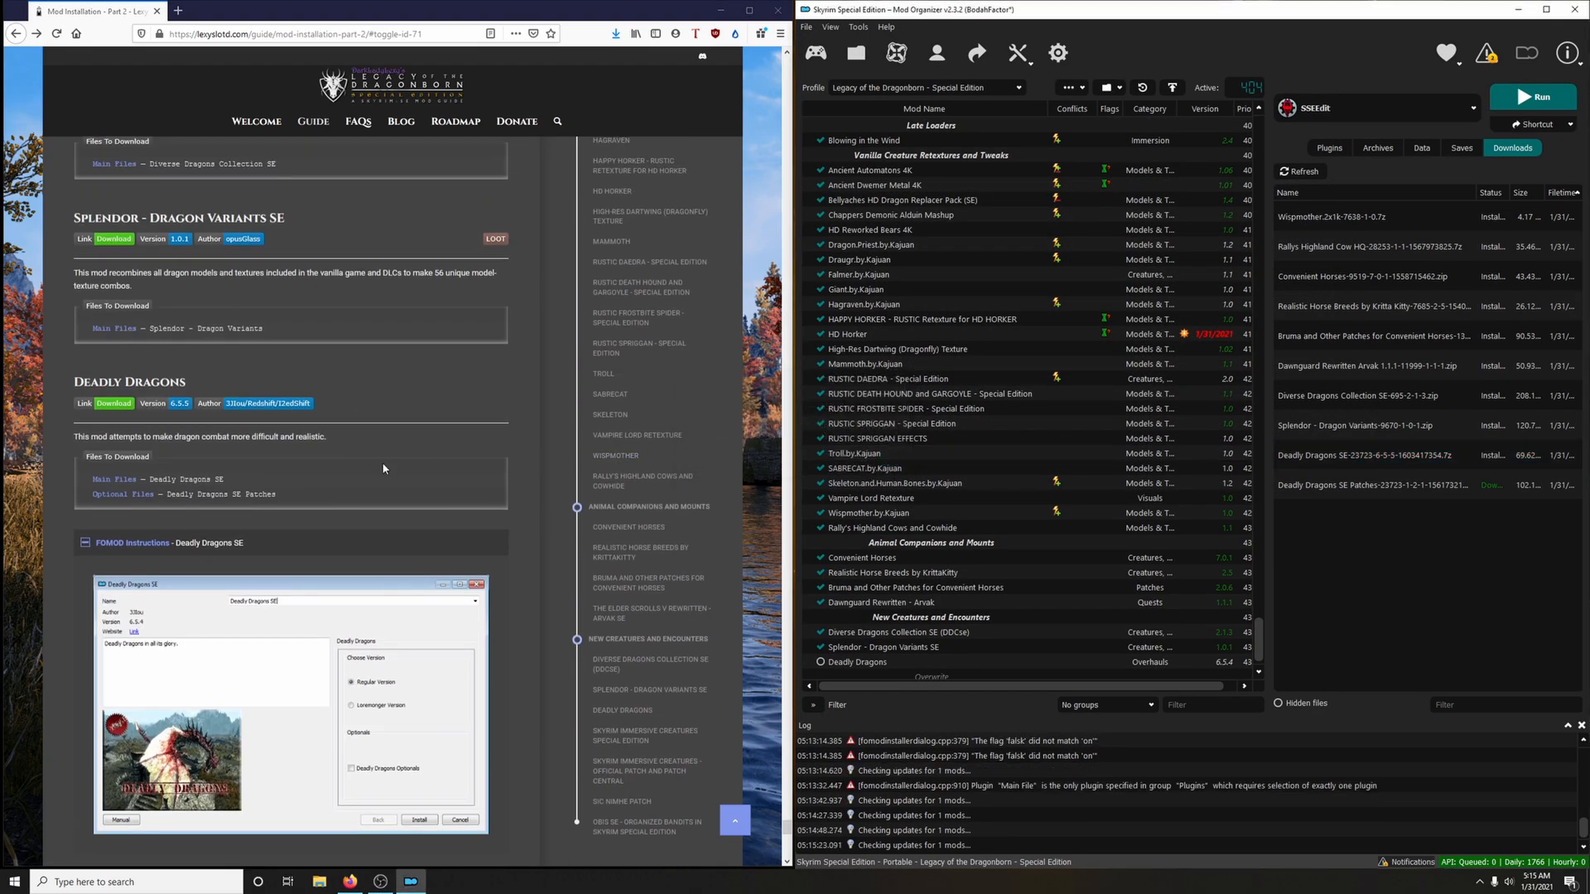
left_click(211, 551)
Install the Deadly Dragons SE patches for Diverse Dragons Collection and Splendor Dragons plus Wyrmstooth, as a separate mod named Deadly Dragons Patches
scroll(249, 513, "down", 2)
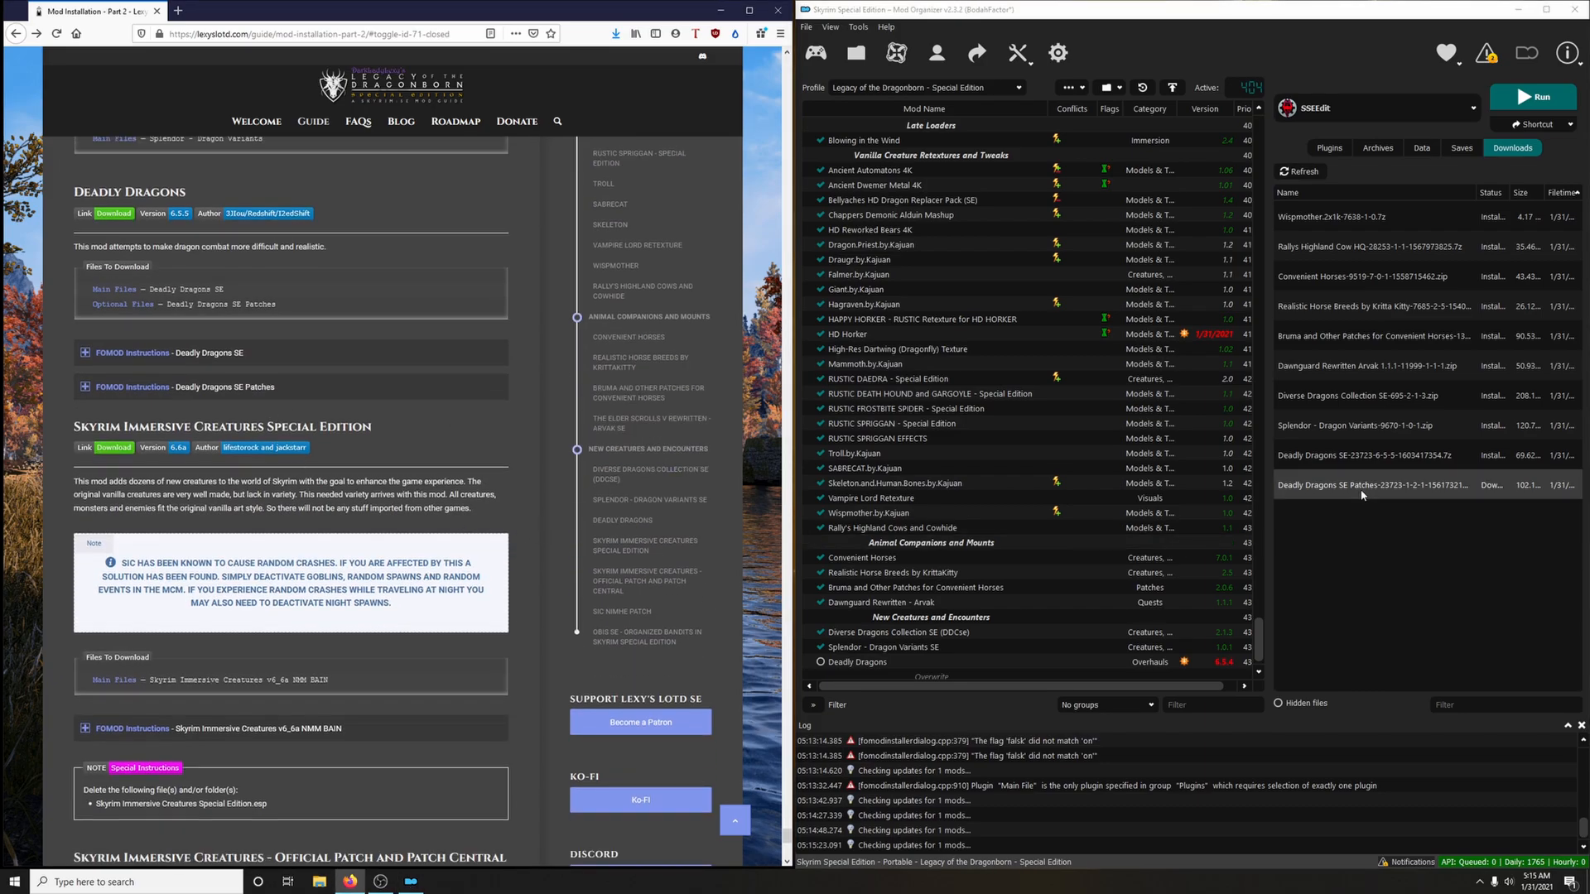
double_click(1309, 487)
left_click_drag(861, 272, 1002, 63)
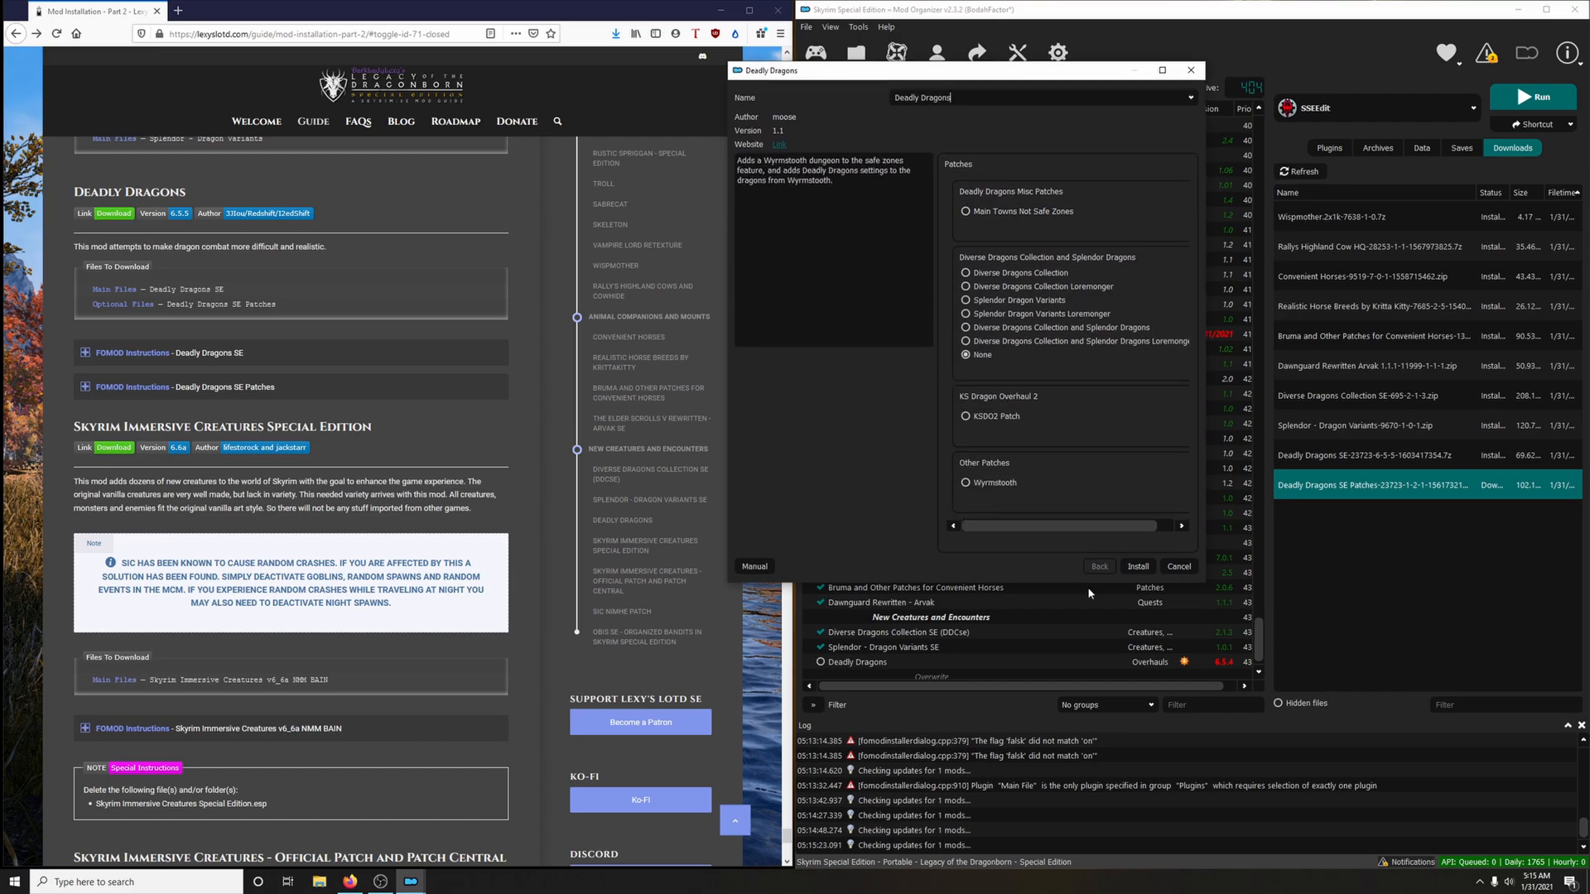
left_click(182, 386)
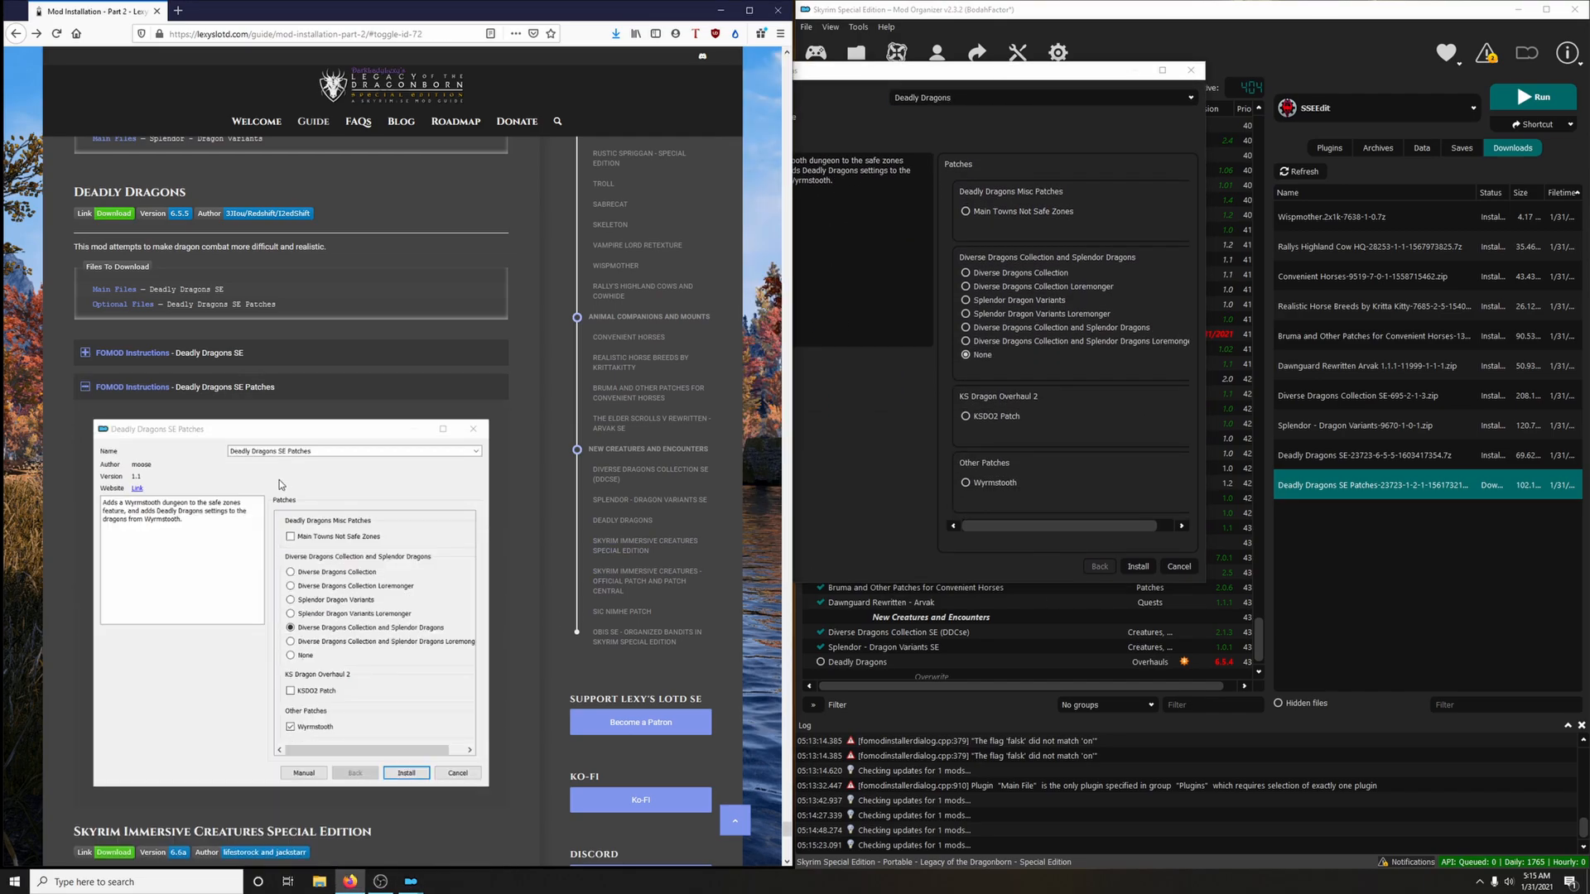
scroll(278, 484, "down", 3)
mouse_move(1056, 212)
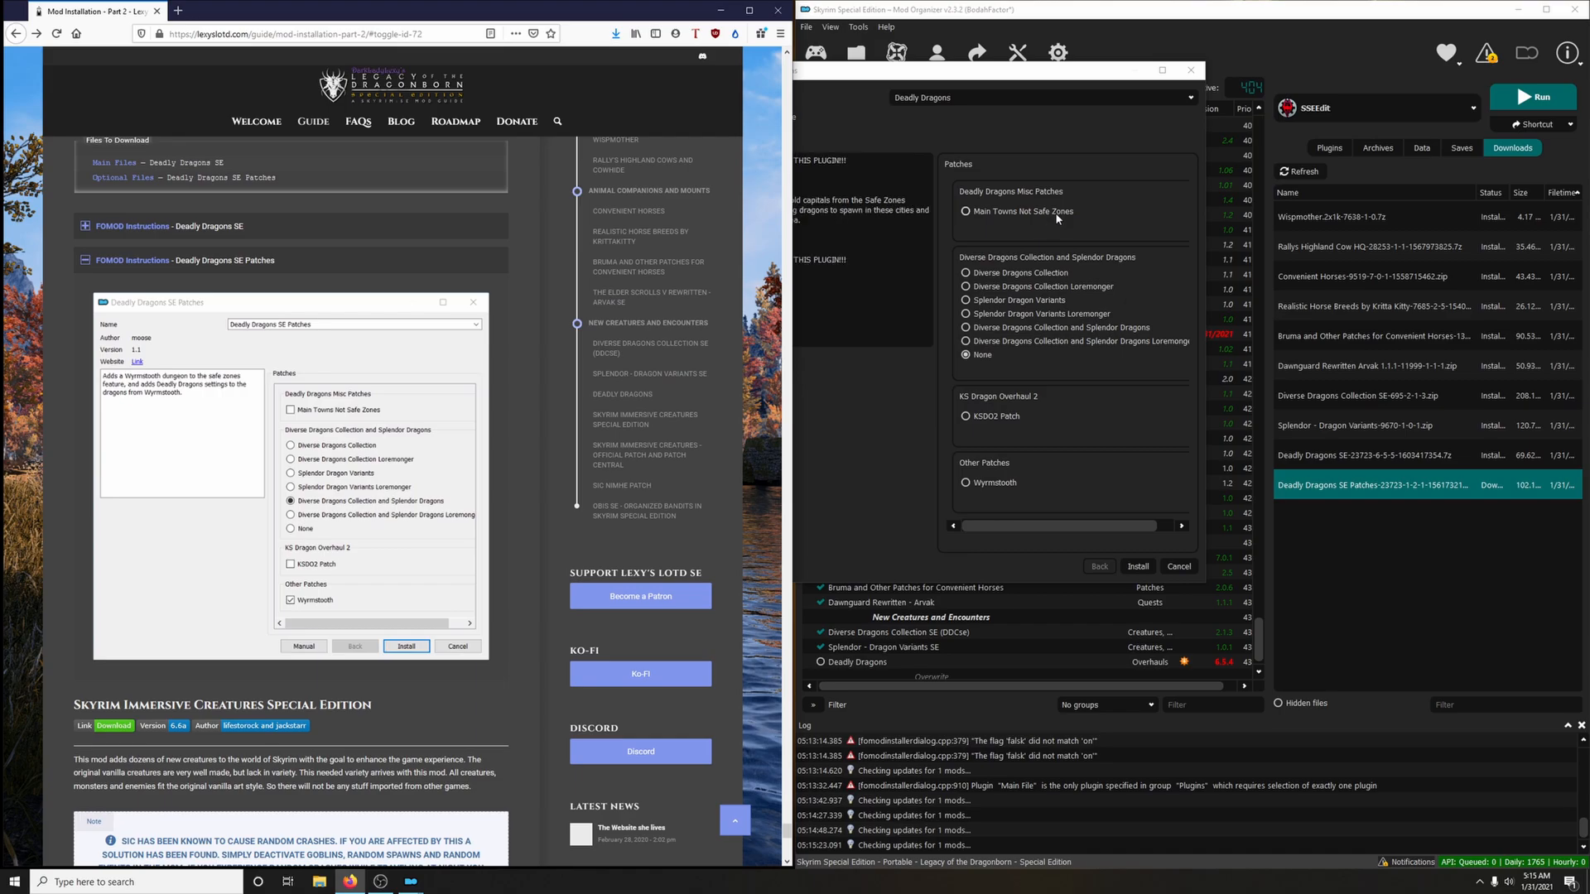
mouse_move(1020, 332)
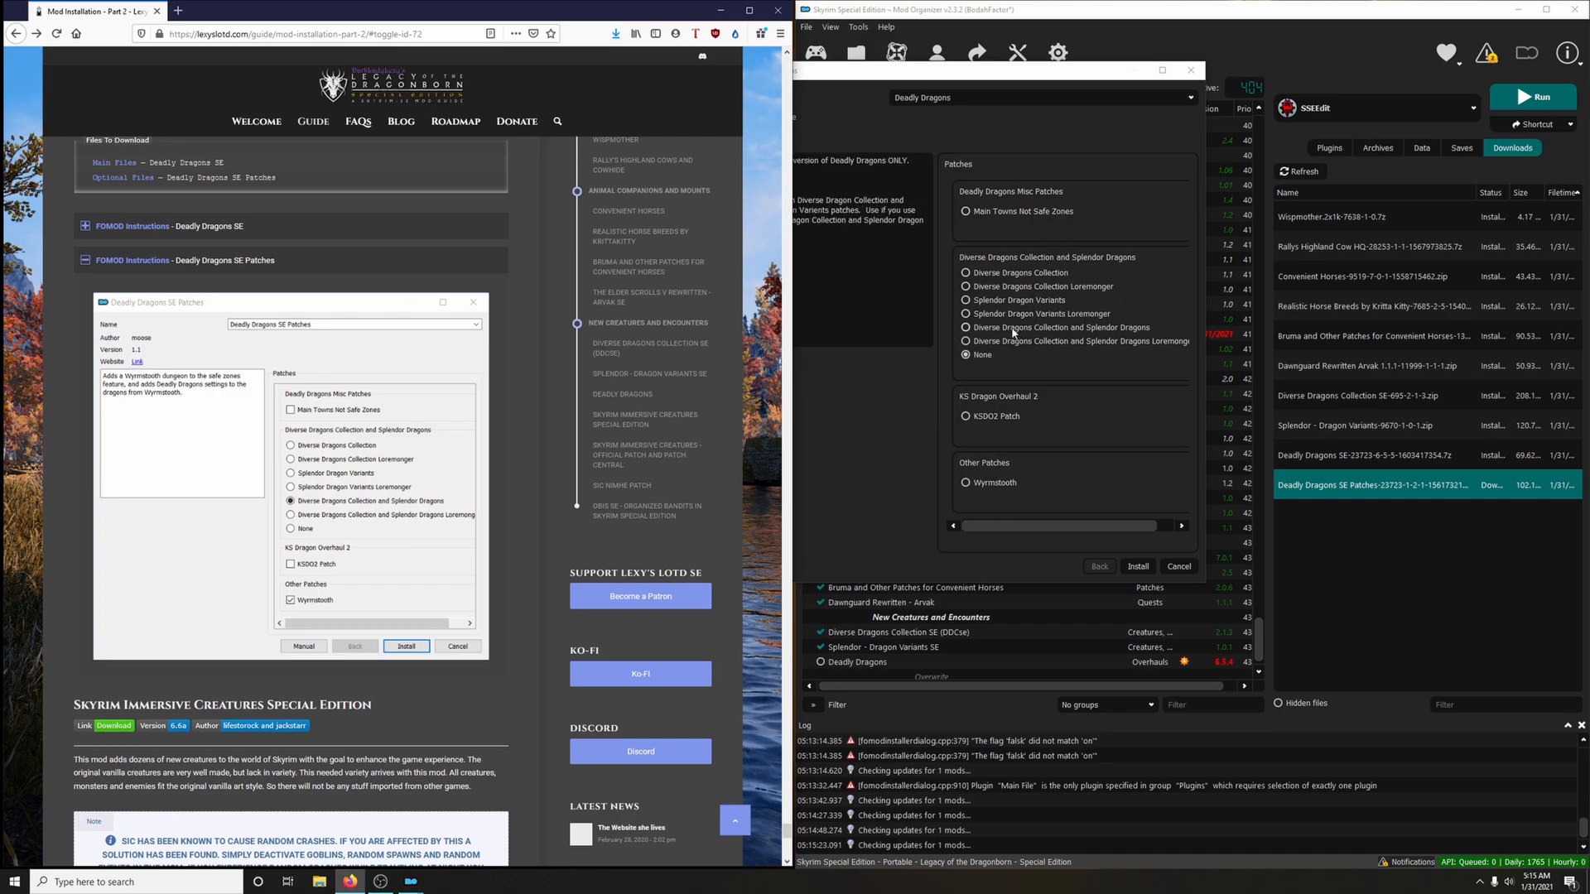
left_click(1014, 332)
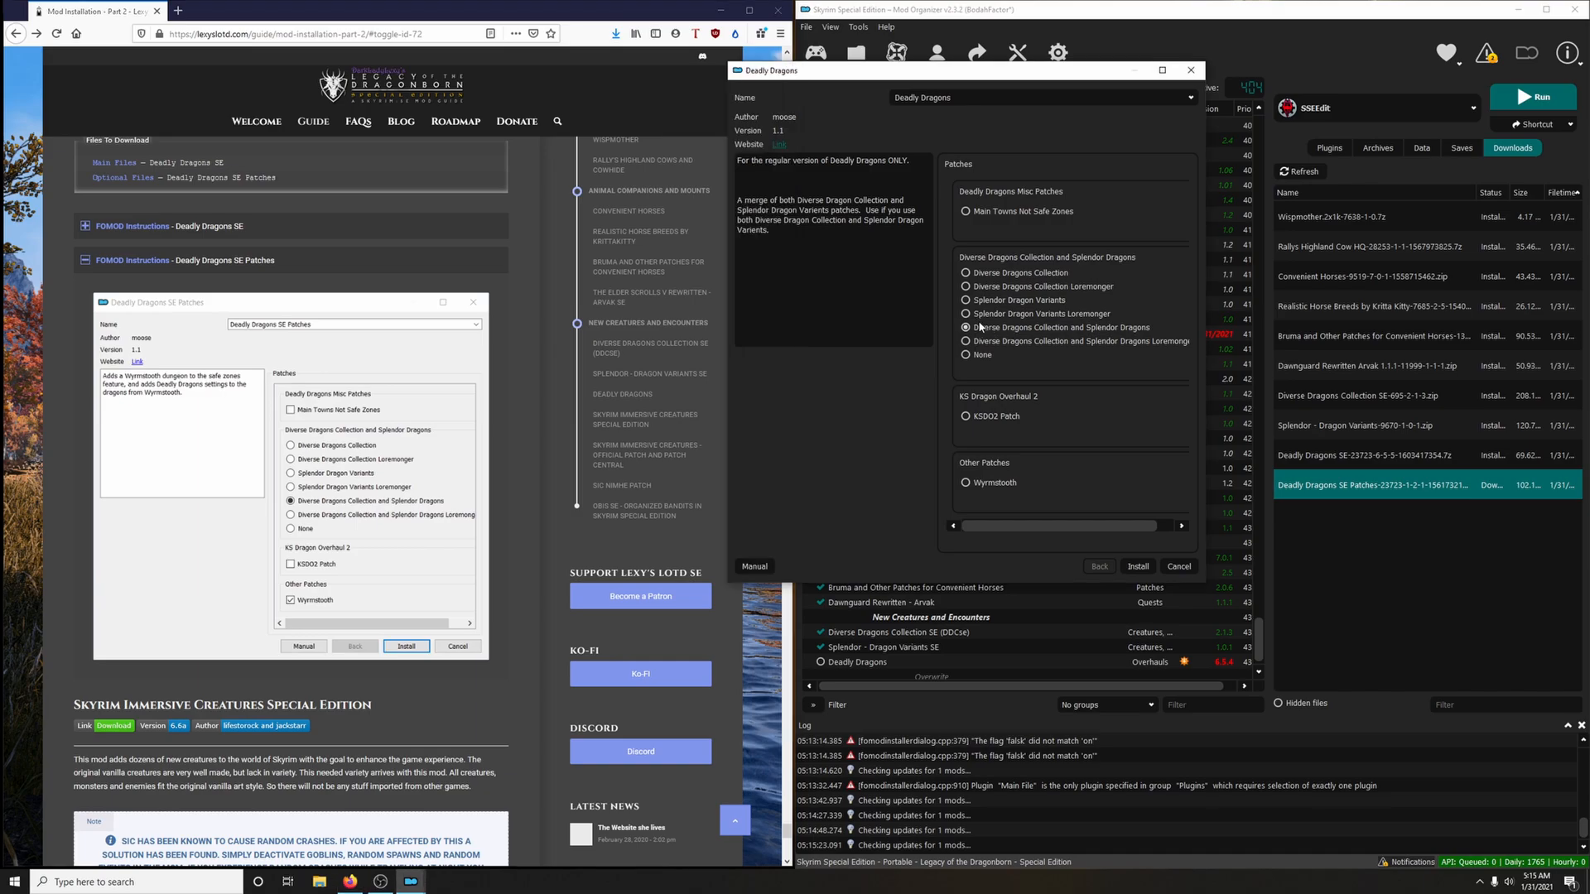
left_click(967, 484)
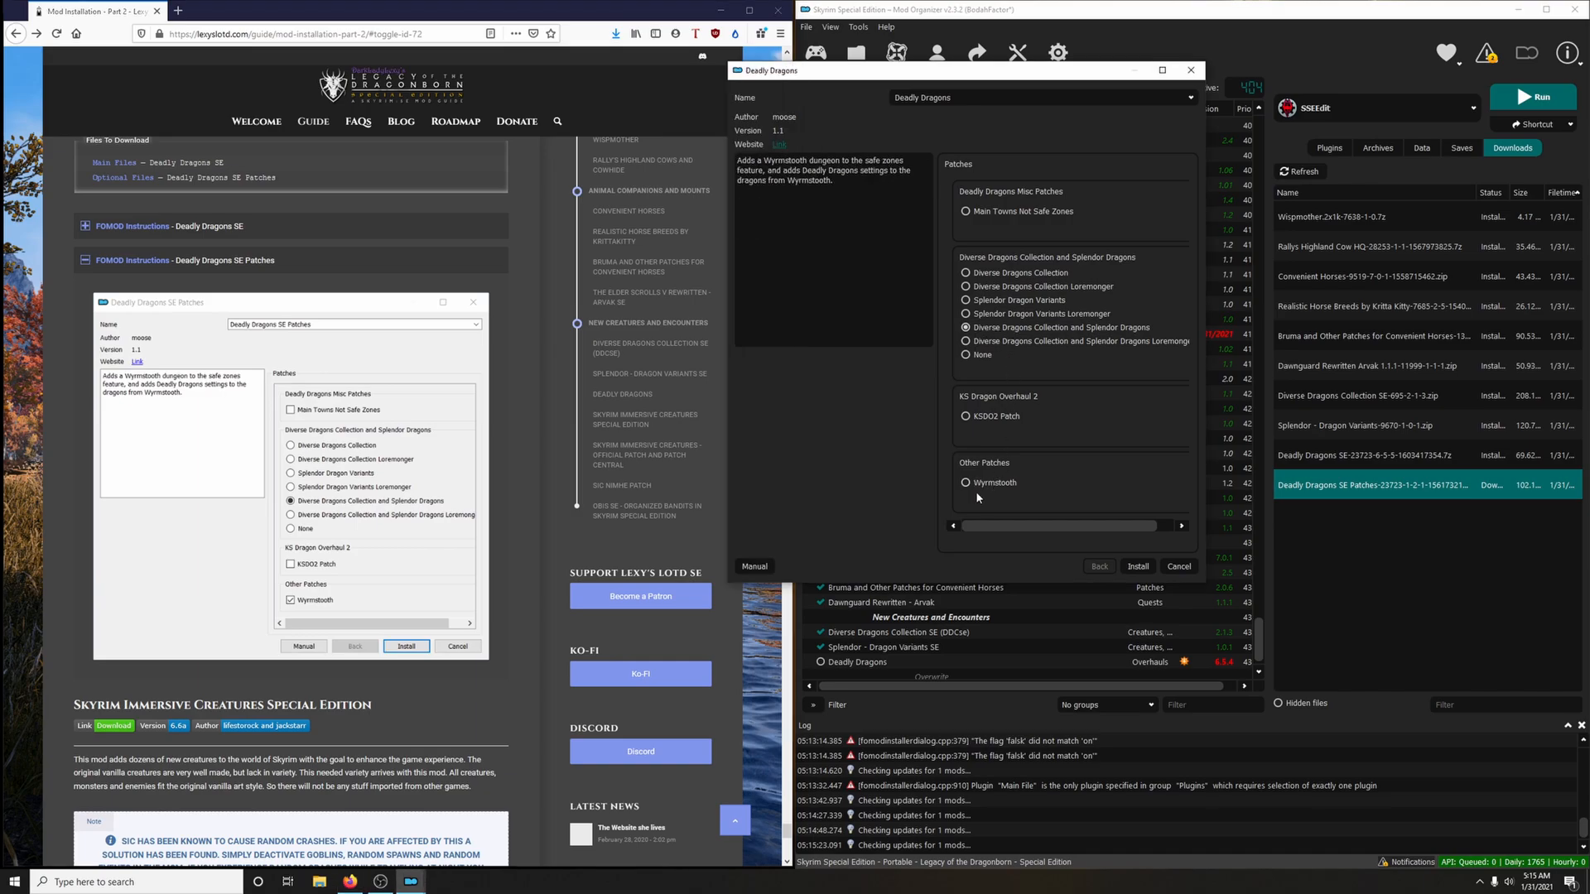
left_click(1139, 568)
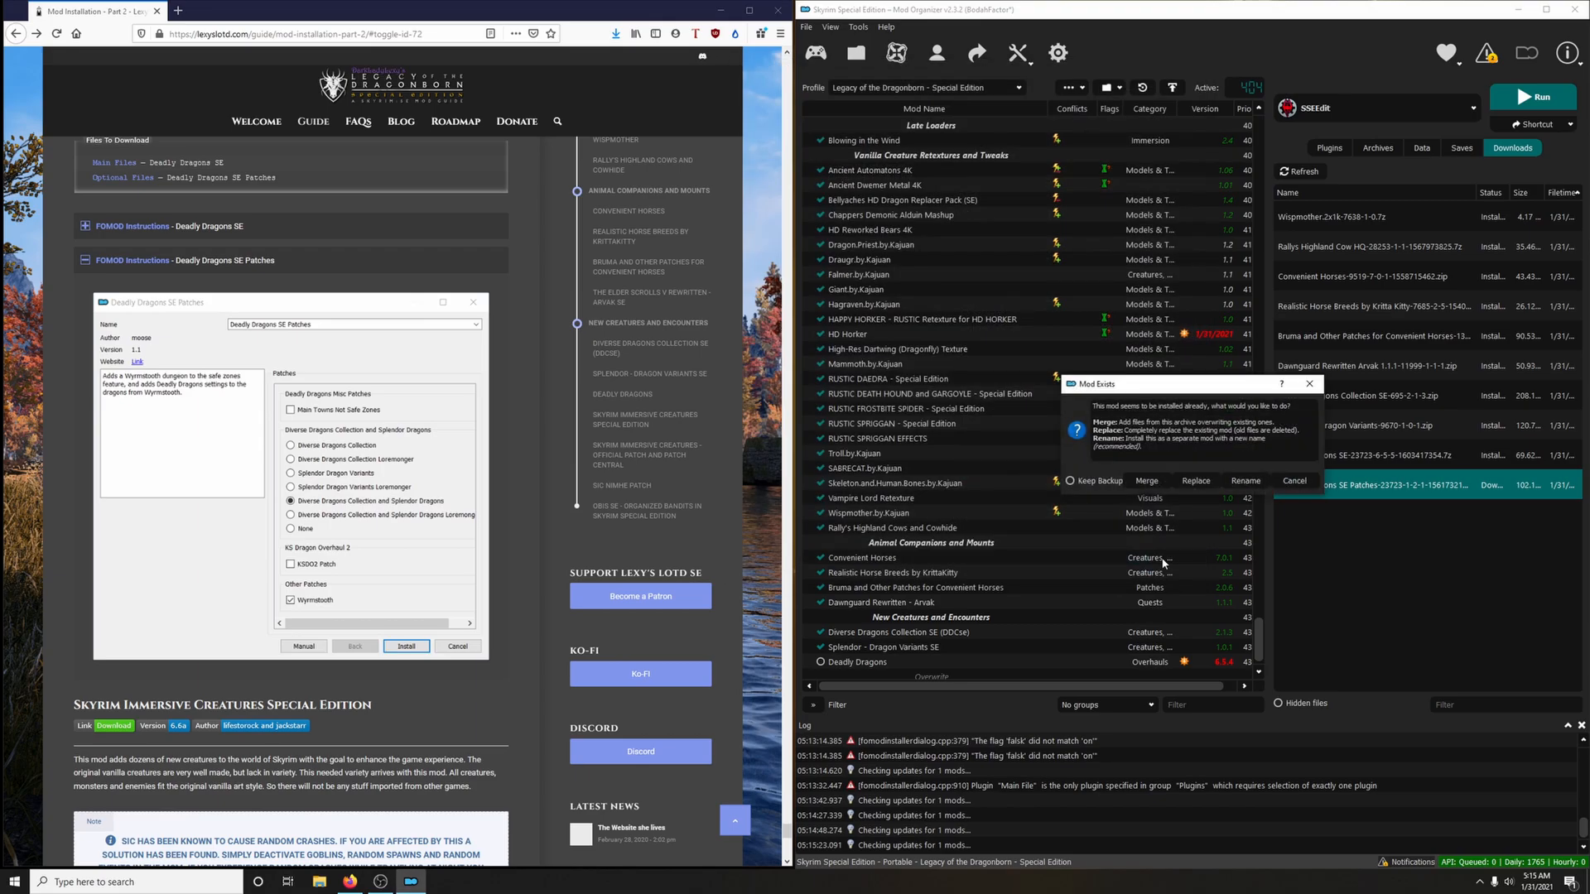
left_click(1254, 489)
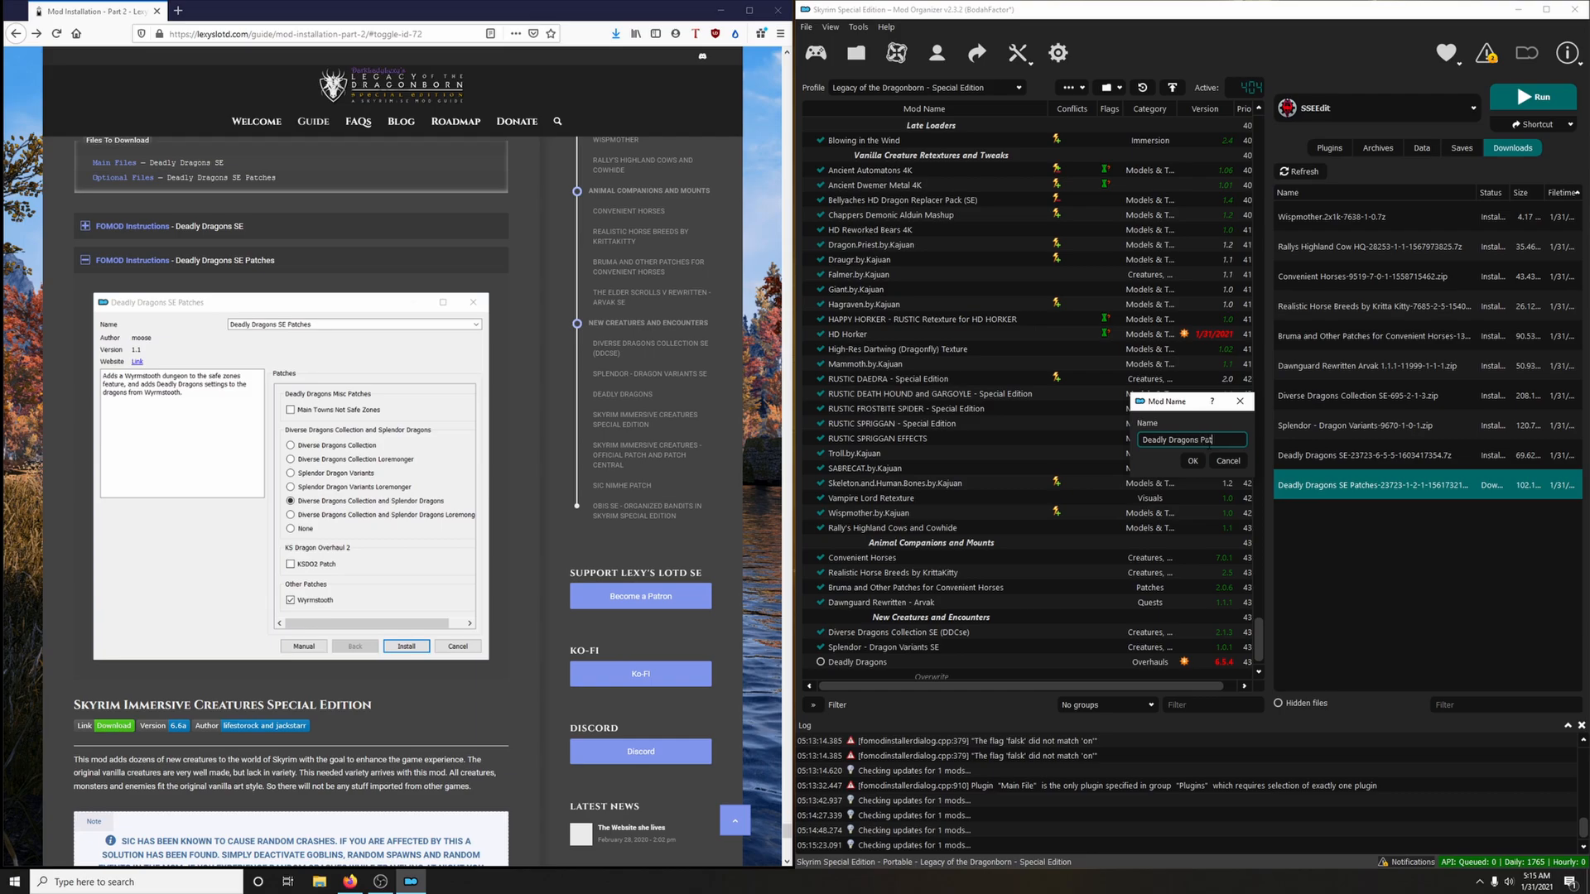
left_click(1192, 460)
Enable Deadly Dragons and Deadly Dragons Patches in the mod list
scroll(979, 610, "down", 1)
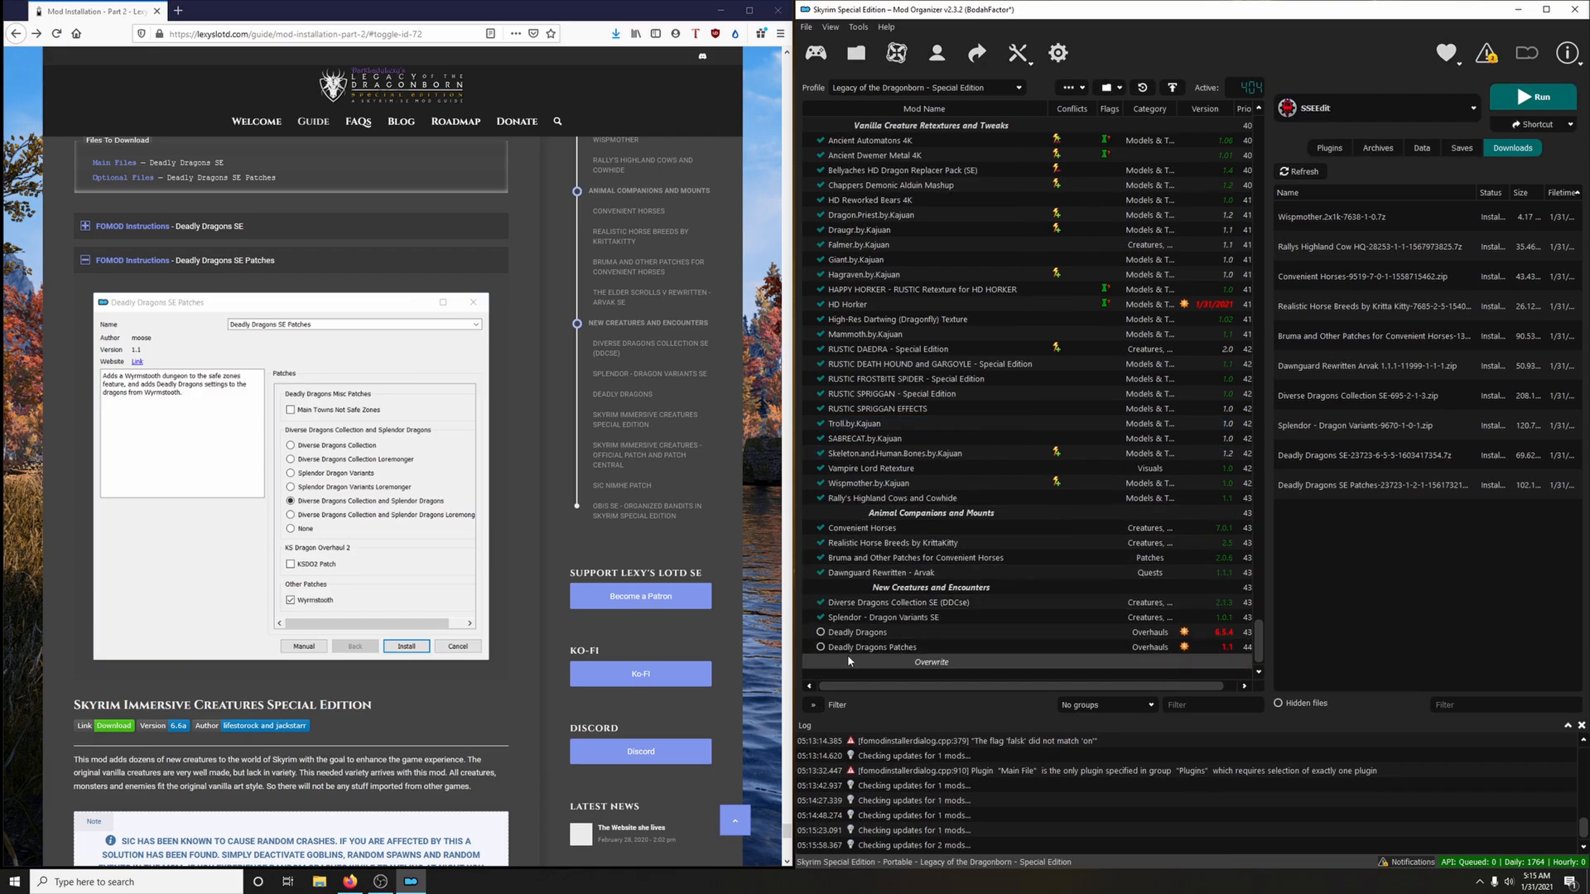
left_click(820, 633)
left_click(820, 647)
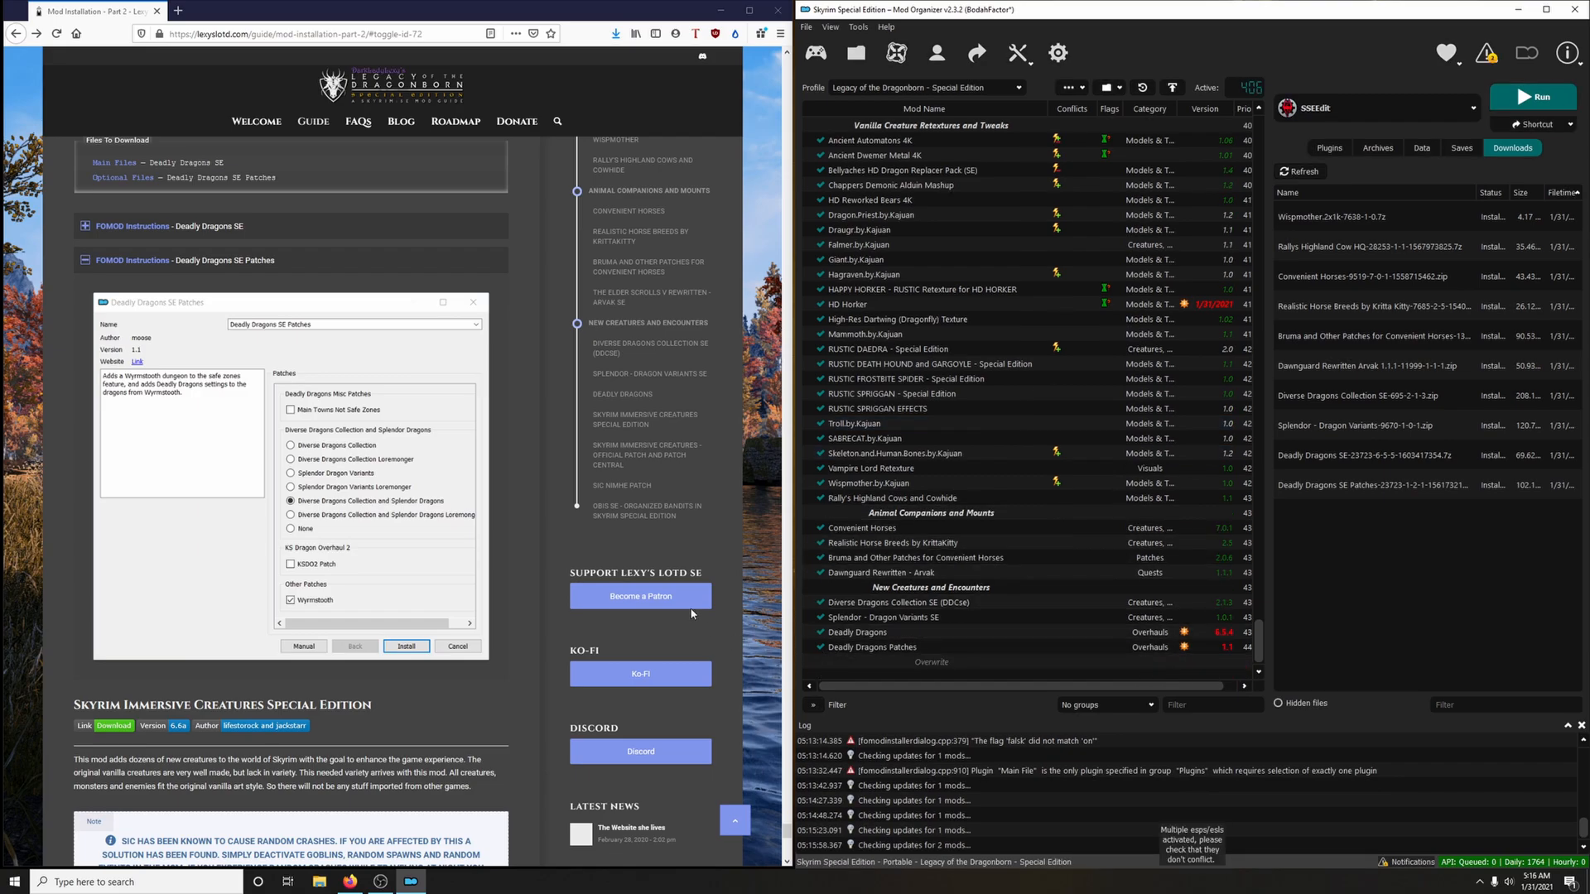
Delete all installed downloads from the list and disk, and collapse the guide's Deadly Dragons SE Patches instructions
right_click(1442, 436)
left_click(1511, 545)
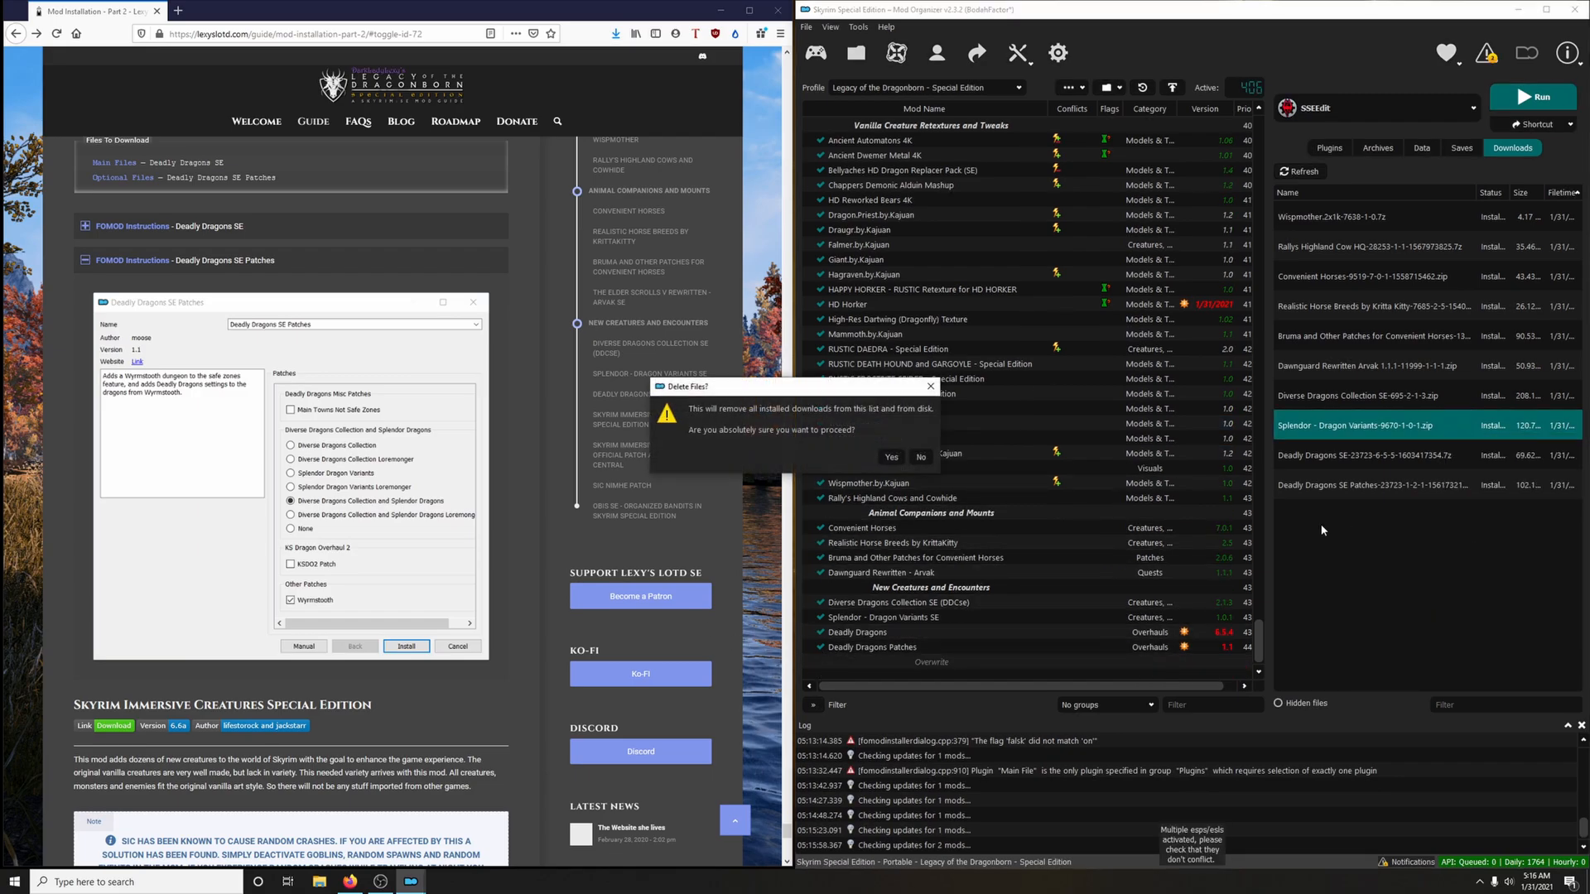
left_click(892, 461)
left_click(315, 260)
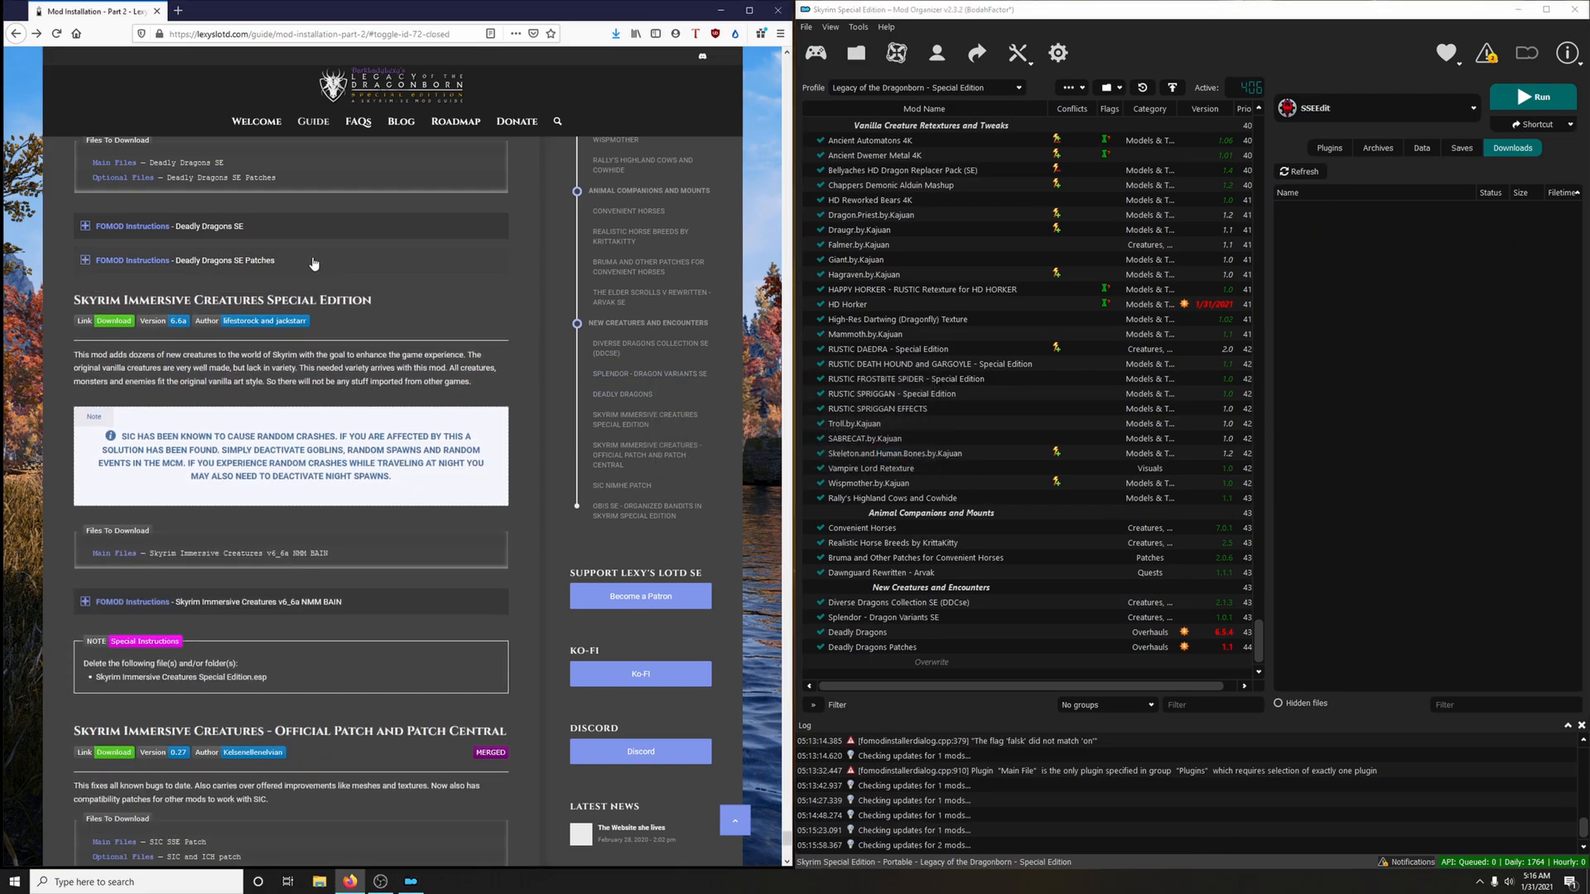
scroll(364, 281, "down", 1)
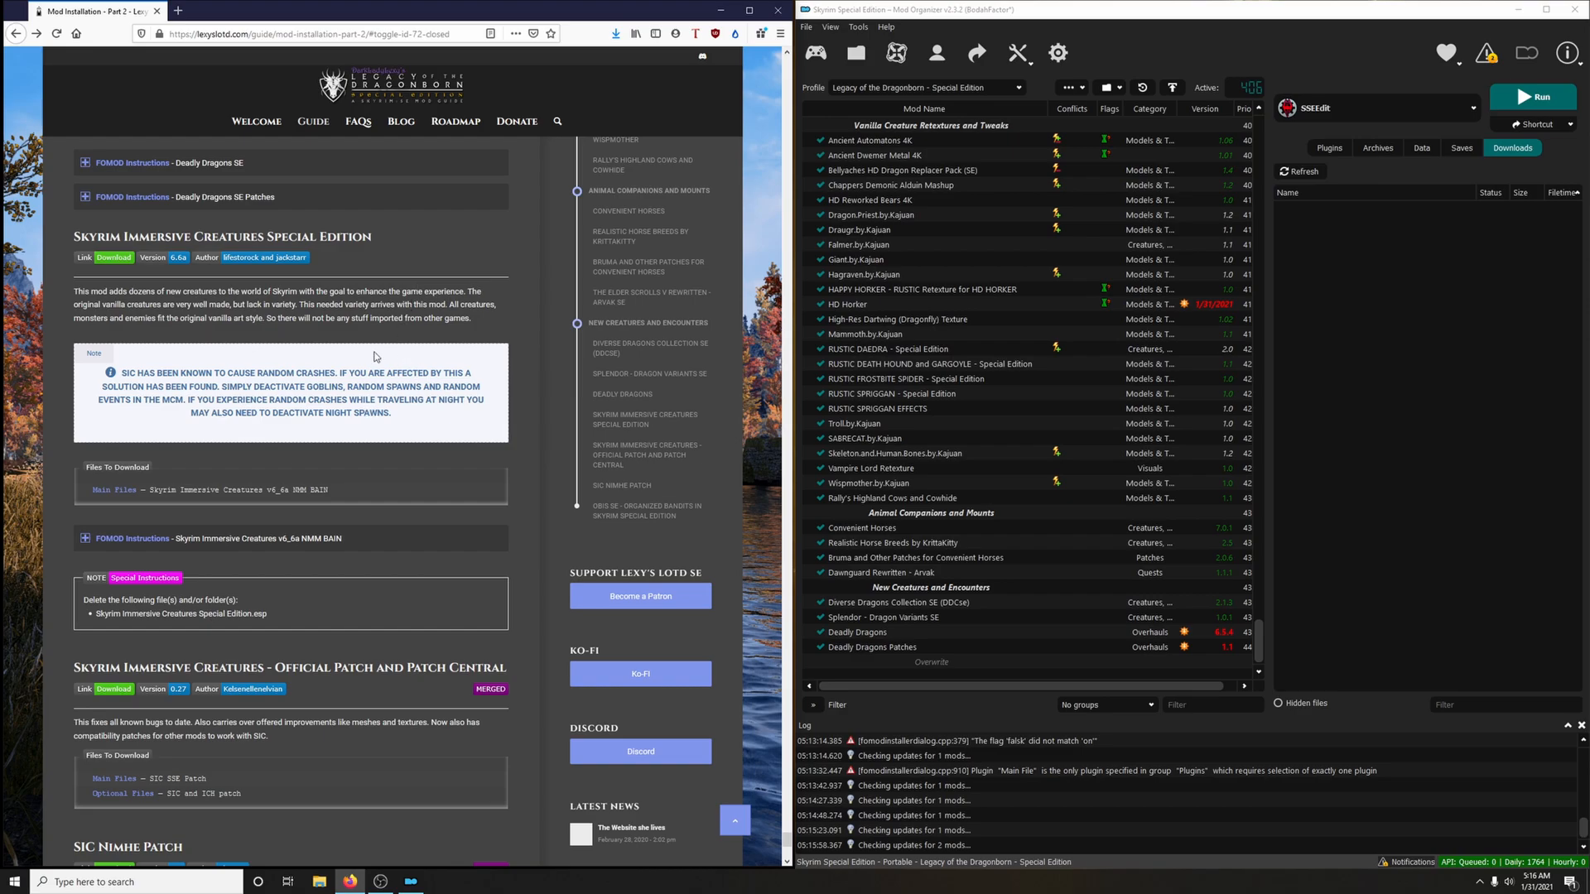
Download the main file Skyrim Immersive Creatures v6_6a NMM BAIN from Nexus Mods through the mod manager and close its page
left_click(110, 258)
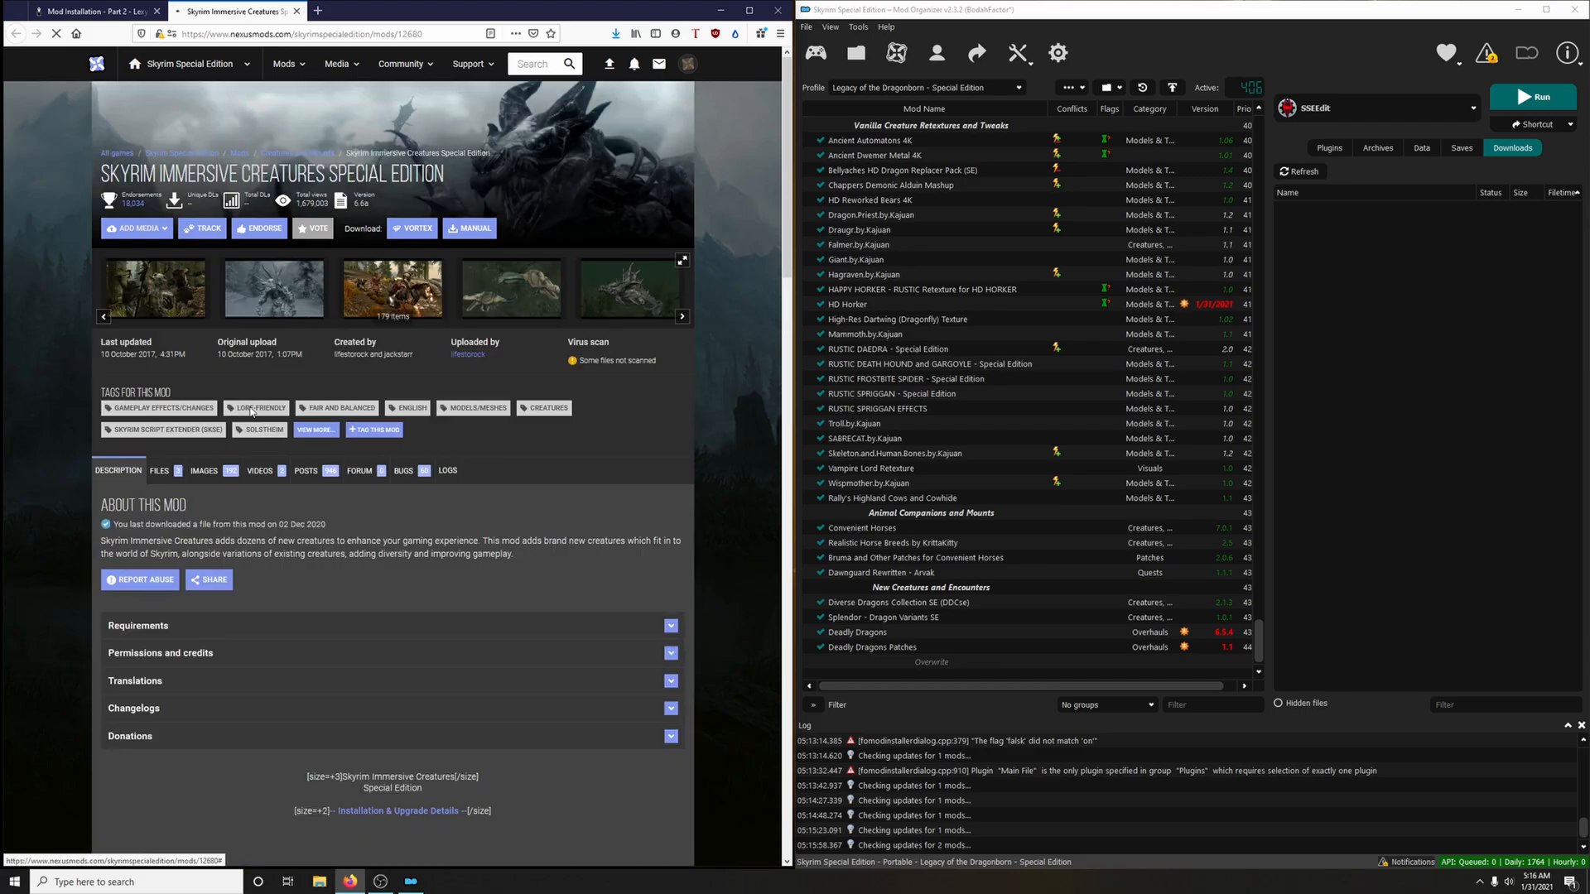
left_click(159, 470)
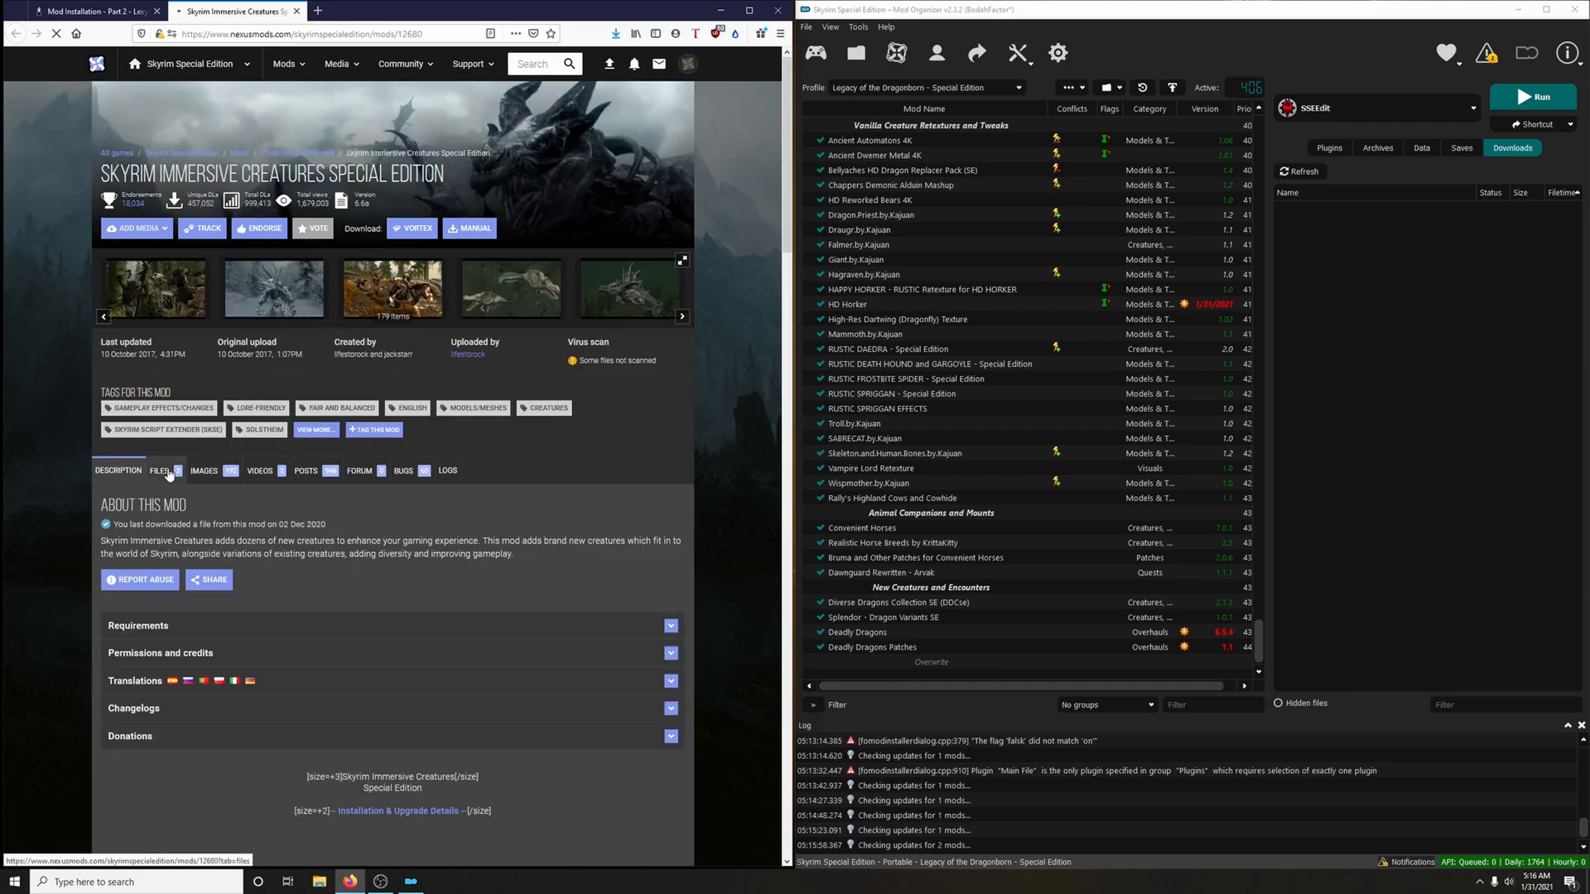
scroll(249, 538, "down", 2)
left_click(248, 553)
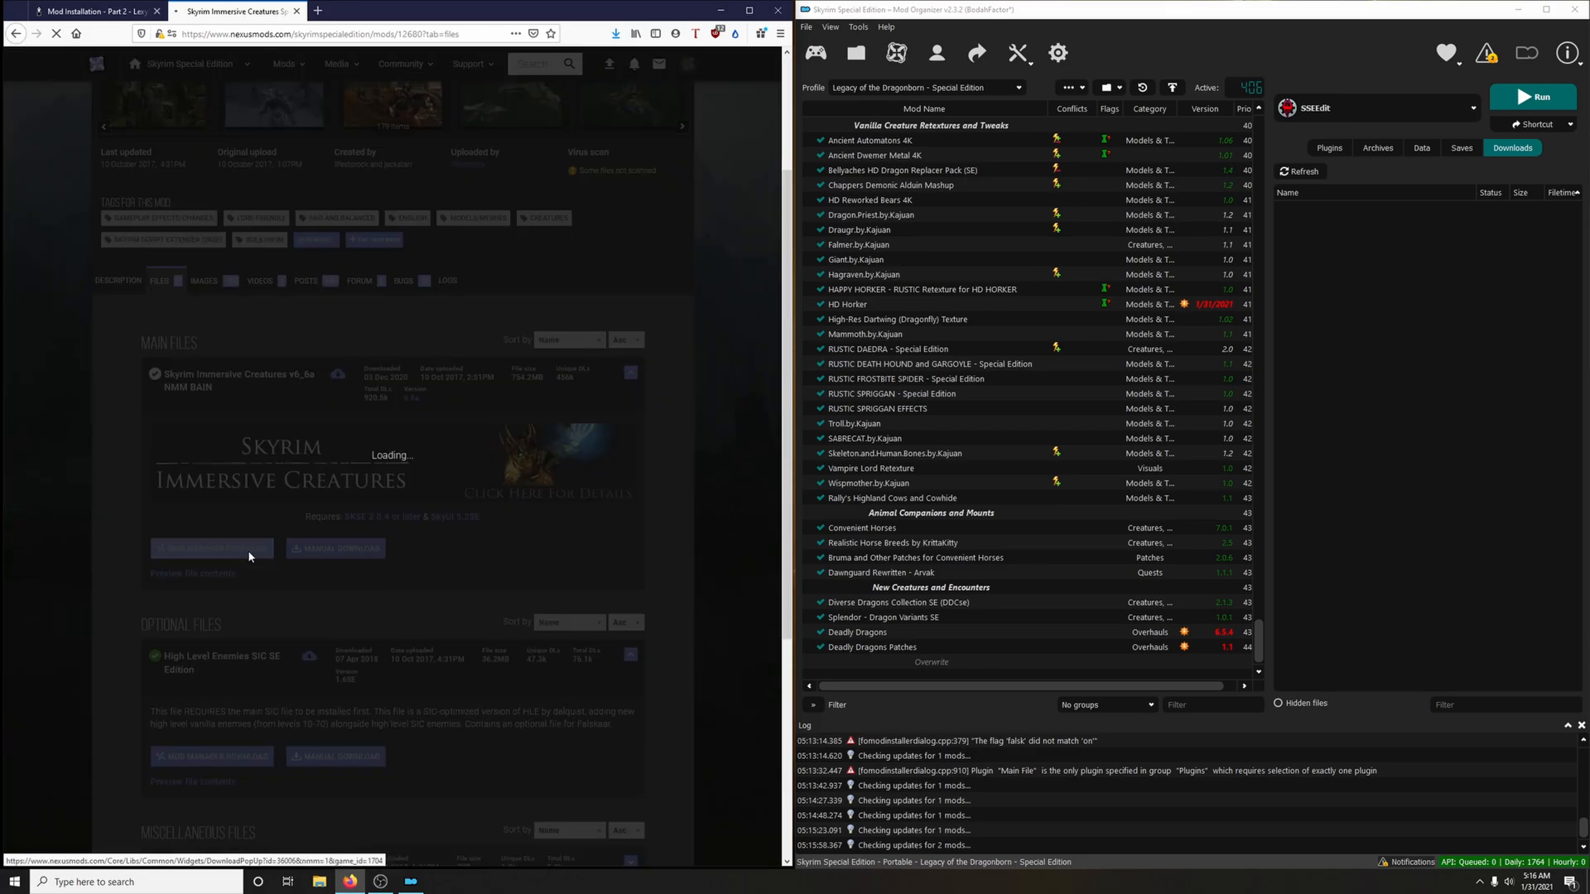
left_click(133, 348)
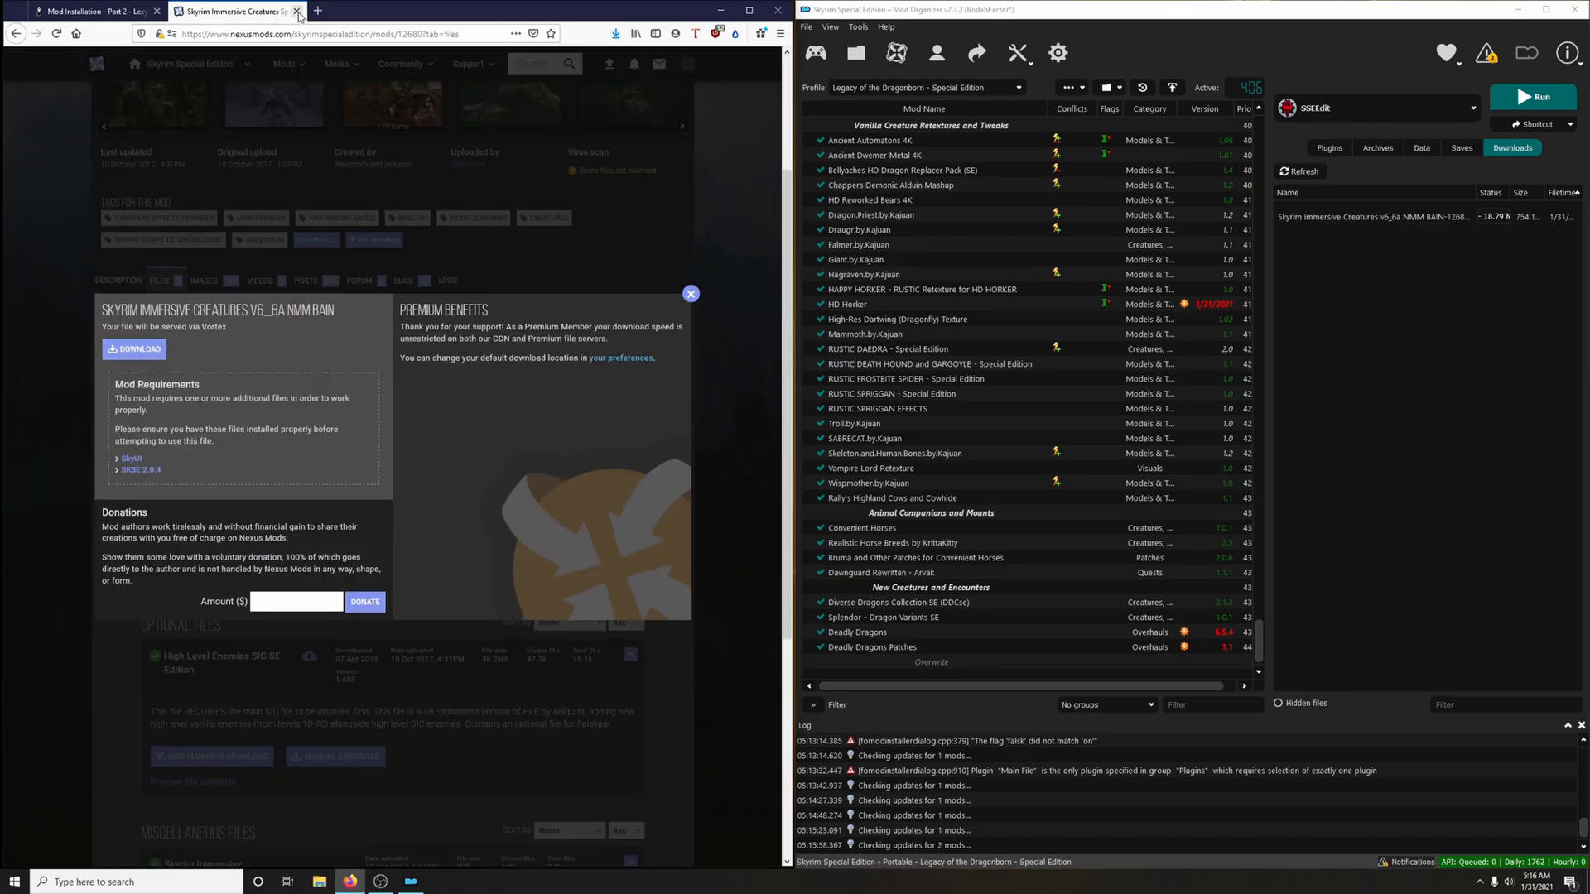
left_click(297, 11)
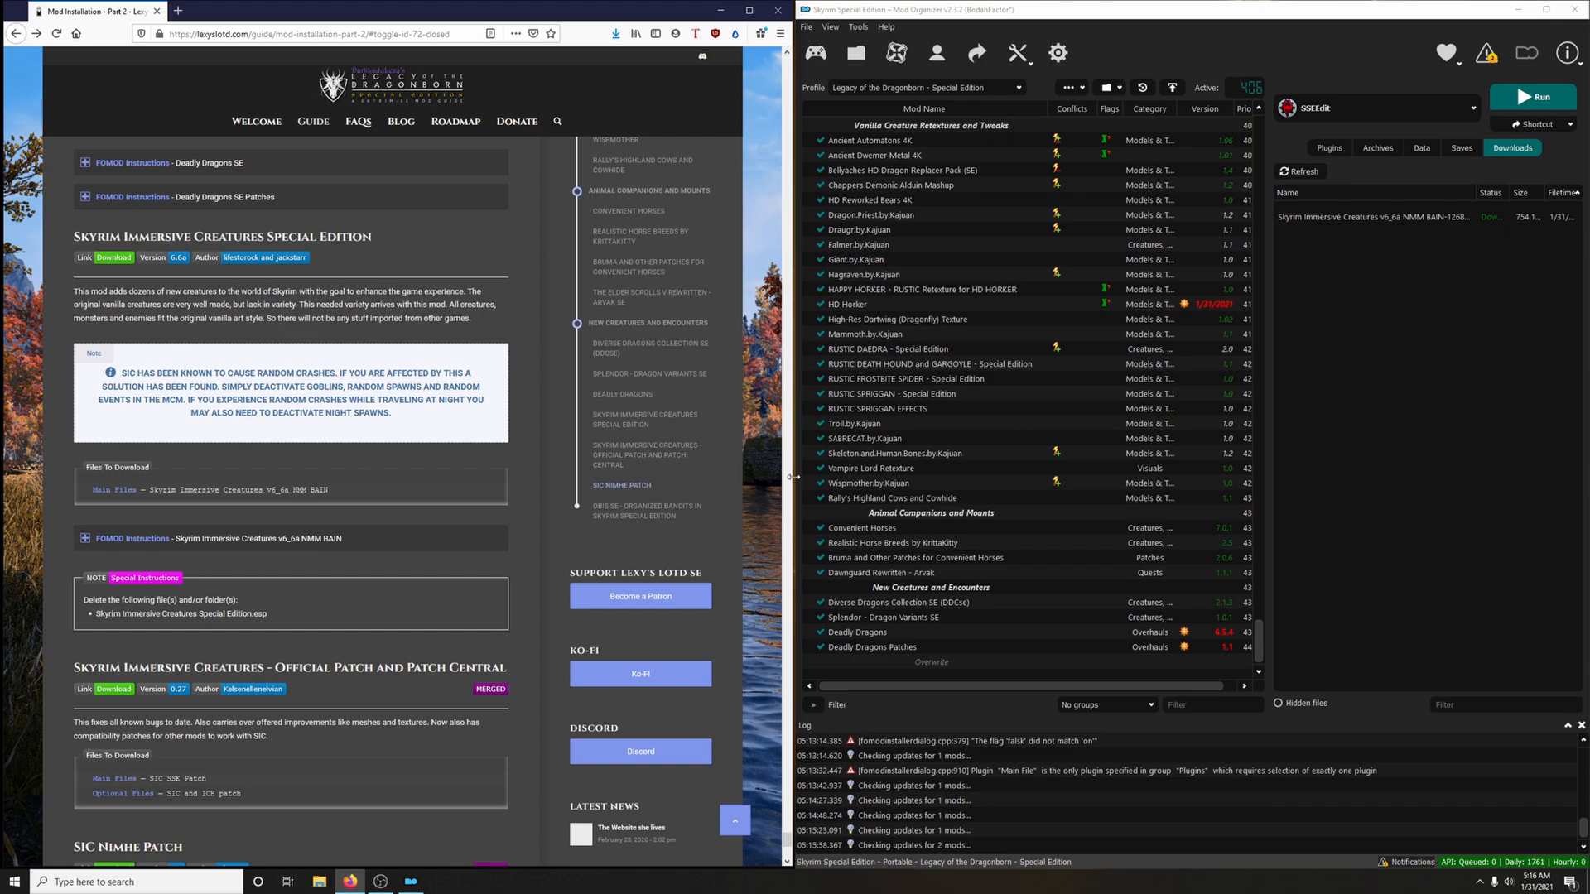
Install Skyrim Immersive Creatures Special Edition with the Main mod files, following the guide's FOMOD instructions and leaving the BSA packed
double_click(1354, 220)
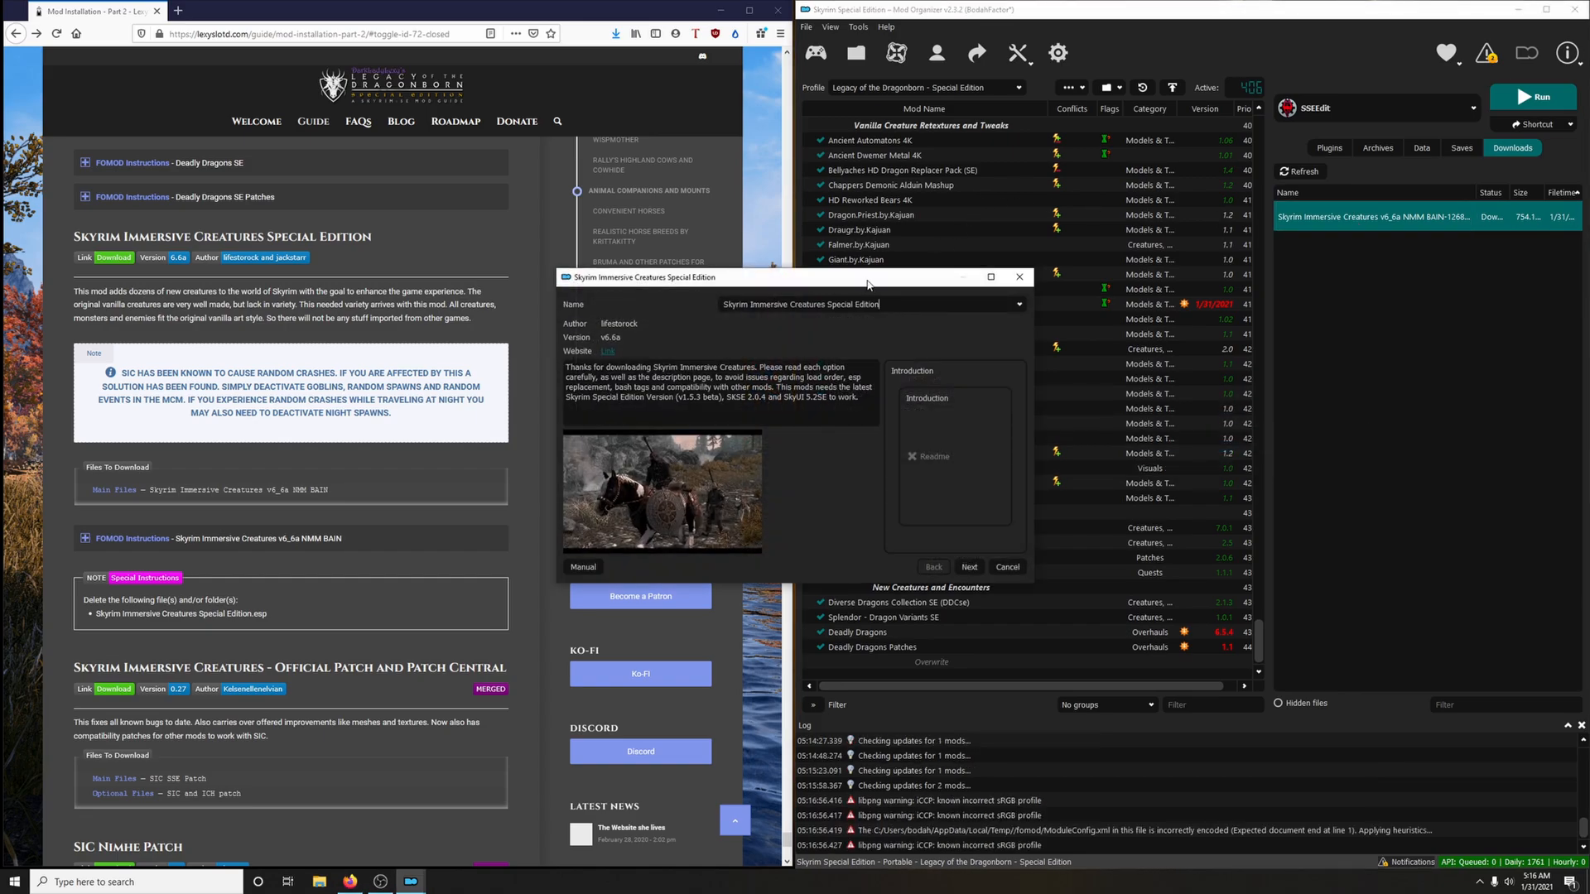
left_click_drag(866, 285, 1169, 200)
left_click(412, 538)
scroll(412, 481, "down", 3)
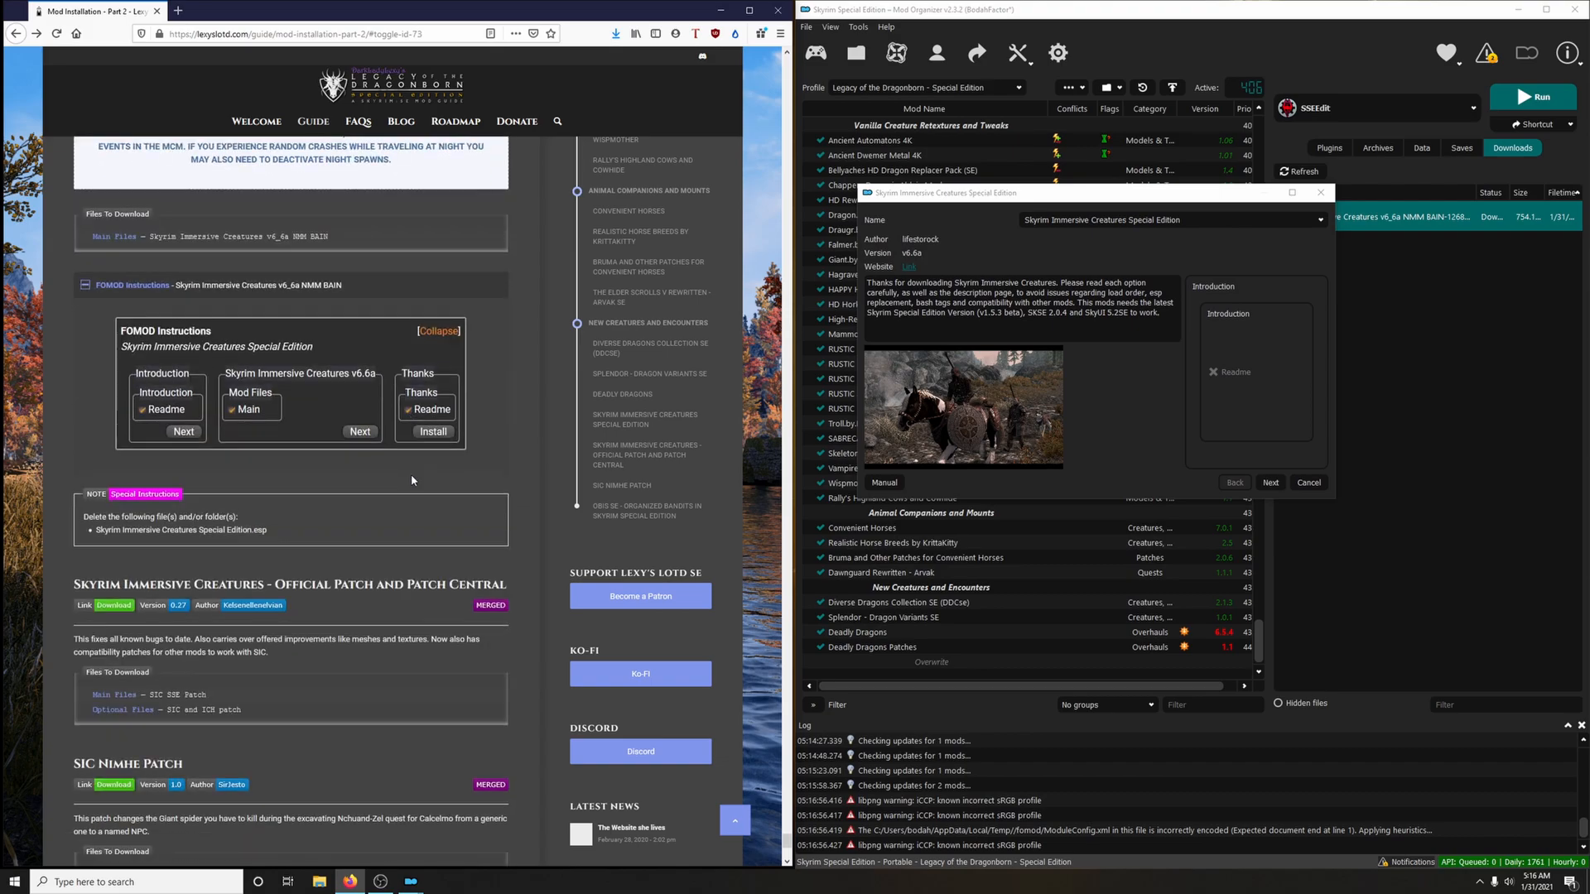
left_click(1268, 483)
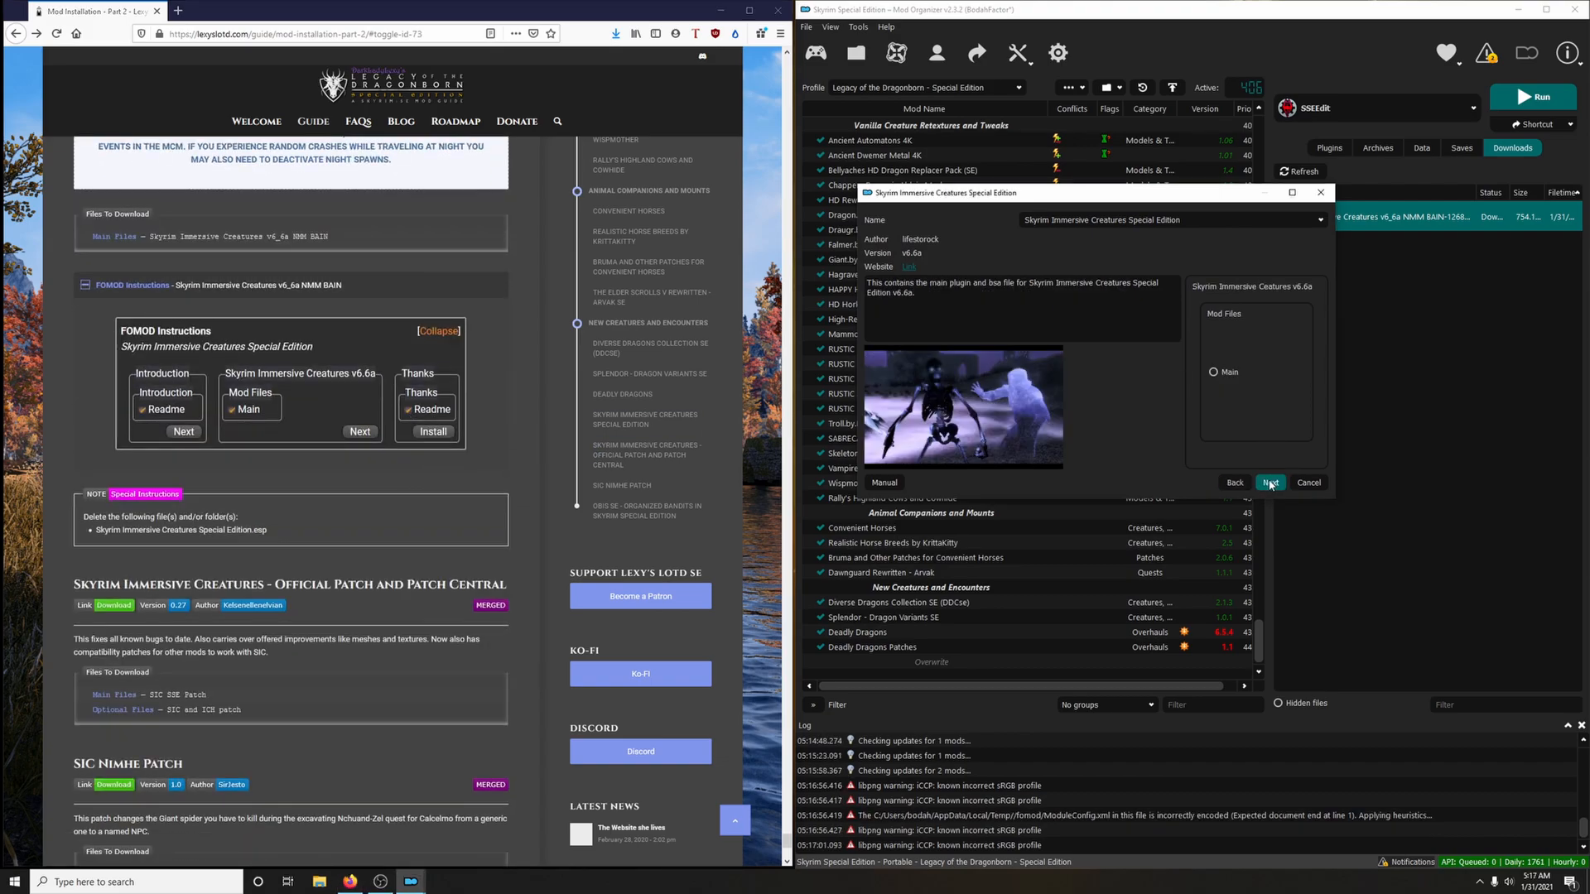
left_click(1233, 374)
left_click(1273, 485)
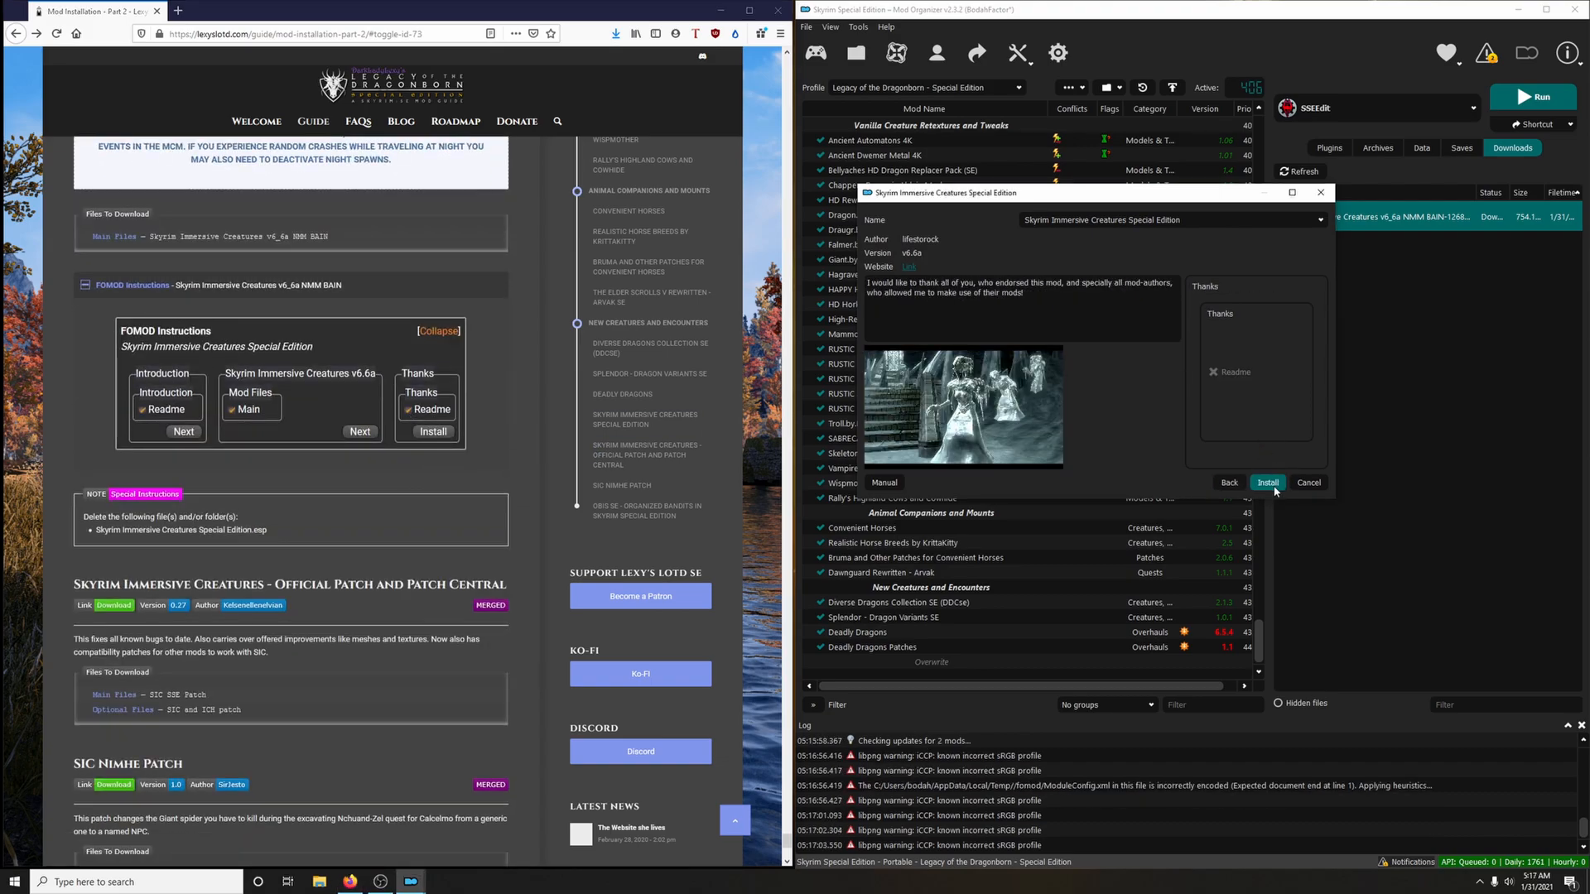
left_click(1271, 486)
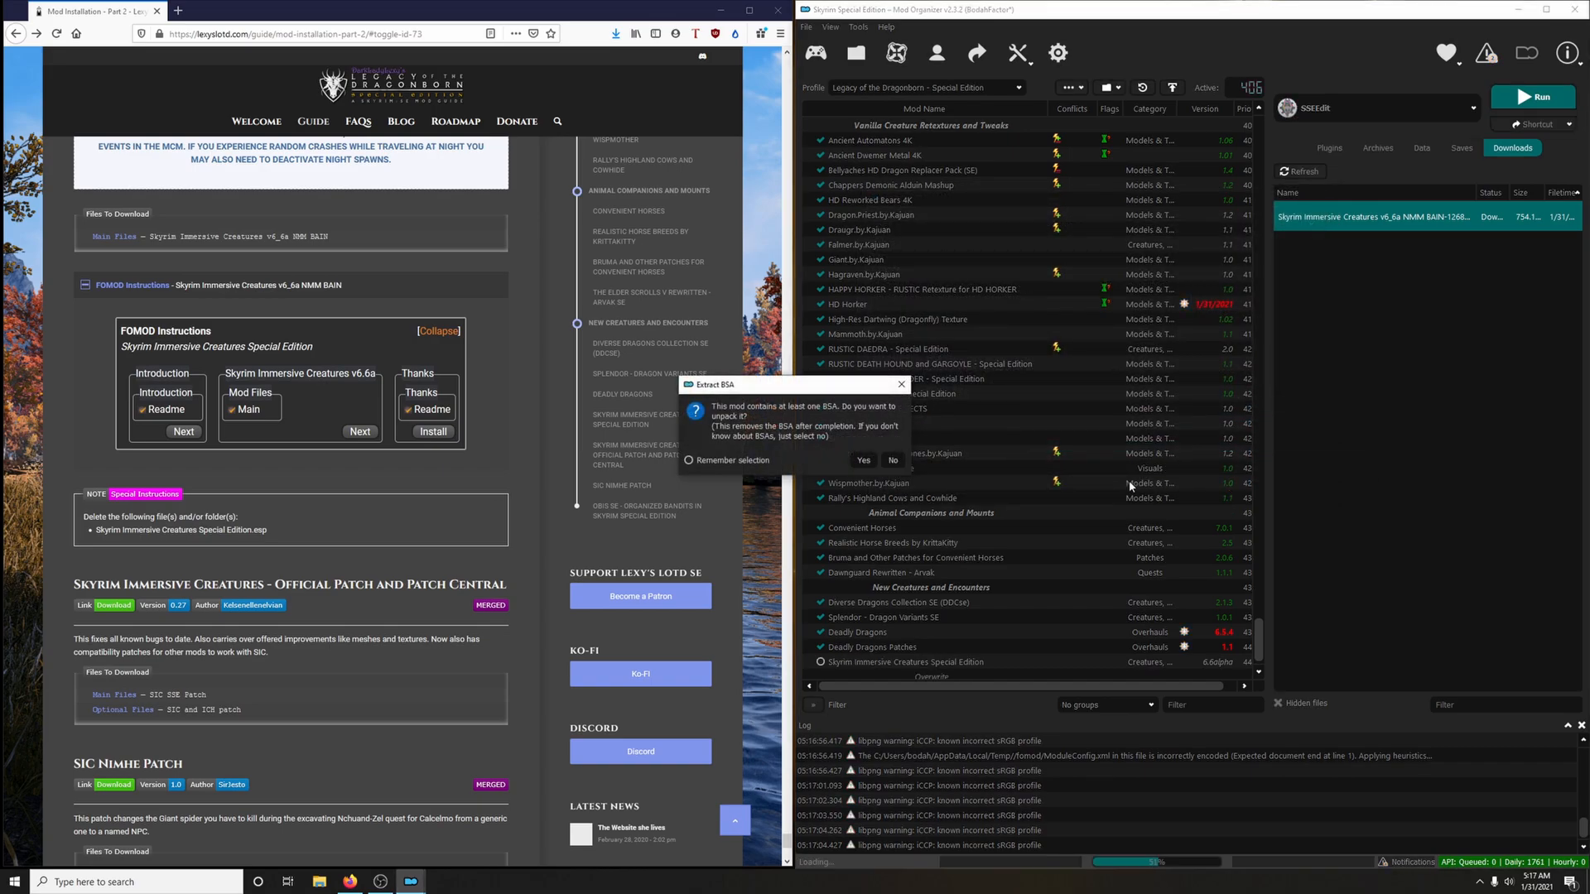
scroll(245, 598, "up", 4)
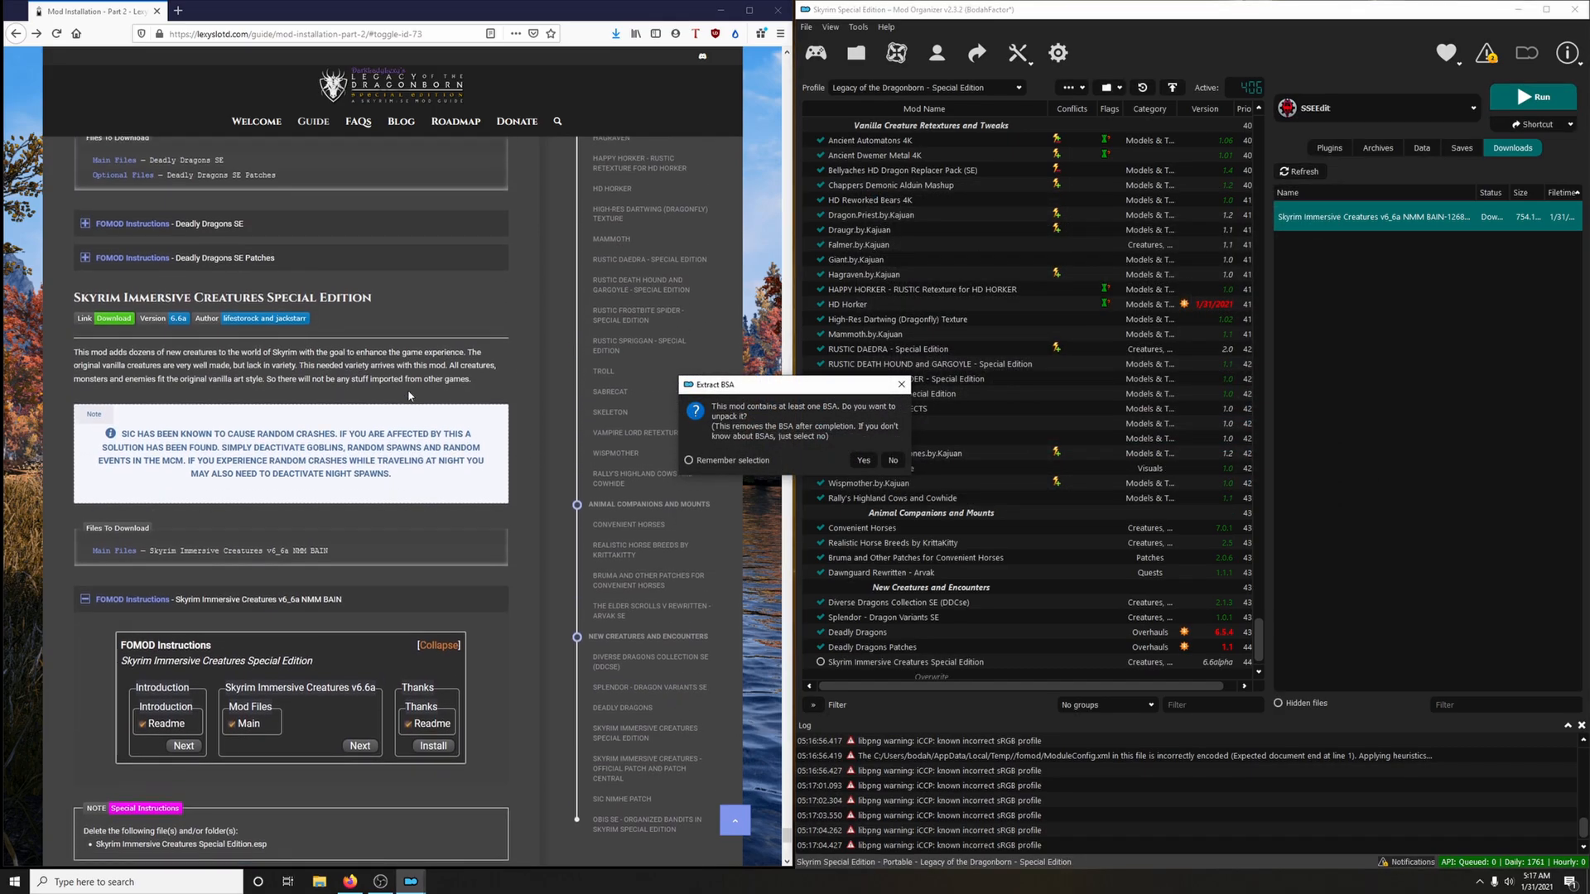
left_click(245, 597)
left_click(892, 460)
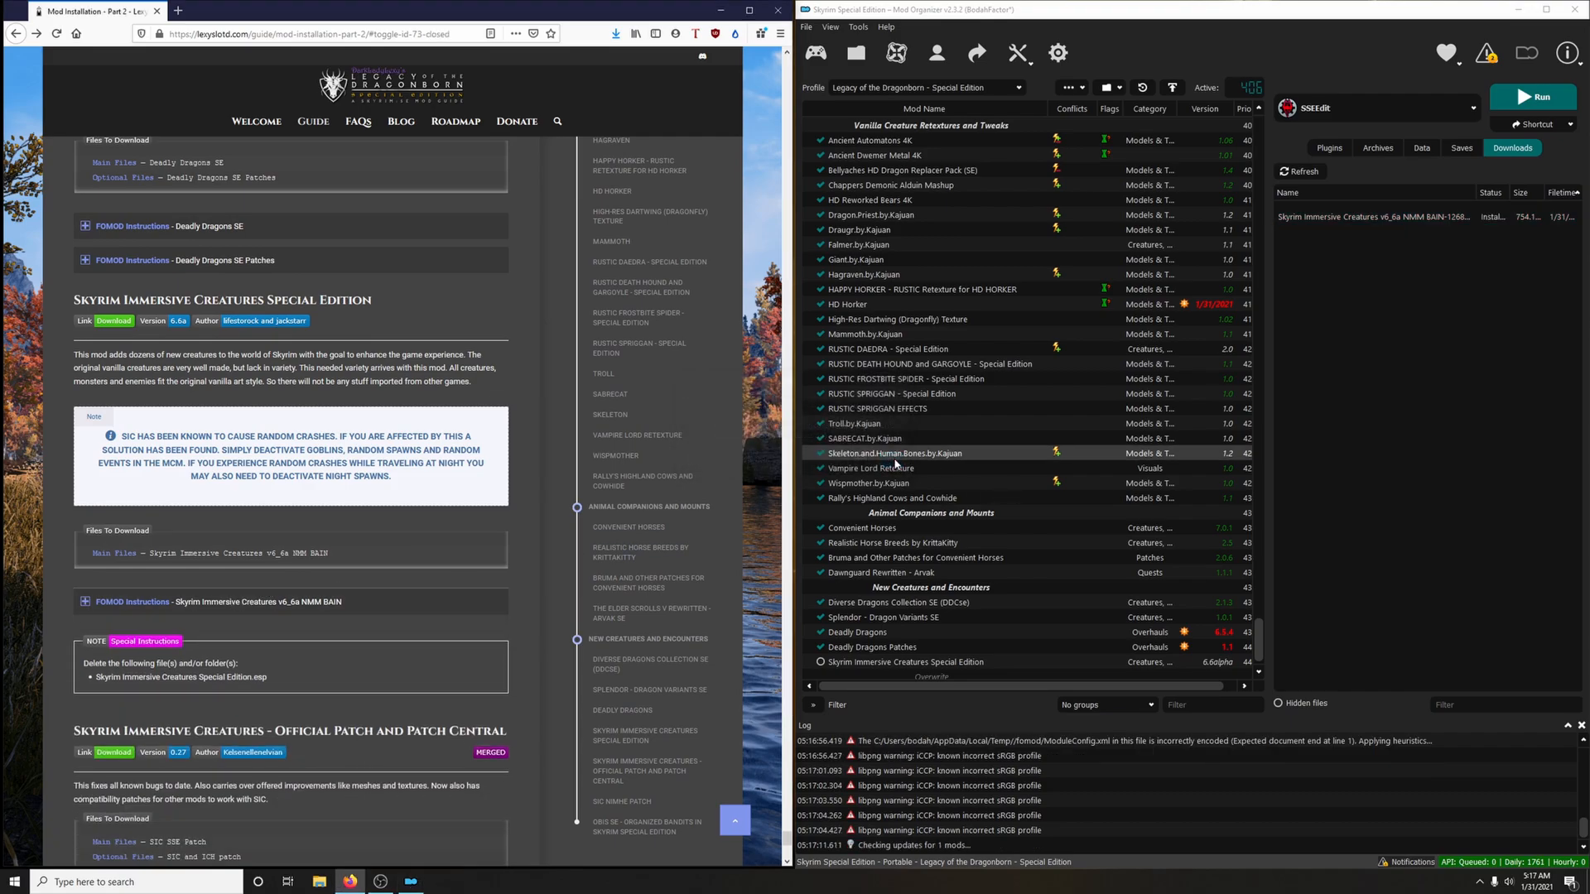
Delete Skyrim Immersive Creatures Special Edition.esp from the mod's folder in the file explorer and close the folder
scroll(481, 668, "down", 2)
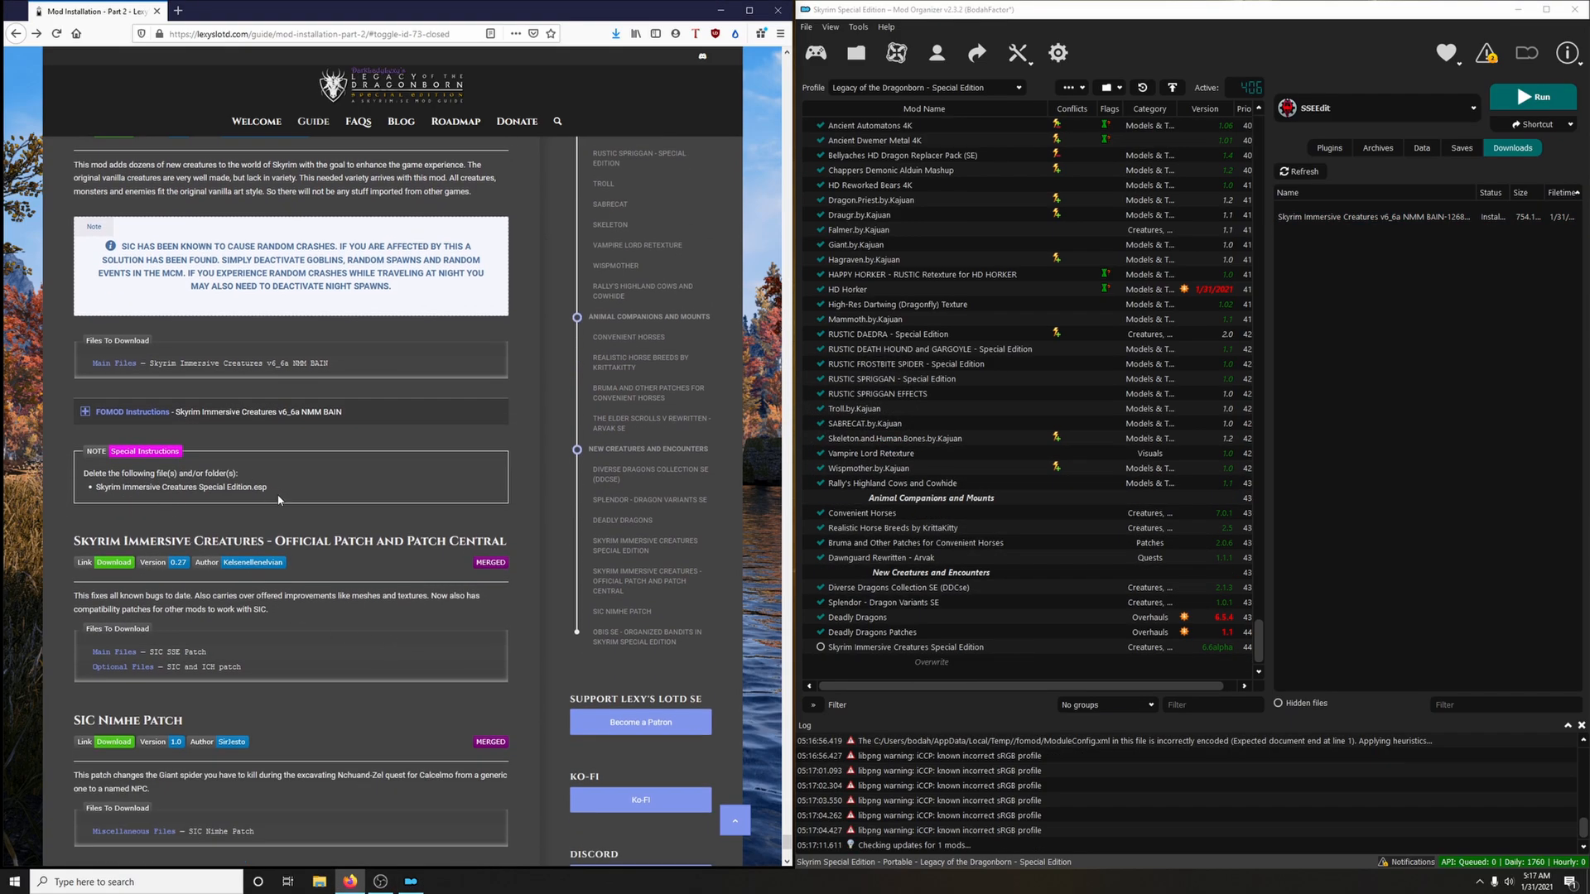
right_click(902, 648)
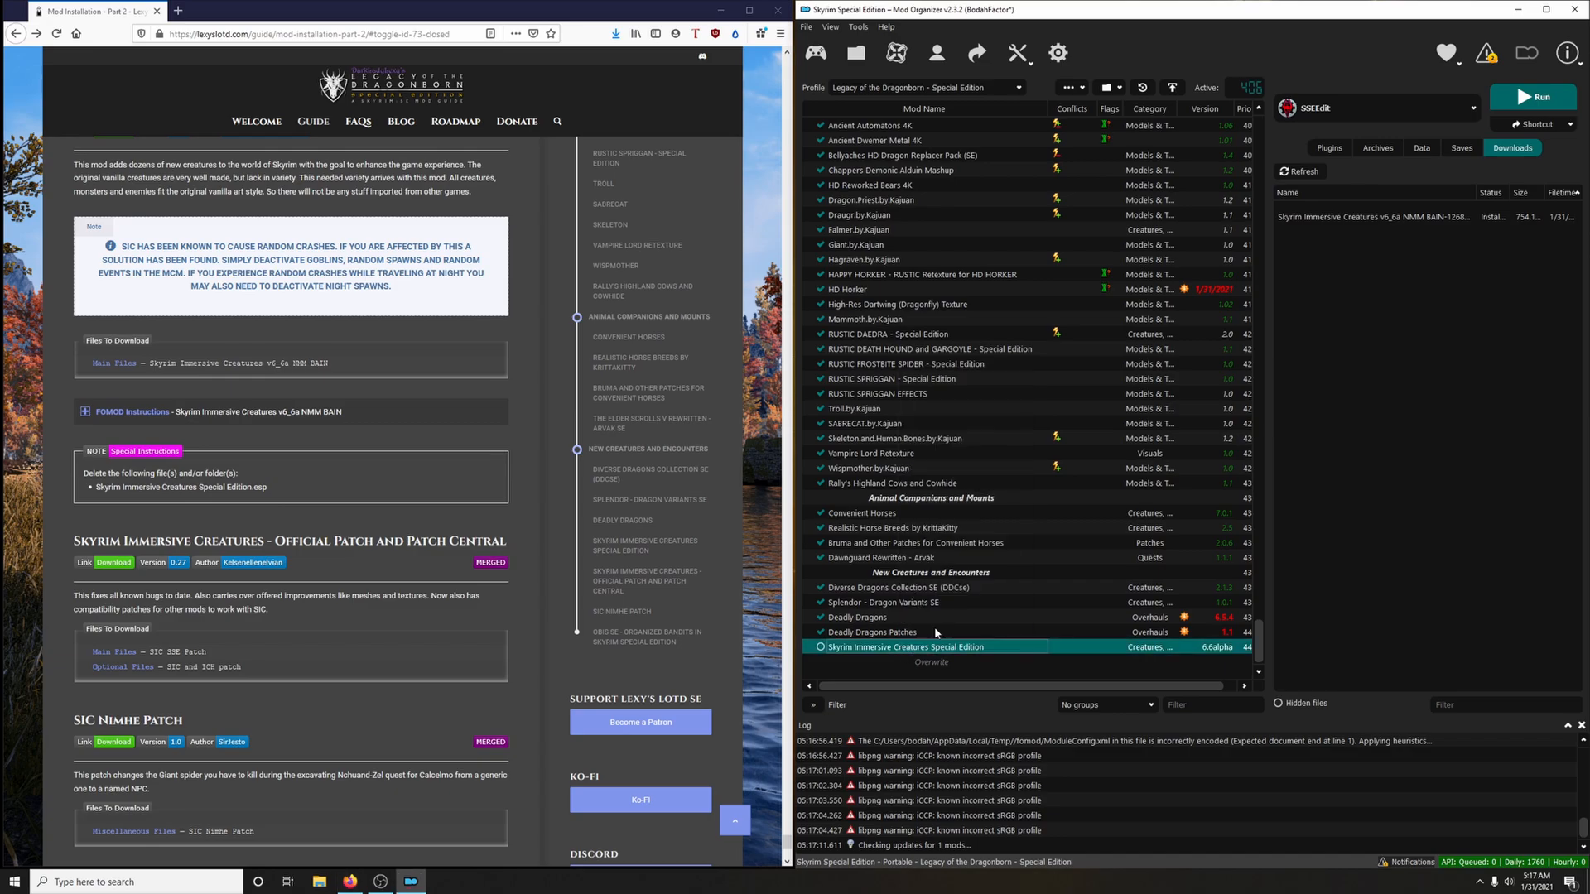
left_click(935, 626)
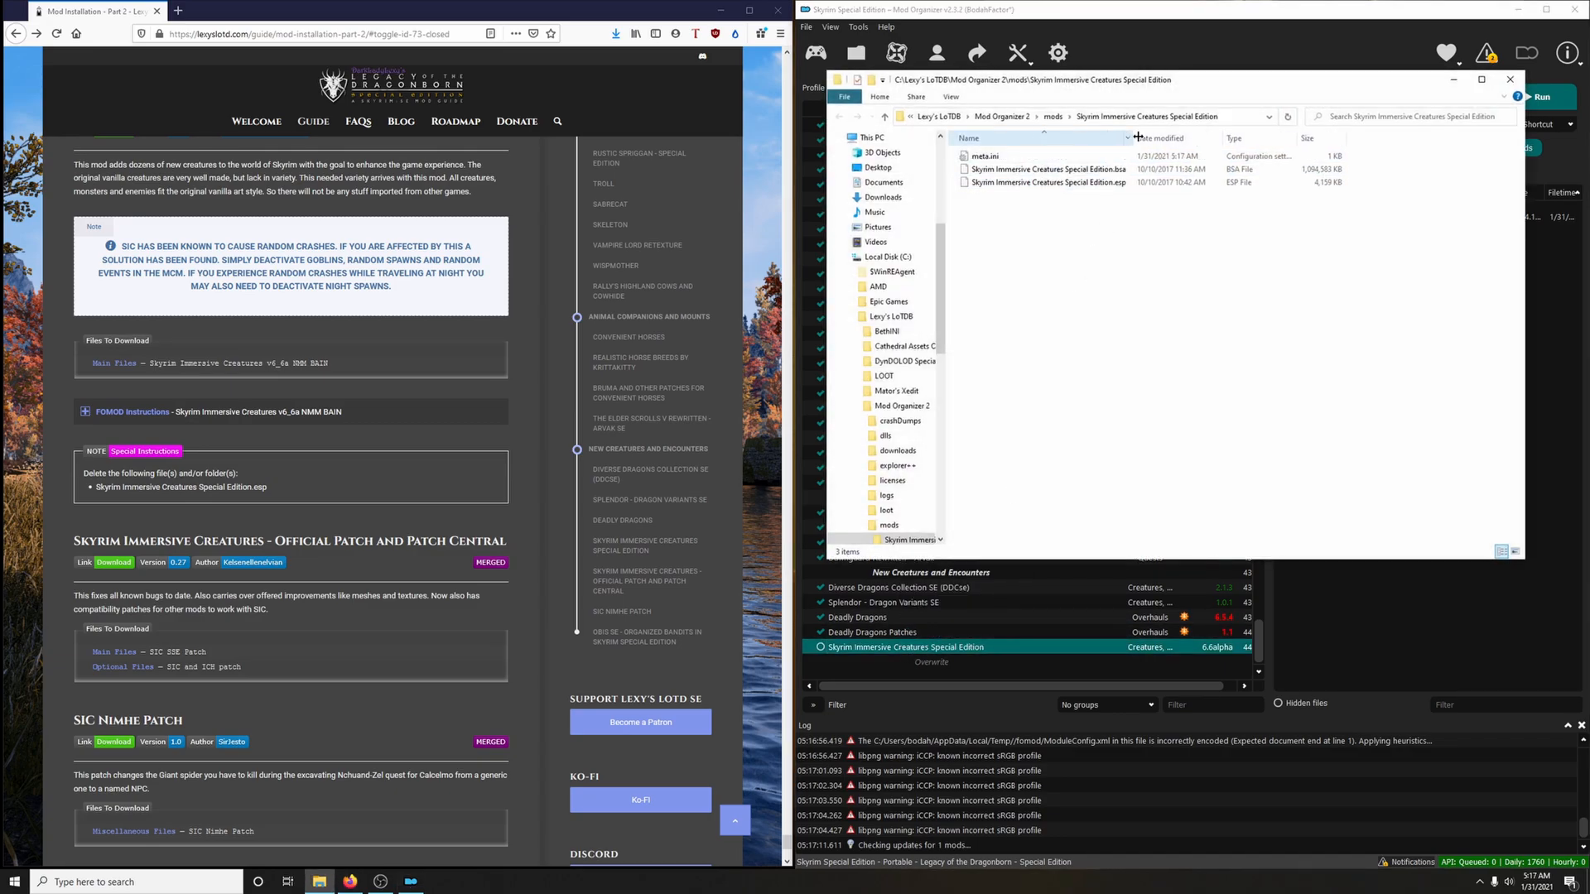
left_click_drag(1131, 138, 1202, 138)
left_click(1123, 183)
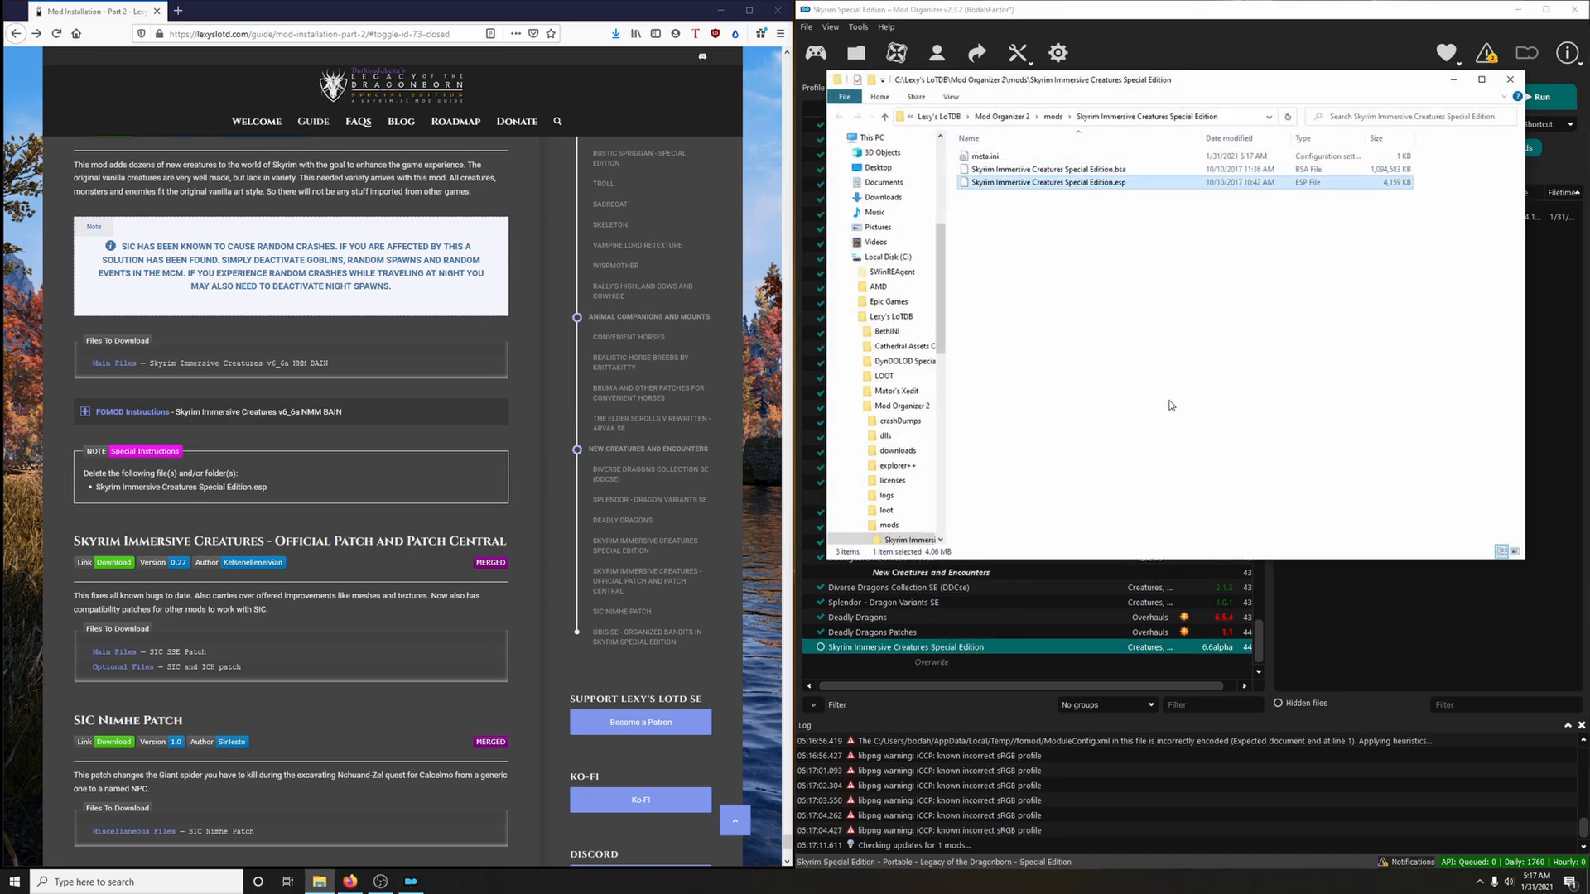
key("Delete")
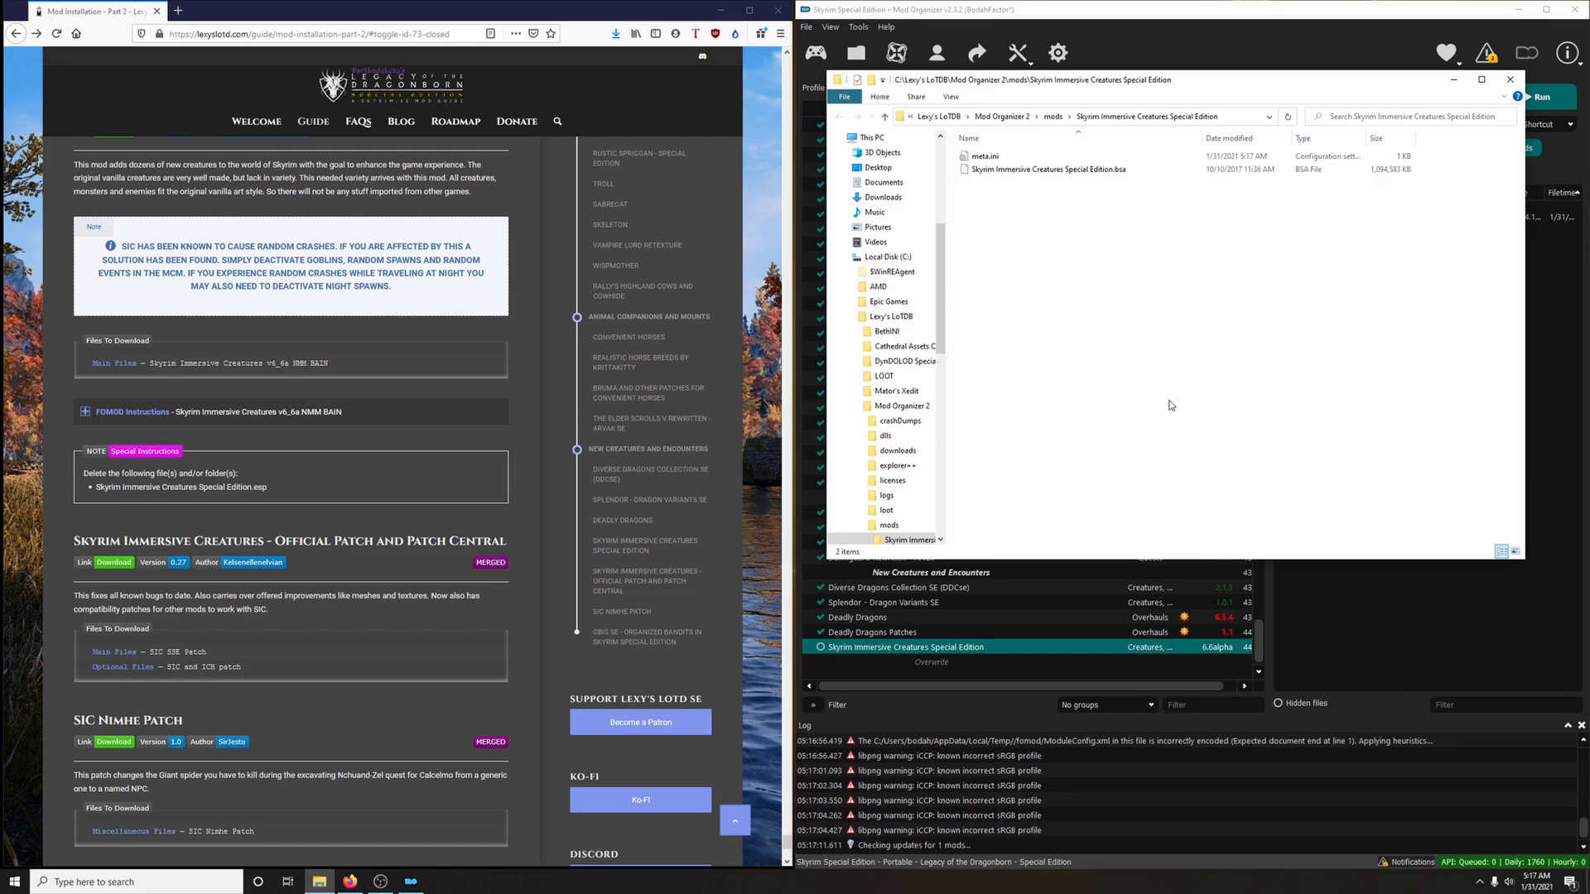
left_click(1509, 80)
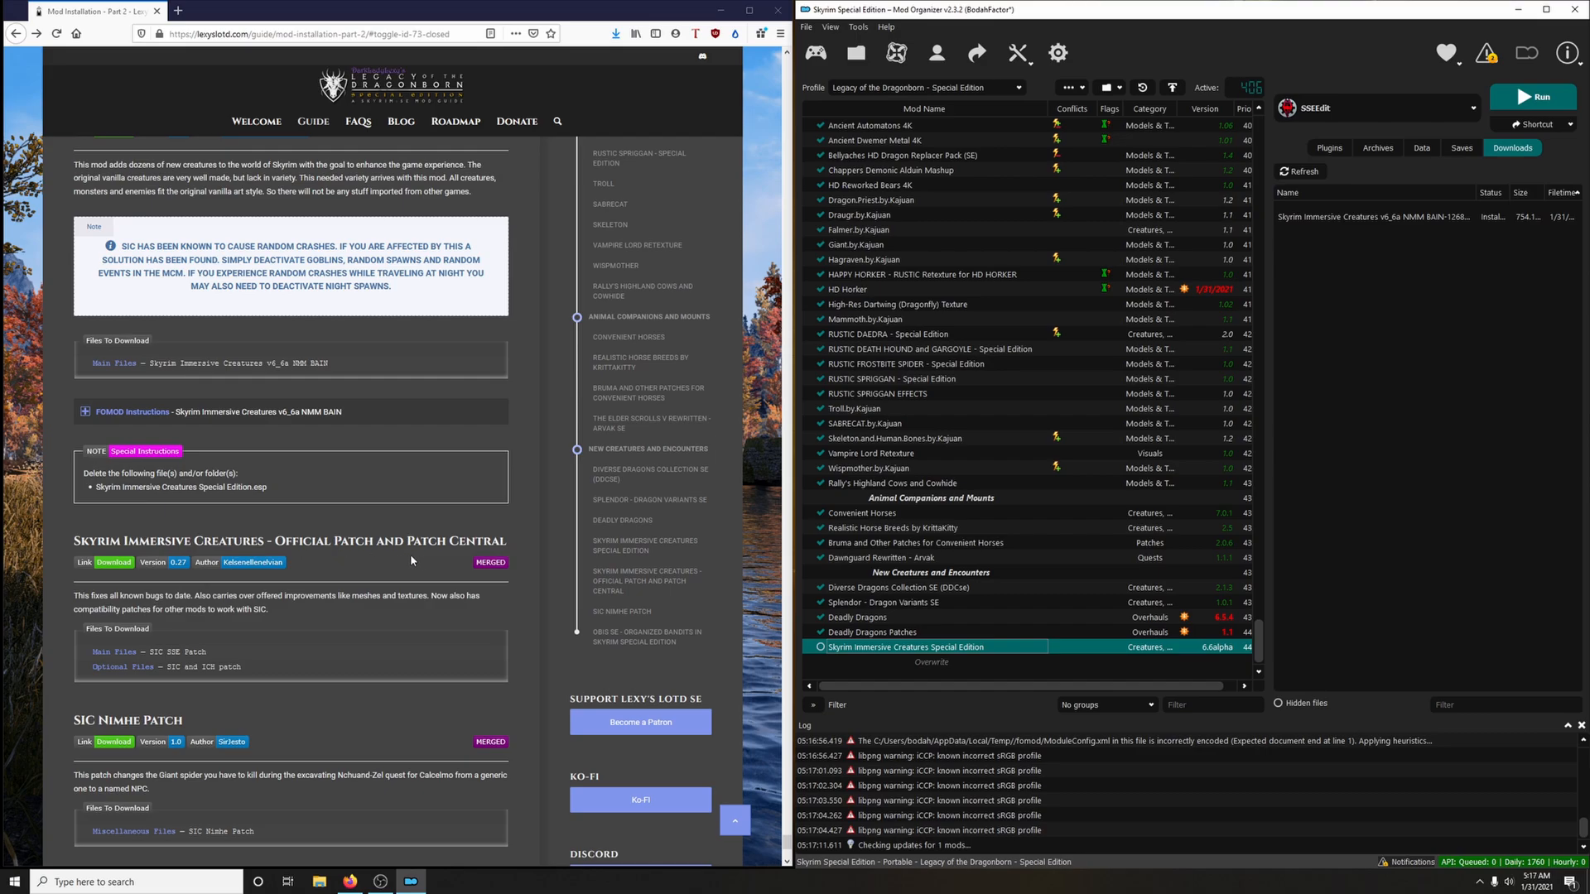
Download SIC SSE Patch and SIC and ICH patch from the Official Patch and Patch Central page through the mod manager
scroll(407, 560, "down", 3)
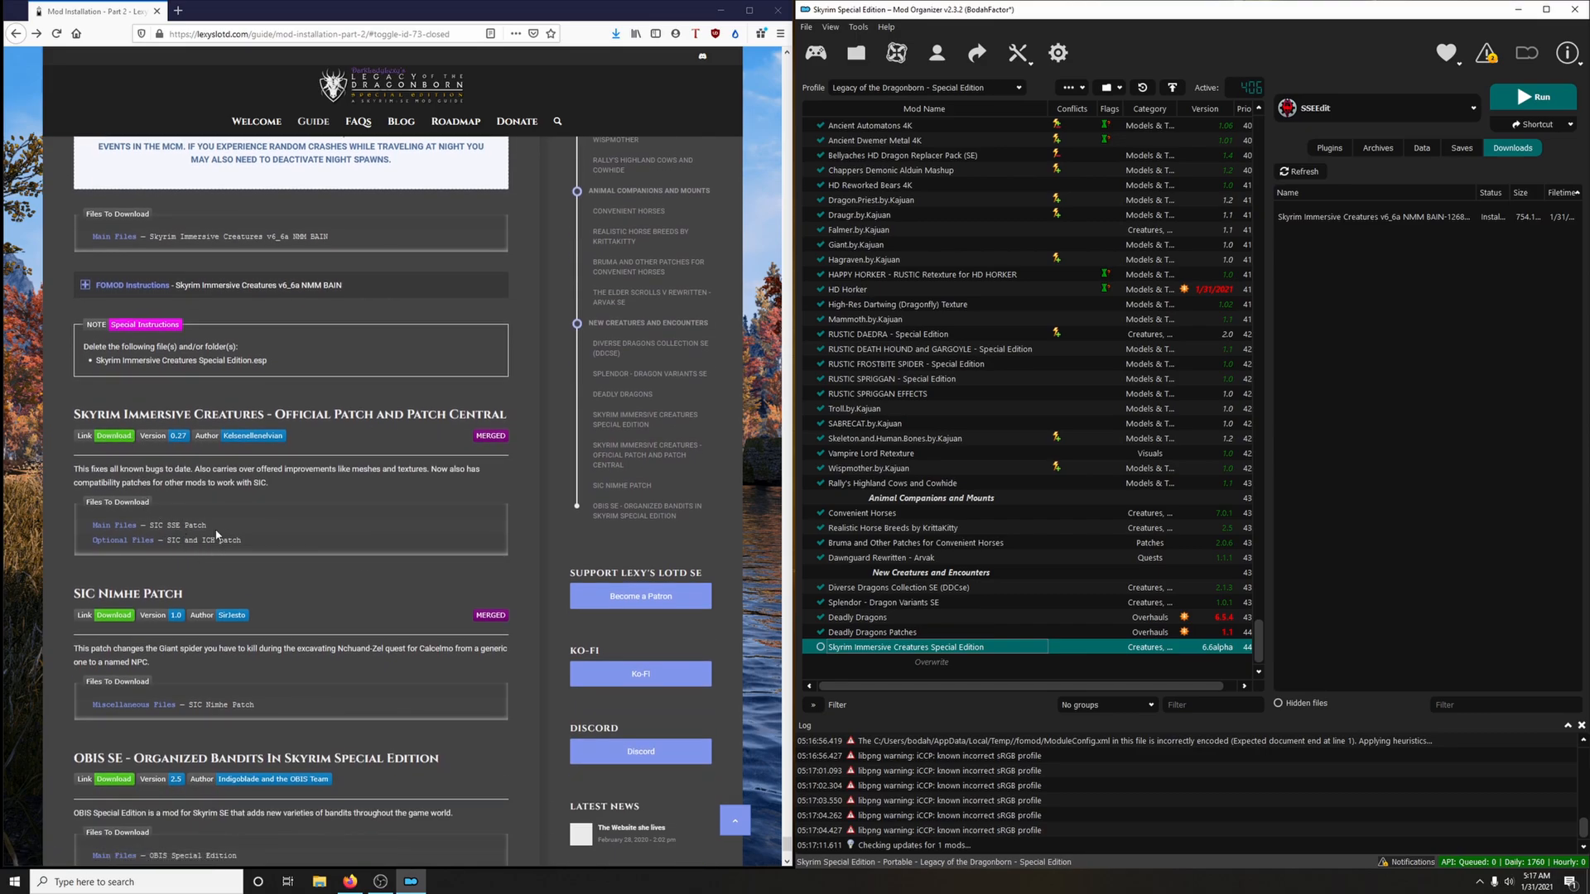
left_click(120, 439)
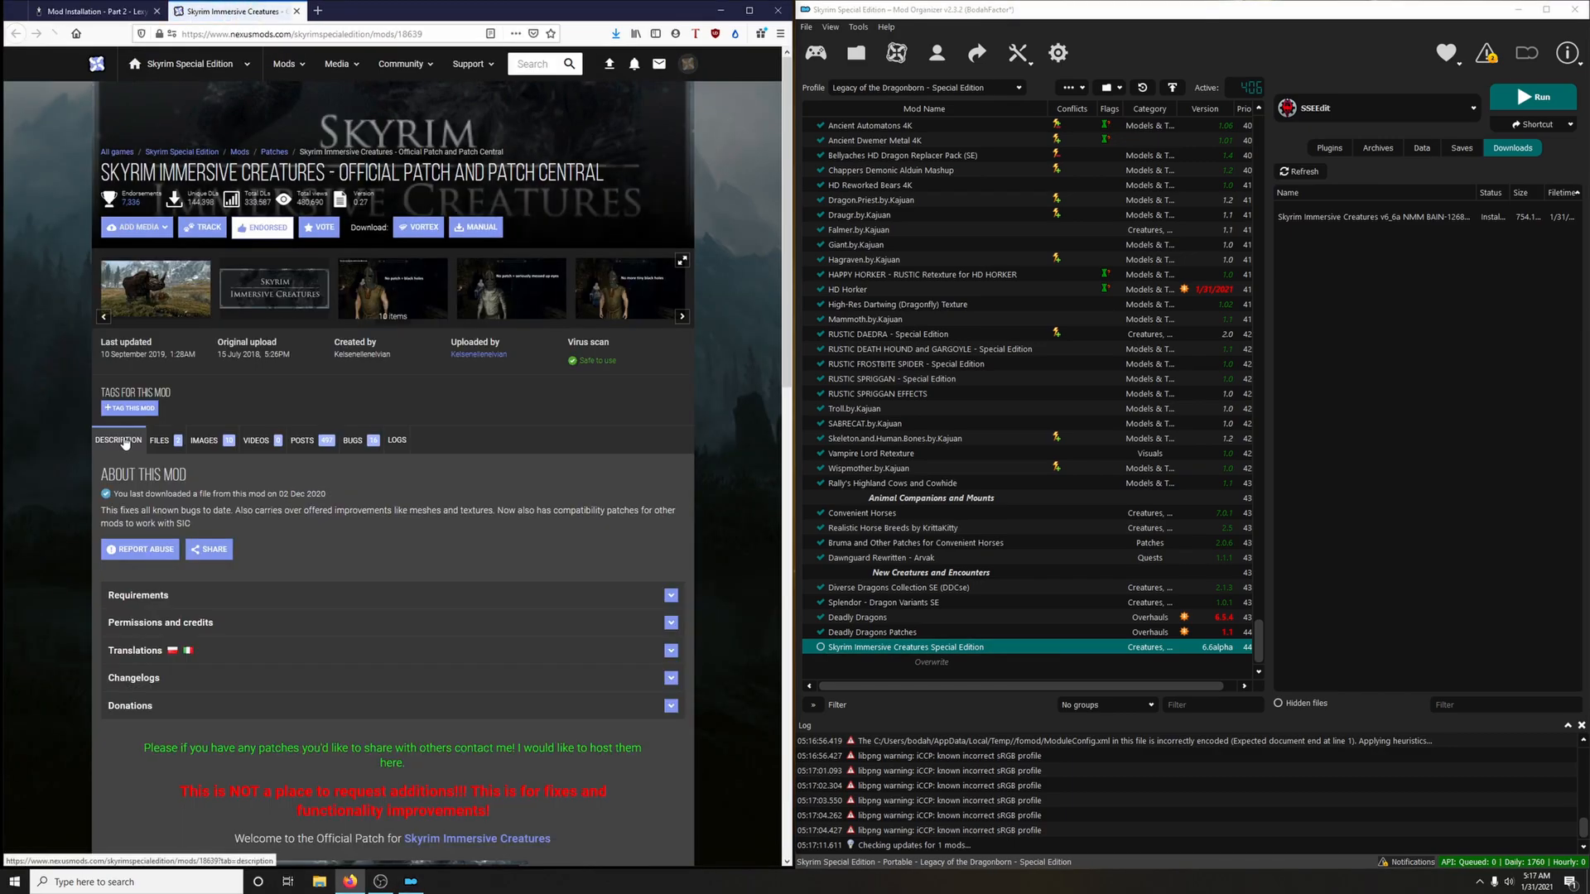
left_click(159, 441)
scroll(159, 447, "down", 2)
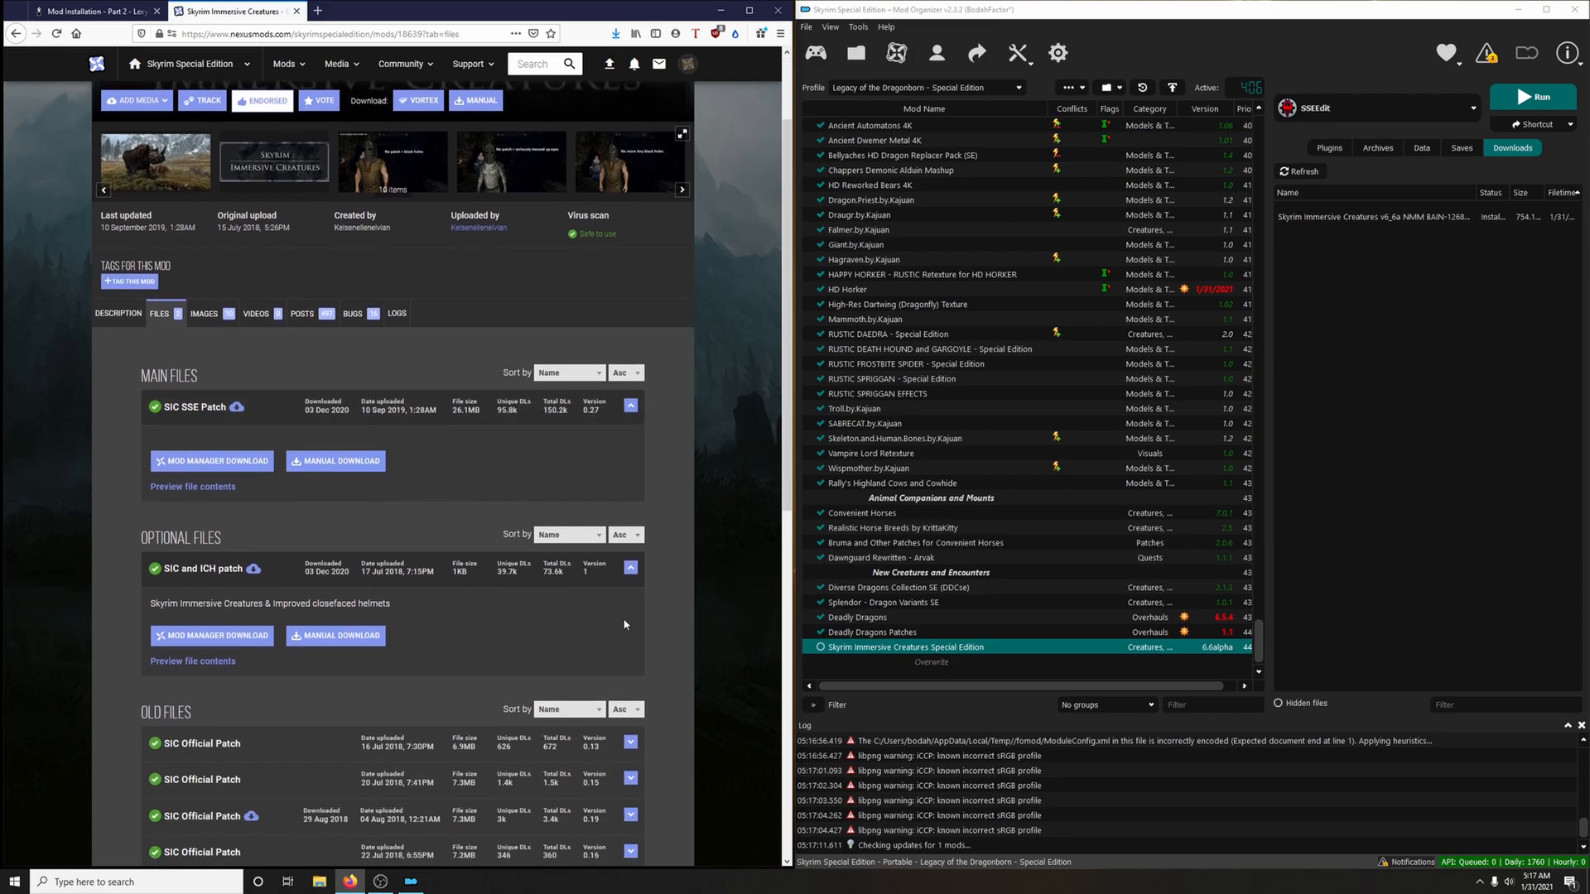
left_click(253, 464)
left_click(131, 404)
left_click(690, 350)
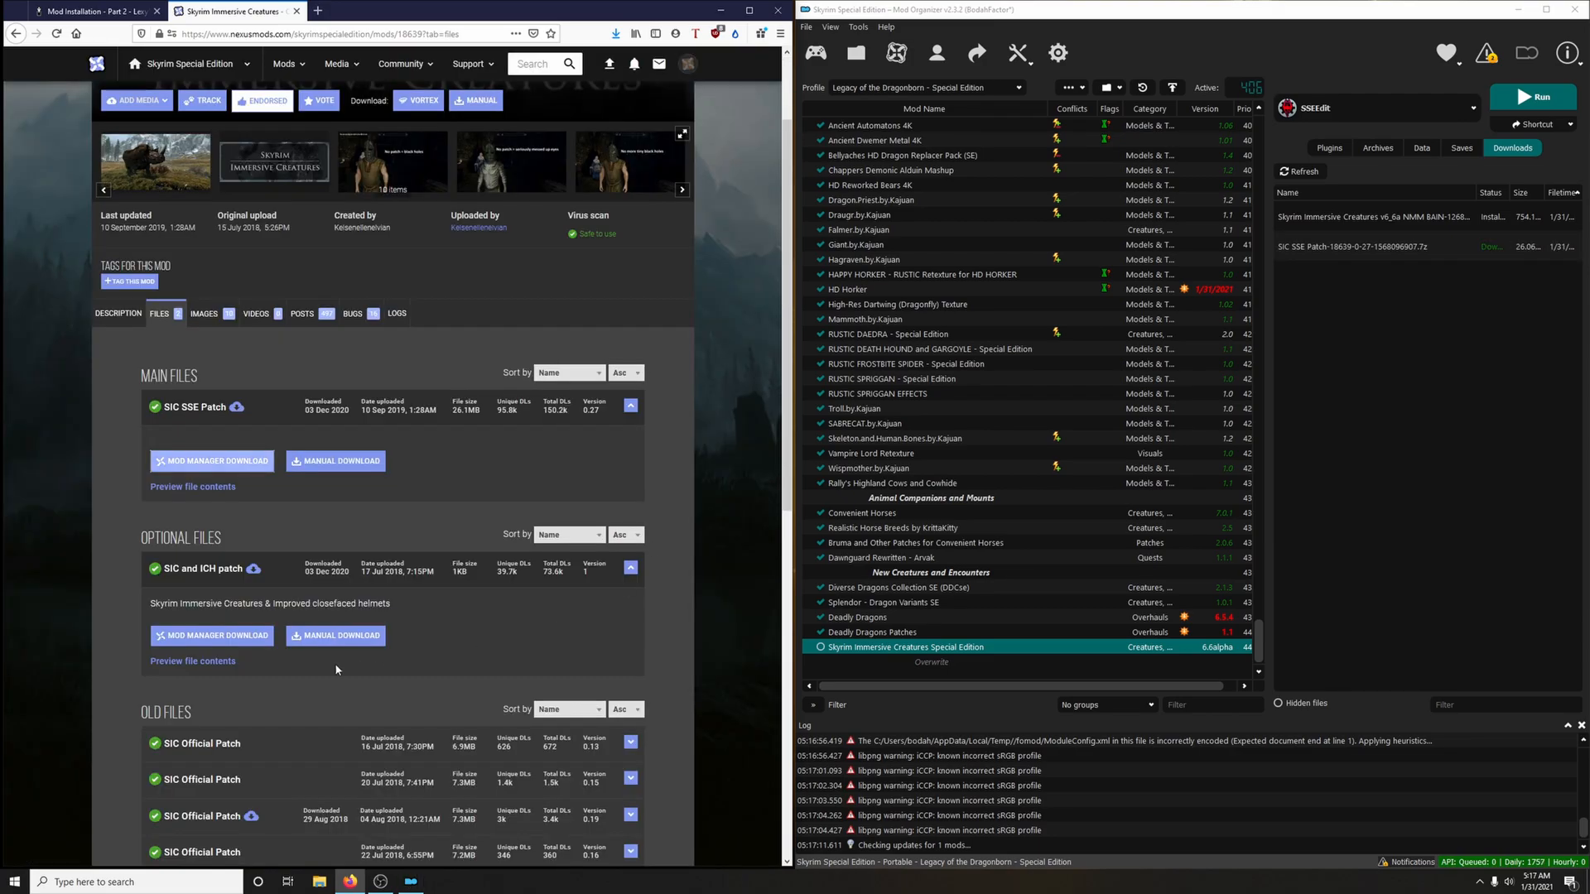
left_click(215, 639)
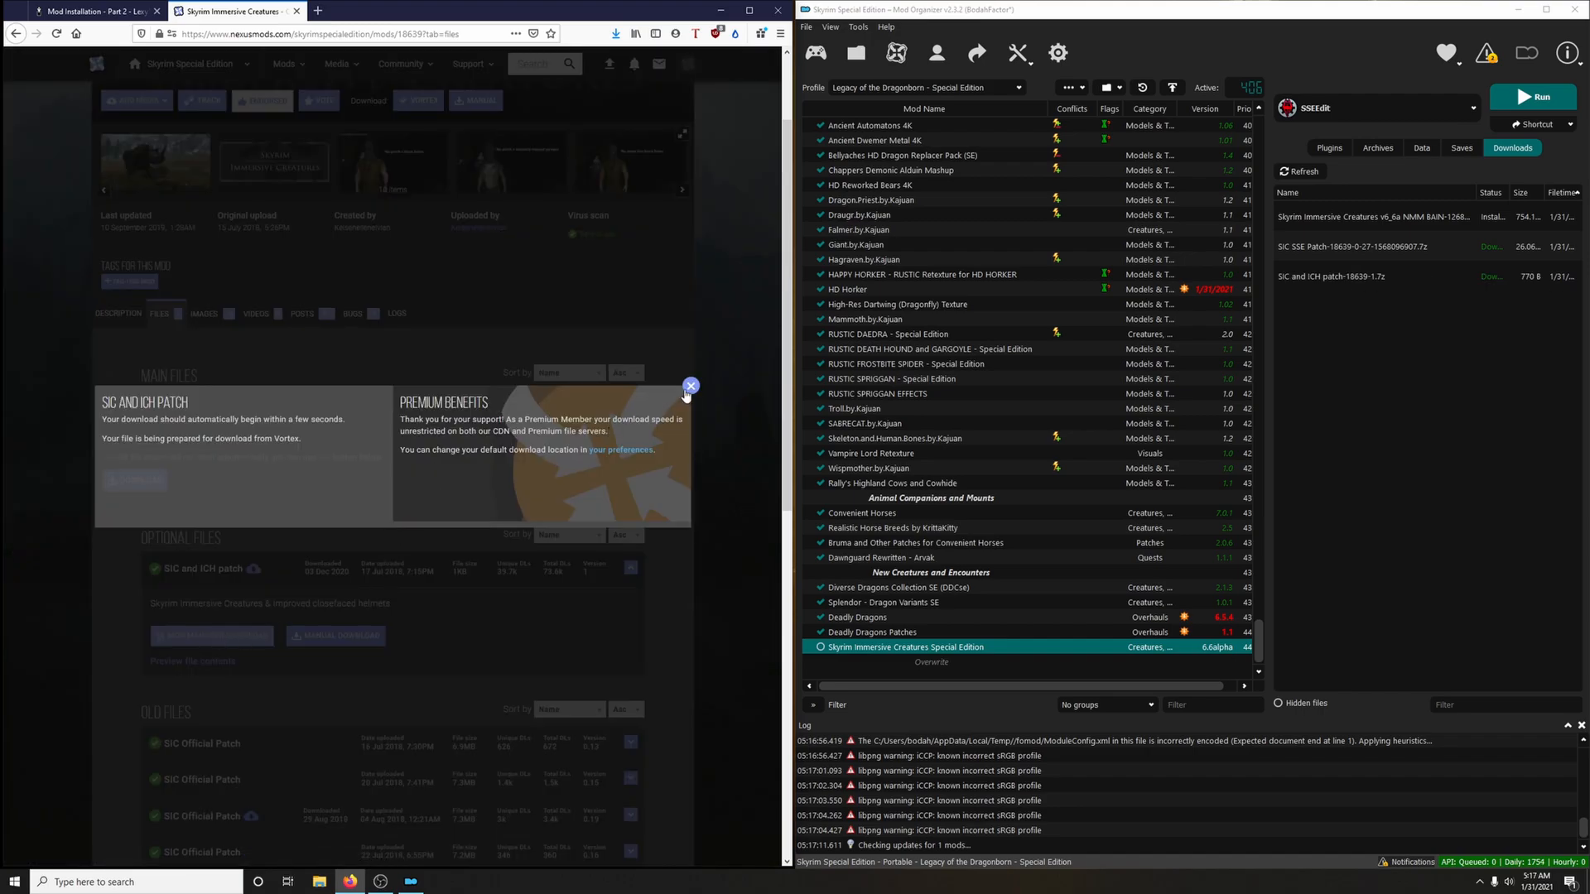
left_click(692, 383)
left_click(296, 11)
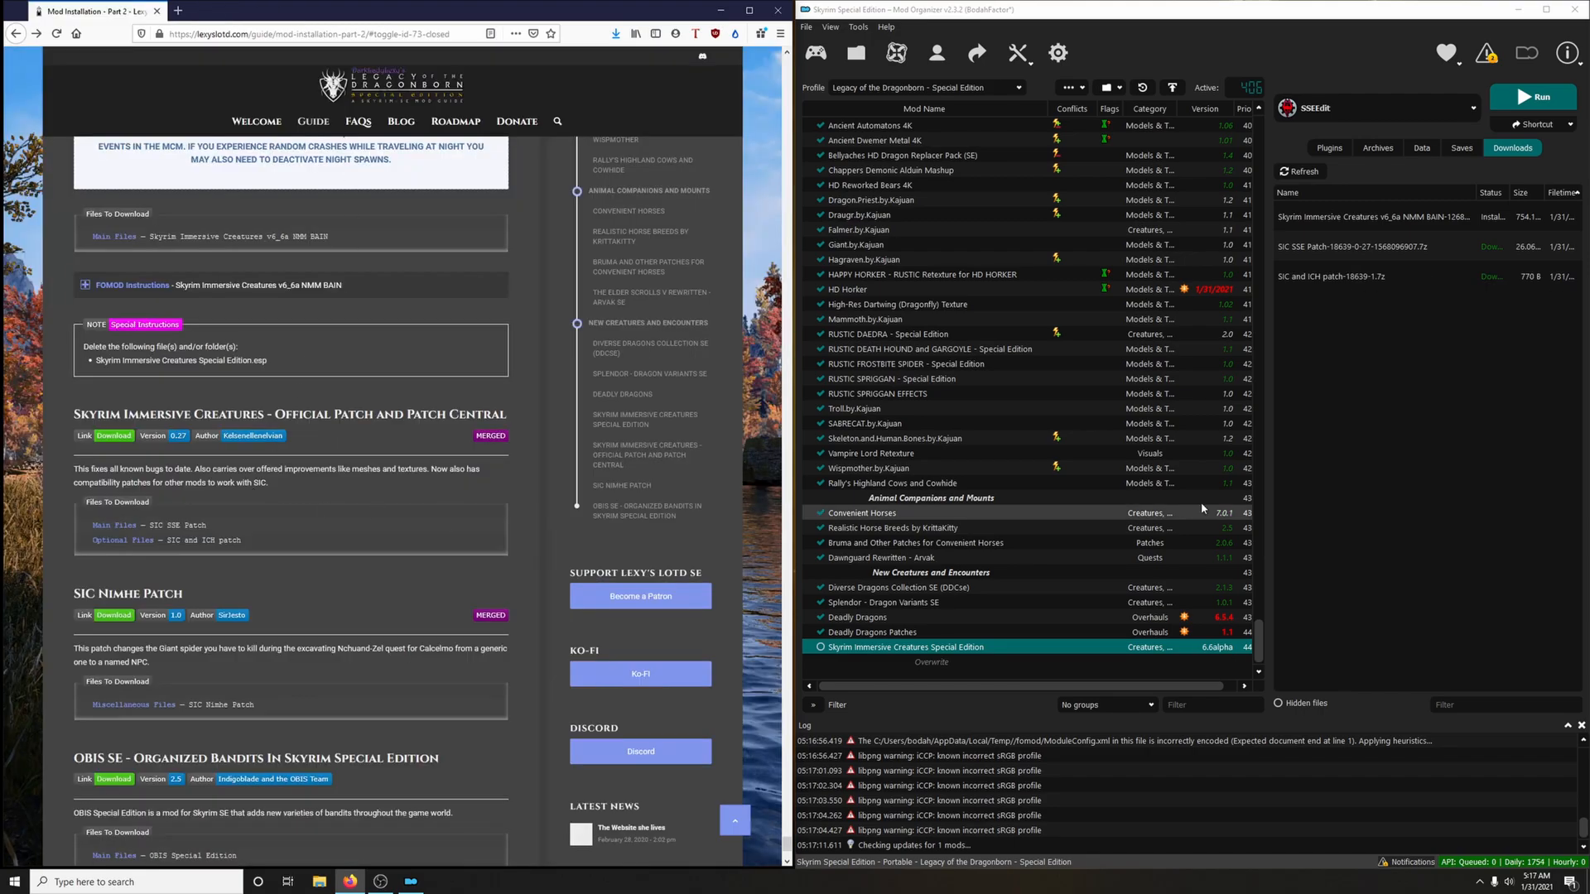
Install the SIC SSE Patch download under the mod name SIC SSE Patch
double_click(1339, 254)
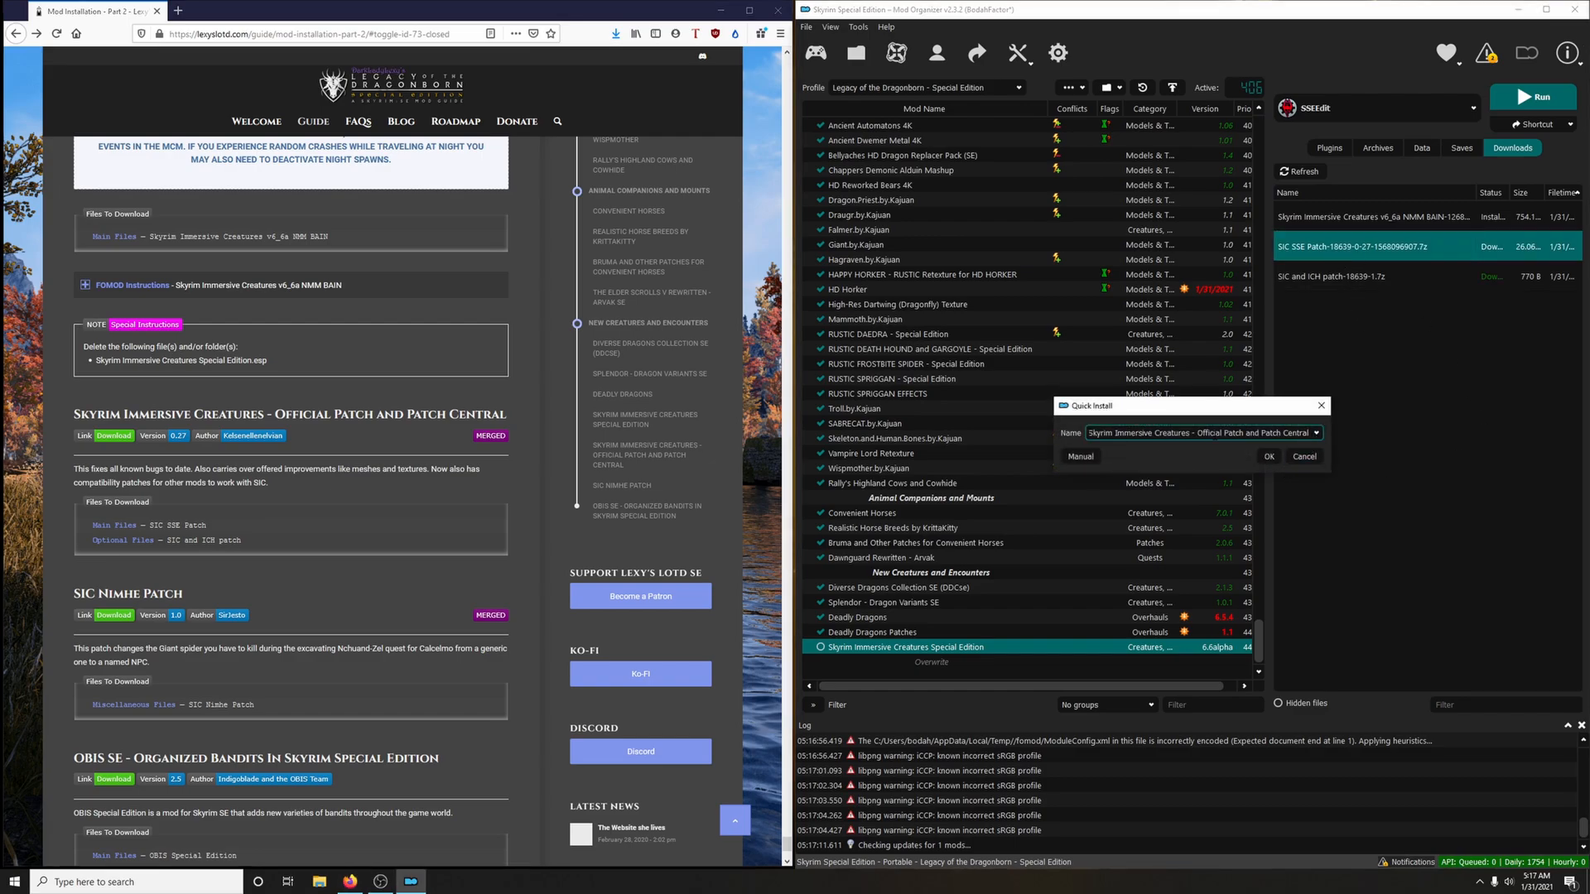
left_click(1315, 433)
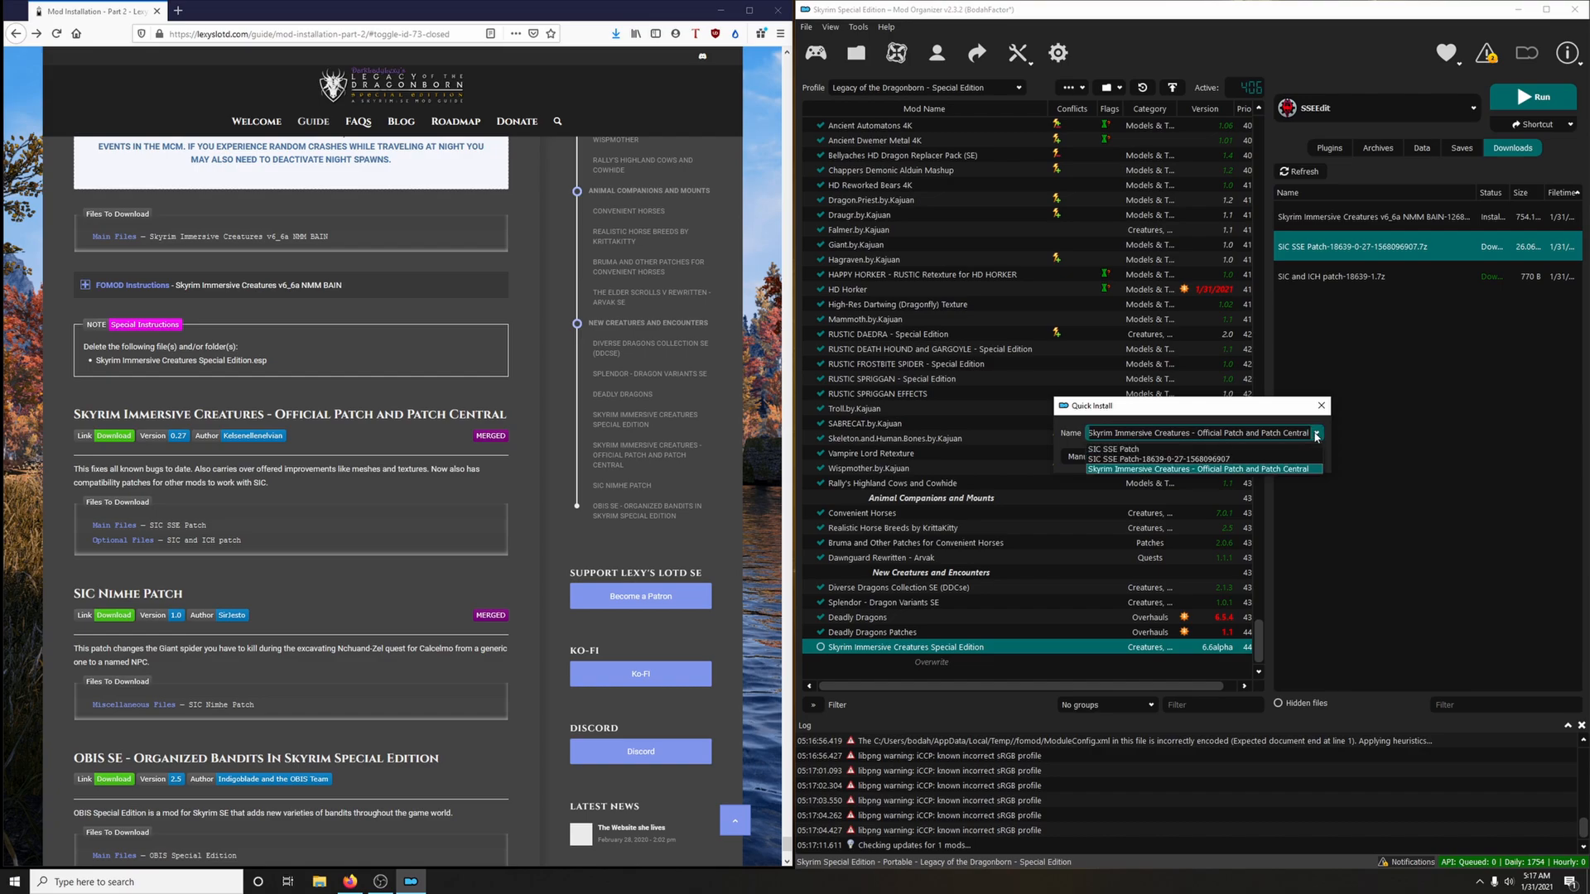
left_click(1151, 451)
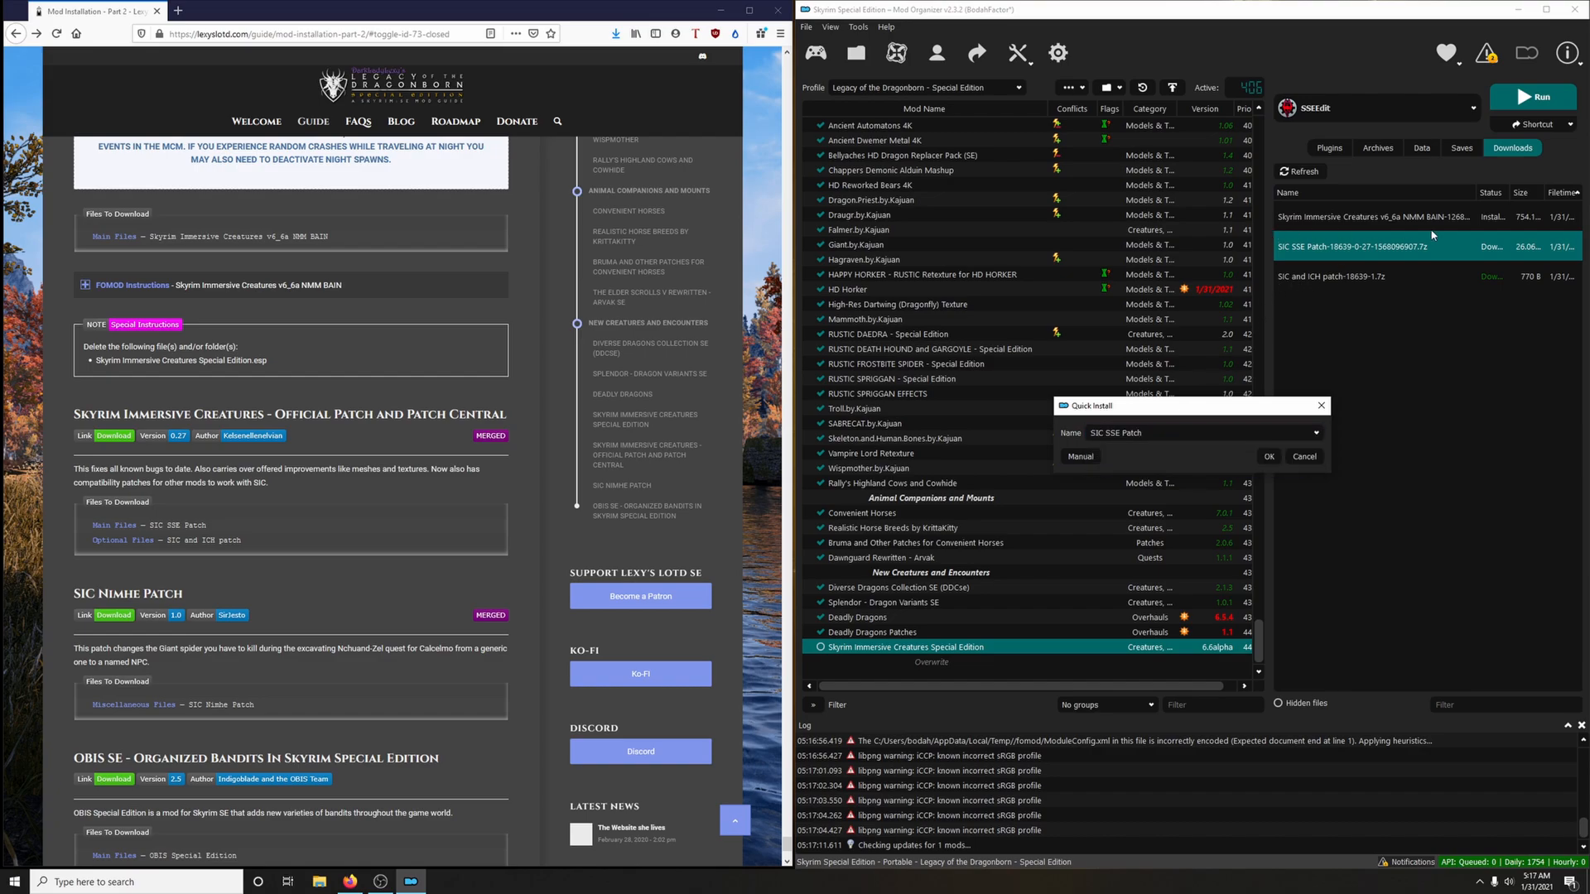
left_click(1266, 456)
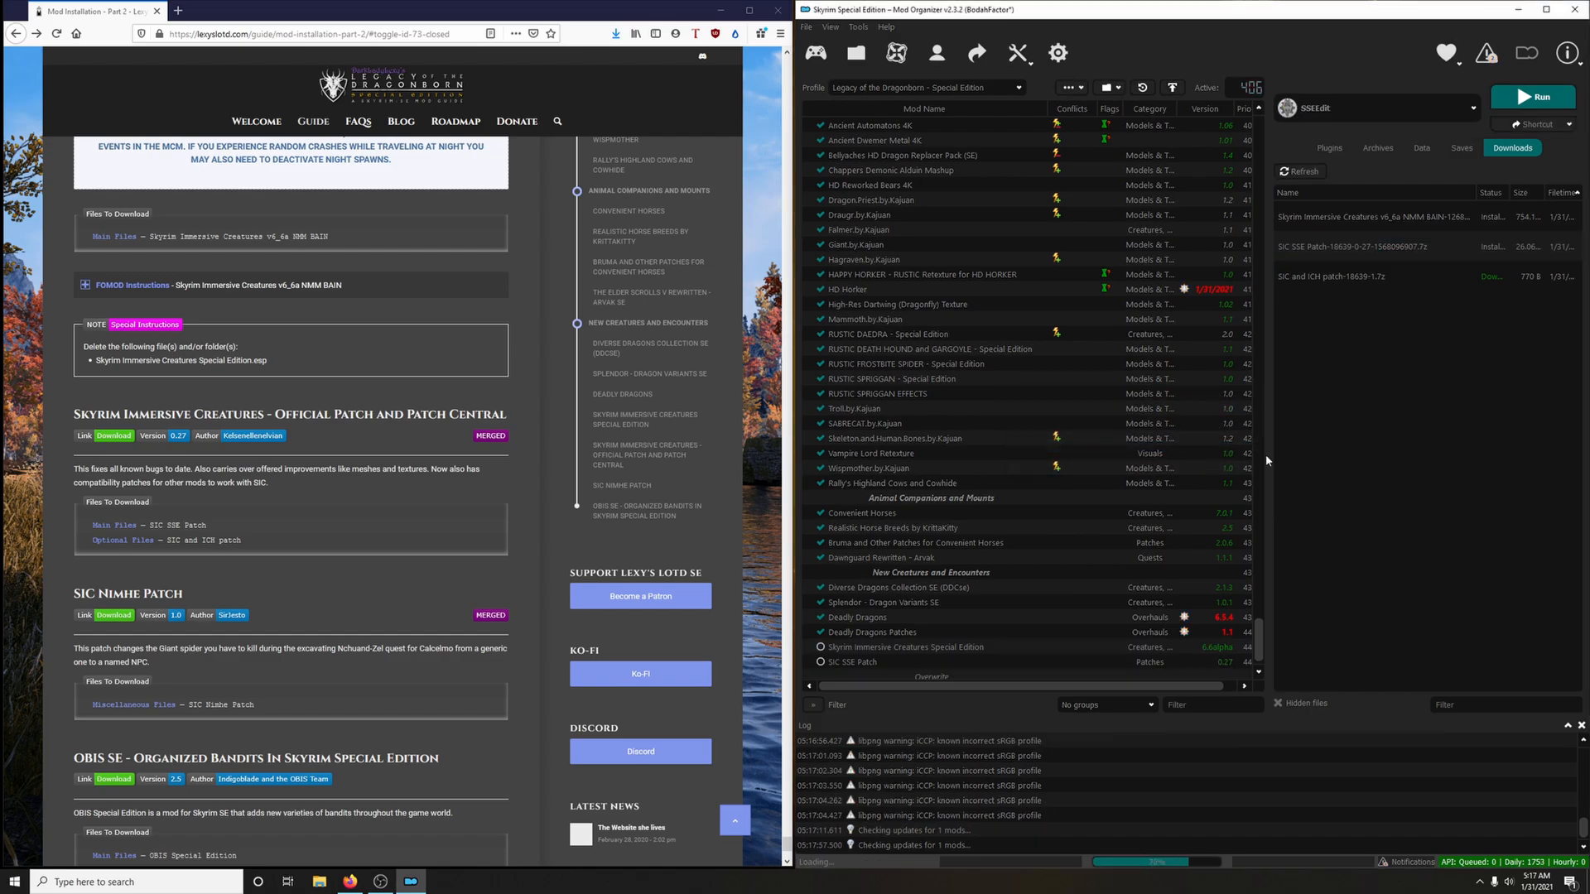
Install the SIC and ICH patch download as a separate mod named SIC and ICH patch
left_click(1305, 290)
double_click(1304, 285)
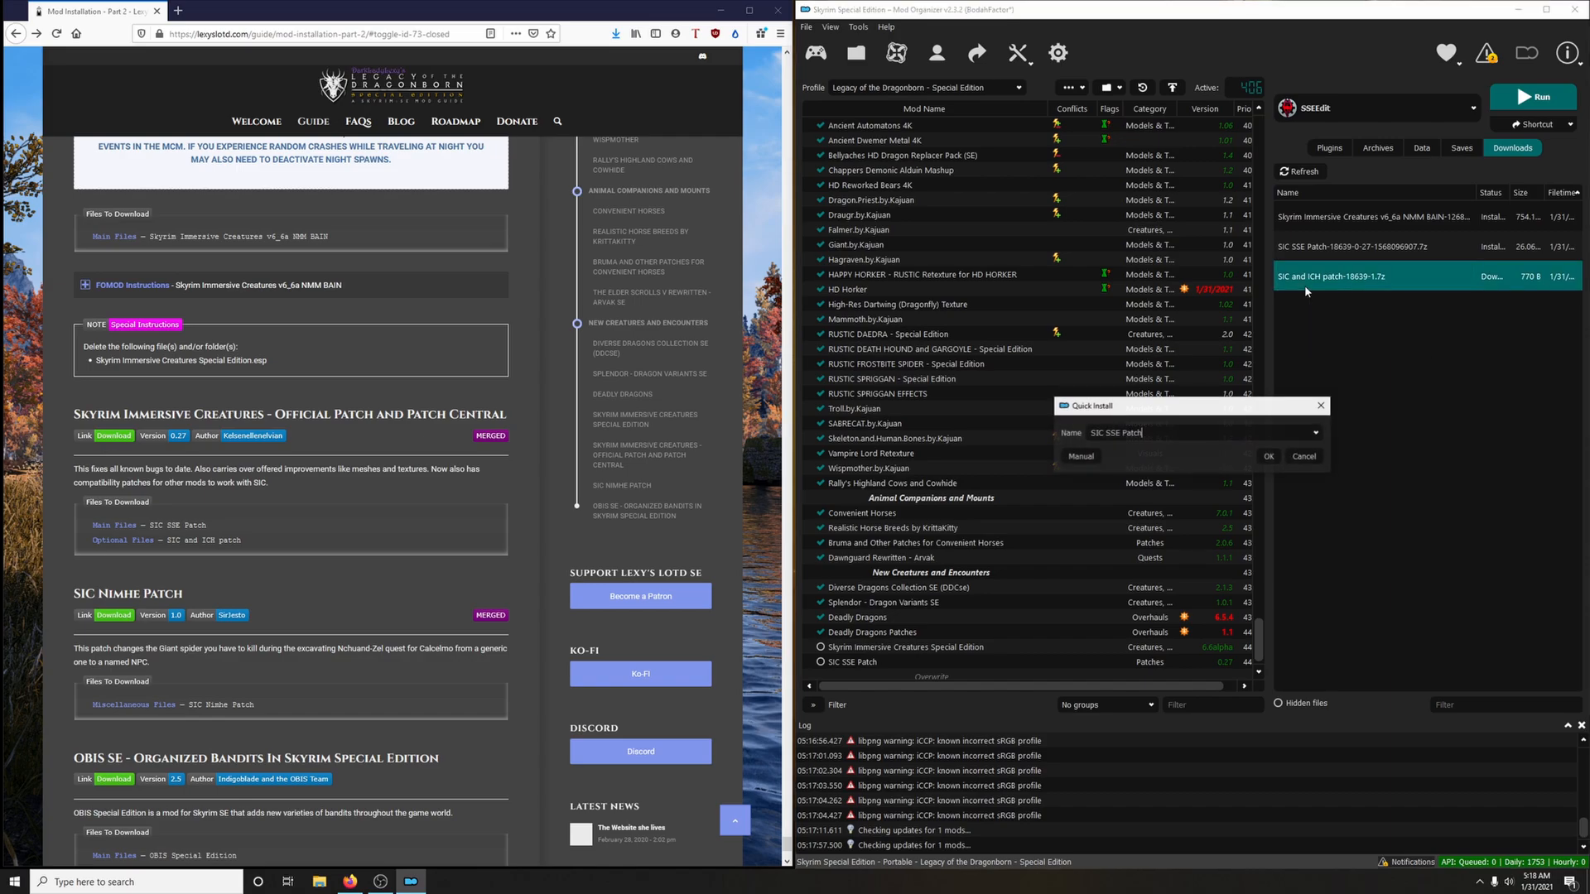
left_click(1316, 433)
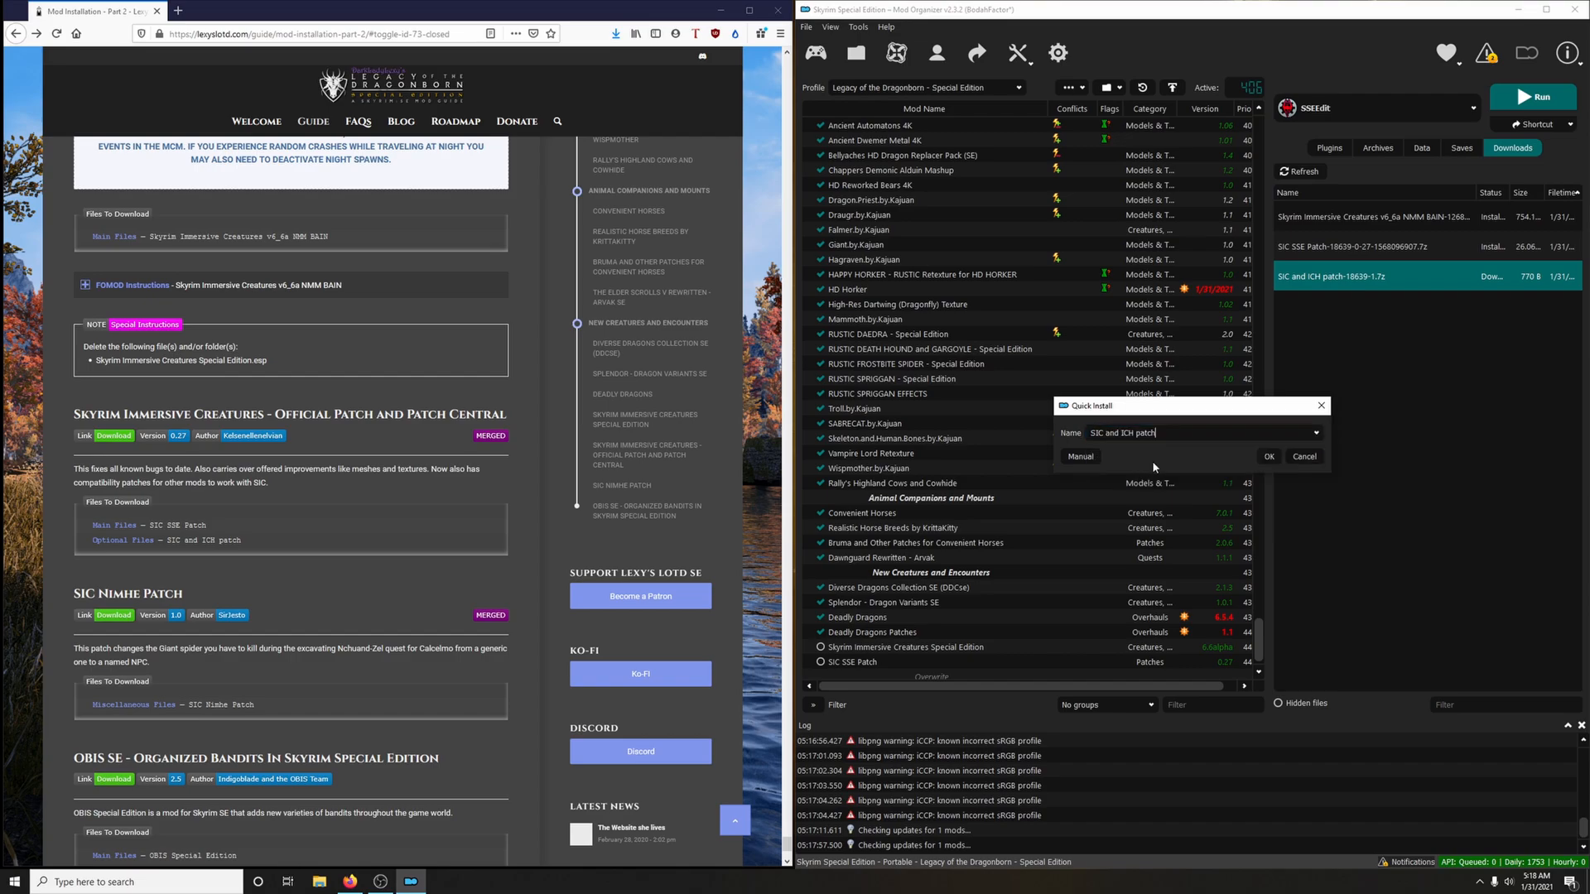
left_click(1269, 456)
Enable Skyrim Immersive Creatures Special Edition, SIC SSE Patch and SIC and ICH patch in the mod list
left_click(819, 617)
left_click(820, 632)
left_click(820, 646)
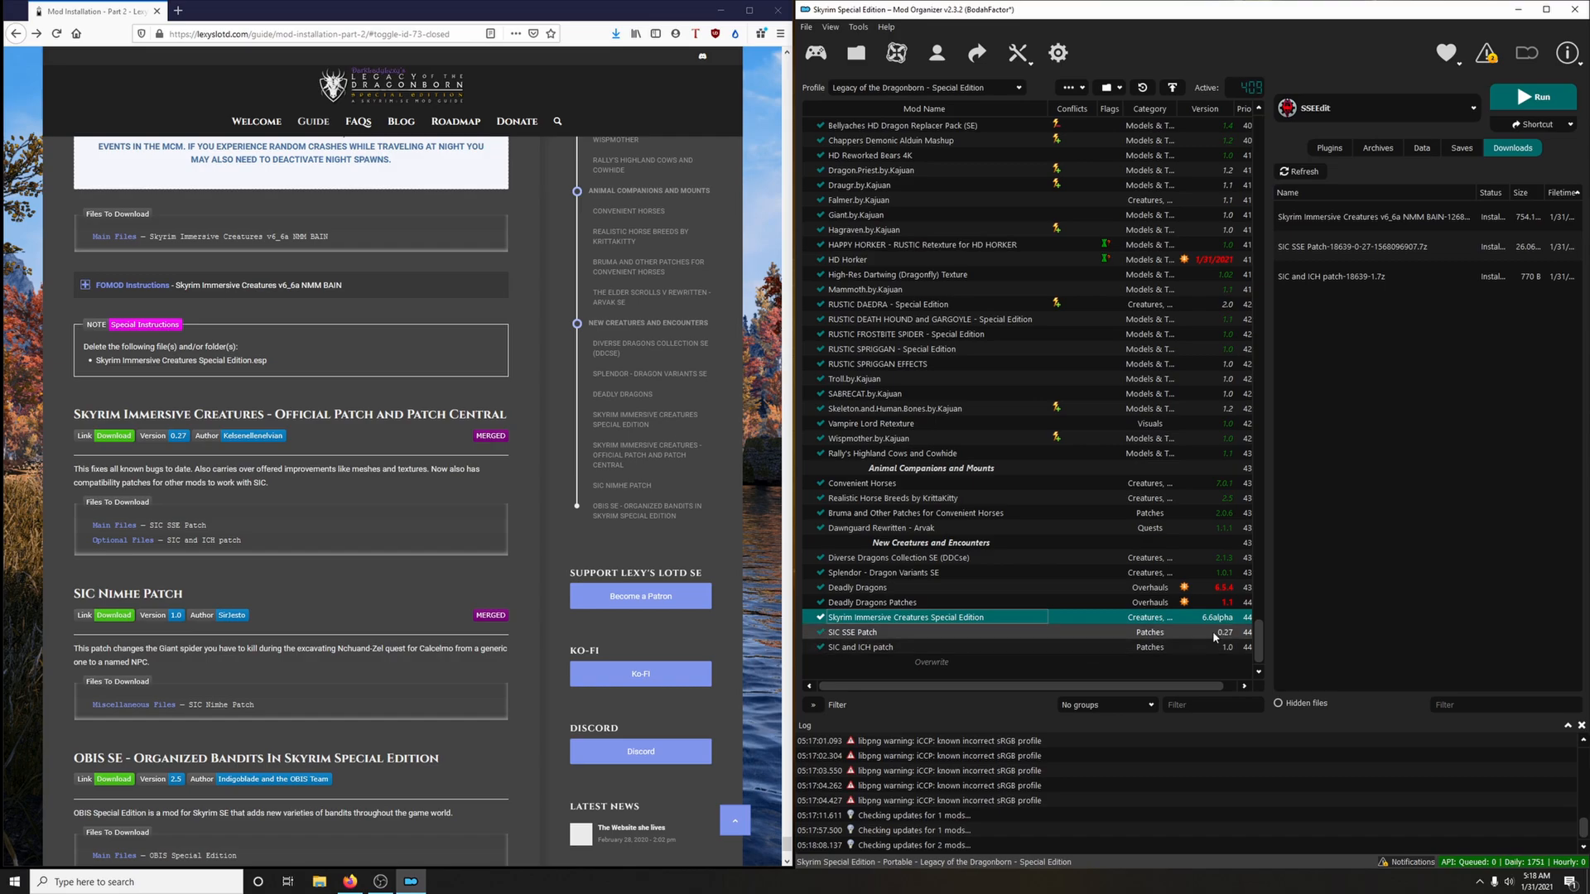
Check the notification about files in the Overwrite directory and put its SSEEdit Cache folder on the clipboard
left_click(1486, 52)
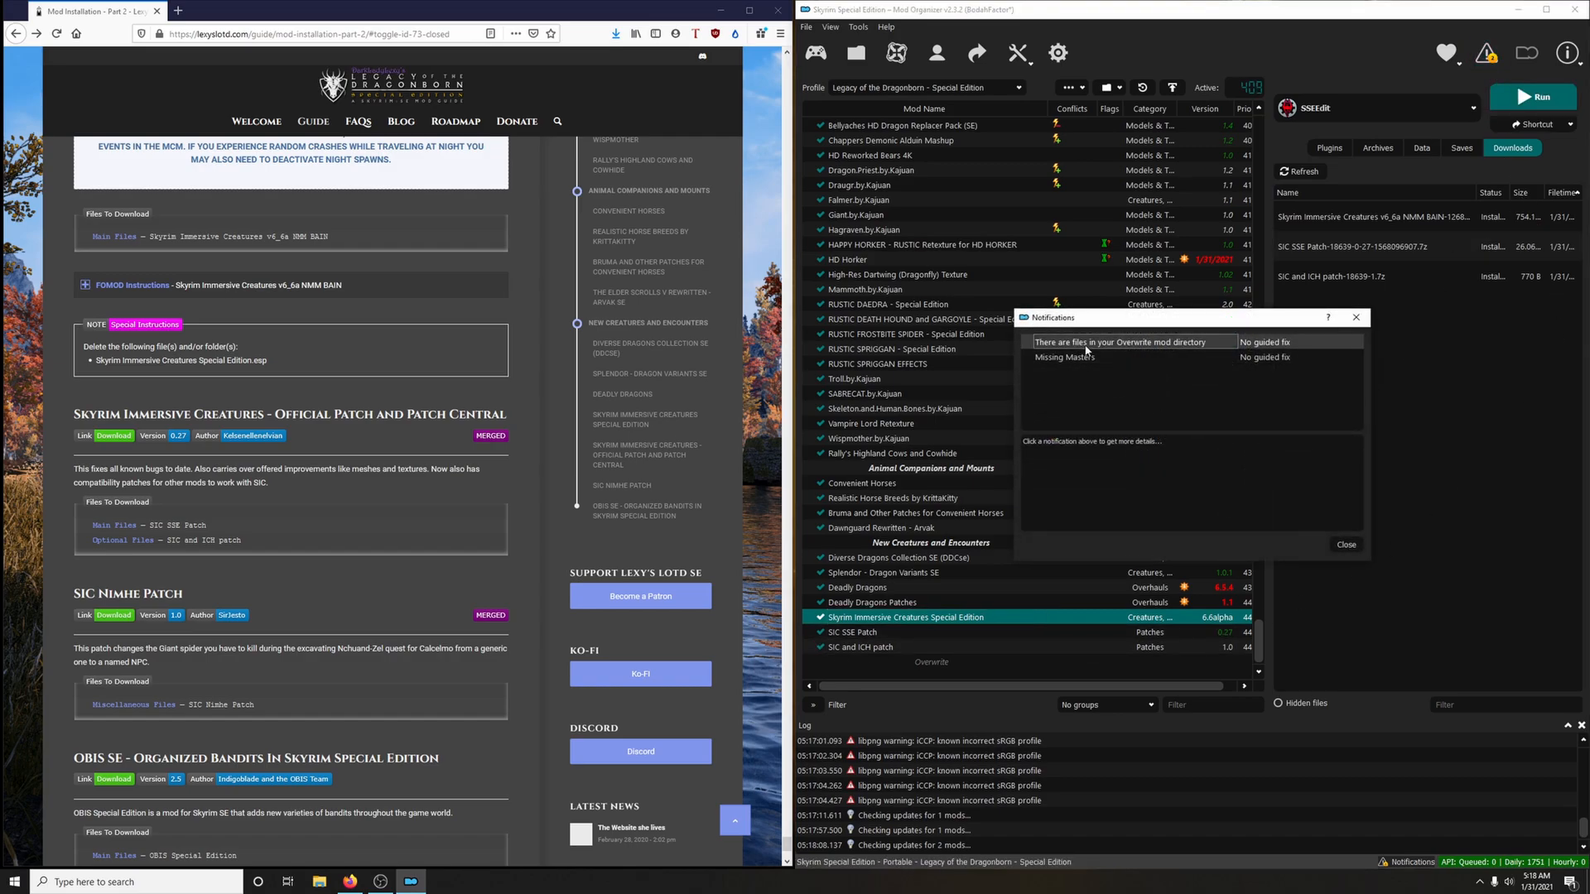
left_click(1356, 317)
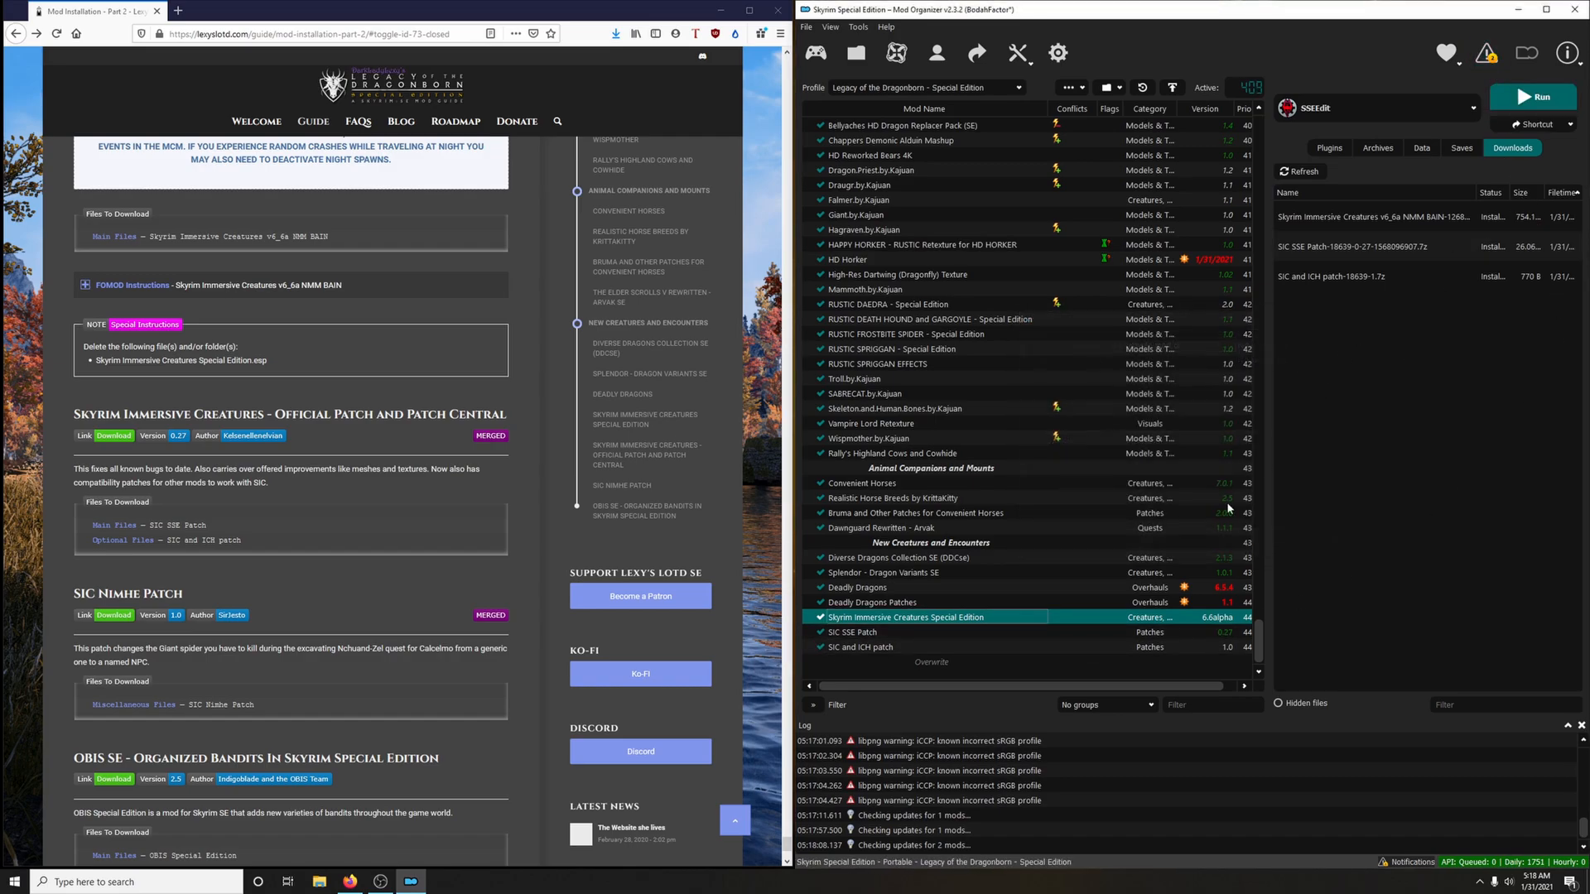
right_click(894, 663)
left_click(940, 759)
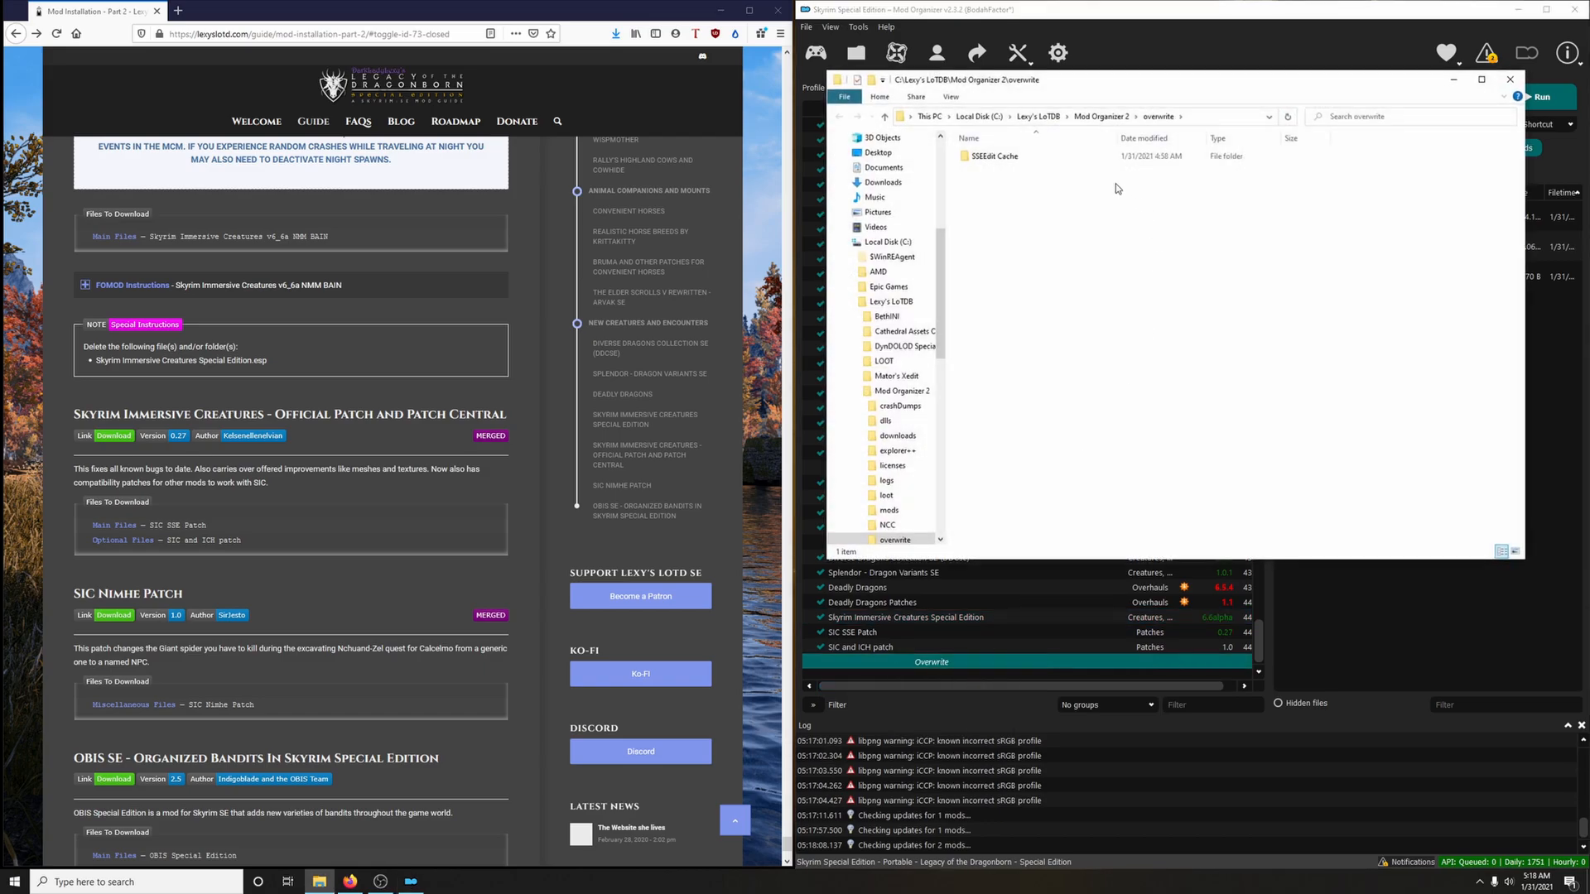
right_click(975, 161)
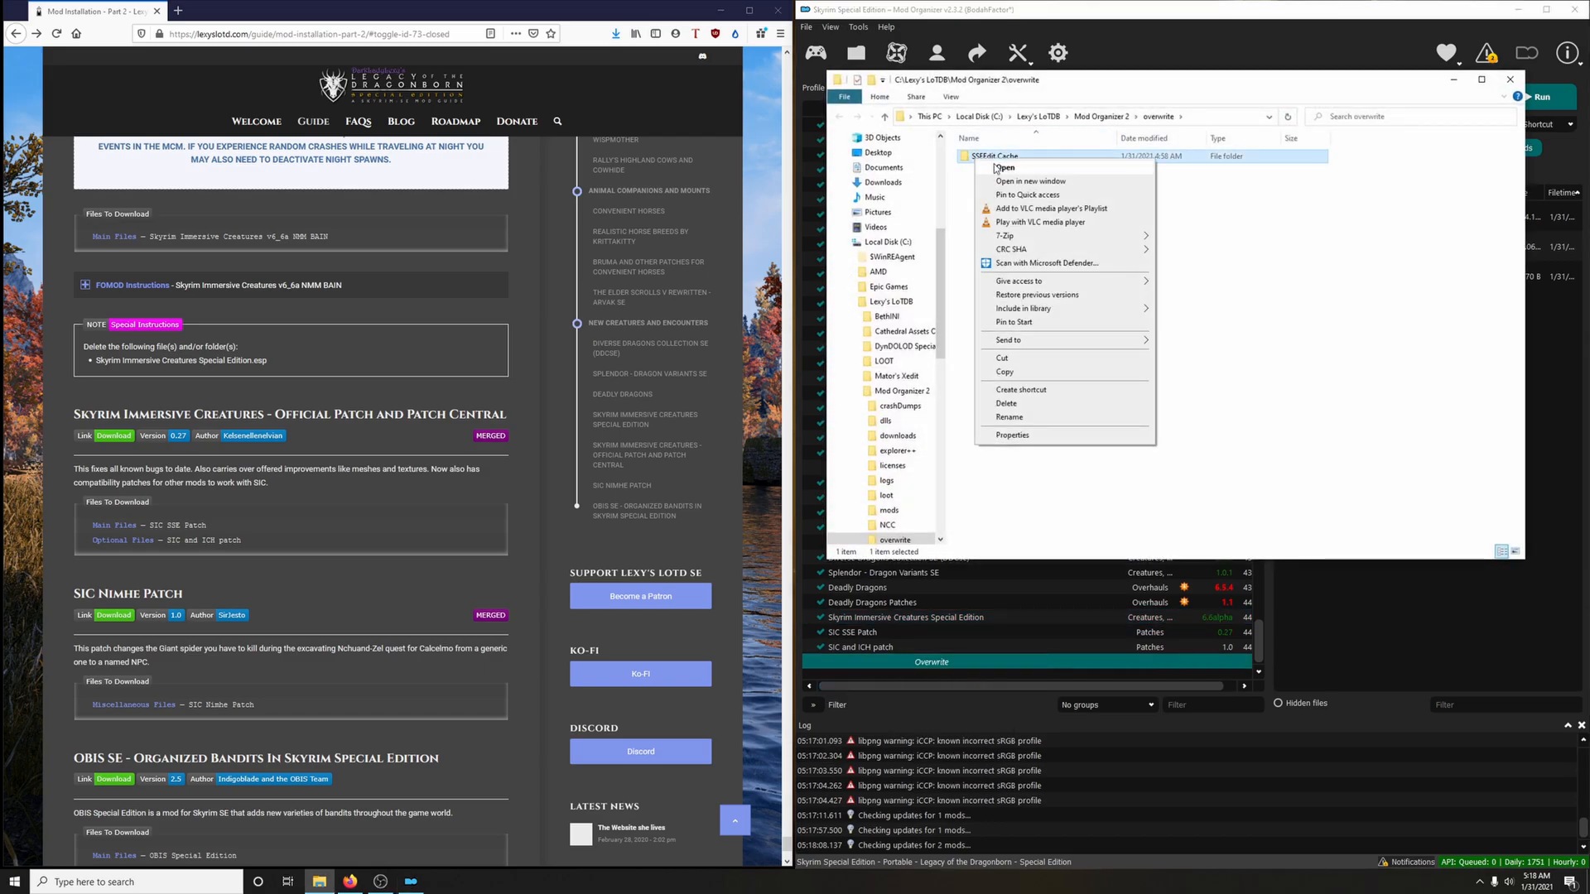
left_click(1023, 378)
left_click(1509, 79)
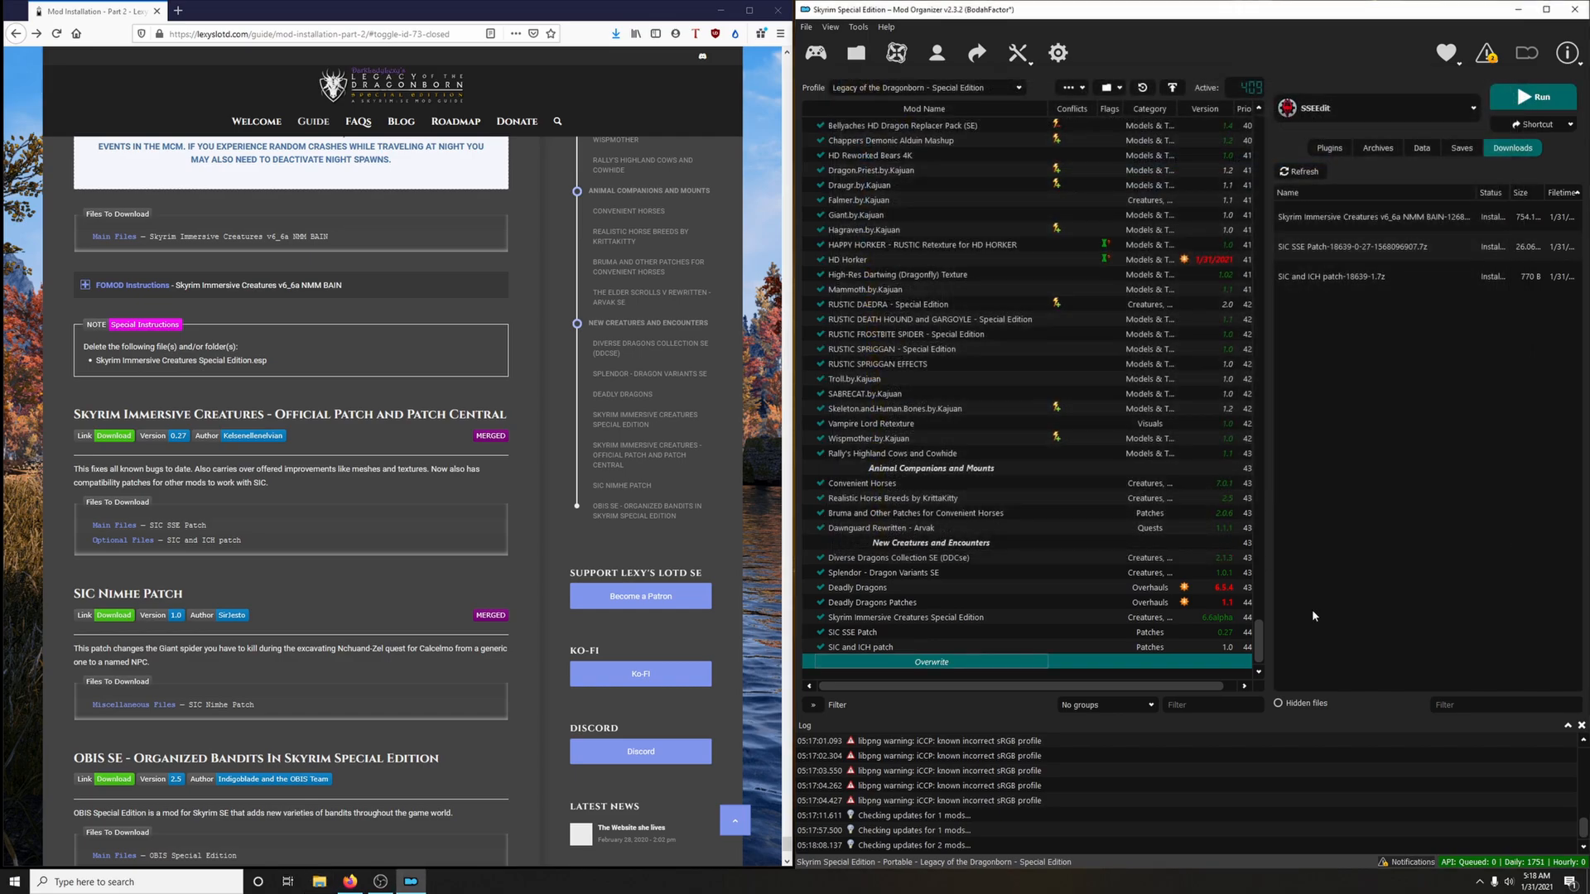
Paste the folder into the SSEEdit Cache mod's own folder and refresh the mod list
left_click_drag(1256, 647, 1256, 138)
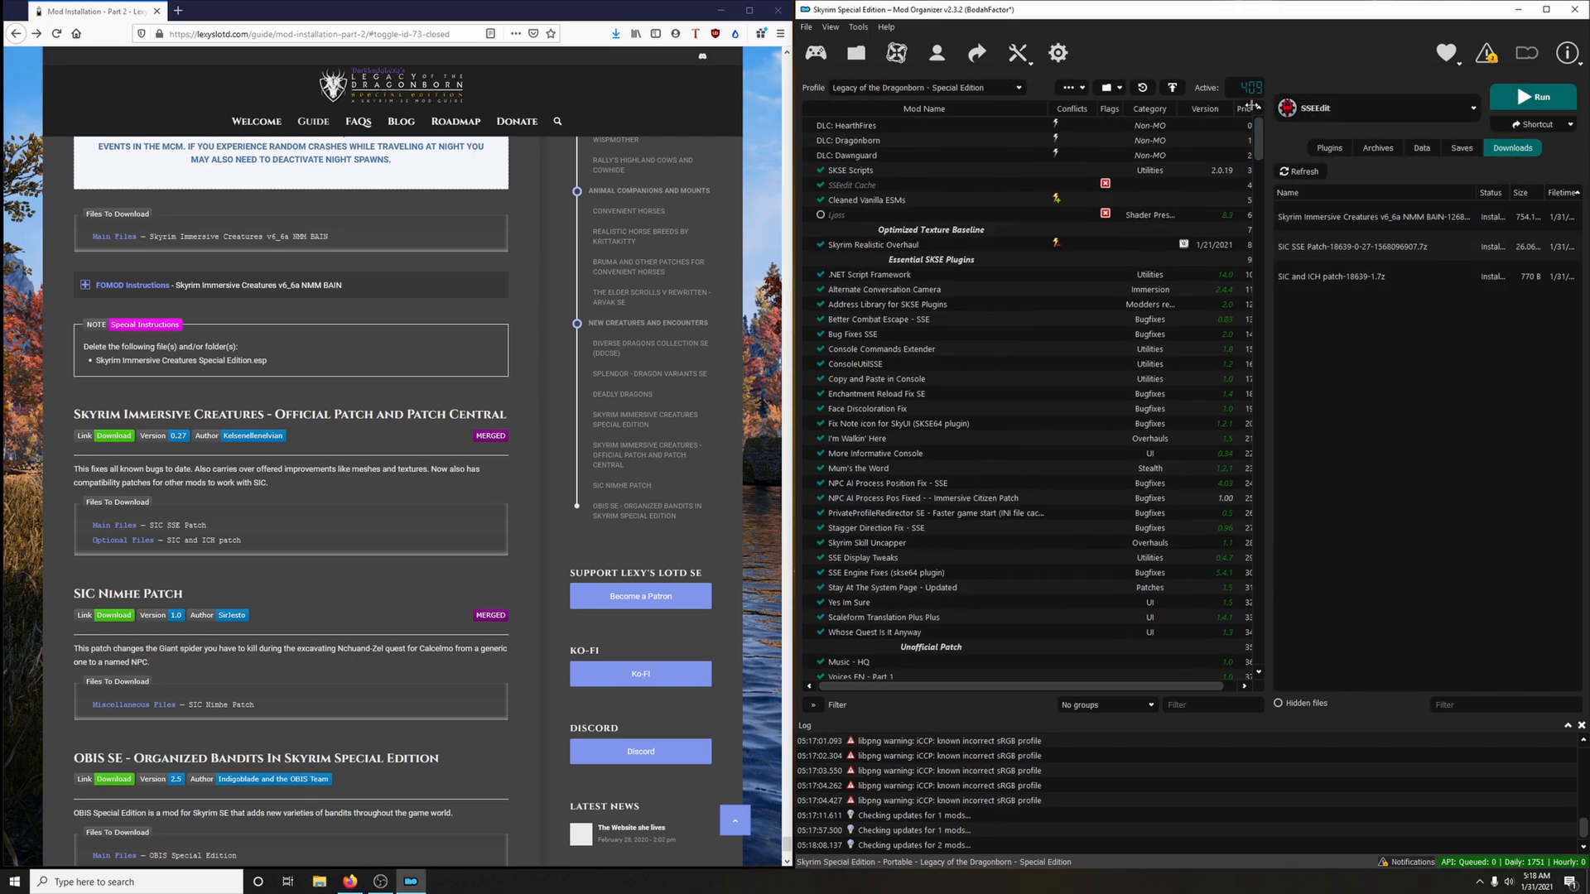
left_click(877, 186)
right_click(875, 185)
left_click(940, 396)
right_click(1080, 419)
left_click(1109, 495)
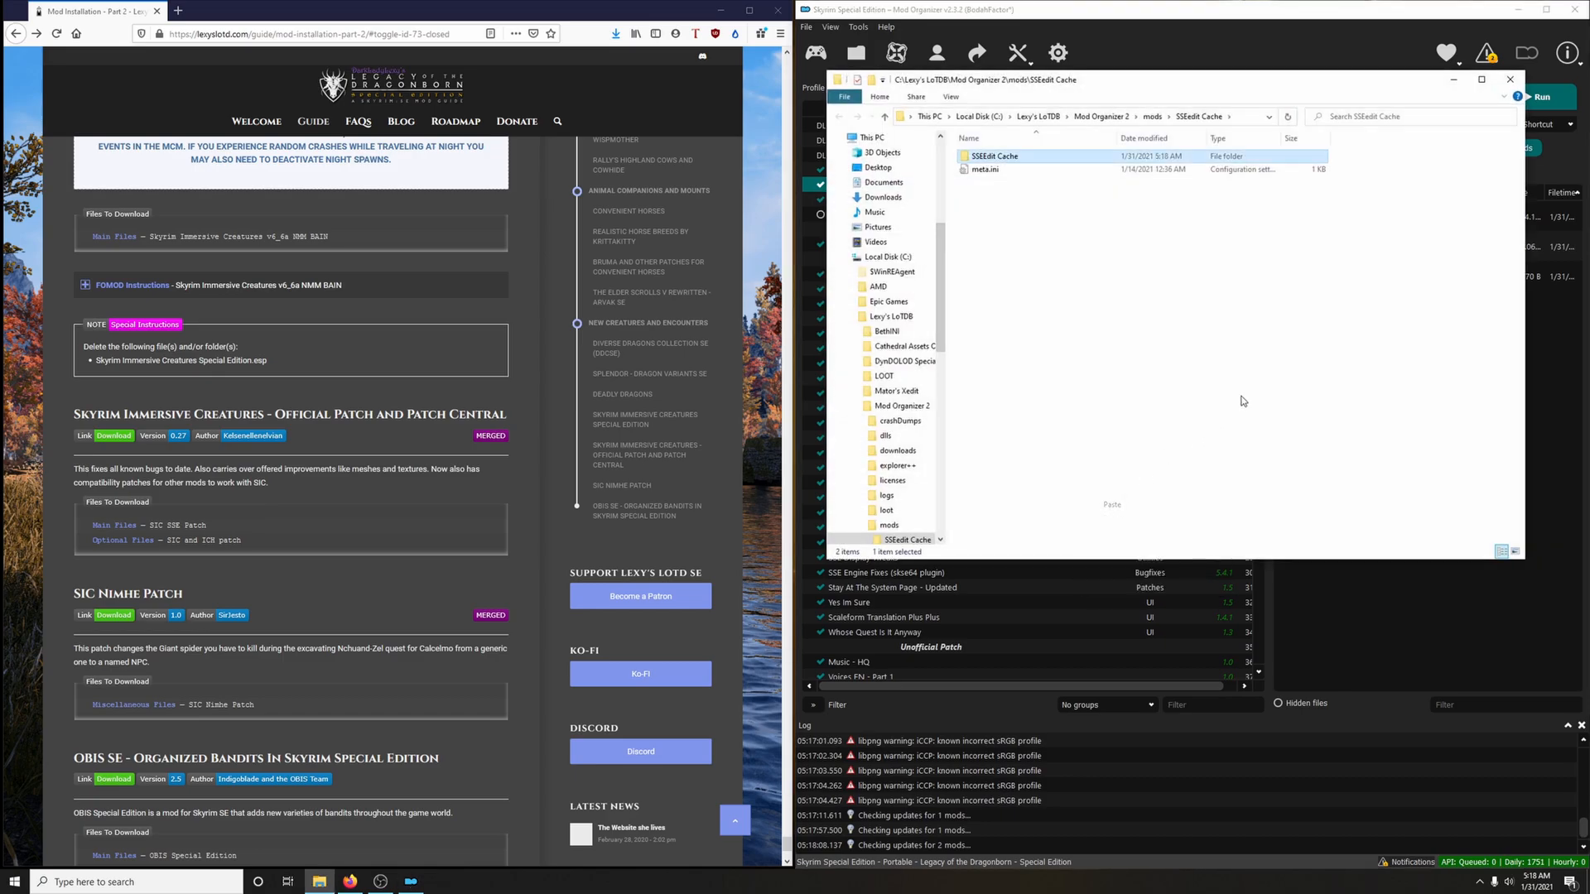
left_click(1509, 79)
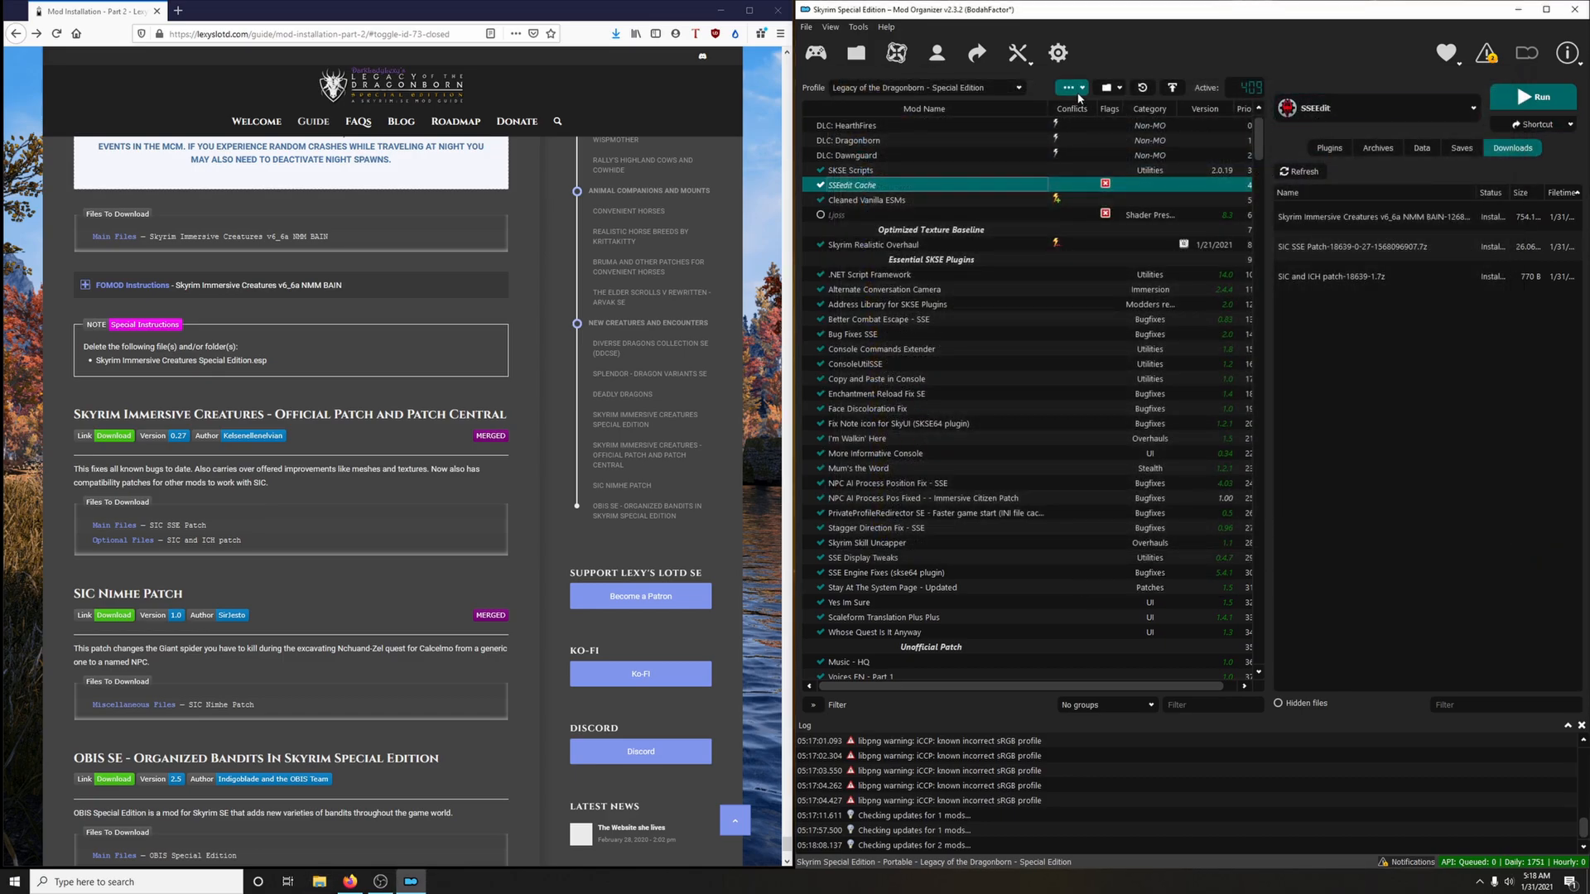
left_click(1077, 89)
left_click(1084, 209)
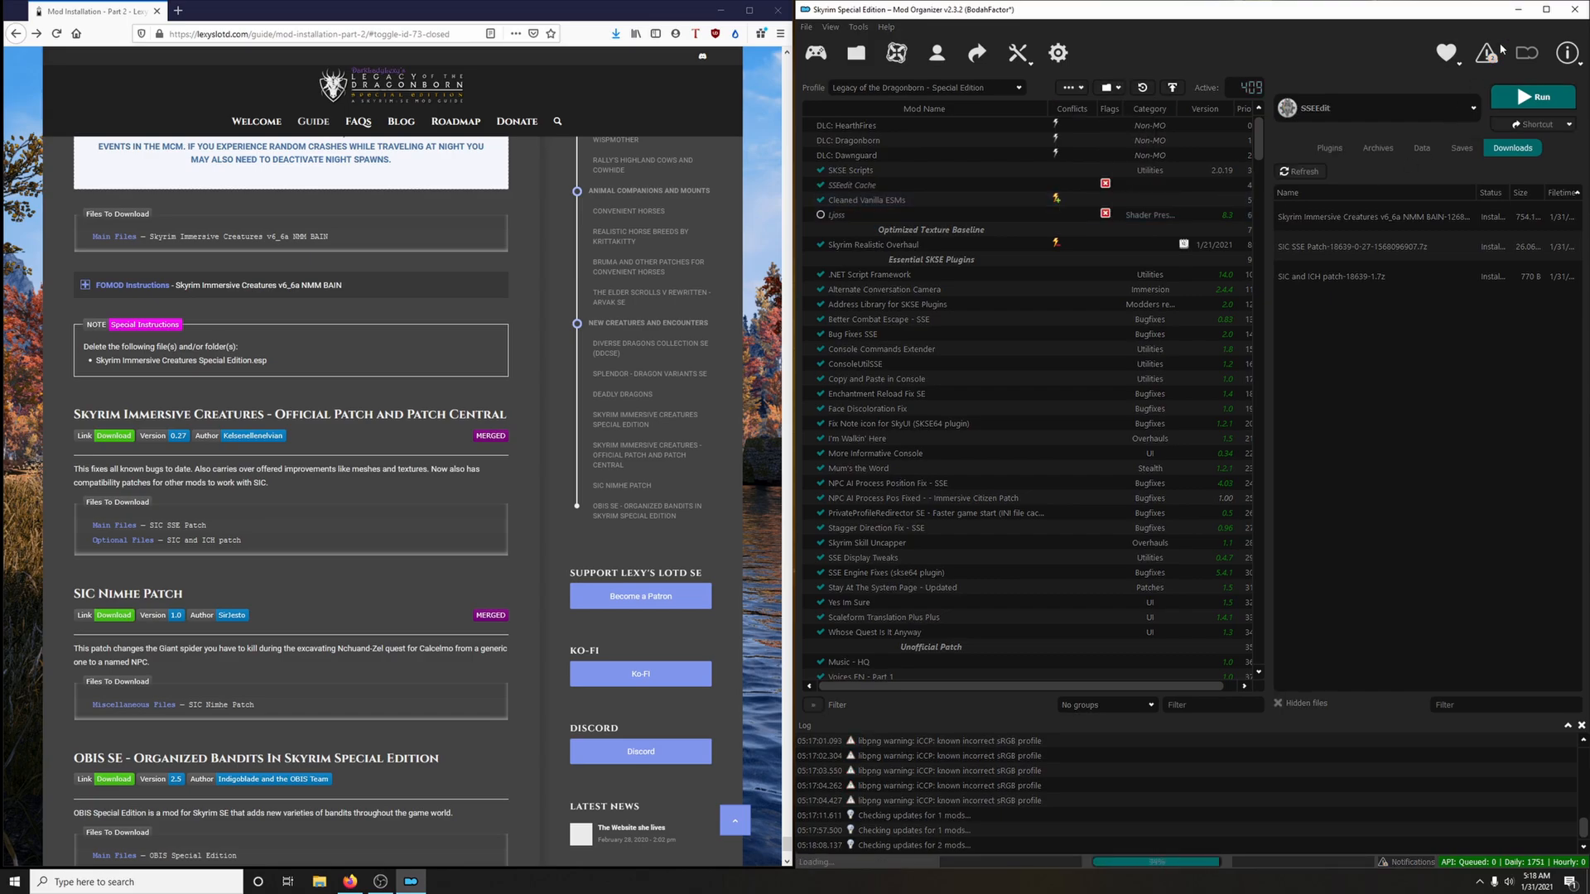
left_click_drag(1259, 136, 1286, 645)
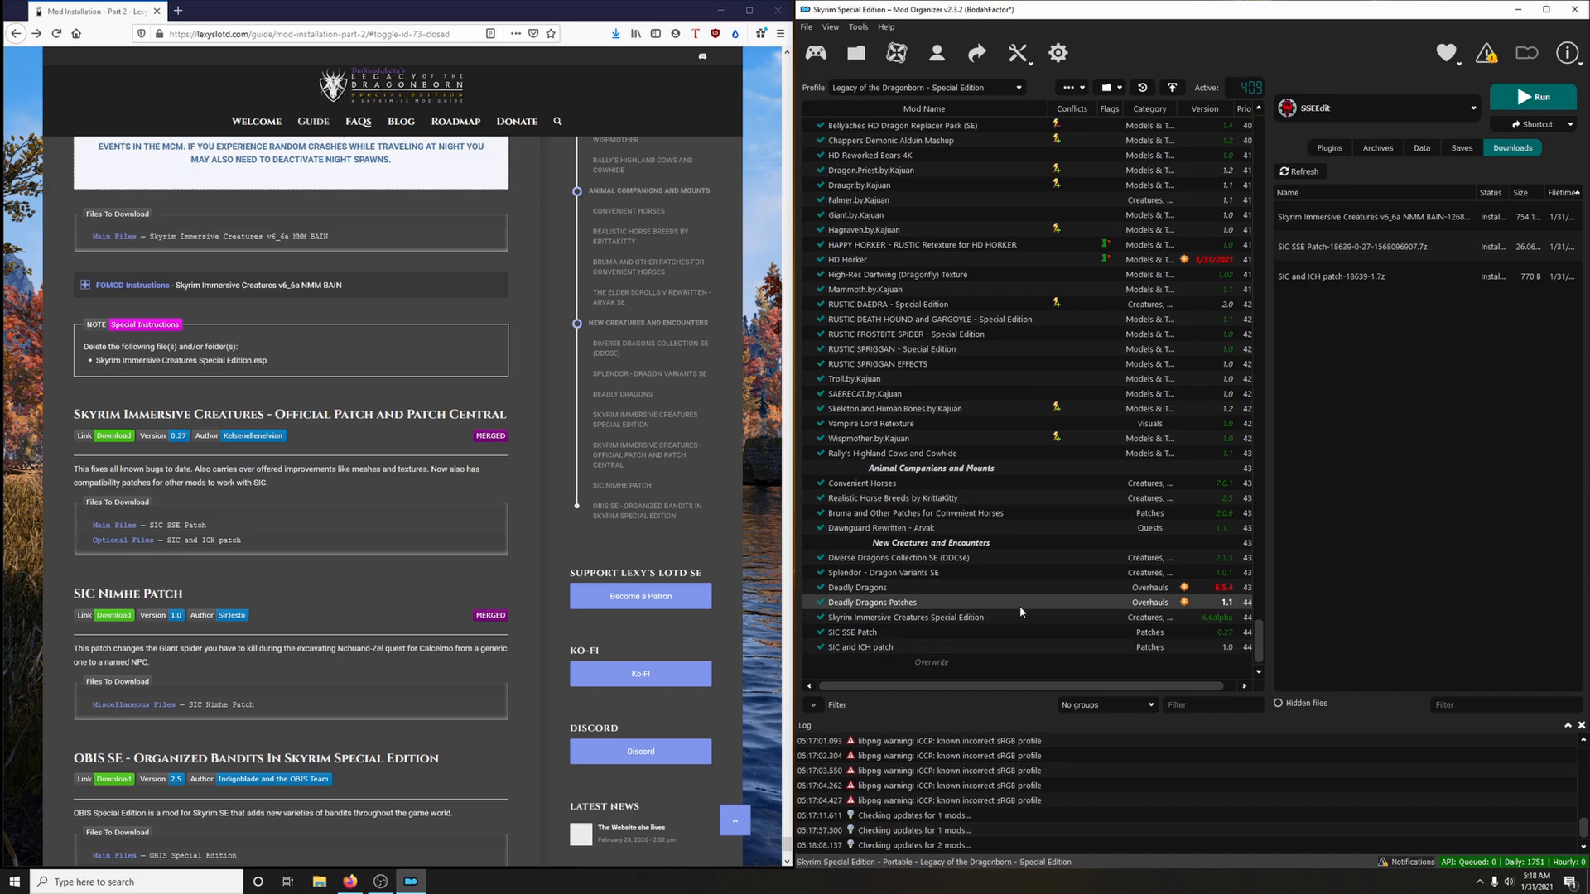
Download SIC Nimhe Patch from the miscellaneous files of Lexy's LOTD Special Edition Guide Patches through the mod manager
scroll(471, 501, "down", 3)
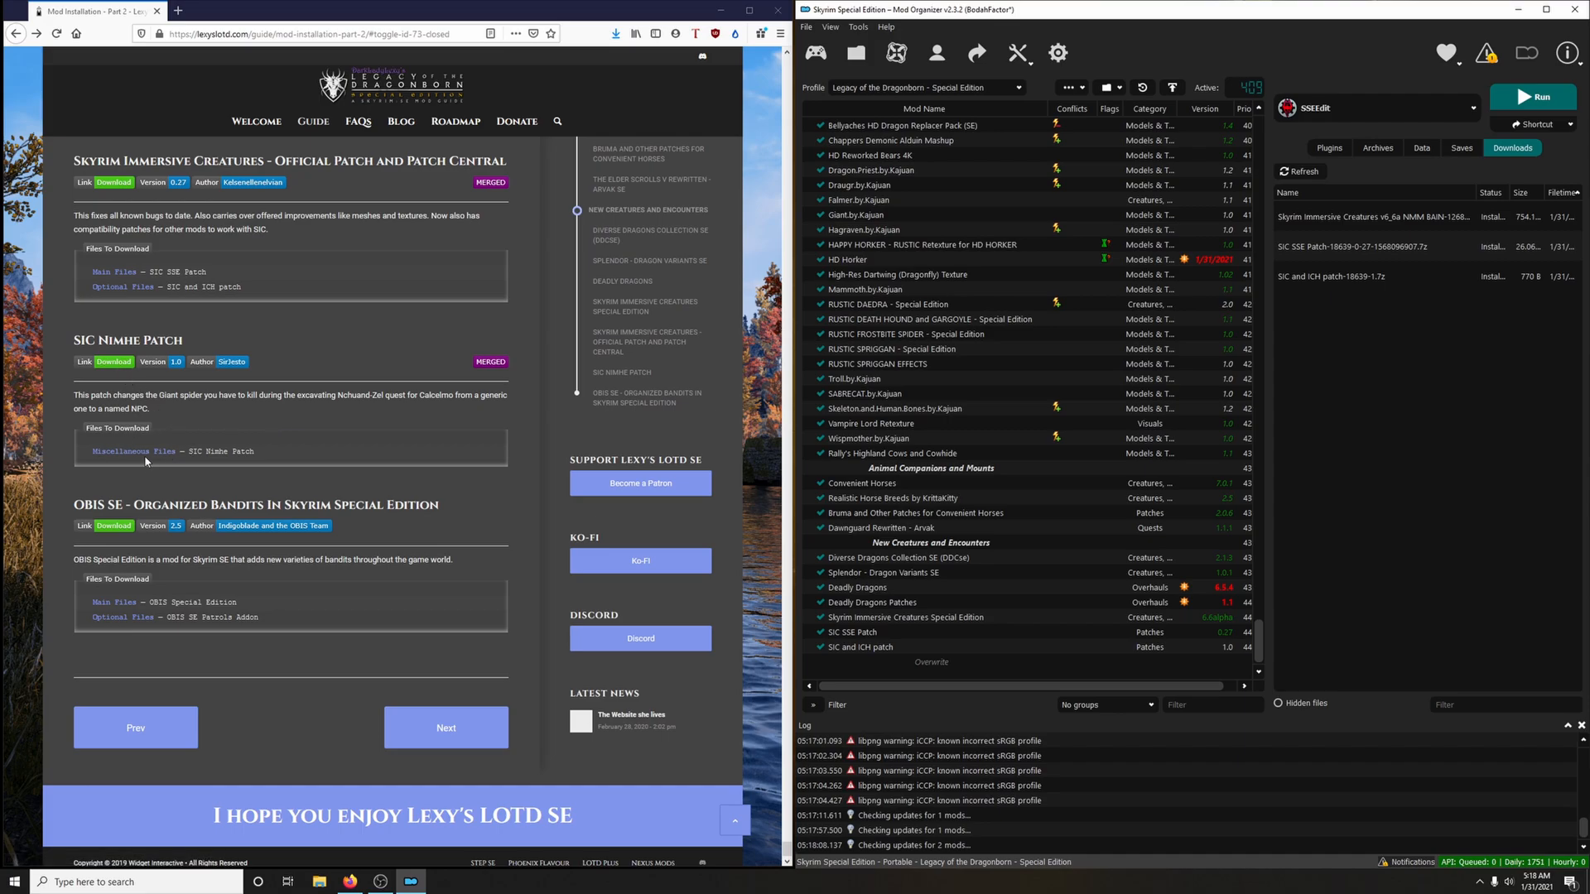
left_click(114, 363)
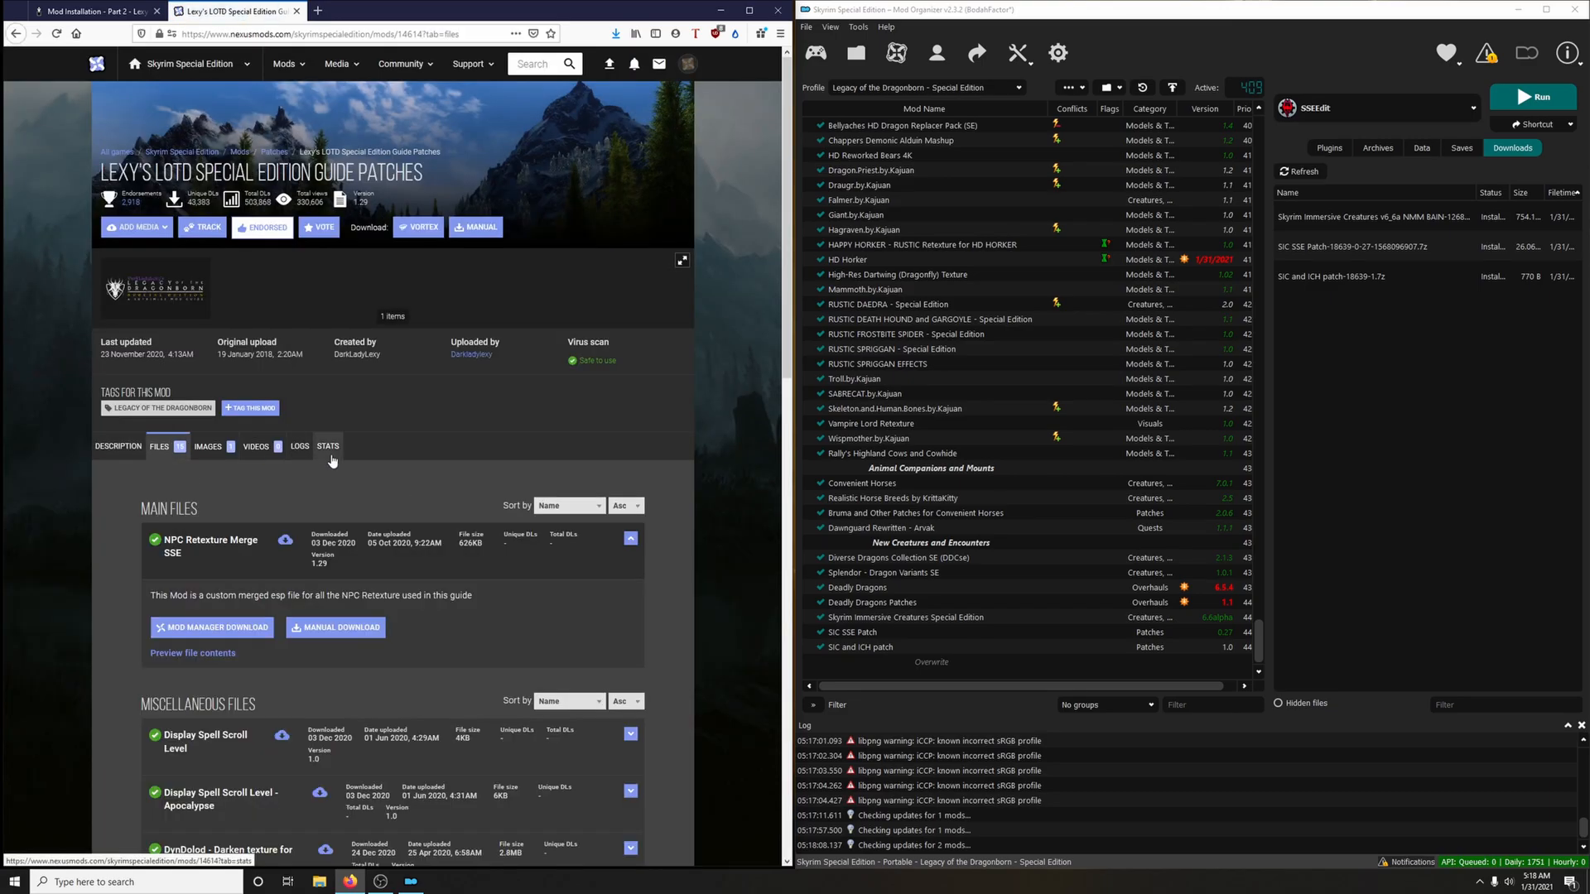
scroll(348, 464, "down", 5)
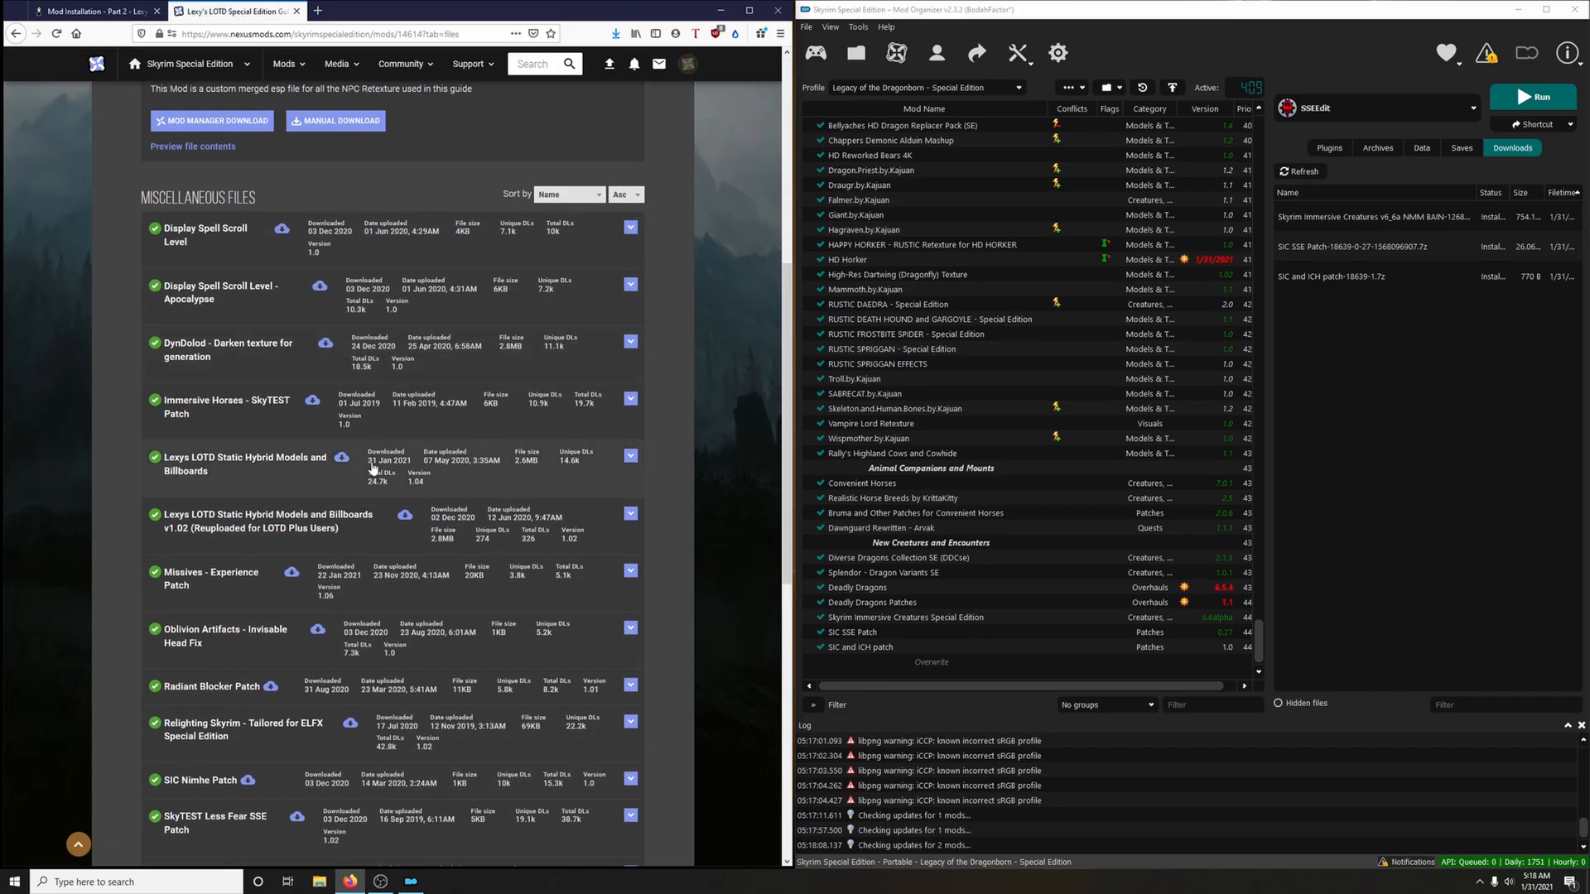
scroll(373, 468, "down", 1)
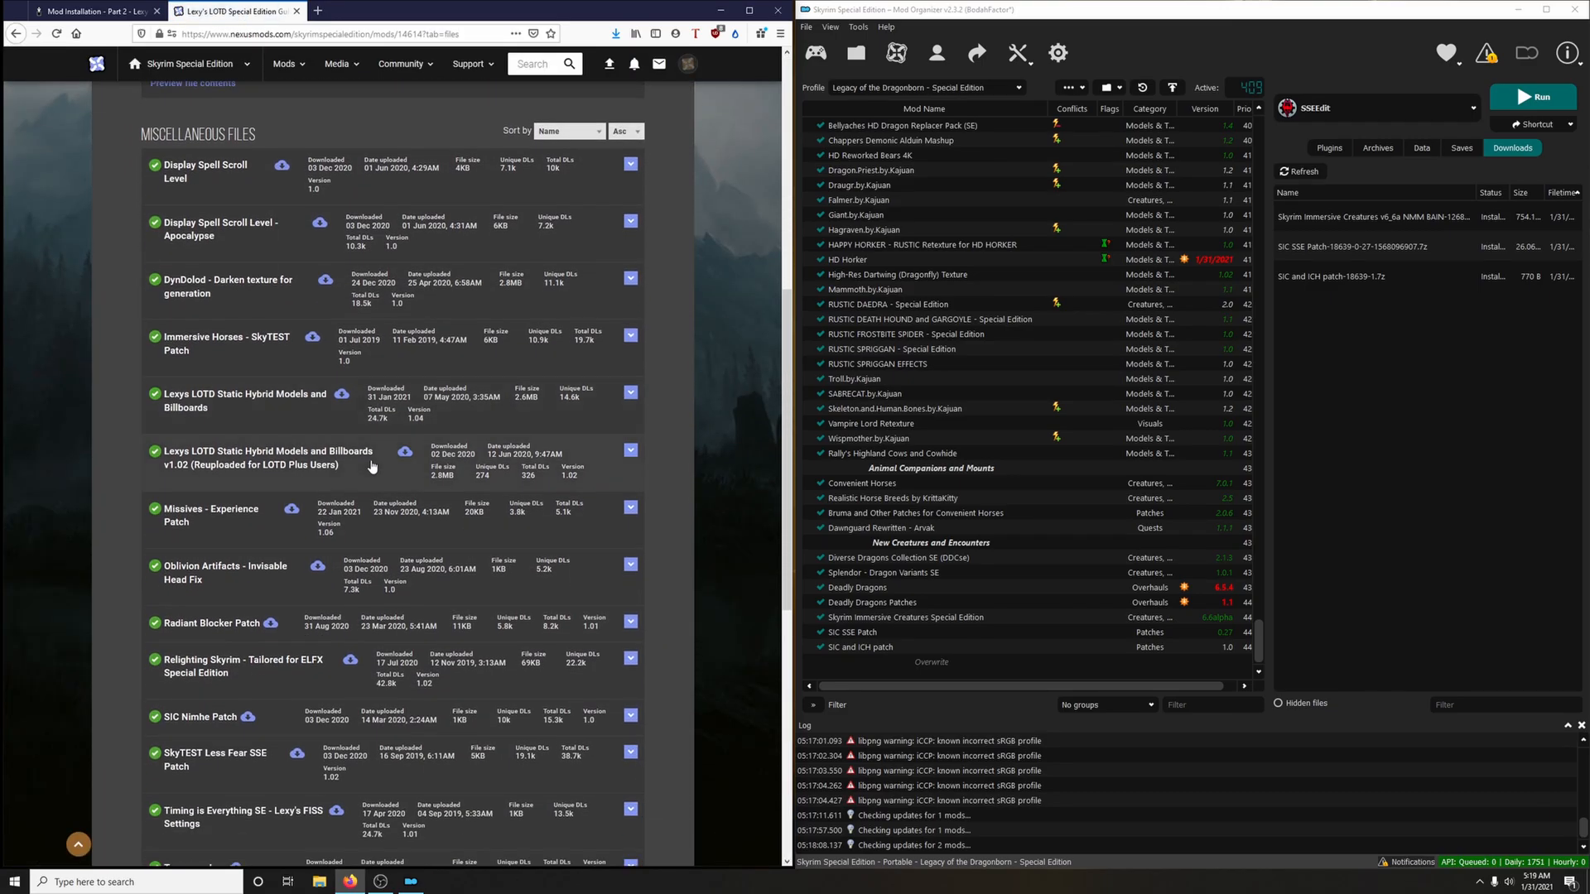
left_click(198, 728)
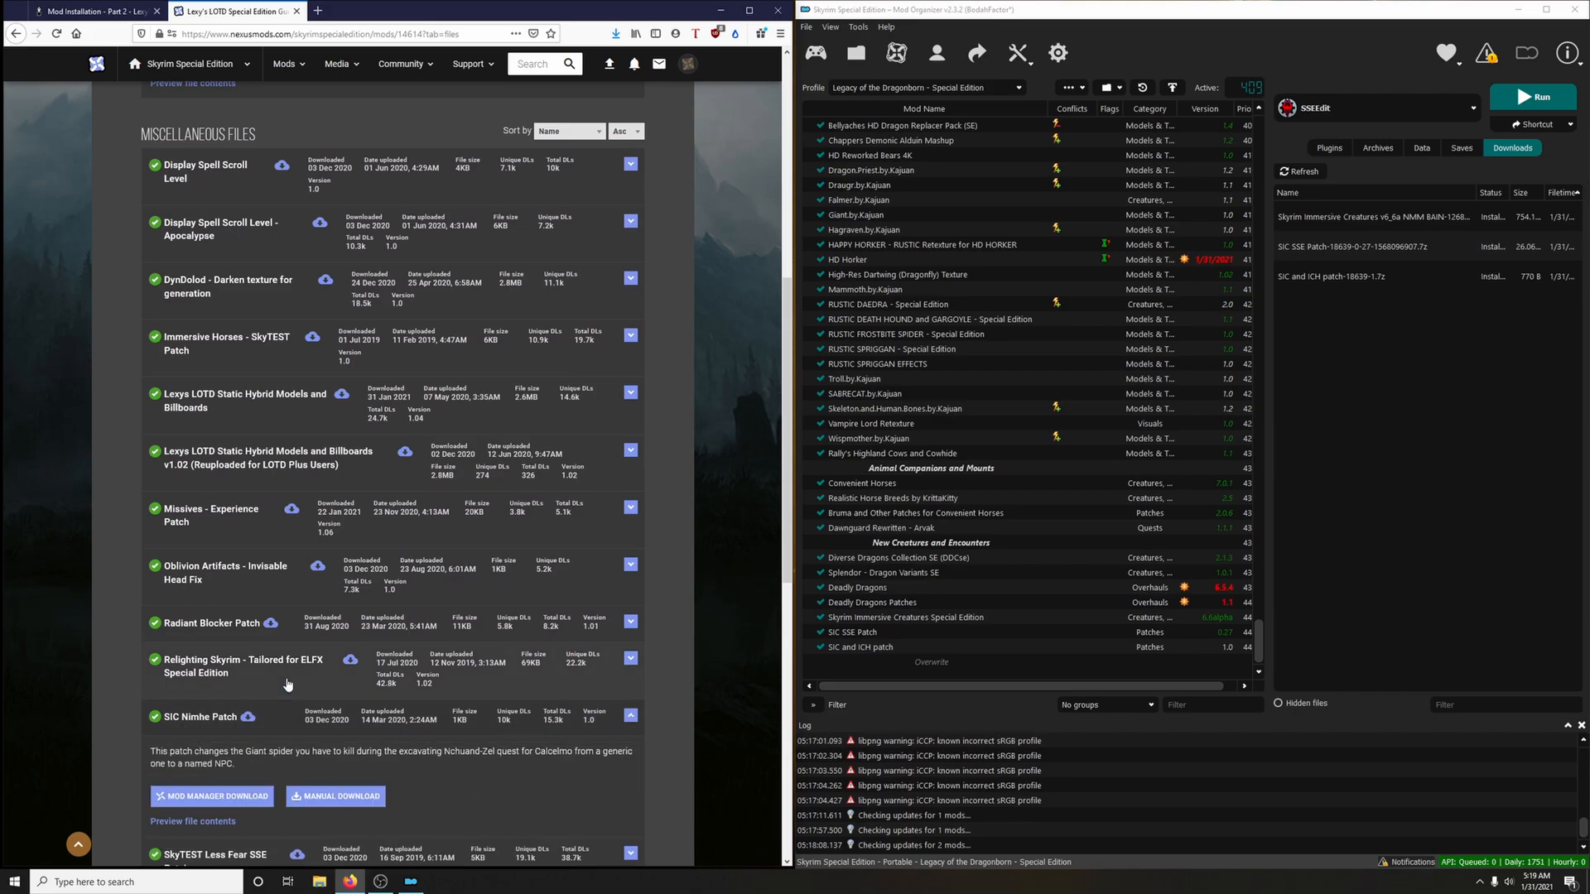
scroll(320, 633, "down", 2)
left_click(212, 606)
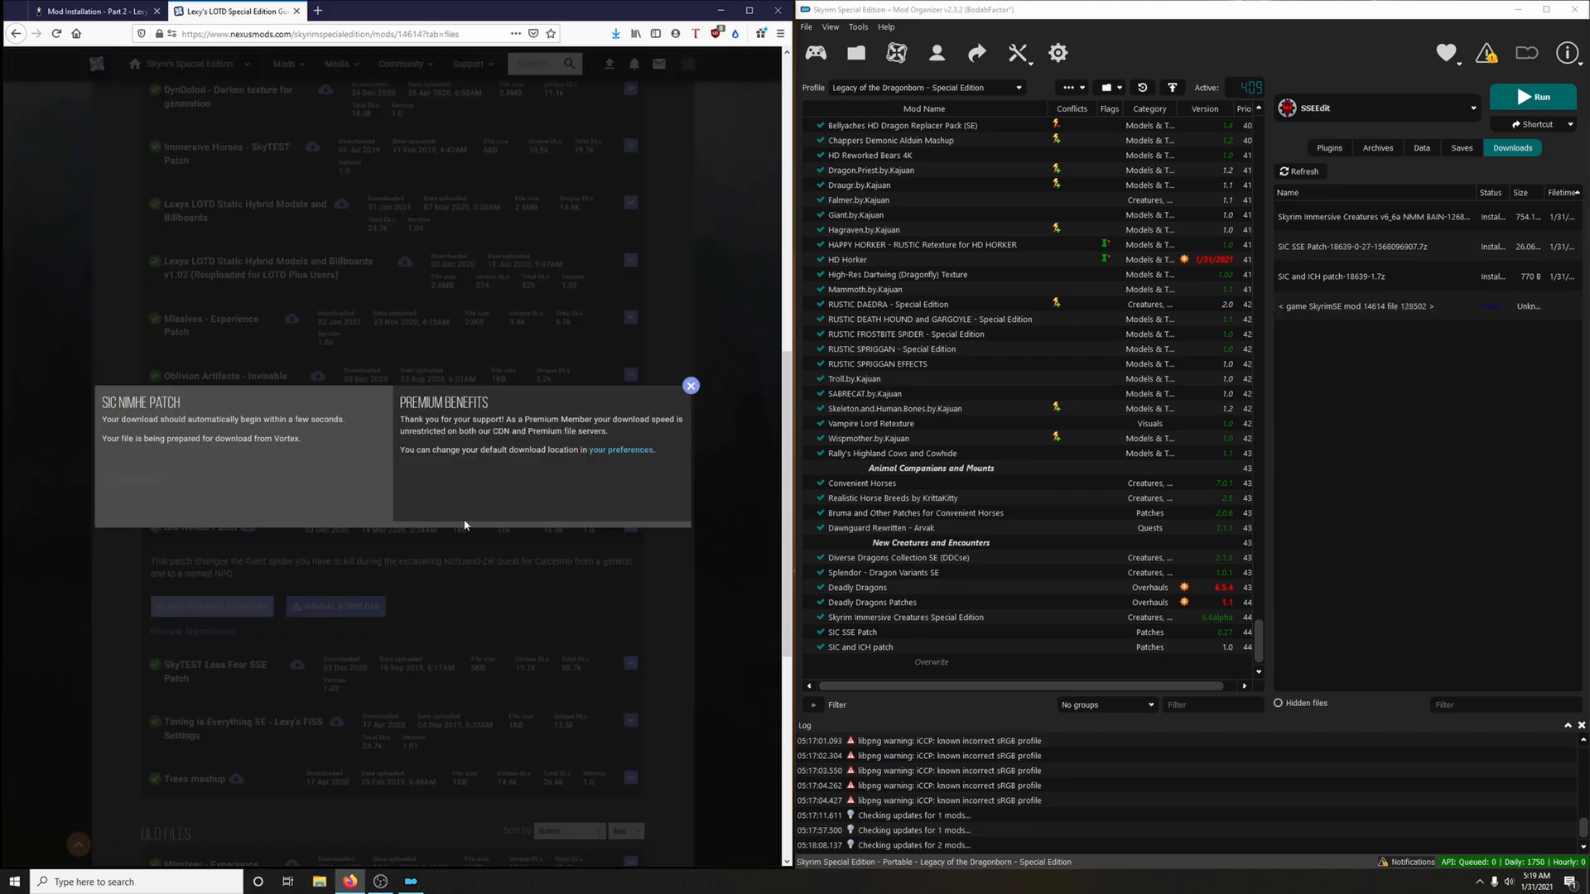
left_click(296, 10)
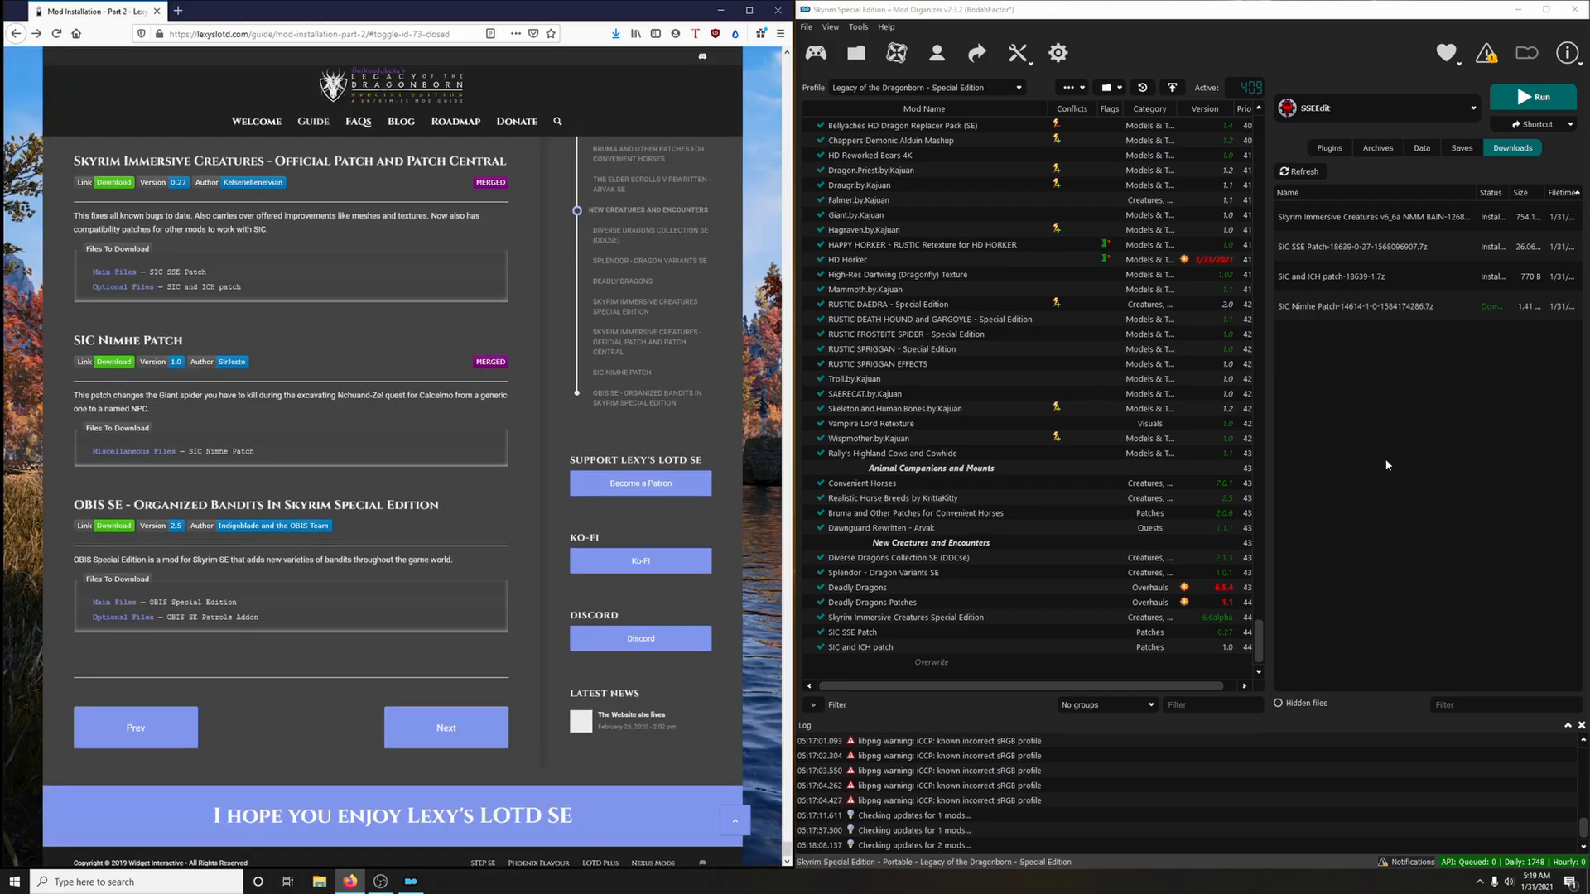
Install the SIC Nimhe Patch download under the mod name SIC Nimhe Patch and enable it in the mod list
double_click(1326, 302)
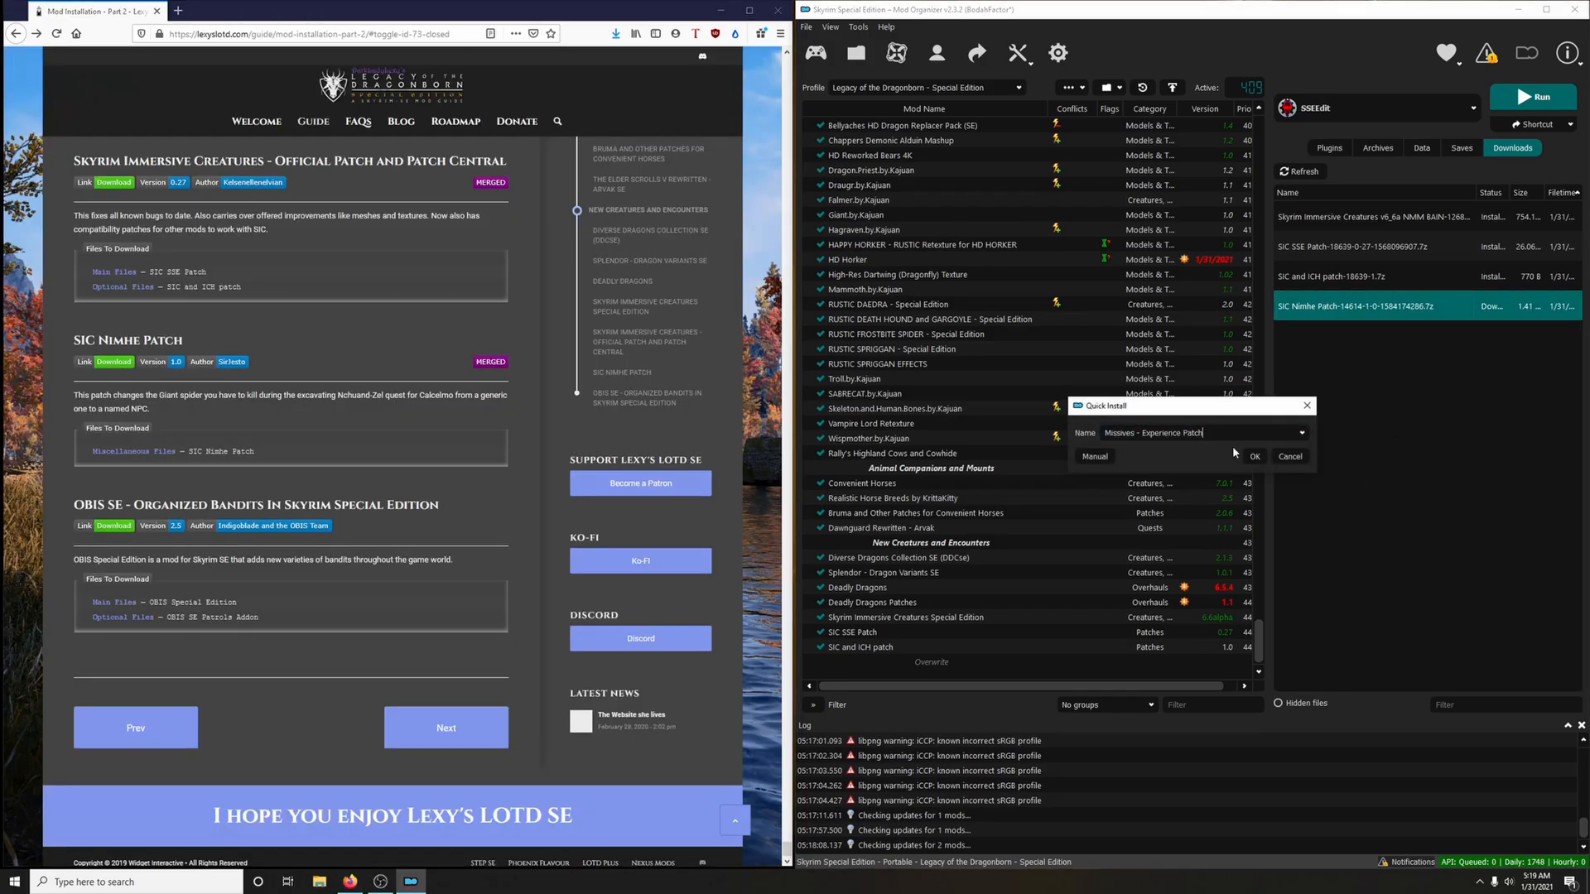
left_click(1301, 438)
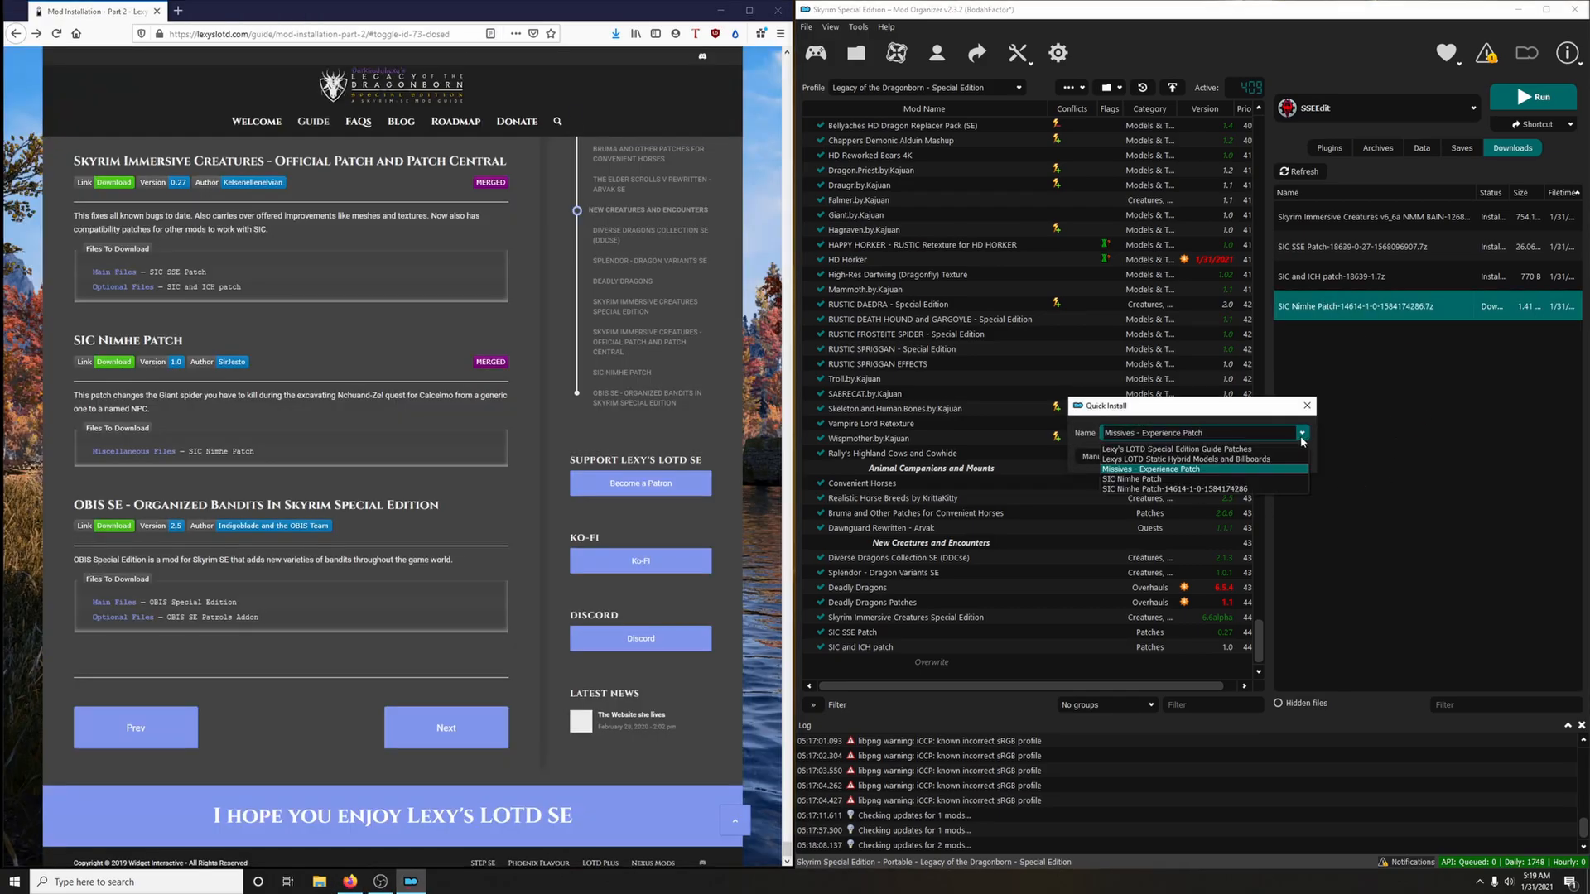
left_click(1146, 475)
left_click(1254, 456)
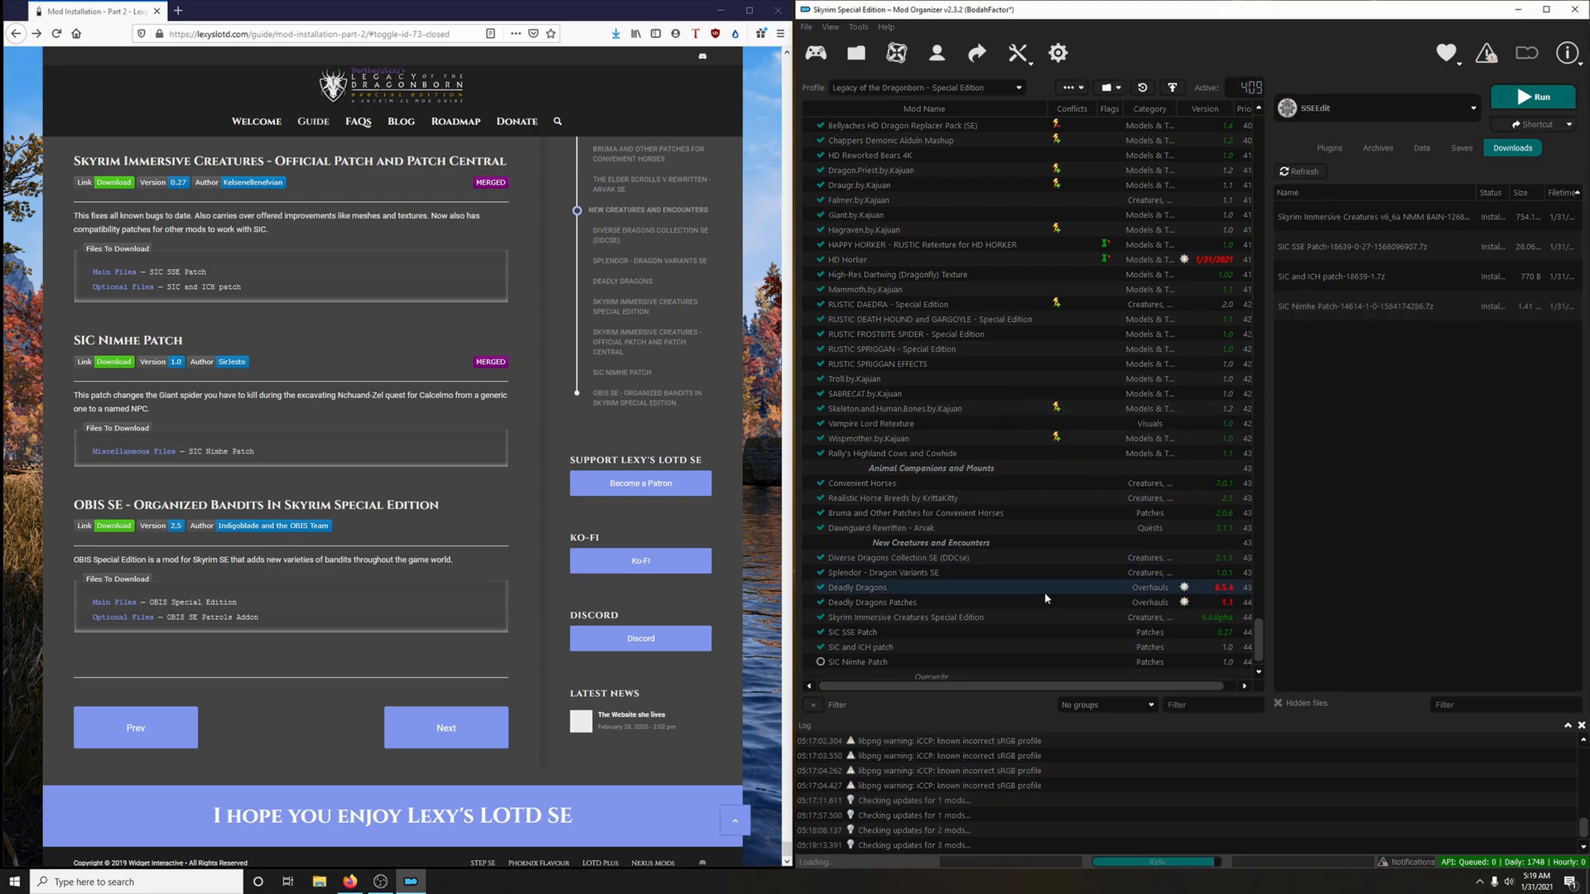
left_click(820, 662)
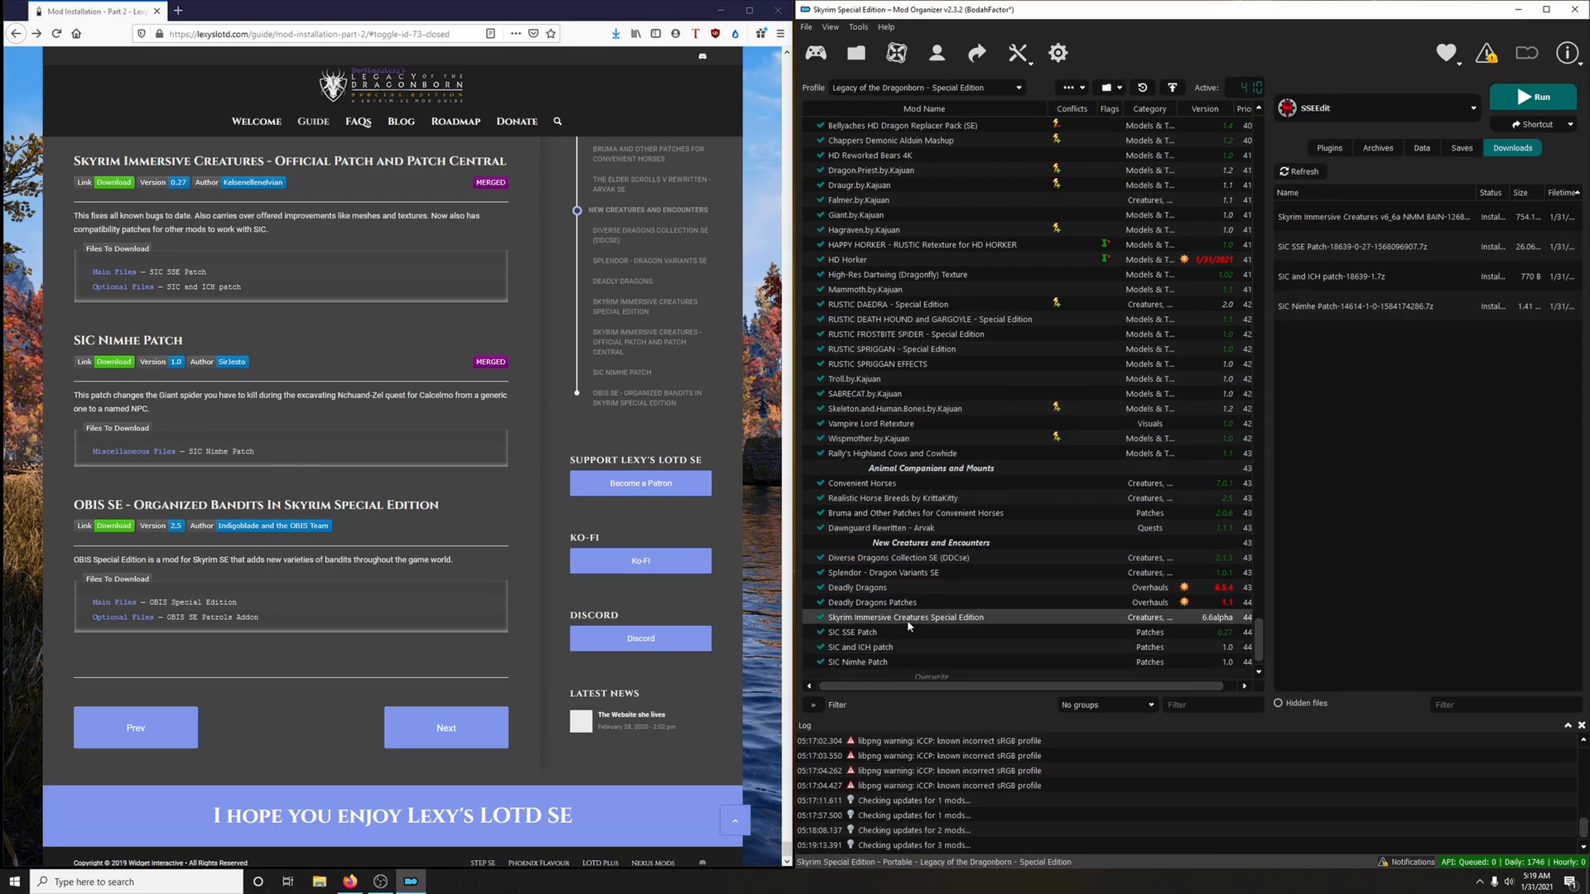
Download the main file OBIS Special Edition from the OBIS SE mod page through the mod manager
scroll(436, 610, "down", 1)
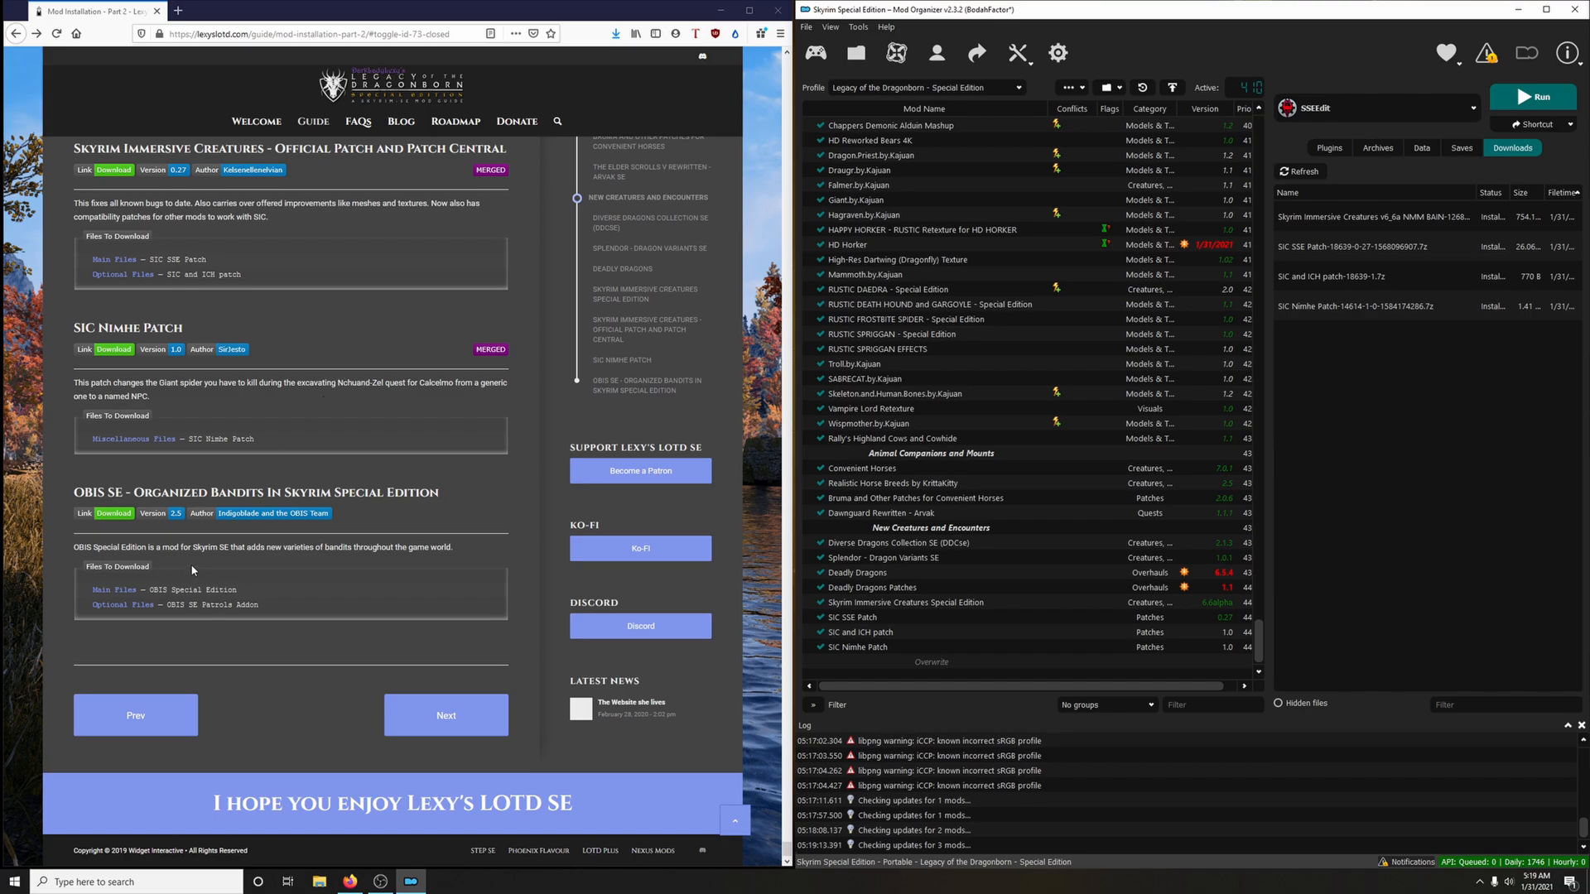
left_click(112, 515)
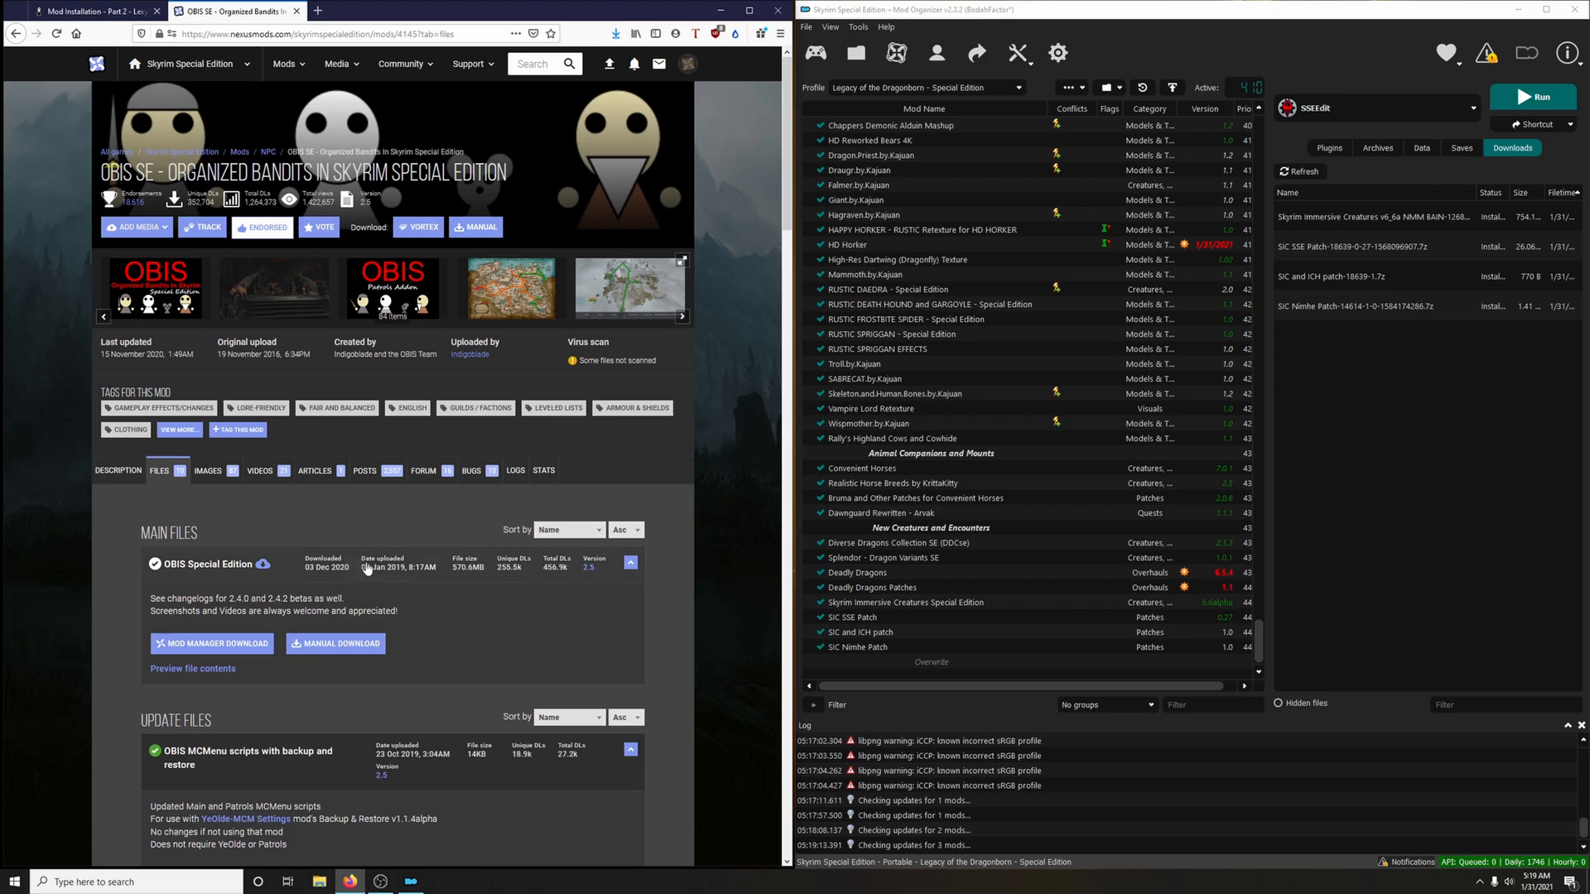
scroll(359, 539, "down", 2)
left_click(253, 526)
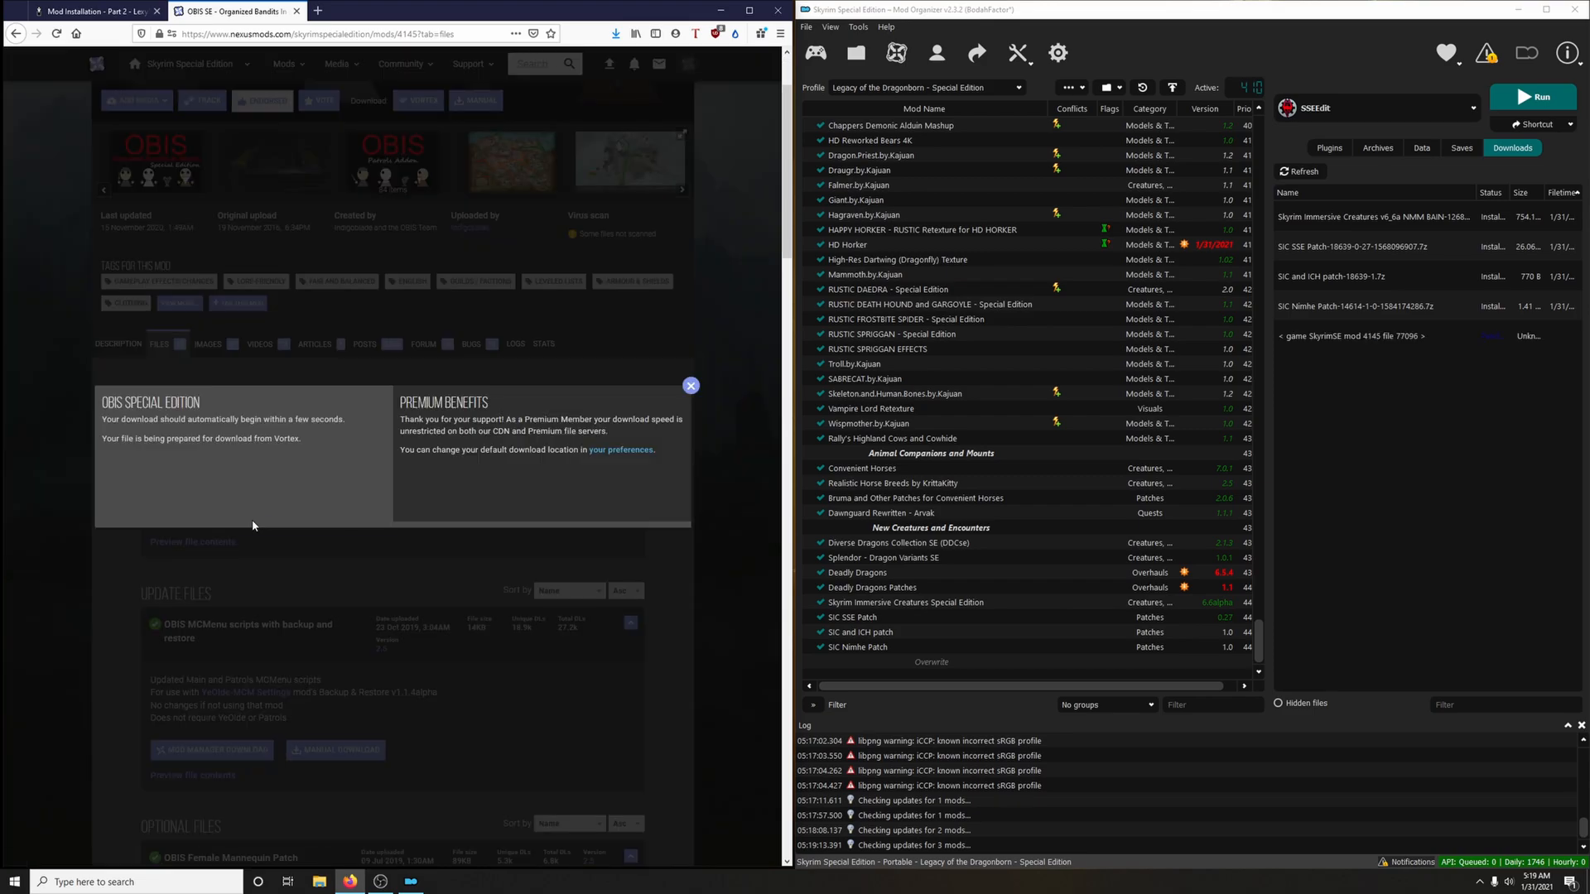
left_click(691, 389)
Download the optional file OBIS SE Patrols Addon through the mod manager and return to the guide page
scroll(530, 625, "down", 3)
scroll(530, 625, "down", 4)
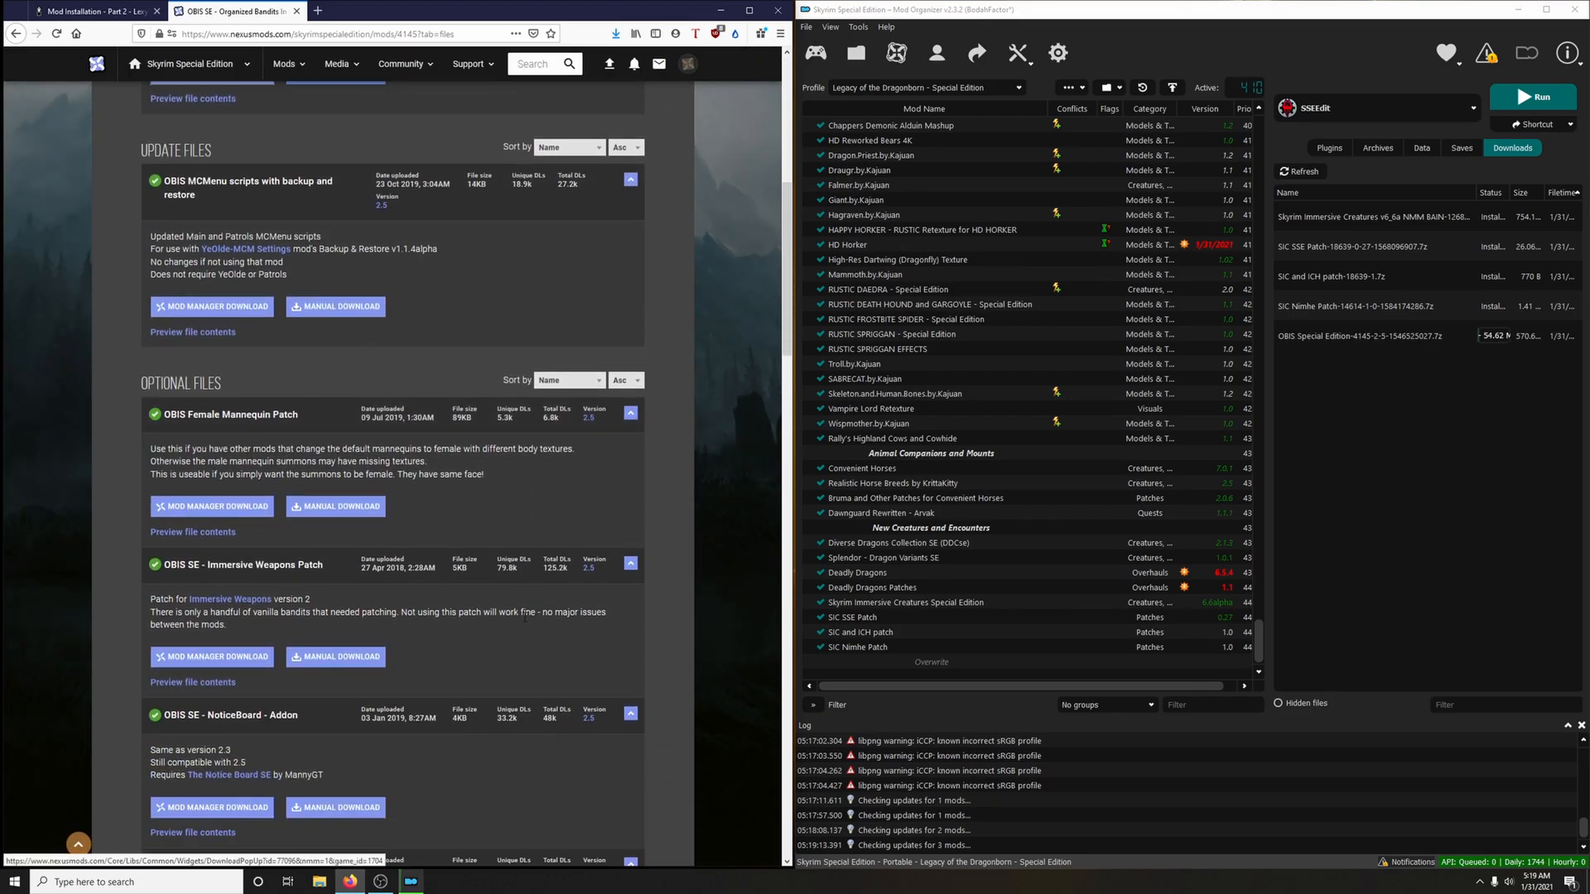
scroll(459, 563, "down", 2)
scroll(459, 571, "down", 2)
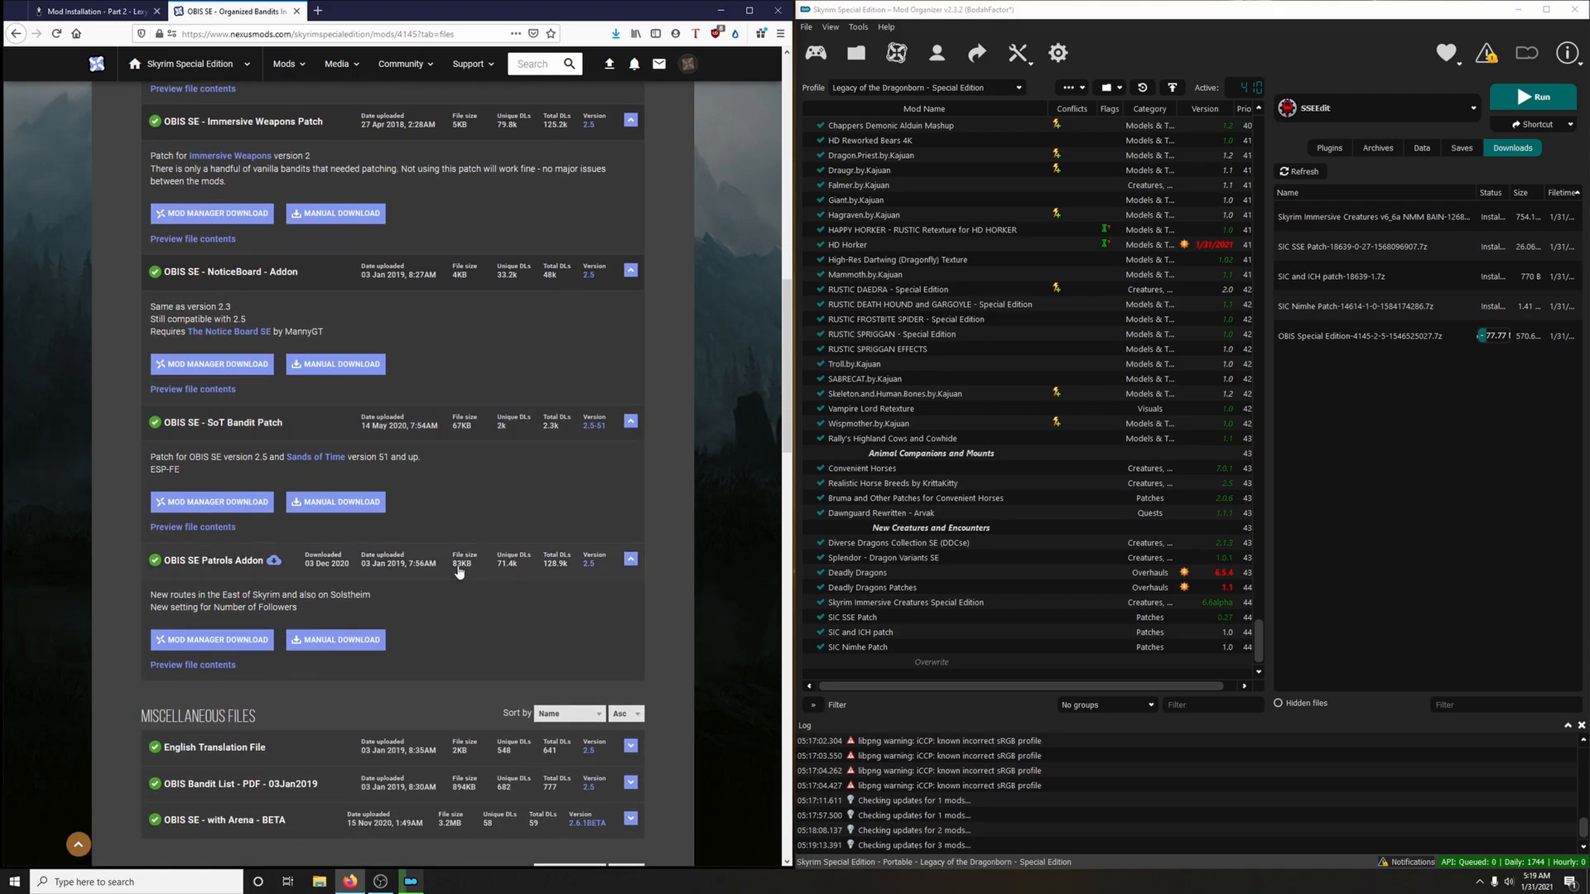
left_click(253, 644)
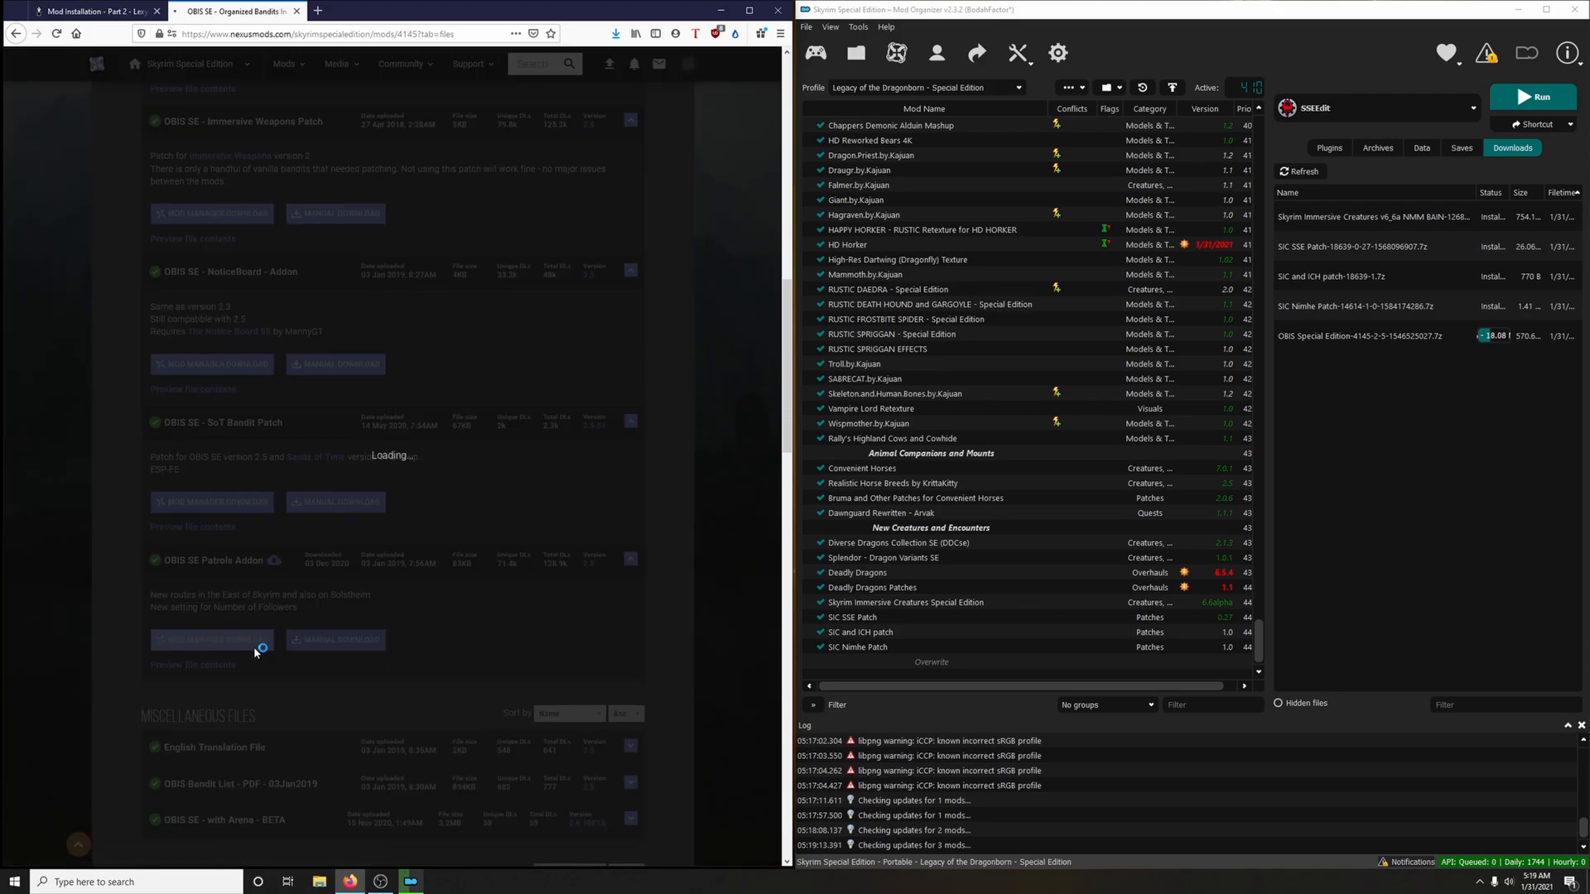
left_click(296, 11)
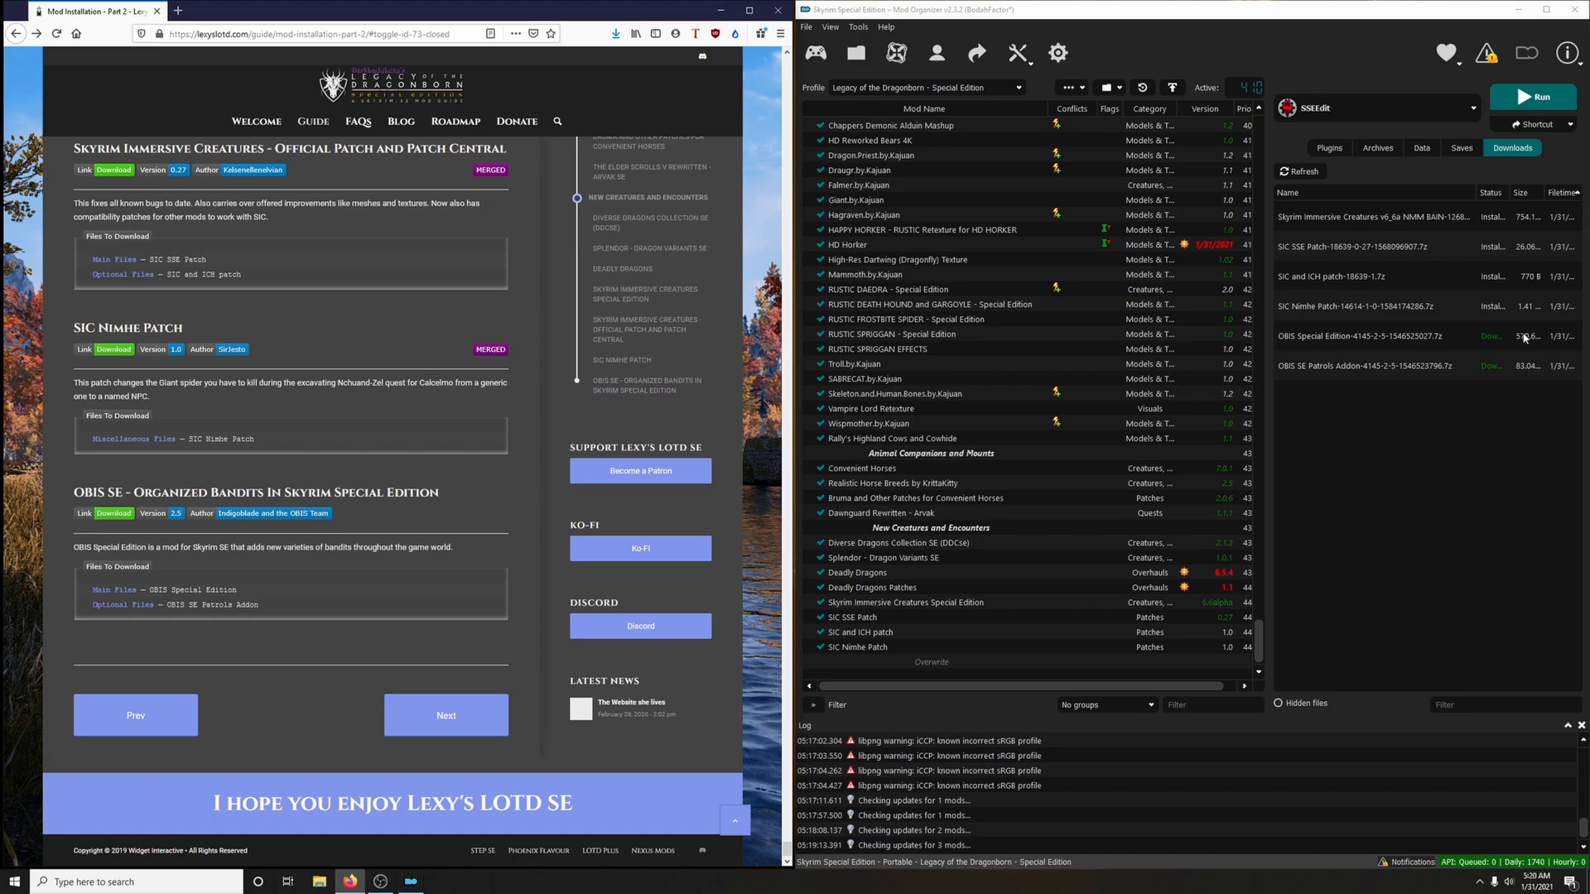
Install the OBIS Special Edition download as OBIS SE - Organized Bandits In Skyrim Special Edition, unpacking its BSA
double_click(1318, 344)
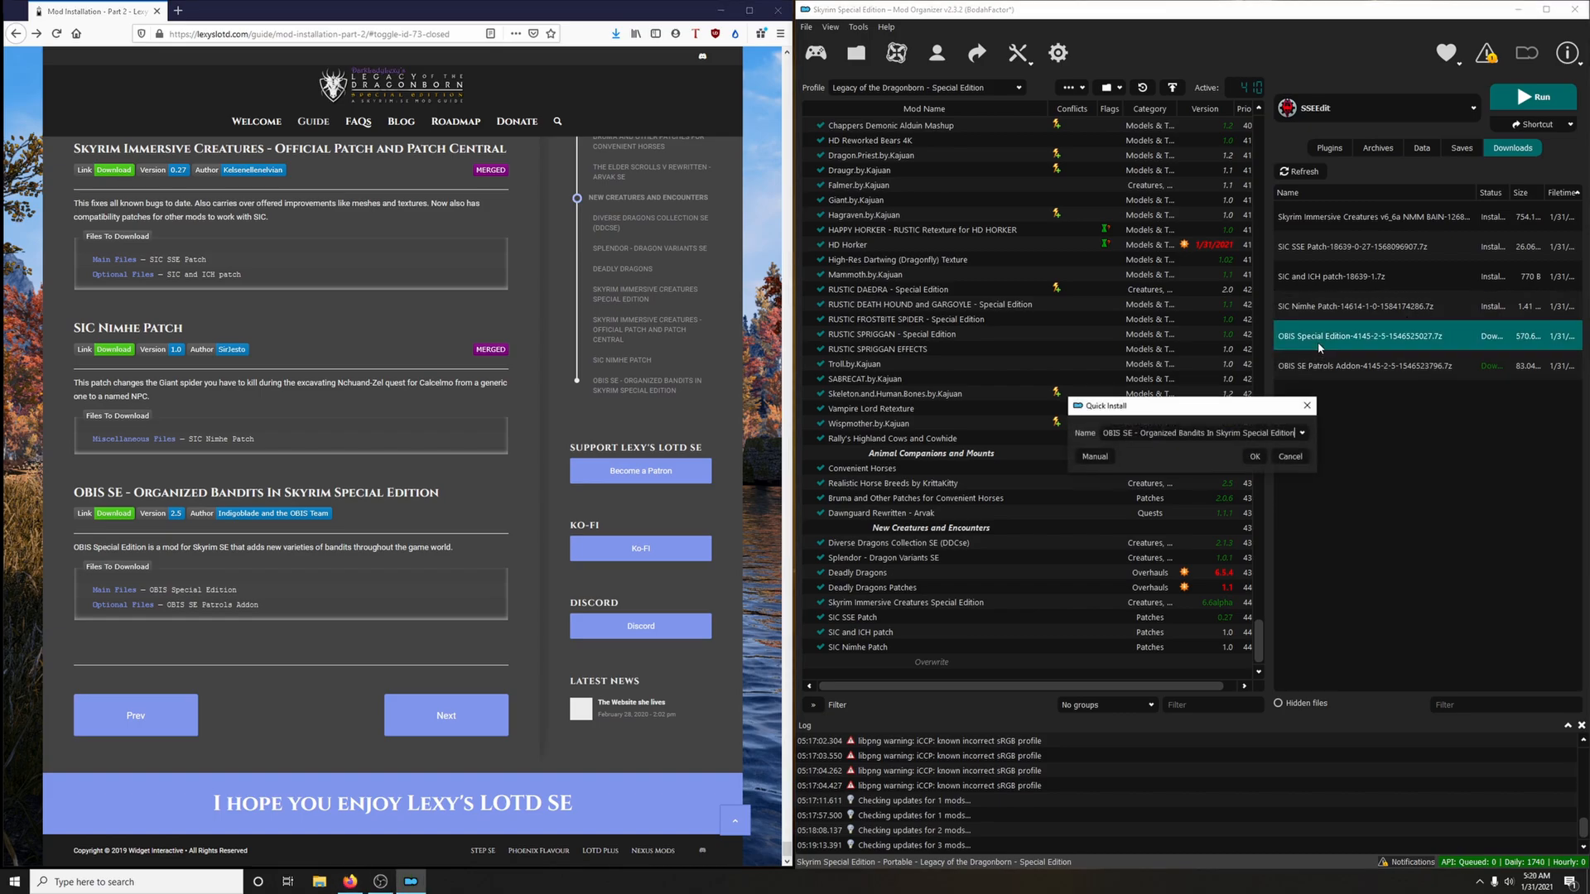
left_click(1254, 457)
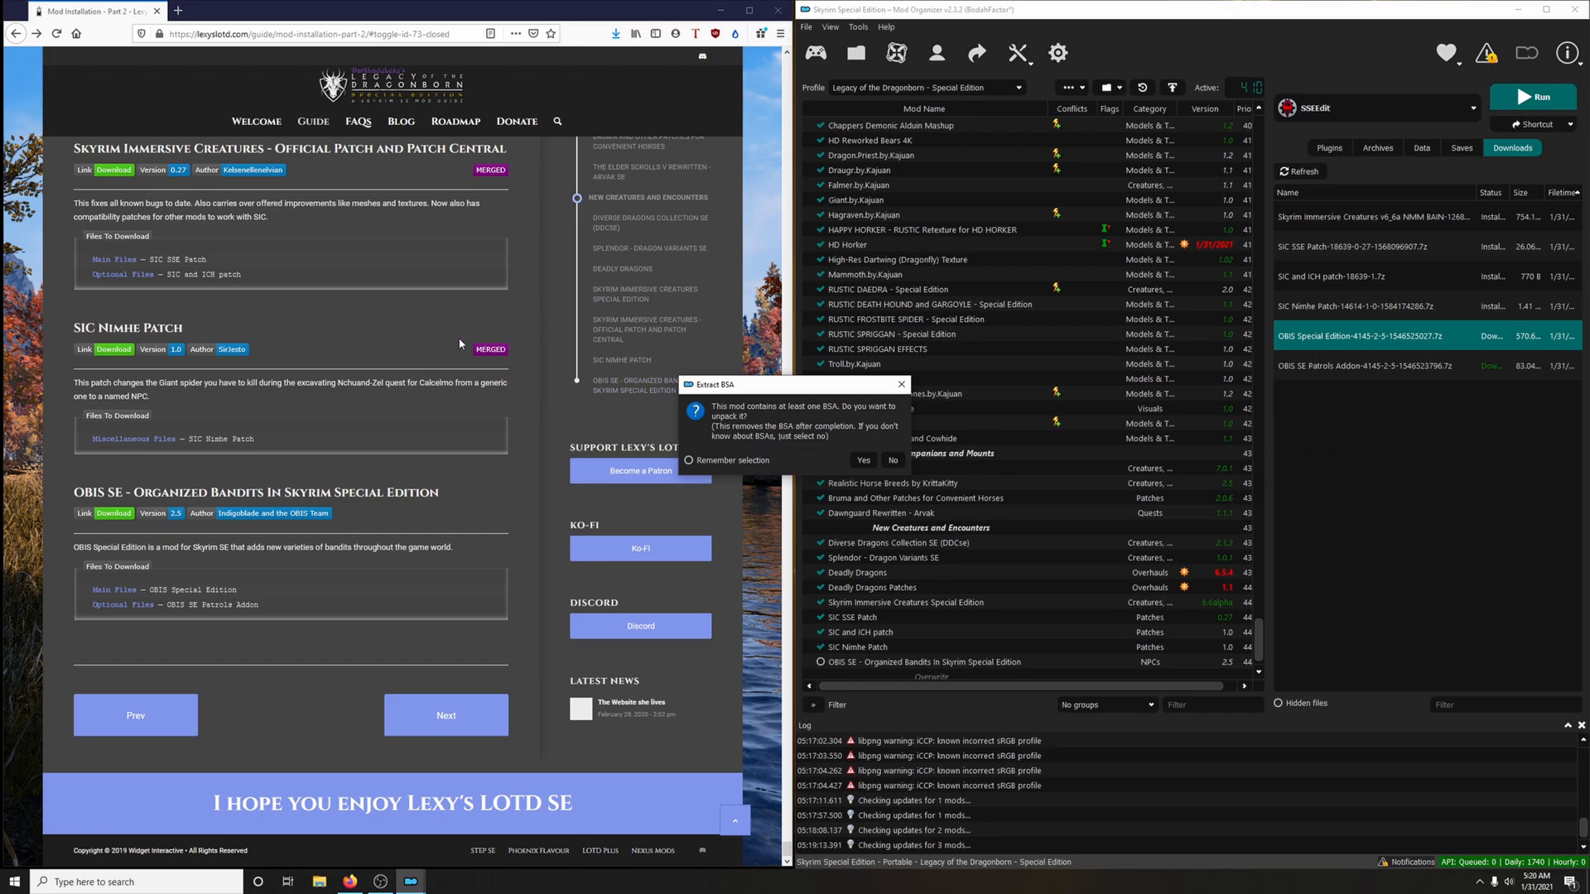
left_click(863, 460)
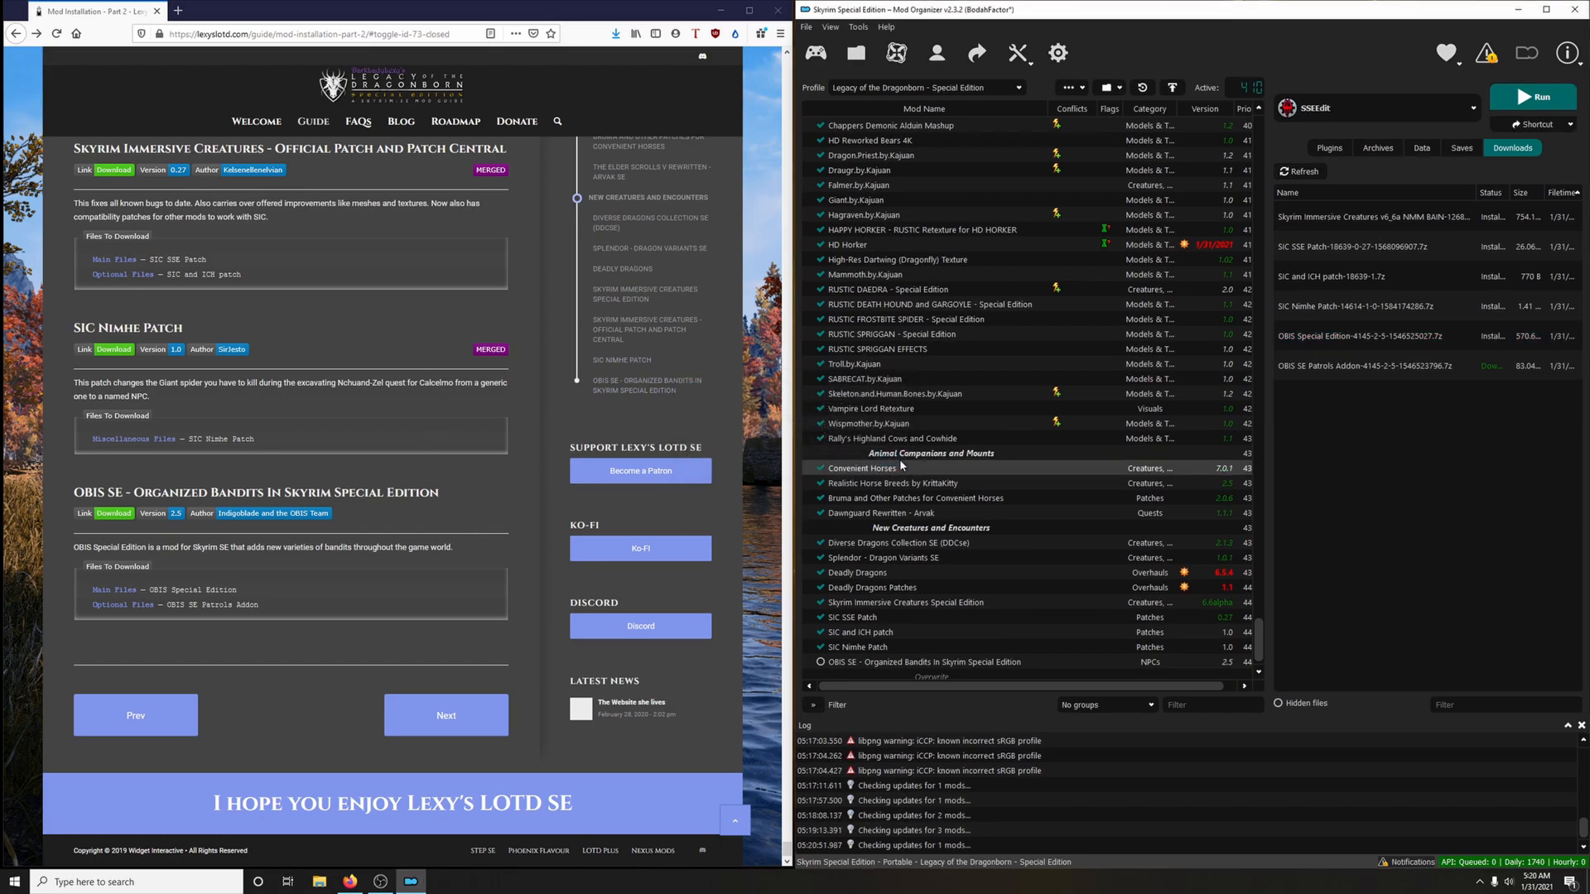
Install the Patrols Addon download as a separate mod named OBIS SE Patrols Addon without unpacking its BSA, and enable both OBIS mods
double_click(1334, 373)
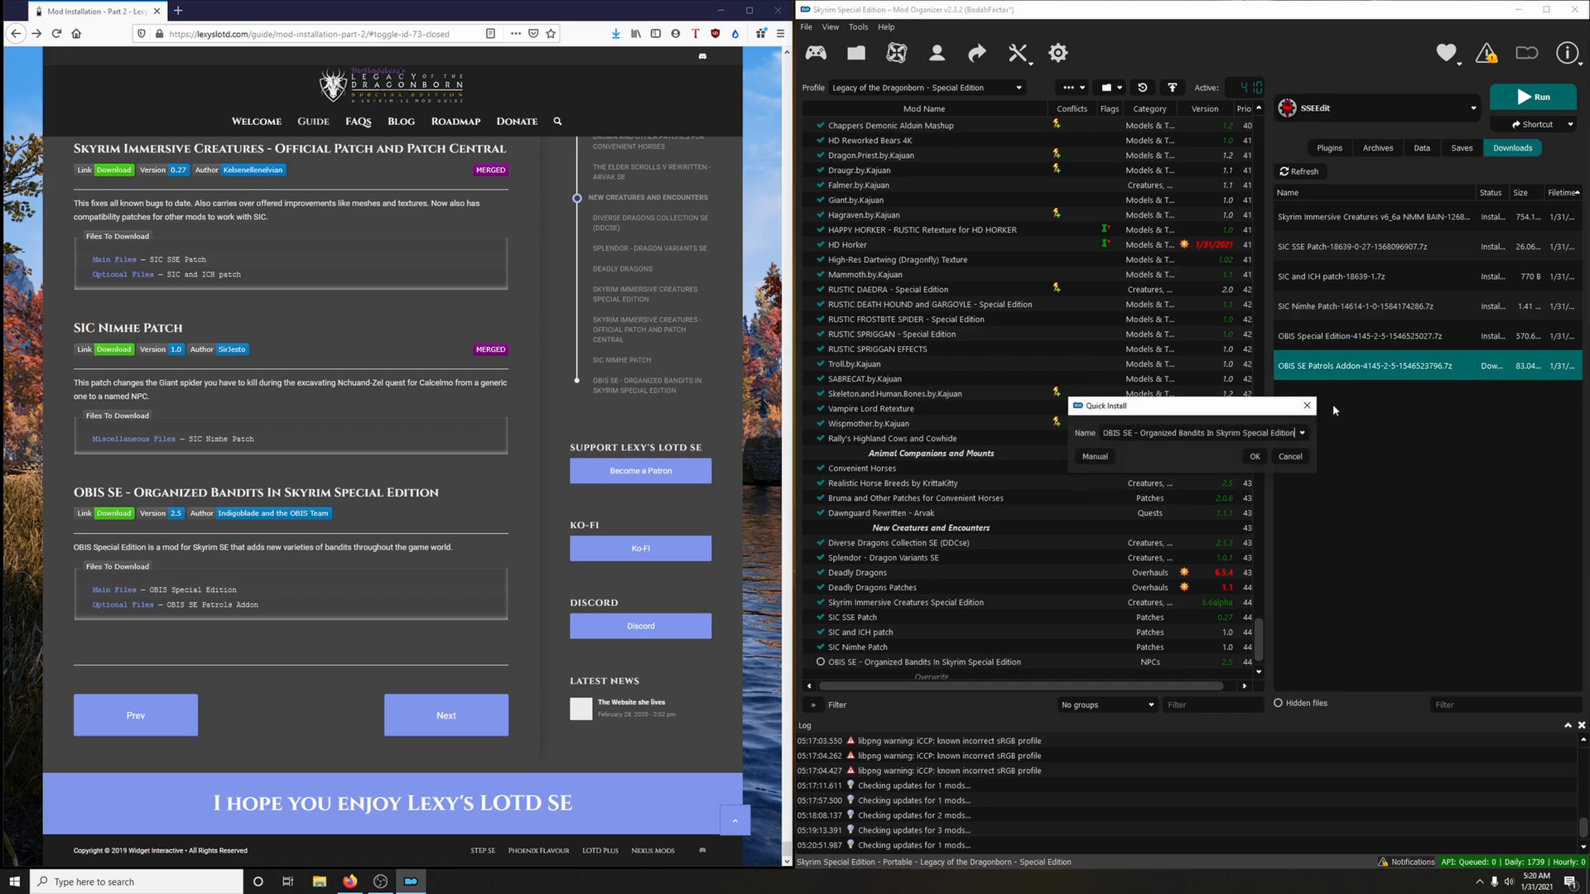
left_click(1302, 433)
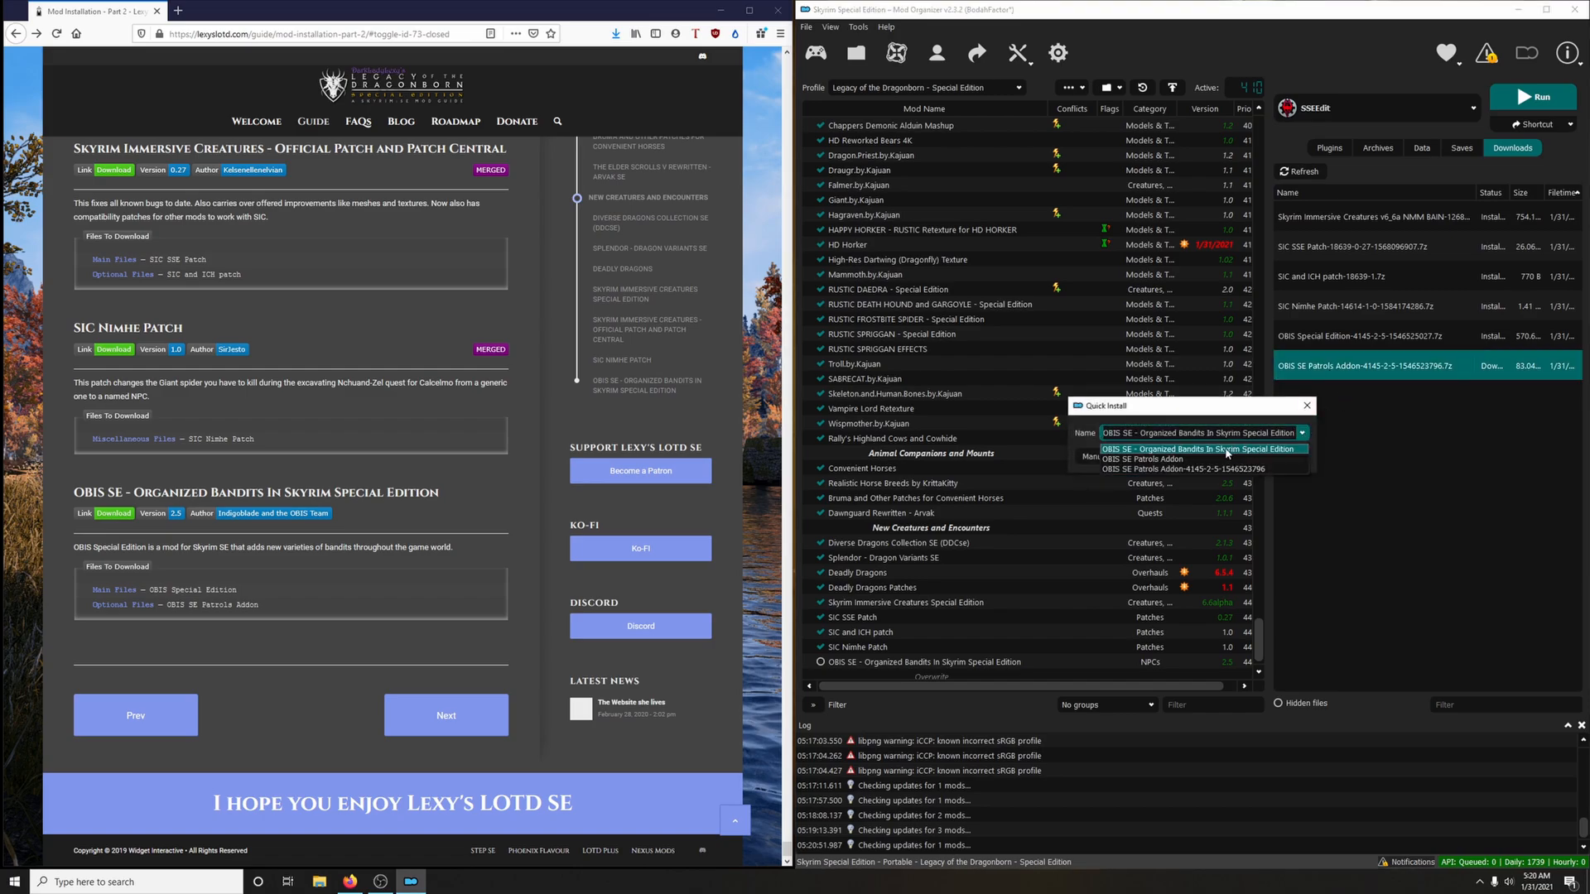
left_click(1193, 459)
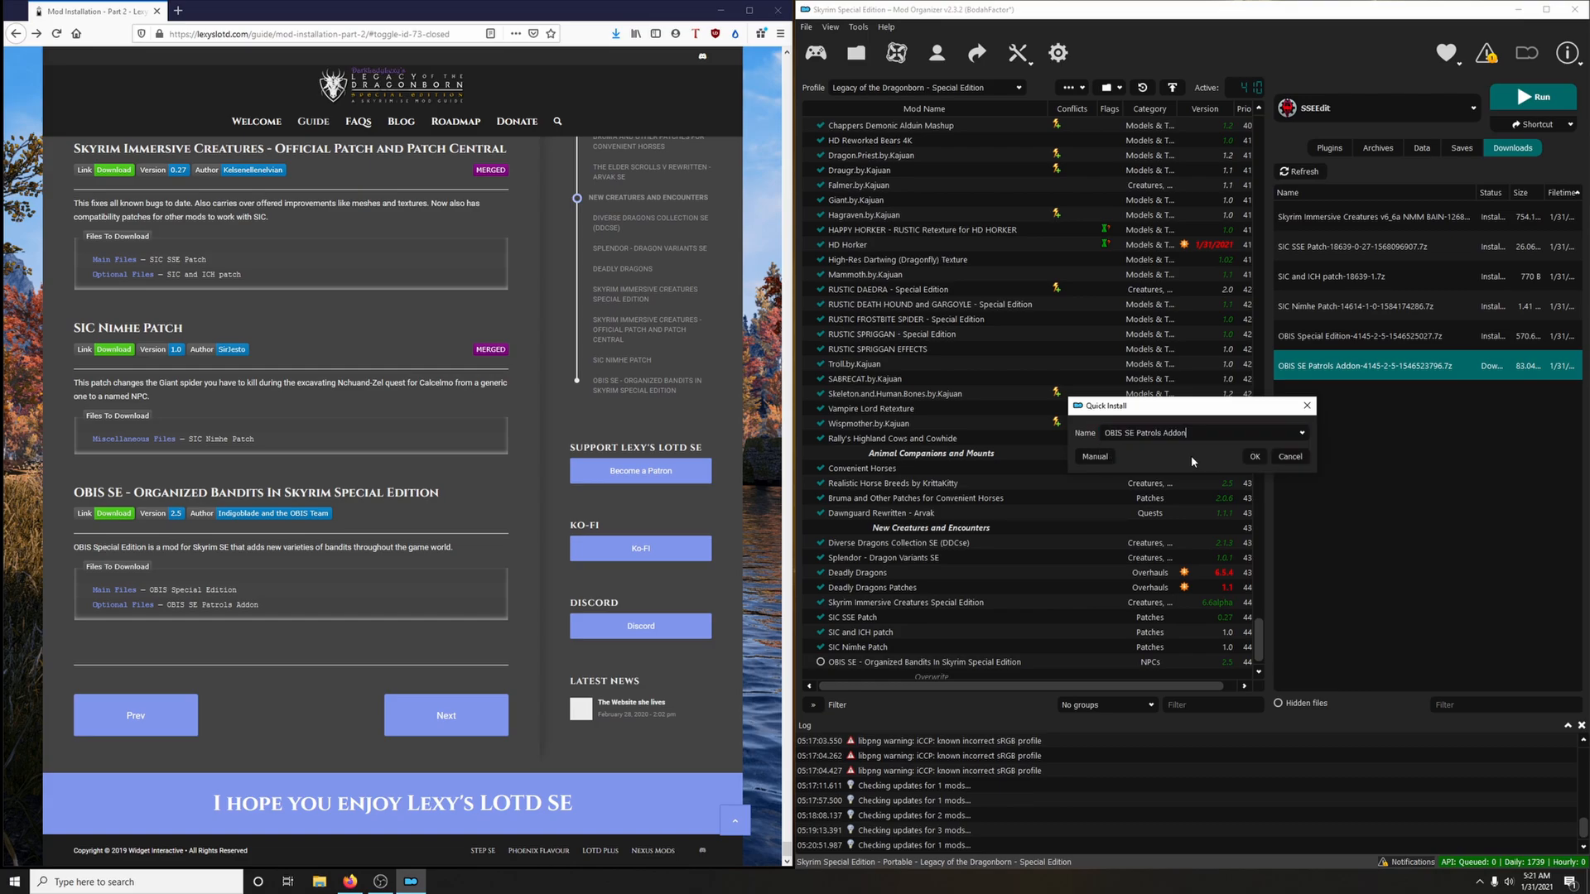
left_click(1254, 456)
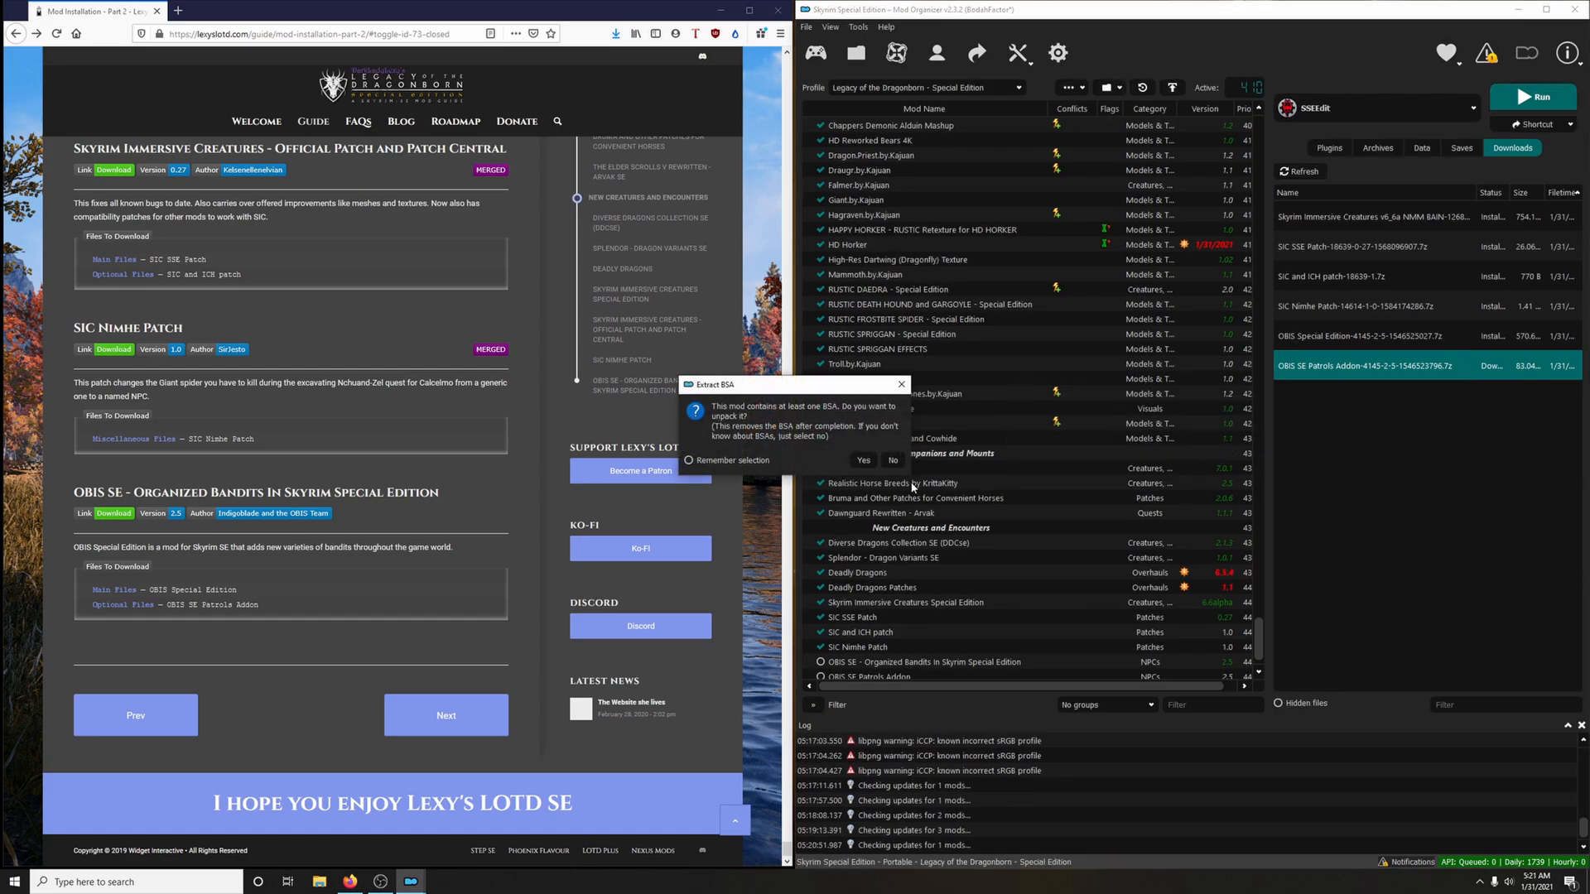
left_click(895, 461)
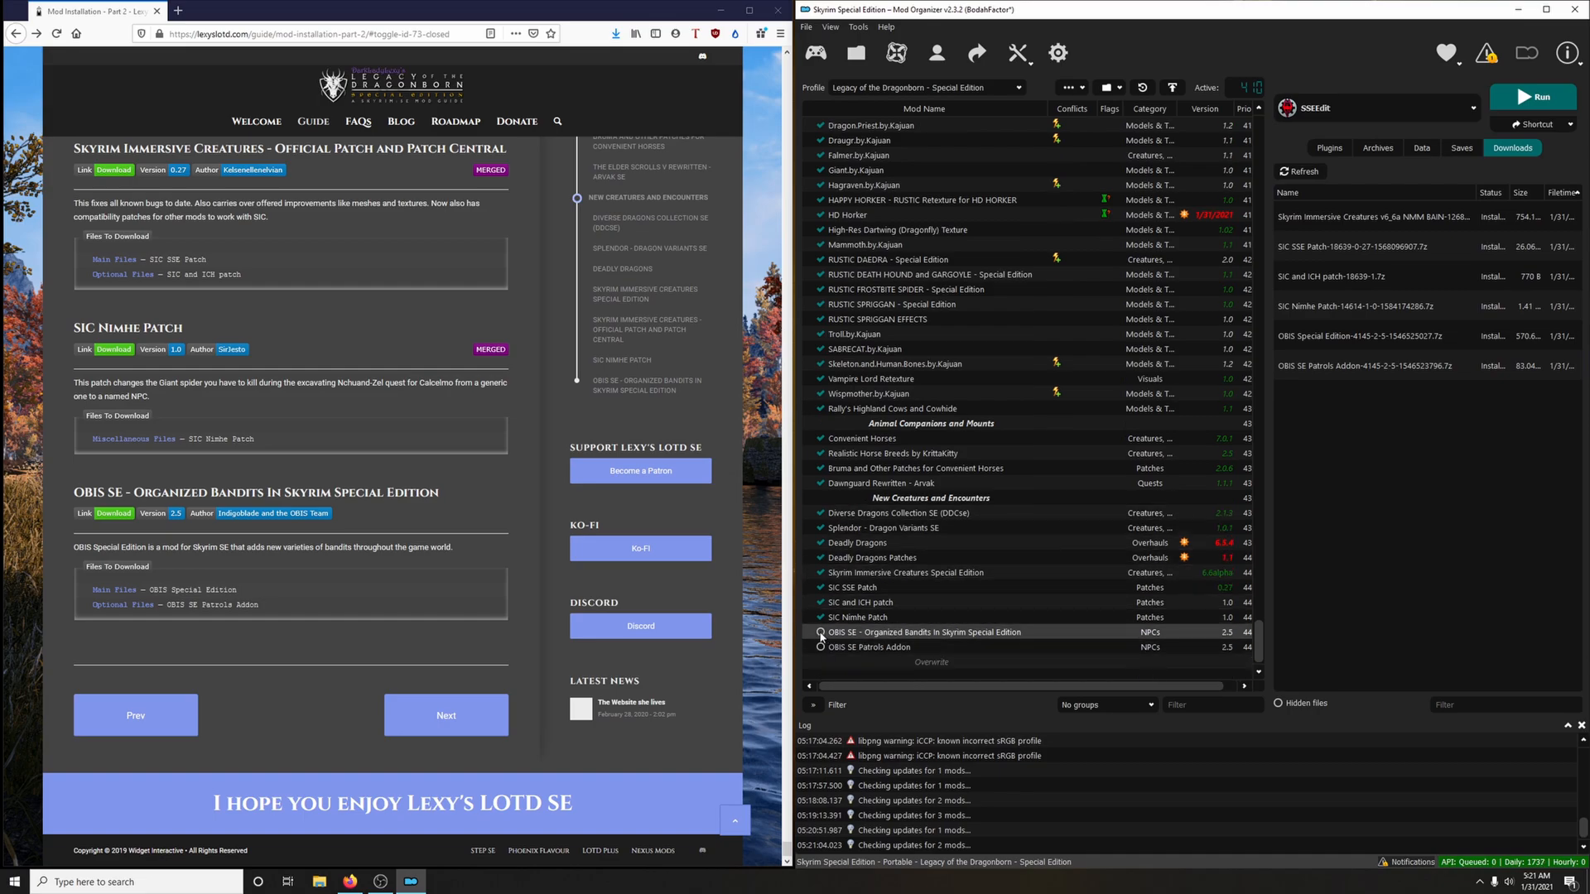
left_click(820, 633)
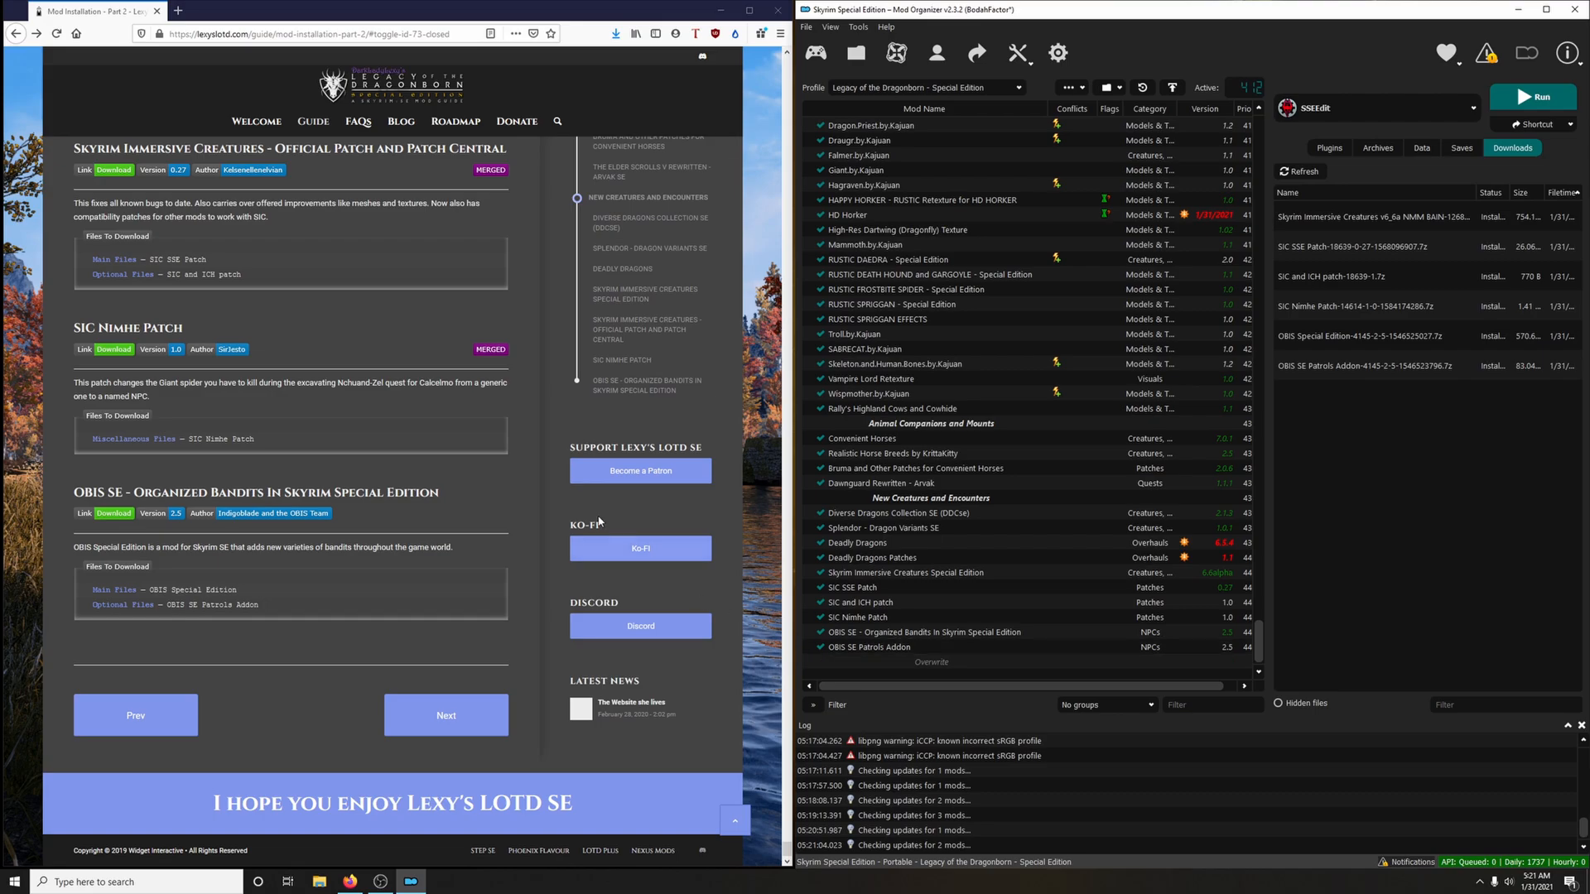
Open the guide's Mod Installation - Part 3 page
mouse_move(313, 123)
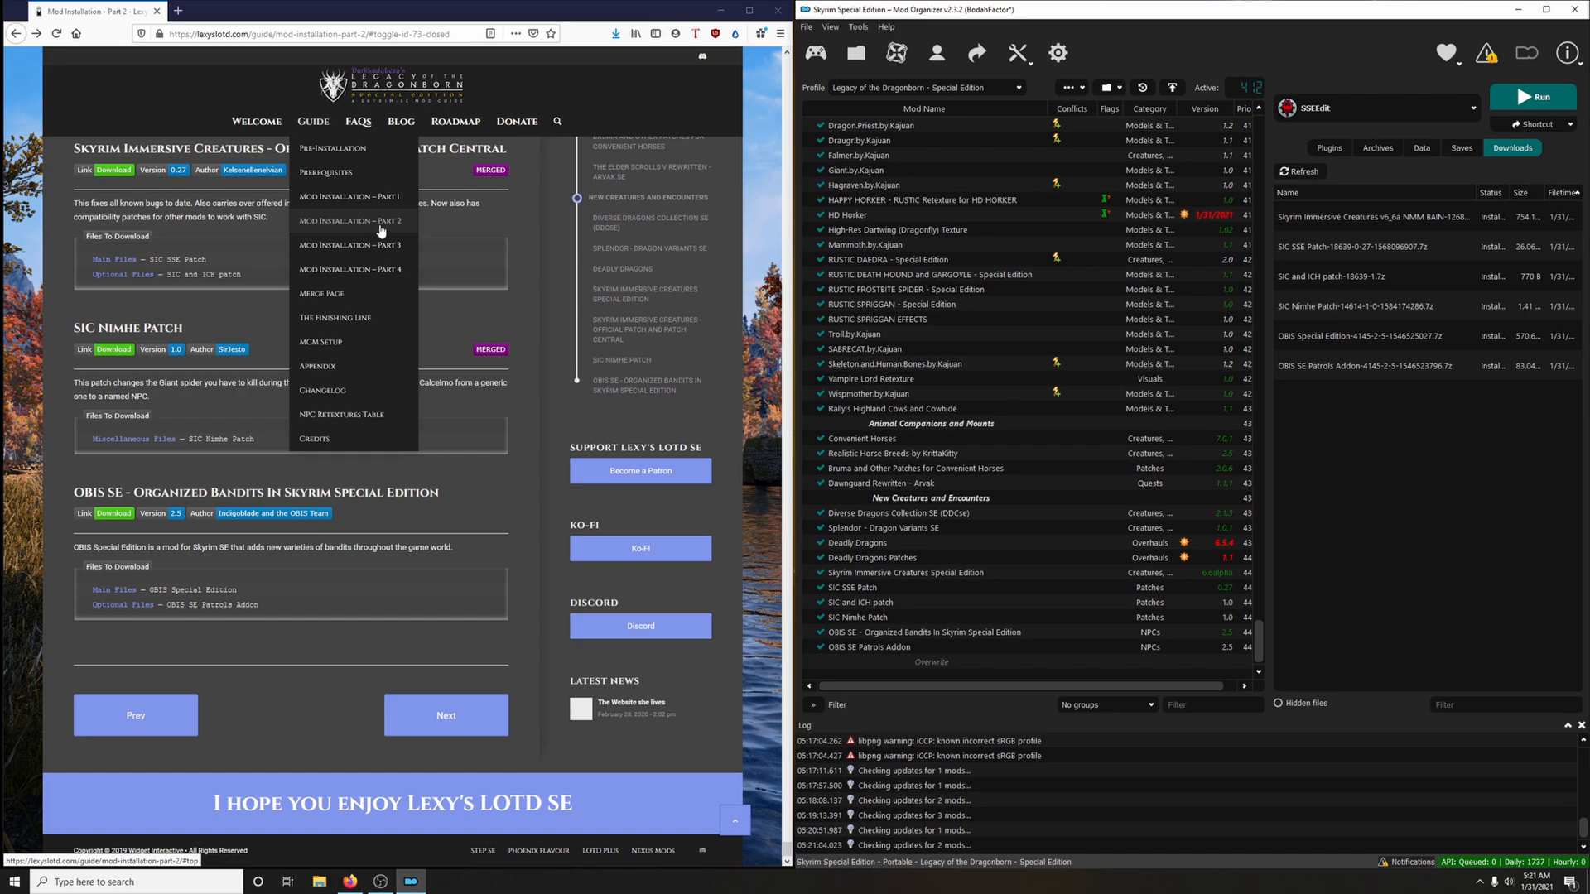
left_click(340, 250)
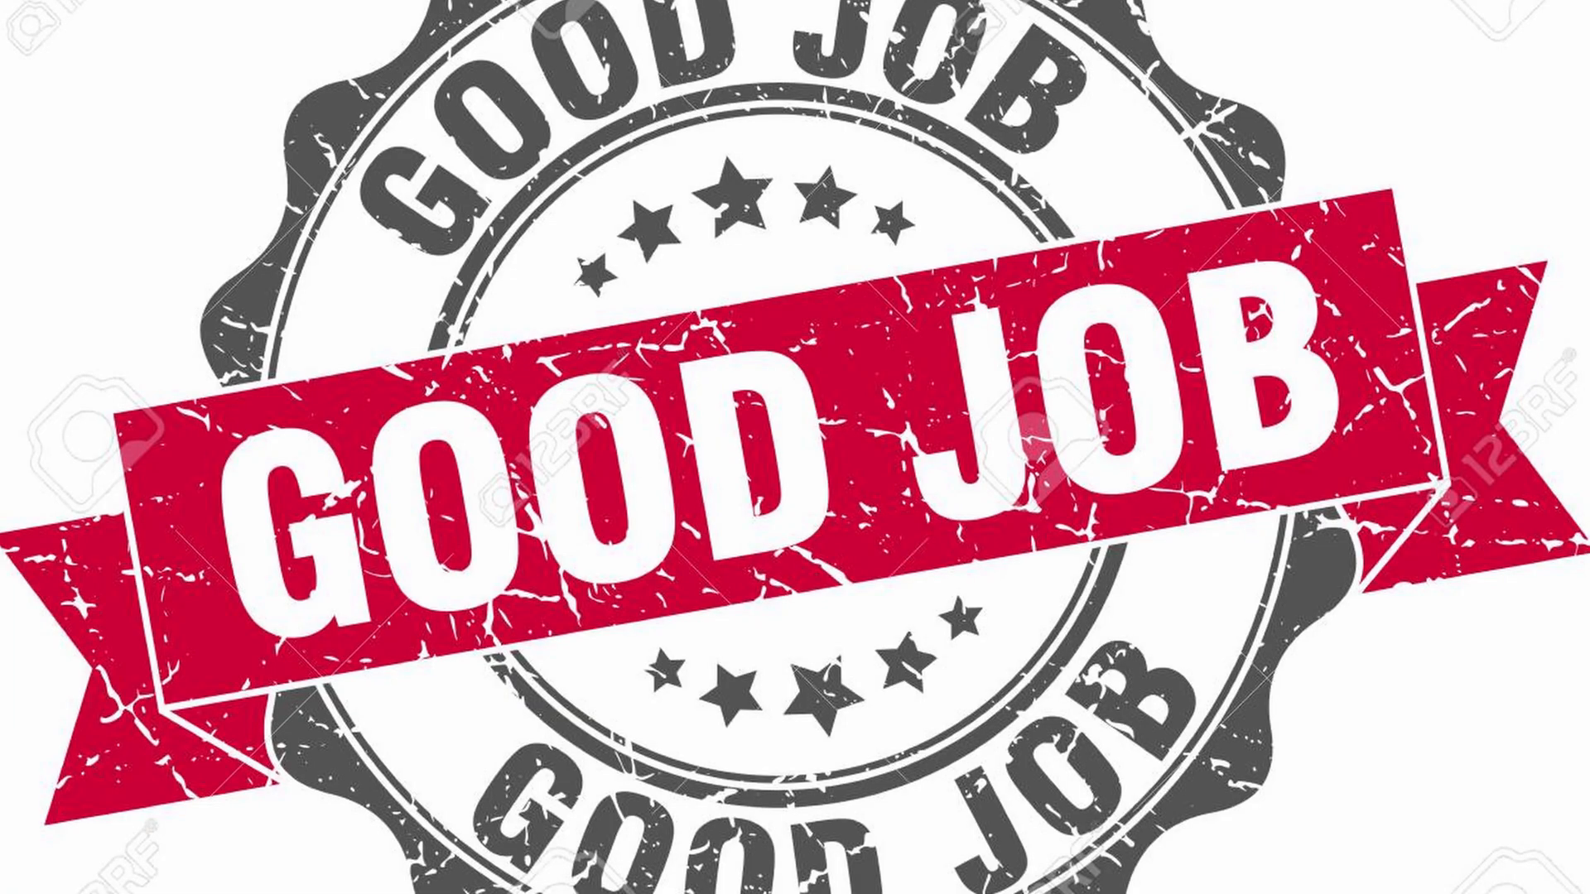